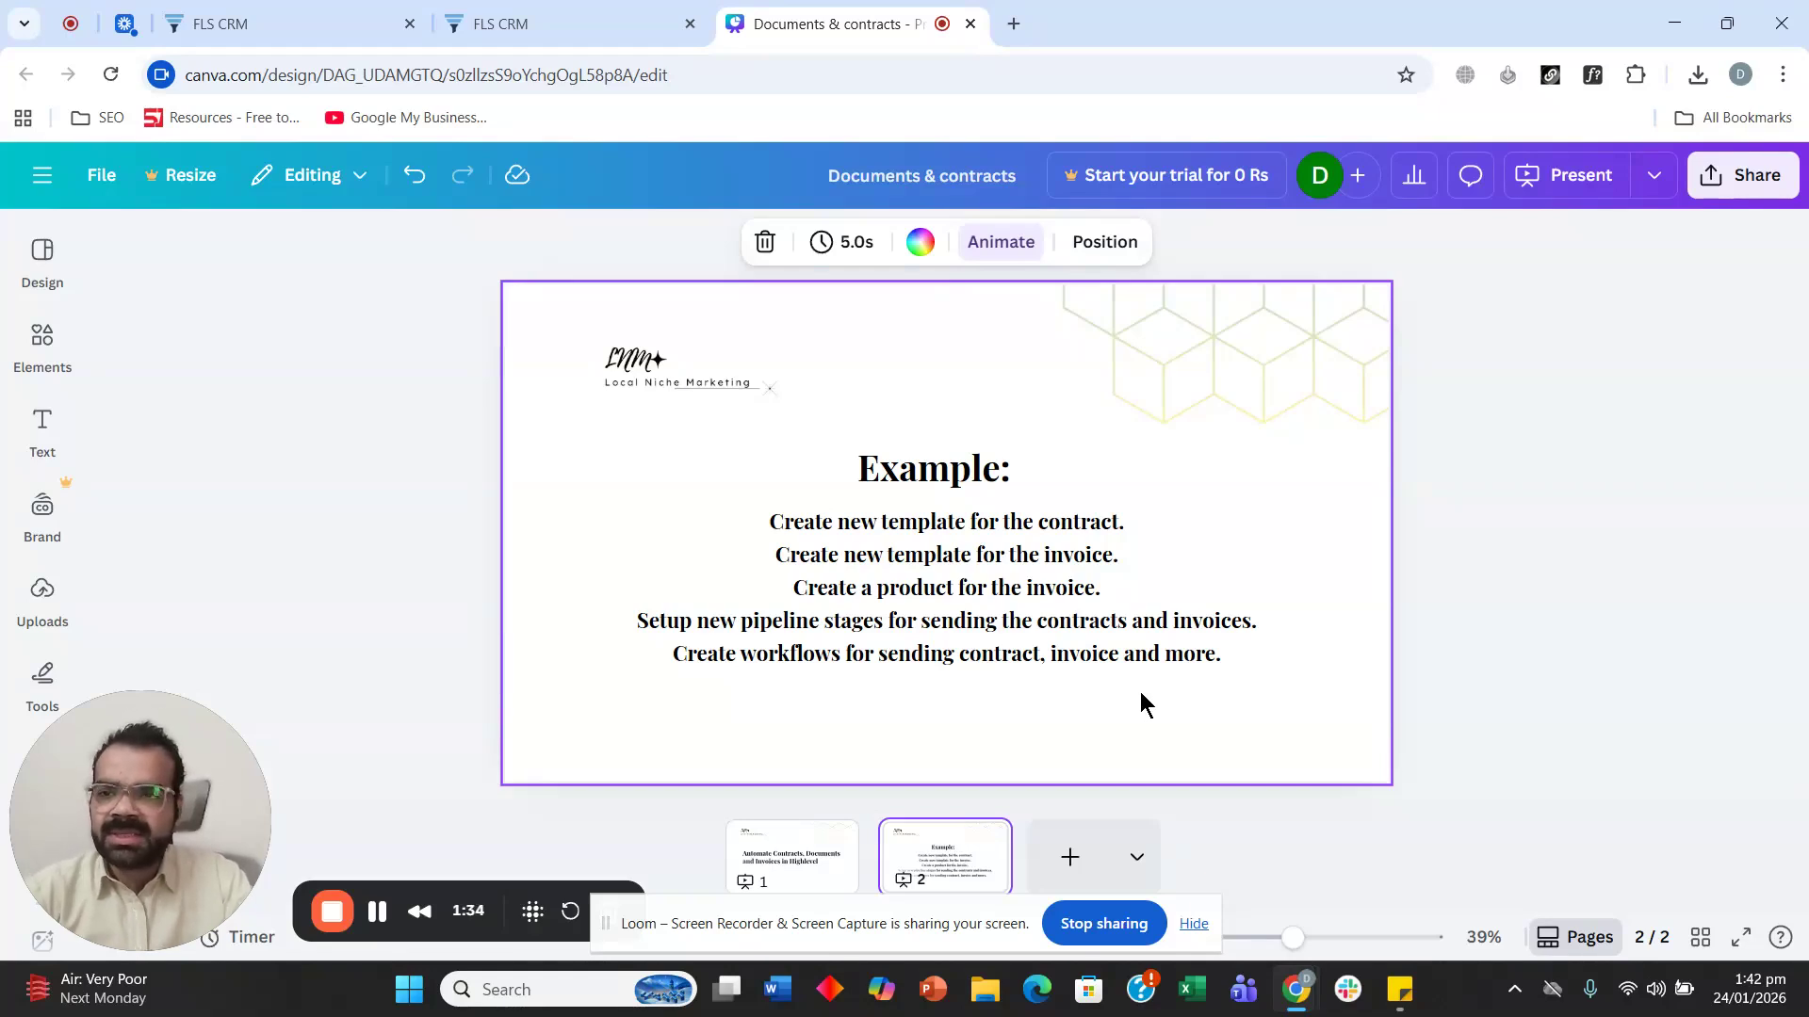
Step: Switch to the FLS CRM site and open the Documents & Contracts templates list under Payments
click(467, 22)
click(316, 11)
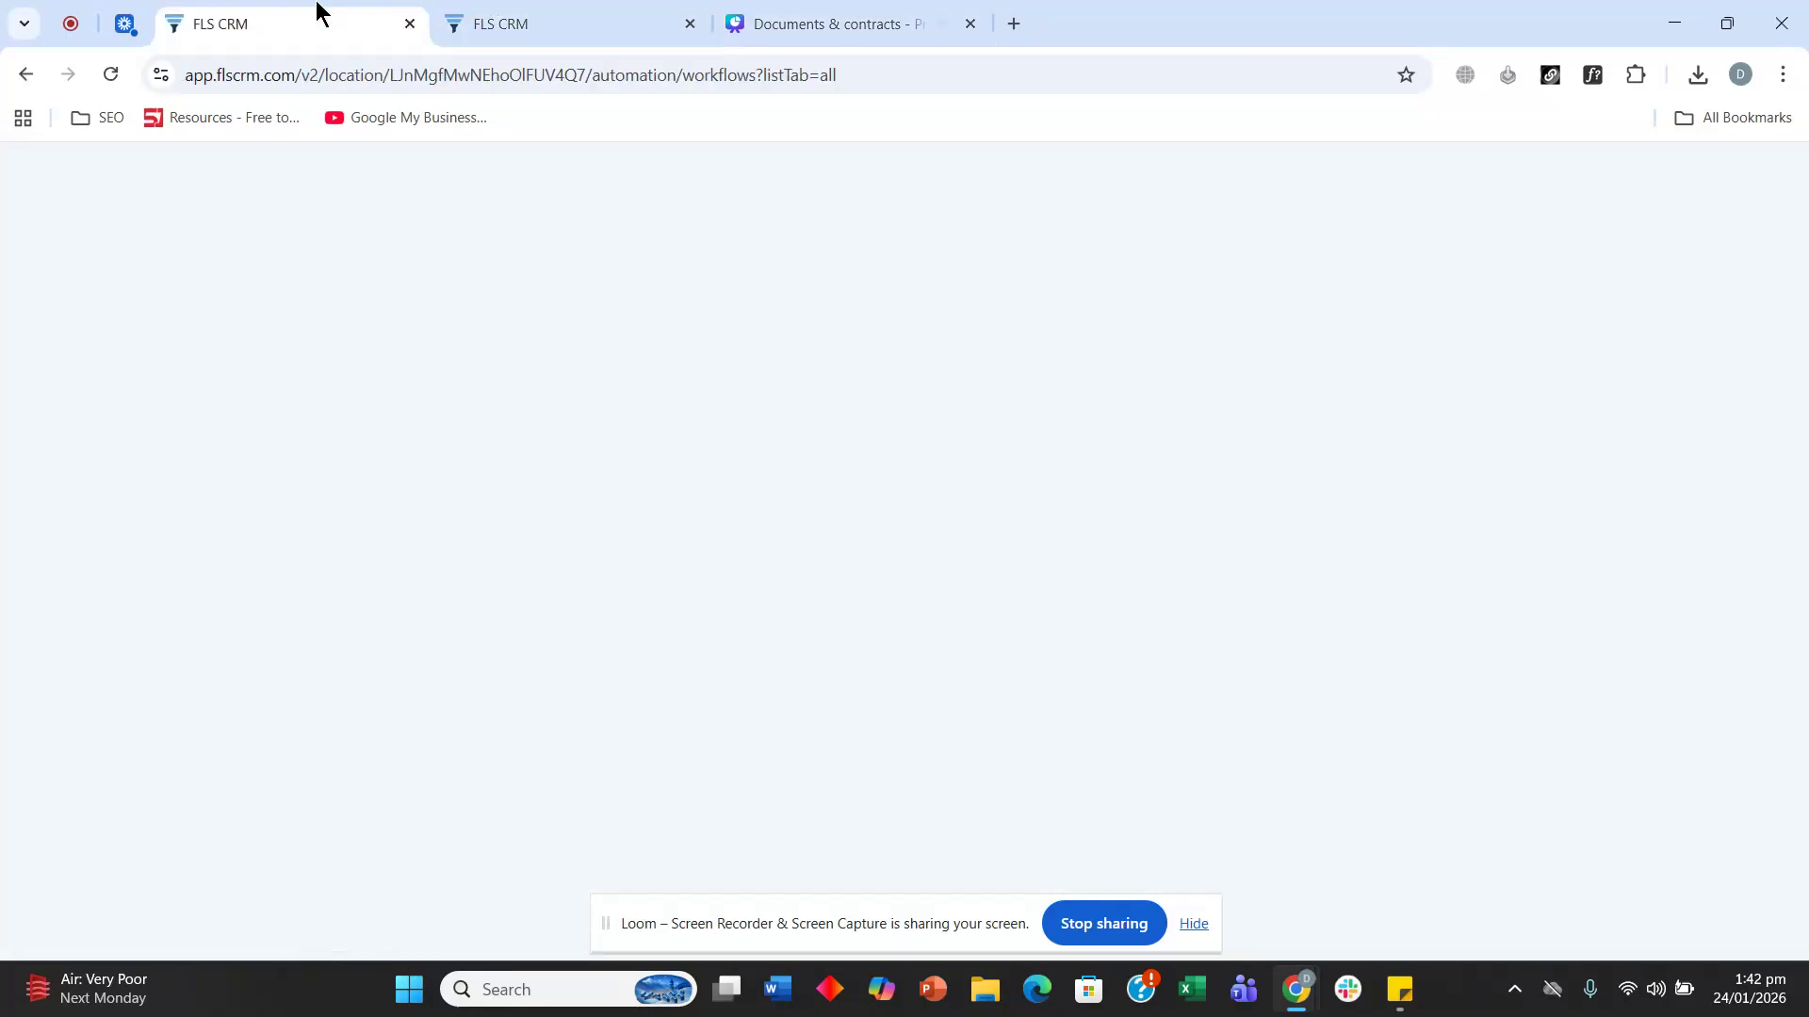
scroll(1010, 413, down, 3)
scroll(1012, 409, up, 3)
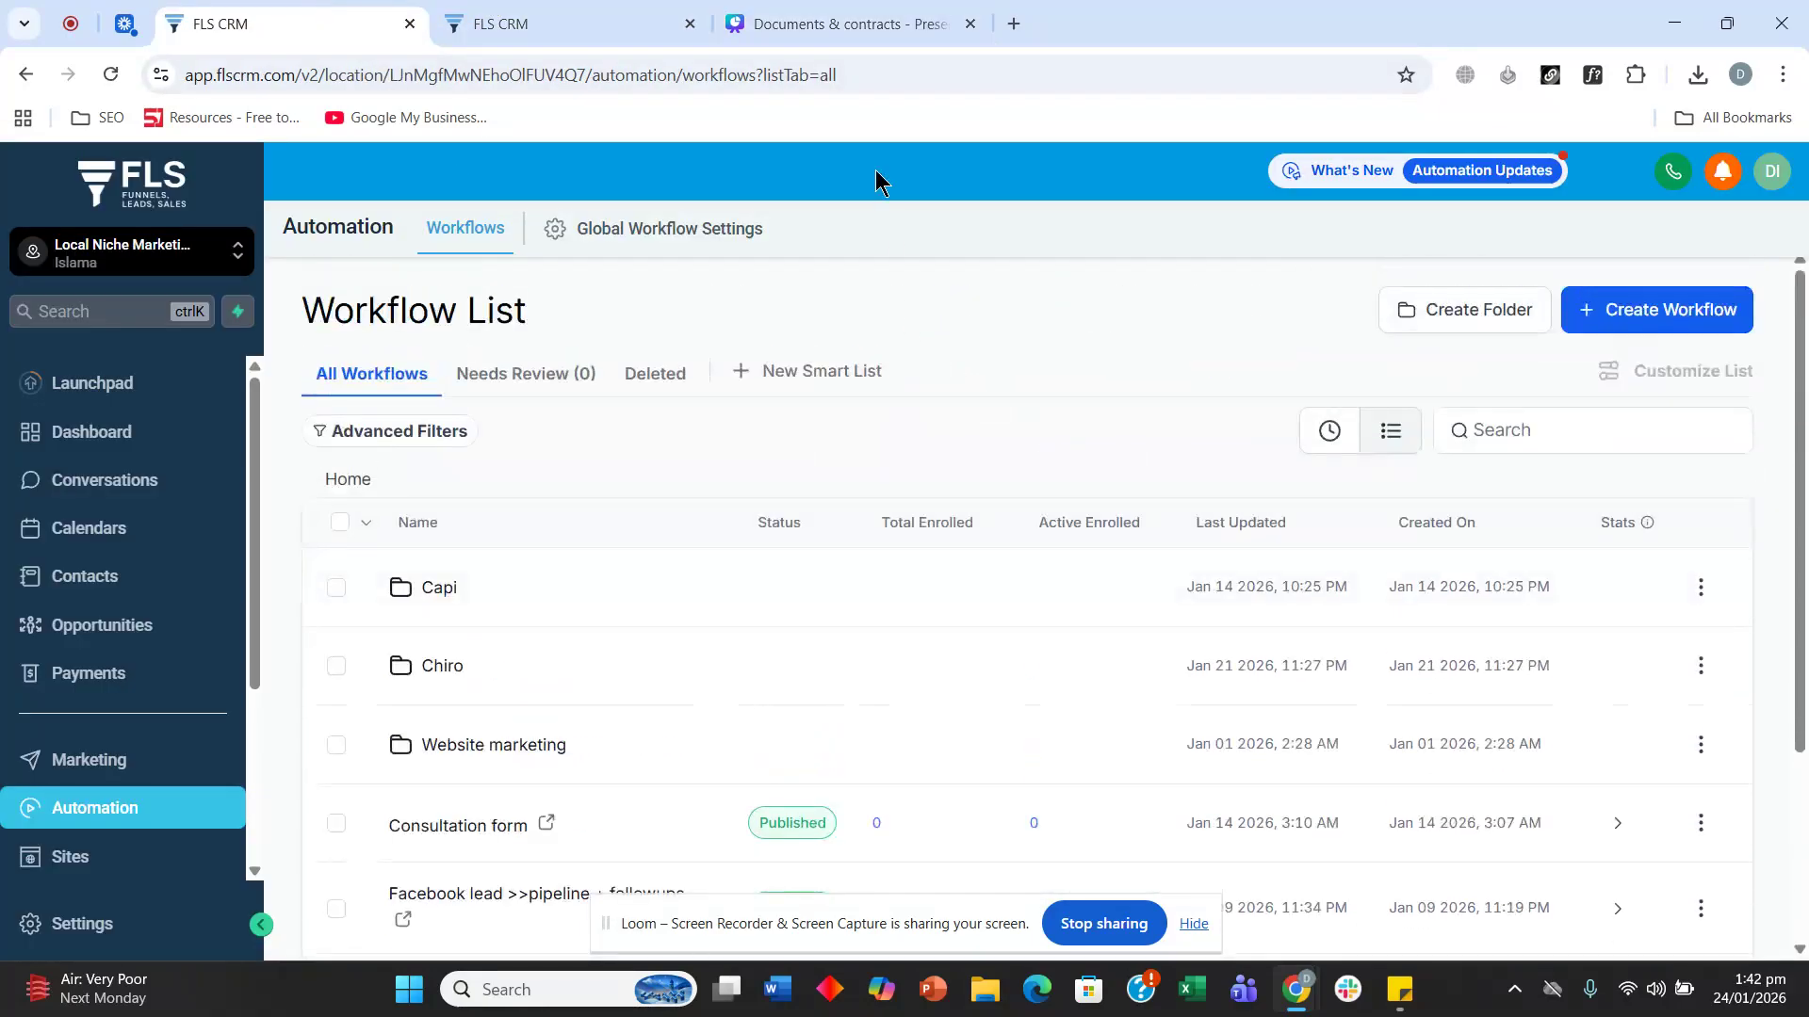
click(122, 695)
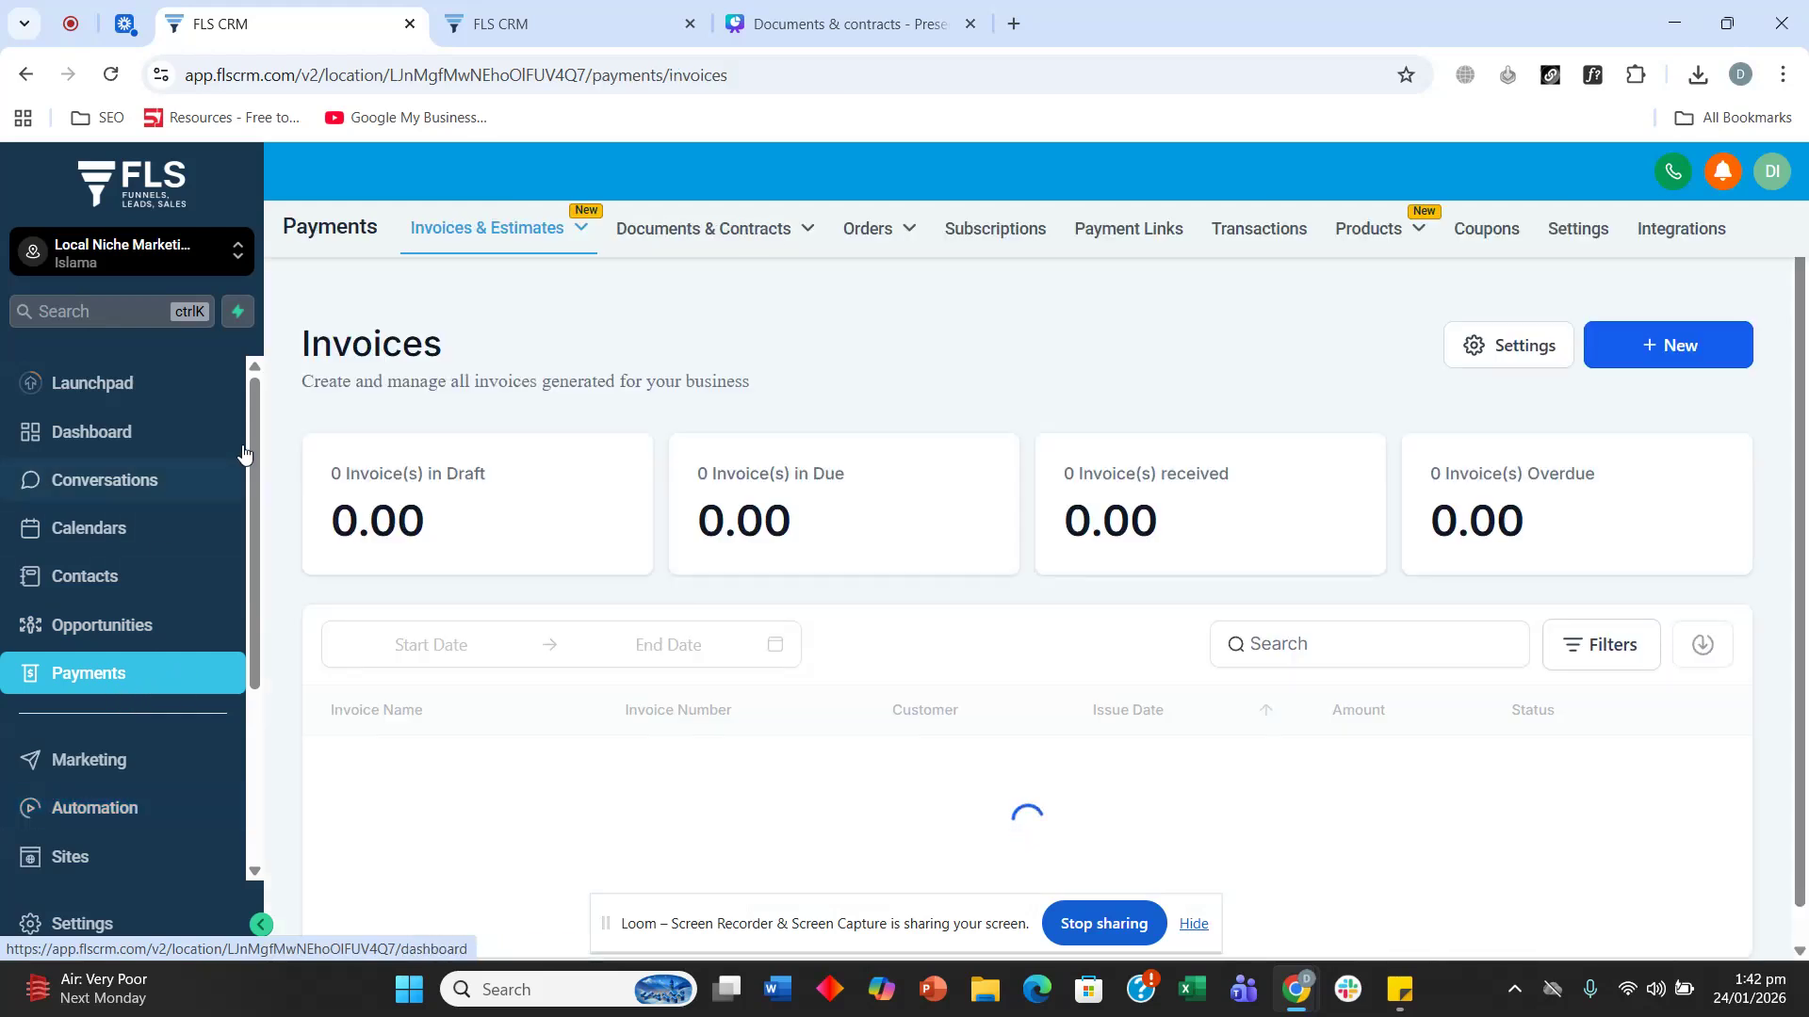
mouse_move(740, 243)
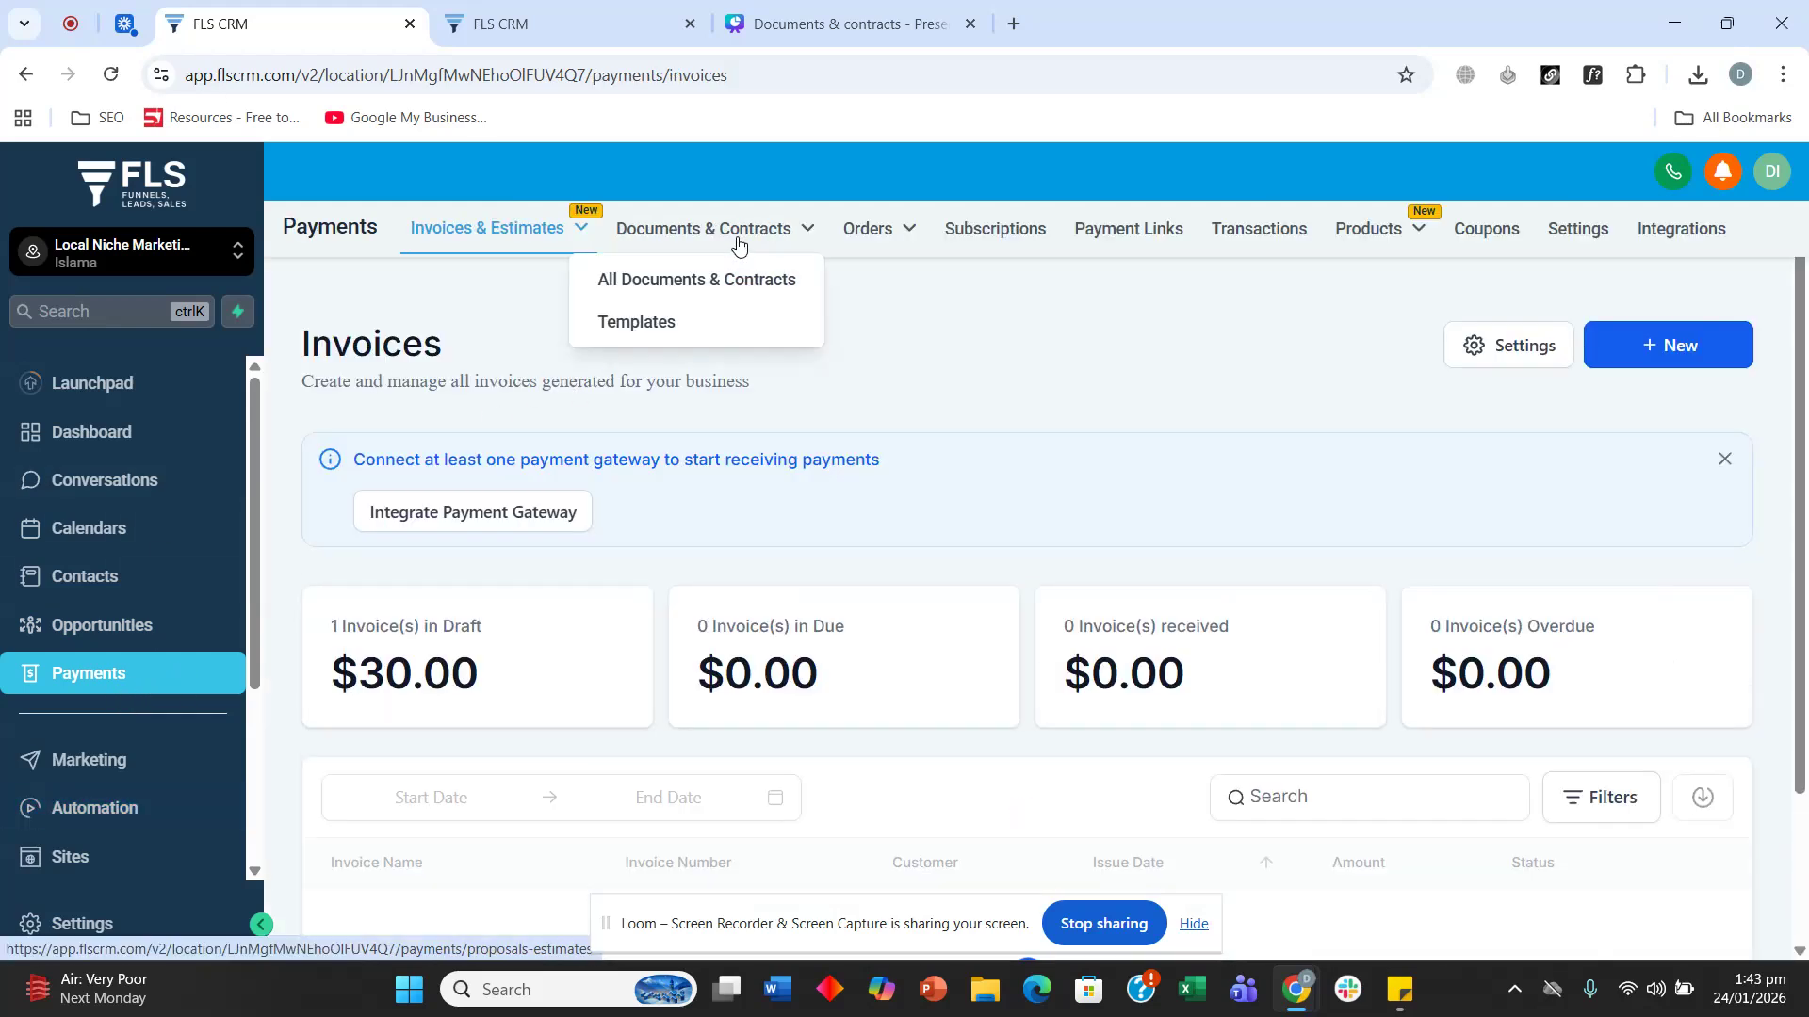
click(656, 330)
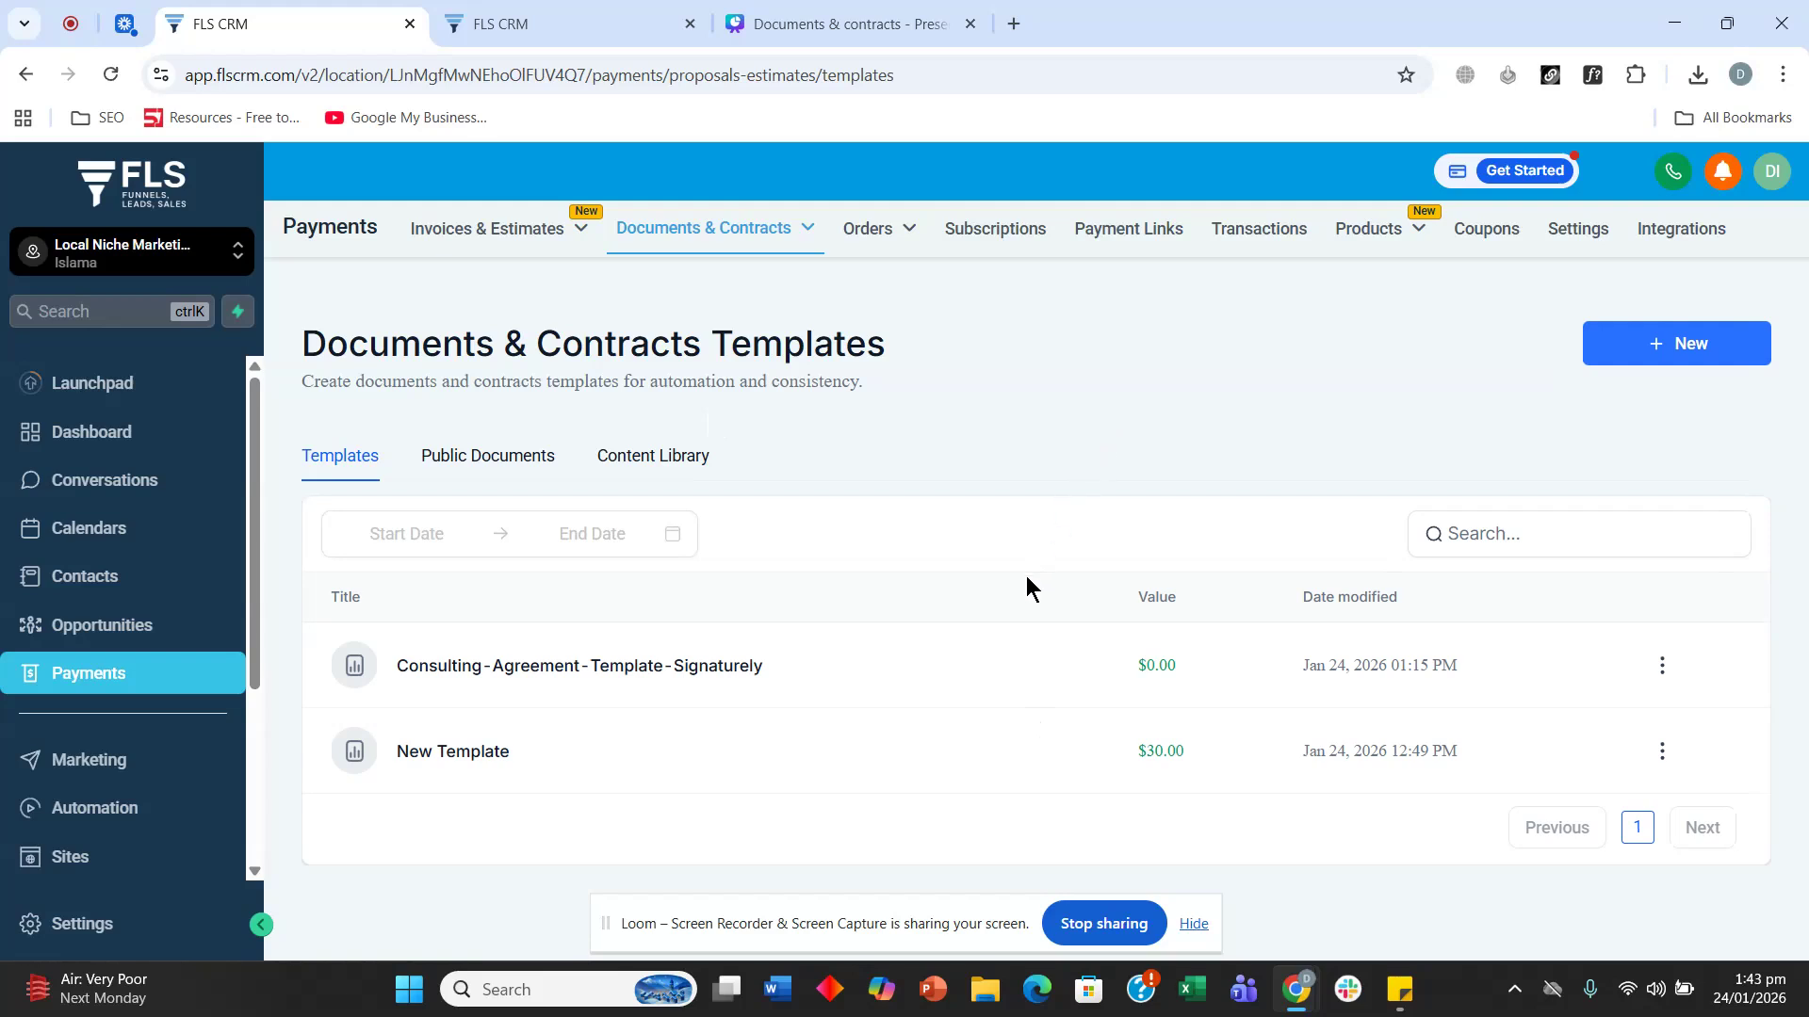
Step: Create a new blank template for Documents & Contracts
click(1633, 361)
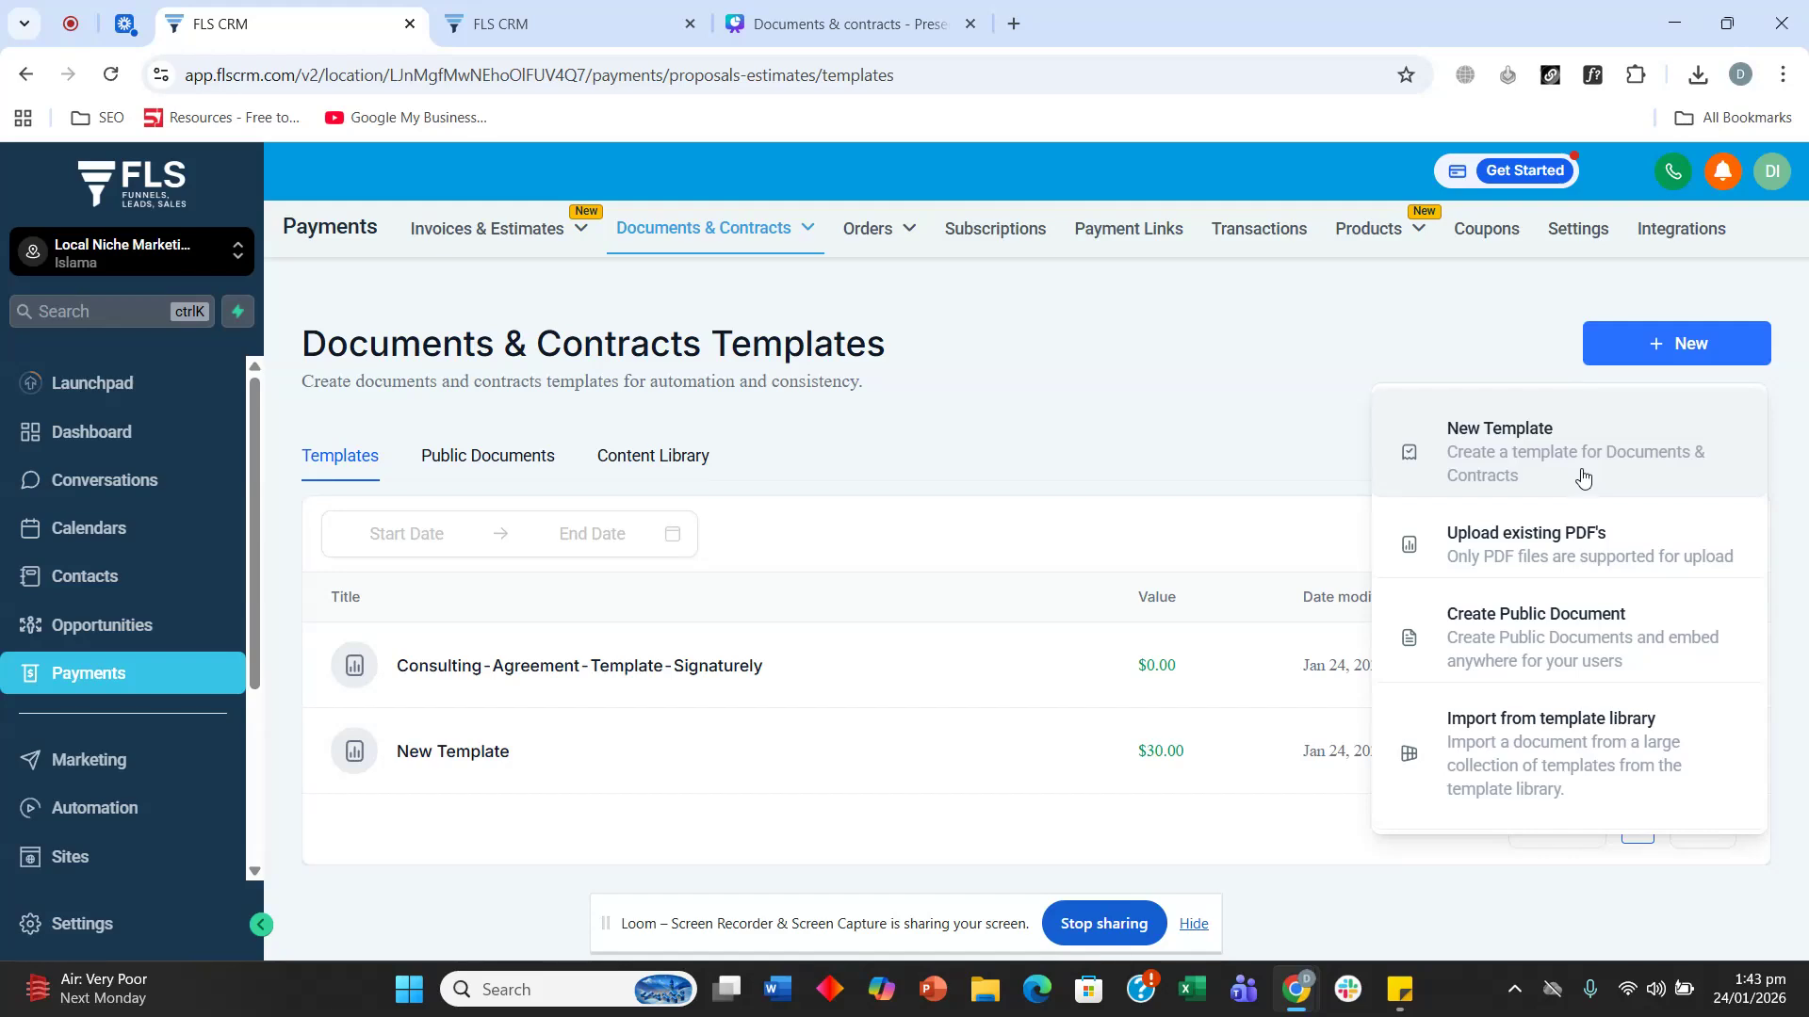
click(1550, 462)
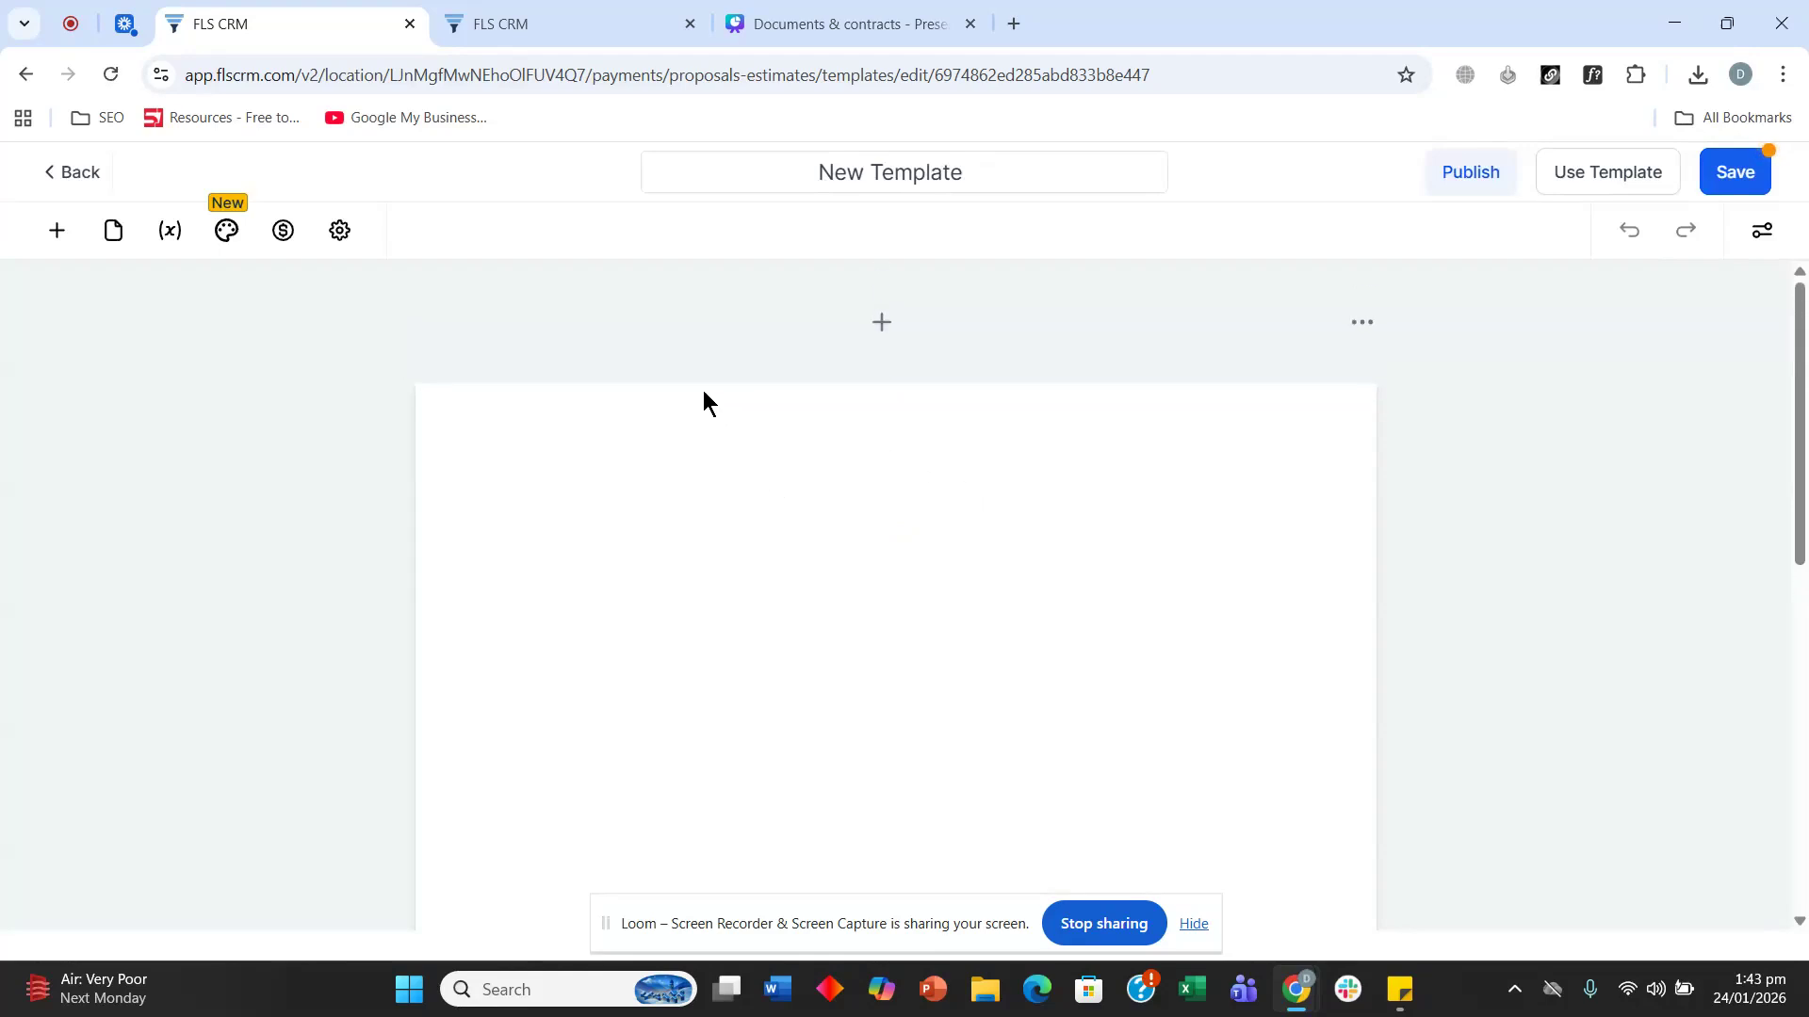
scroll(782, 512, down, 1)
scroll(782, 512, up, 1)
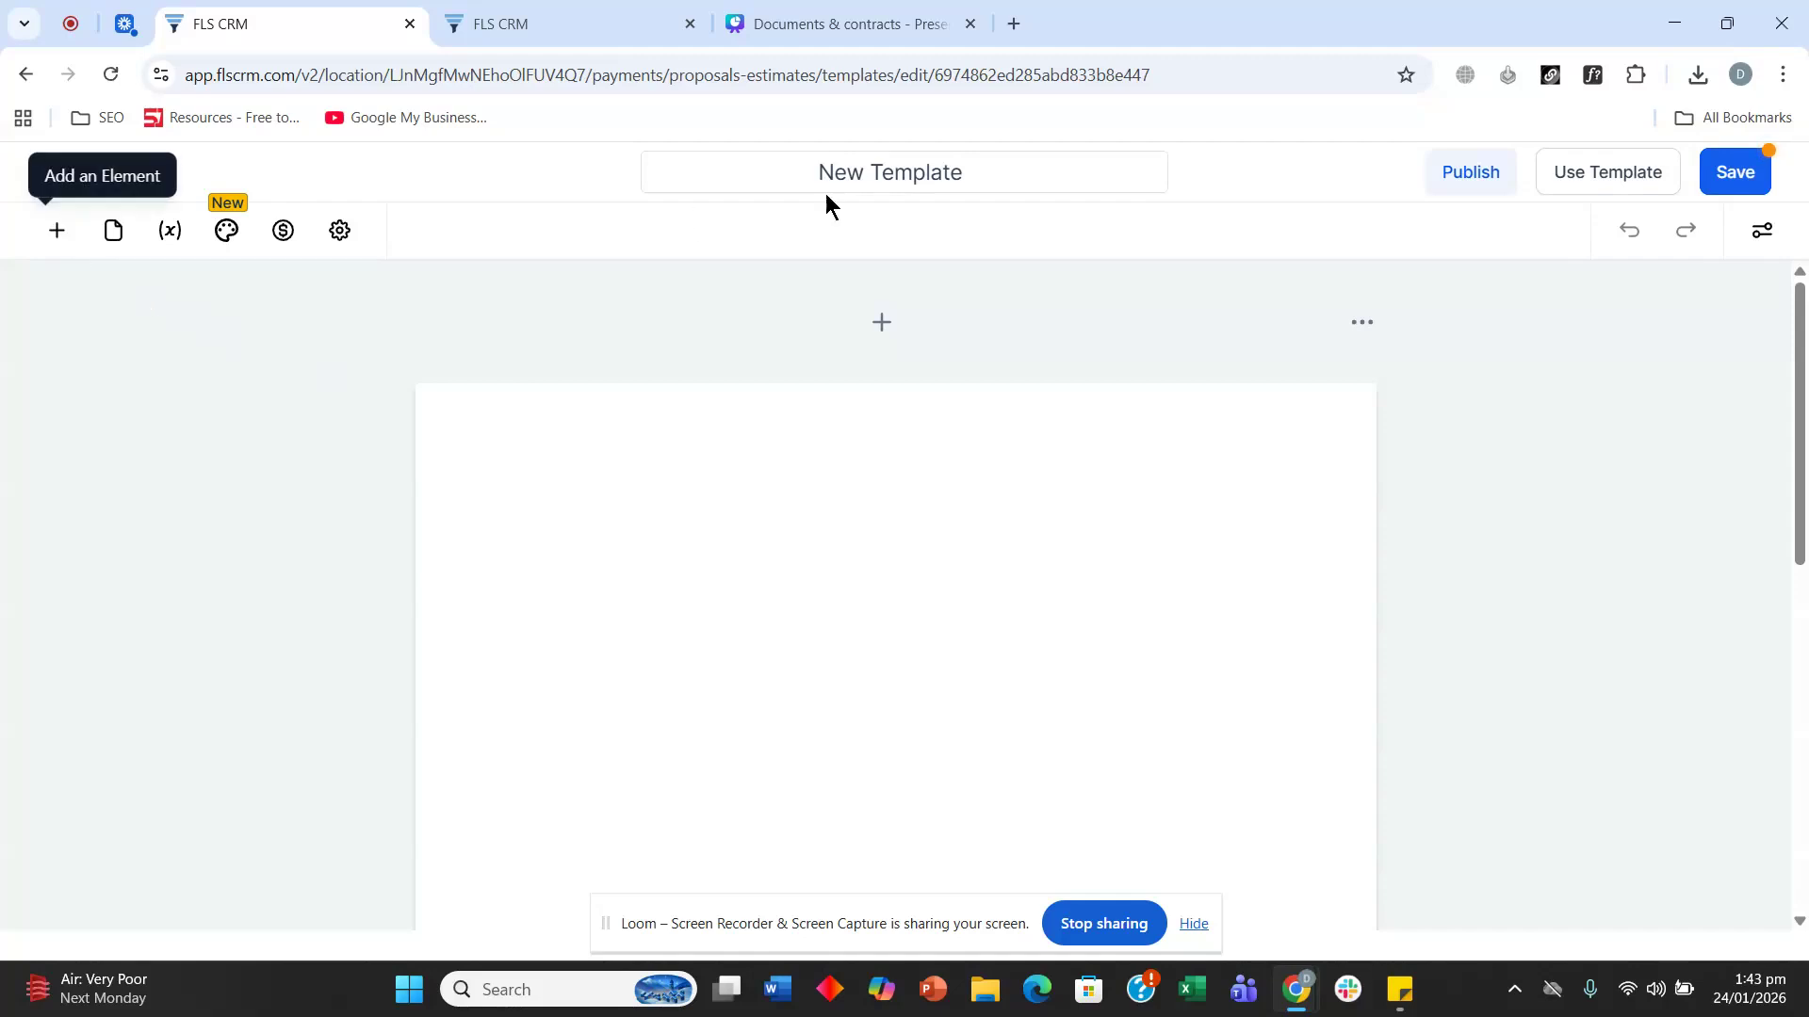
Step: Rename the template as "Front end services"
triple_click(937, 173)
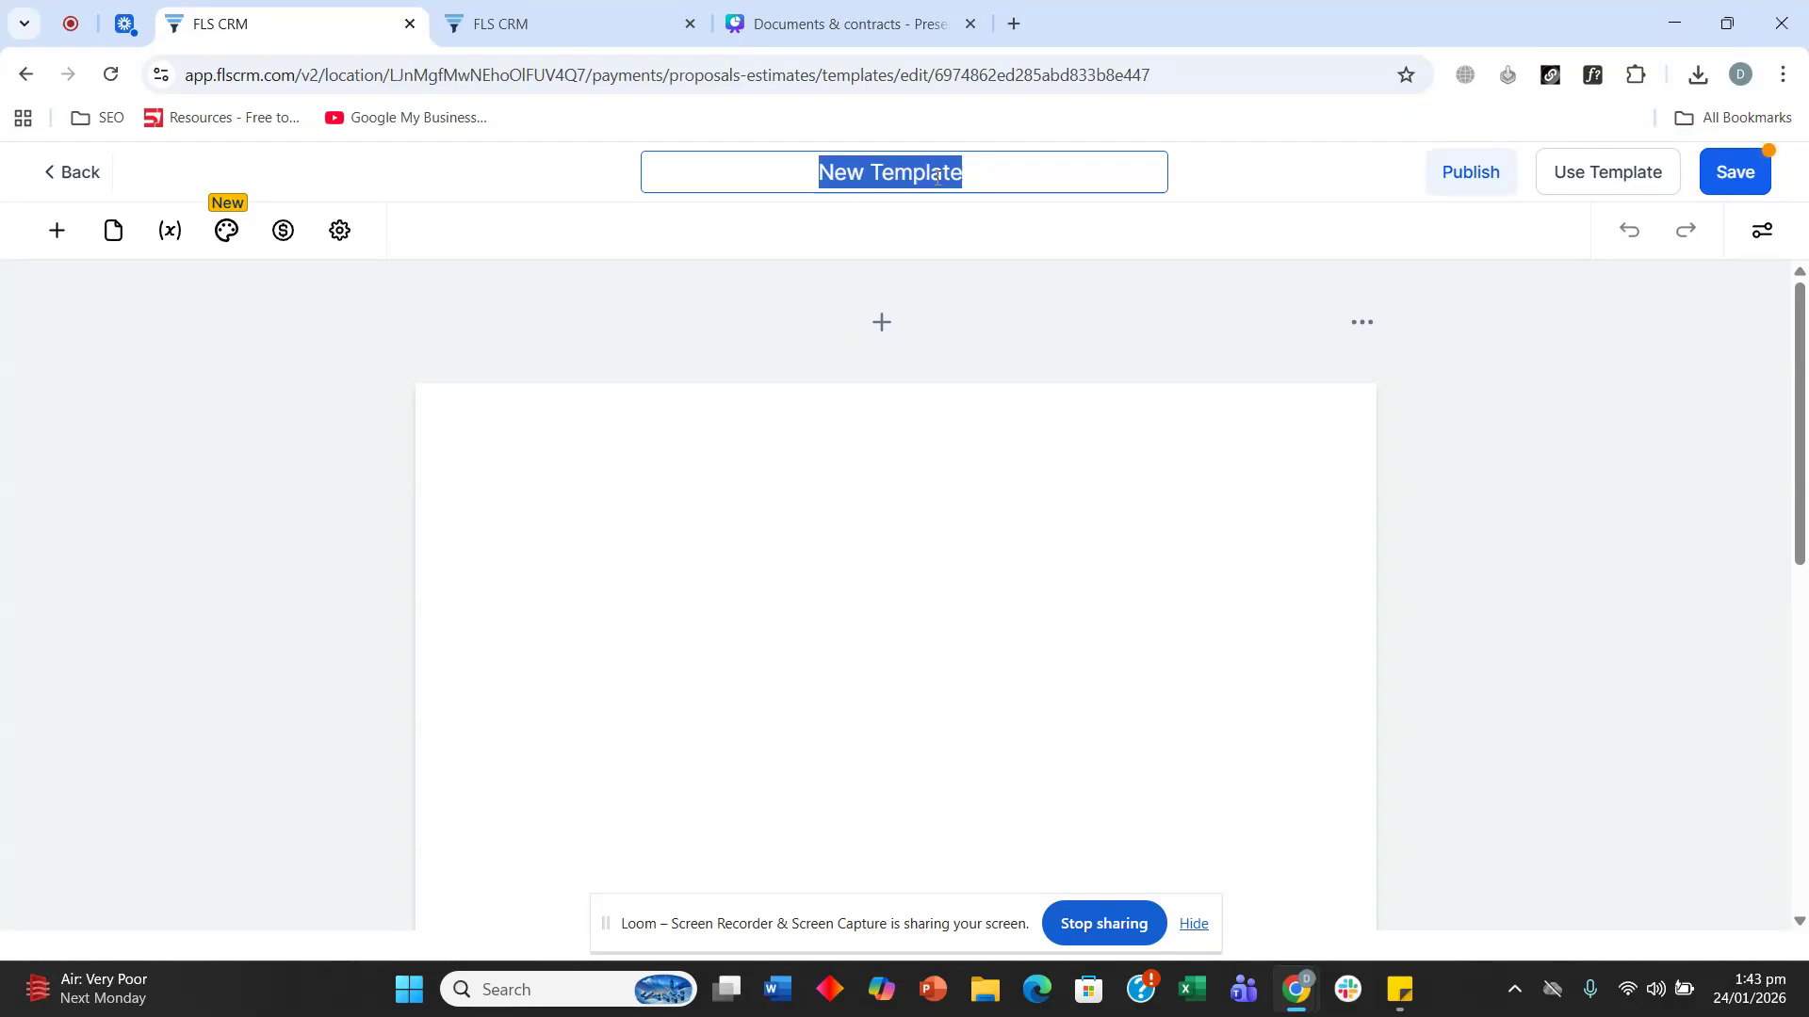
key(BackSpace)
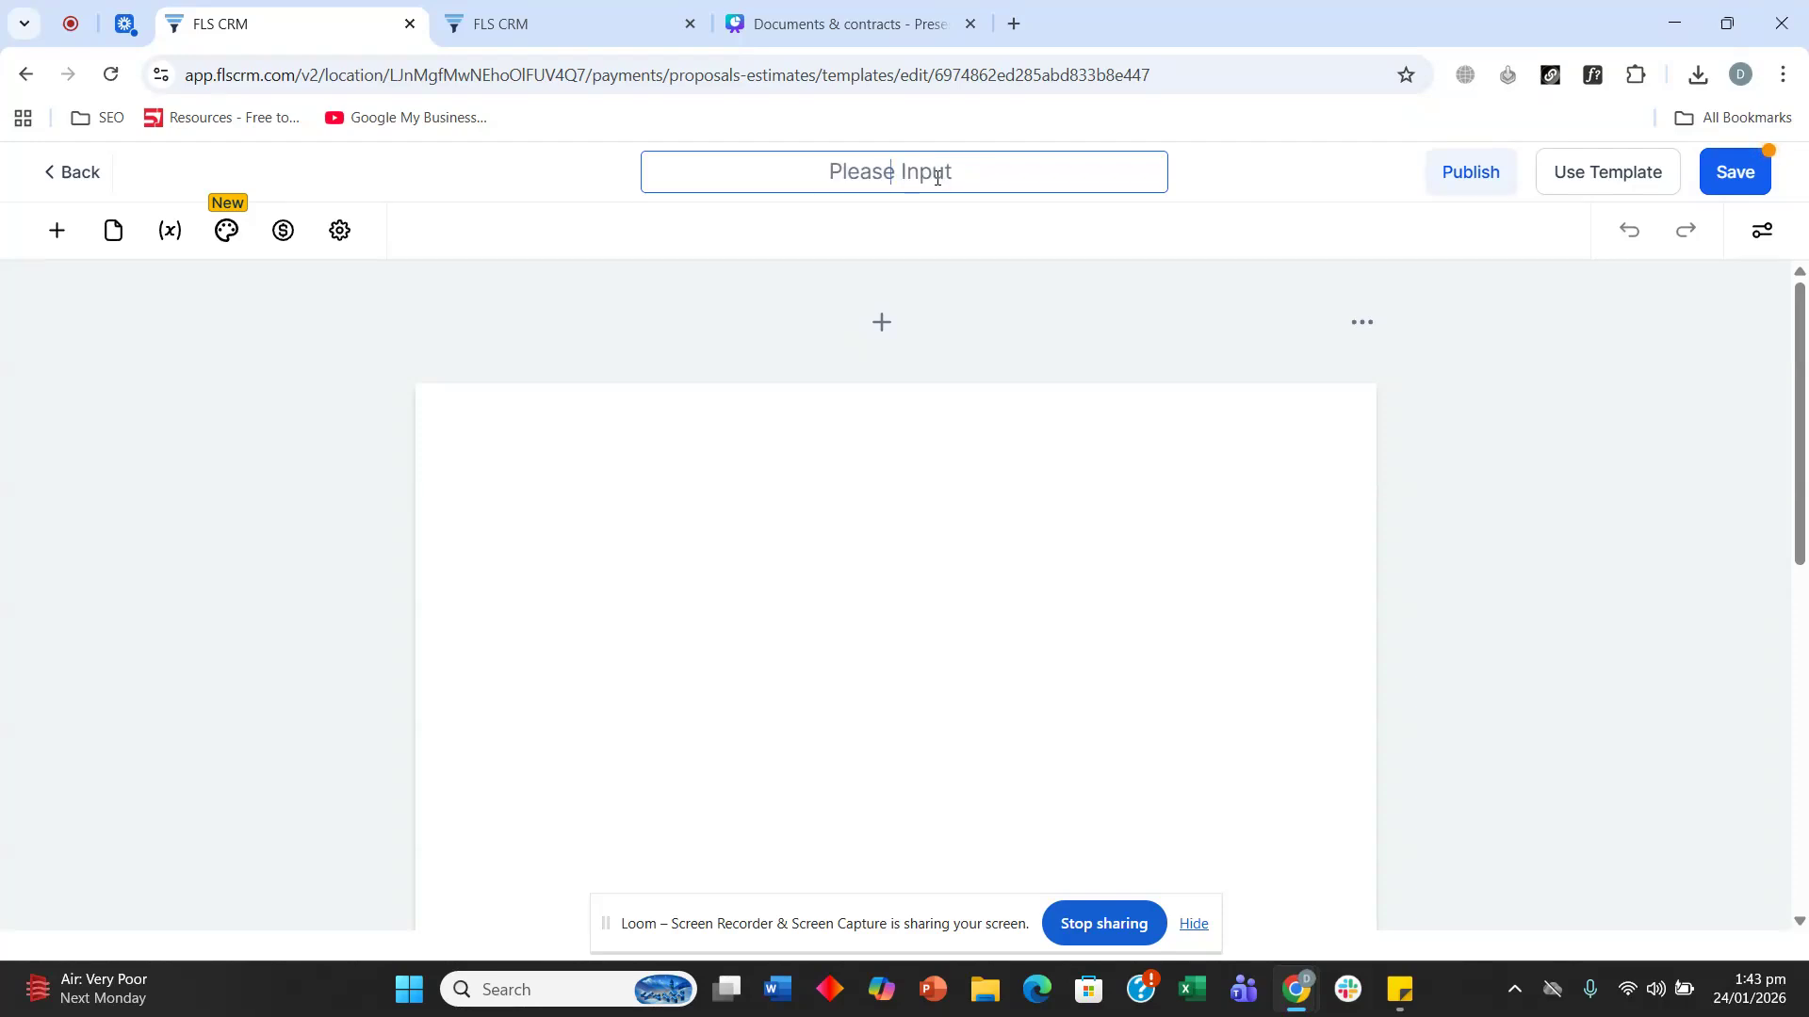
text(Front)
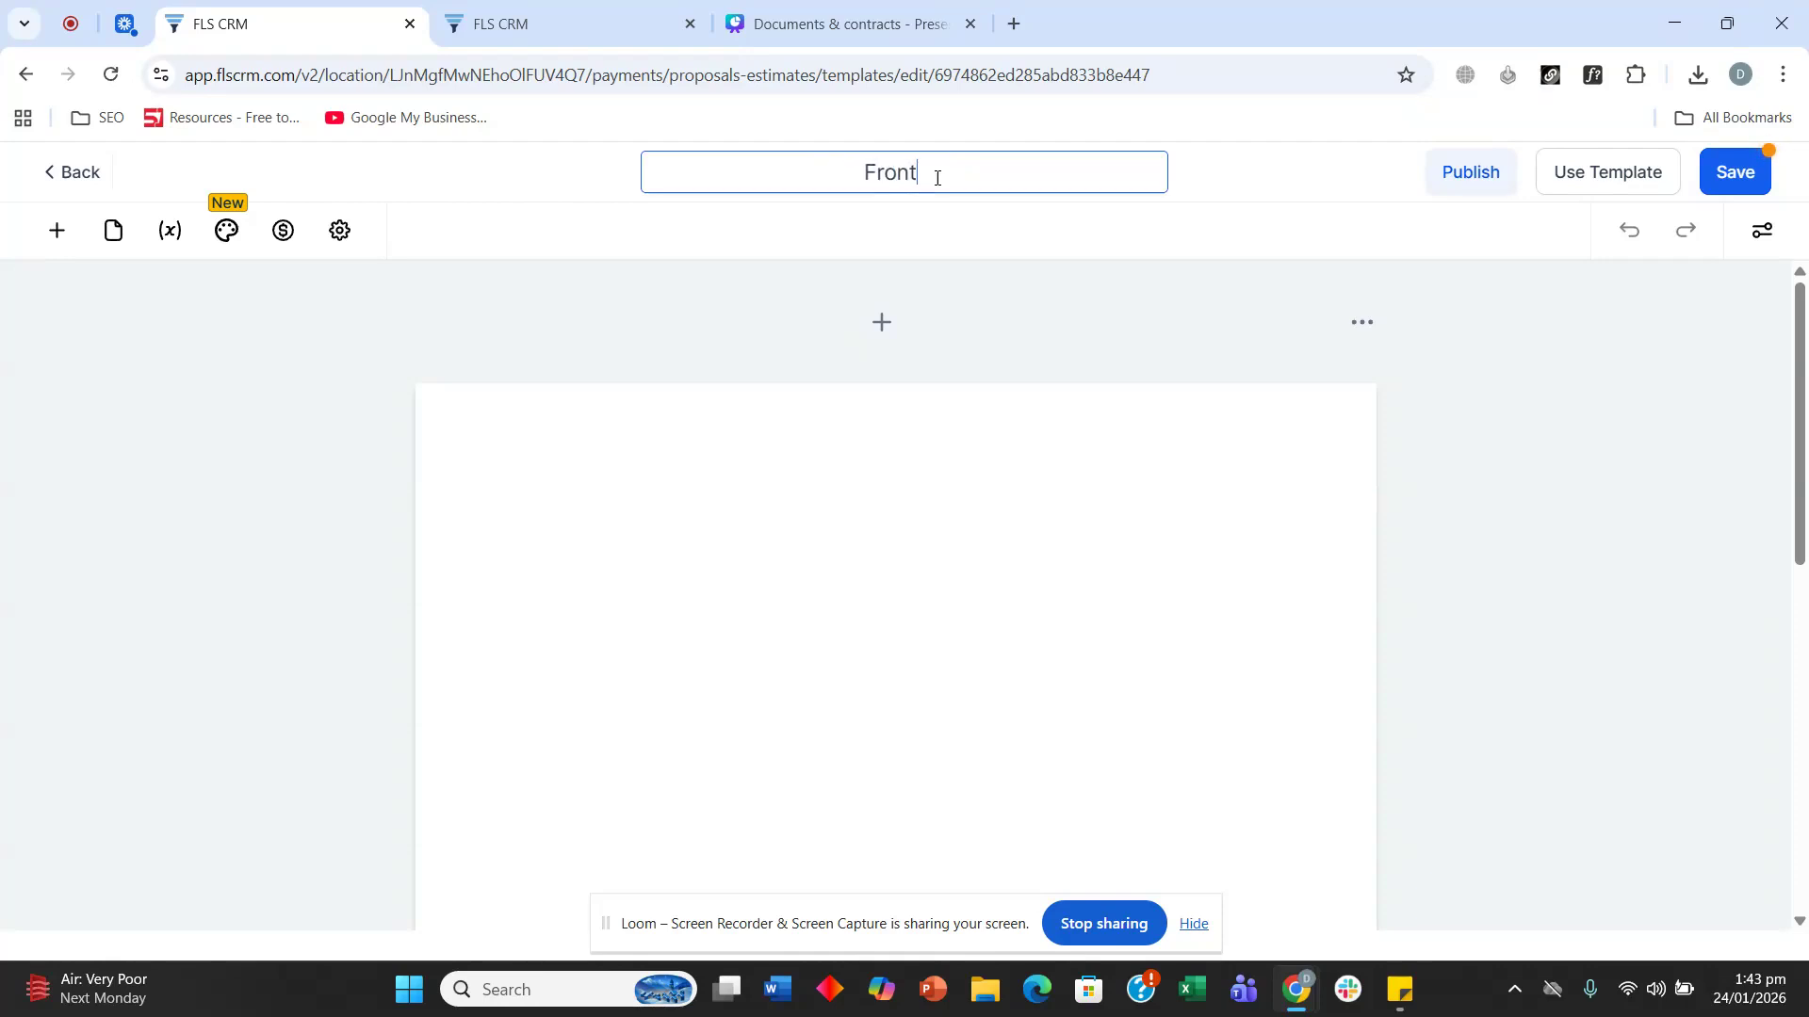
text( end s)
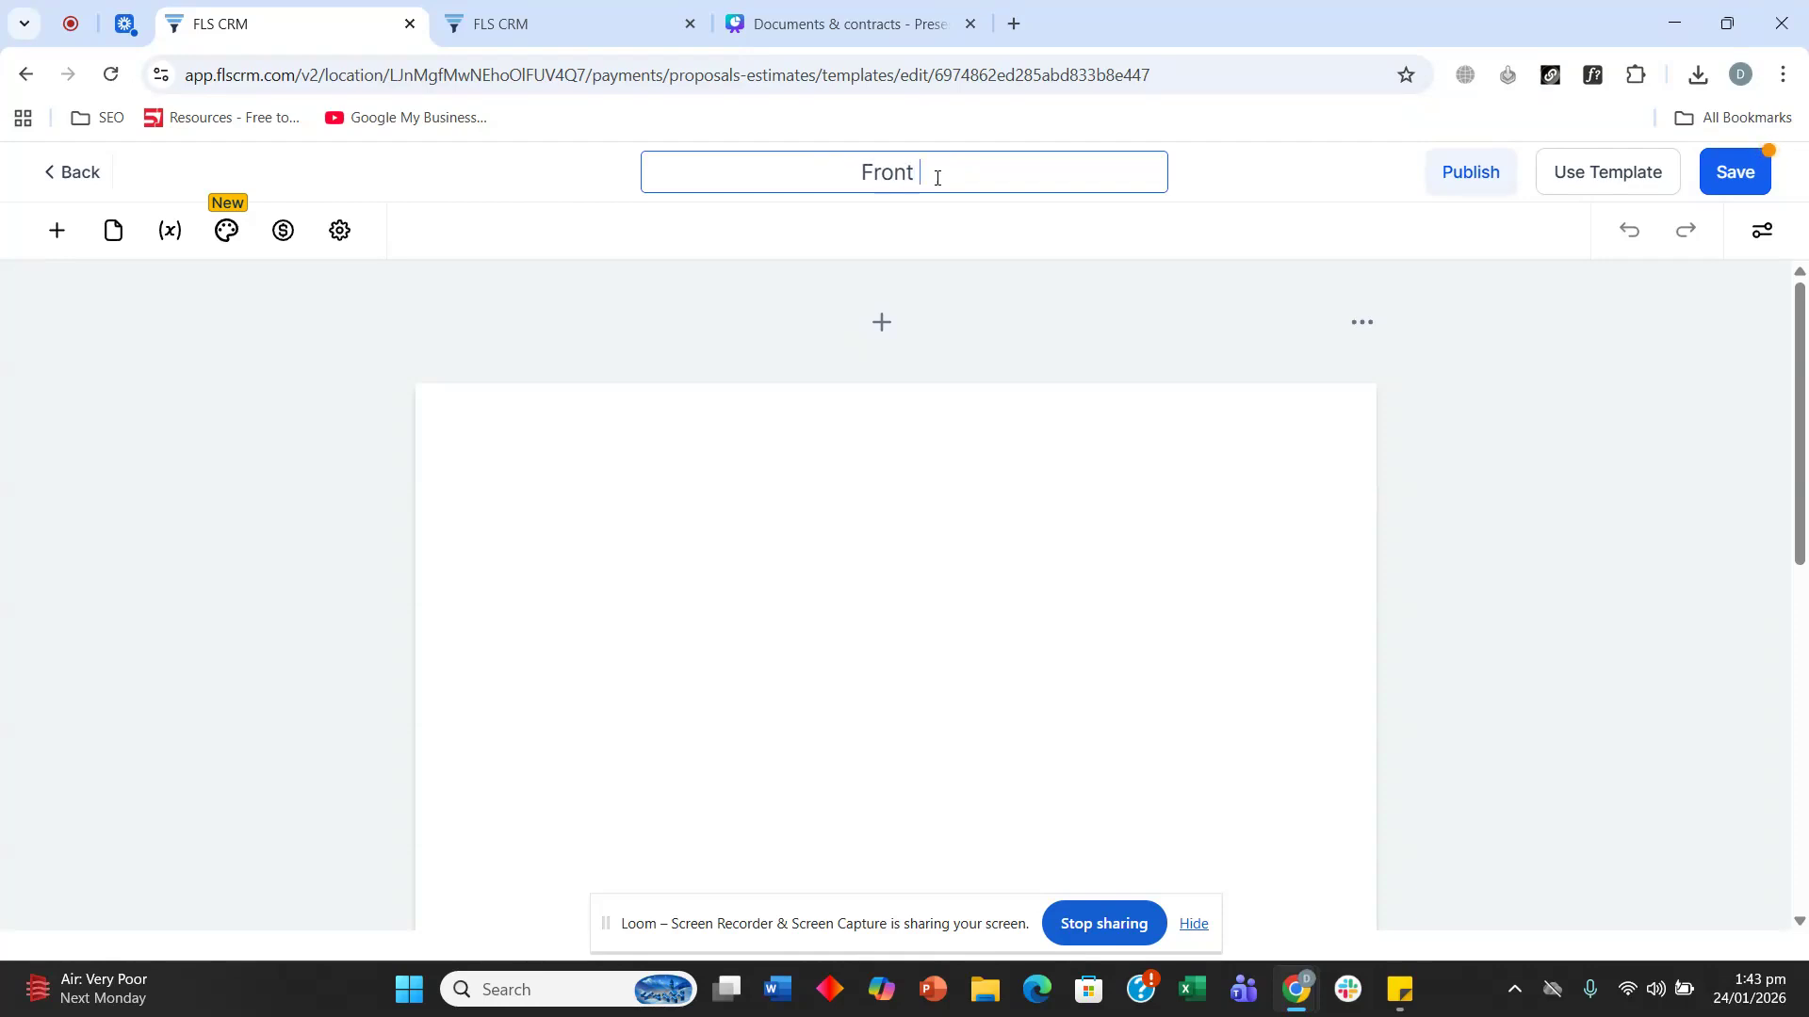
text(ervice)
click(901, 422)
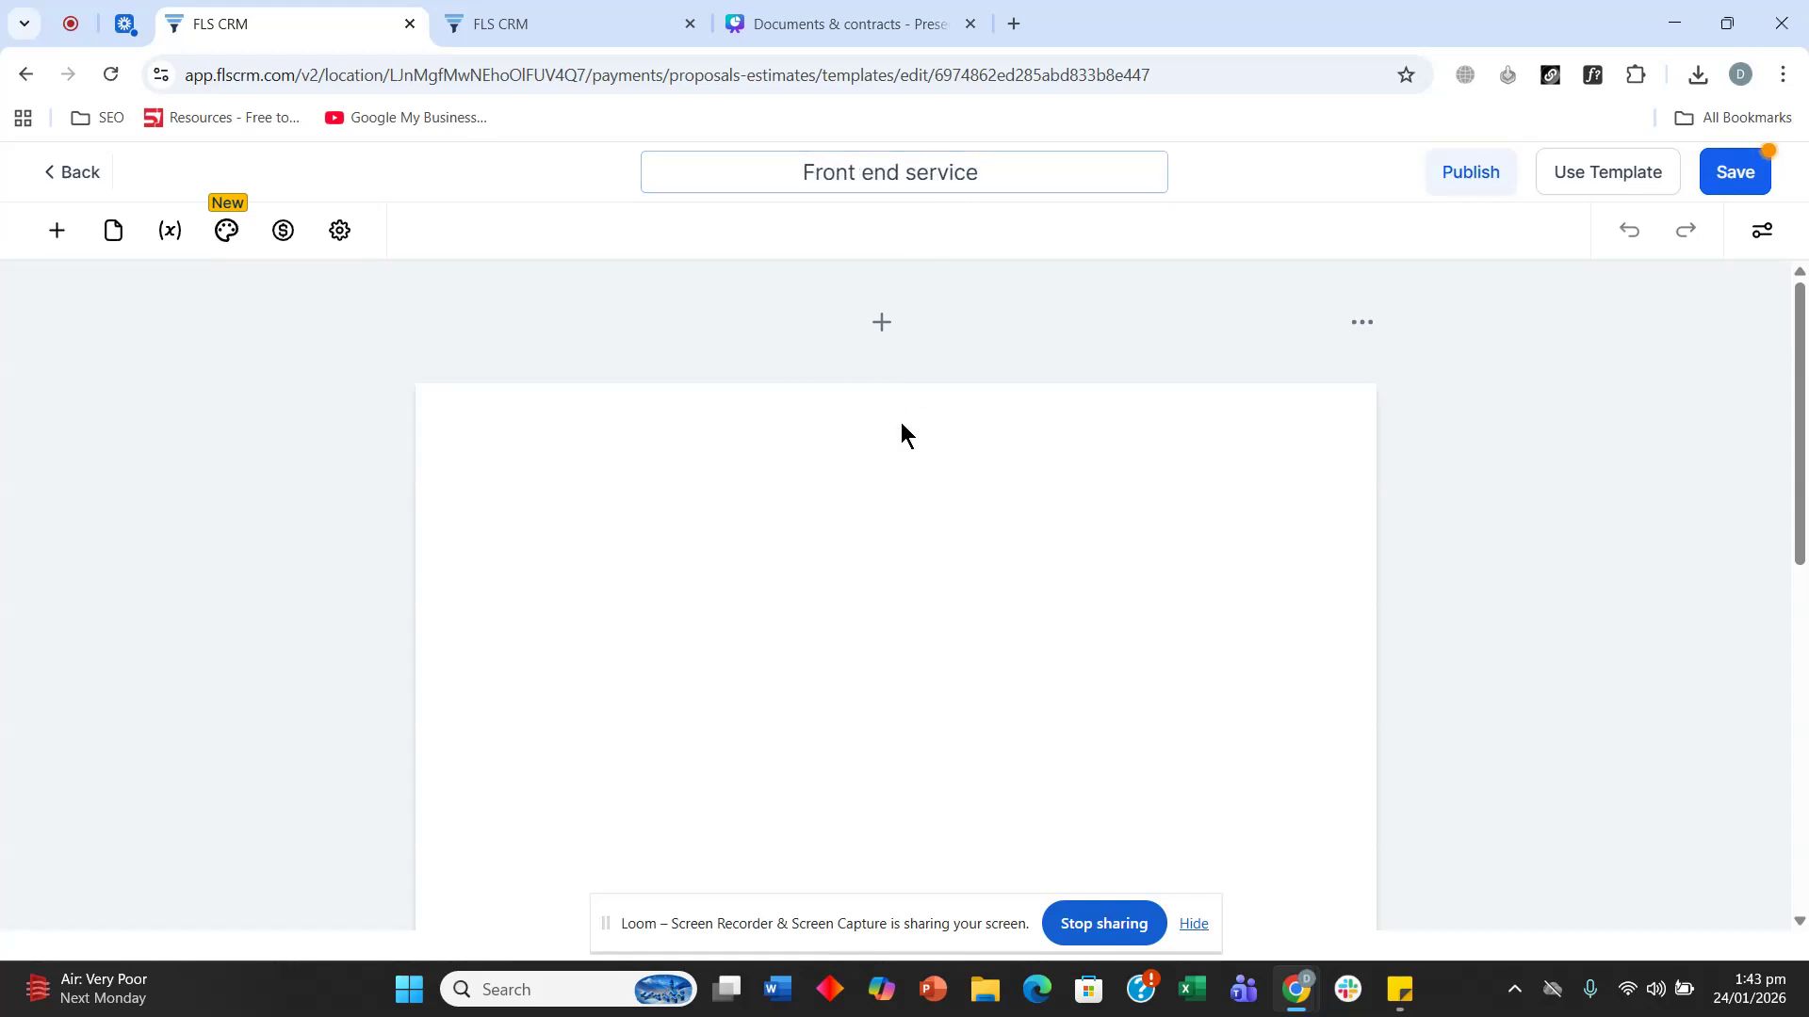
click(1029, 184)
text(s)
click(859, 486)
Step: Add an image block at the beginning of the blank template page
click(38, 240)
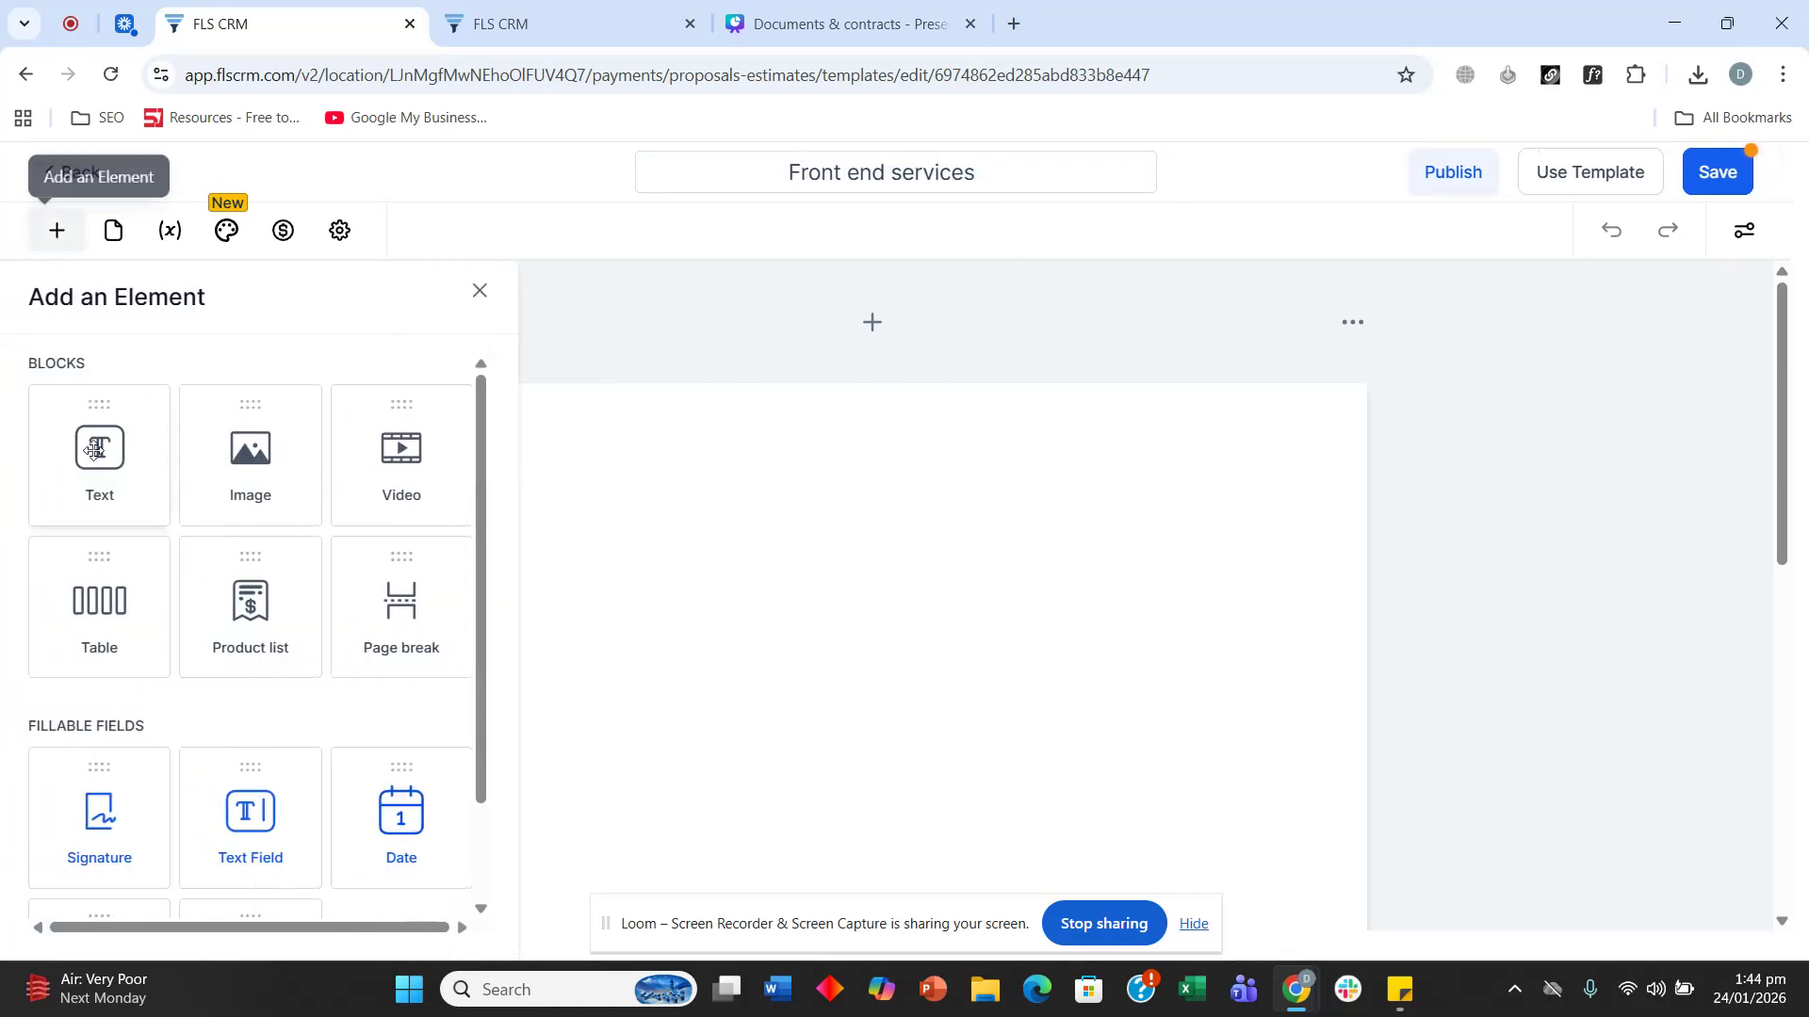
drag(240, 447, 726, 444)
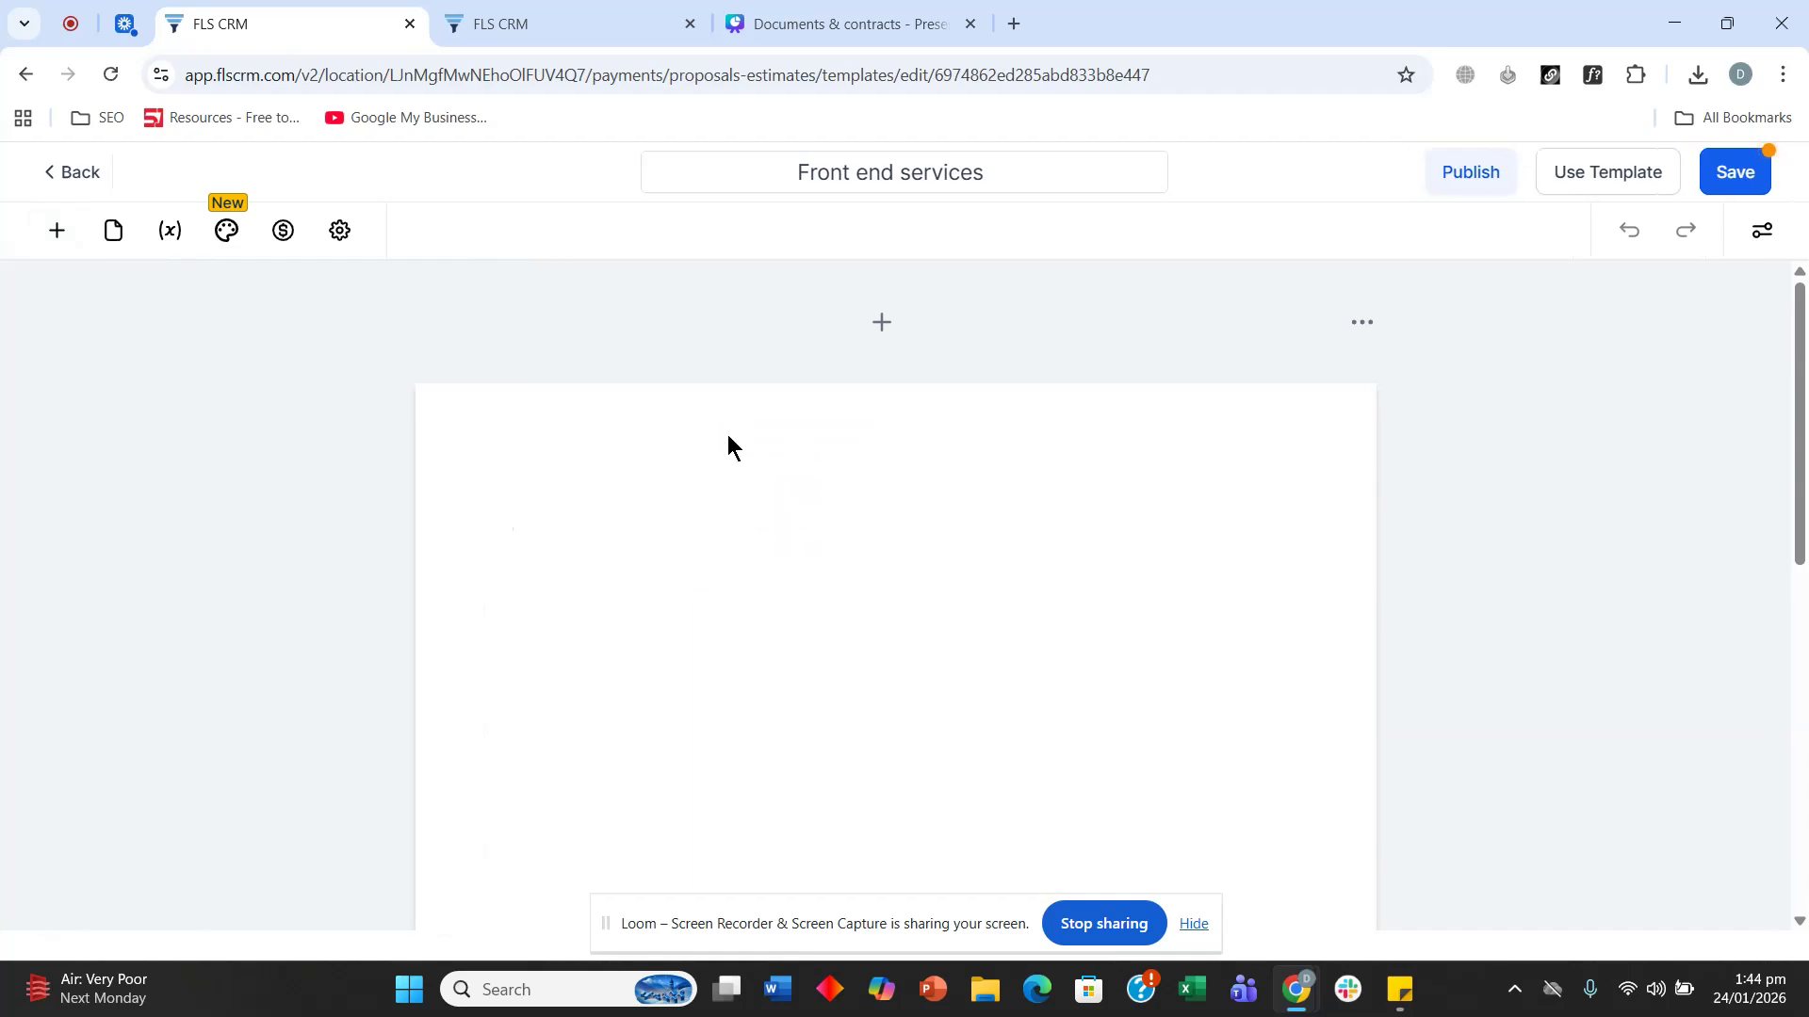
click(56, 231)
drag(246, 448, 840, 467)
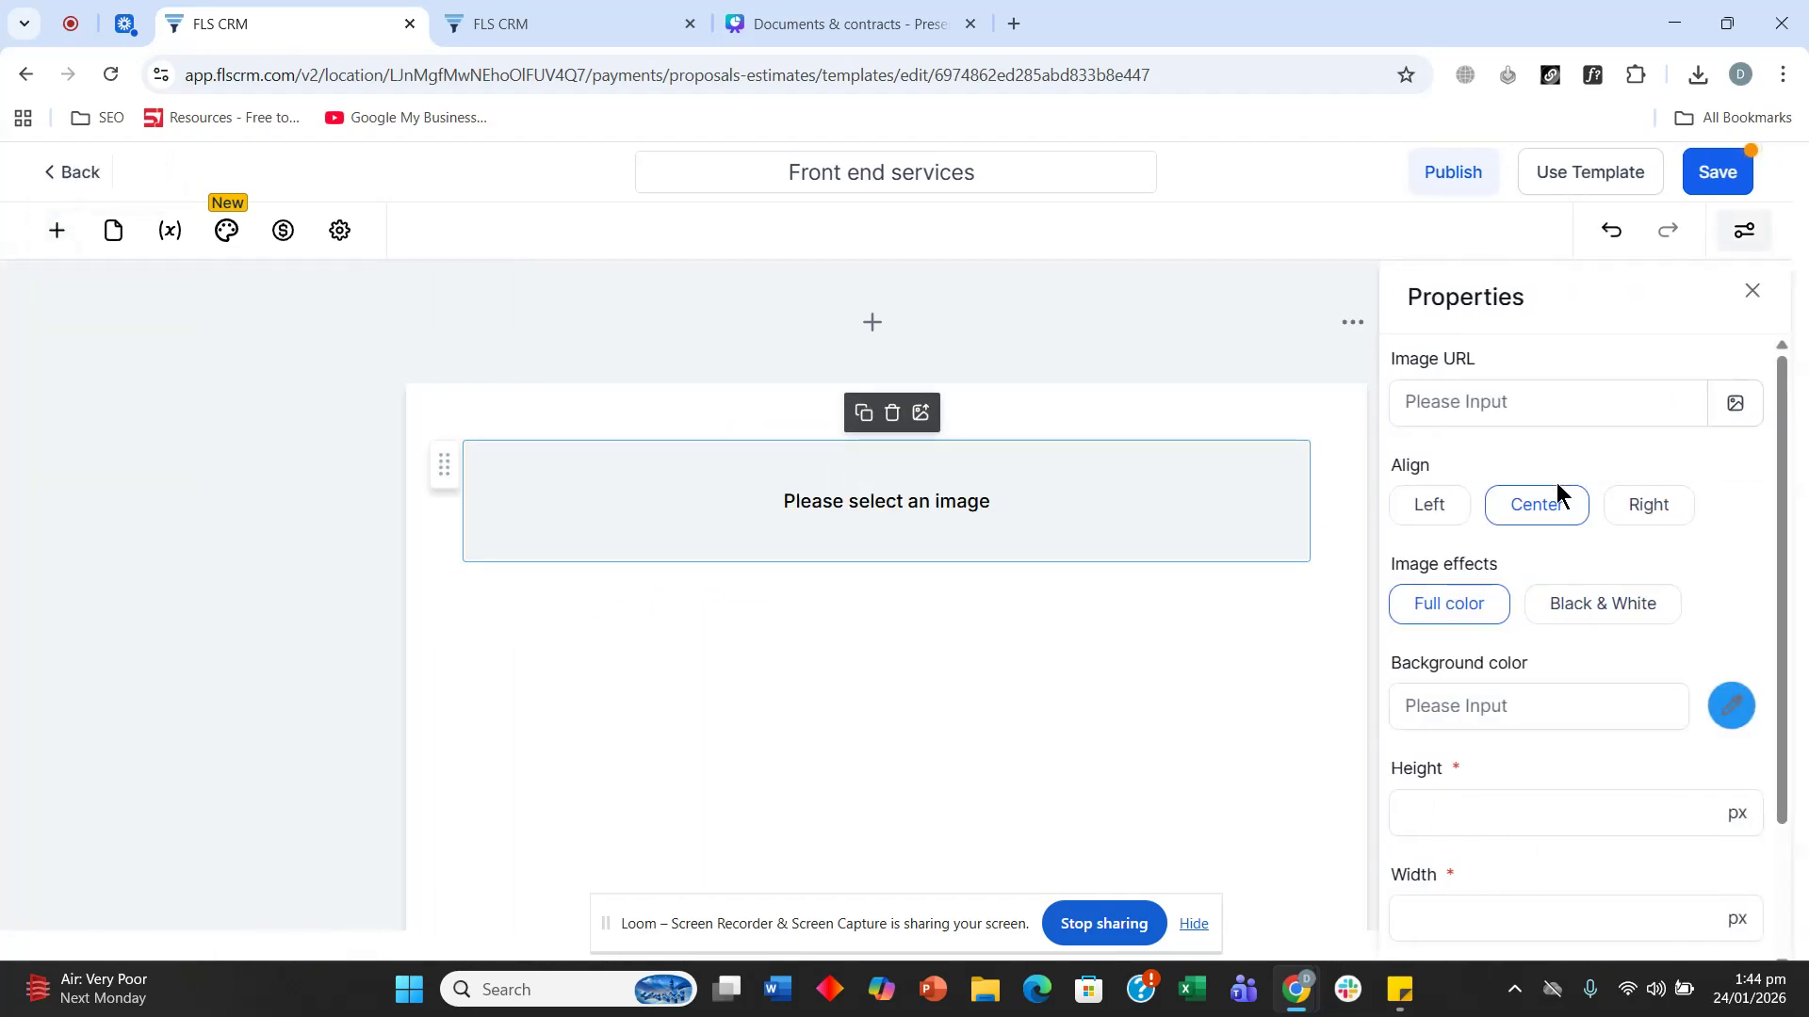
Step: Fill the image block with the Local Niche Marketing logo "Untitled_design__18_-remove..." from media storage
scroll(1543, 504, down, 1)
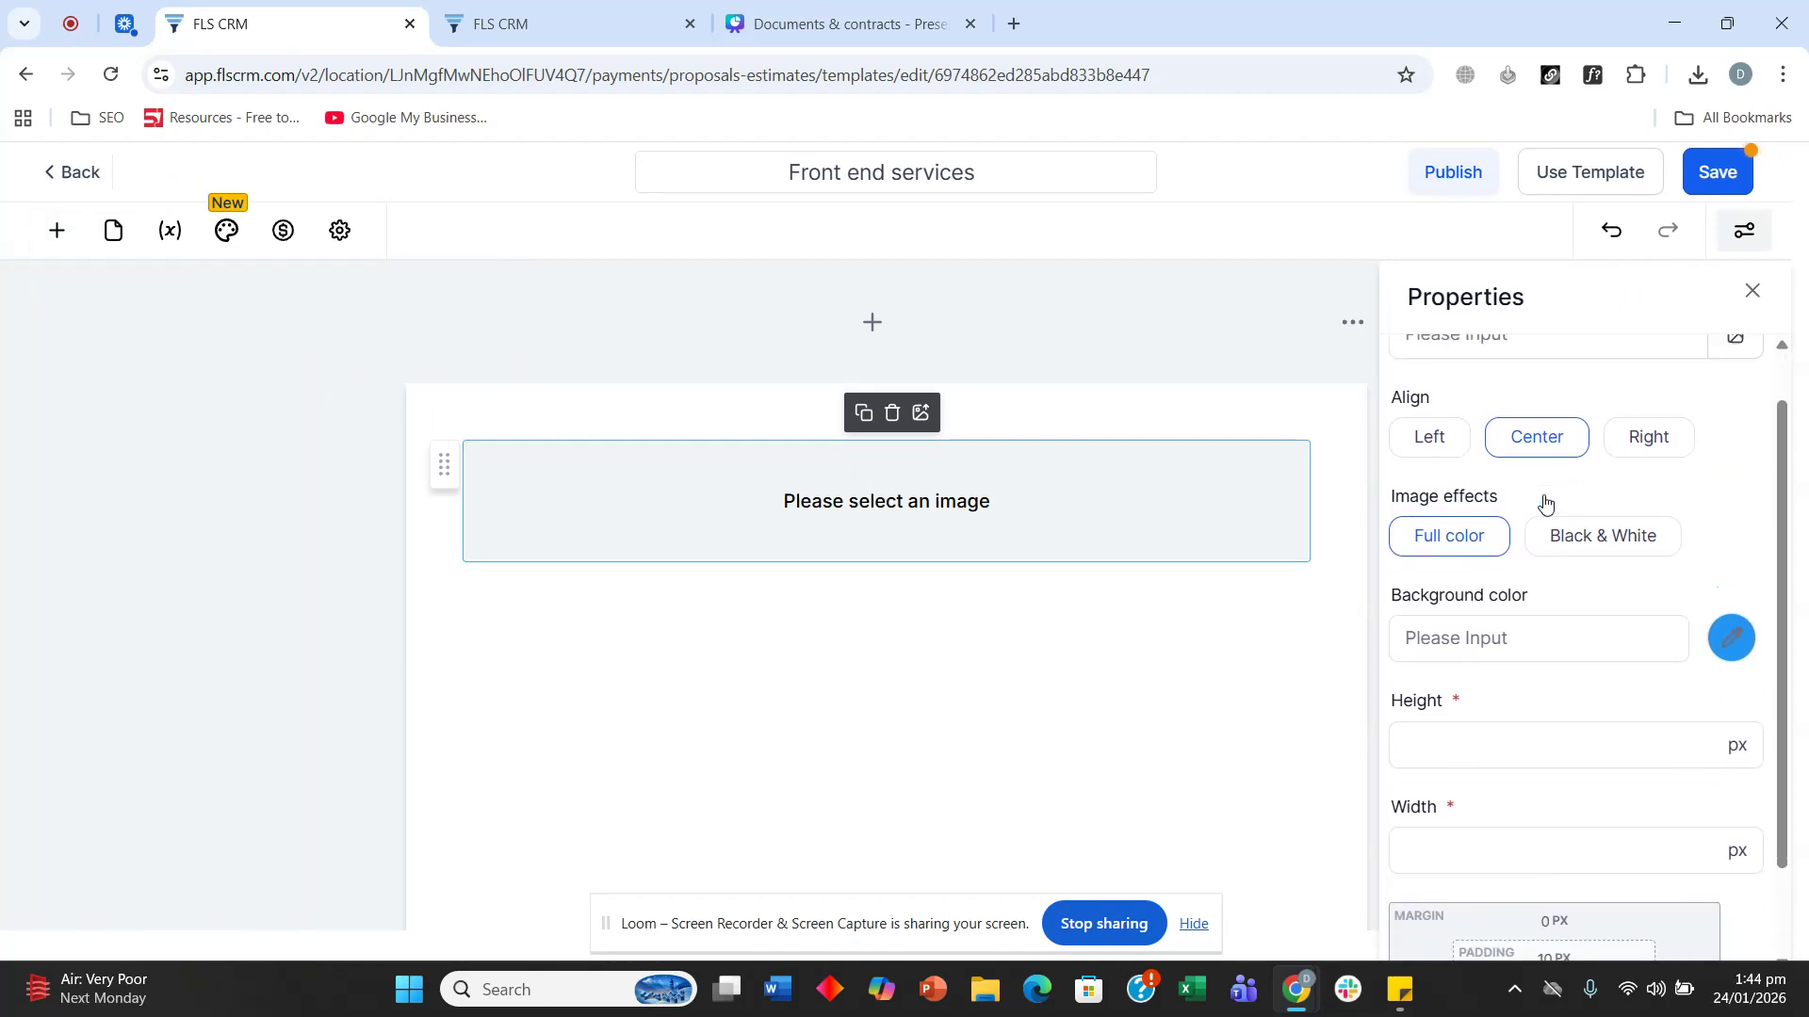
scroll(1543, 509, up, 1)
click(1735, 404)
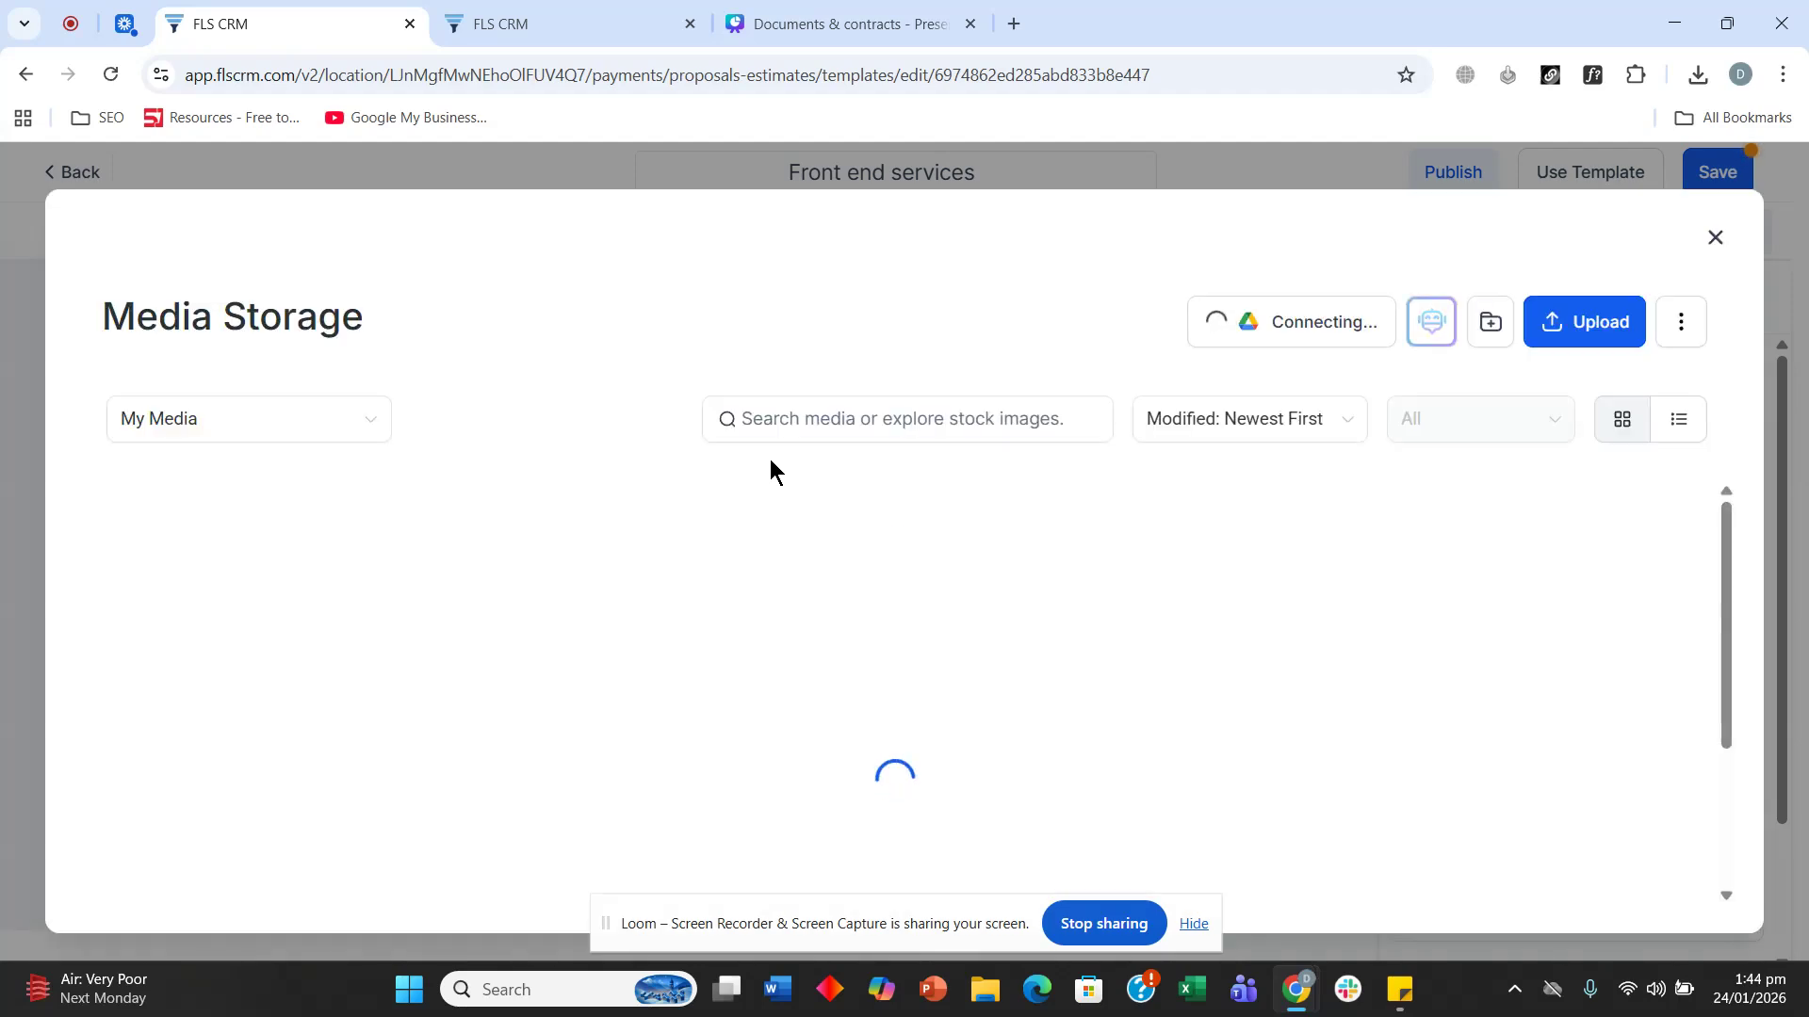
scroll(574, 613, down, 15)
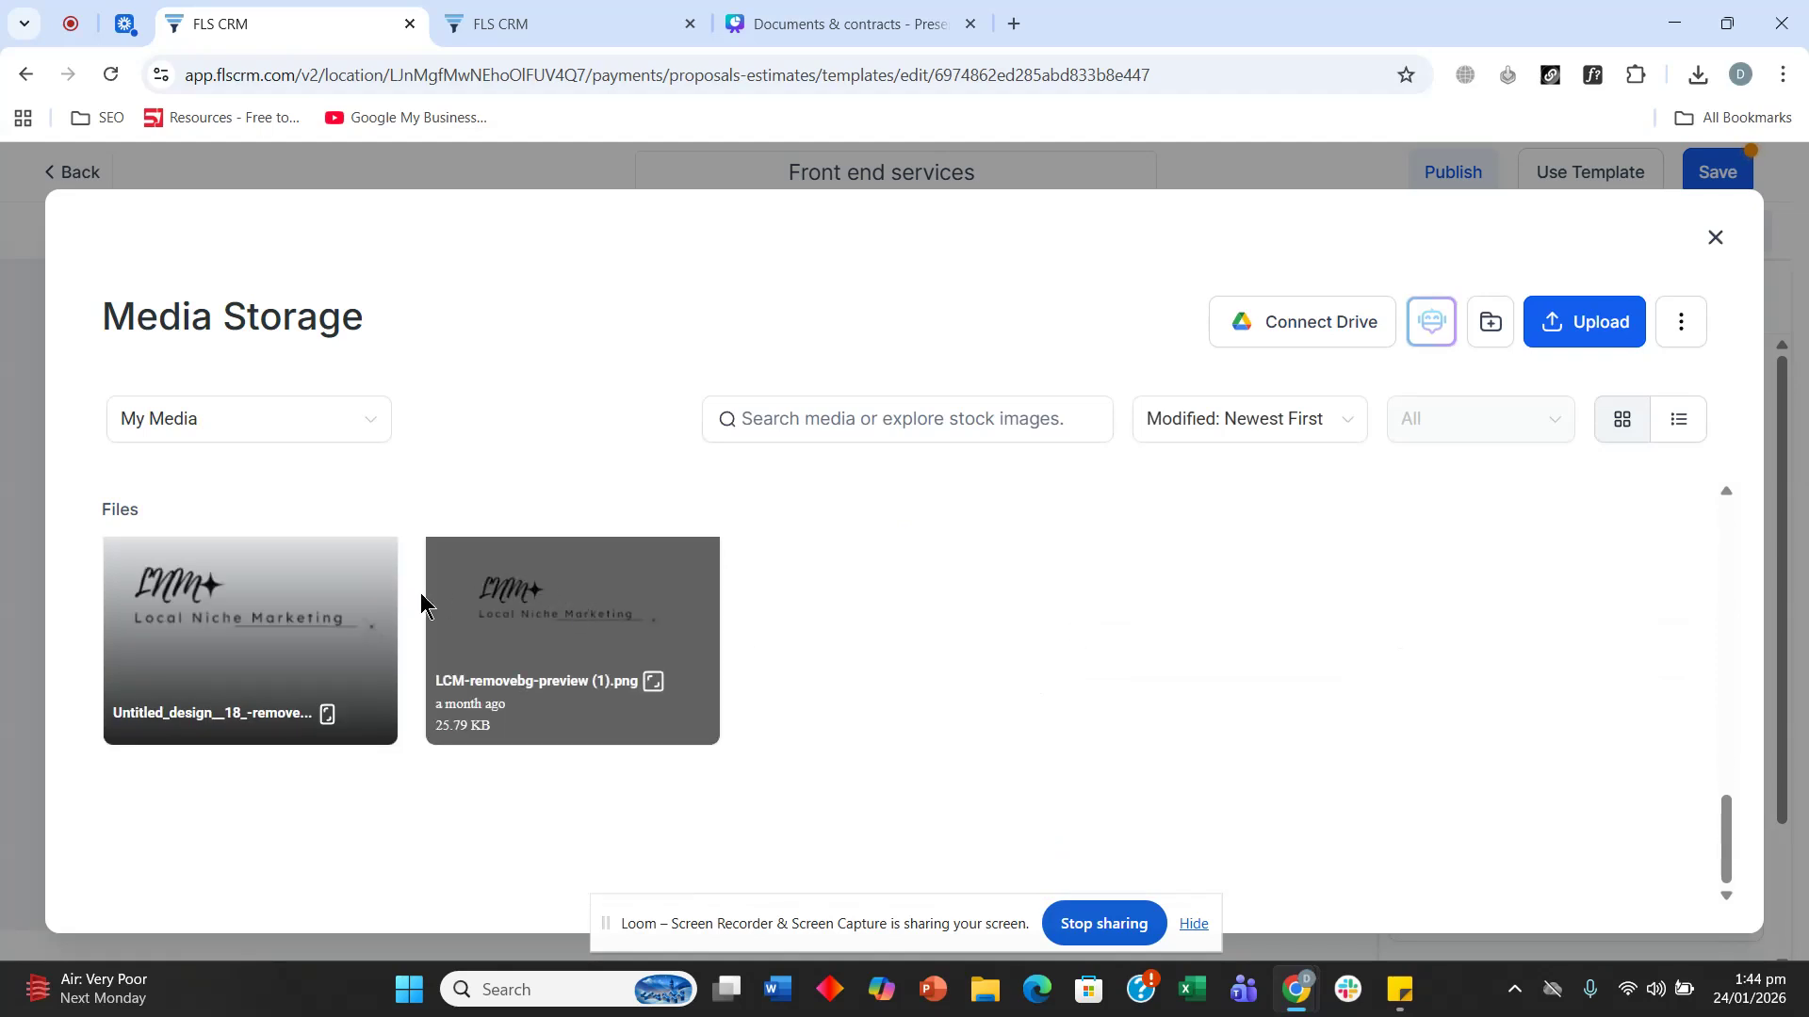
click(251, 647)
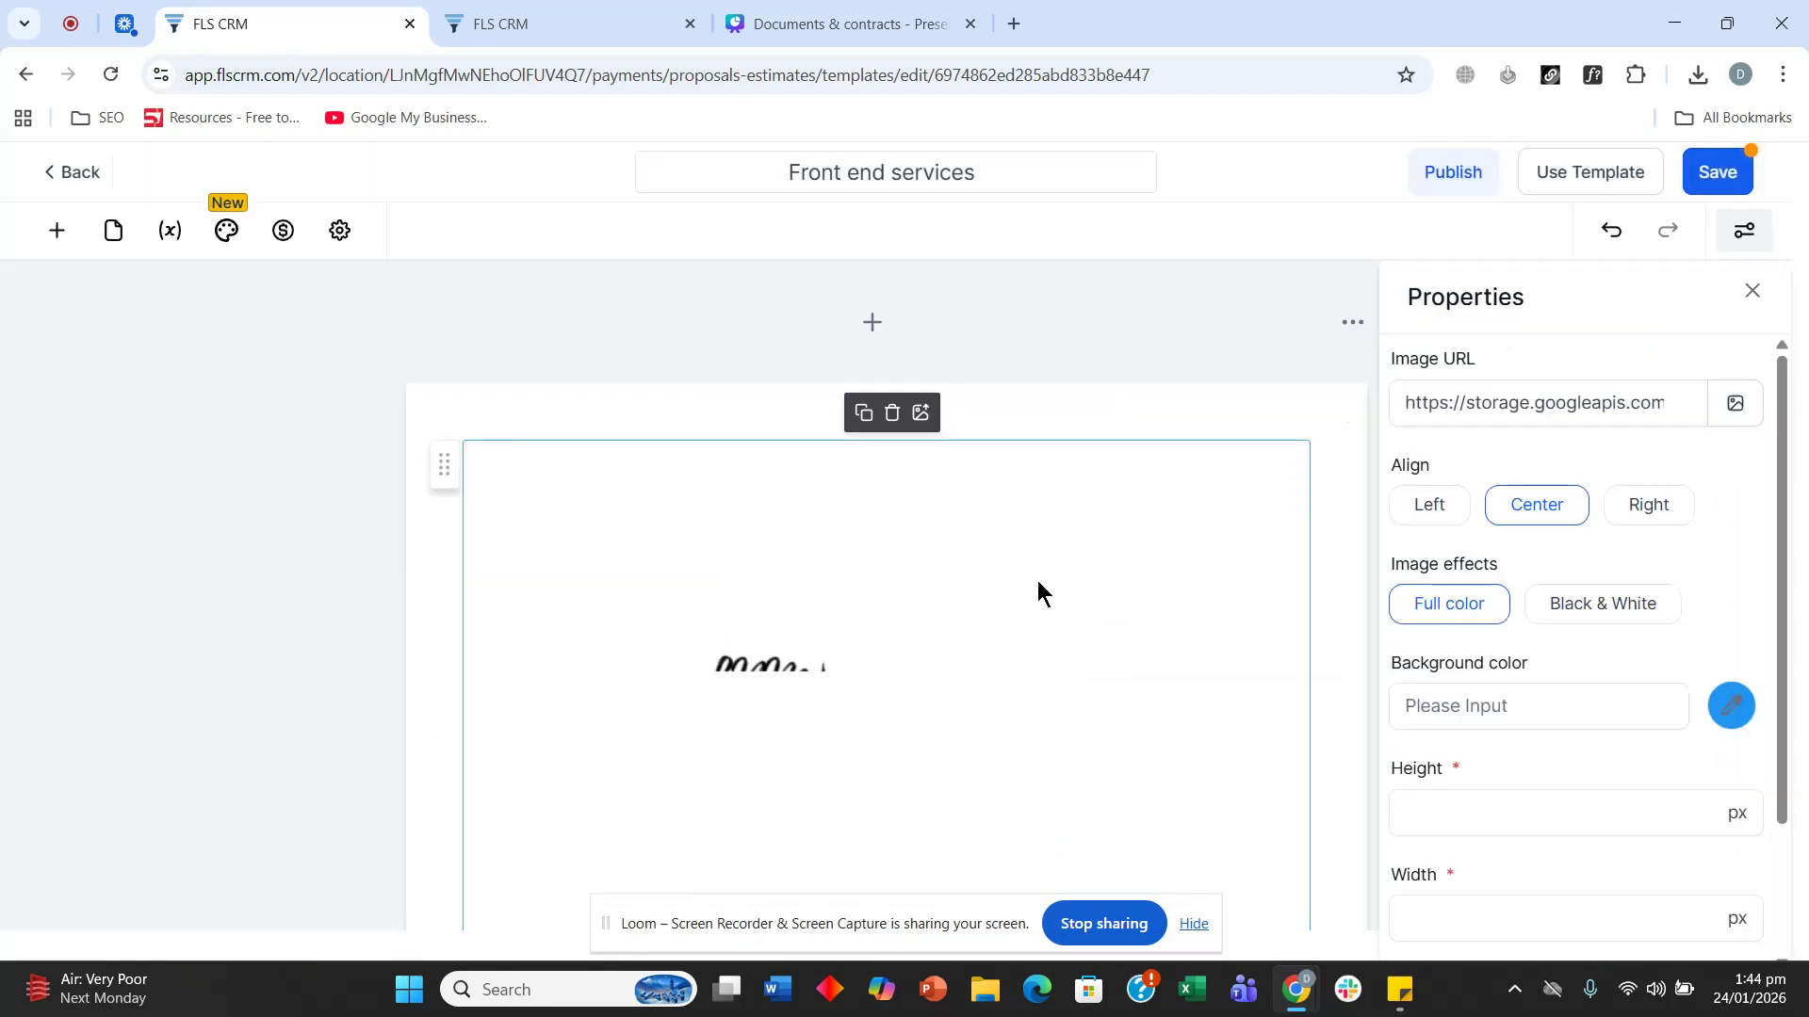
Step: Set the logo image's height and width to 250 px each
scroll(974, 564, down, 3)
double_click(1488, 810)
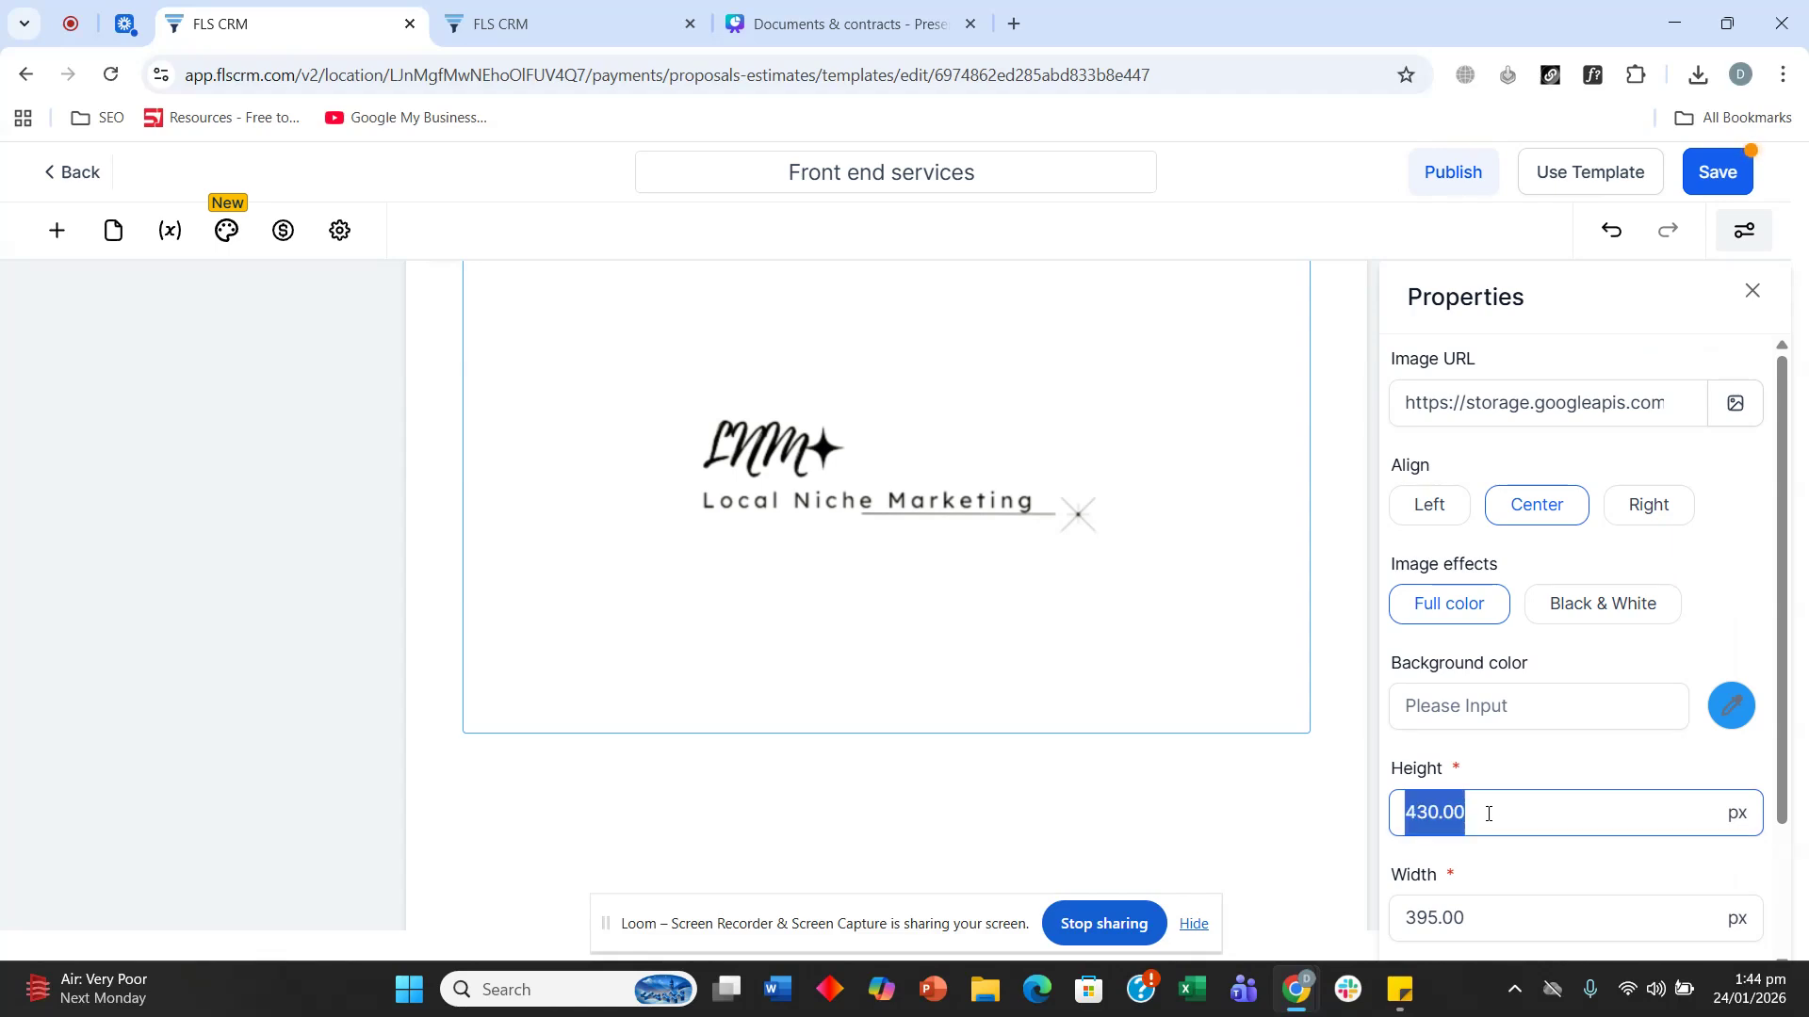
text(250)
double_click(1478, 937)
text(250)
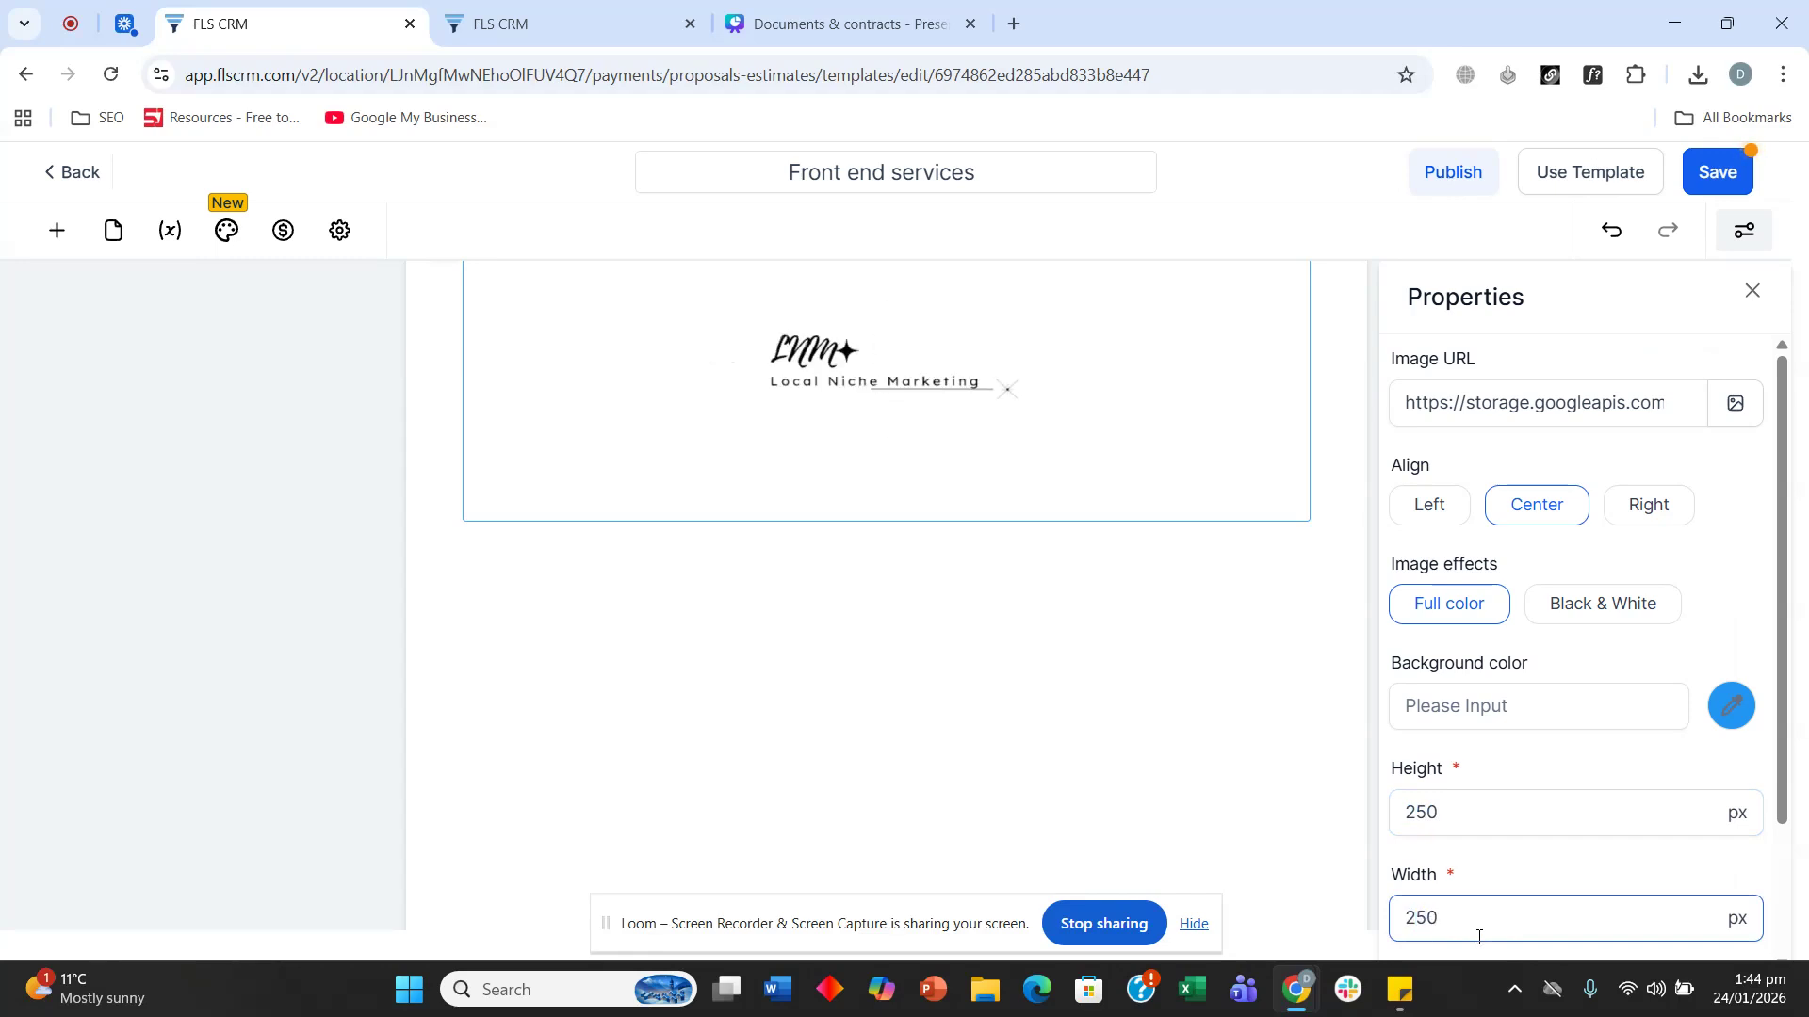
Step: Set the logo image's height and width to 100 px each and deselect it
double_click(1469, 812)
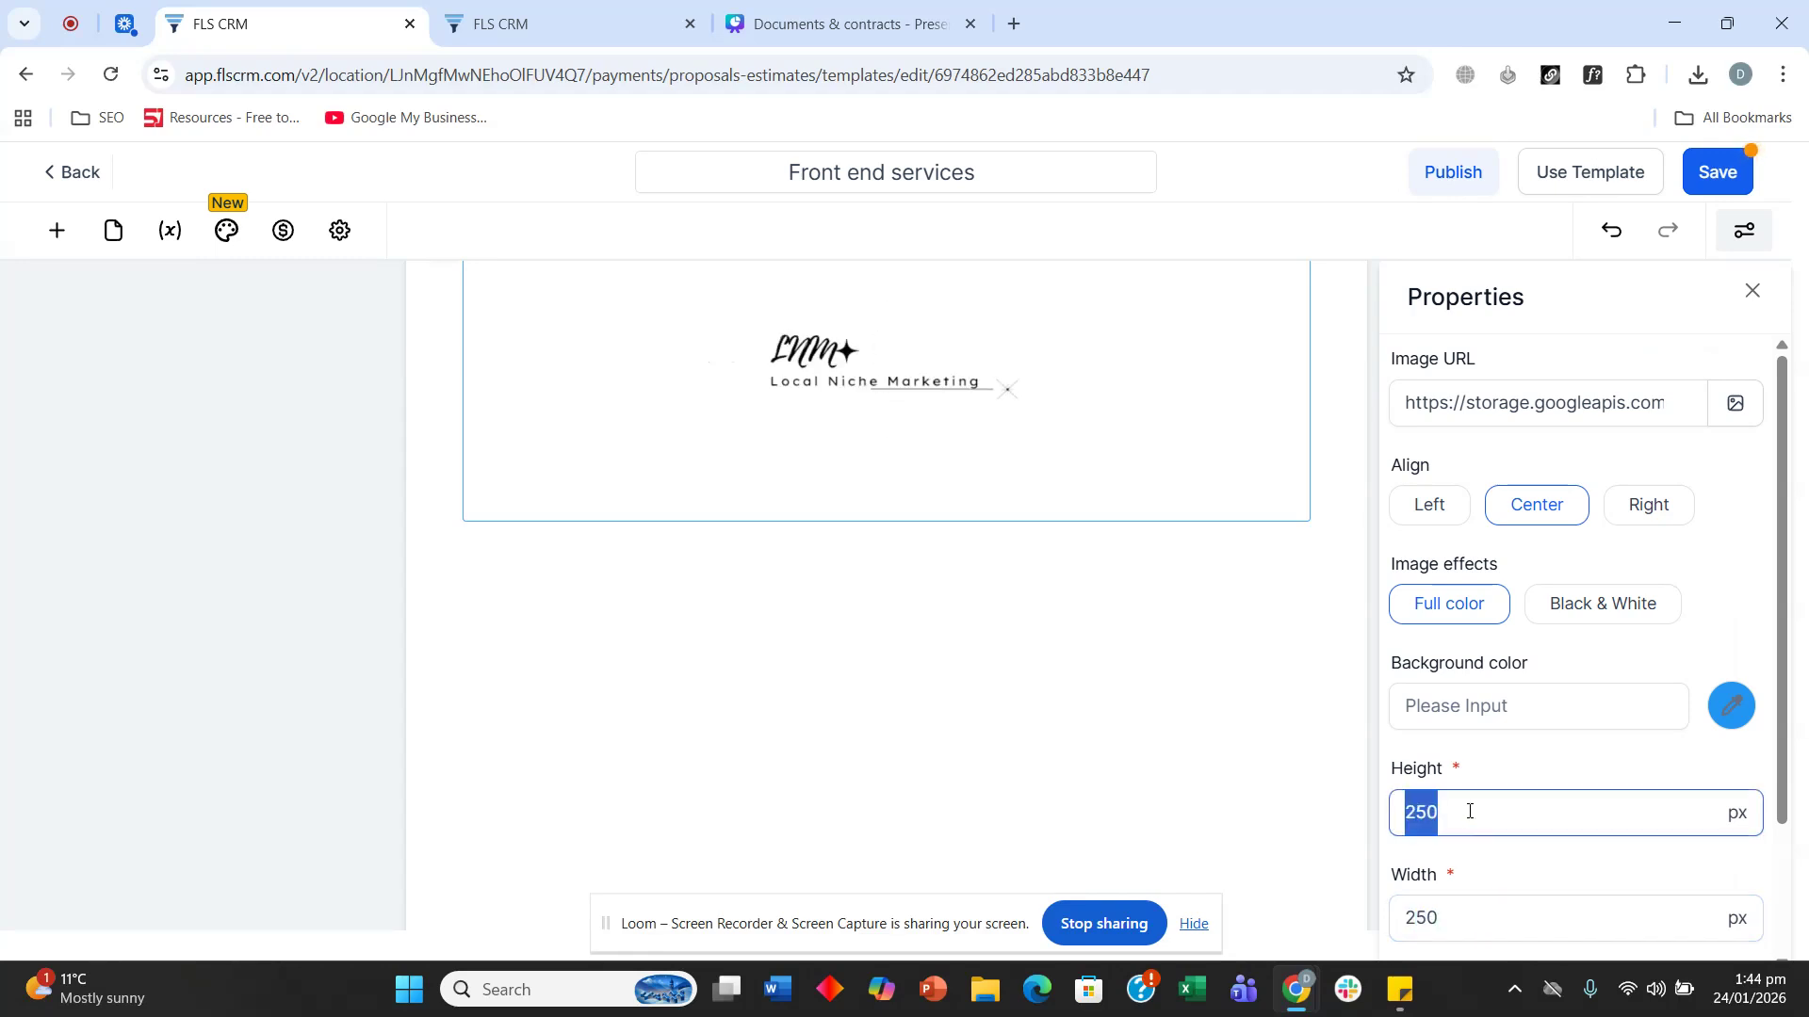
text(100)
double_click(1481, 926)
text(100)
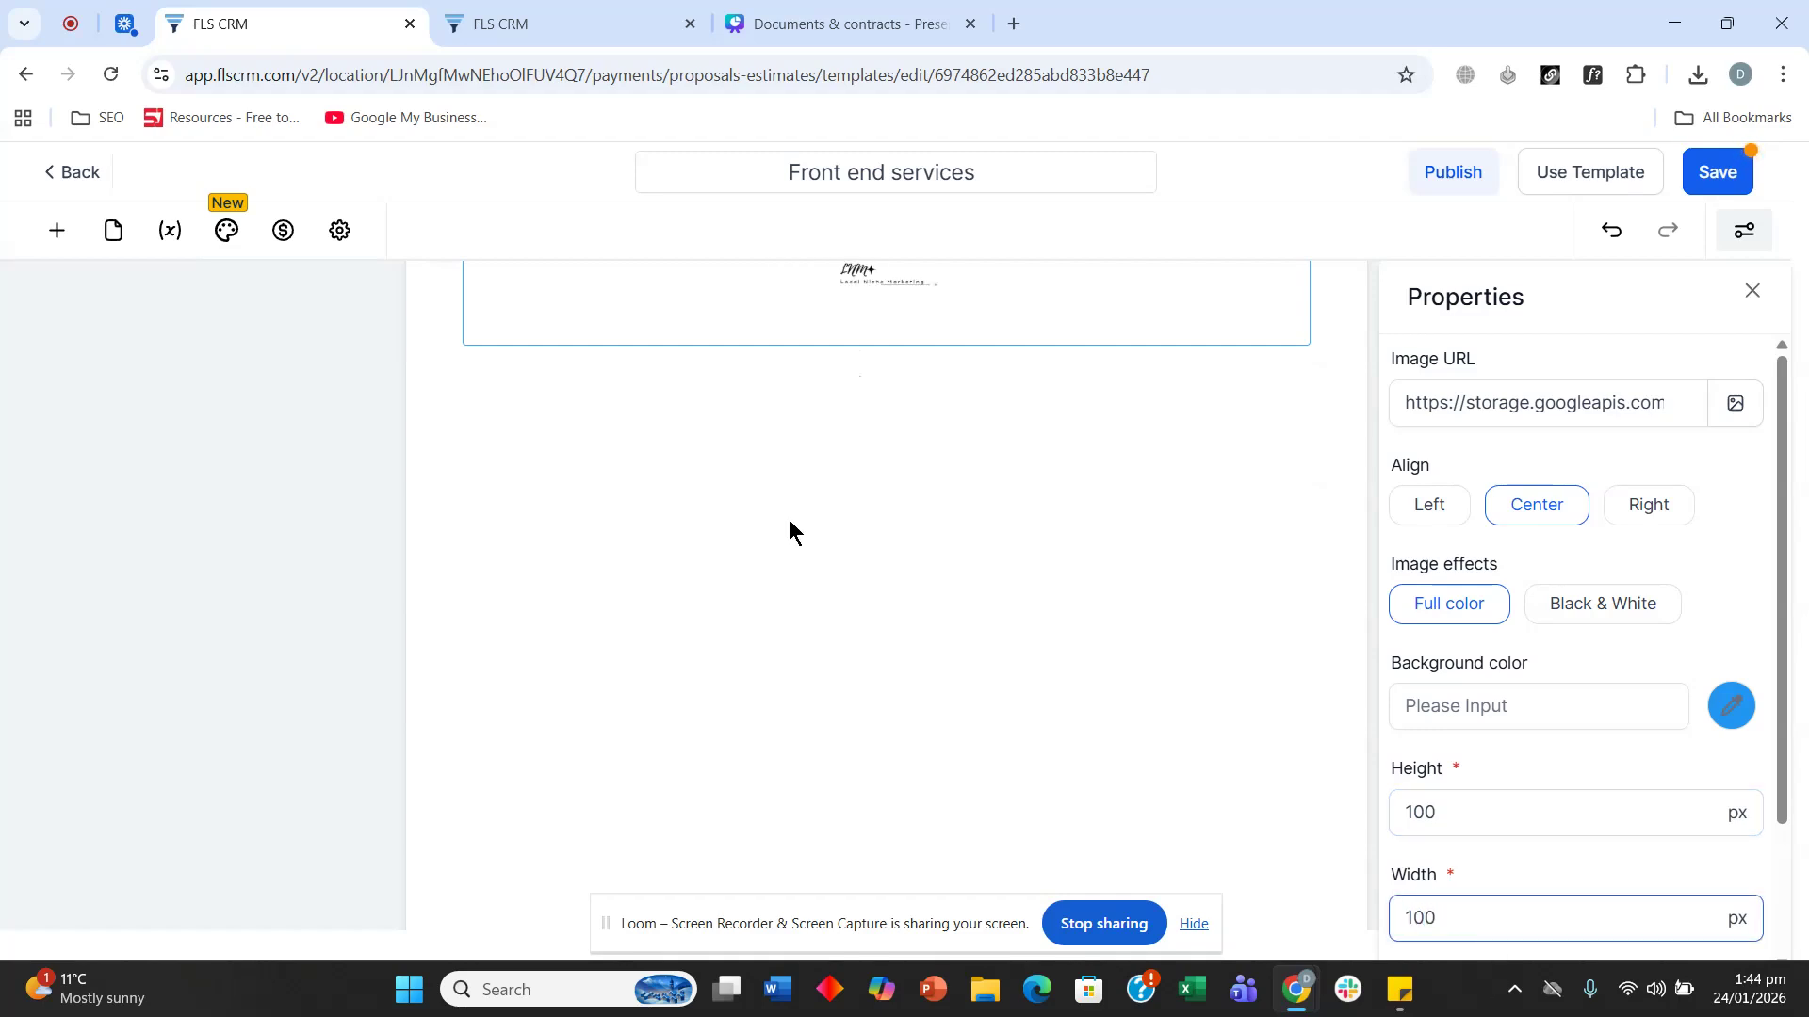
double_click(1464, 800)
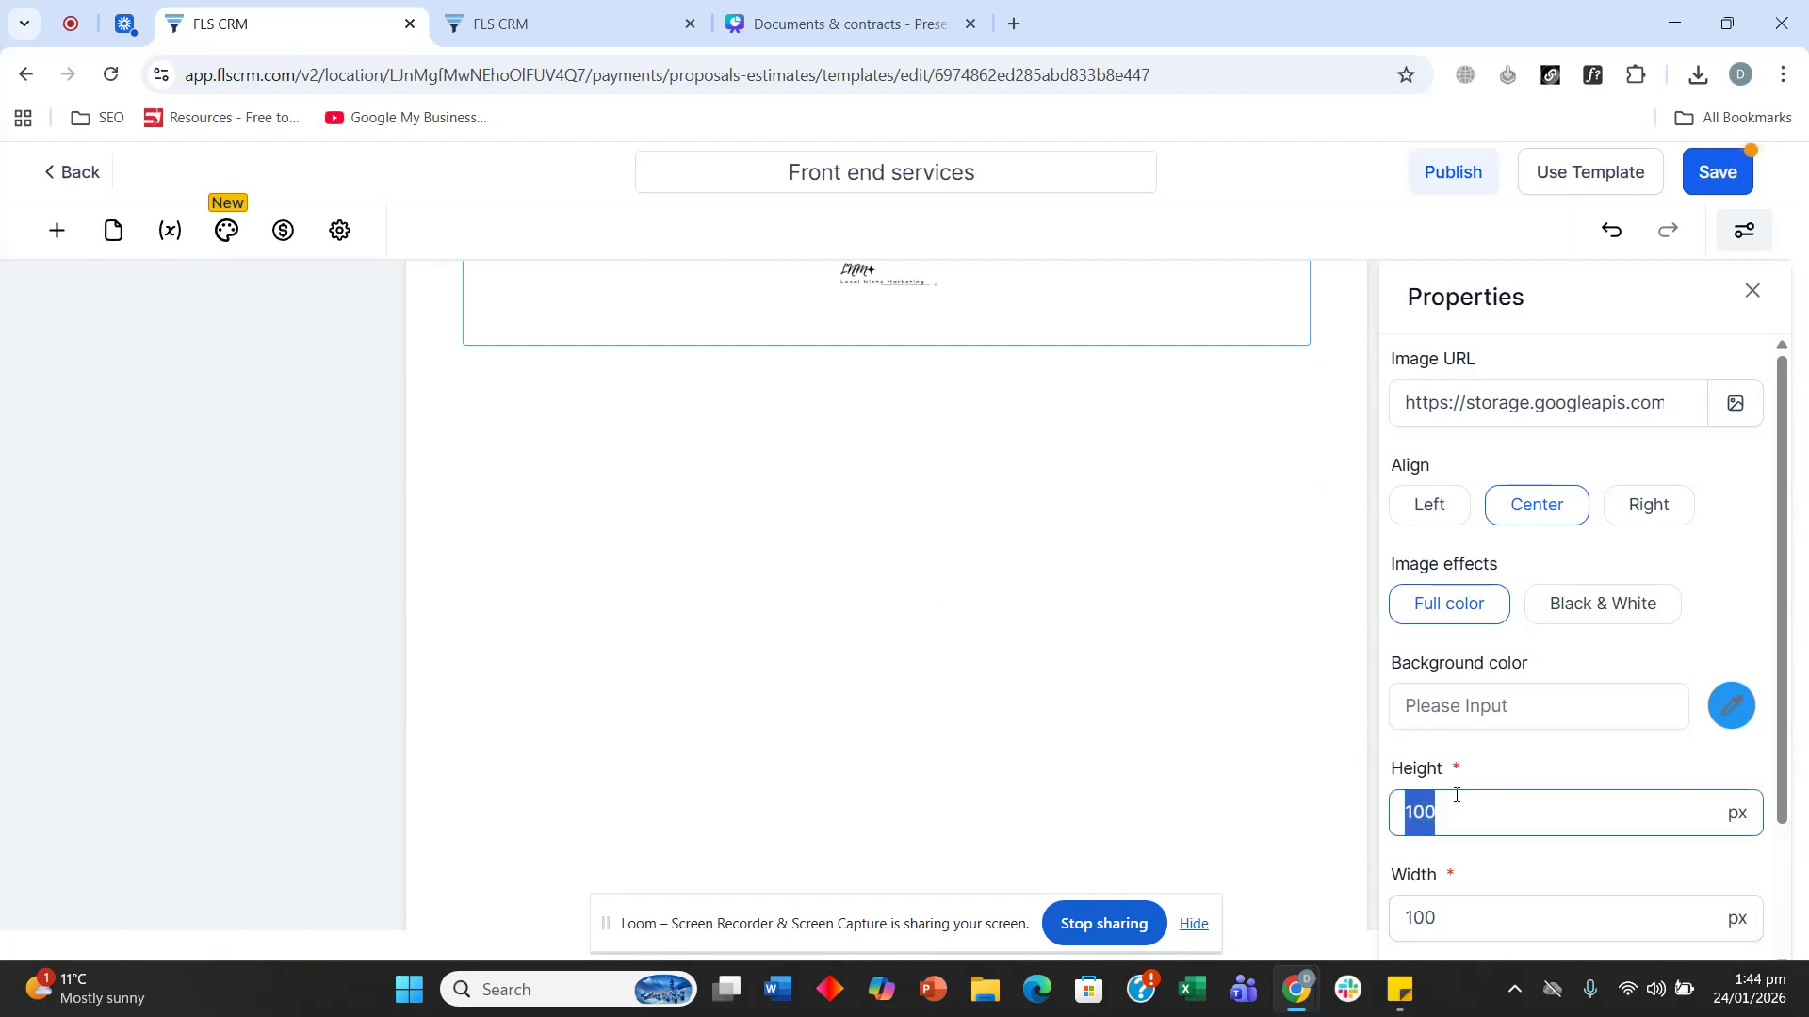
click(725, 615)
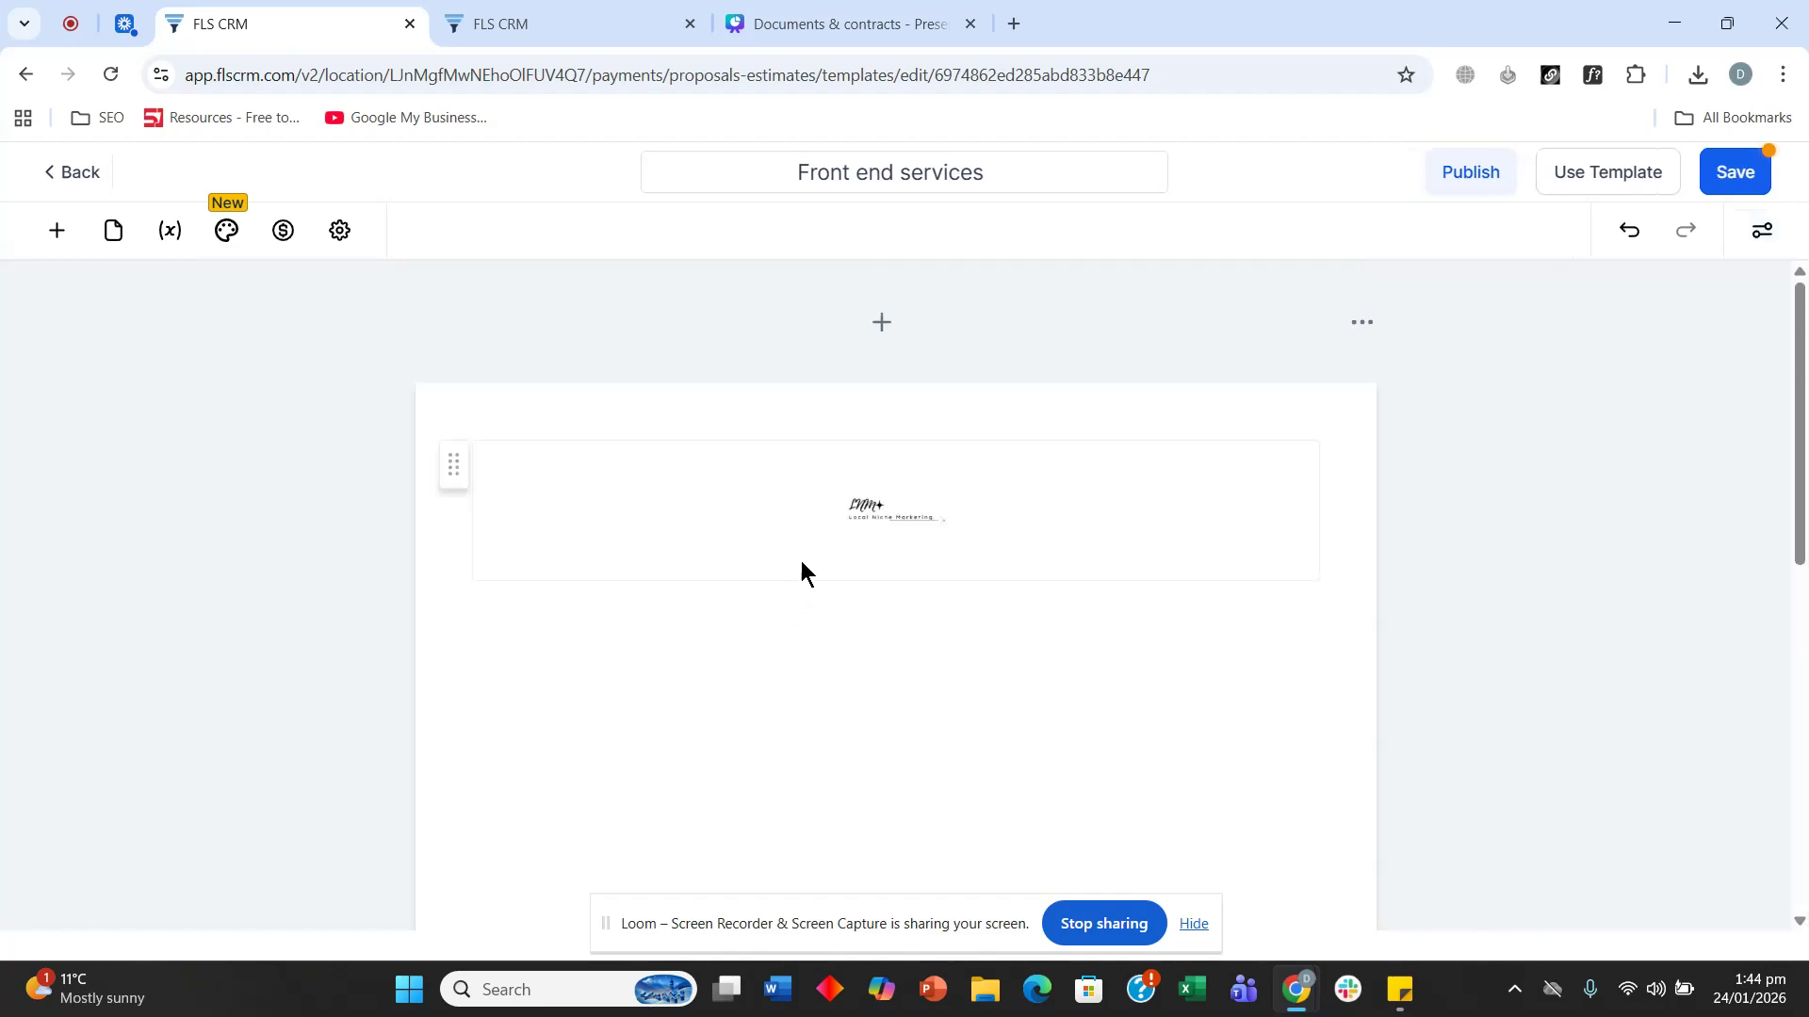
click(883, 509)
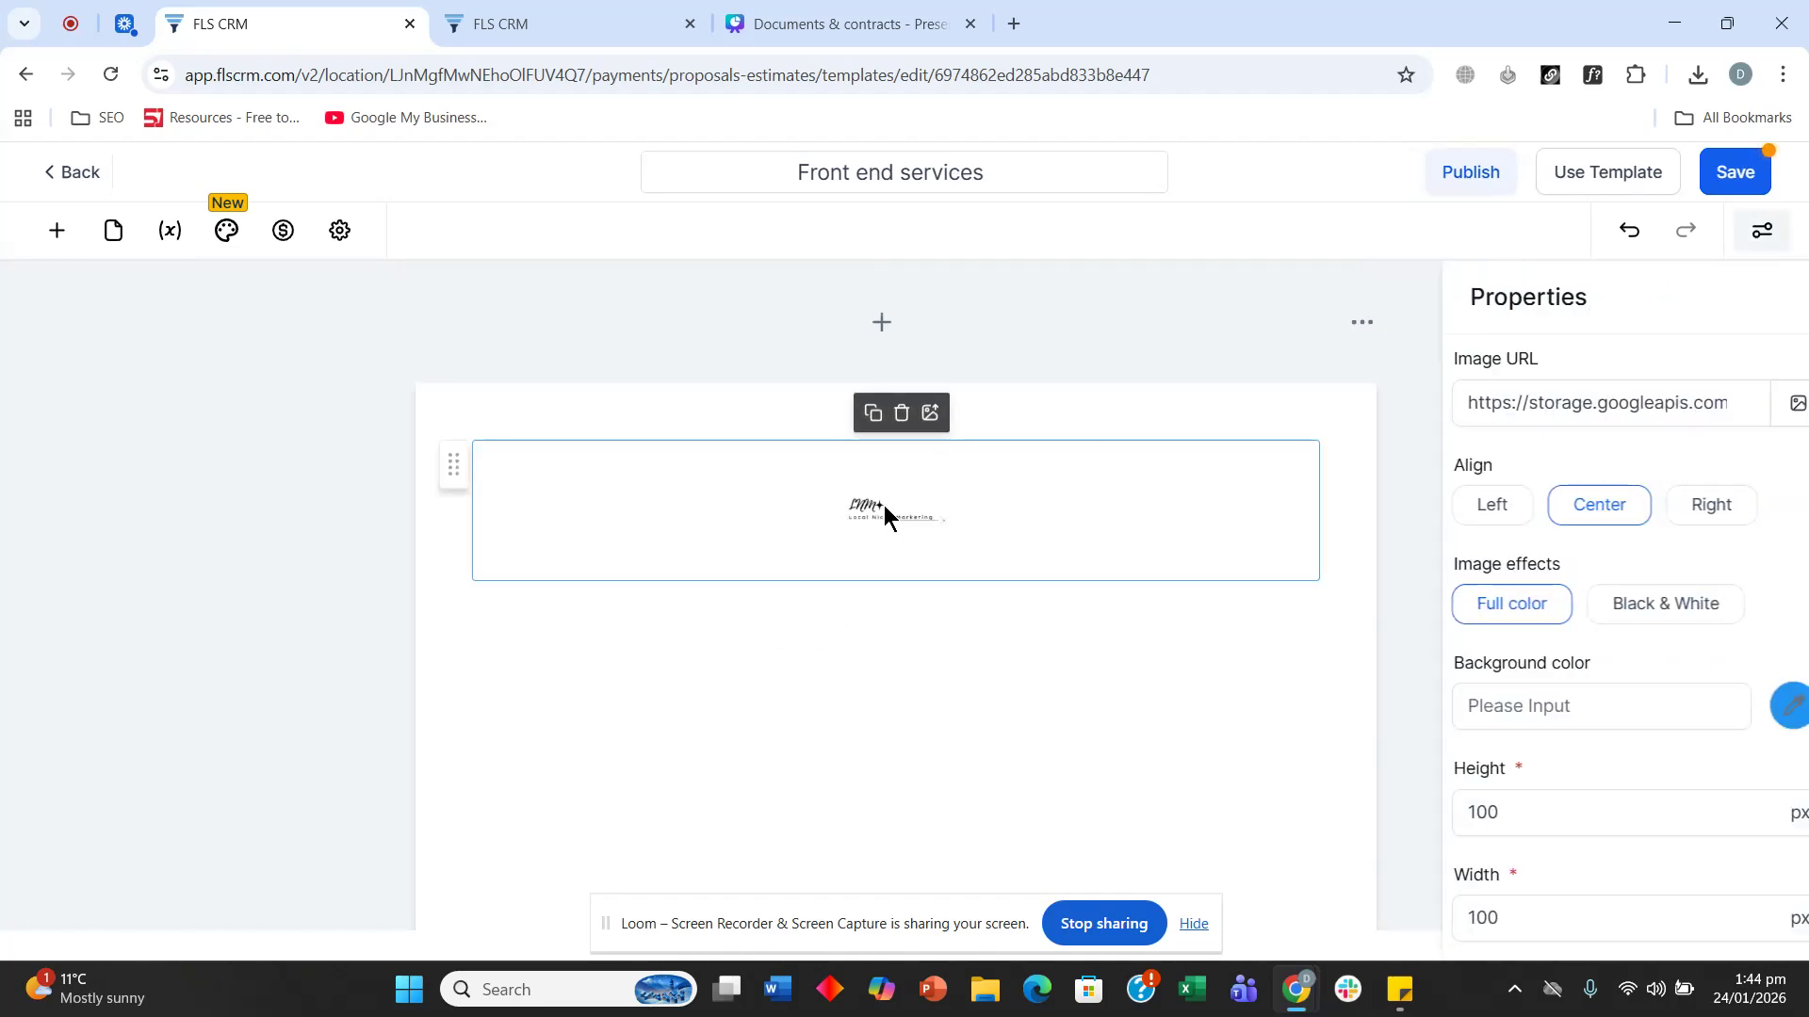
click(816, 654)
scroll(829, 660, down, 2)
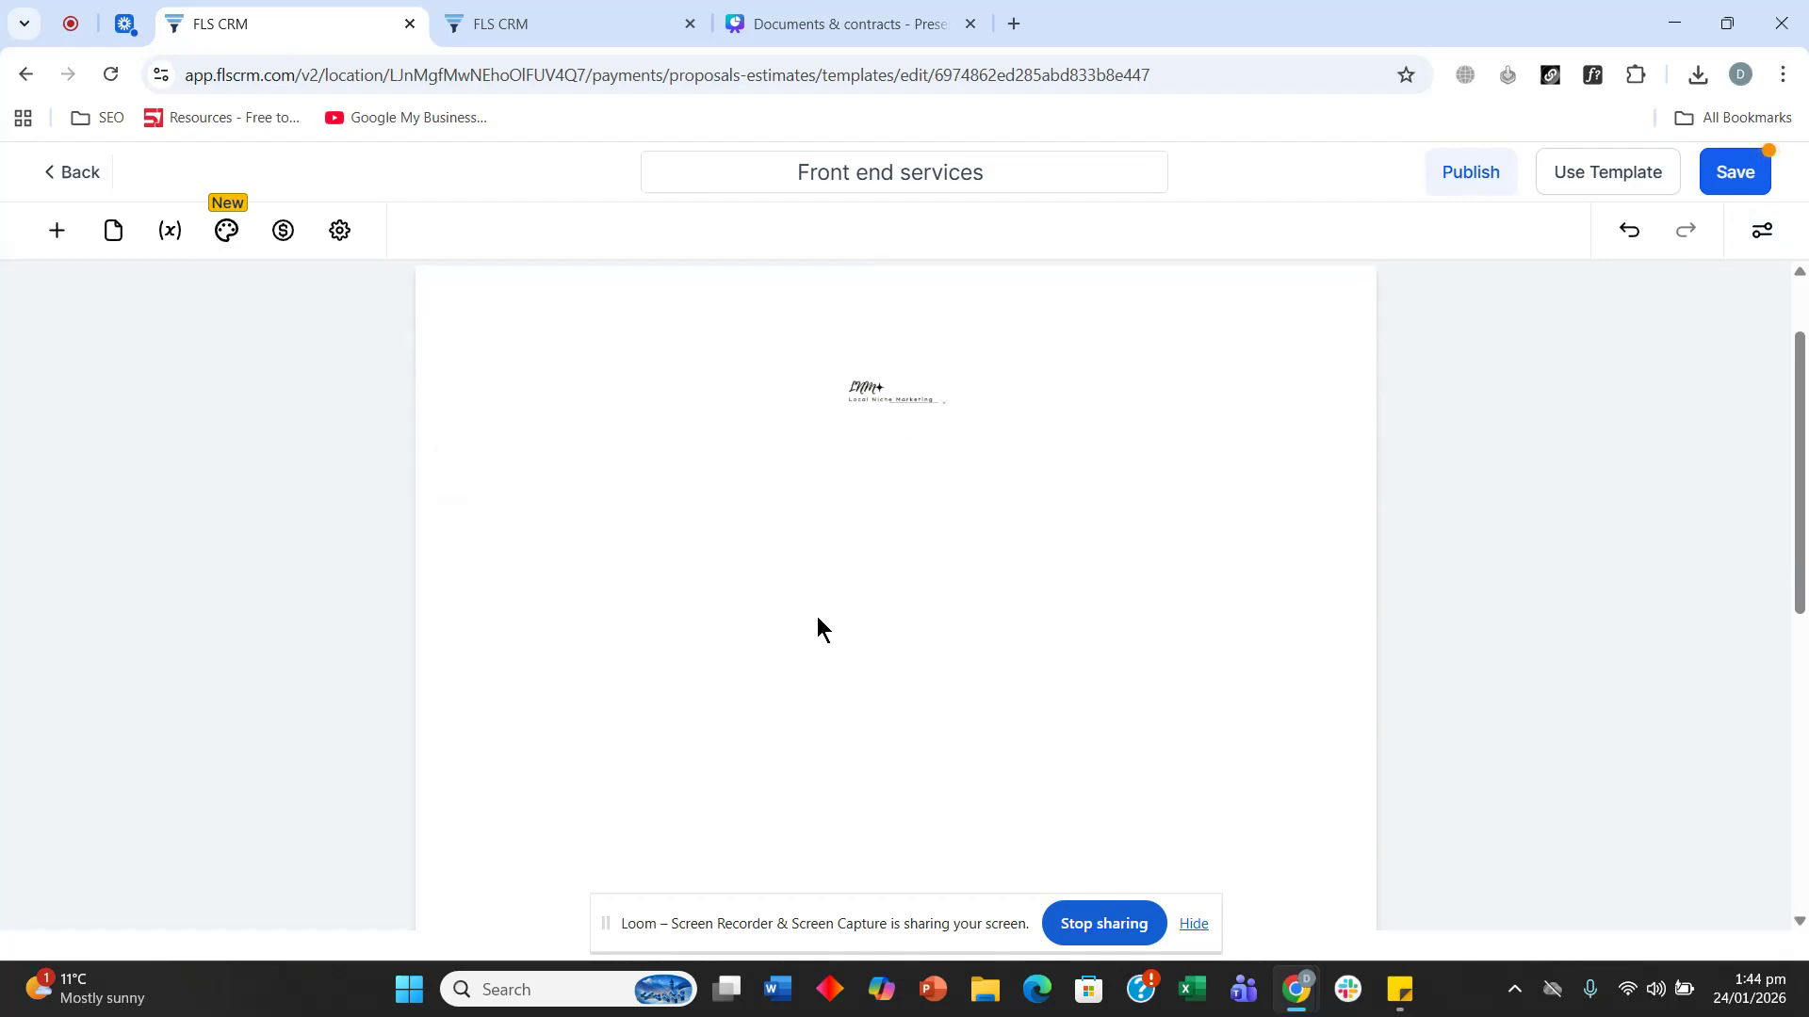
scroll(821, 619, up, 2)
Step: Add a text block directly below the logo image
click(57, 231)
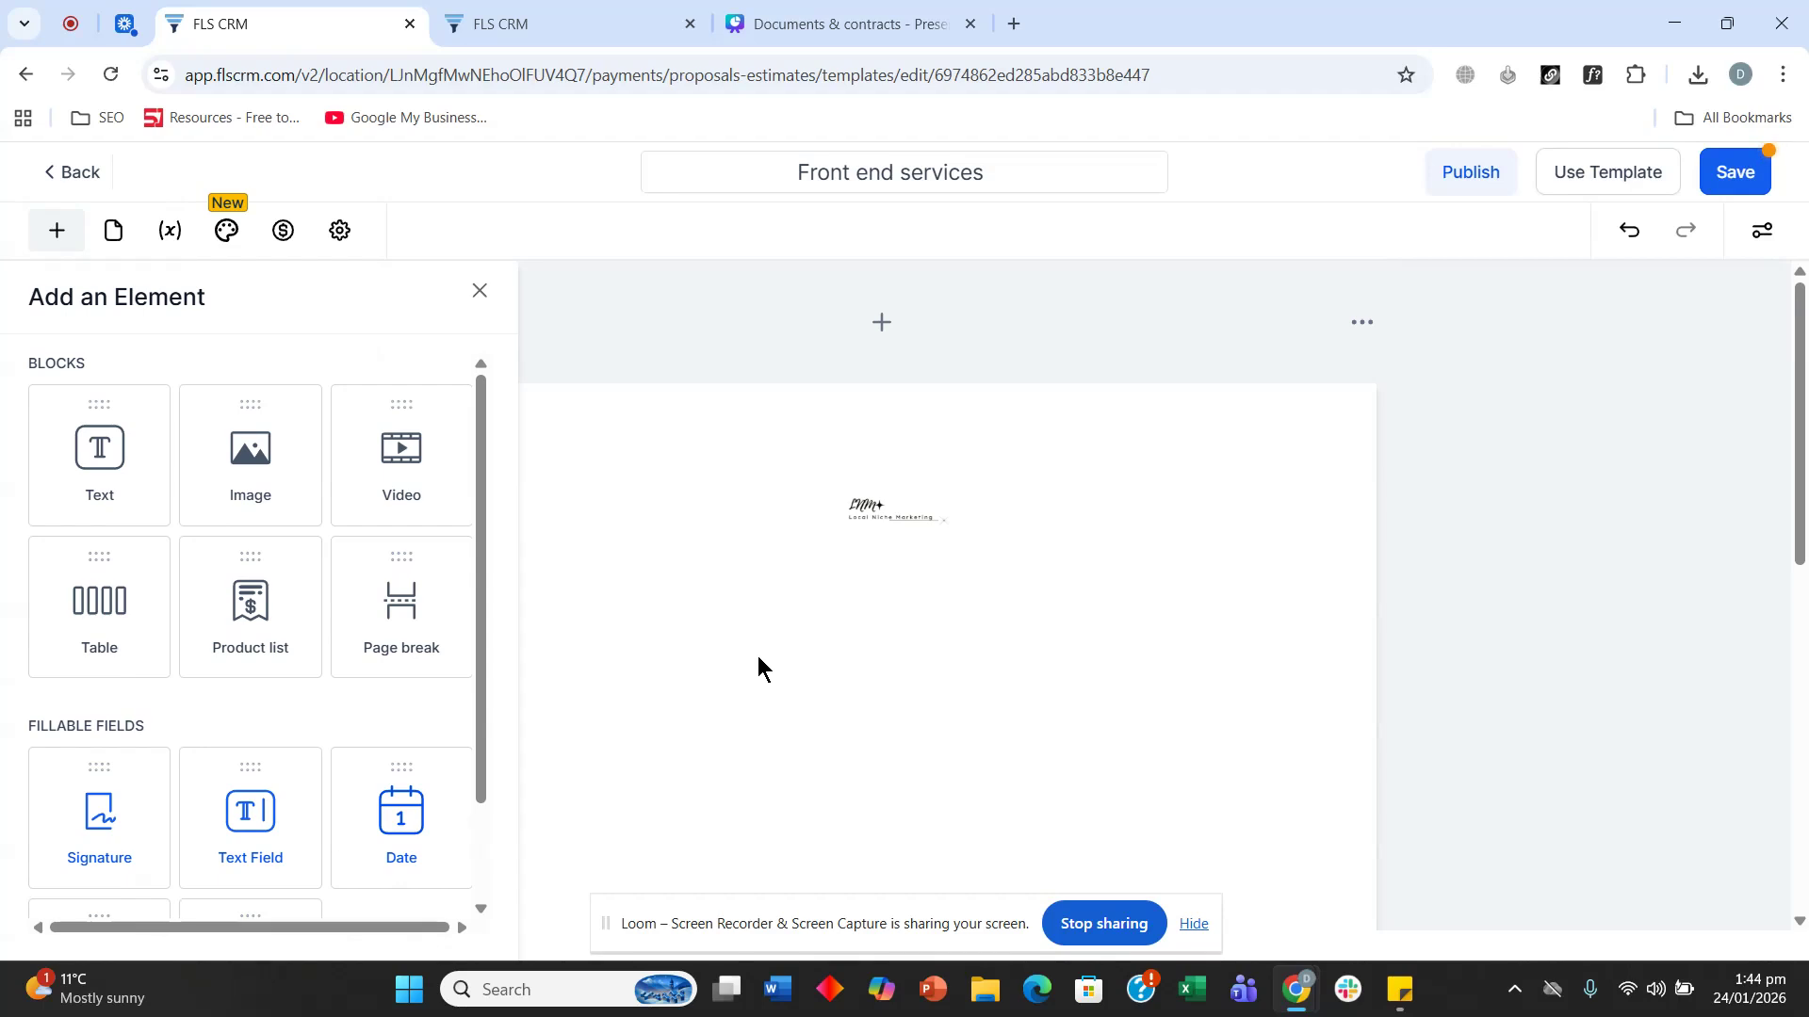
scroll(761, 650, down, 4)
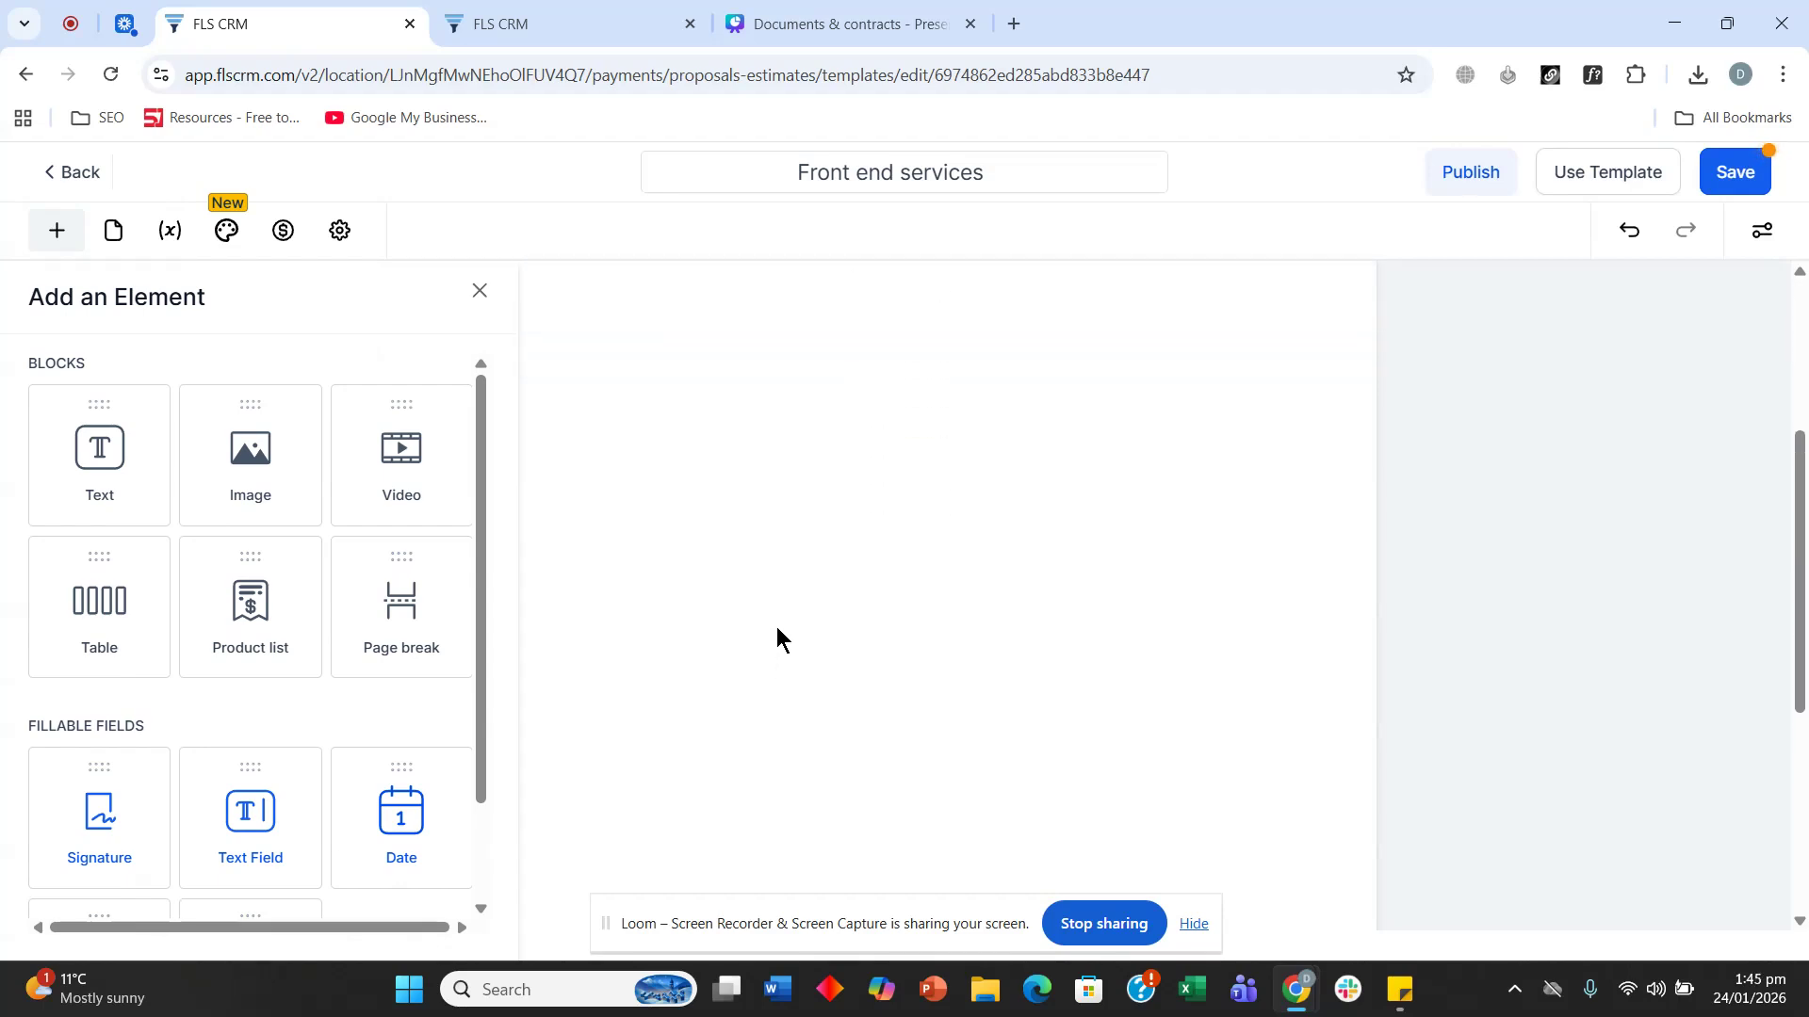
scroll(791, 603, up, 4)
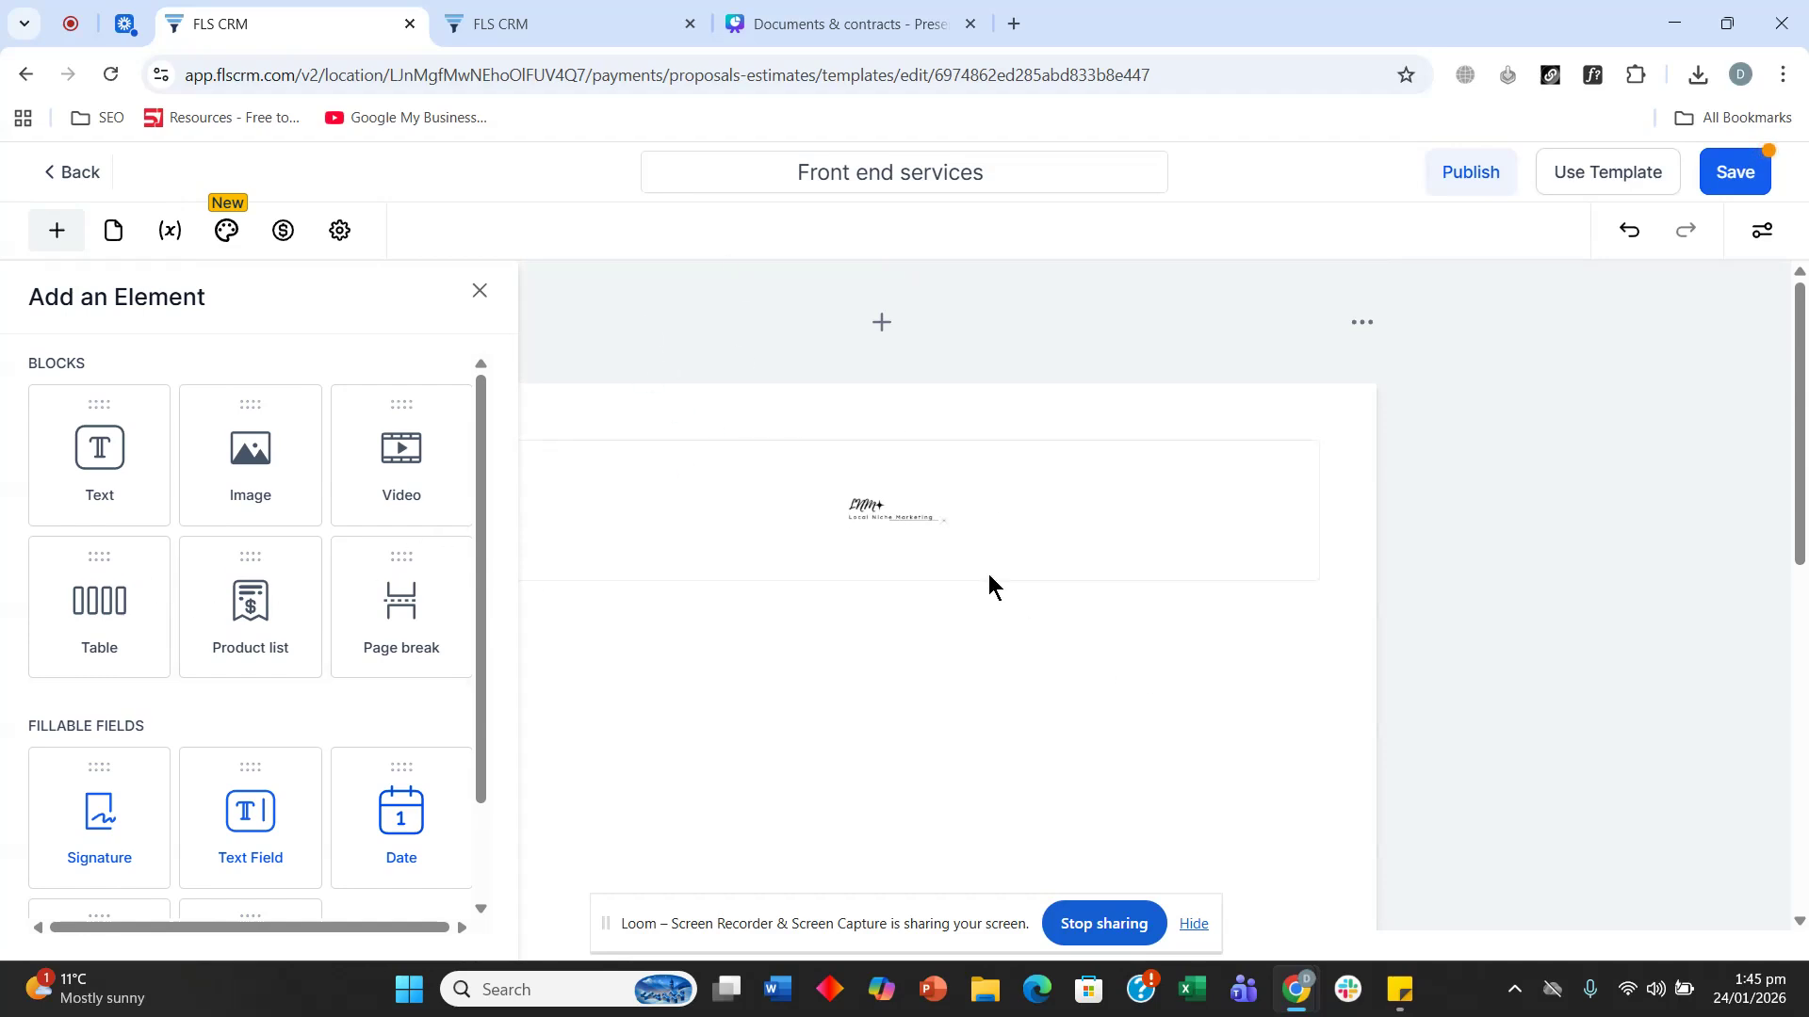
drag(132, 468, 705, 592)
Step: Replace the placeholder text in the block below the logo with the heading "Contract for front end services."
triple_click(699, 691)
key(BackSpace)
key(BackSpace)
key(BackSpace)
key(BackSpace)
key(BackSpace)
key(BackSpace)
key(BackSpace)
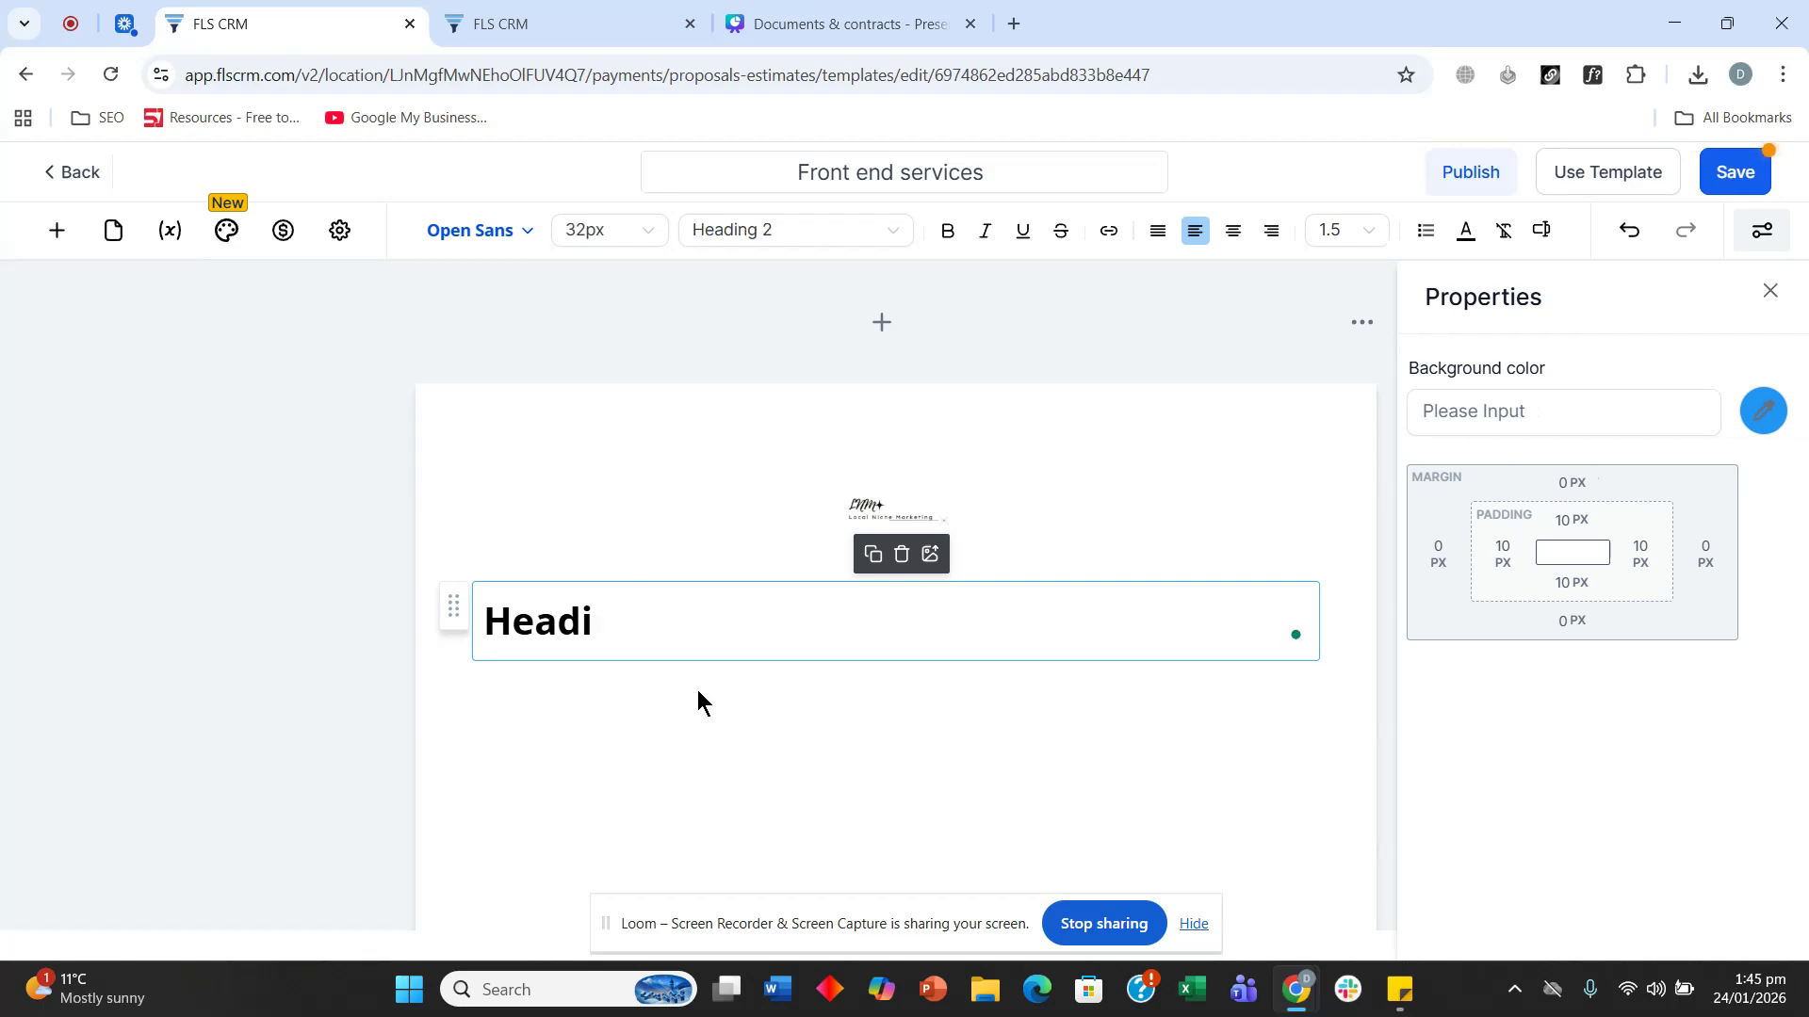
key(BackSpace)
key(BackSpace)
text(Co)
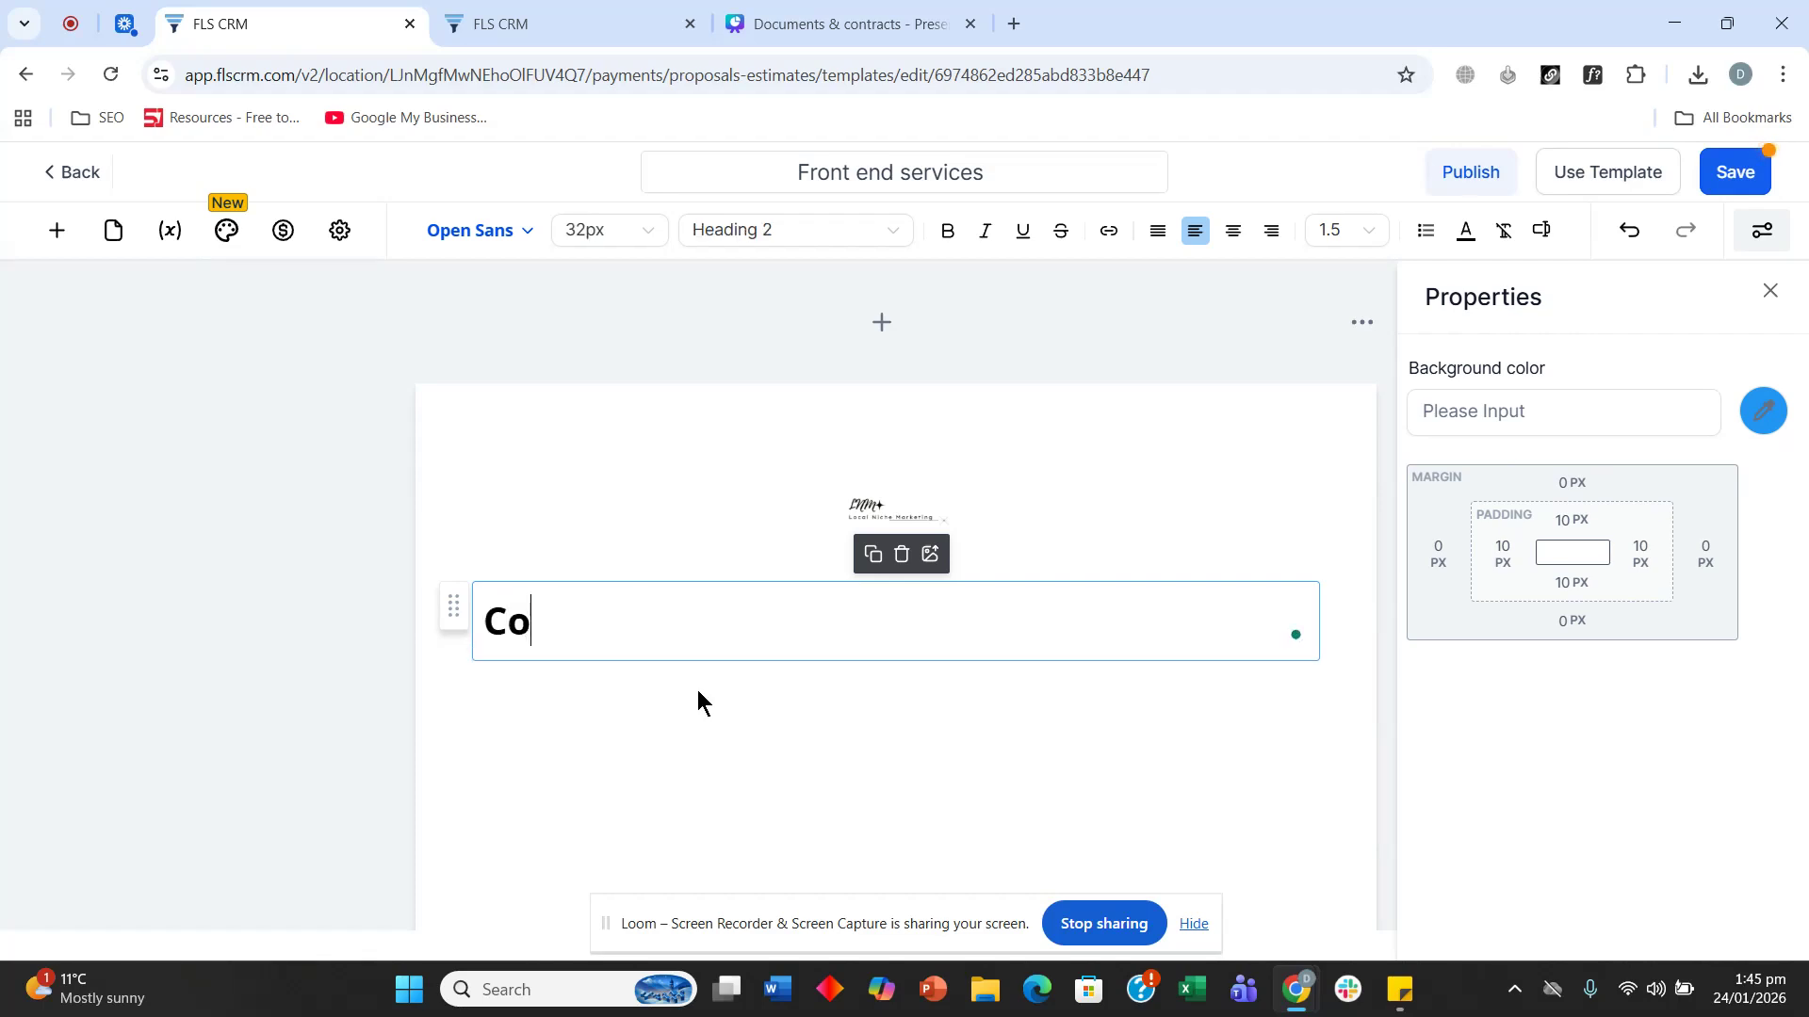
text(ntract for )
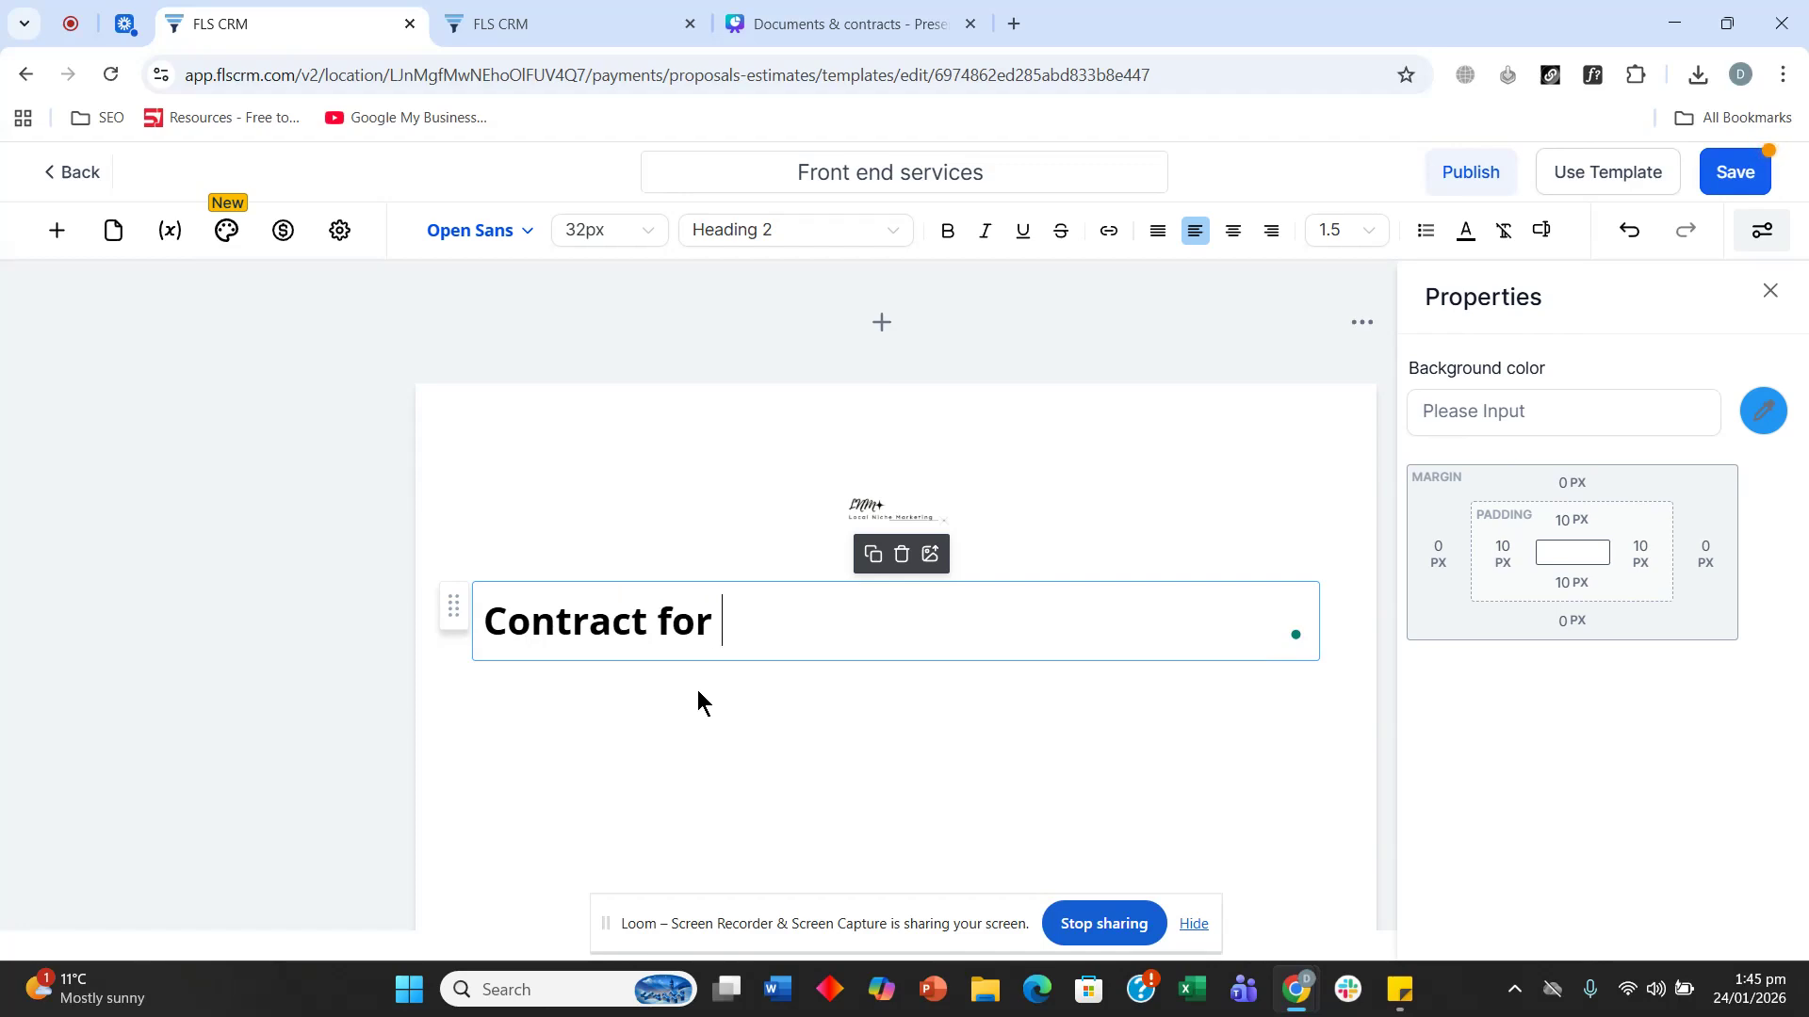
text(front ends)
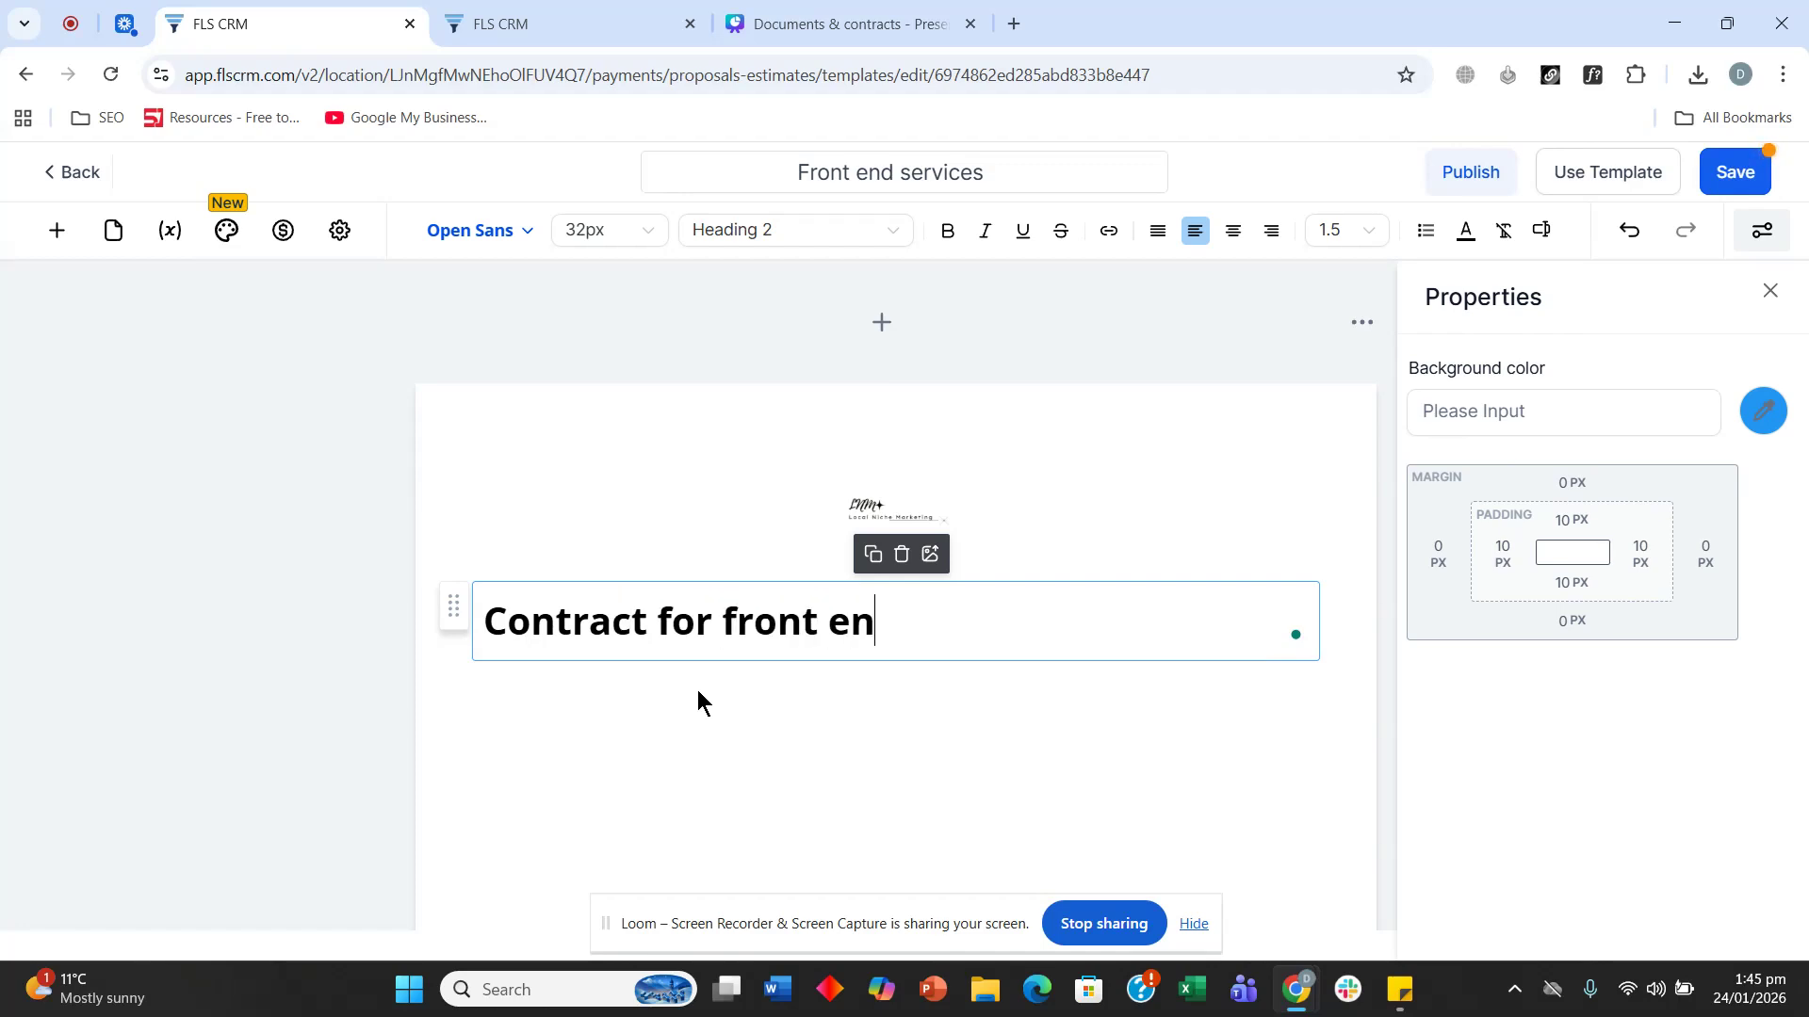
text(services)
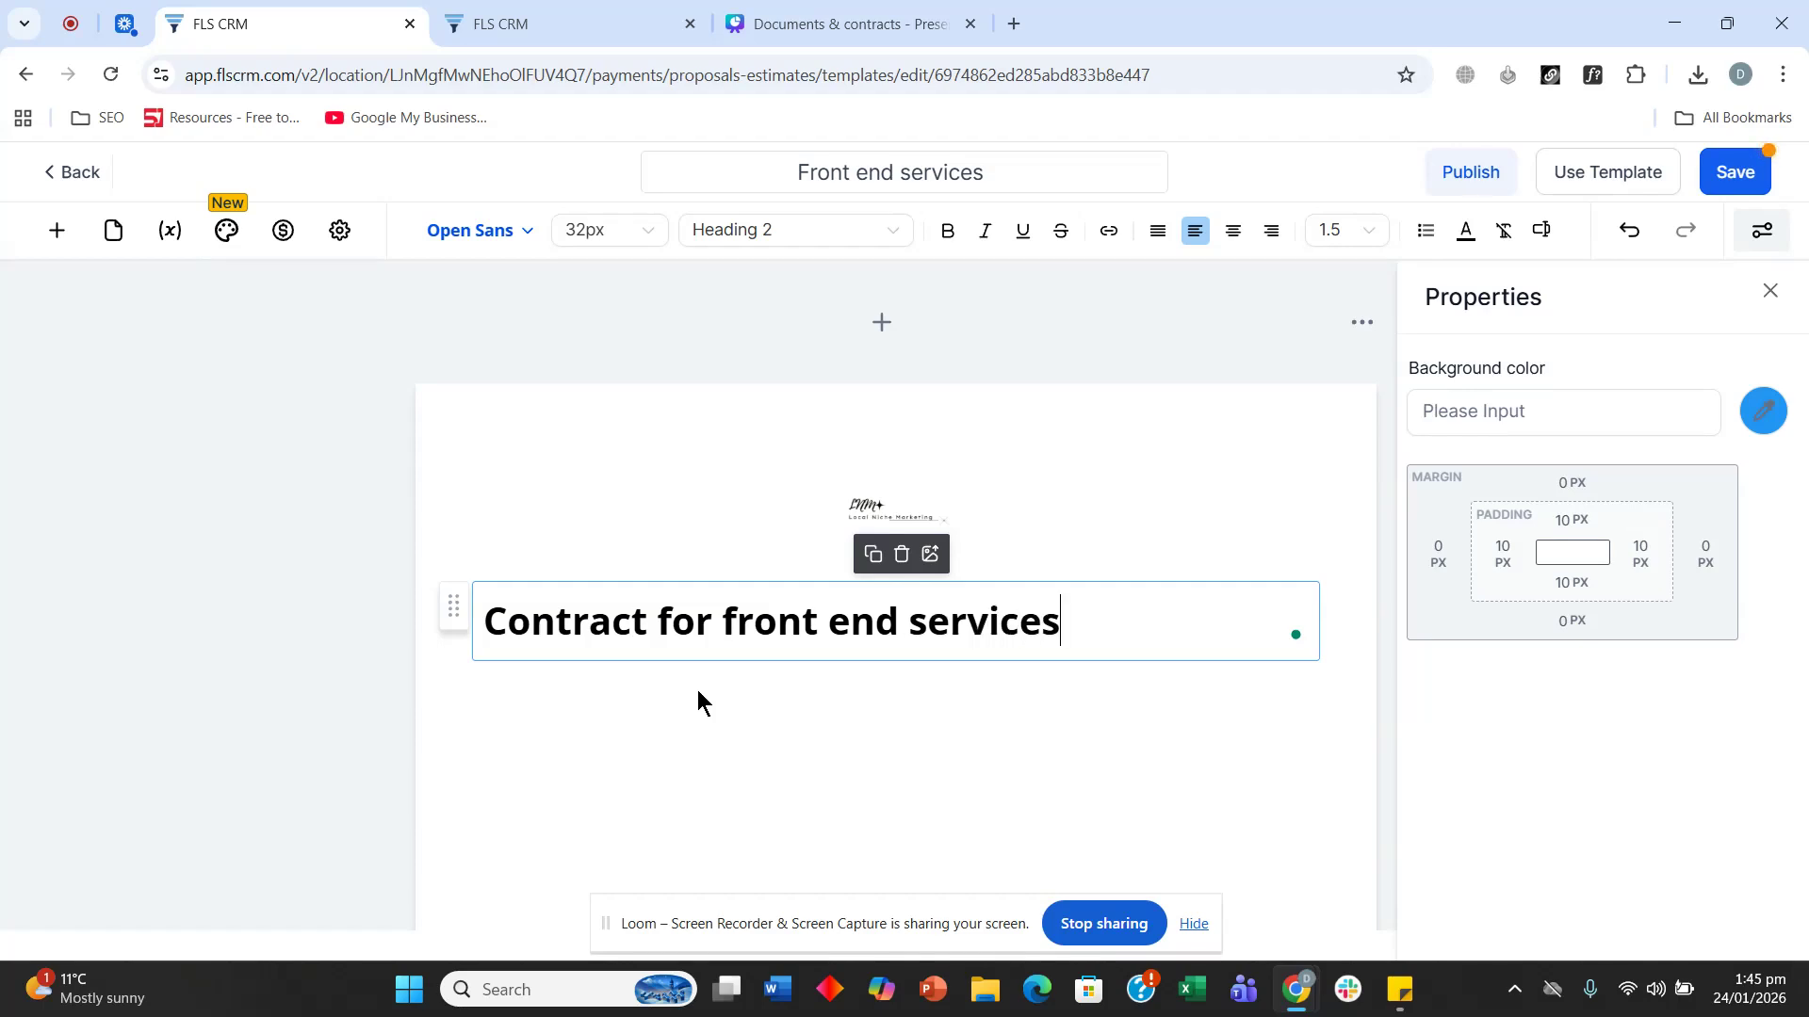
text(:.)
key(Num_Lock)
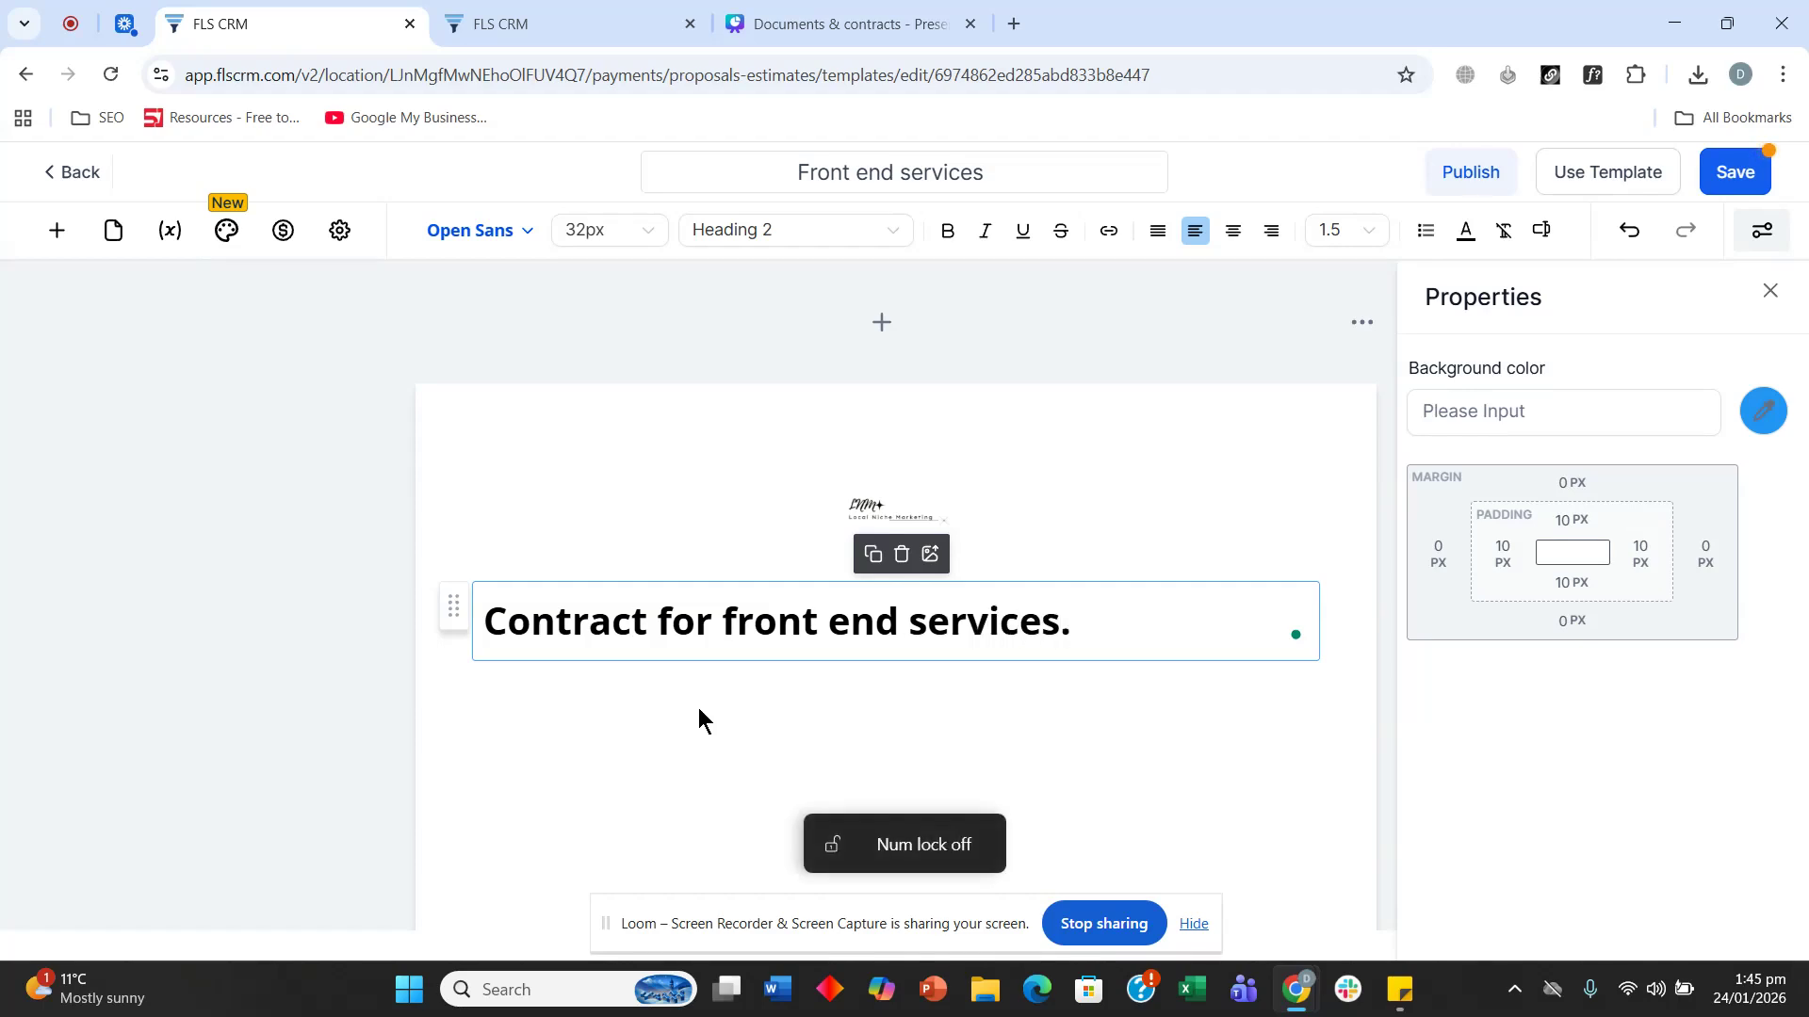
Step: Correct "front end" to "front-end" in the contract heading by accepting the spelling suggestion
click(699, 712)
click(44, 242)
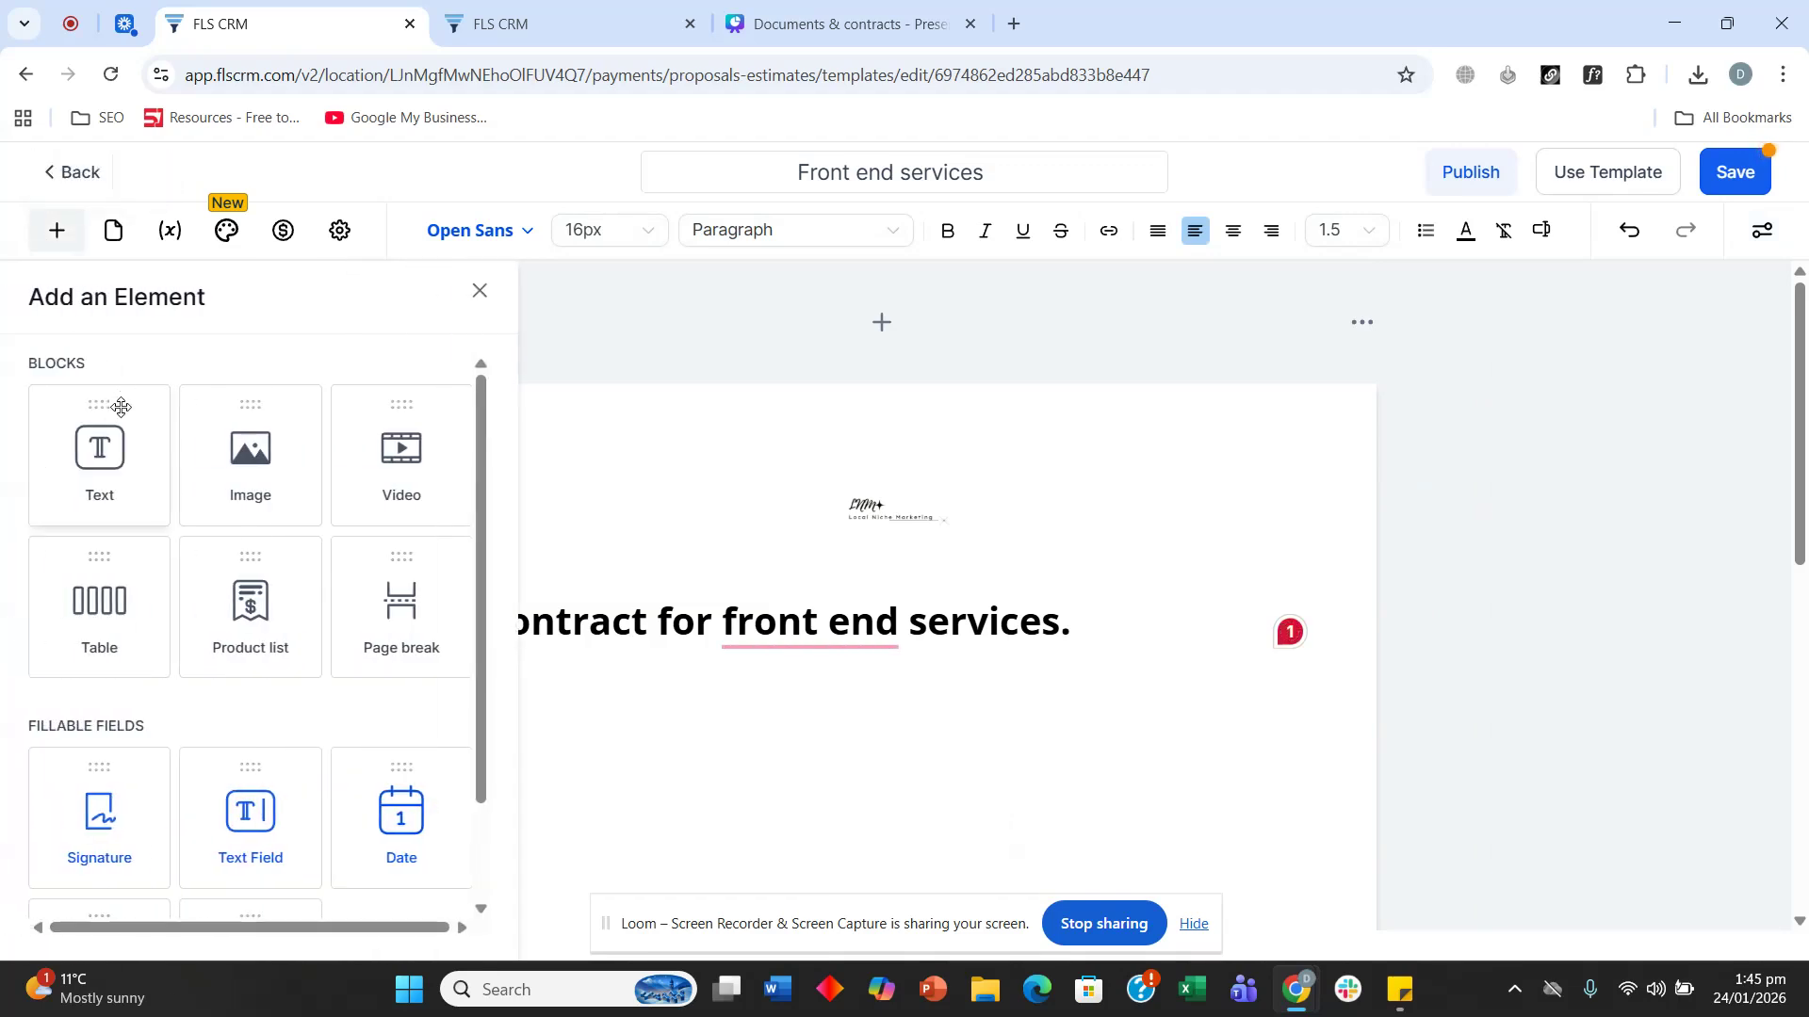
scroll(262, 513, down, 1)
scroll(291, 557, down, 1)
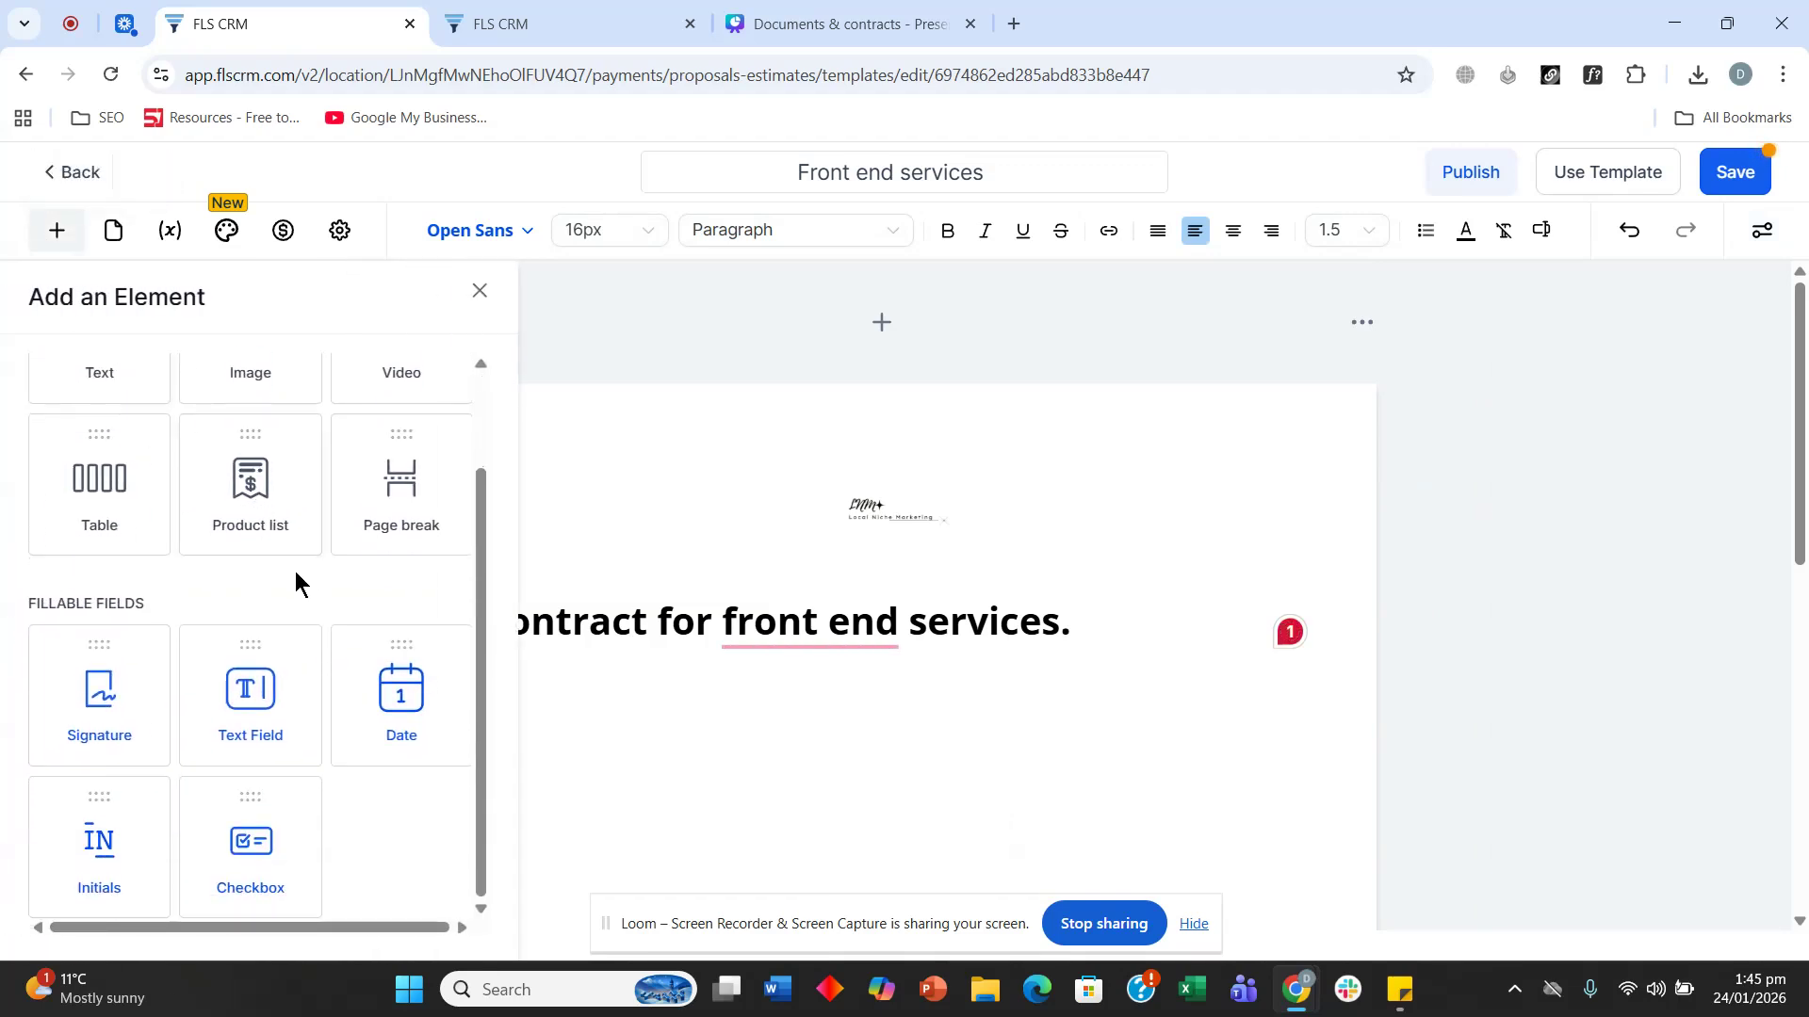
click(810, 629)
click(766, 704)
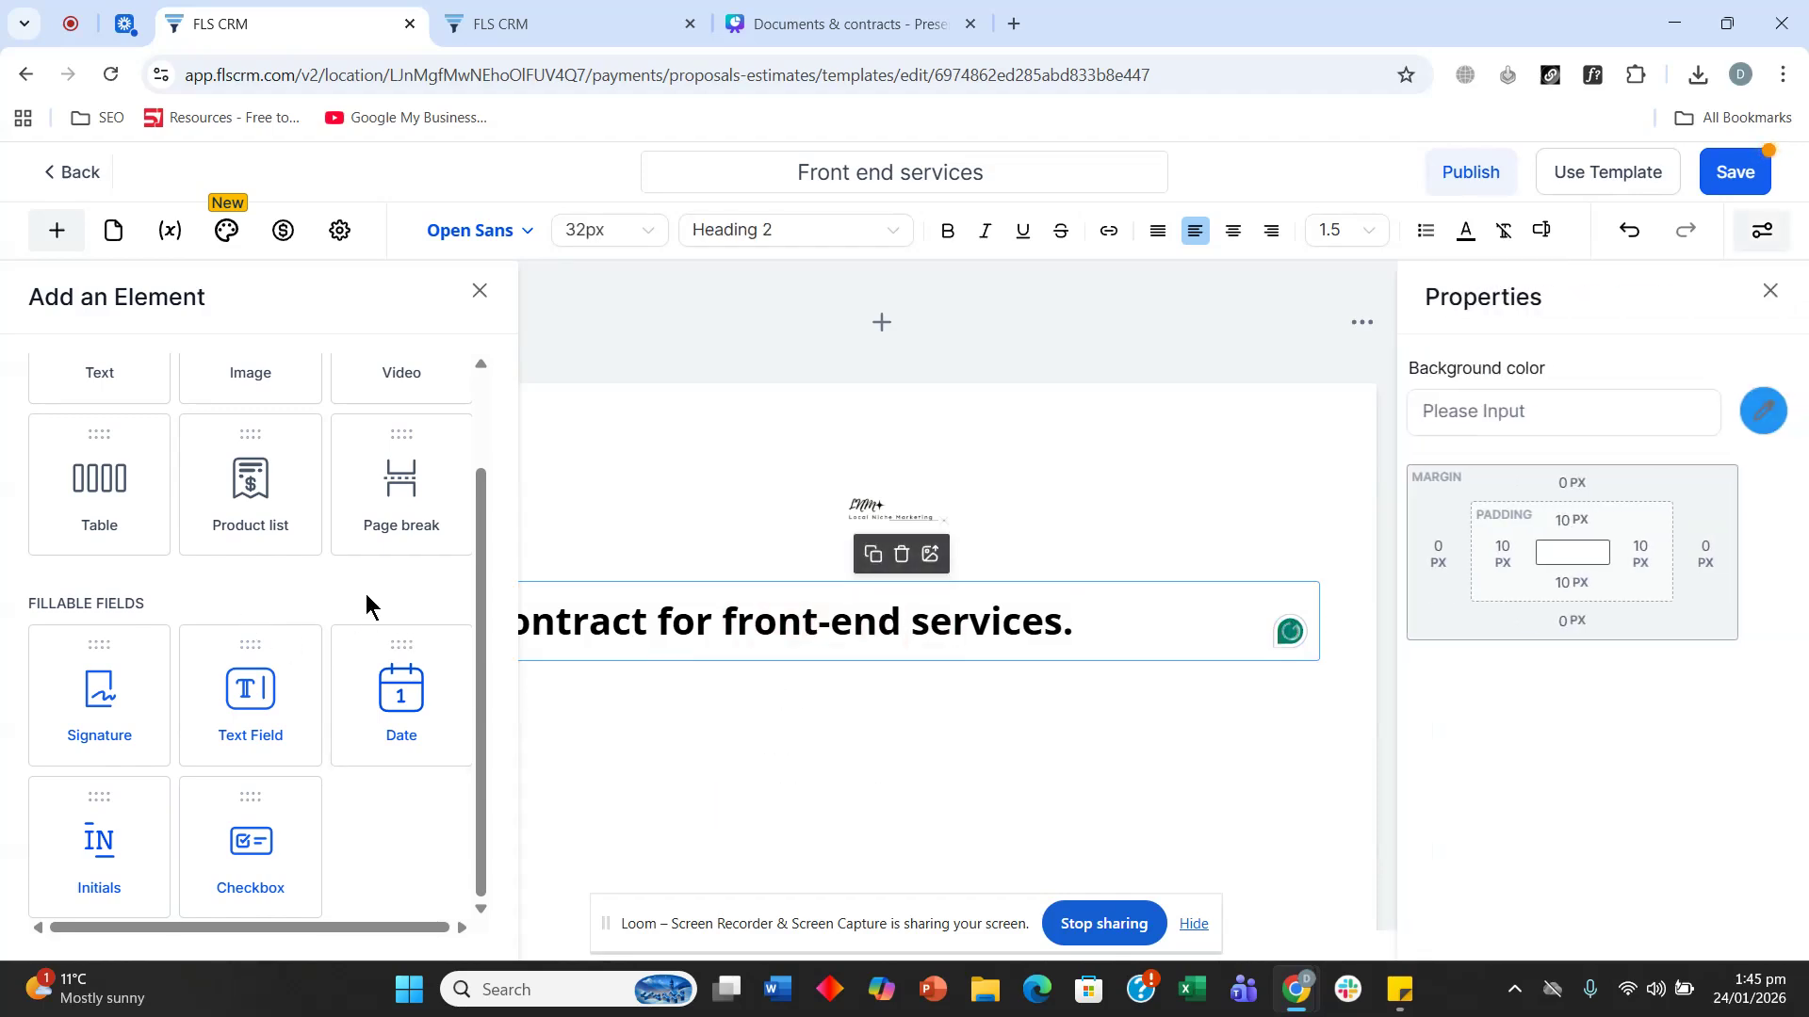
Step: Add a second text block directly below the contract heading and clear its placeholder text
scroll(71, 500, up, 3)
drag(75, 484, 550, 671)
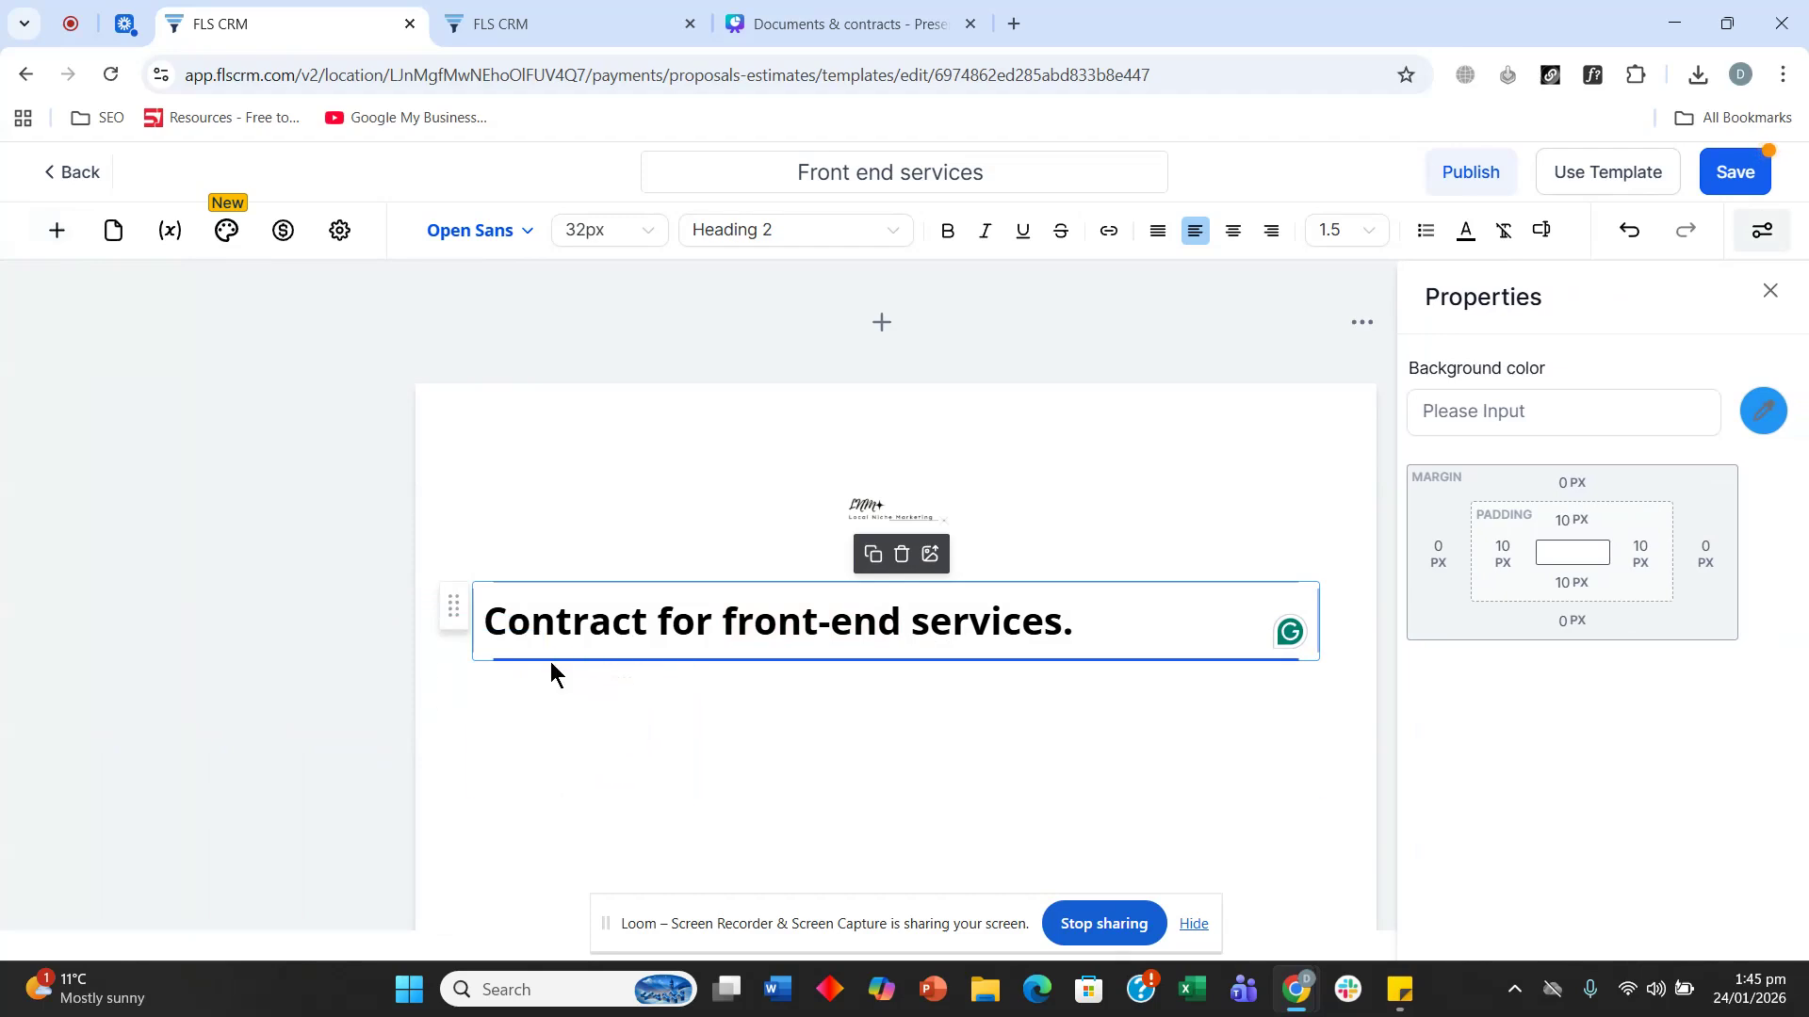
click(588, 713)
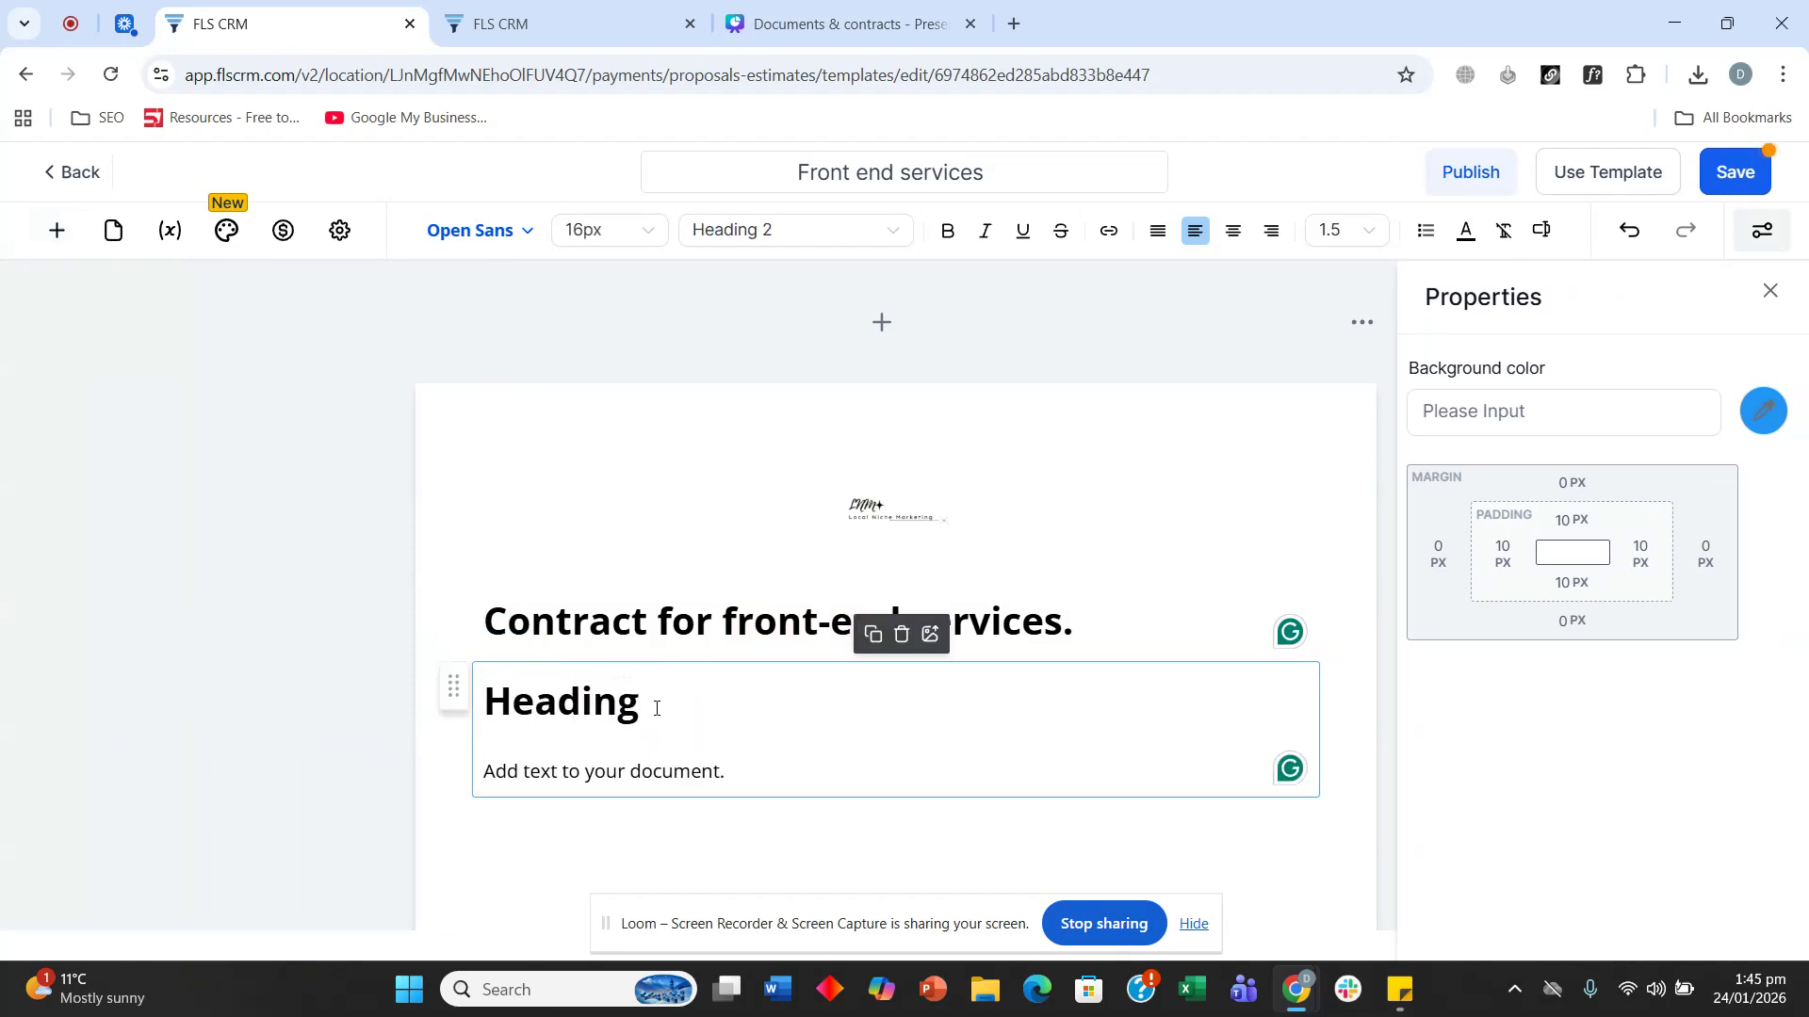
key(Delete)
key(BackSpace)
key(BackSpace)
key(BackSpace)
key(BackSpace)
key(BackSpace)
key(BackSpace)
key(BackSpace)
key(BackSpace)
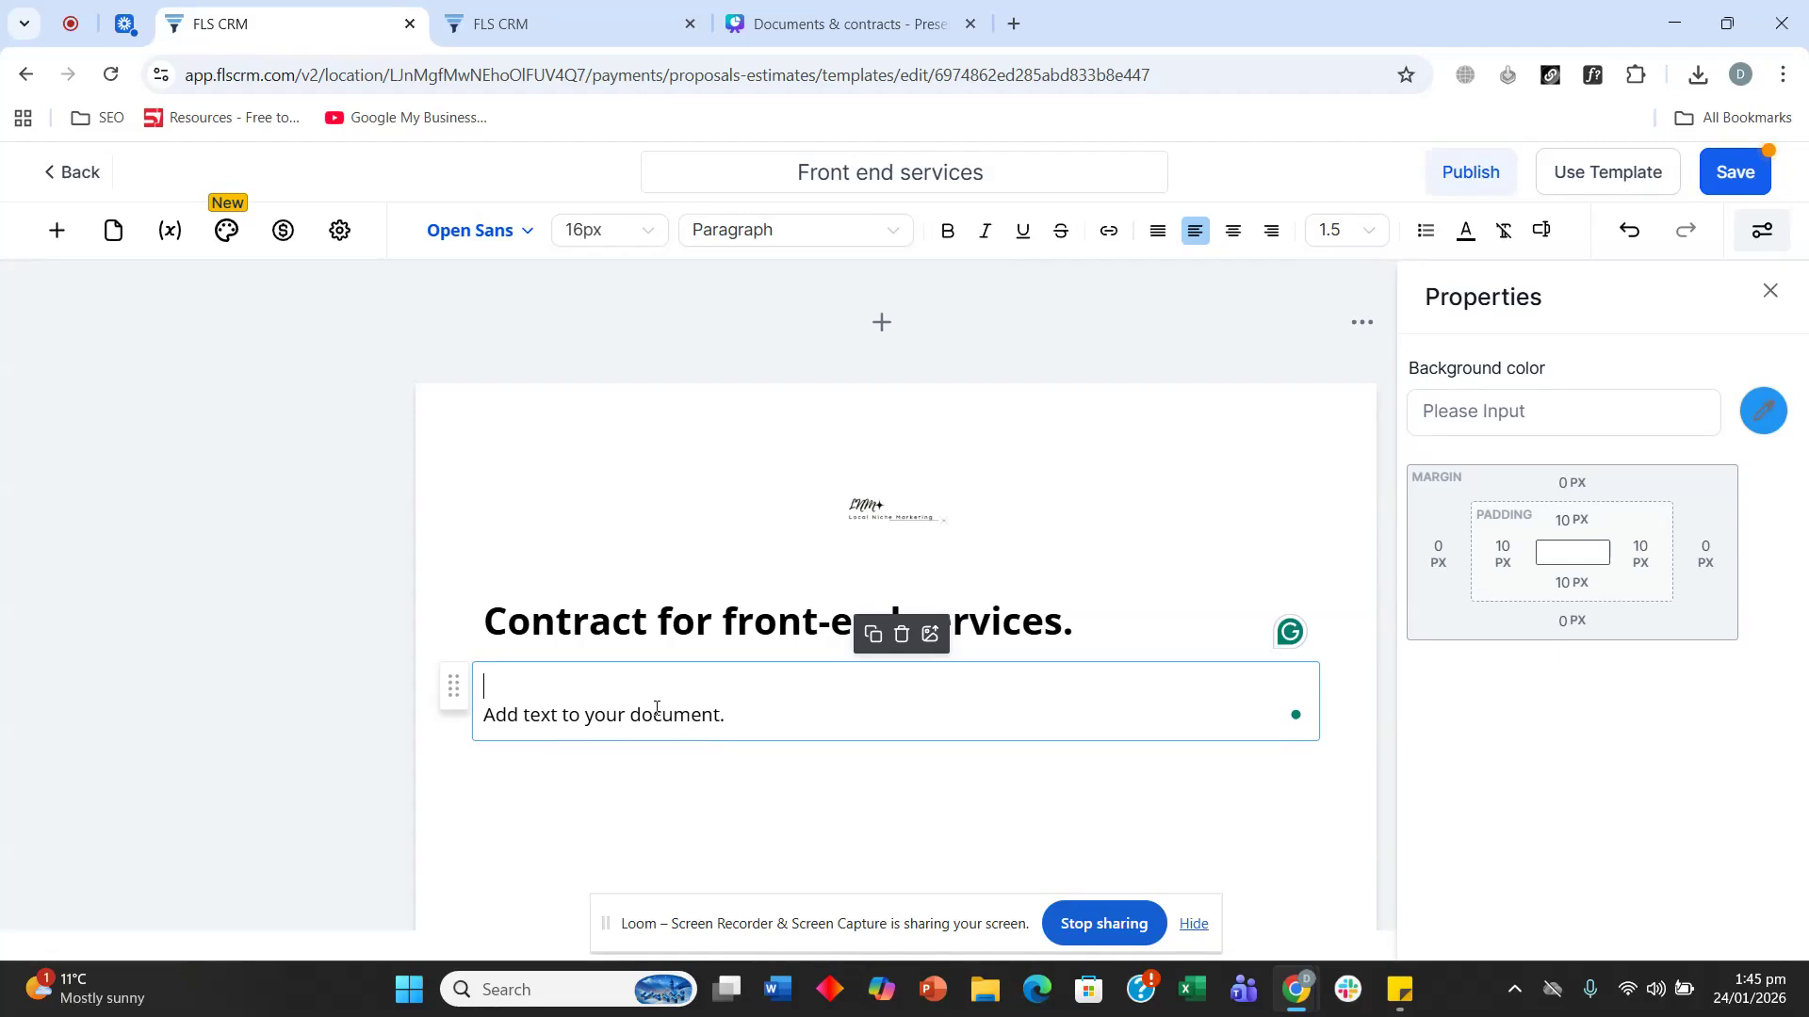
key(BackSpace)
Step: Write "For the front-end development of code n." in the new text block, accepting the suggested hyphenation
text(For the front )
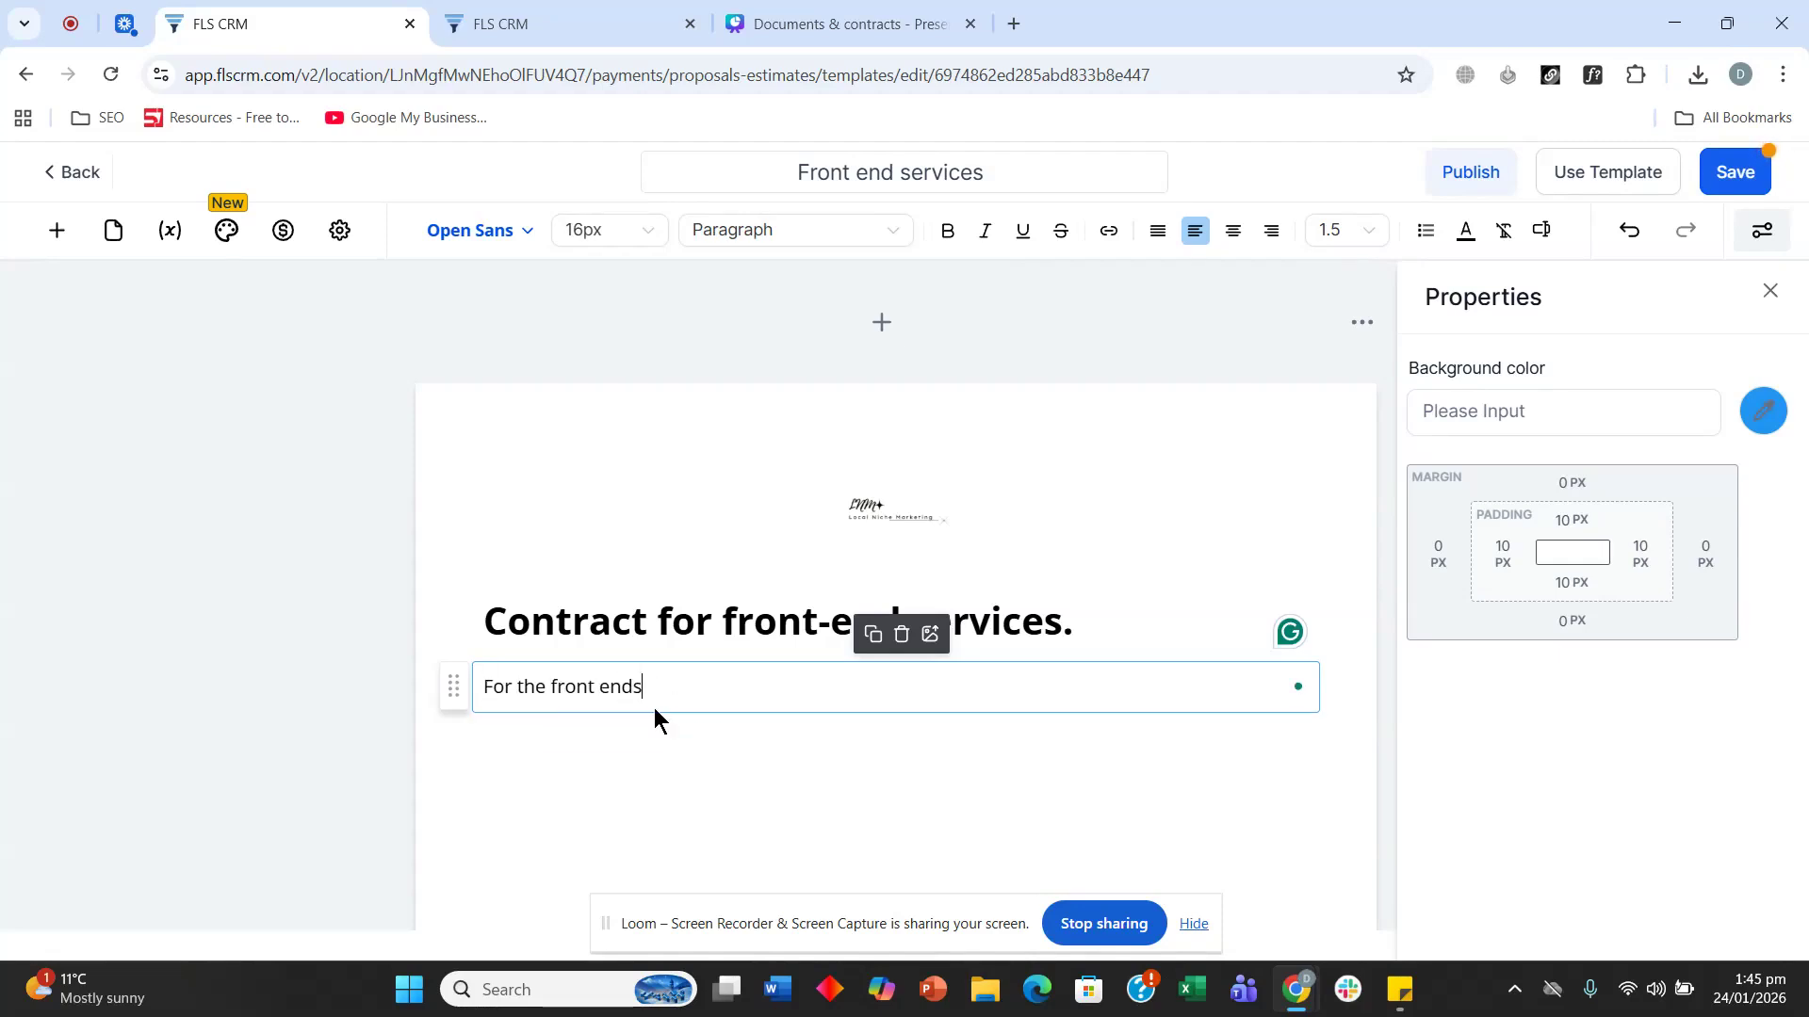
text(end development of co)
key(BackSpace)
text(ode n)
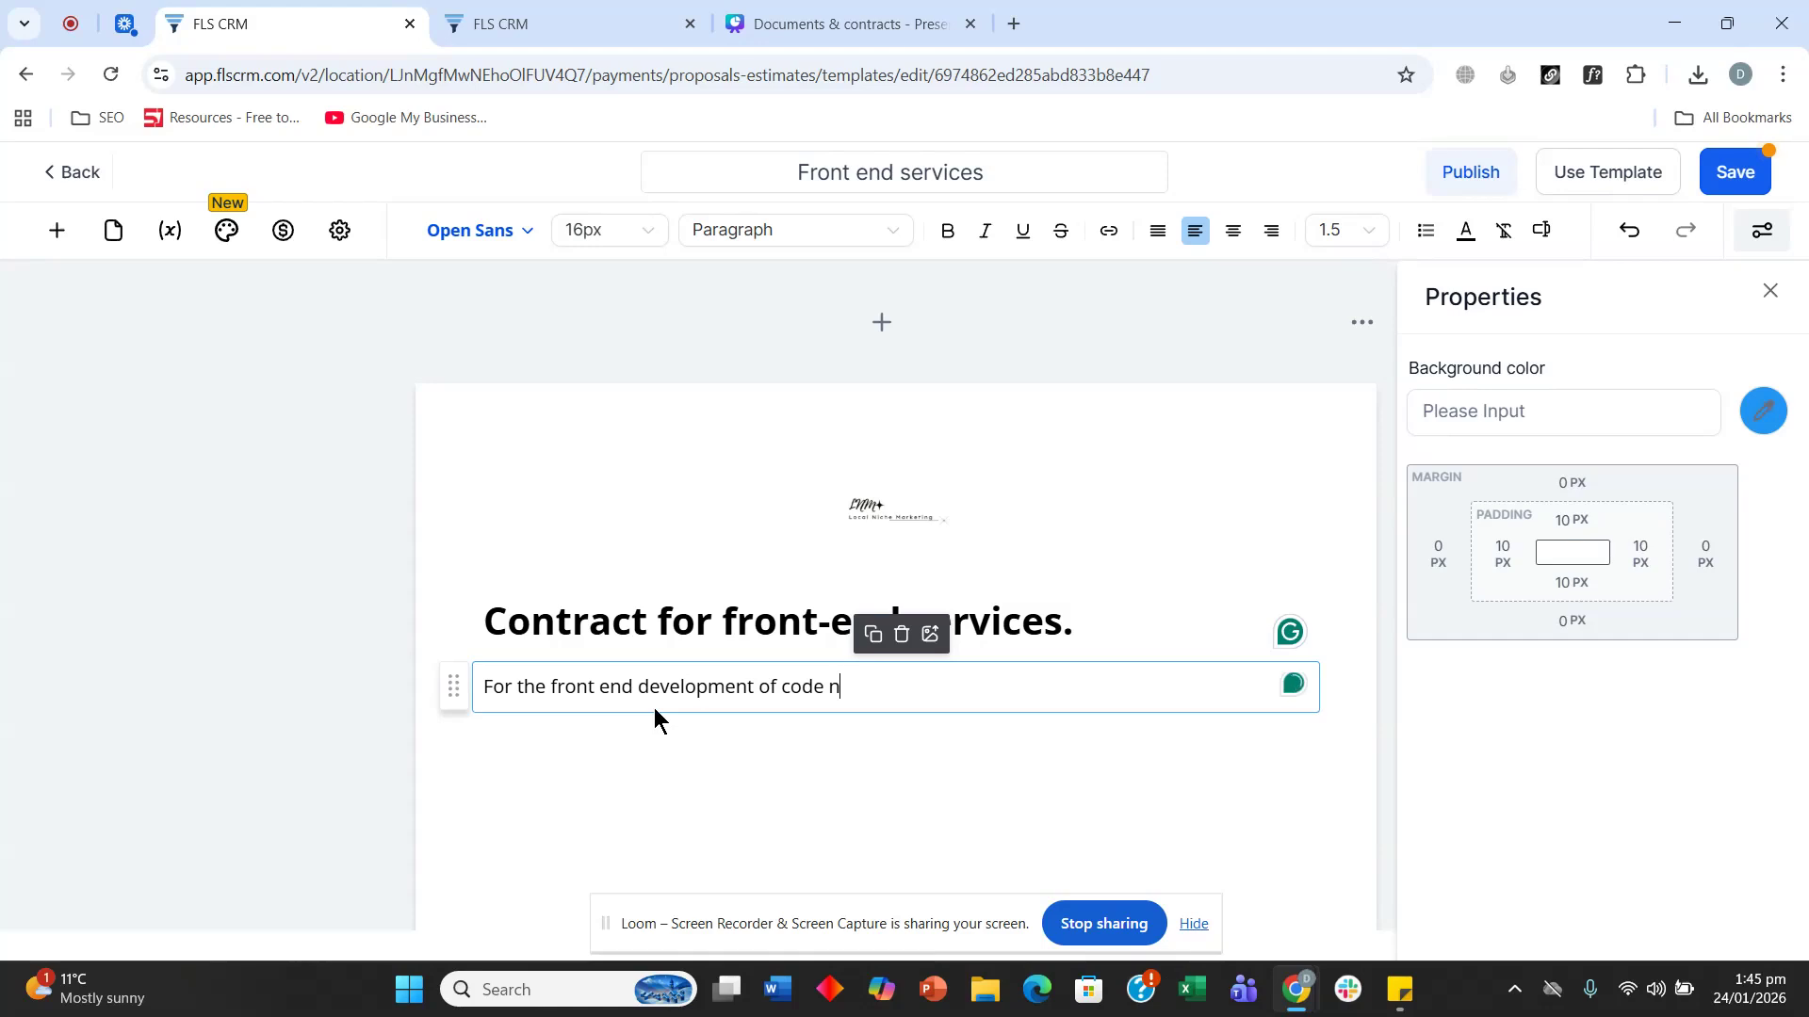
text(.)
click(592, 695)
click(590, 753)
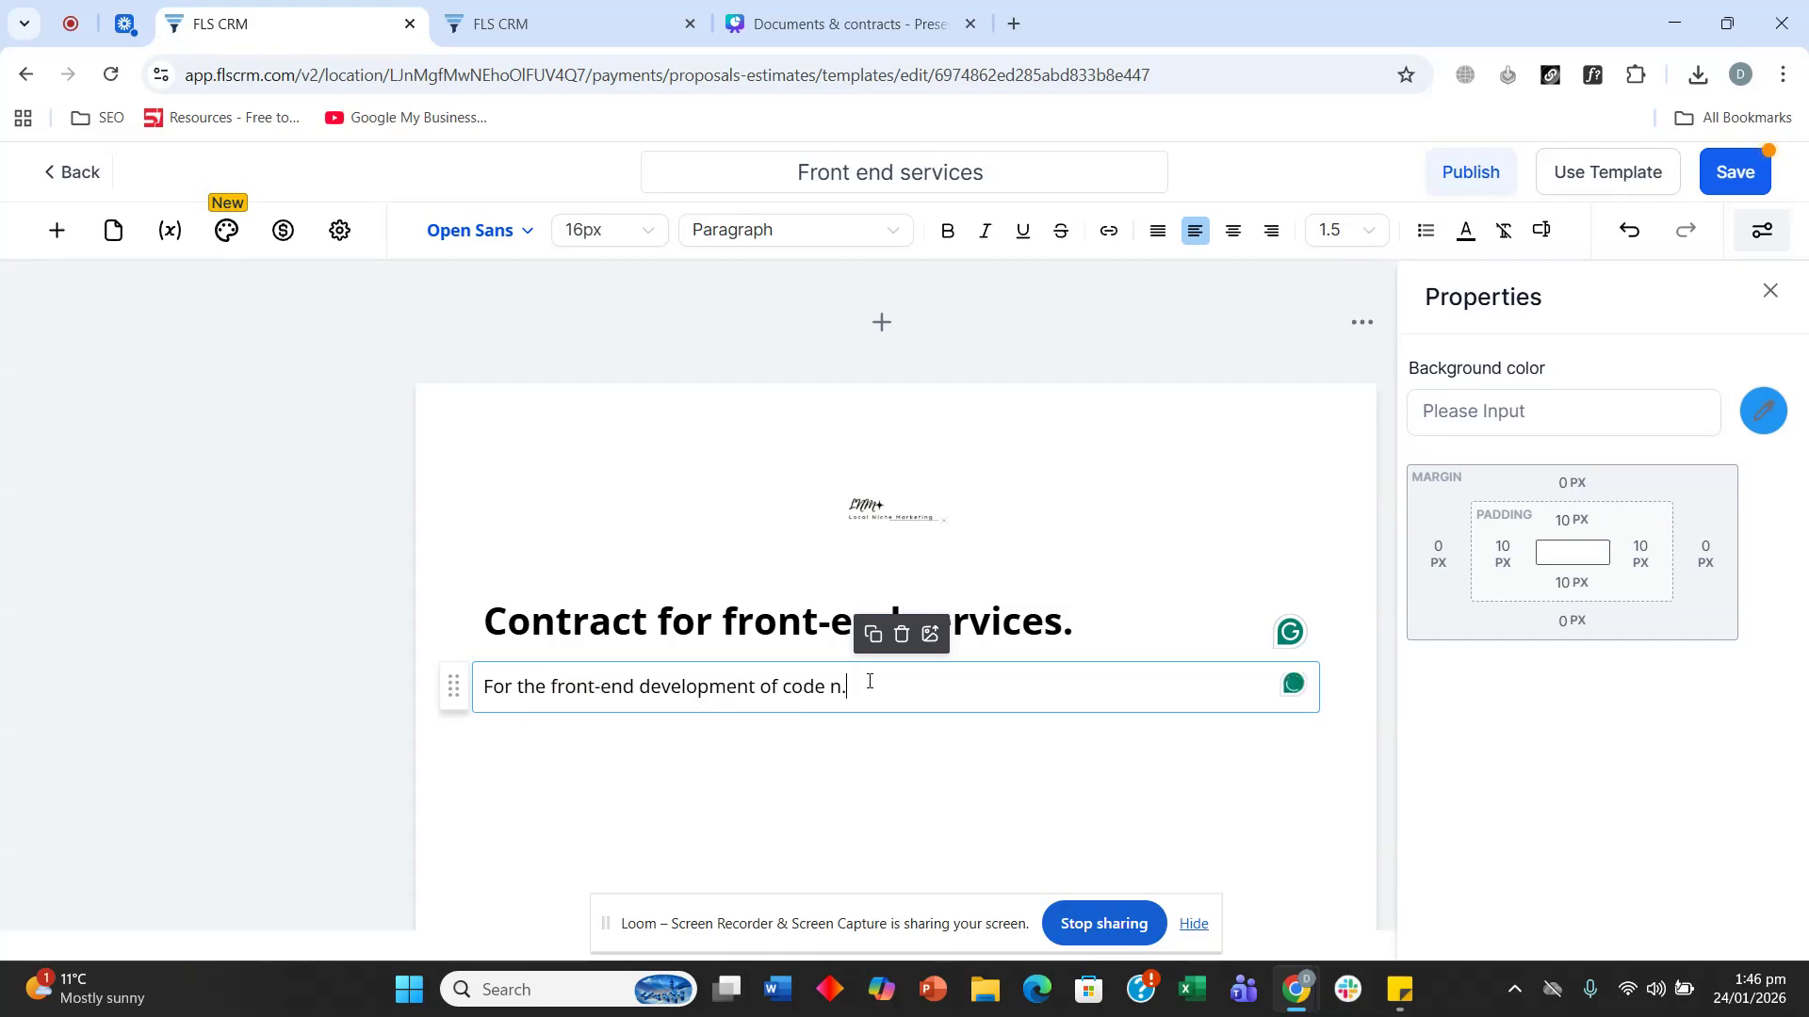
Step: Continue the paragraph with "We will be doing all of the following things:" and deselect the text block
text(We will be doing all of the a)
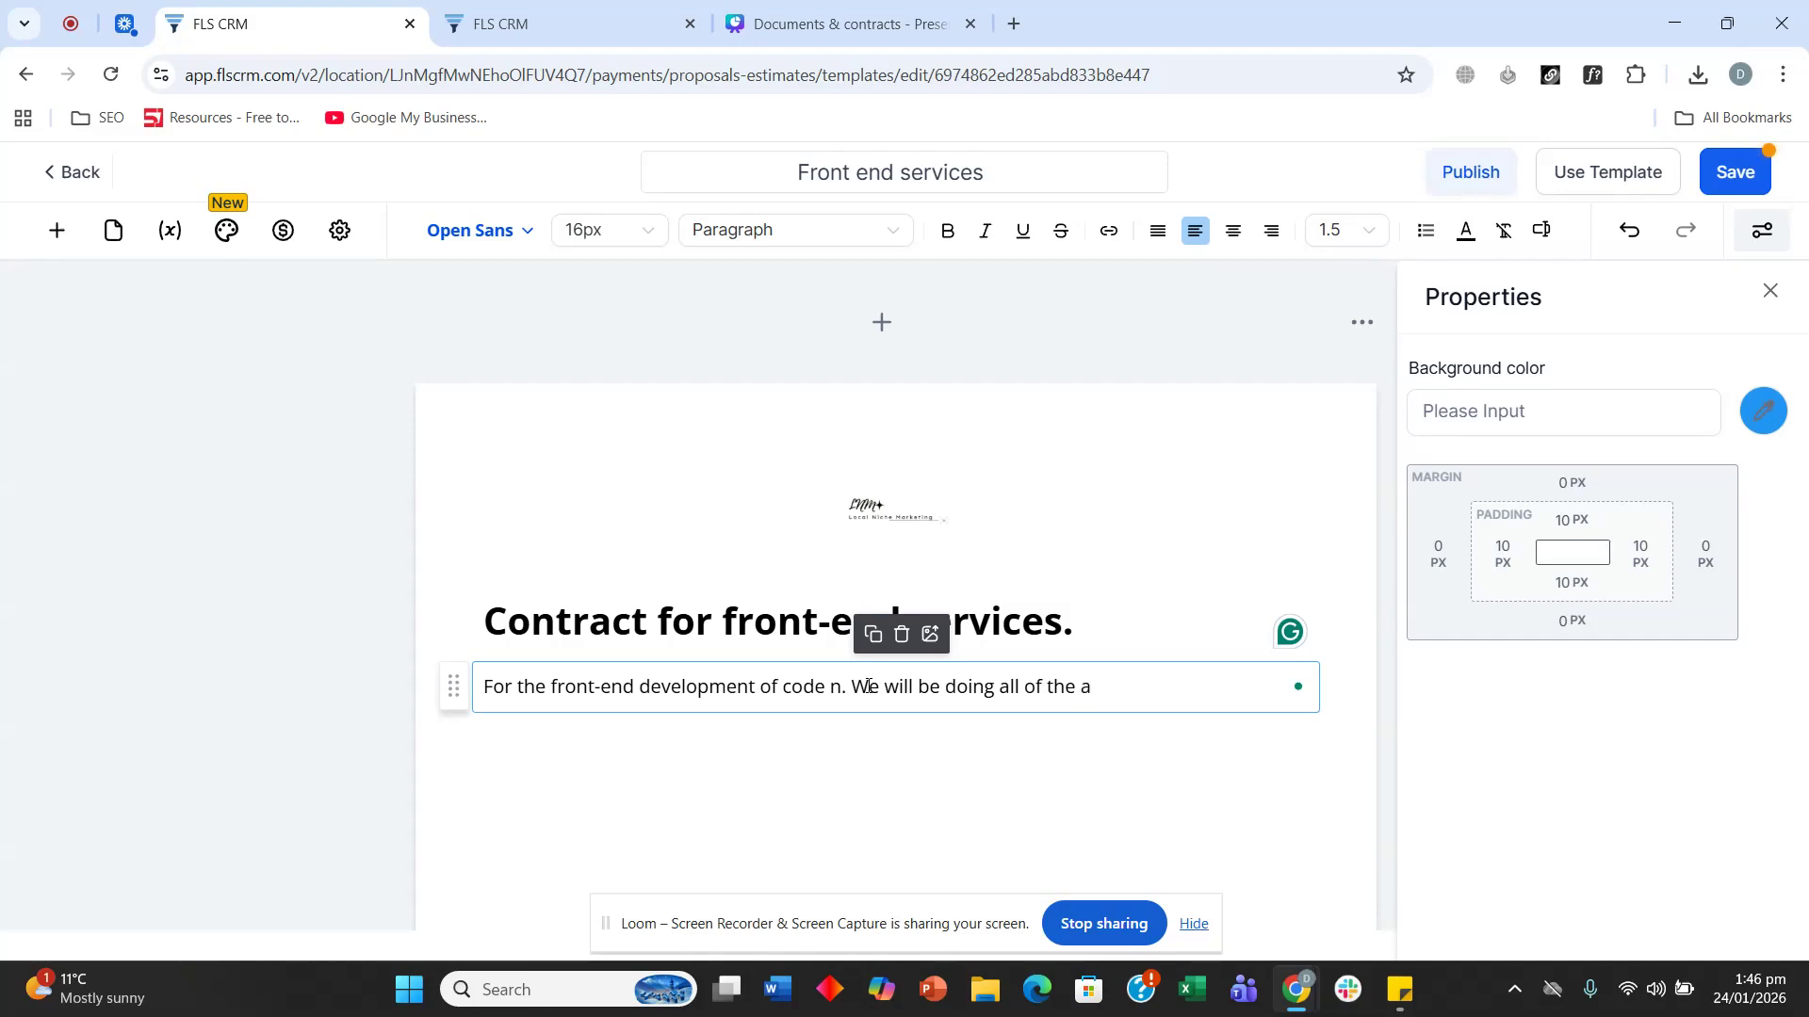
key(BackSpace)
text(following thisngs:)
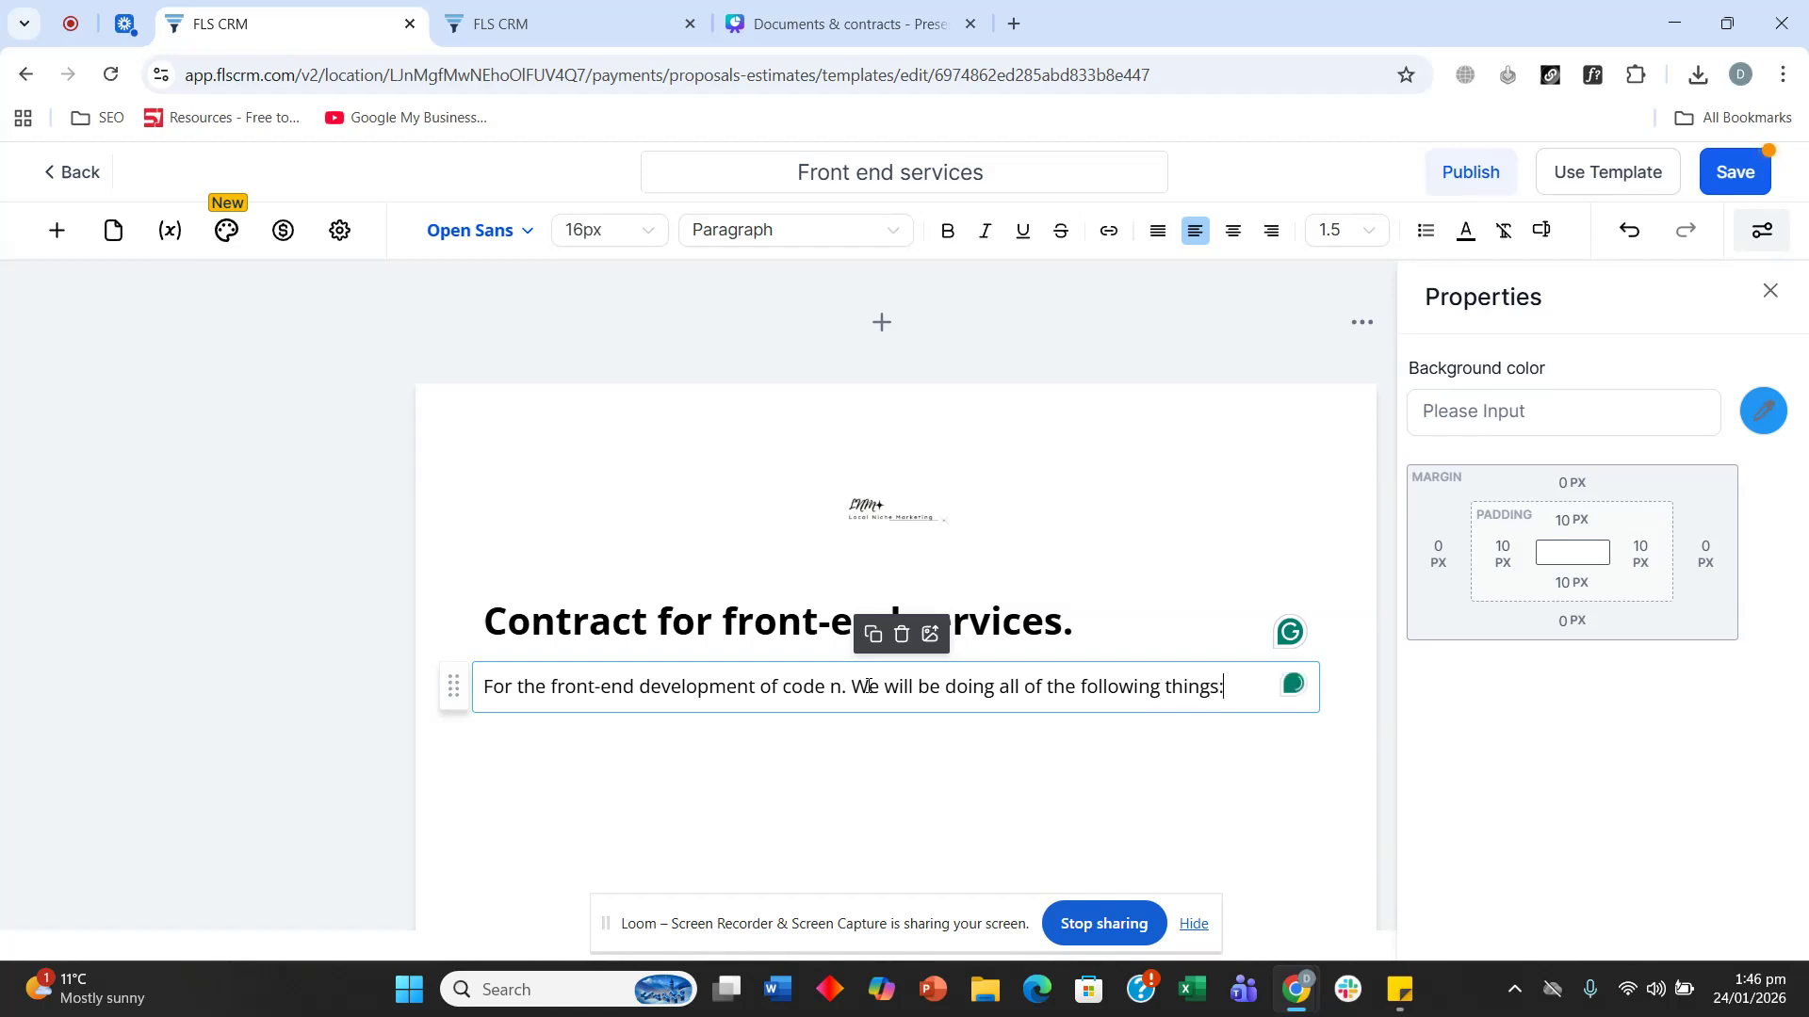
click(820, 782)
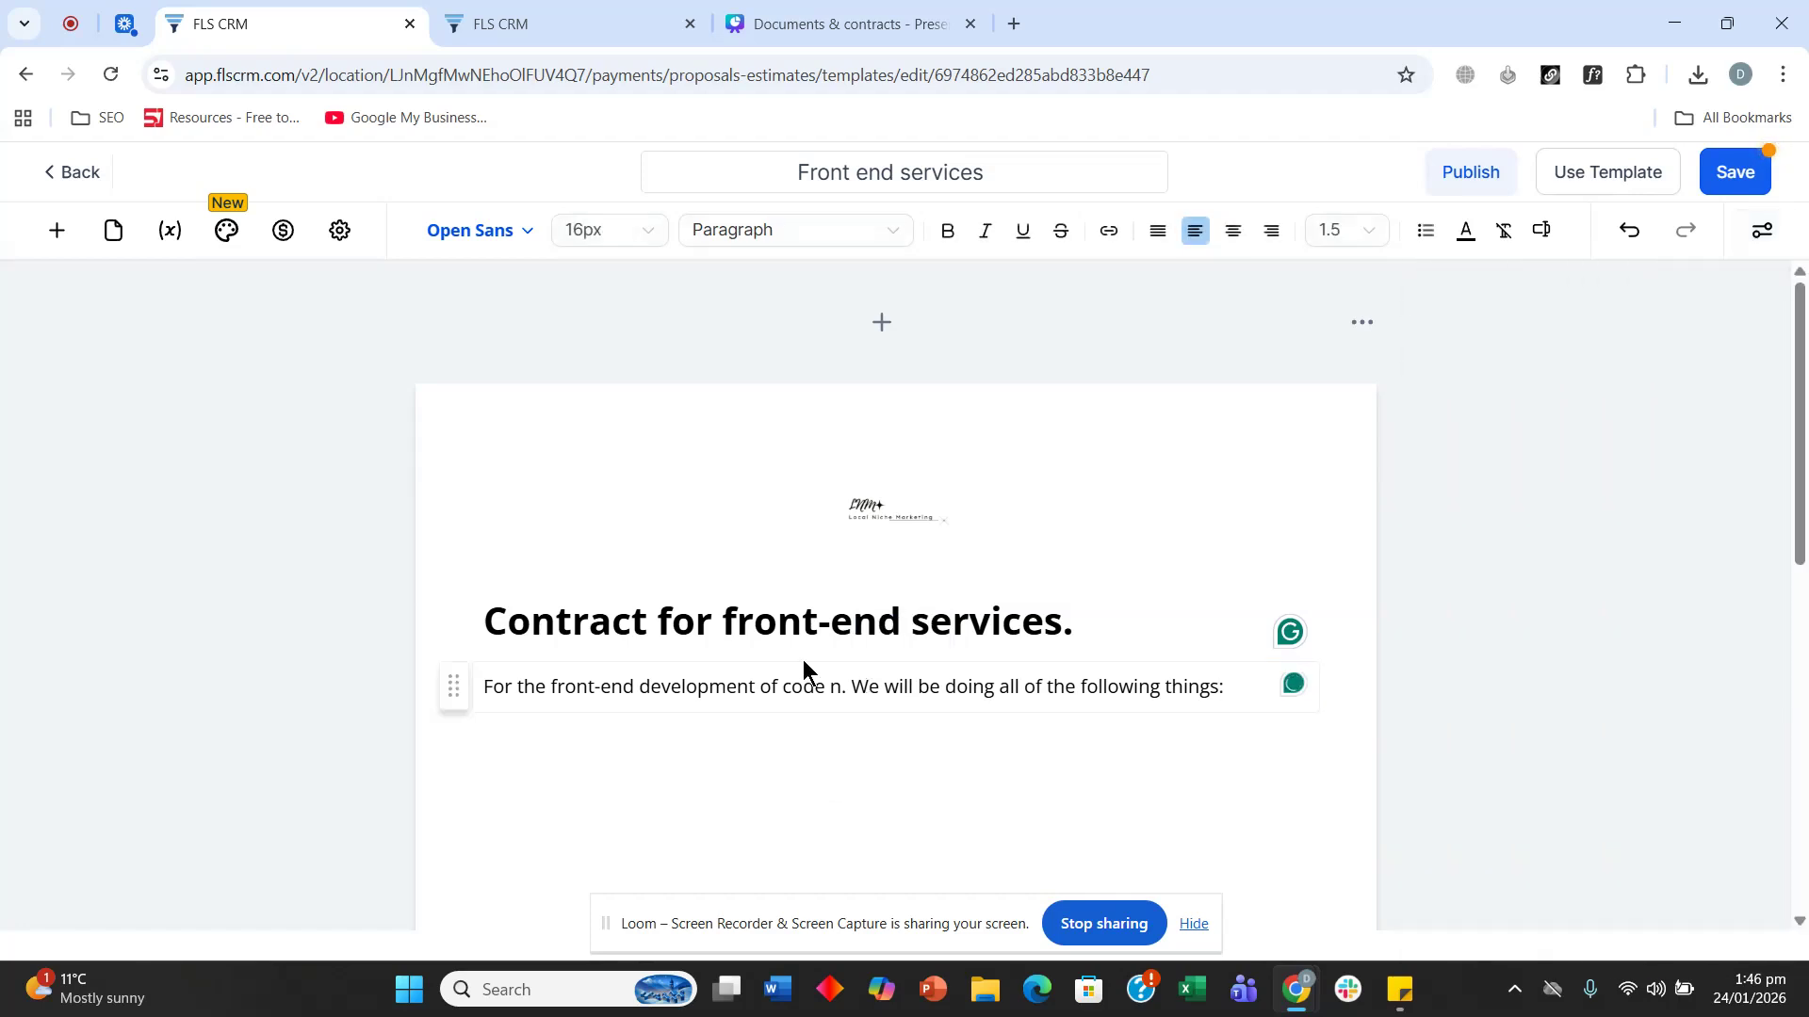
Step: Place a signature field for the contact below the paragraph, at the page's left margin
scroll(731, 663, down, 1)
click(55, 232)
scroll(170, 541, down, 1)
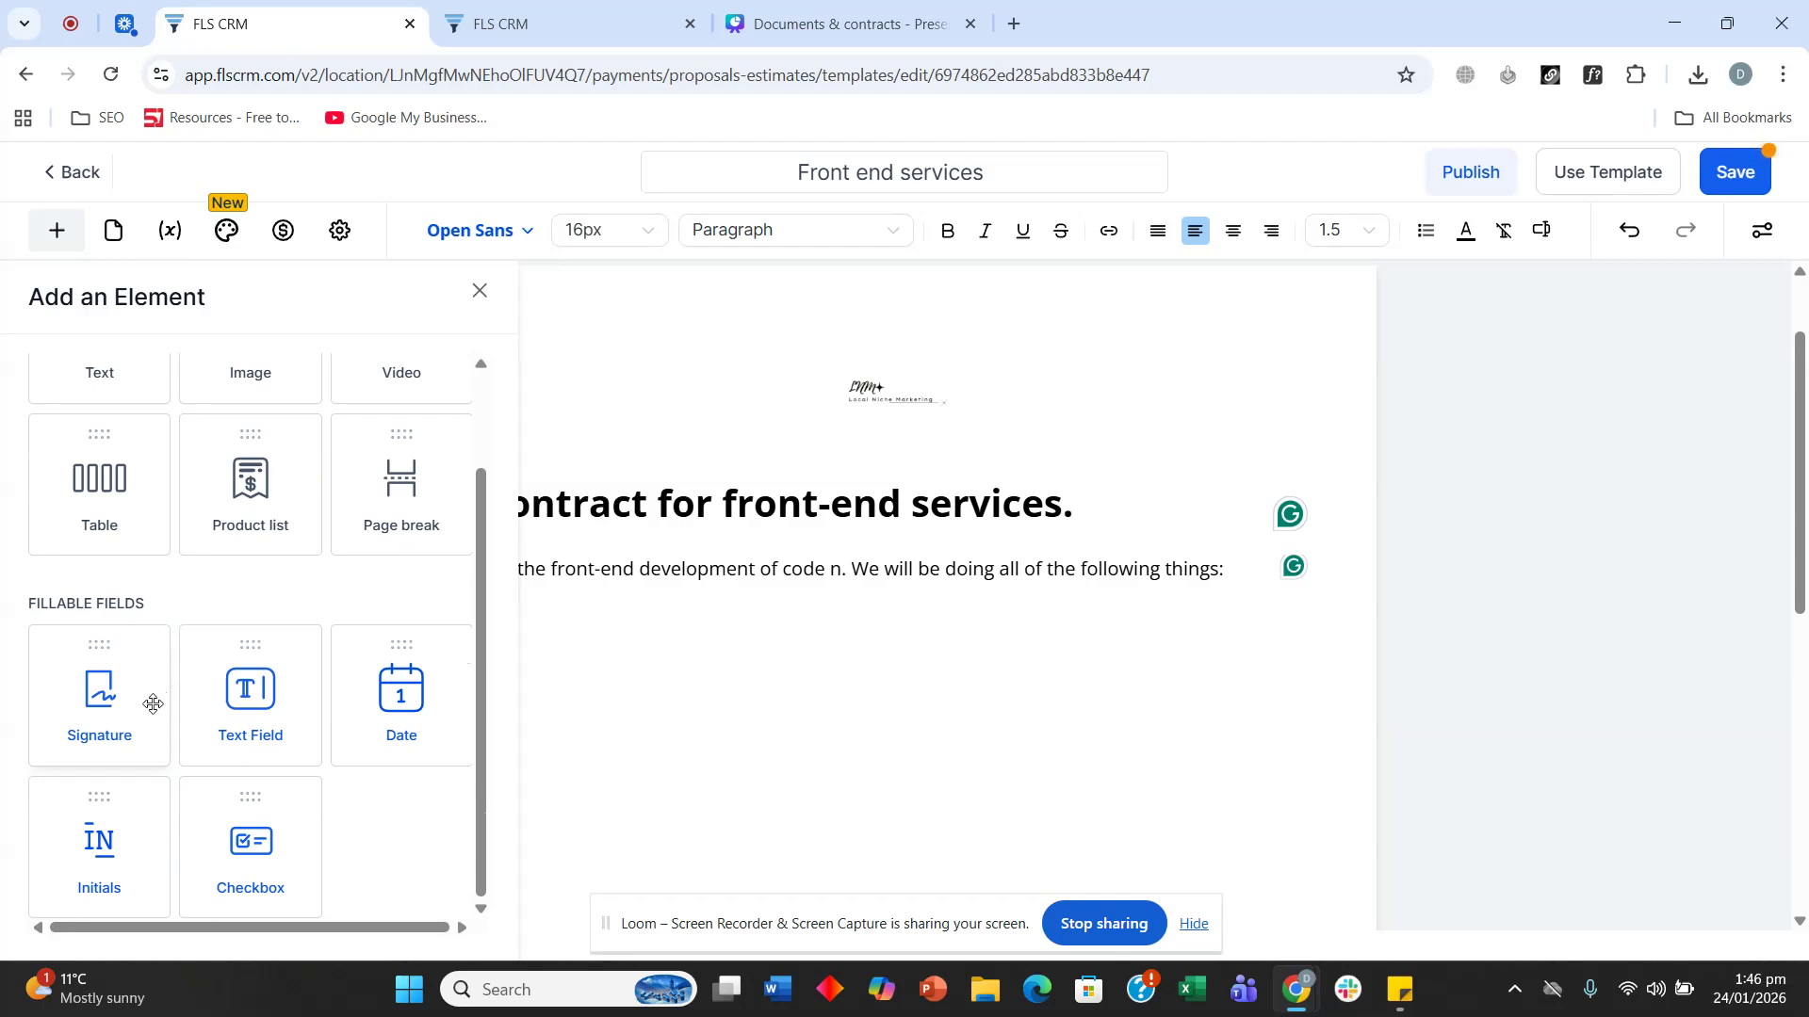
mouse_move(148, 705)
mouse_down()
mouse_move(590, 698)
mouse_move(511, 630)
mouse_move(568, 659)
mouse_move(560, 707)
mouse_up()
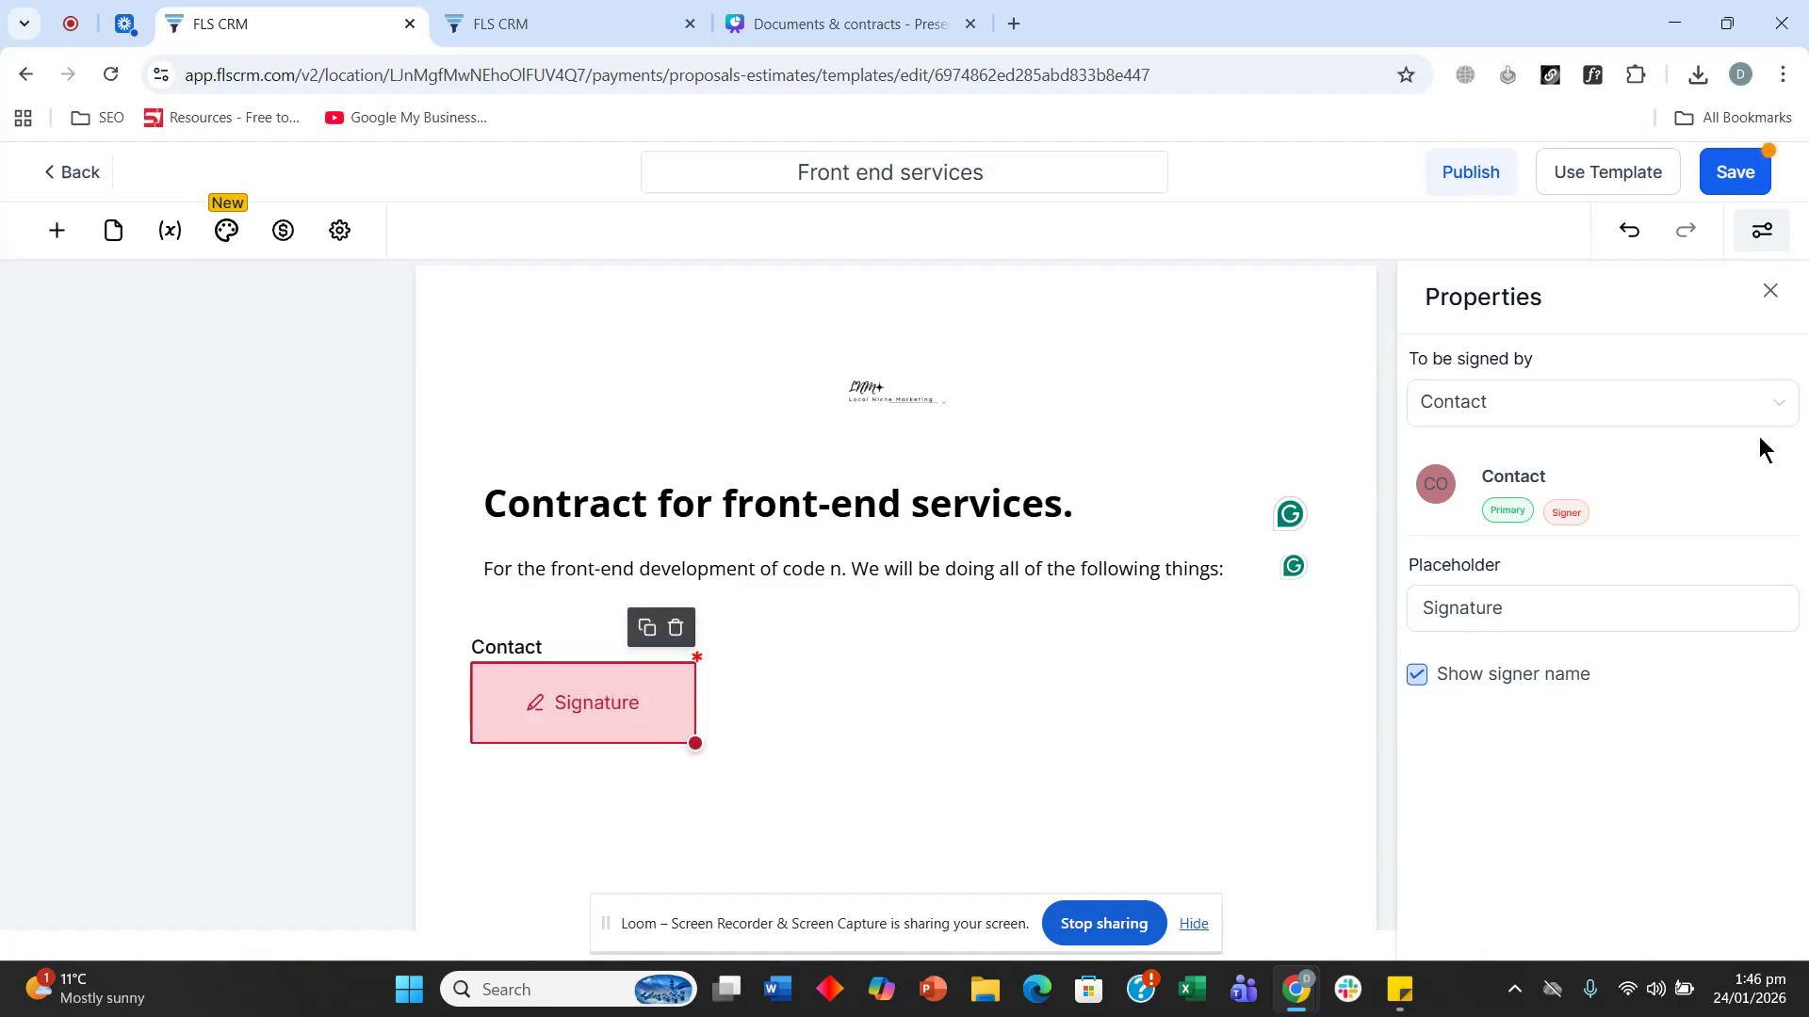
Step: Place a second signature field near the page's right margin and assign it to your own user as signer
click(57, 231)
mouse_move(97, 686)
mouse_down()
mouse_move(464, 694)
mouse_move(1090, 658)
mouse_move(1122, 707)
mouse_up()
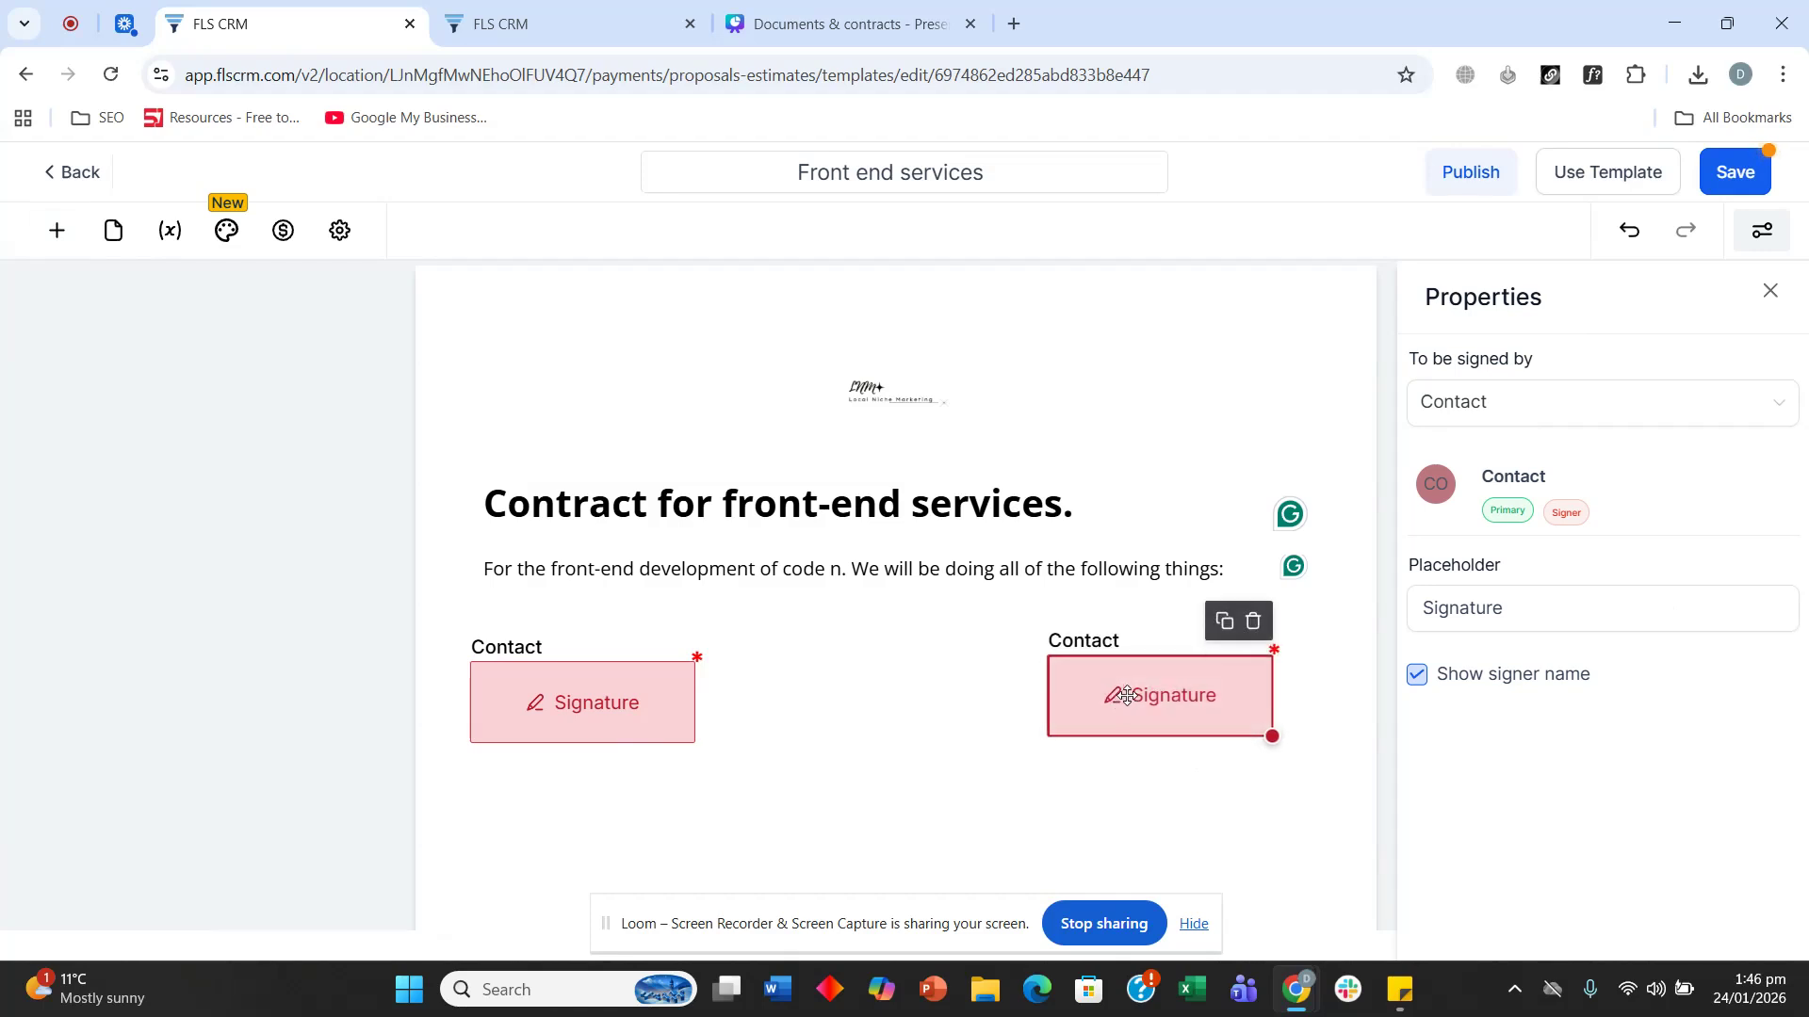
click(1543, 415)
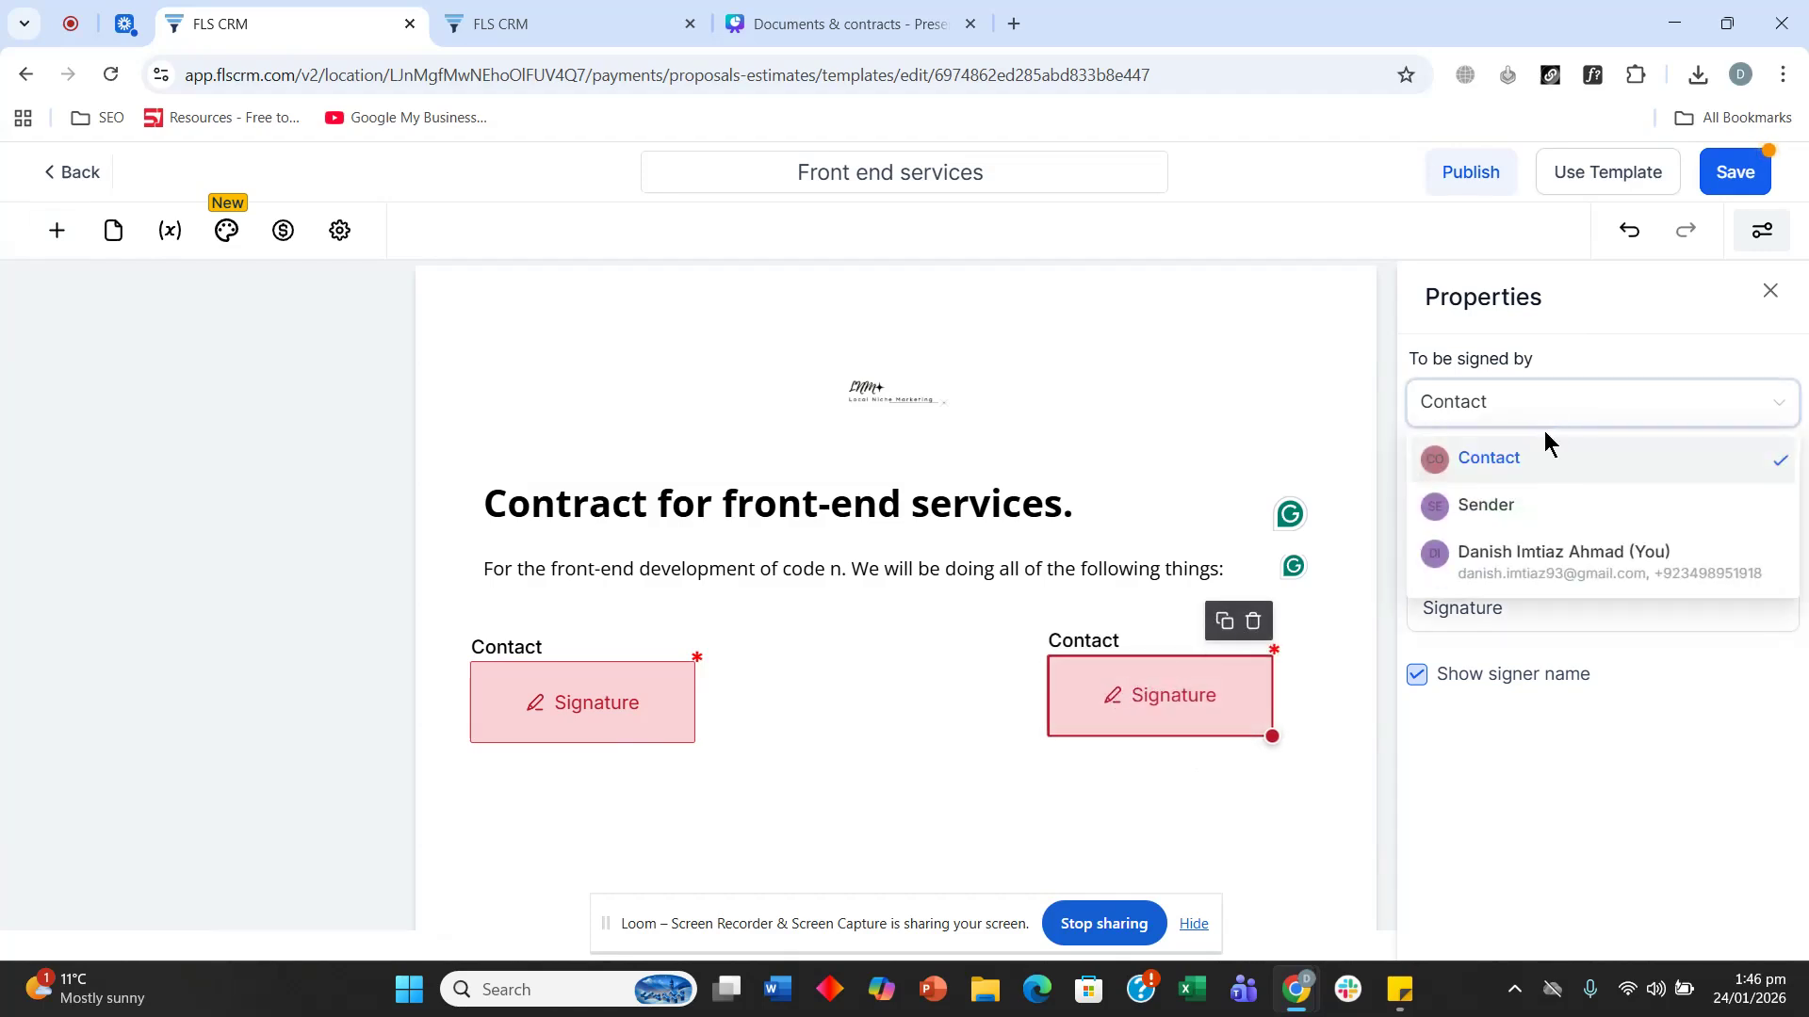
click(1535, 561)
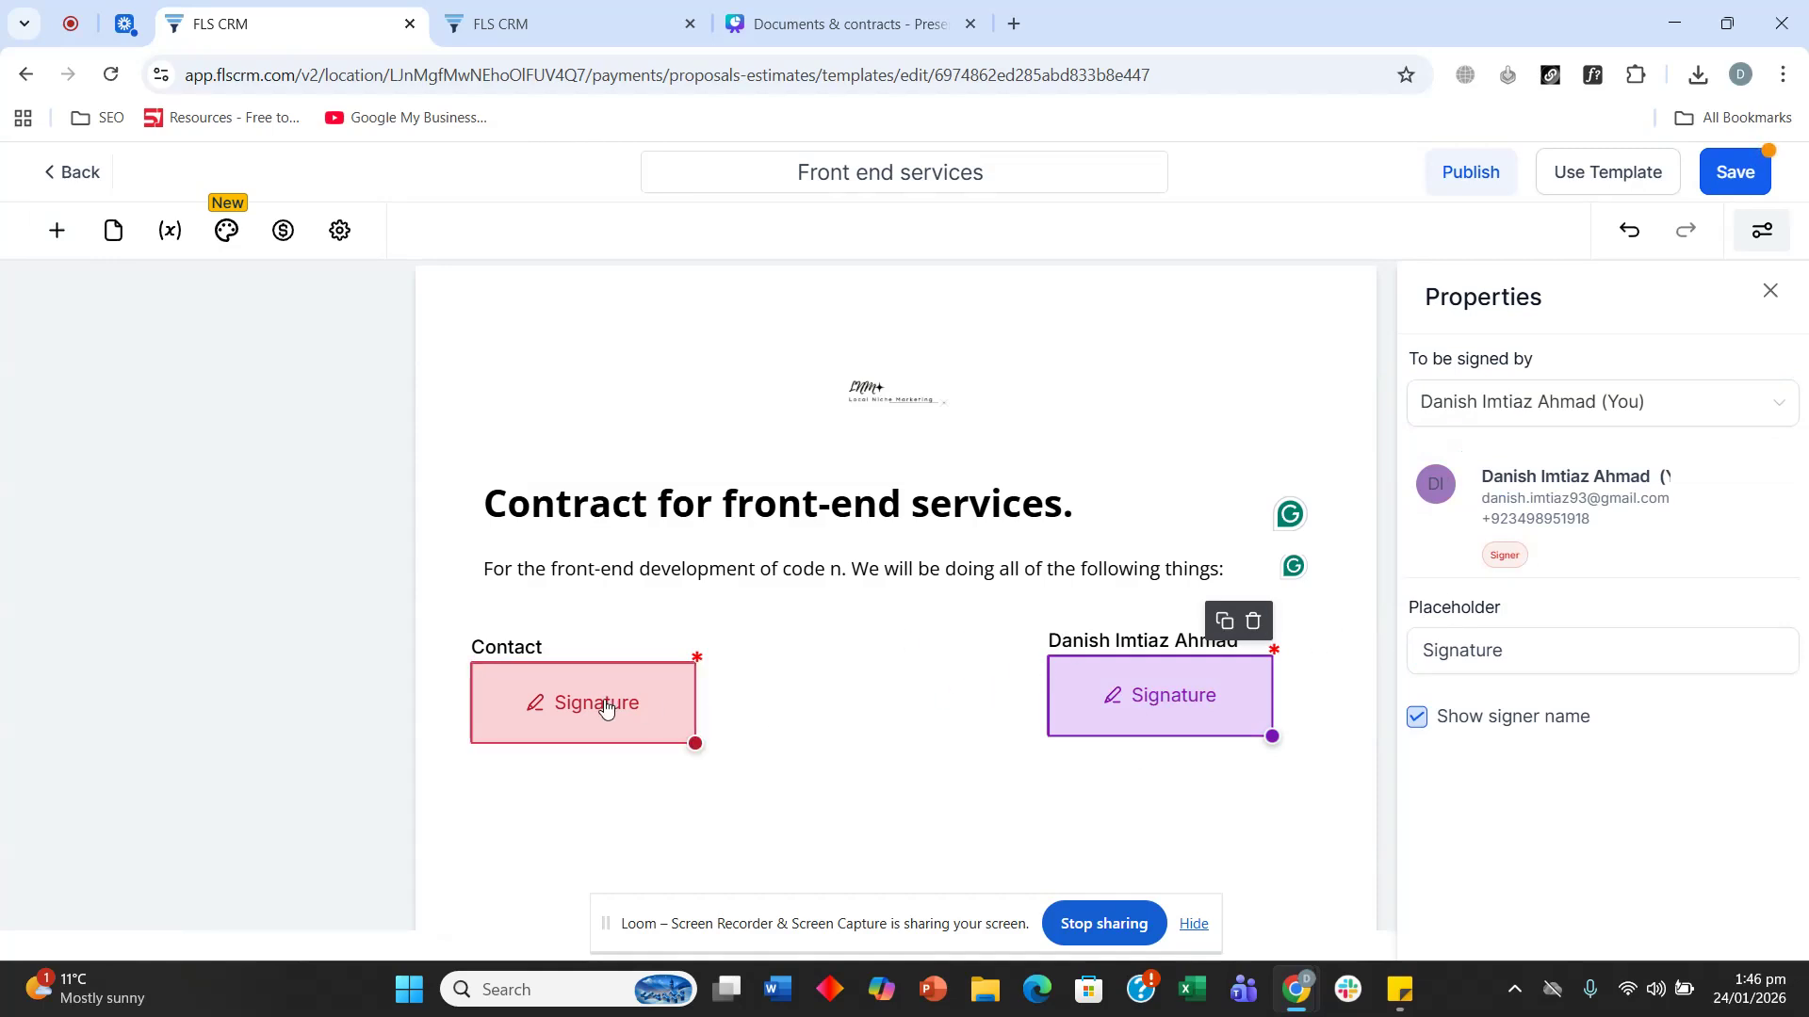
Step: Align the contact's signature field level with the second signature field and keep Contact as its signer
drag(605, 708, 607, 692)
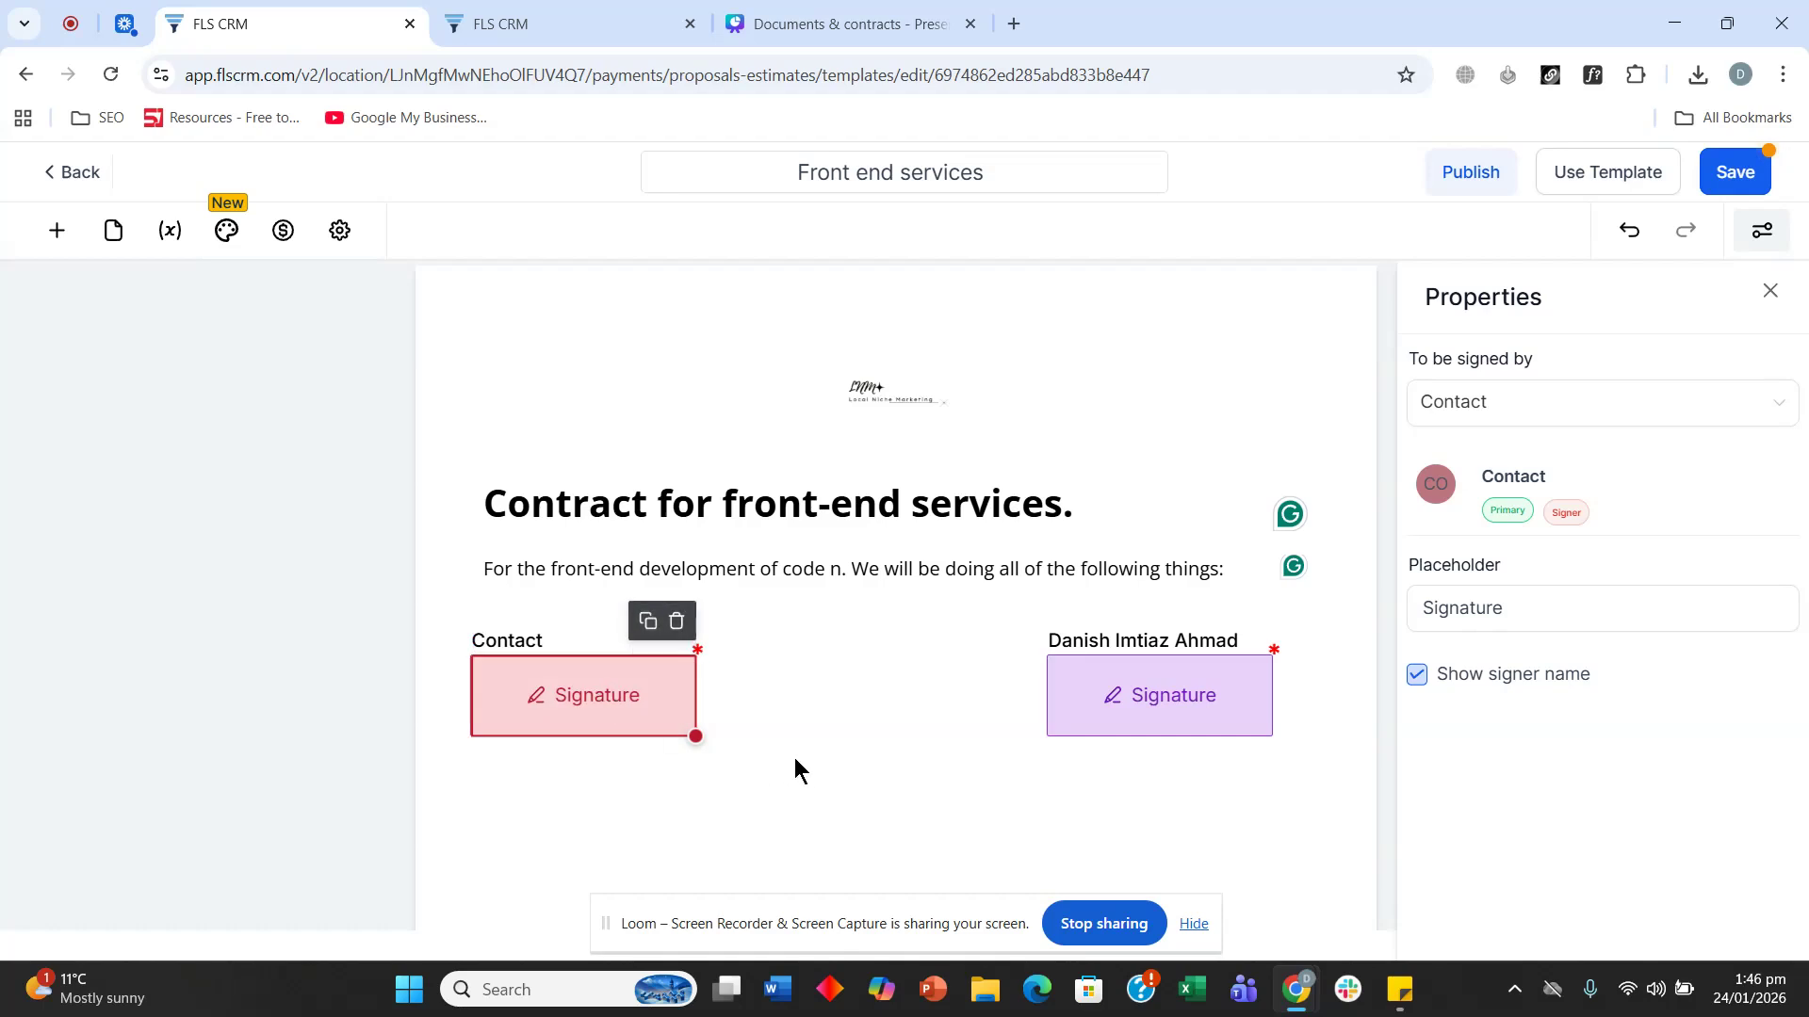
click(966, 690)
click(580, 681)
click(1425, 408)
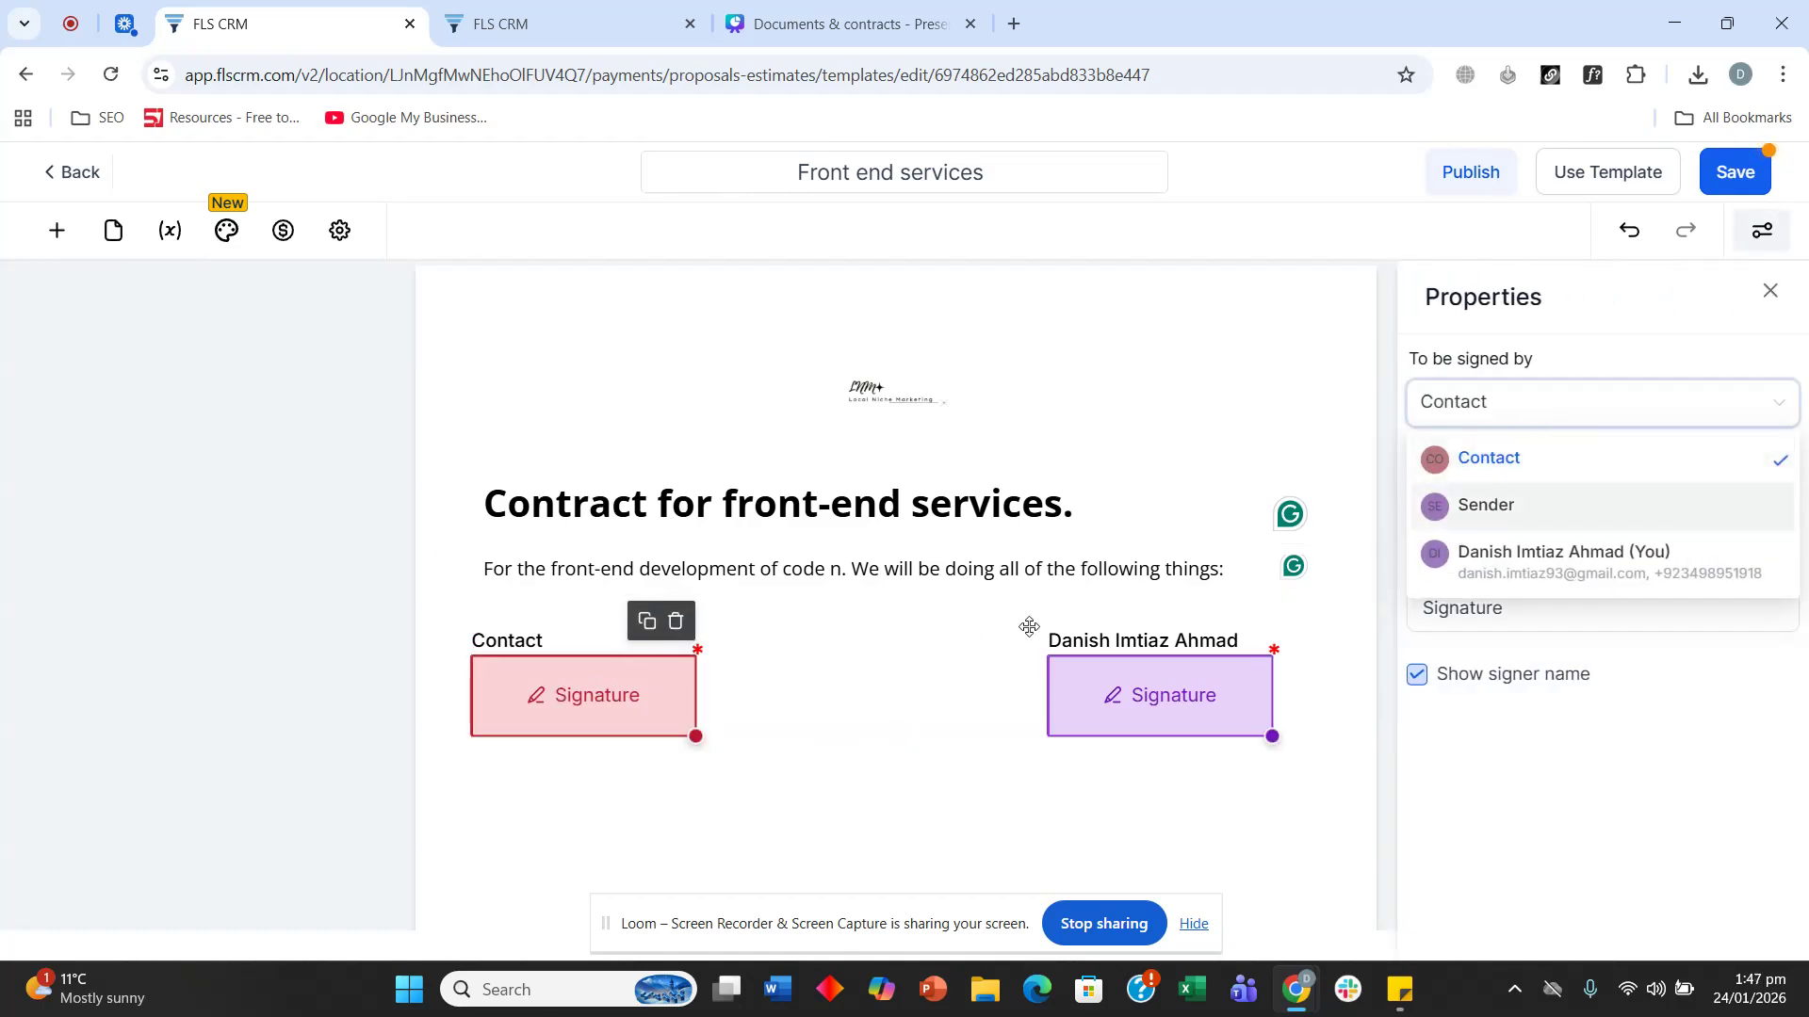
click(1649, 471)
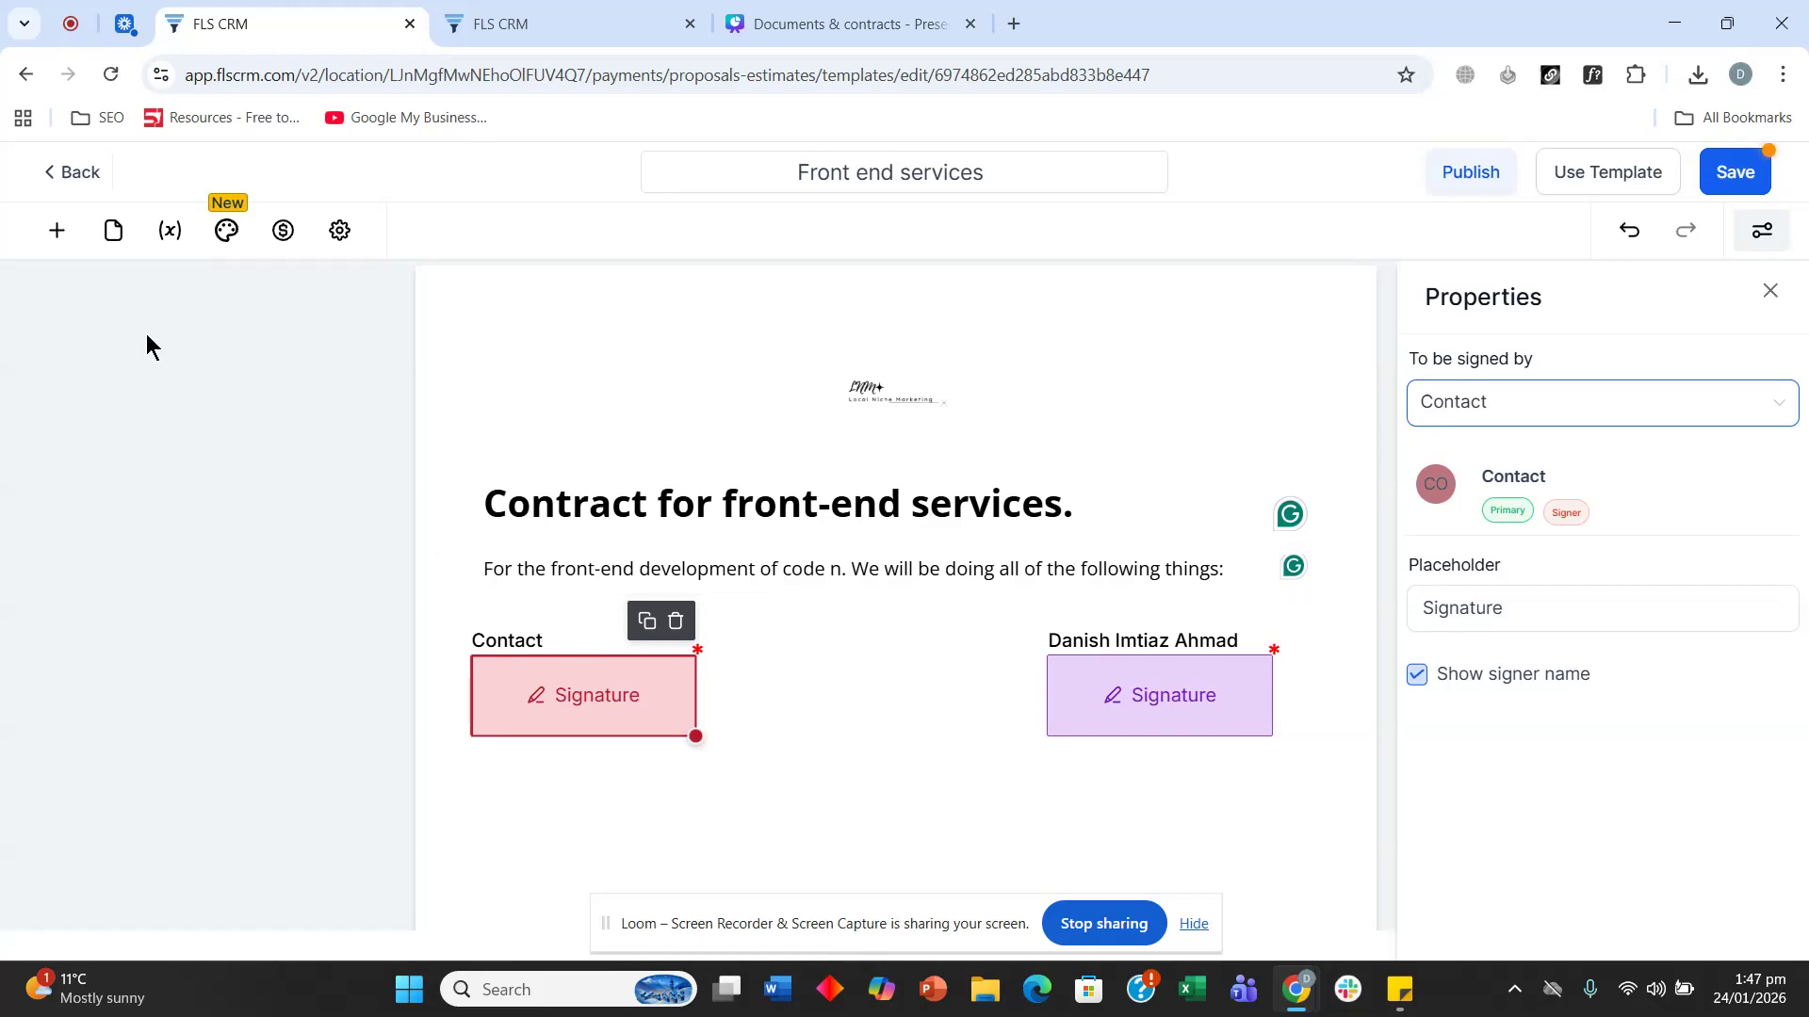
click(57, 230)
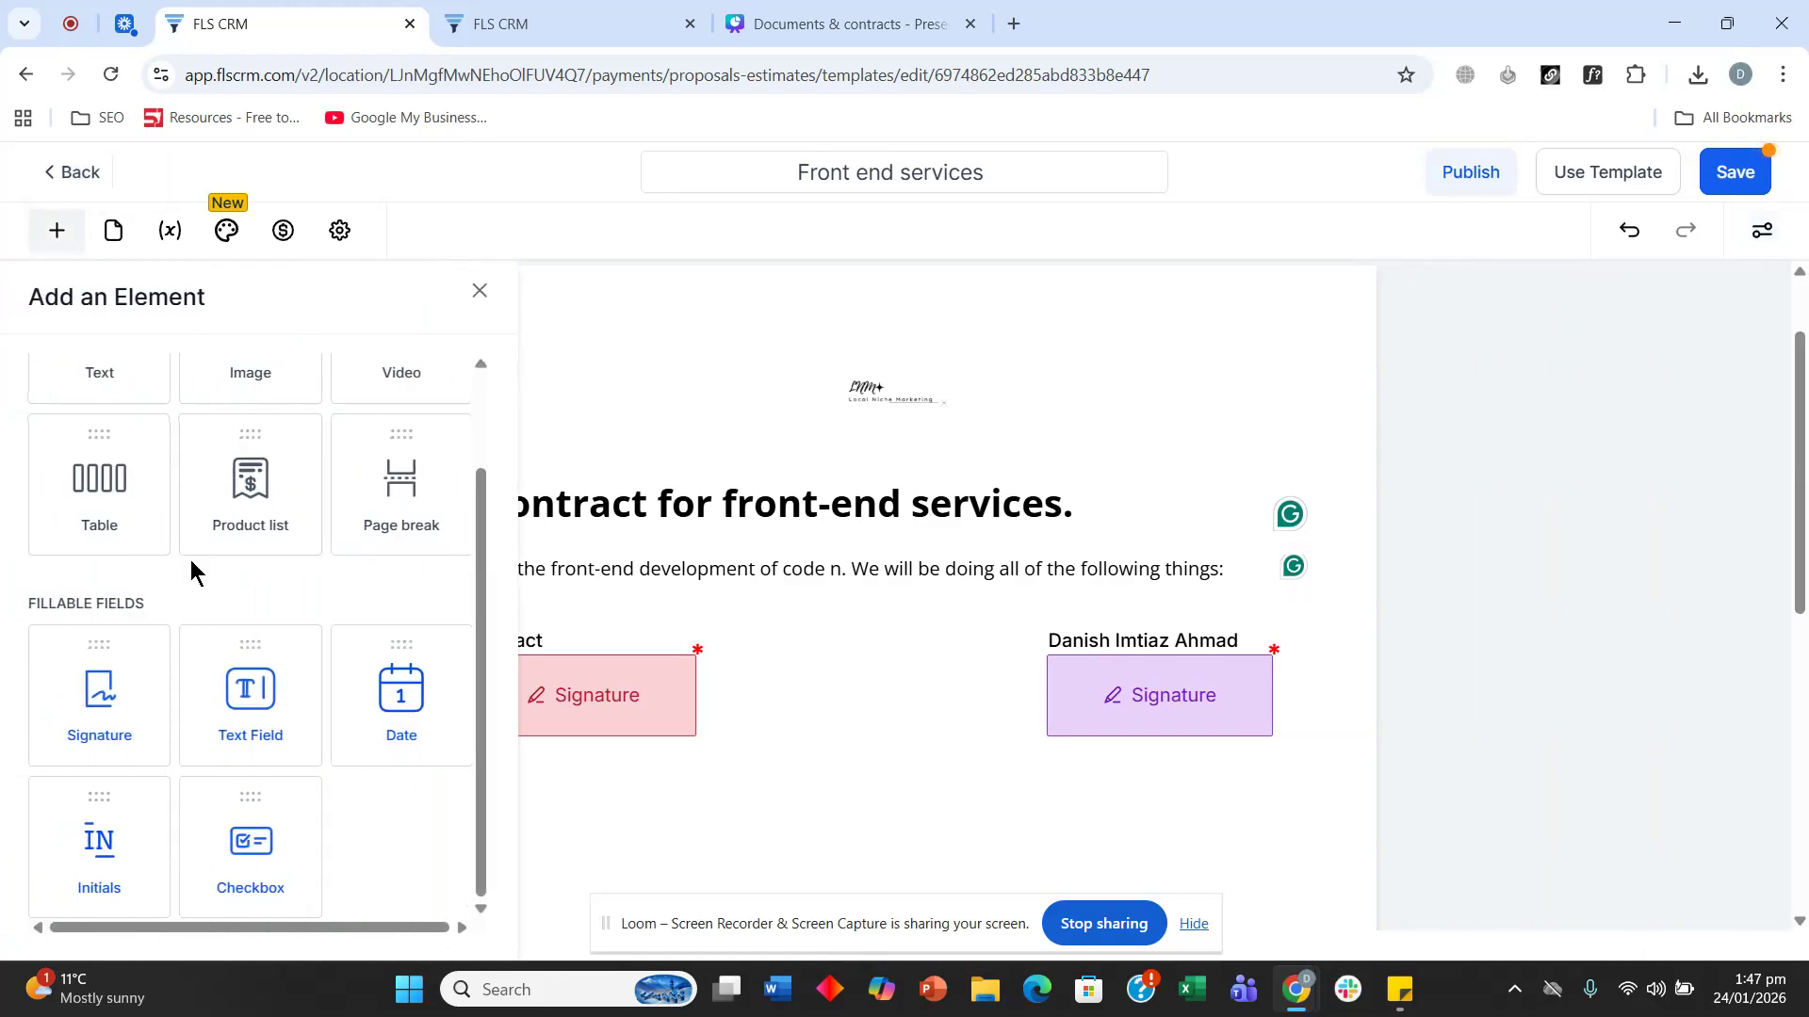
mouse_move(265, 714)
mouse_down()
mouse_move(525, 711)
mouse_move(618, 666)
mouse_move(498, 733)
mouse_move(545, 614)
mouse_up()
double_click(1506, 655)
triple_click(1528, 659)
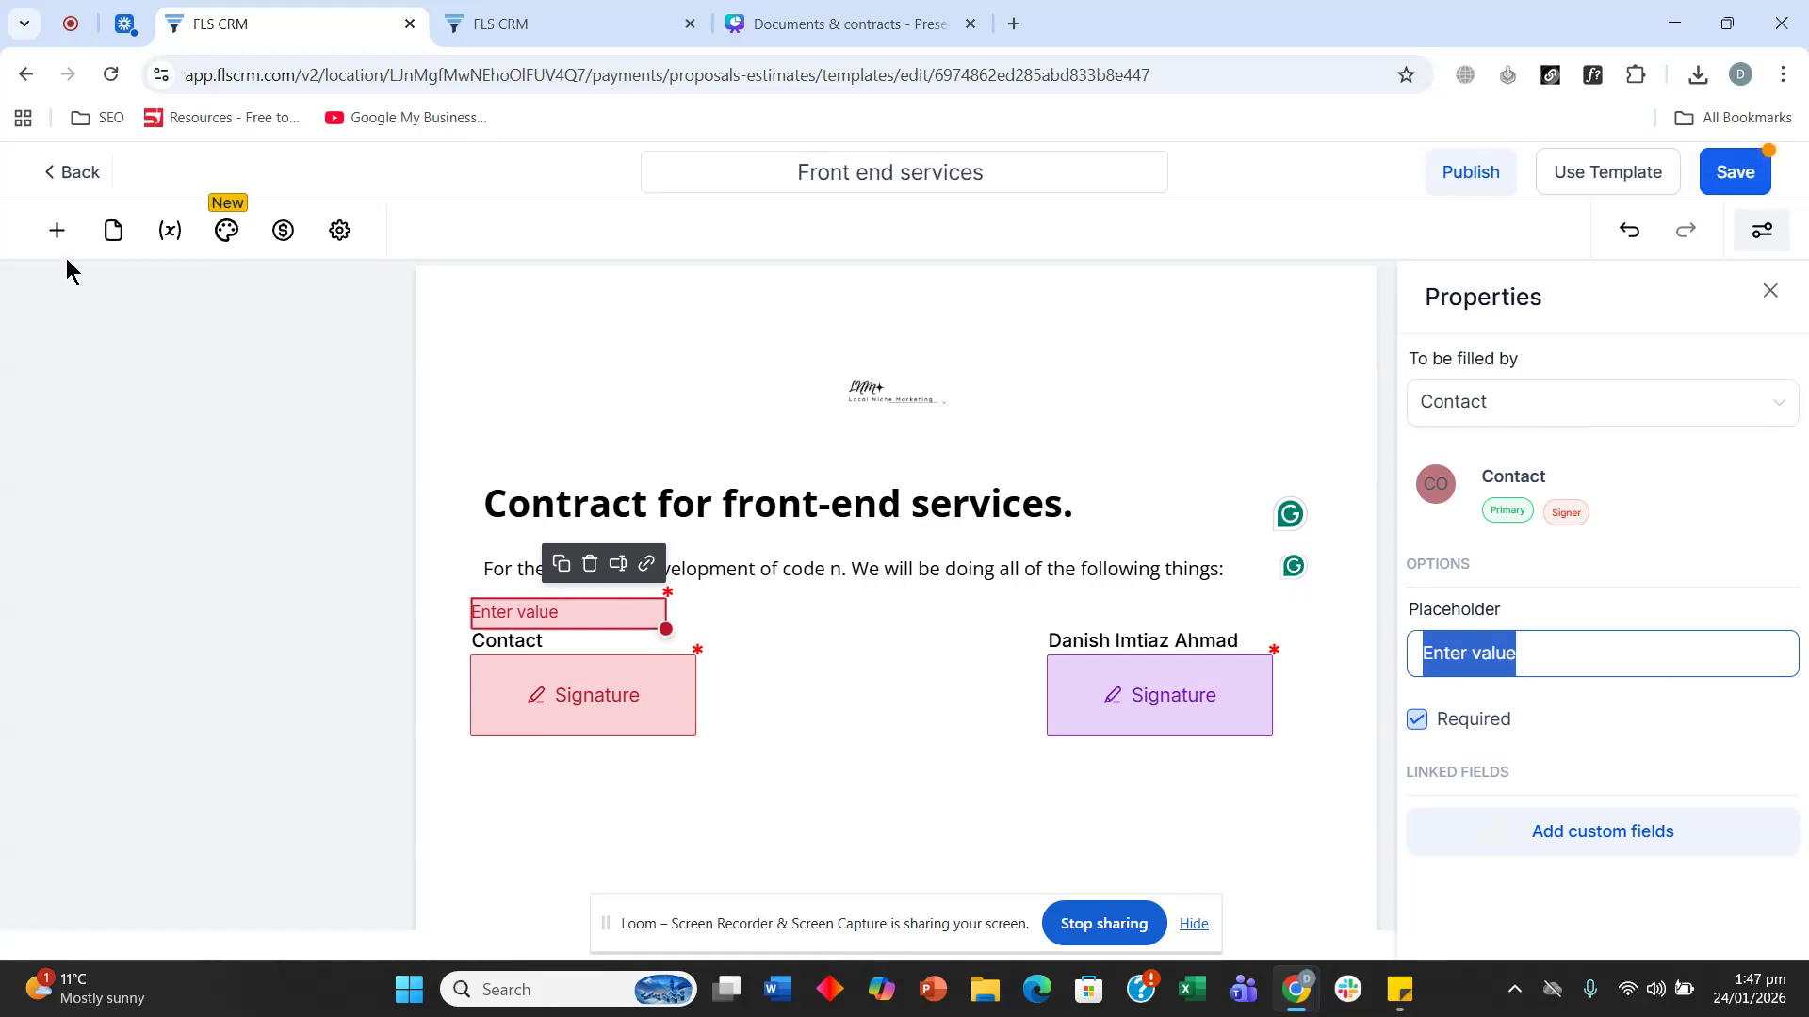
click(590, 565)
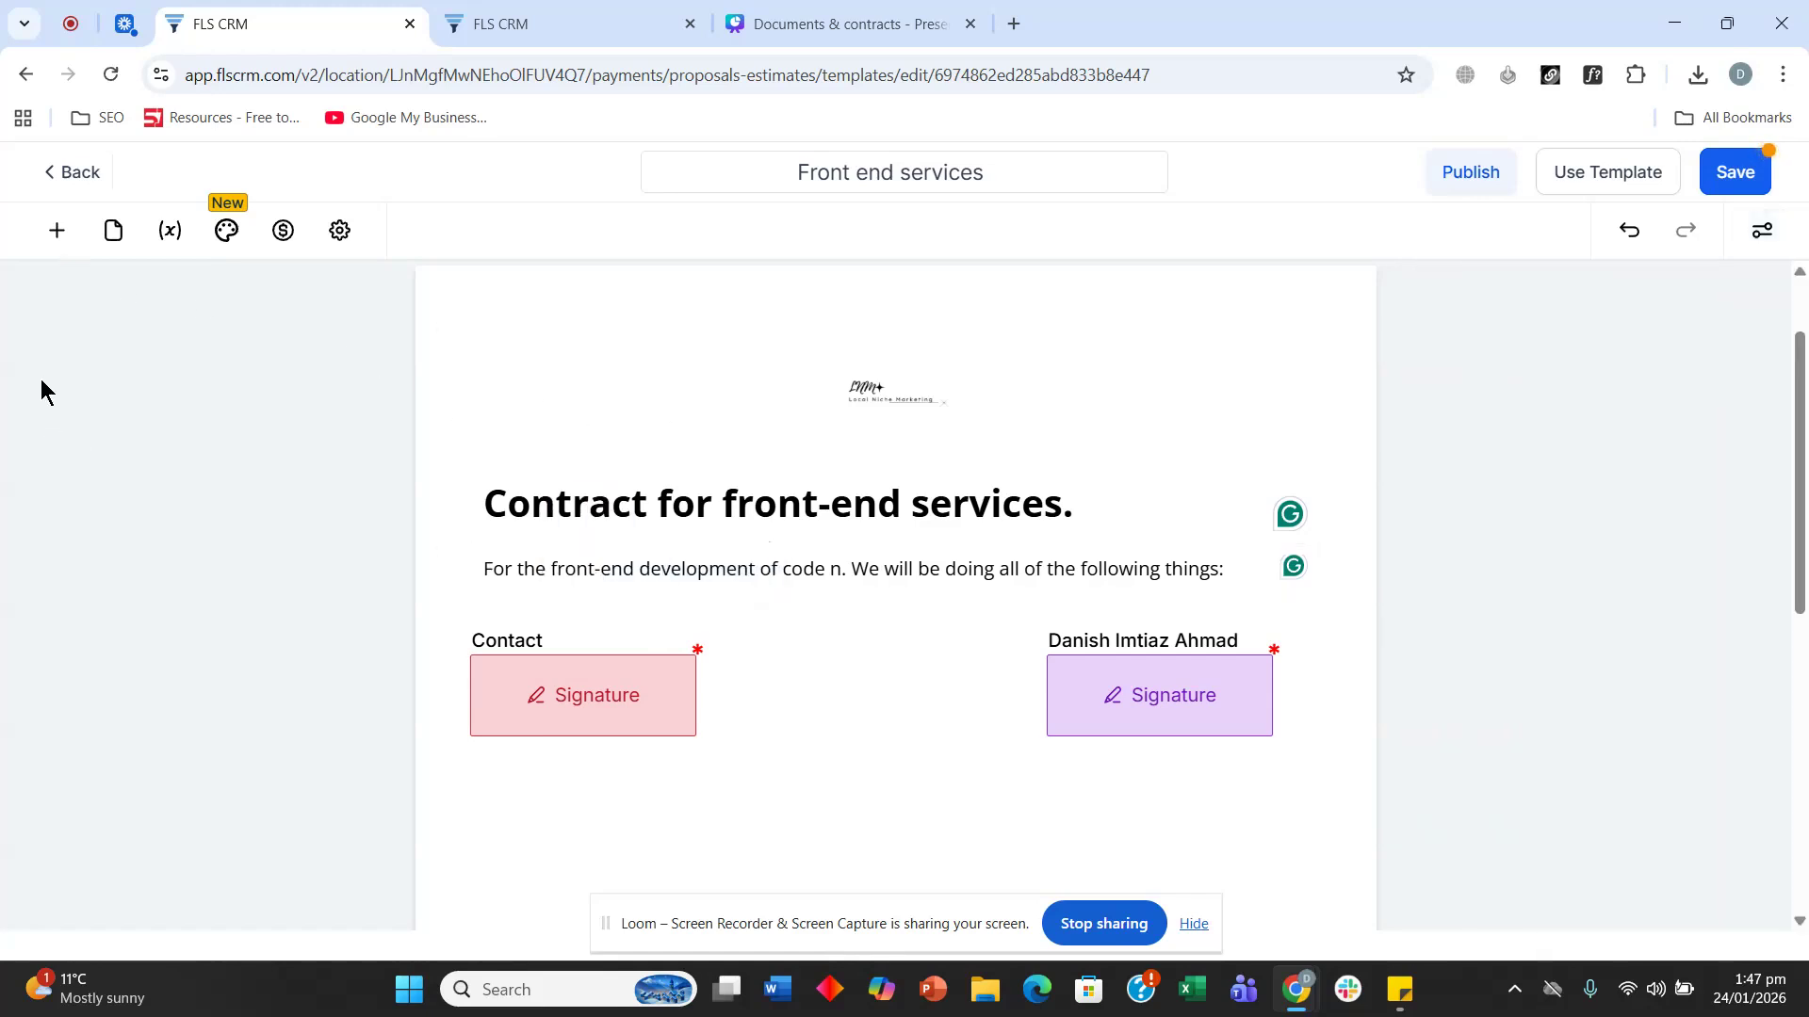
Step: Place a date field directly beneath each of the two signature fields
click(57, 231)
mouse_move(401, 692)
mouse_down()
mouse_move(659, 687)
mouse_move(489, 751)
mouse_move(491, 731)
mouse_move(493, 758)
mouse_move(956, 718)
mouse_move(1087, 739)
mouse_up()
click(56, 231)
drag(1070, 677, 1094, 756)
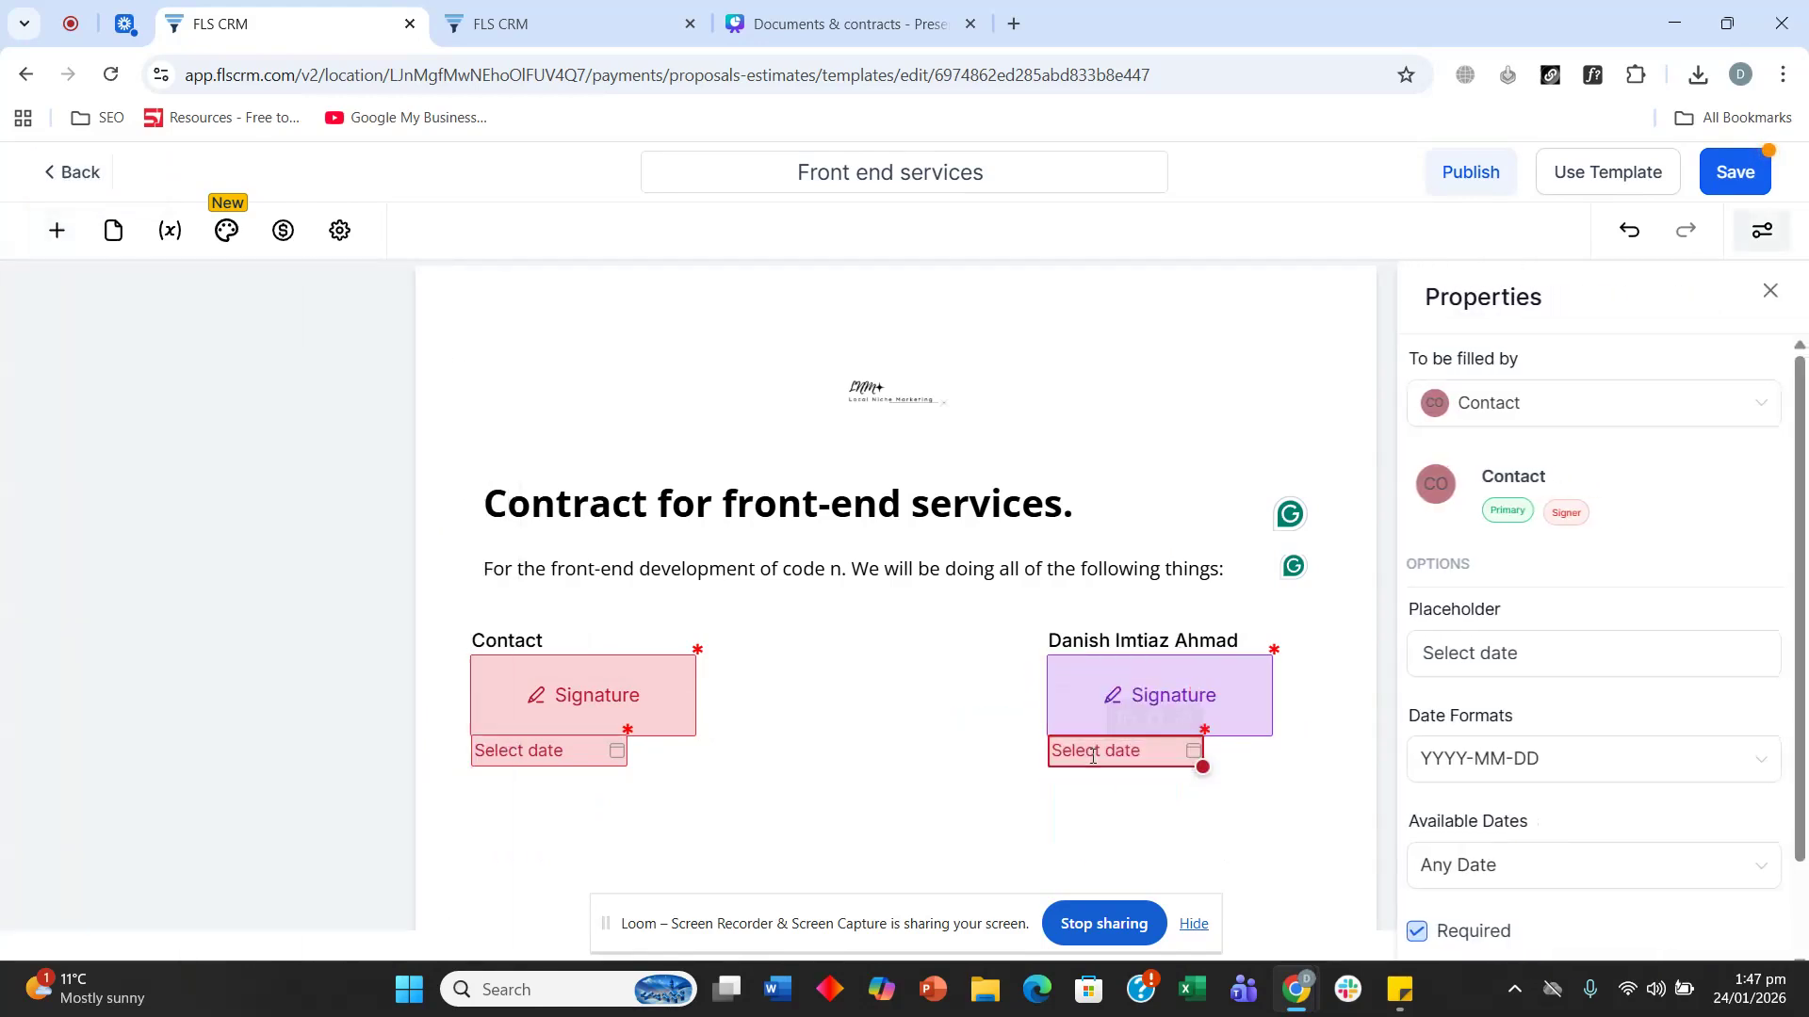
Step: Assign the date field under your own signature to your own user and deselect it
click(1562, 416)
click(1514, 529)
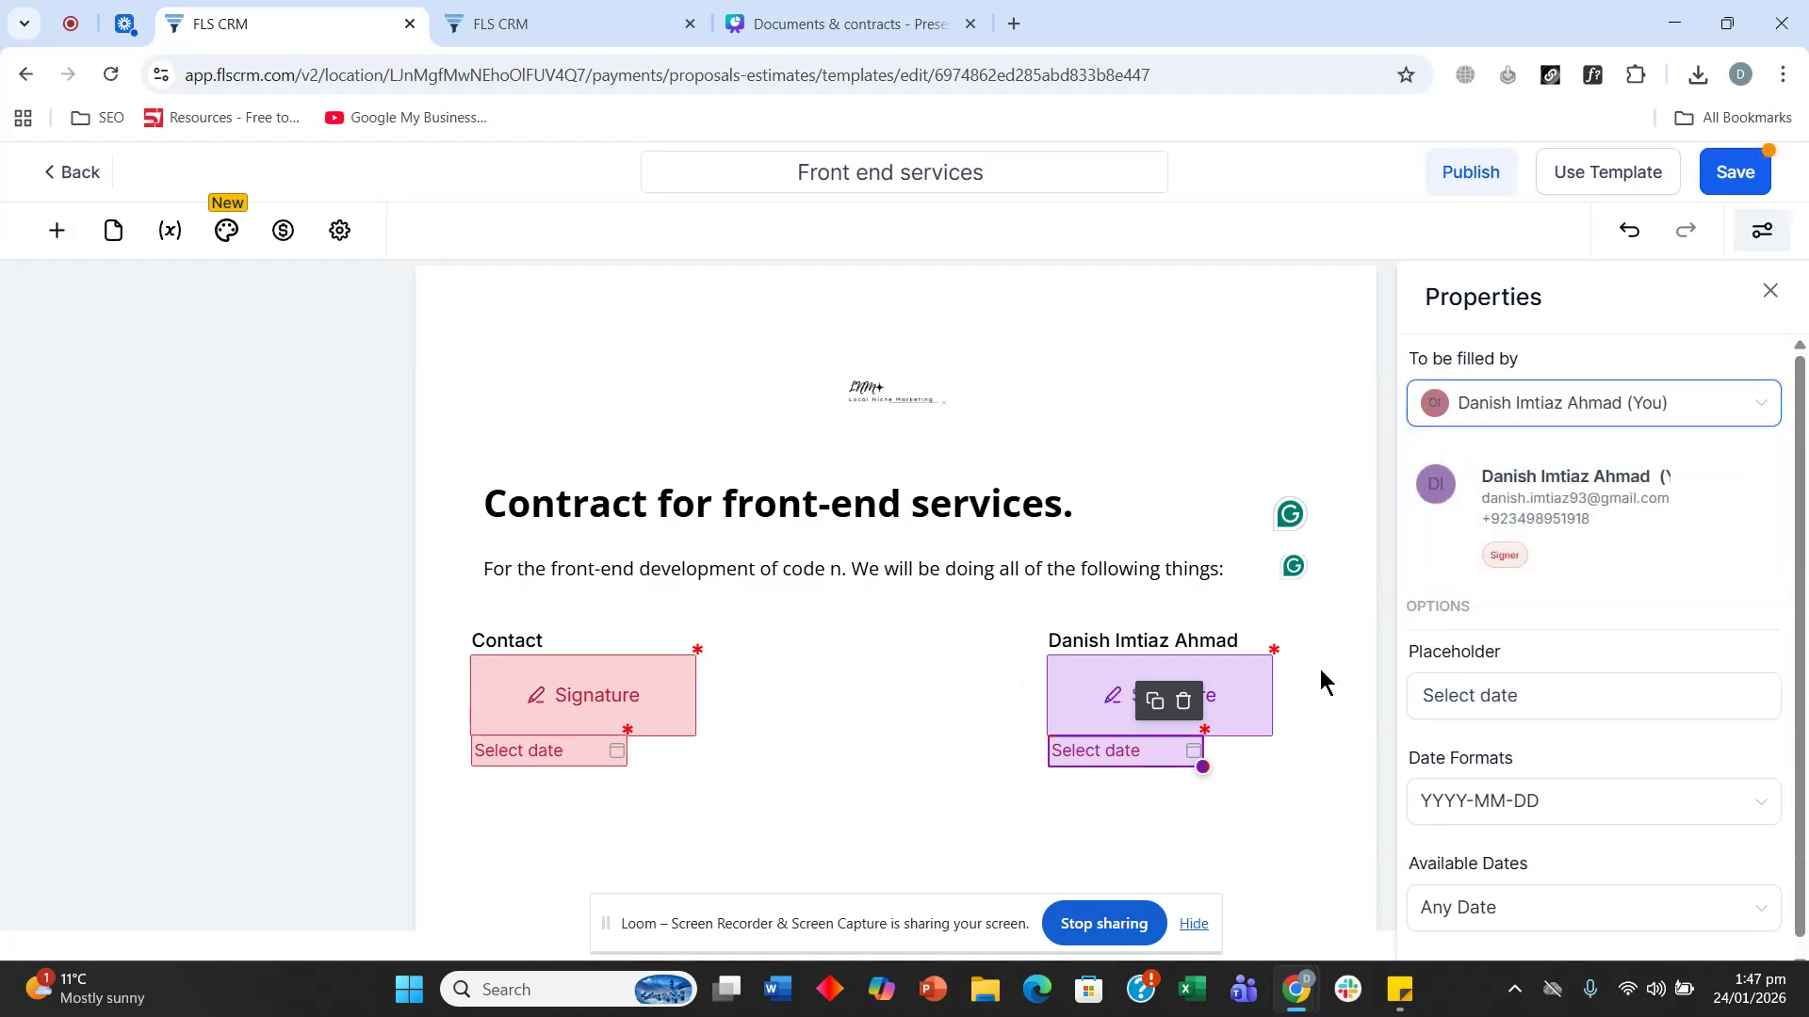
click(985, 670)
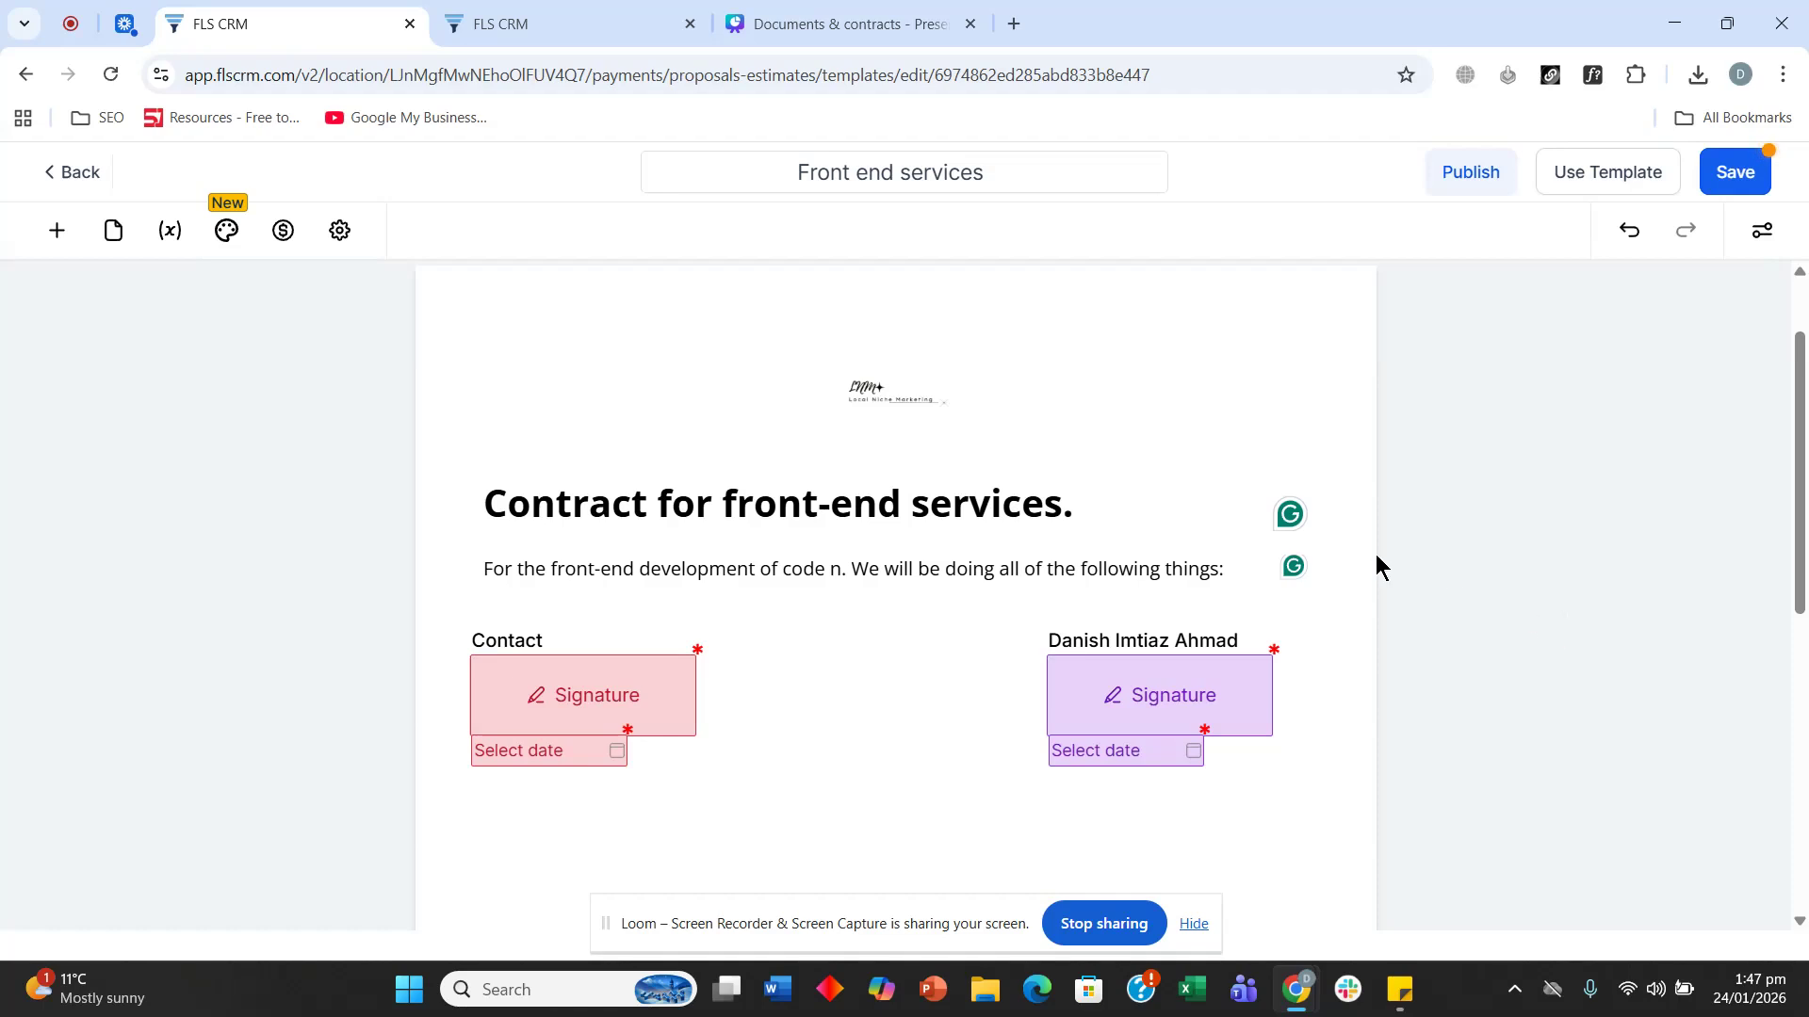
Step: Look over the finished contract page, save the template and dismiss the notification
scroll(895, 696, down, 4)
scroll(892, 682, up, 5)
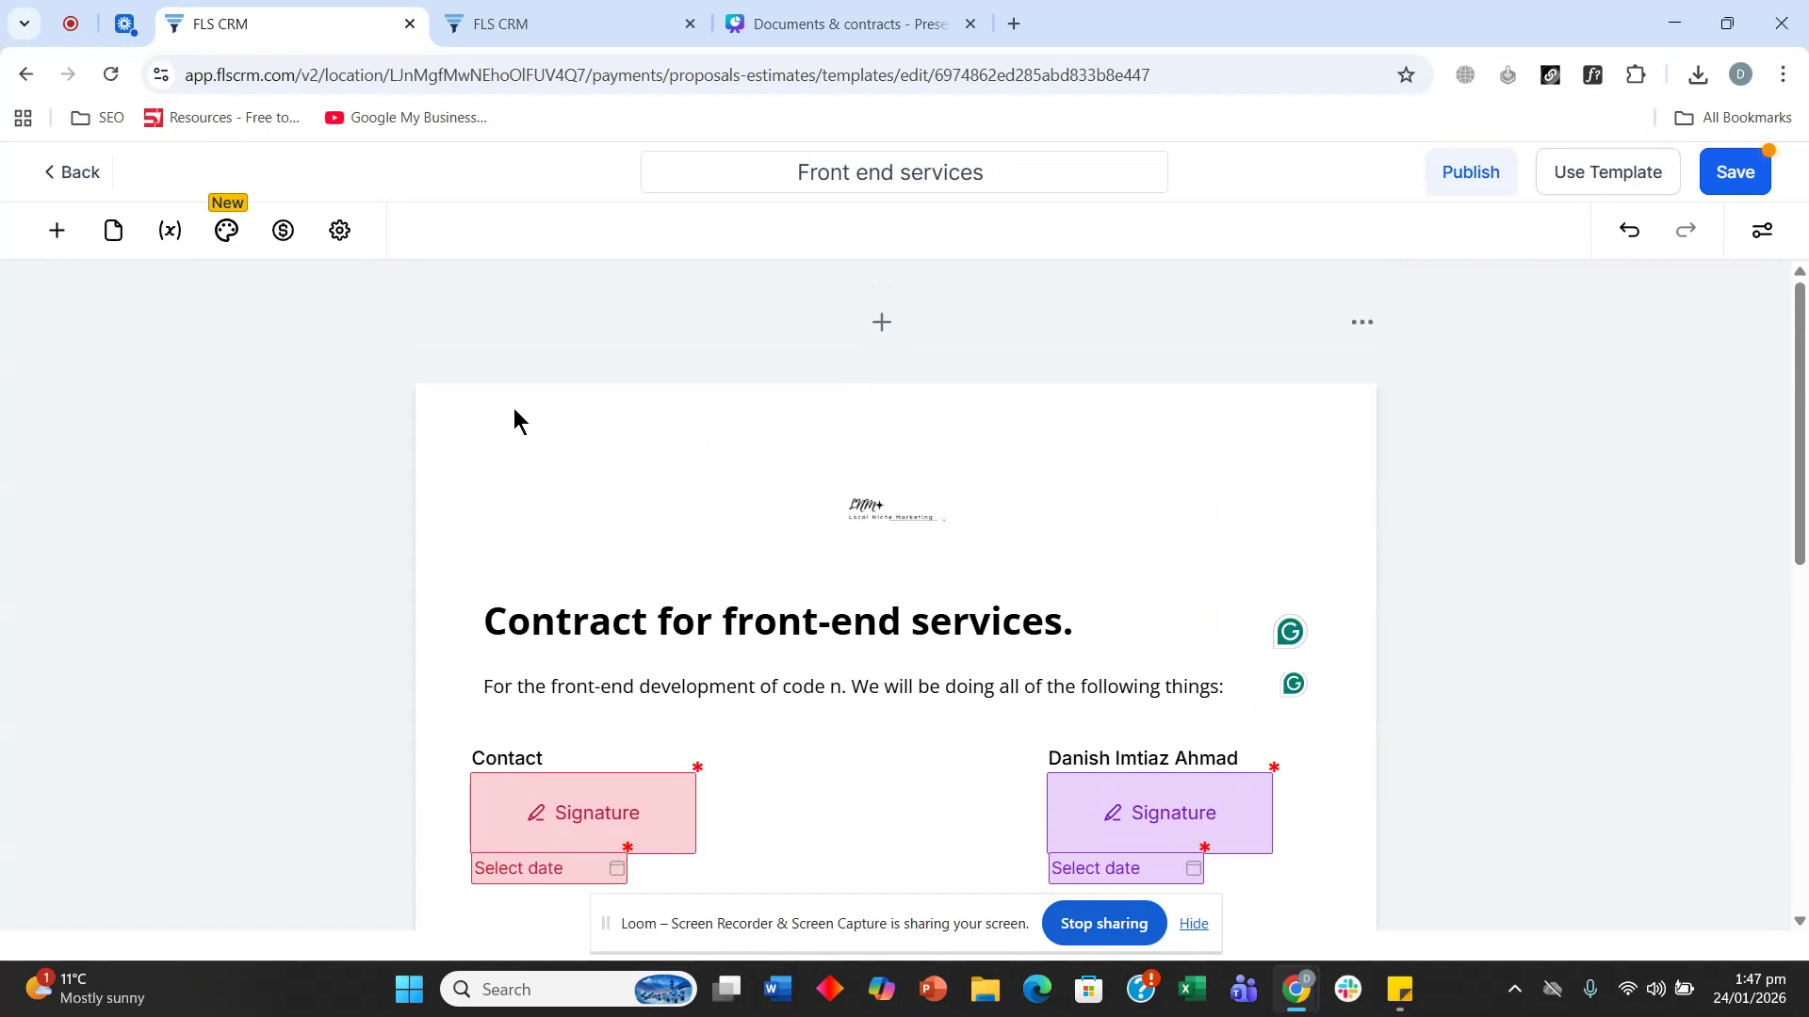
scroll(515, 415, down, 8)
scroll(698, 639, up, 4)
scroll(712, 645, up, 4)
click(1741, 184)
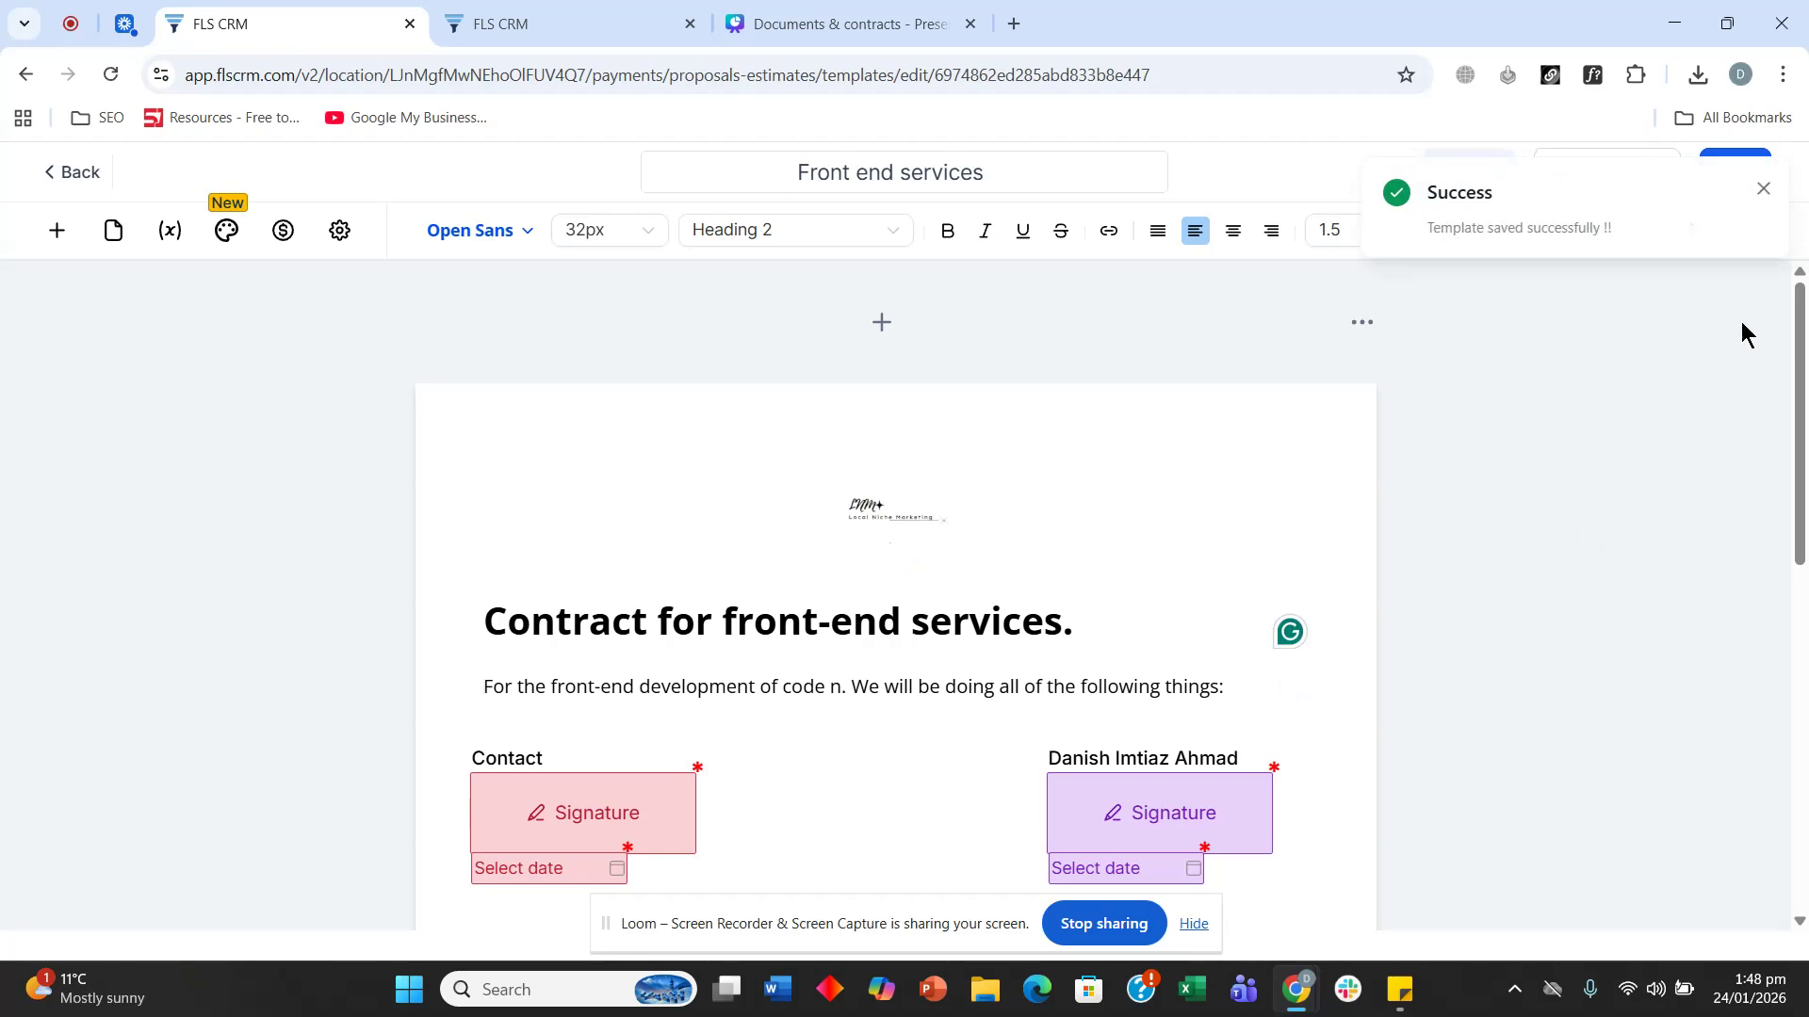
click(1763, 190)
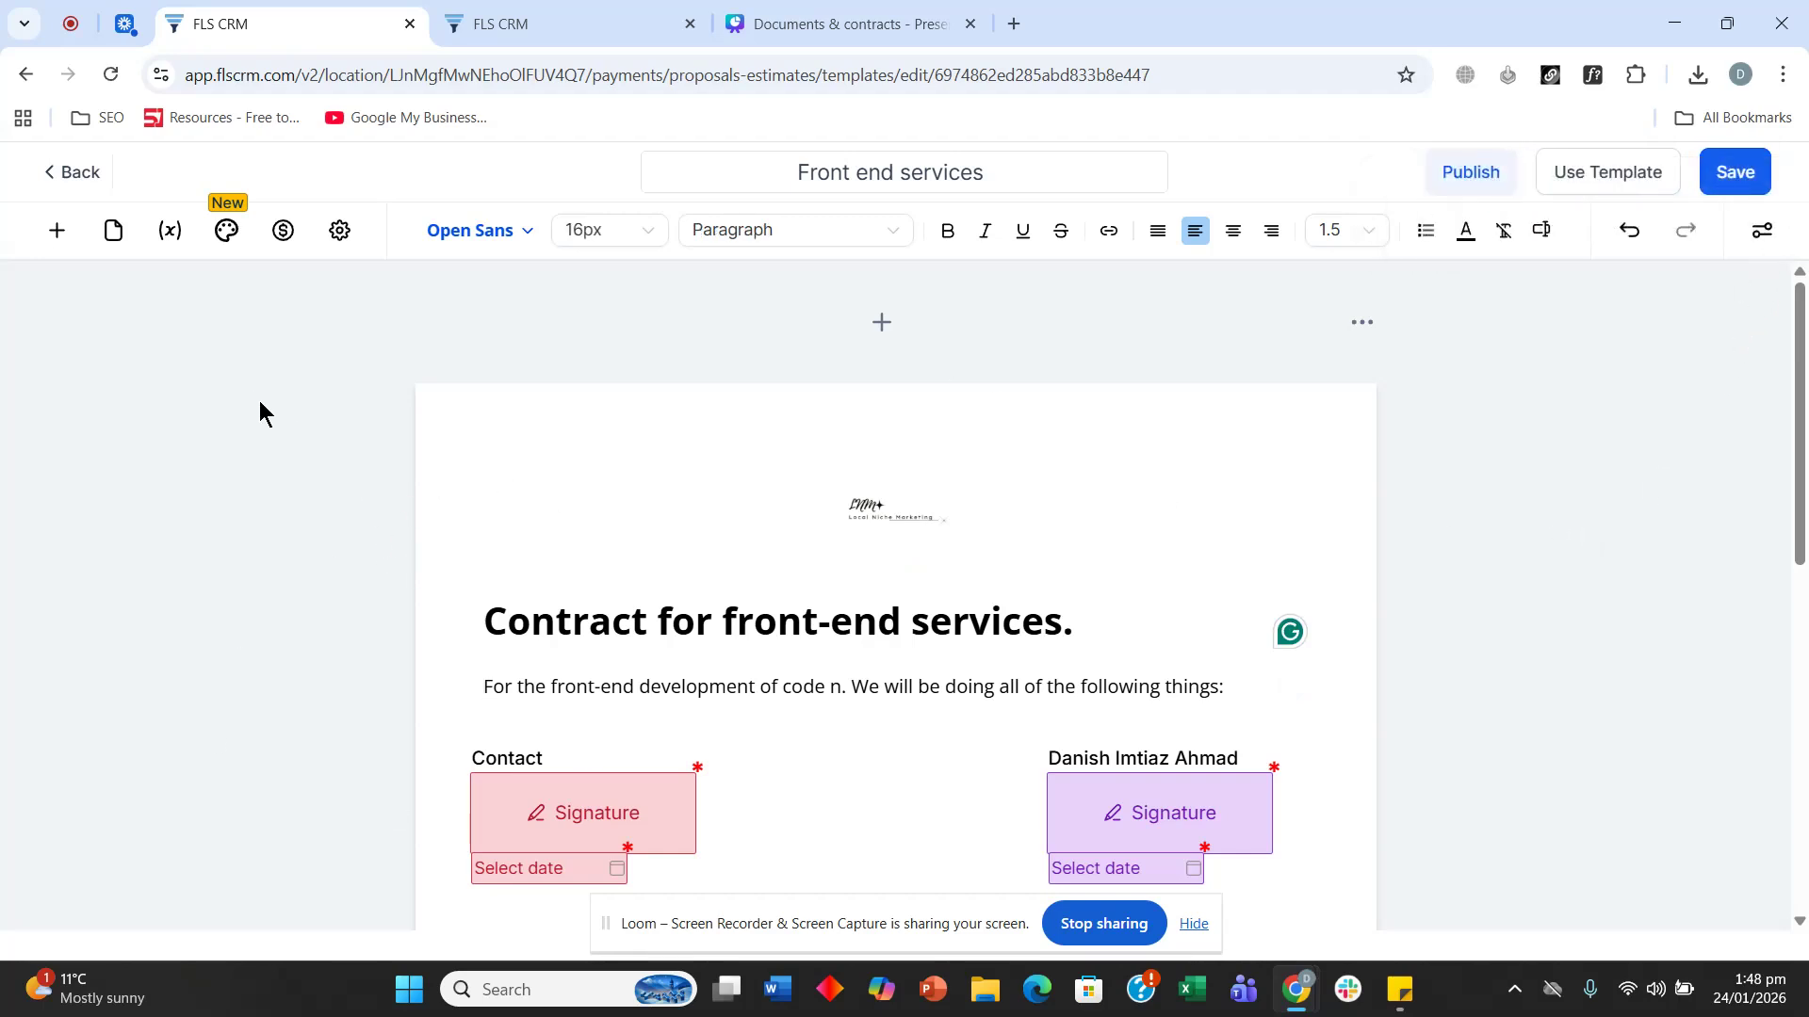
Step: Leave the contract template, start a new product in the Payments product catalogue and title it "Front end"
click(66, 172)
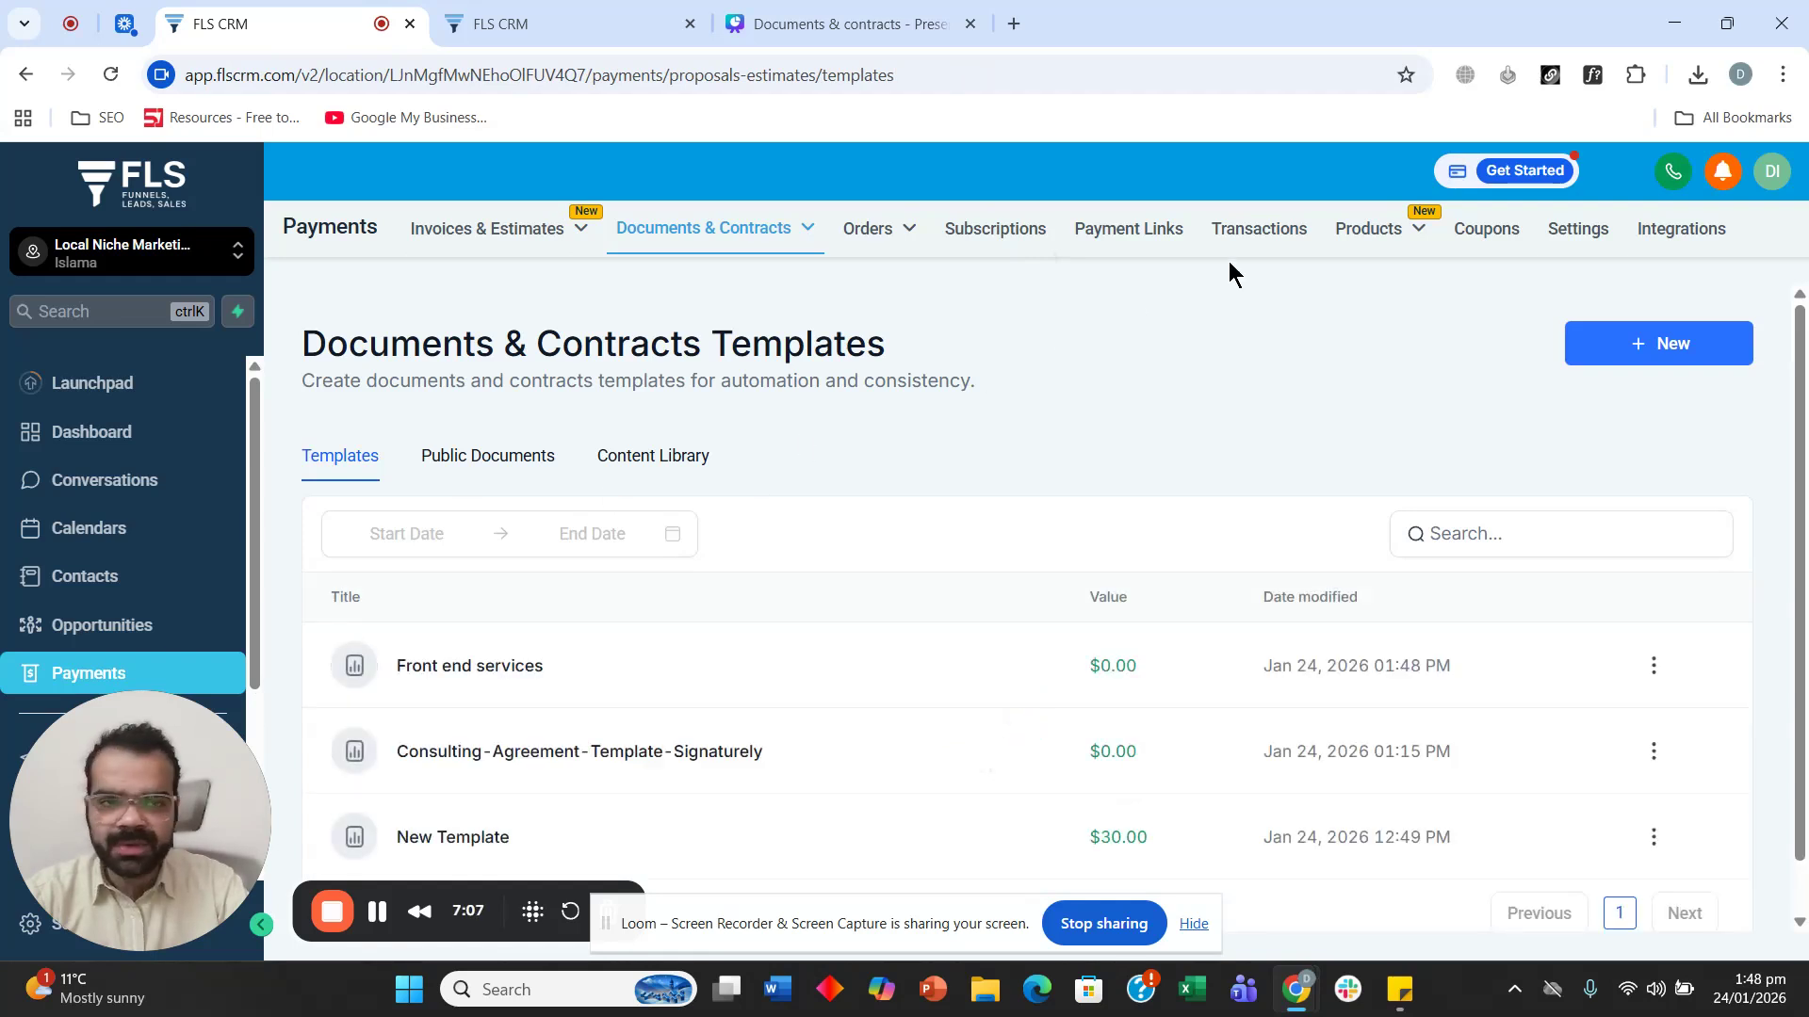
mouse_move(1352, 268)
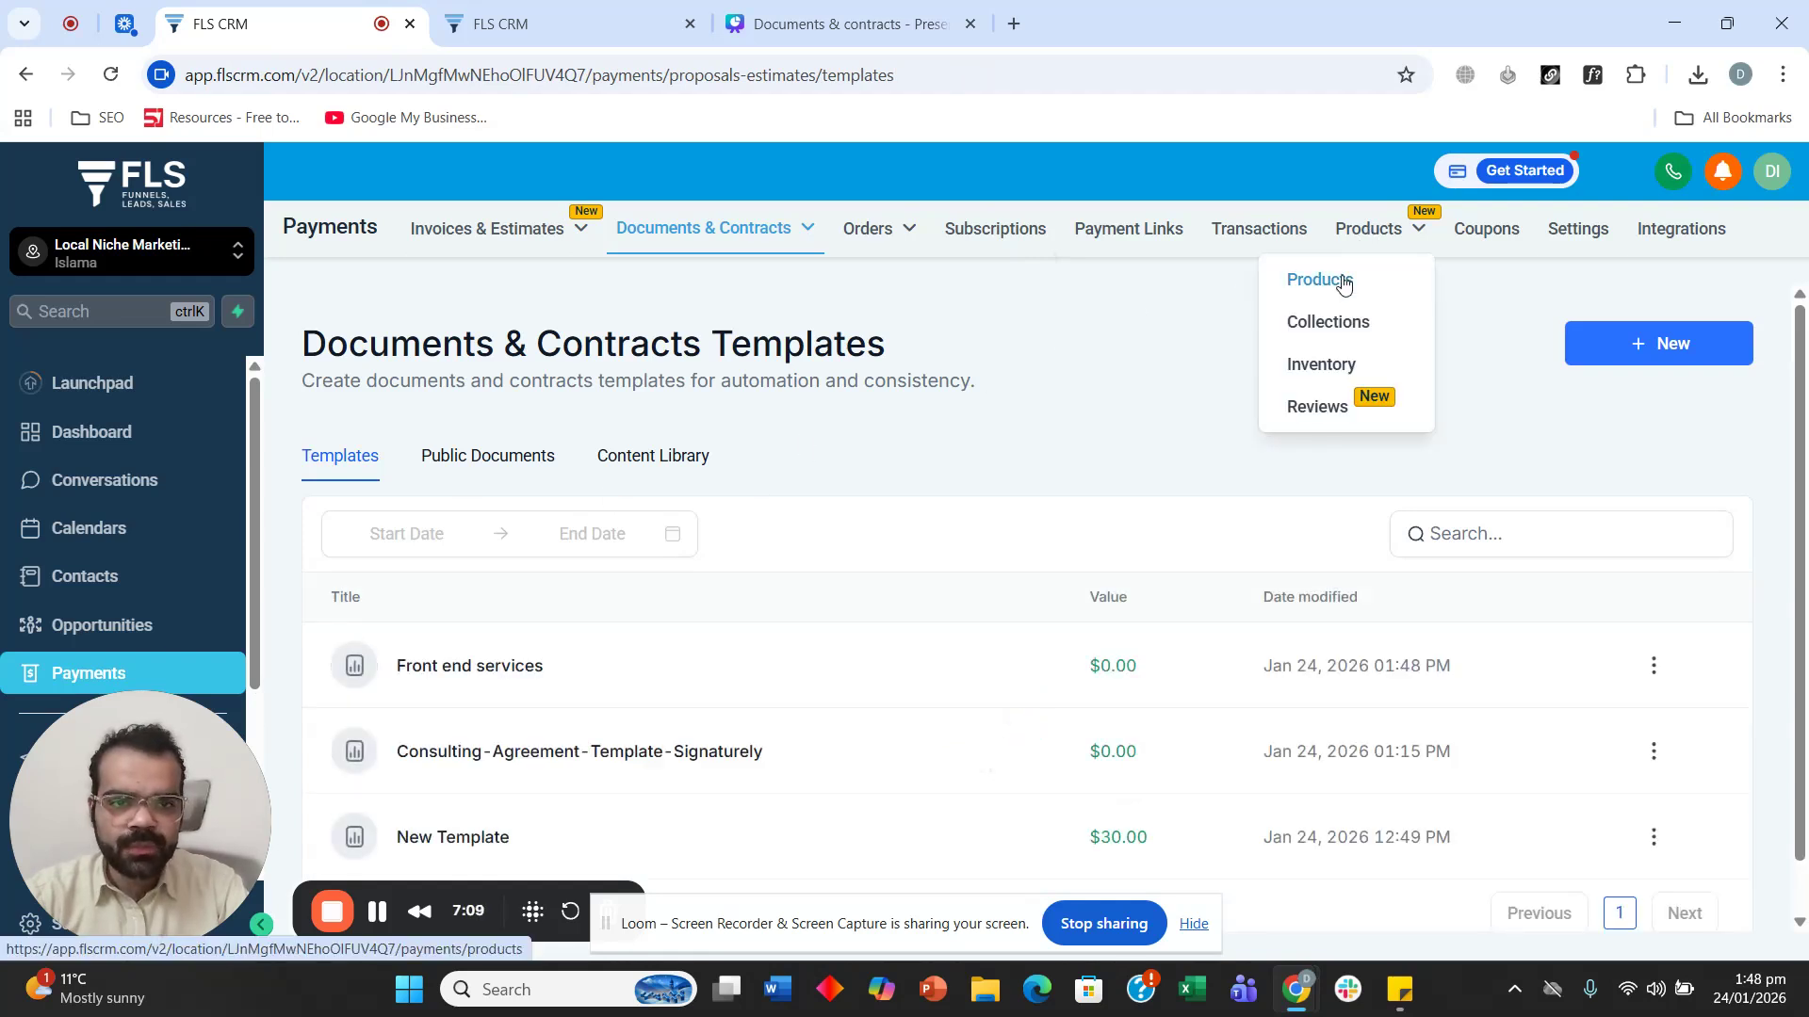
click(1343, 282)
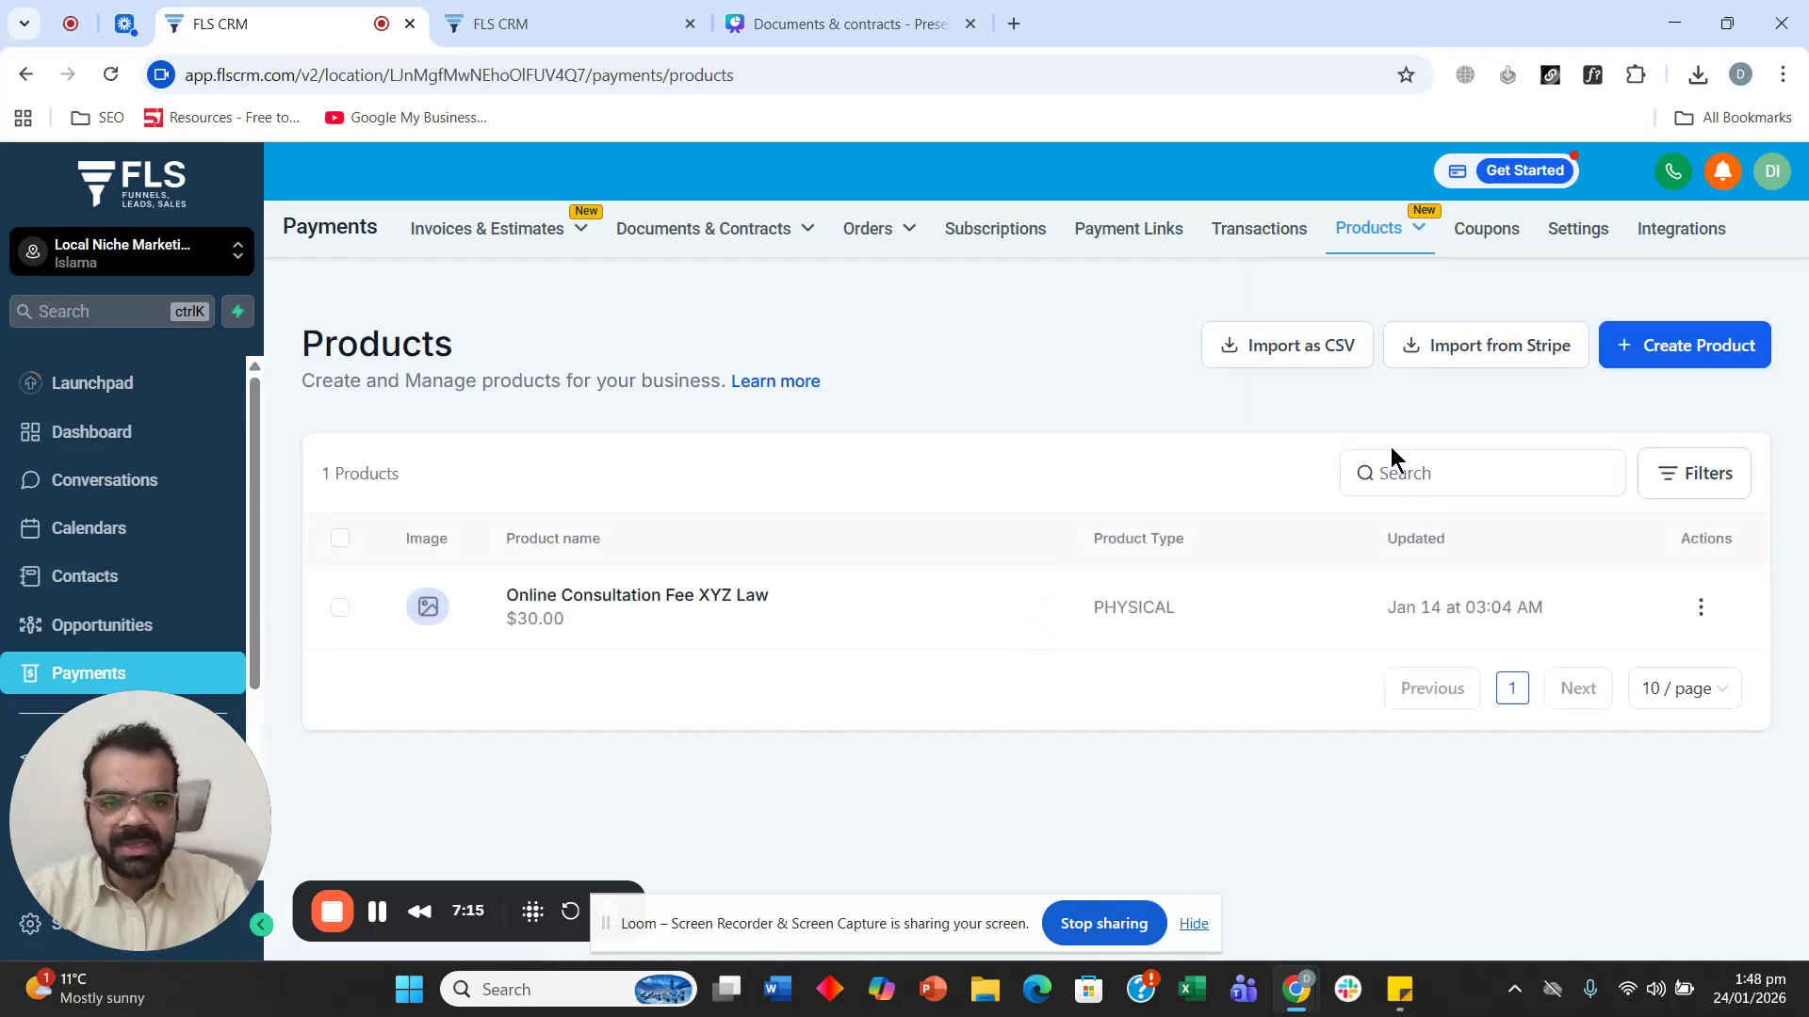
click(1742, 351)
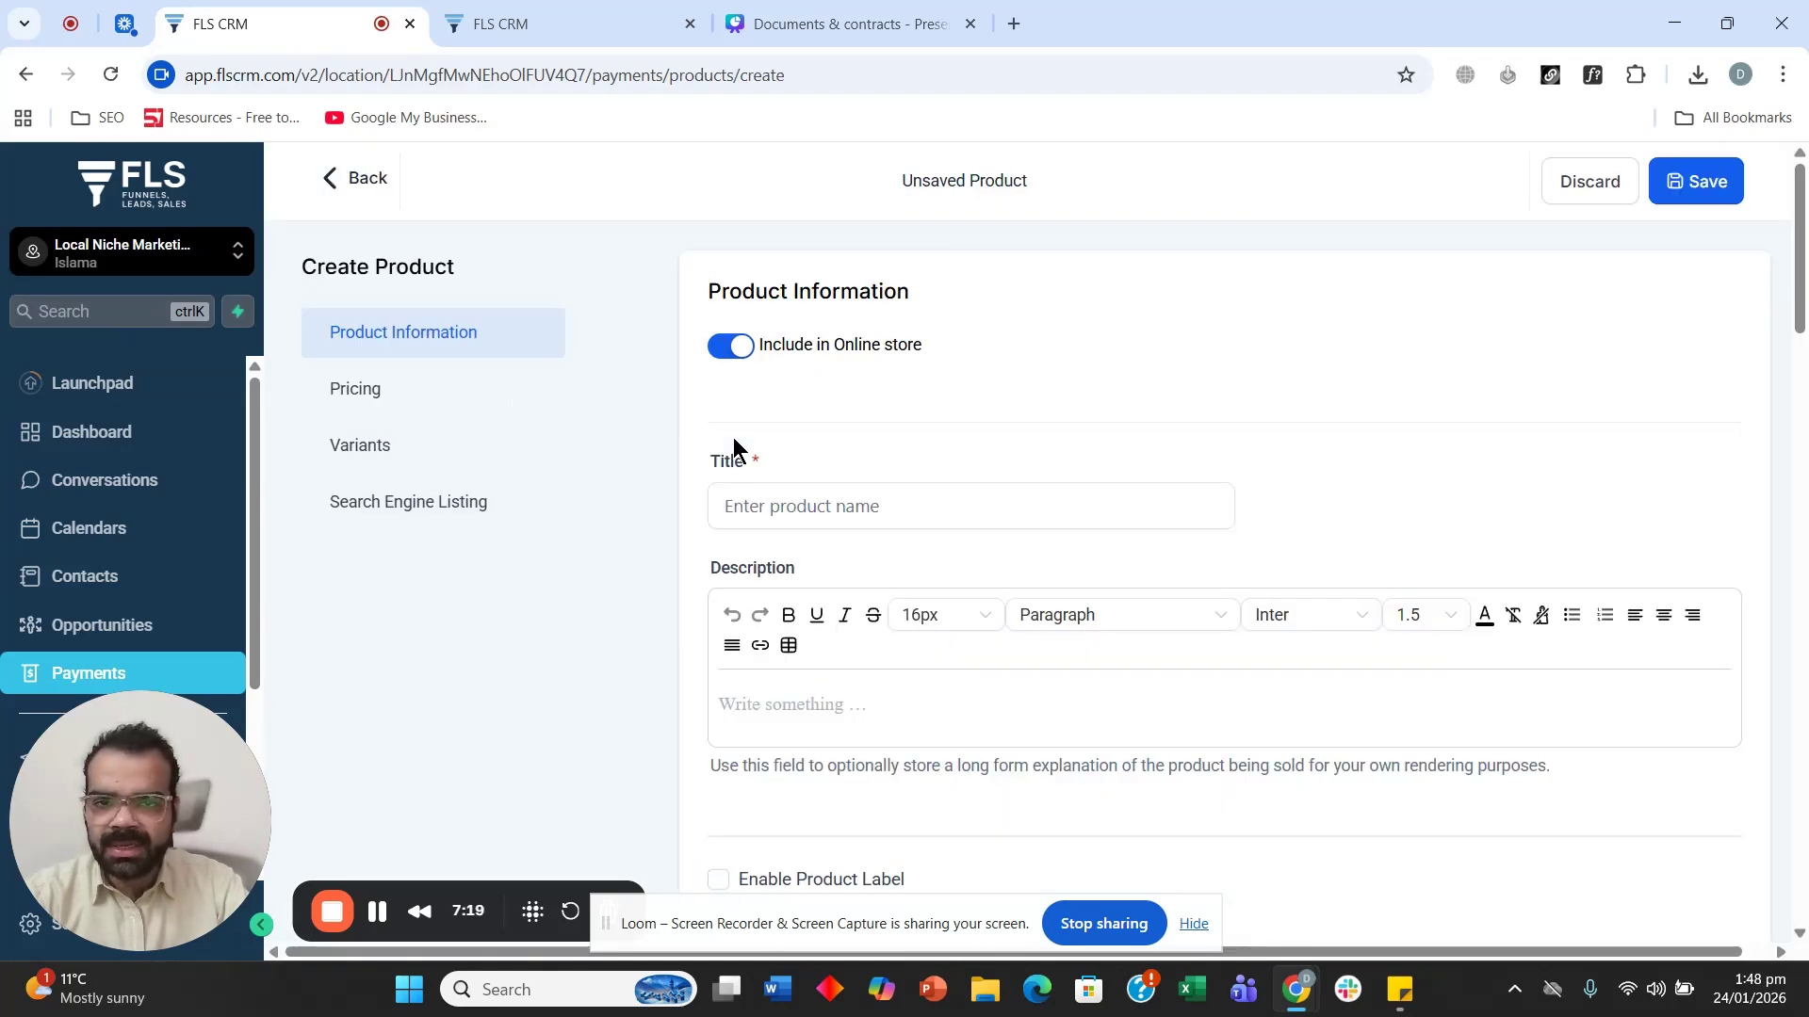
click(768, 506)
text(Front End)
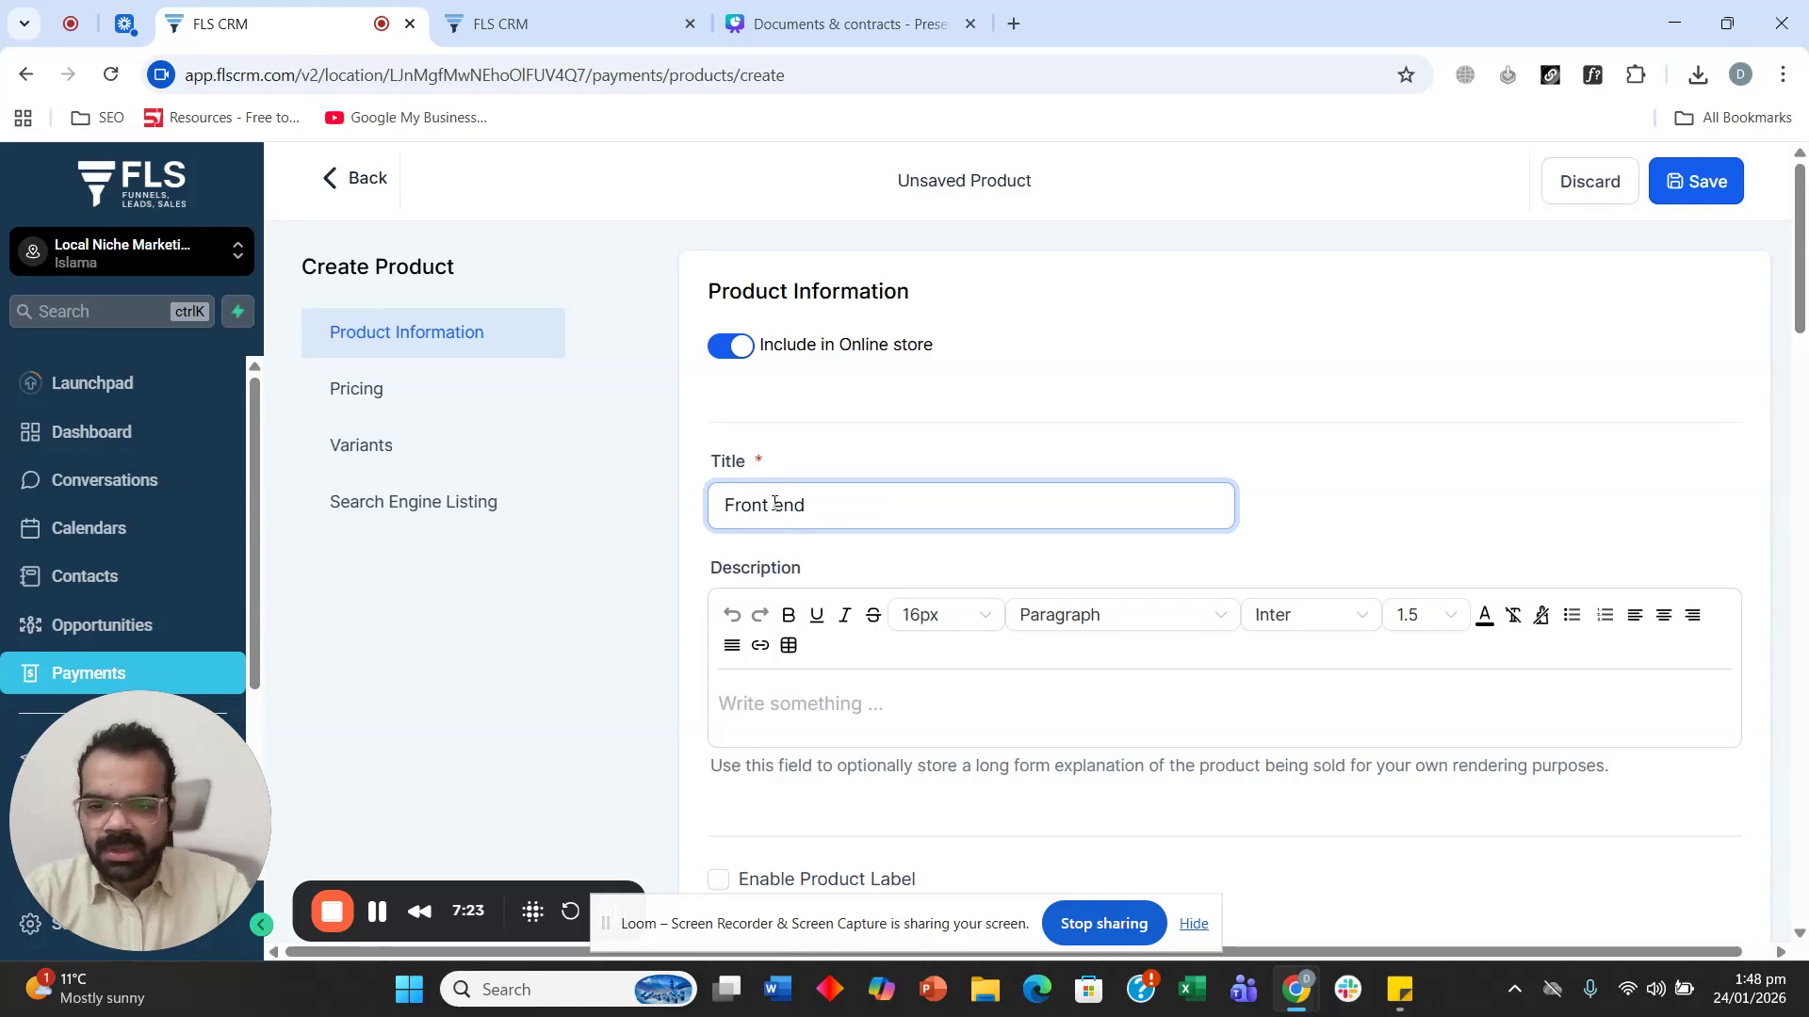
Step: Set the new product's one-time price to 2000 USD
scroll(773, 511, down, 10)
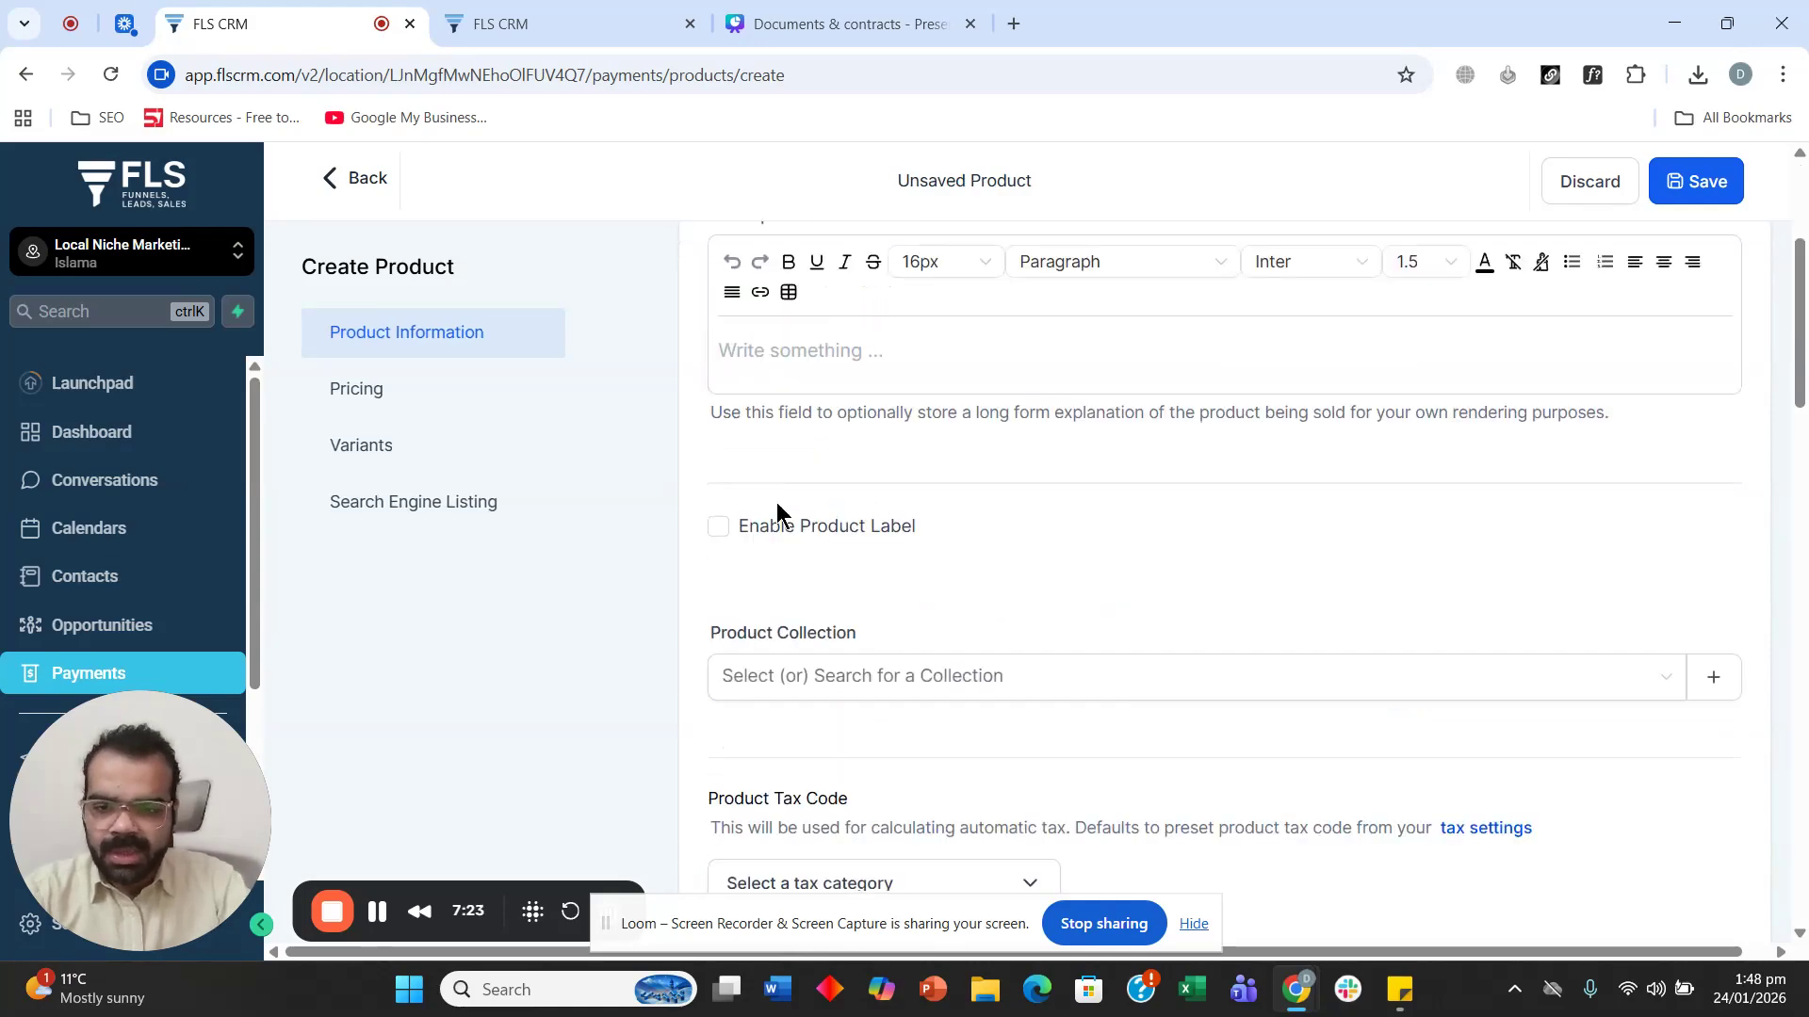
scroll(778, 512, down, 8)
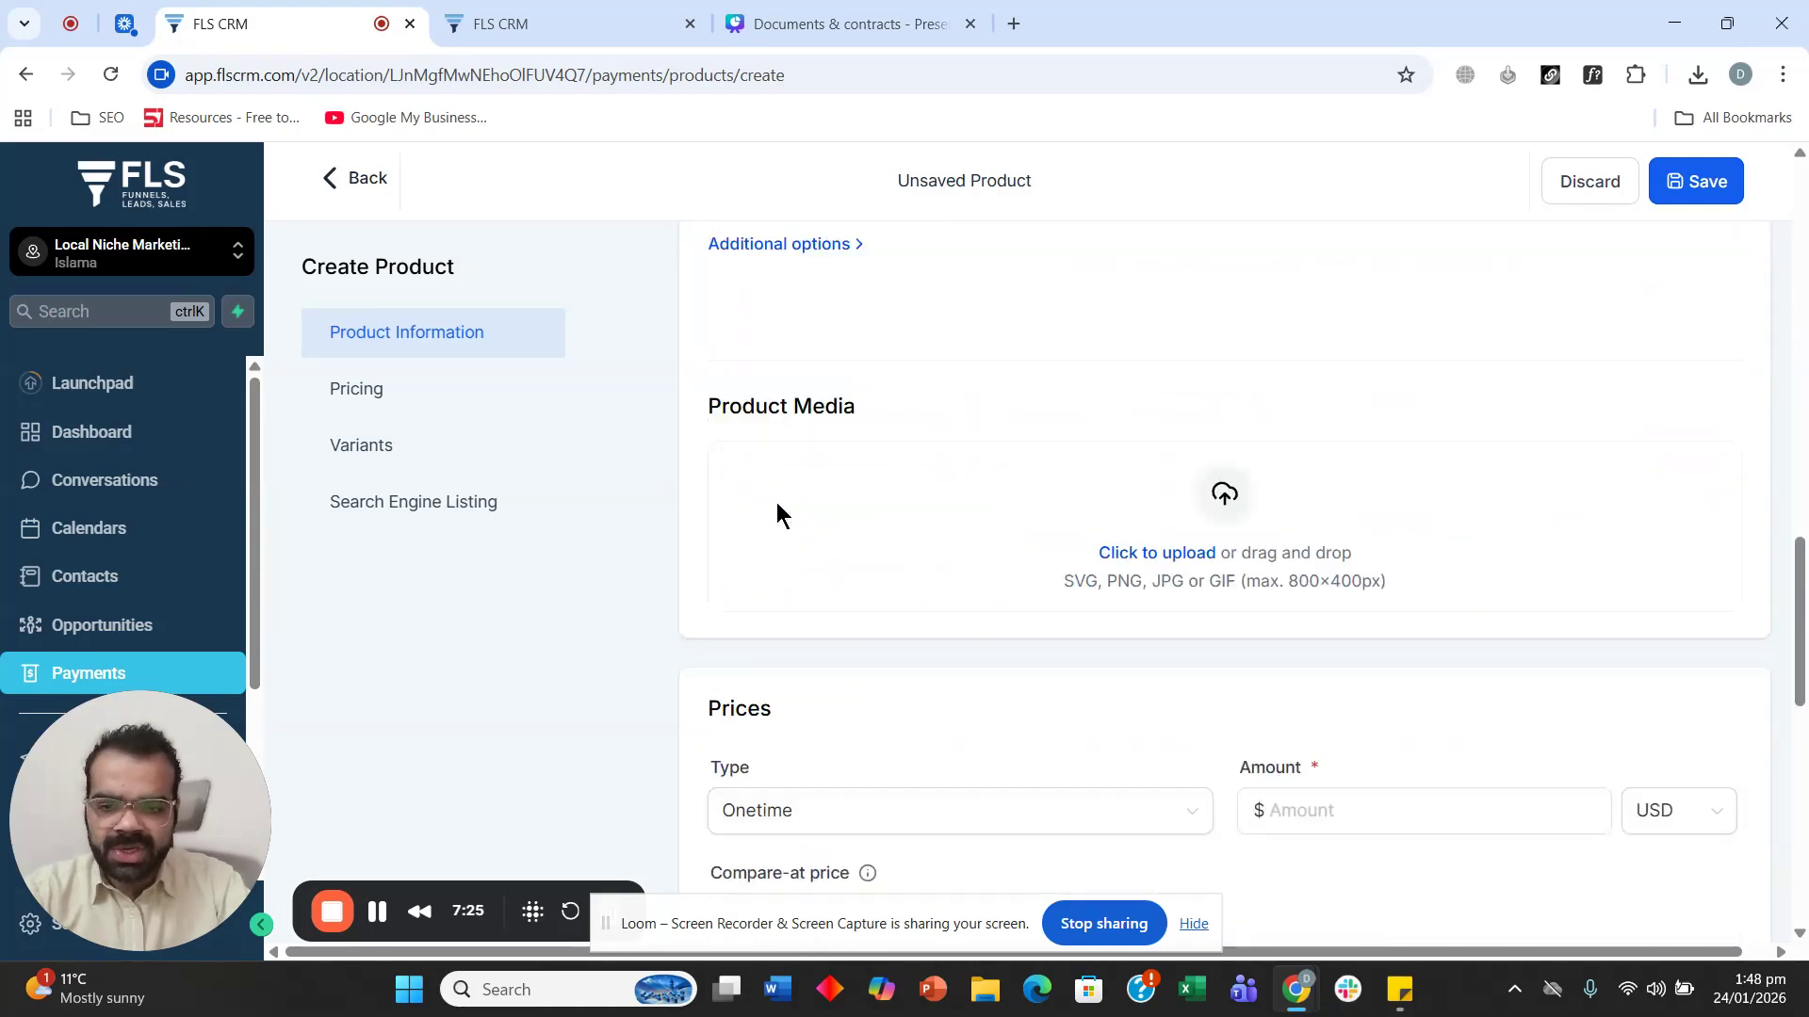
scroll(924, 546, down, 2)
click(1262, 575)
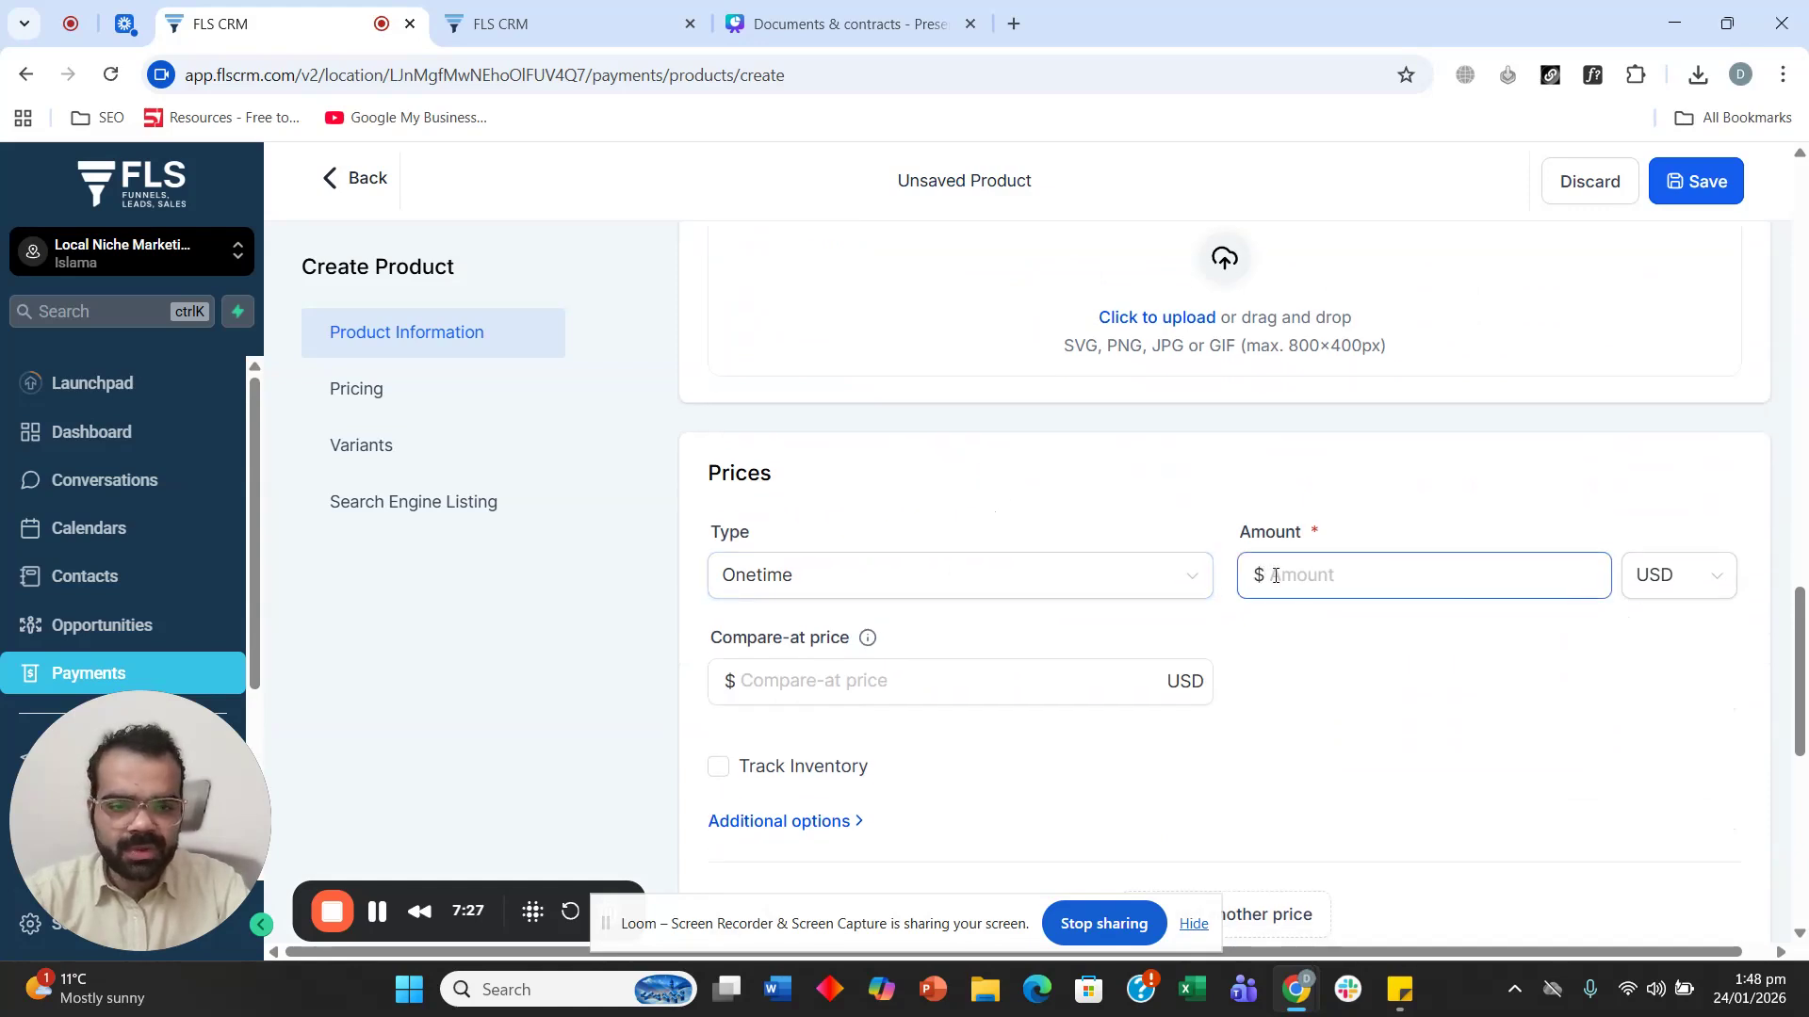
text(1000)
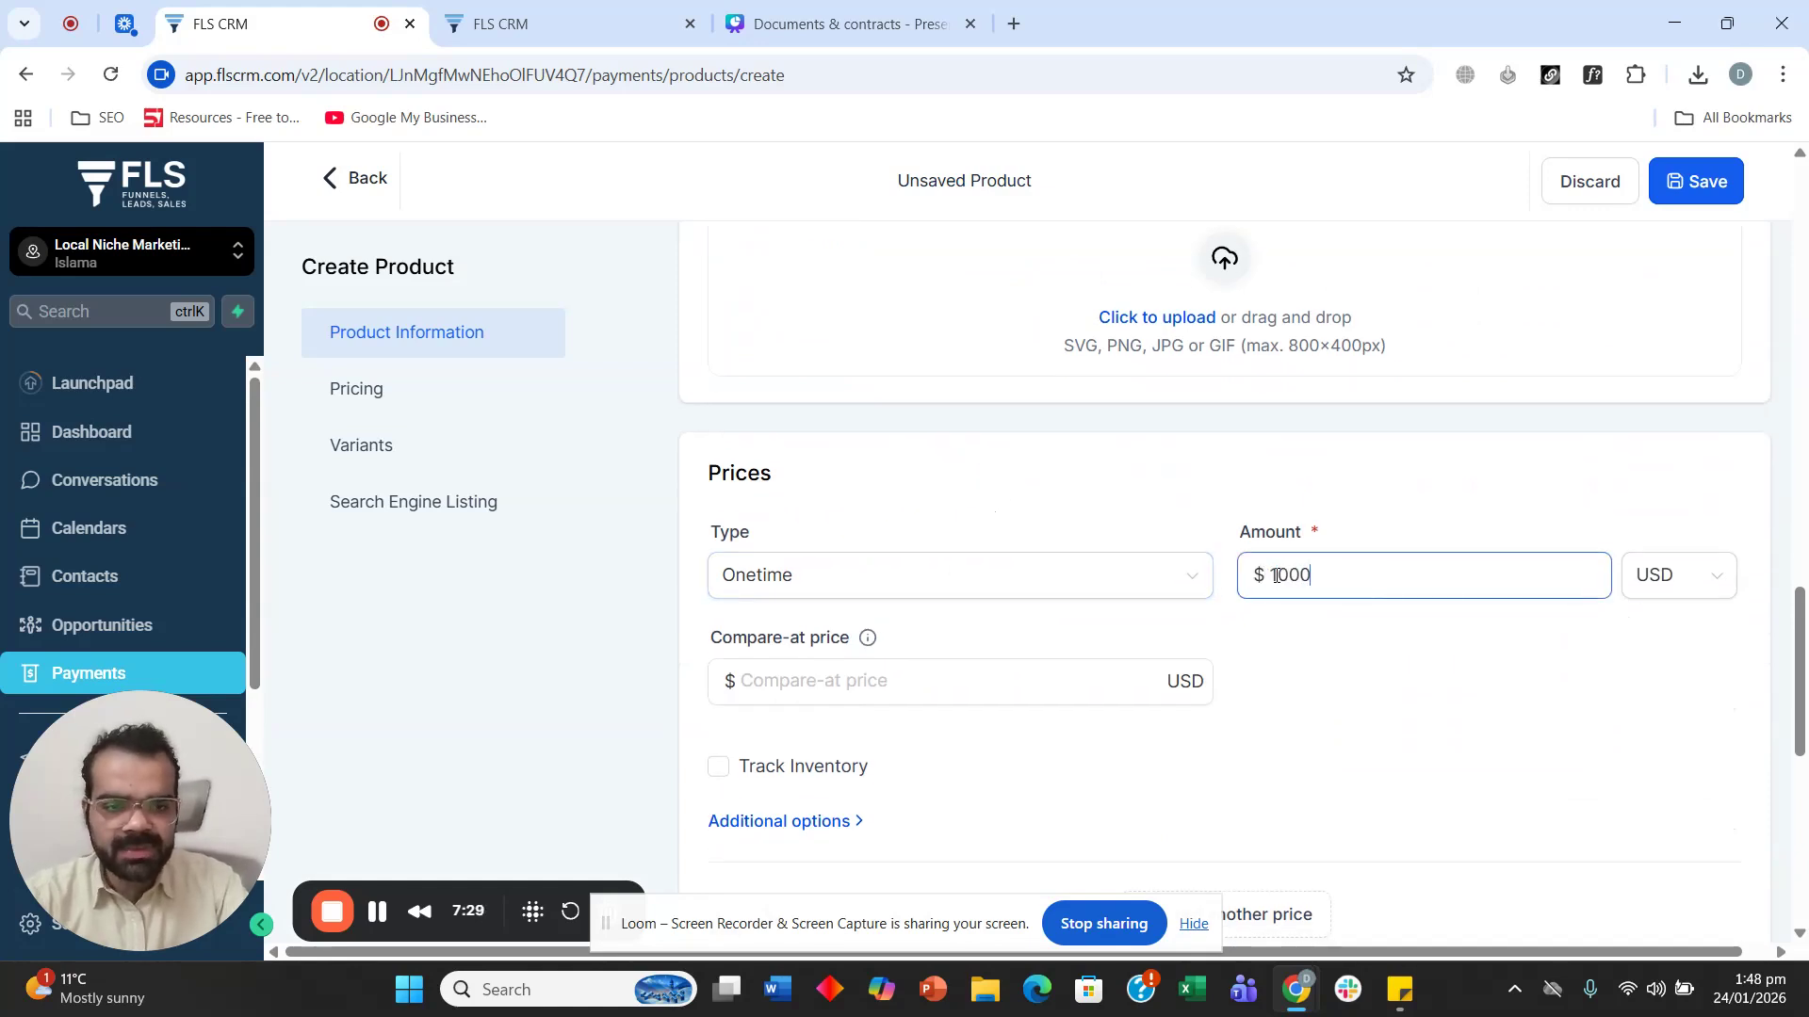
double_click(1276, 576)
text(2000)
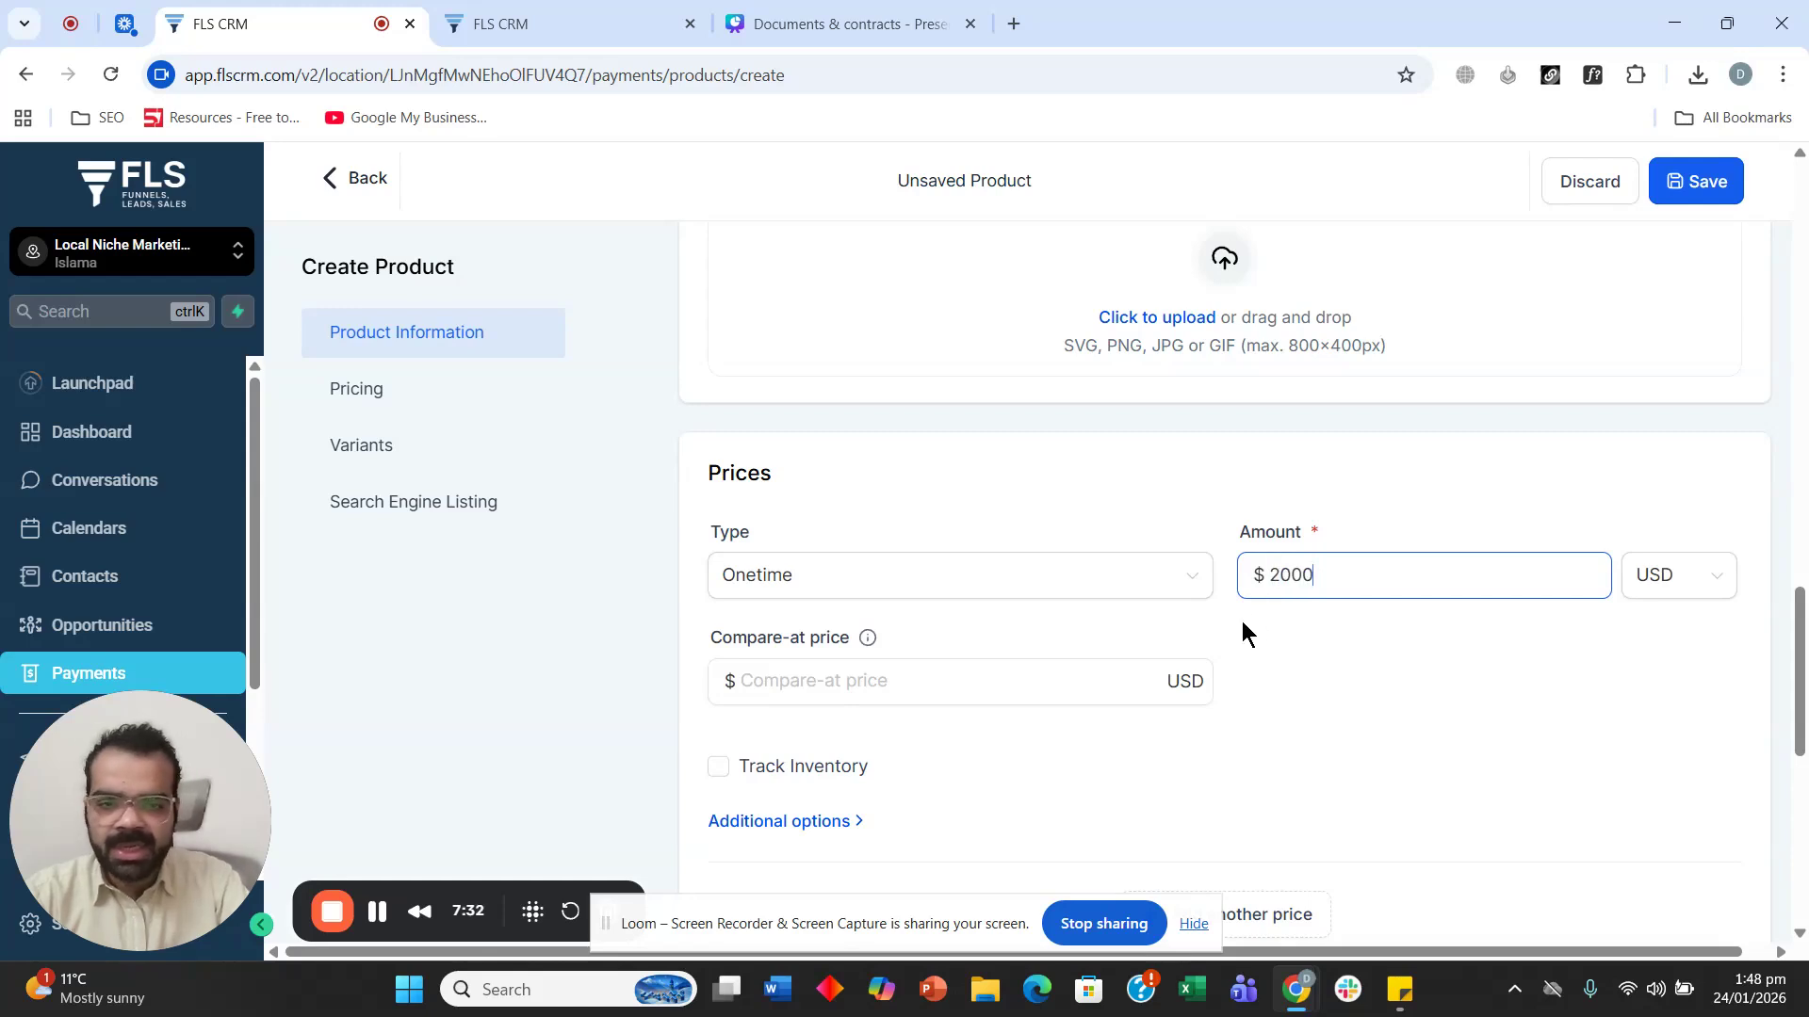
Step: Save the Front end product and return to the product list
click(1651, 196)
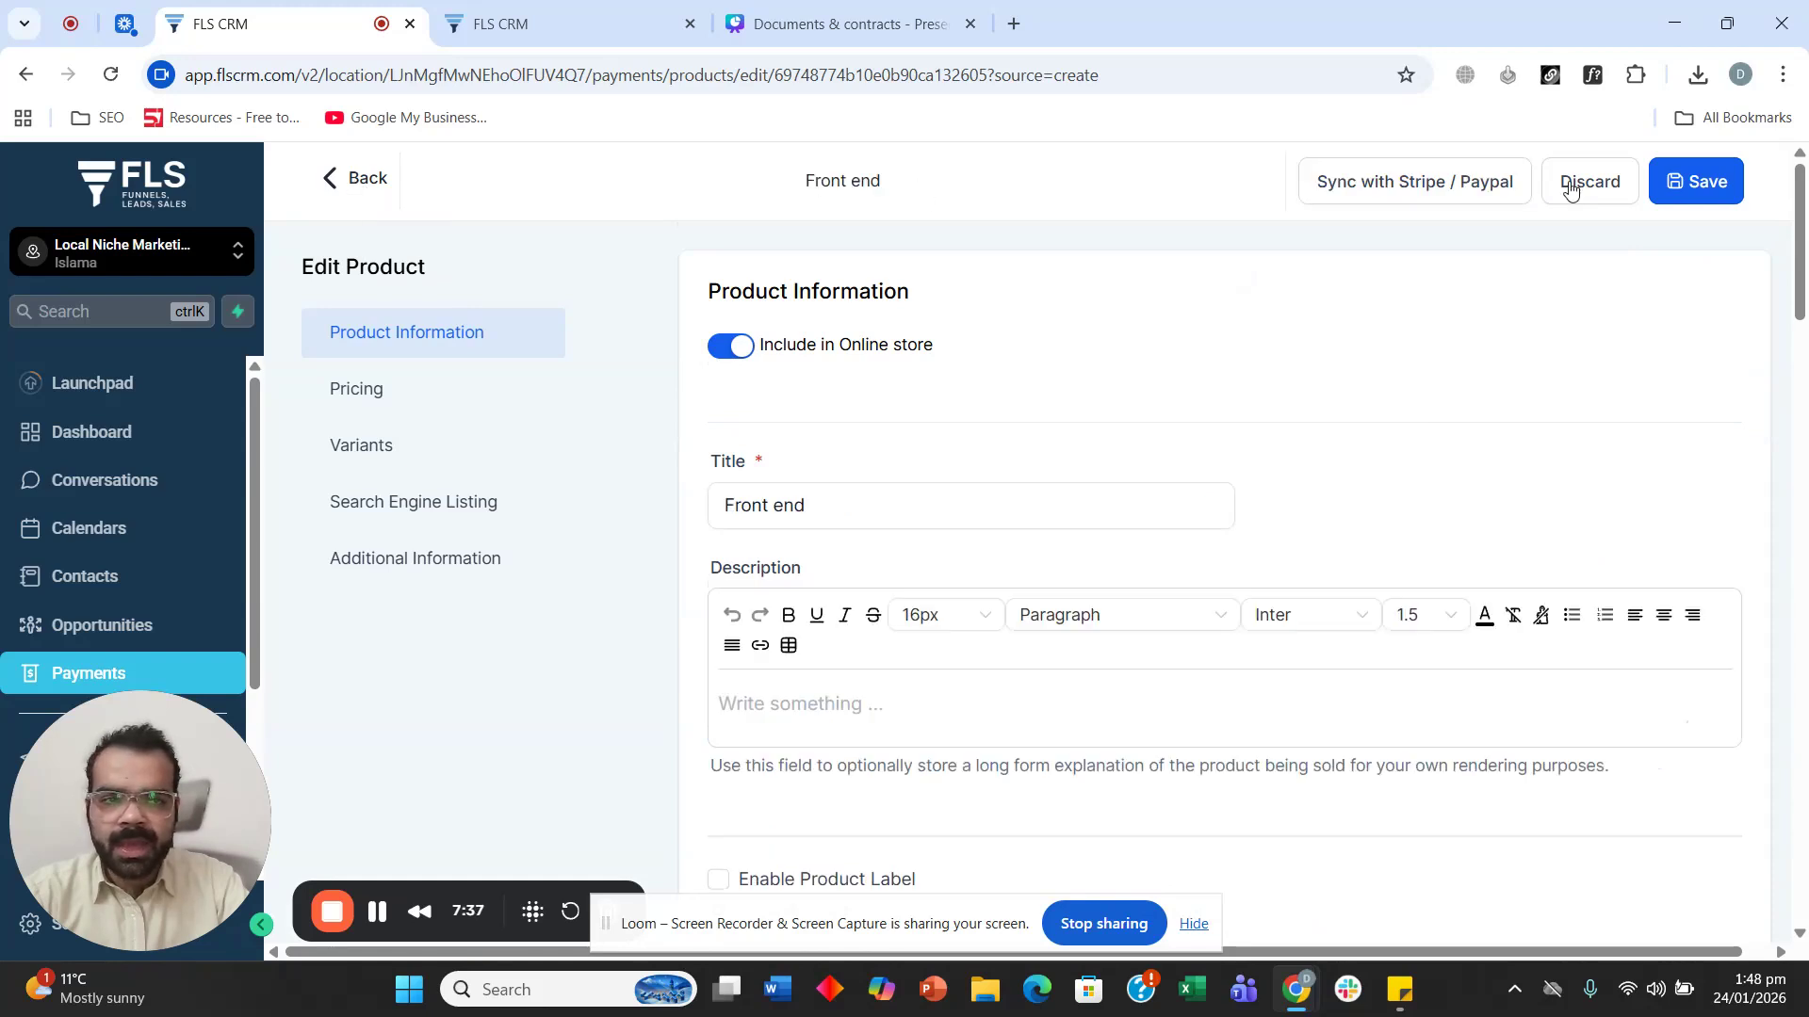
click(1695, 181)
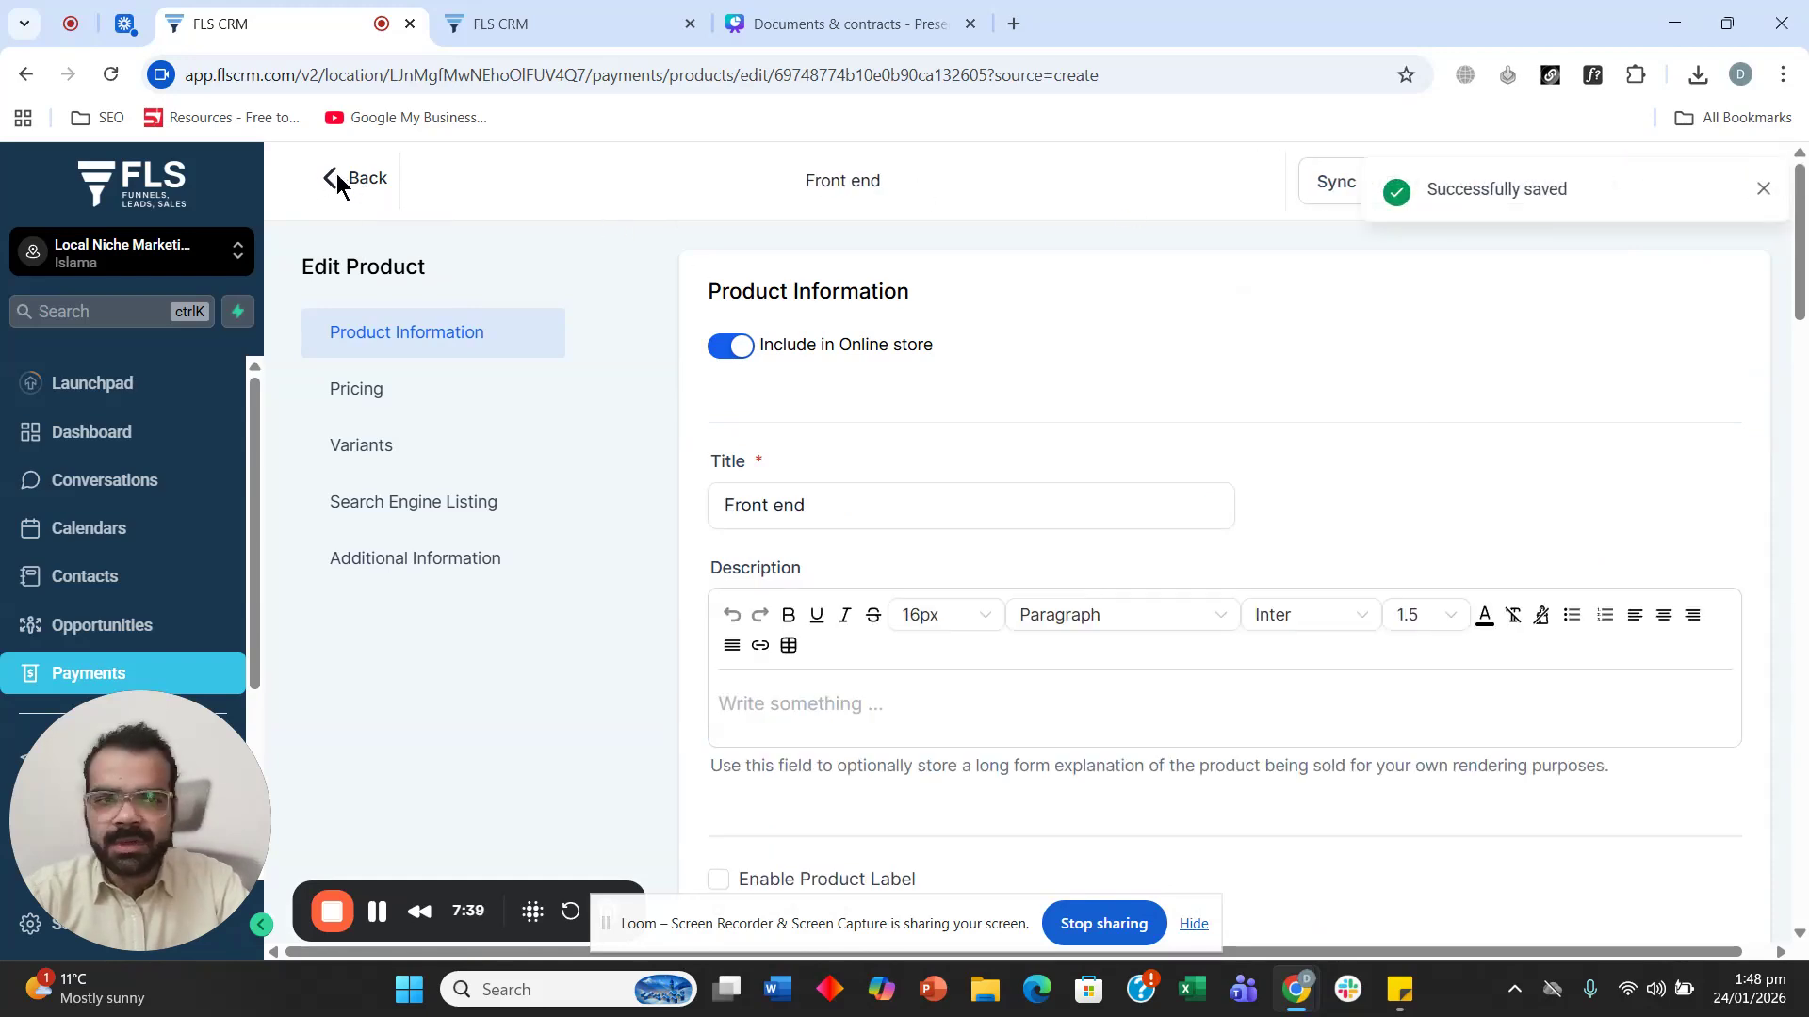
click(335, 181)
Step: Start a new invoice template and name it "Front end service"
mouse_move(549, 232)
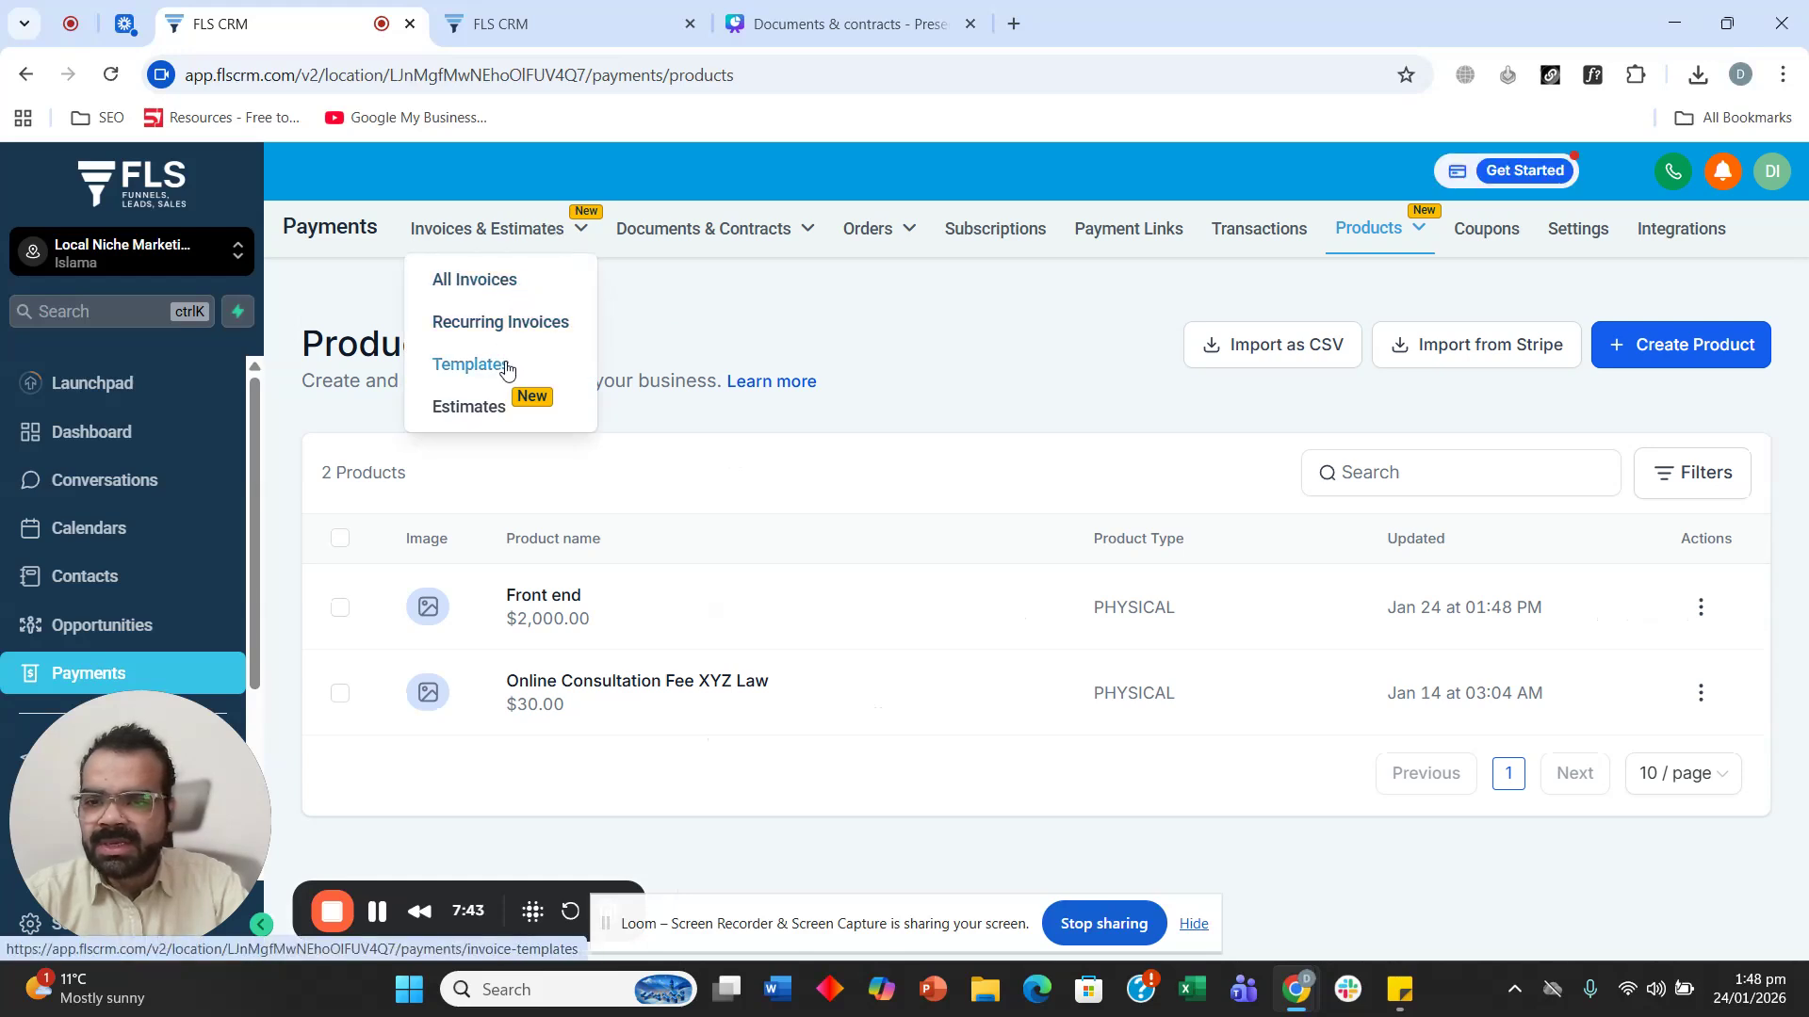
click(507, 368)
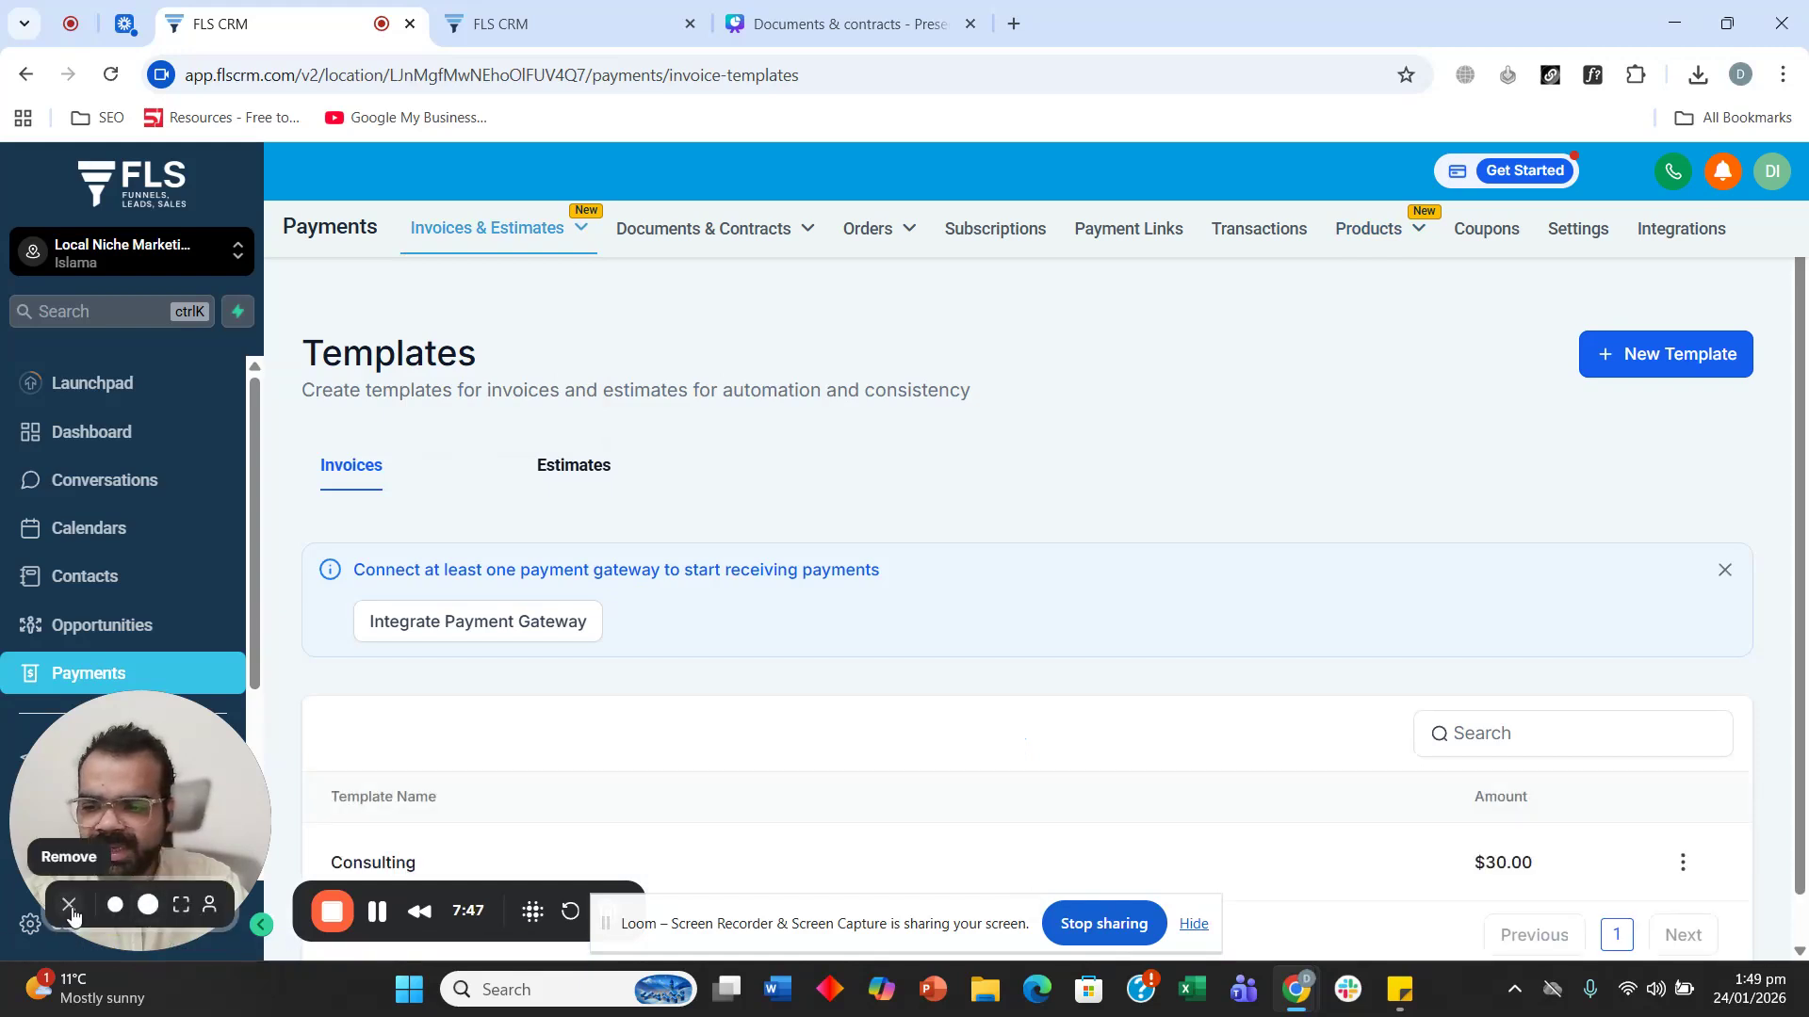
click(68, 906)
scroll(925, 433, down, 1)
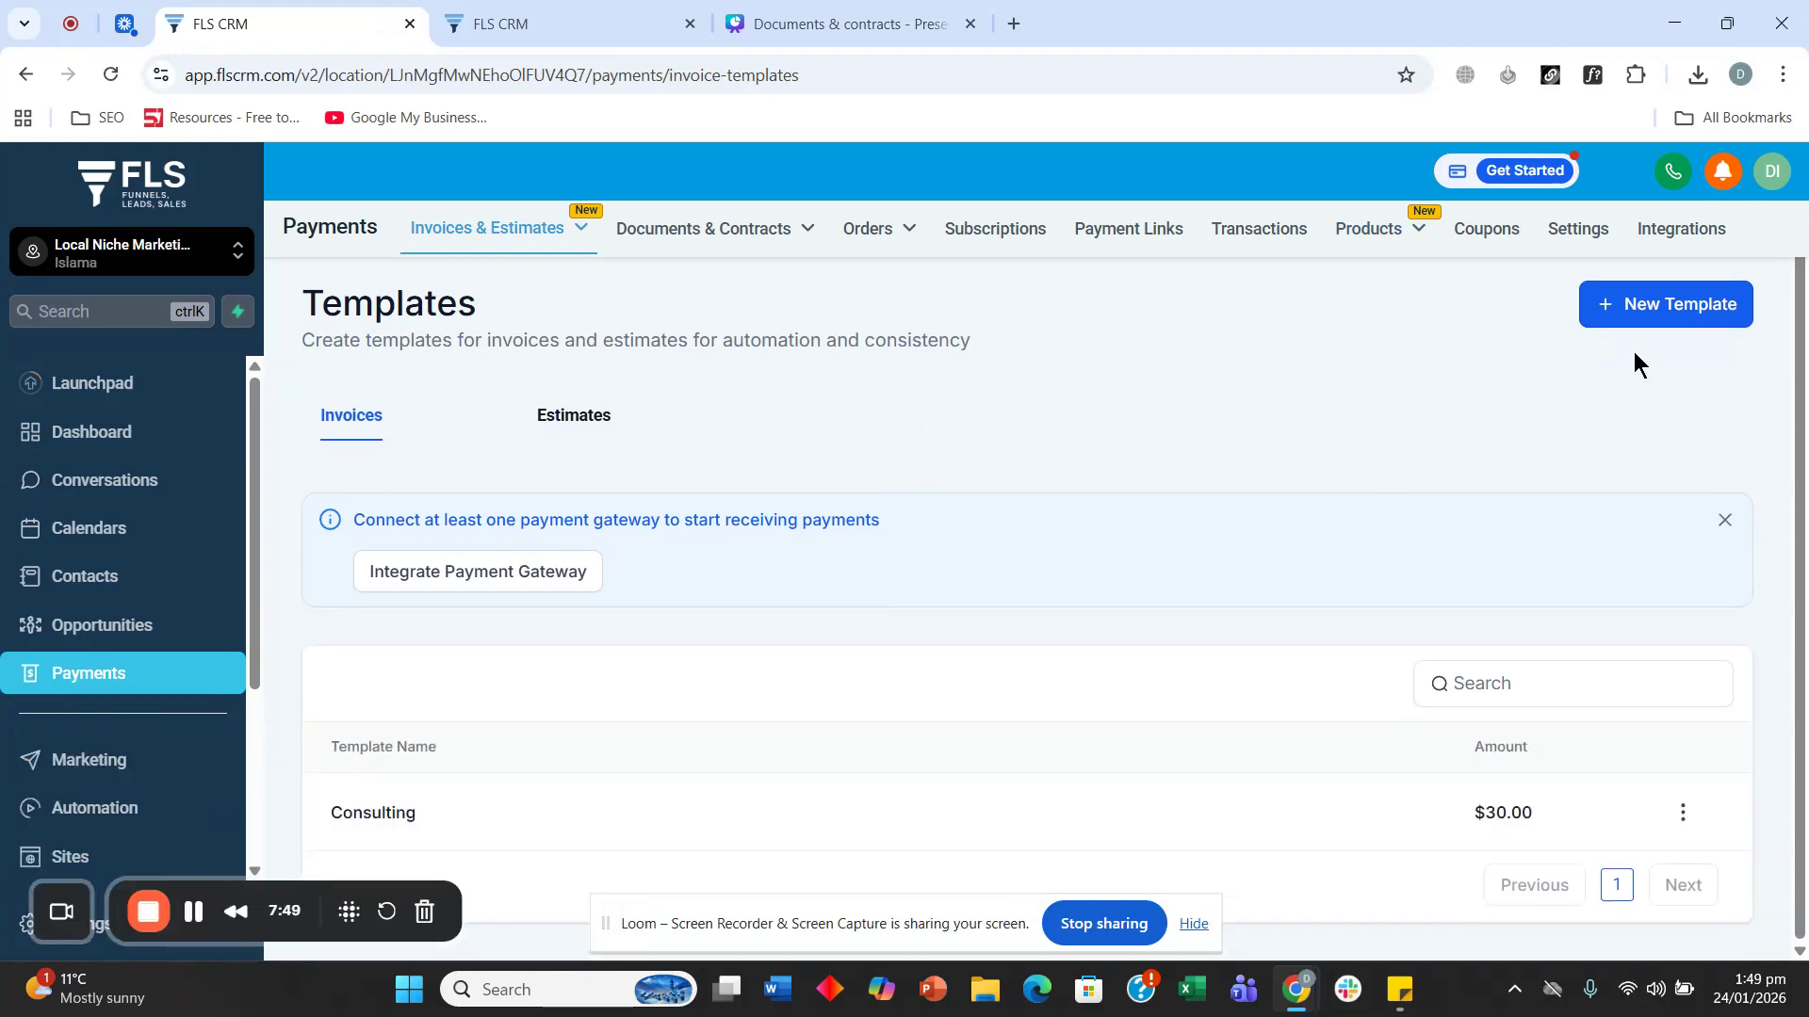
click(1667, 318)
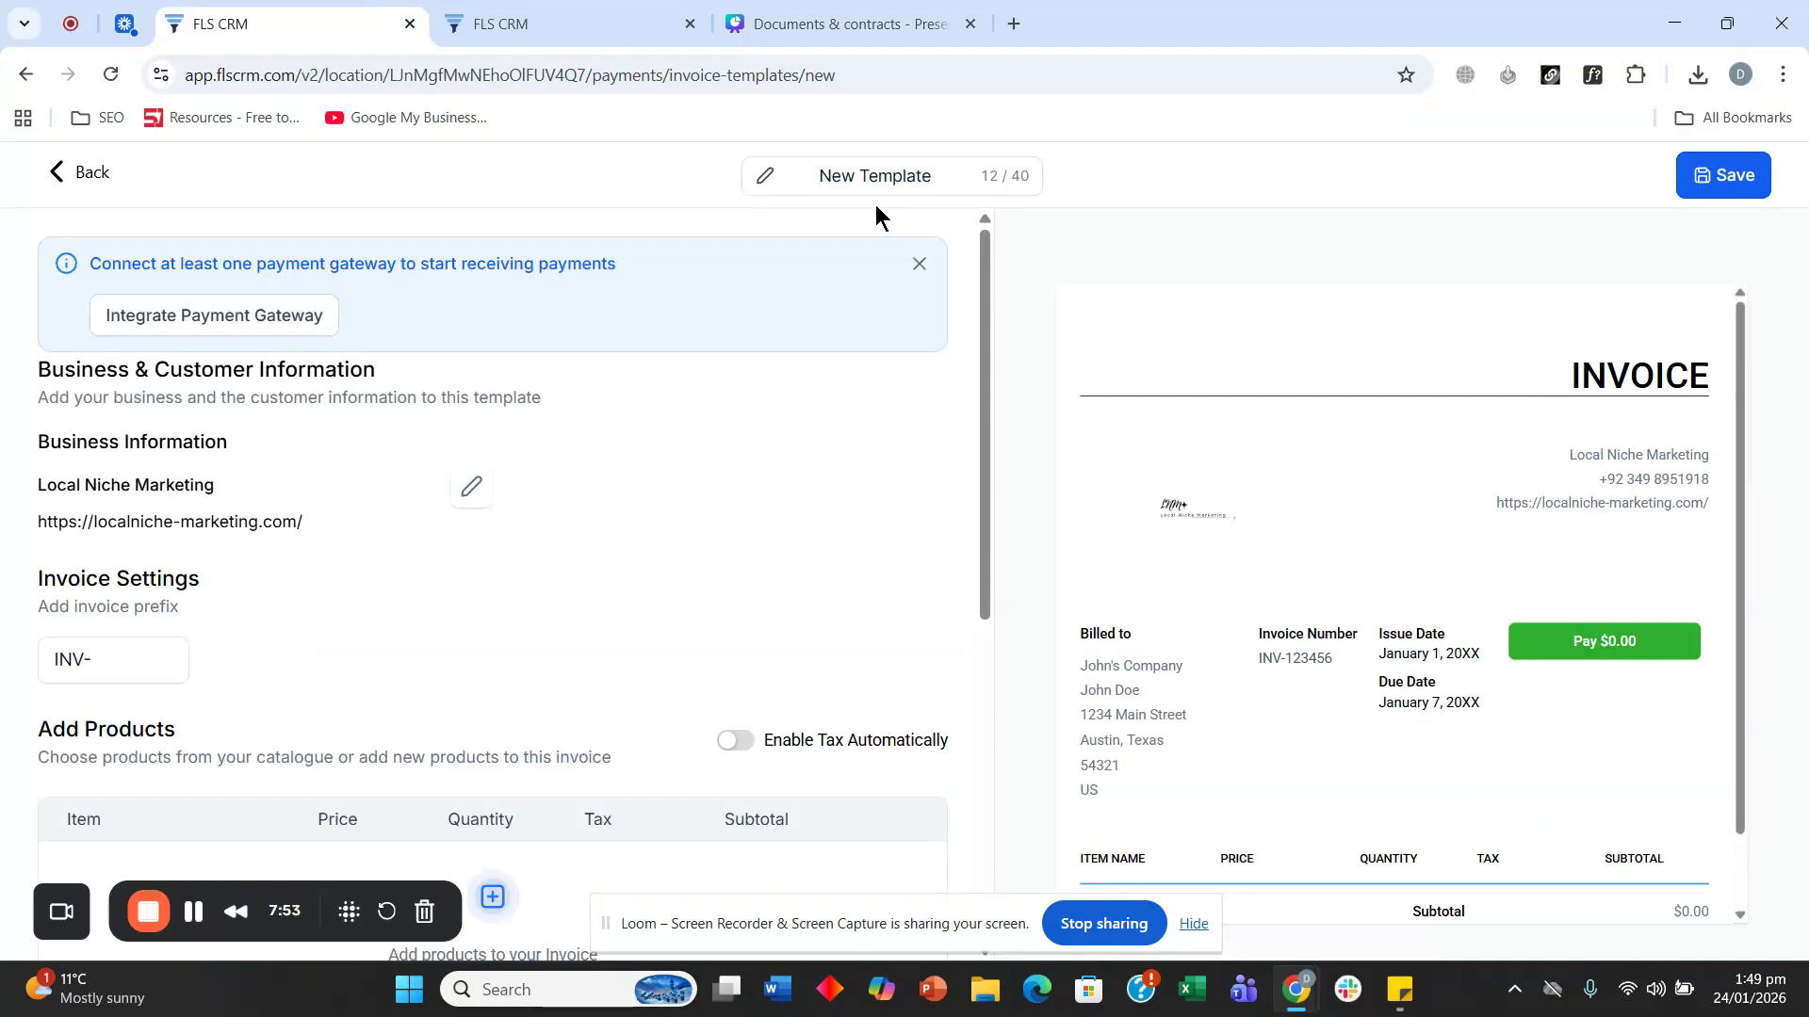
double_click(863, 179)
key(ctrl+a)
text(Front e)
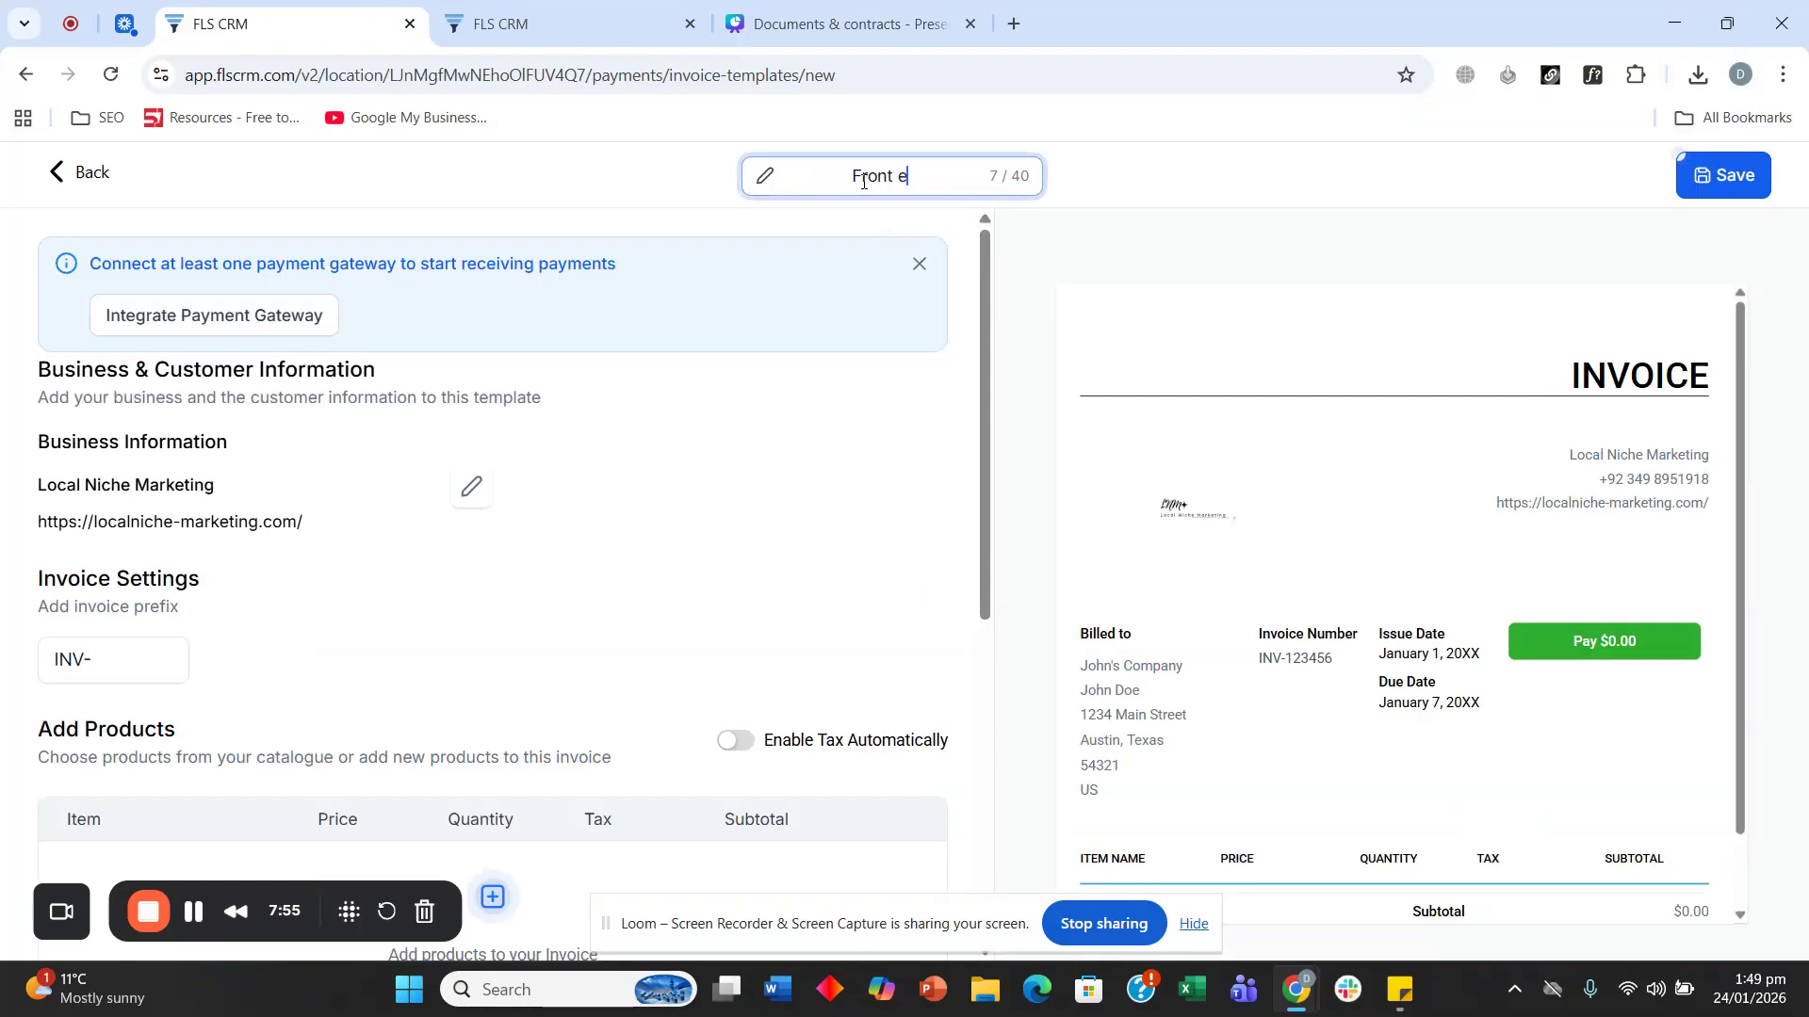
text(nd service)
Step: Add the catalogue product "Front end @ 2000" as the invoice template's line item
scroll(380, 436, down, 3)
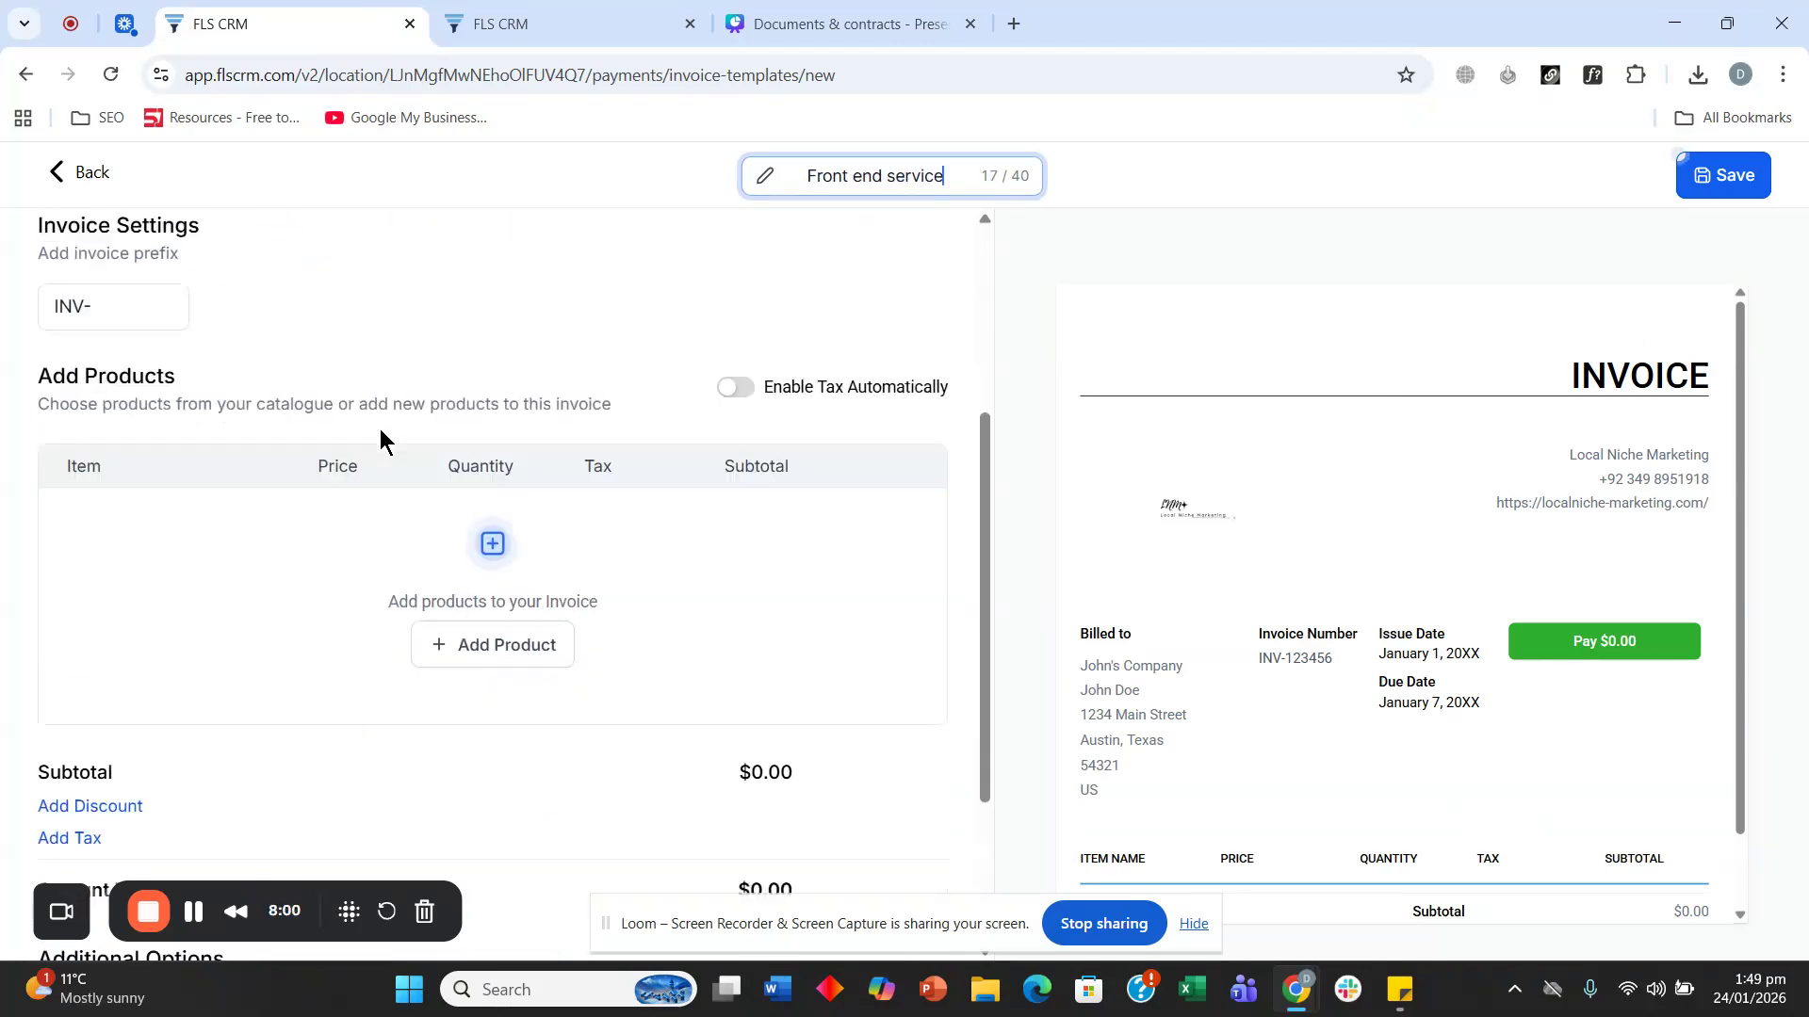
click(460, 649)
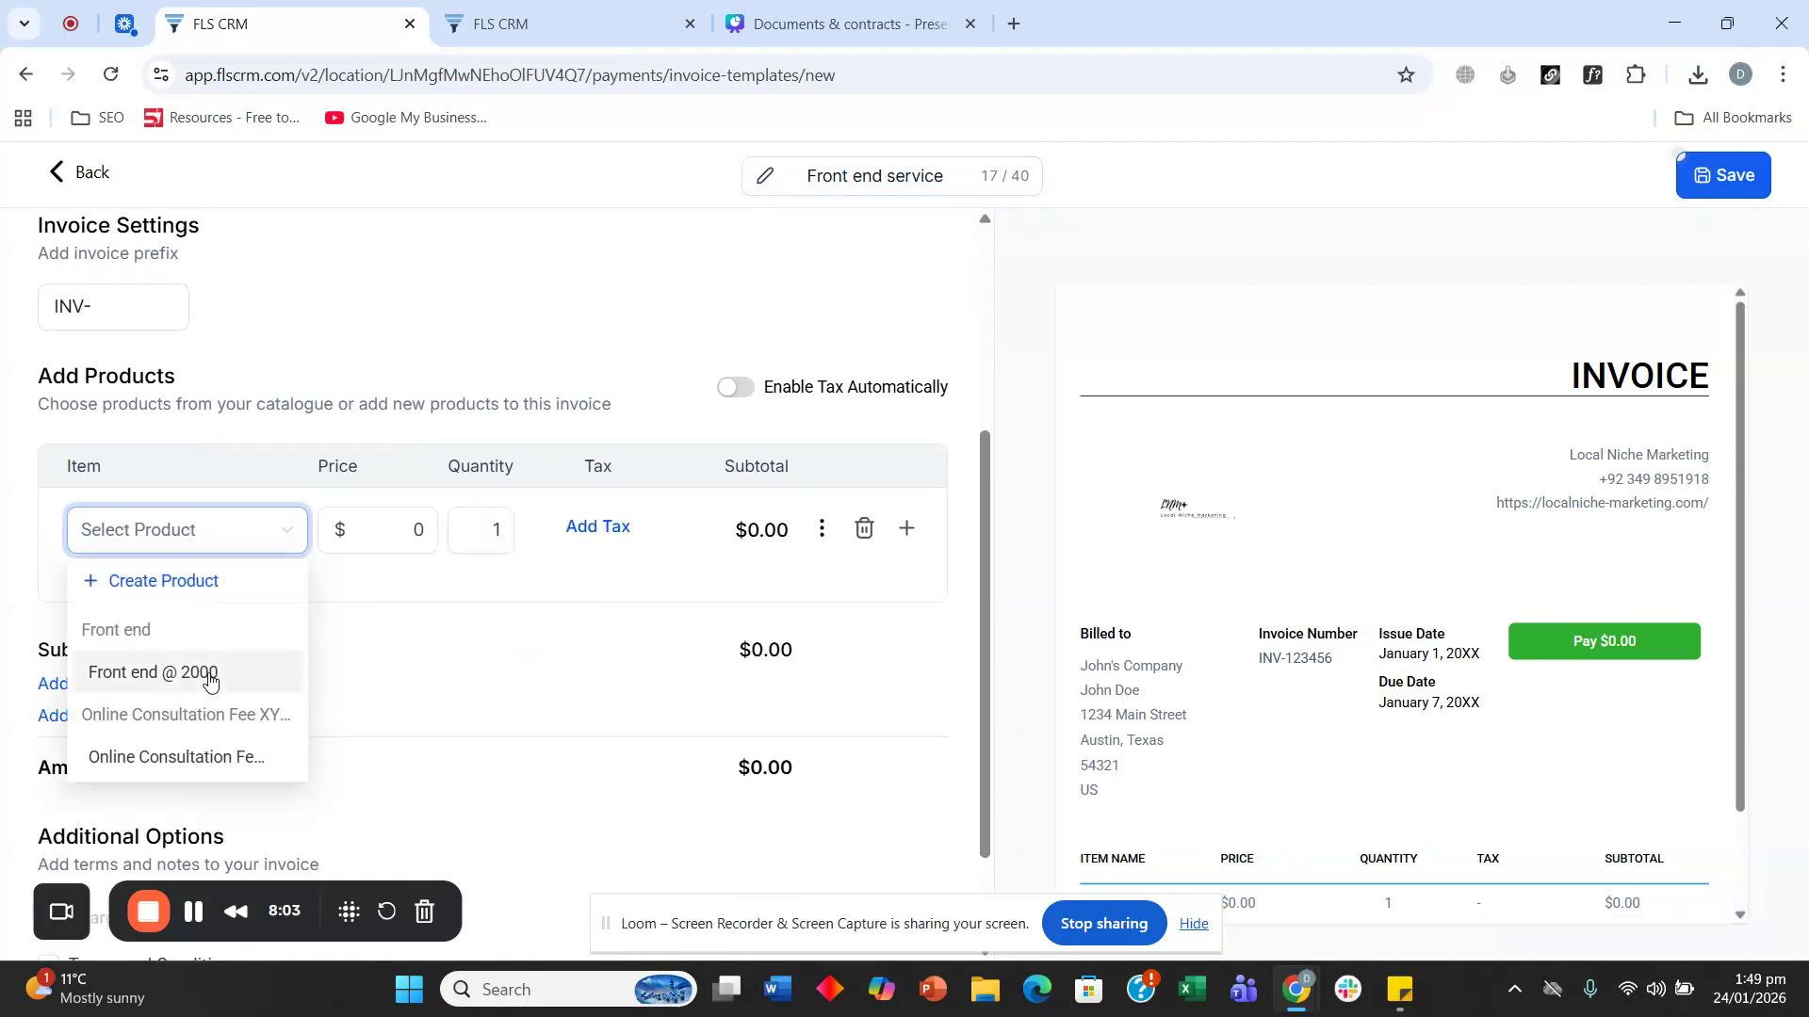
click(206, 675)
scroll(203, 676, down, 2)
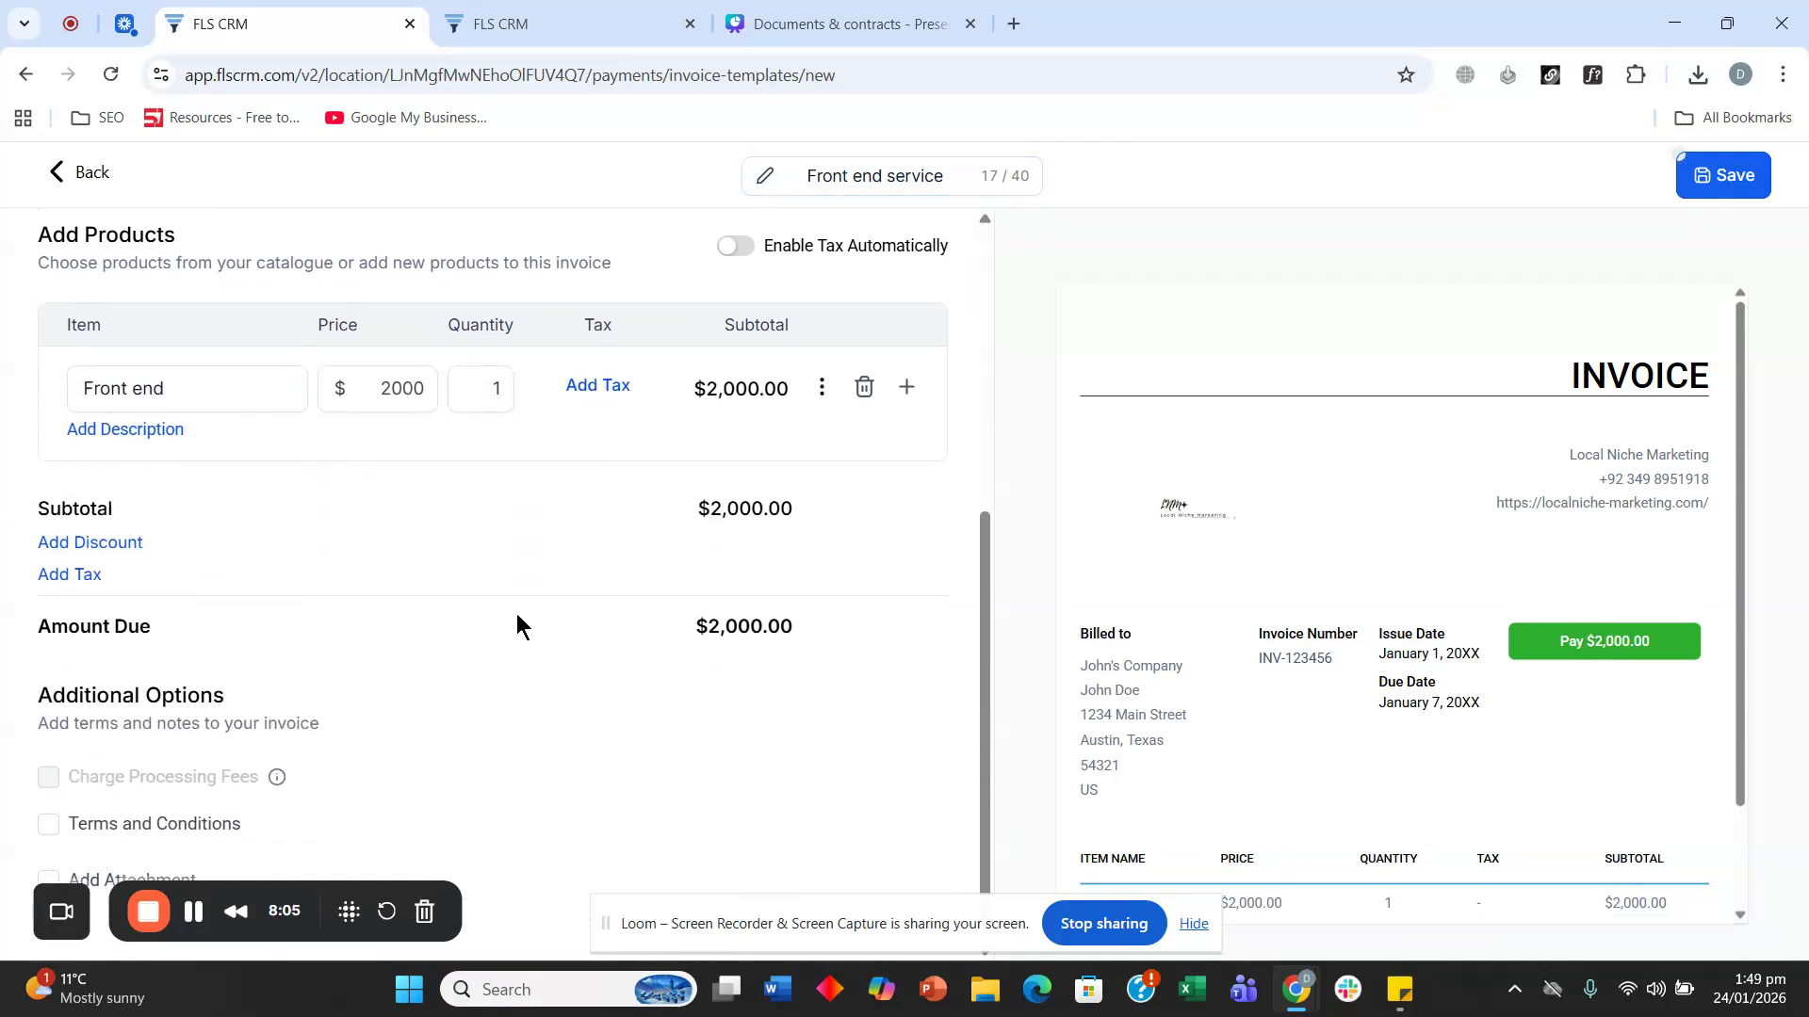
Step: Check the business information used on the invoice template and close it without changes
scroll(456, 455, up, 5)
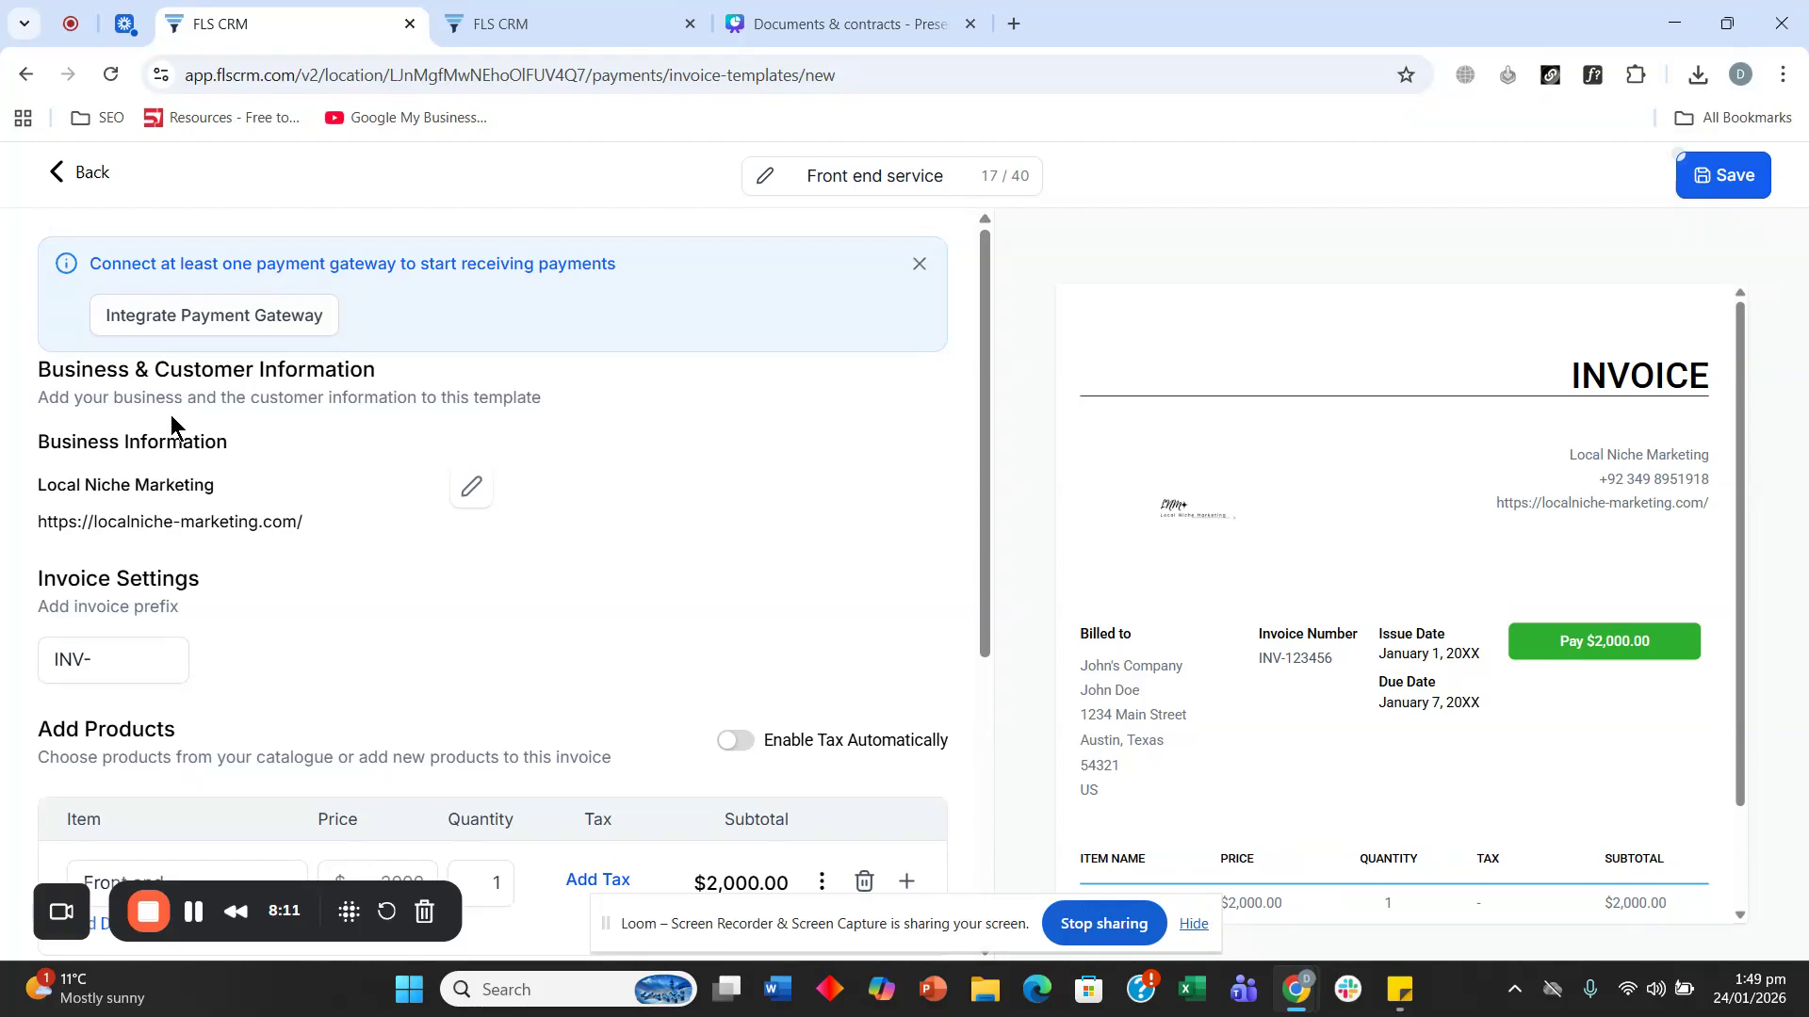
click(468, 487)
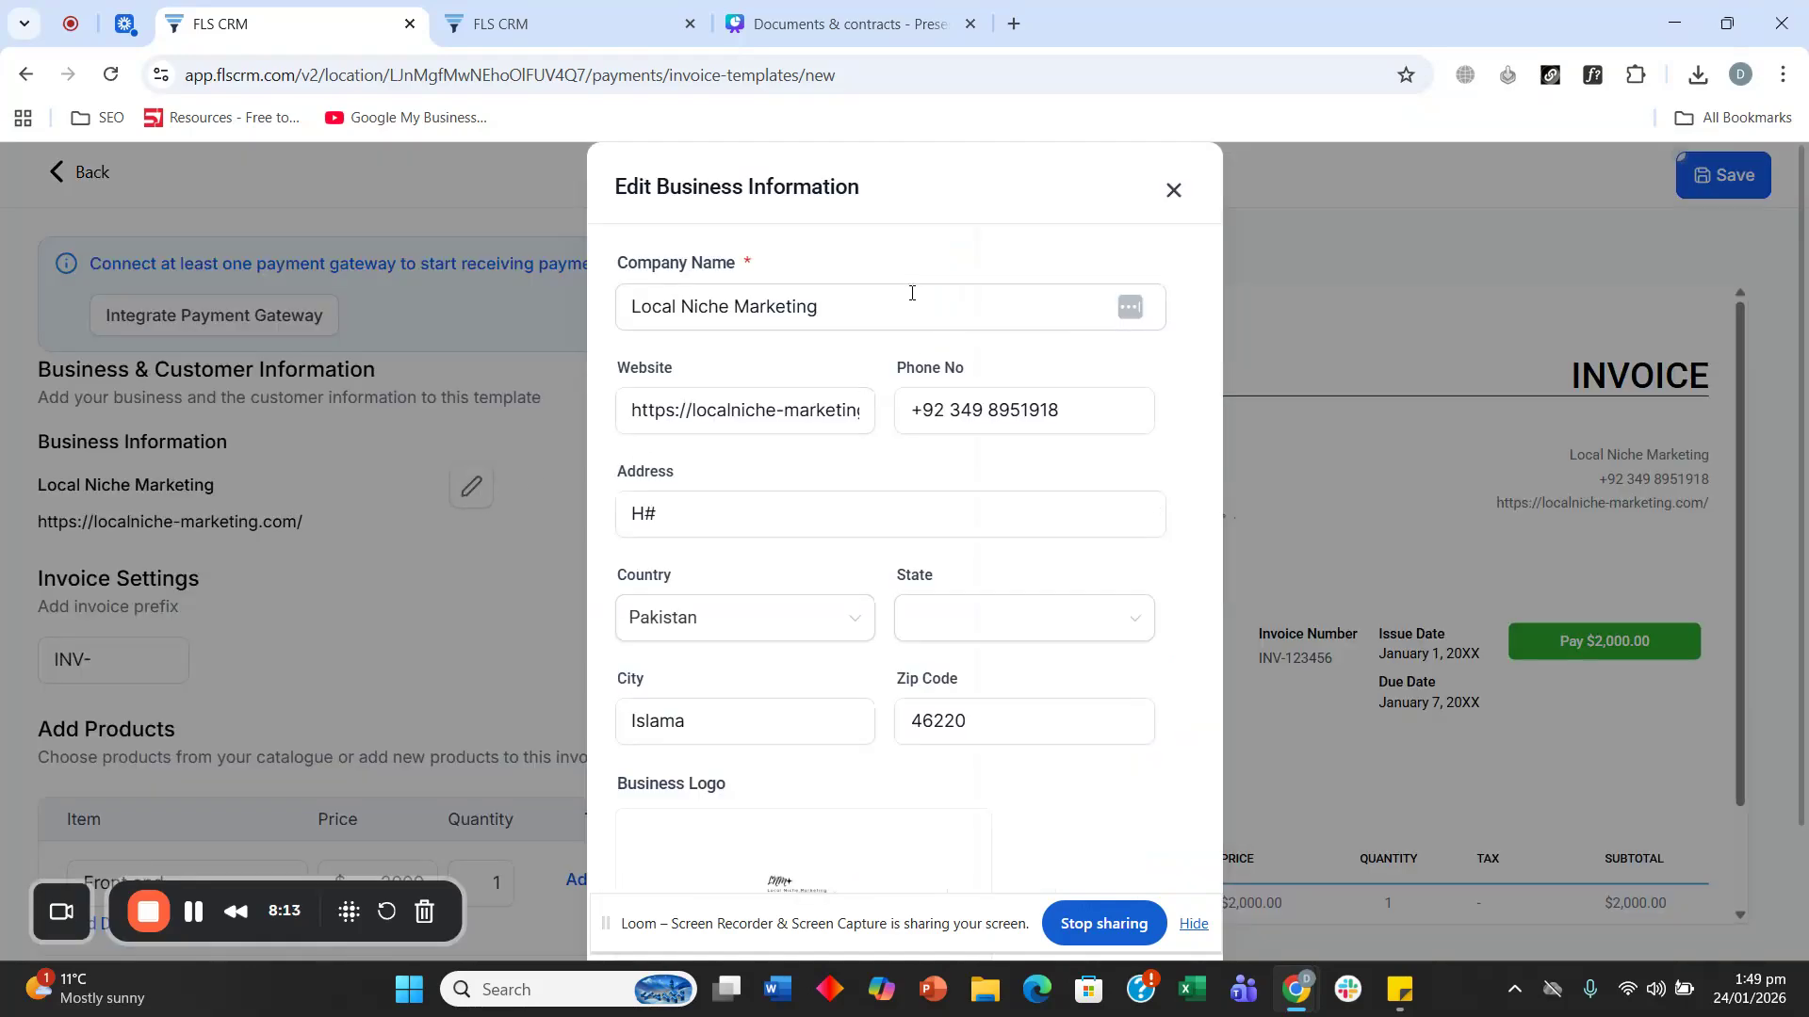
click(1173, 189)
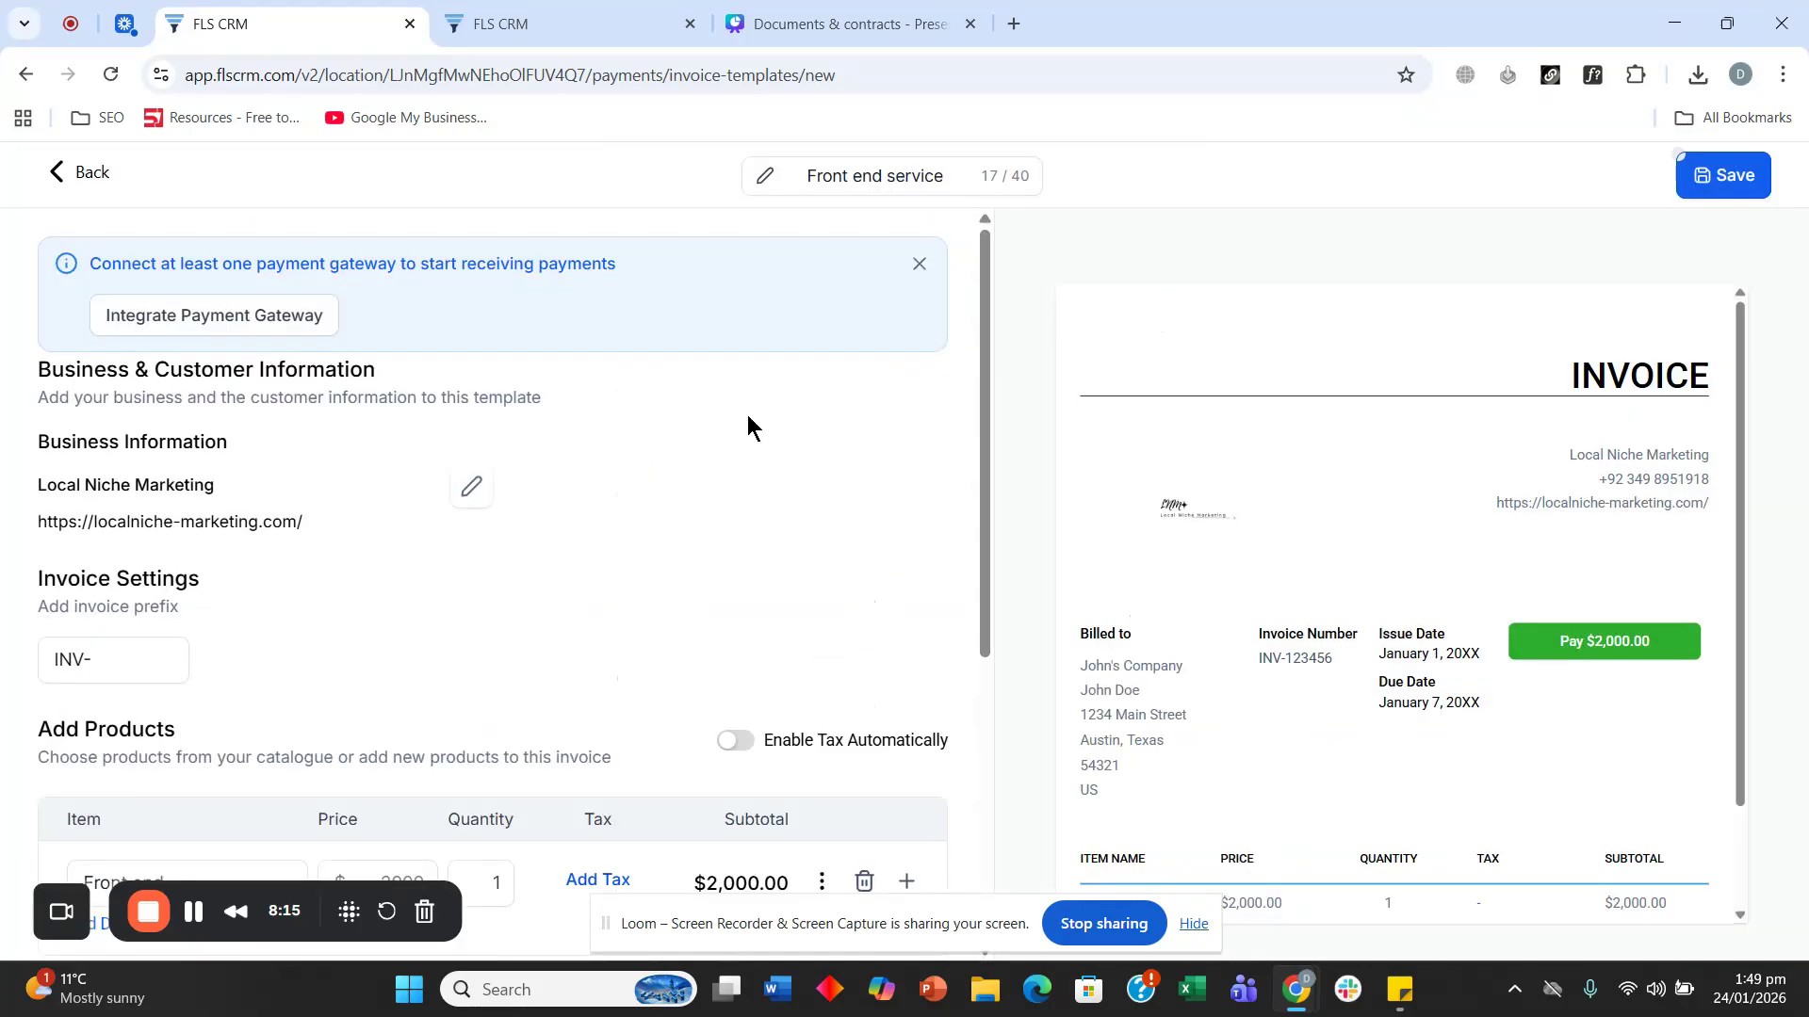
Step: Look over the invoice preview, enable Terms and Conditions and save the invoice template
scroll(254, 517, down, 5)
scroll(1325, 680, down, 2)
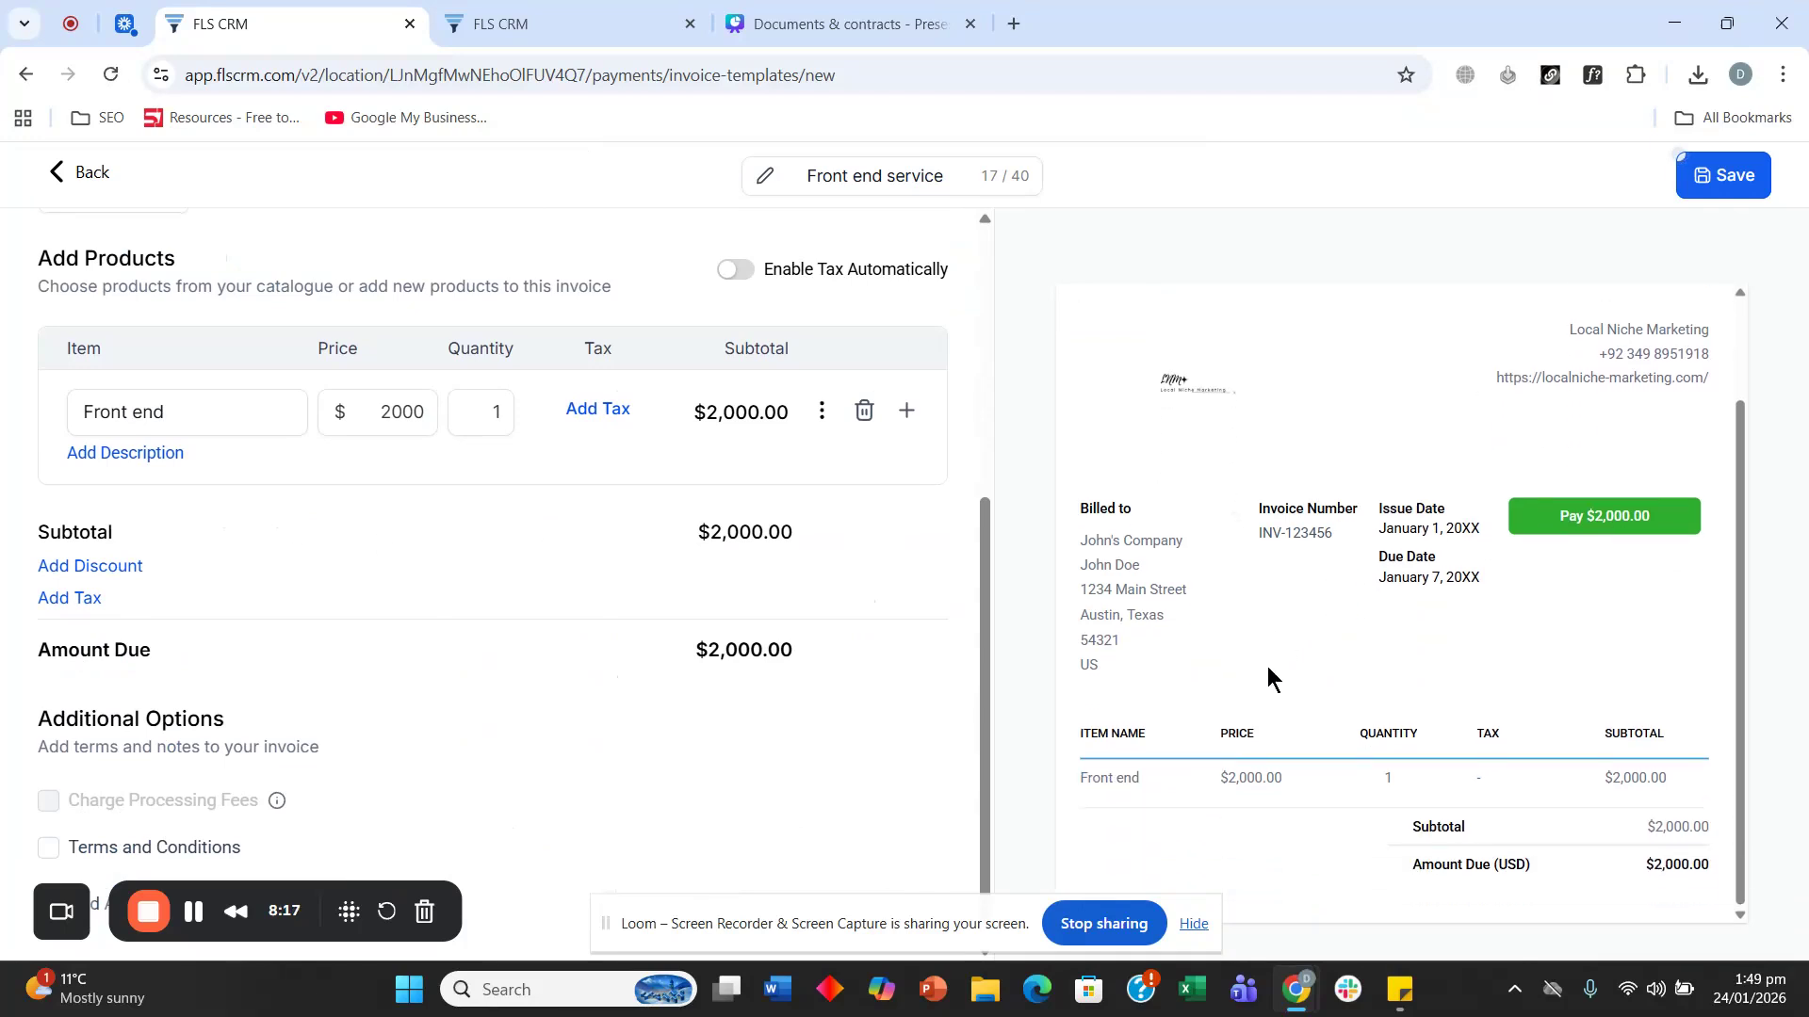
scroll(597, 577, down, 1)
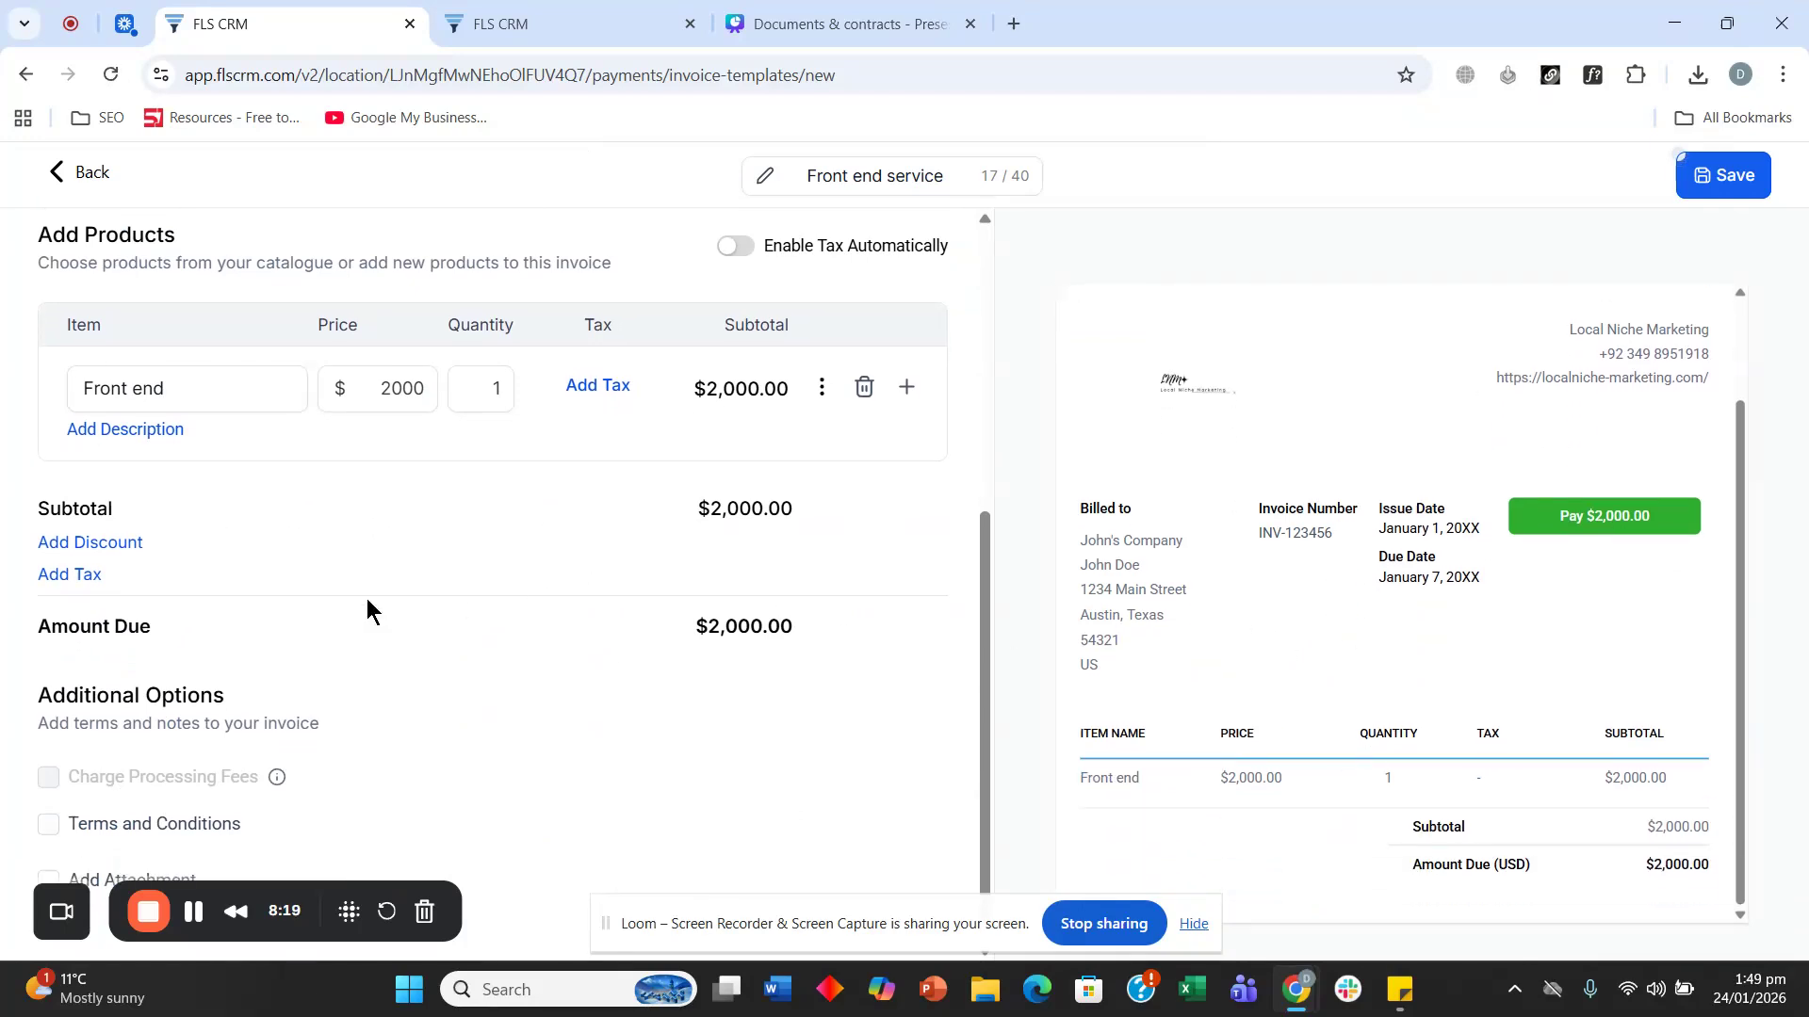
click(49, 825)
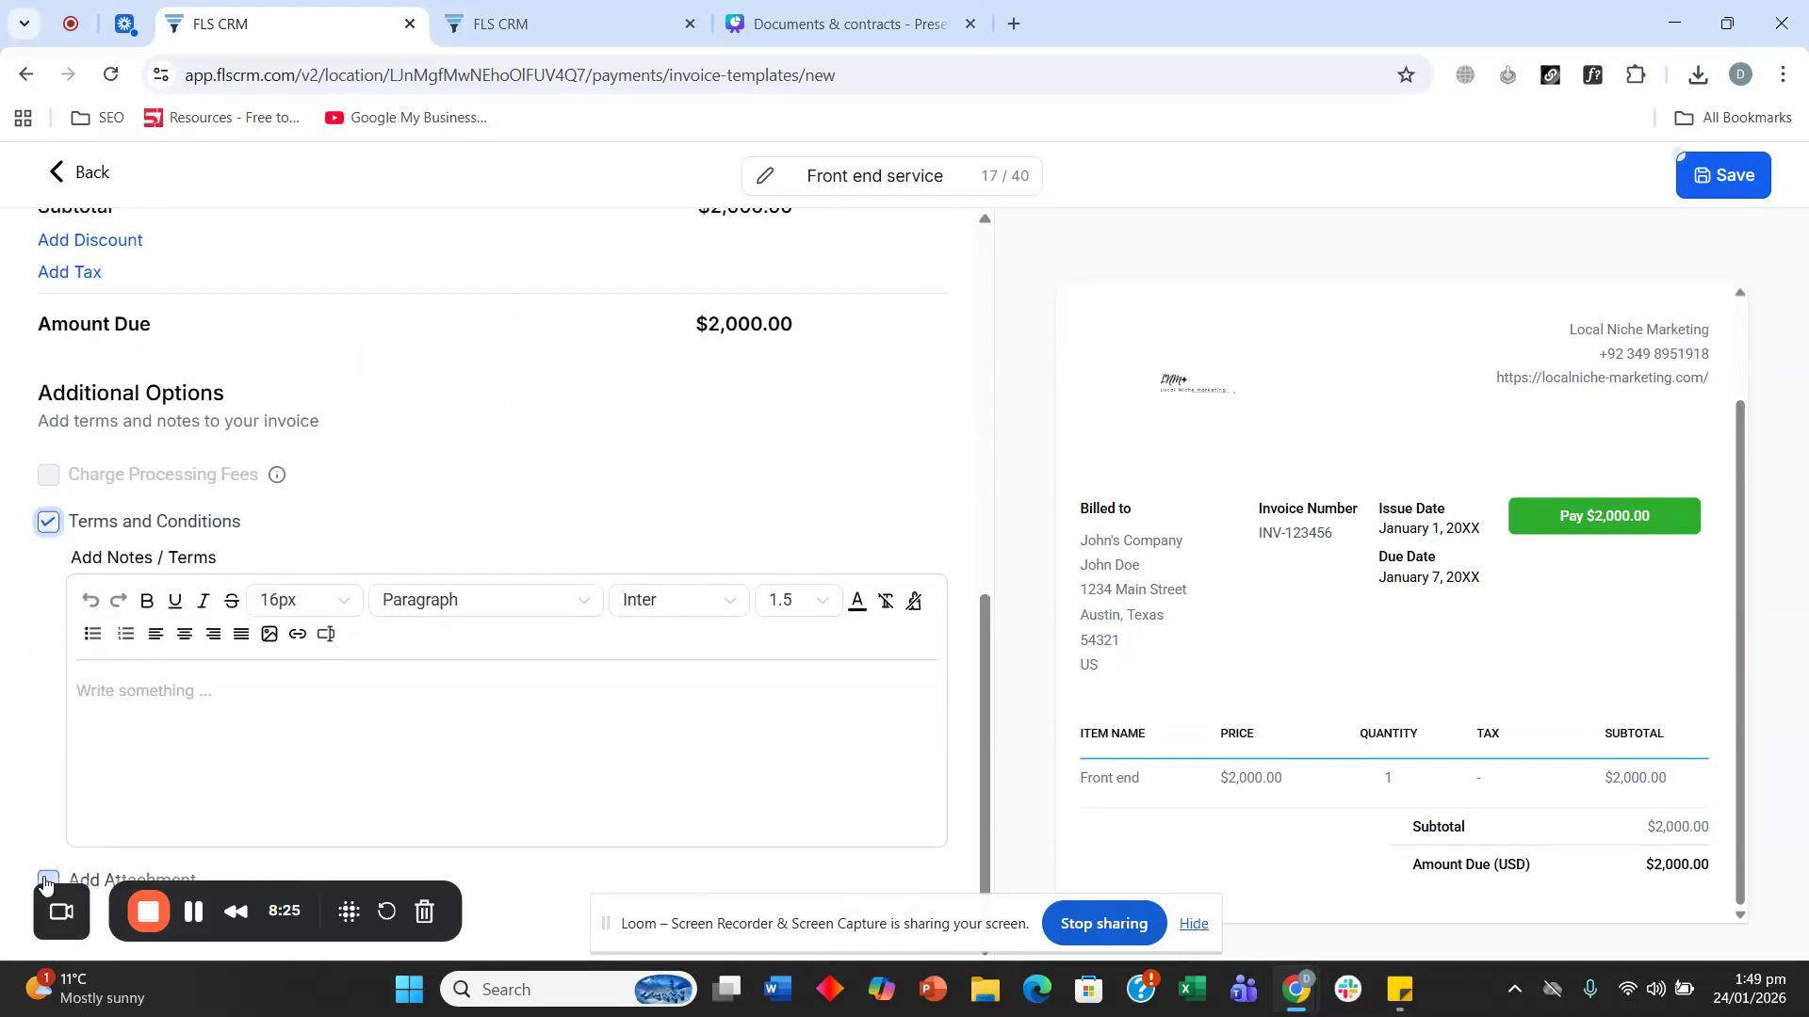
scroll(674, 534, up, 15)
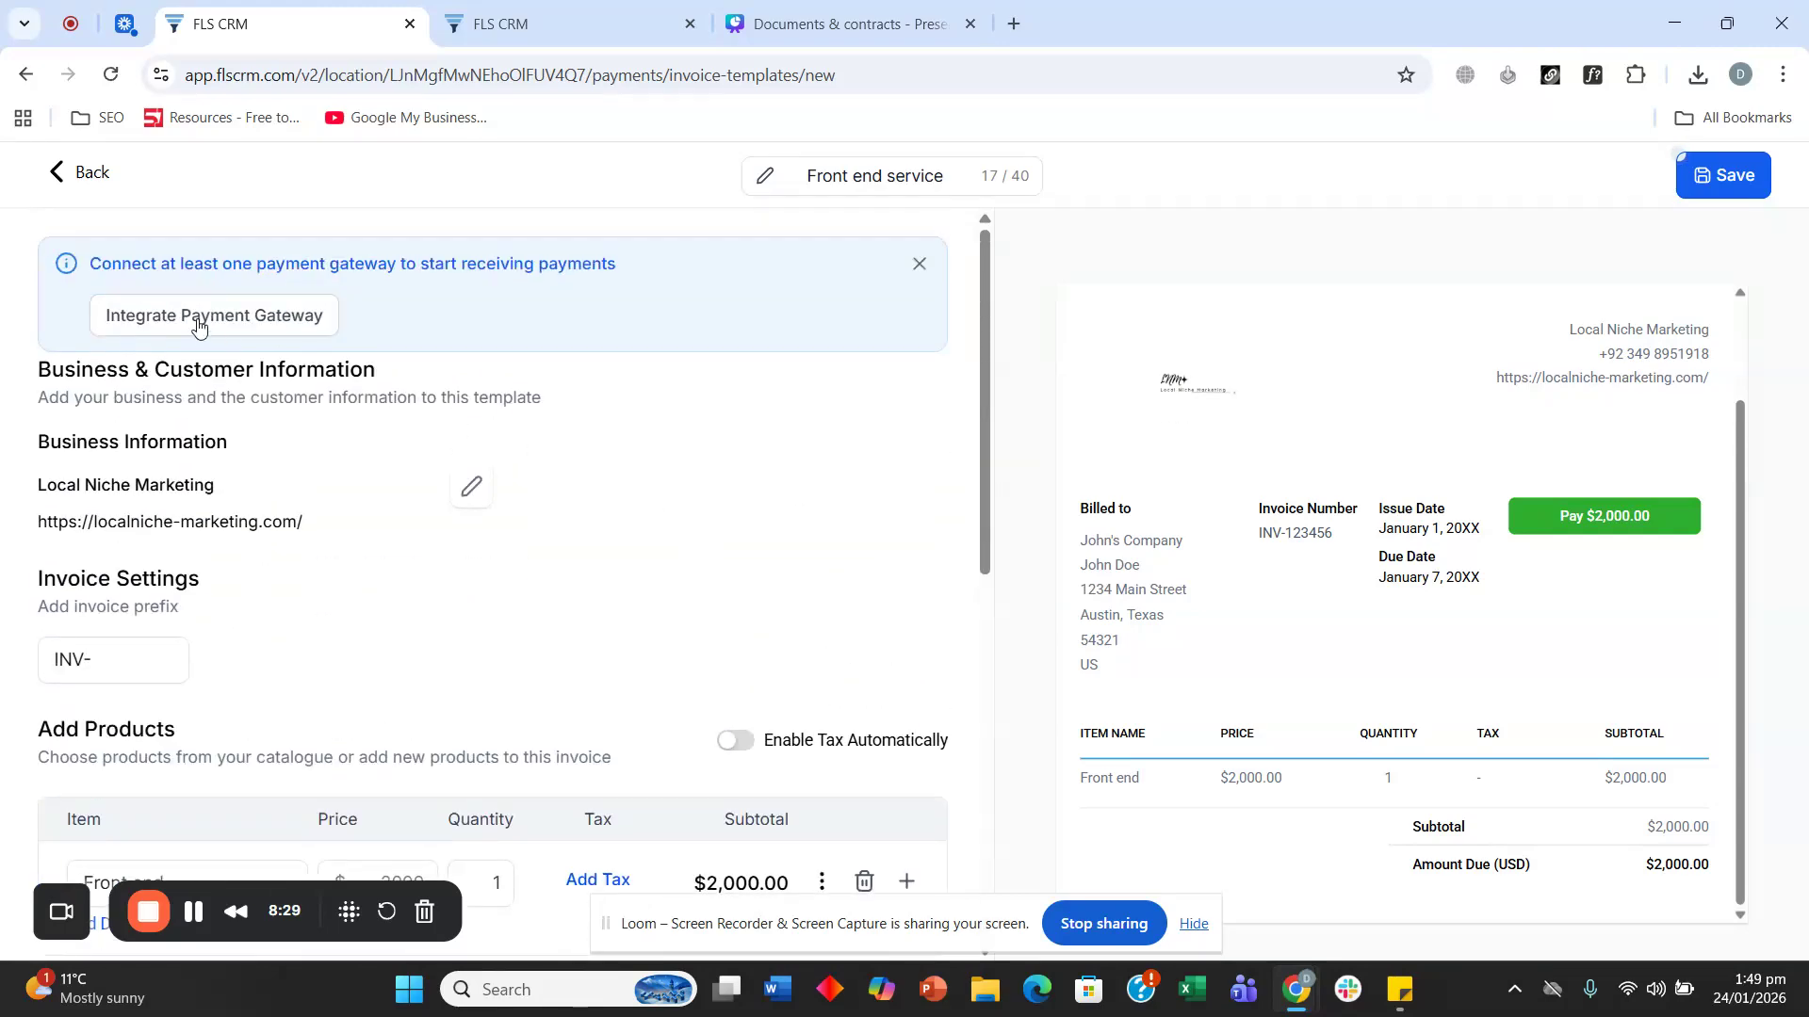
click(1732, 181)
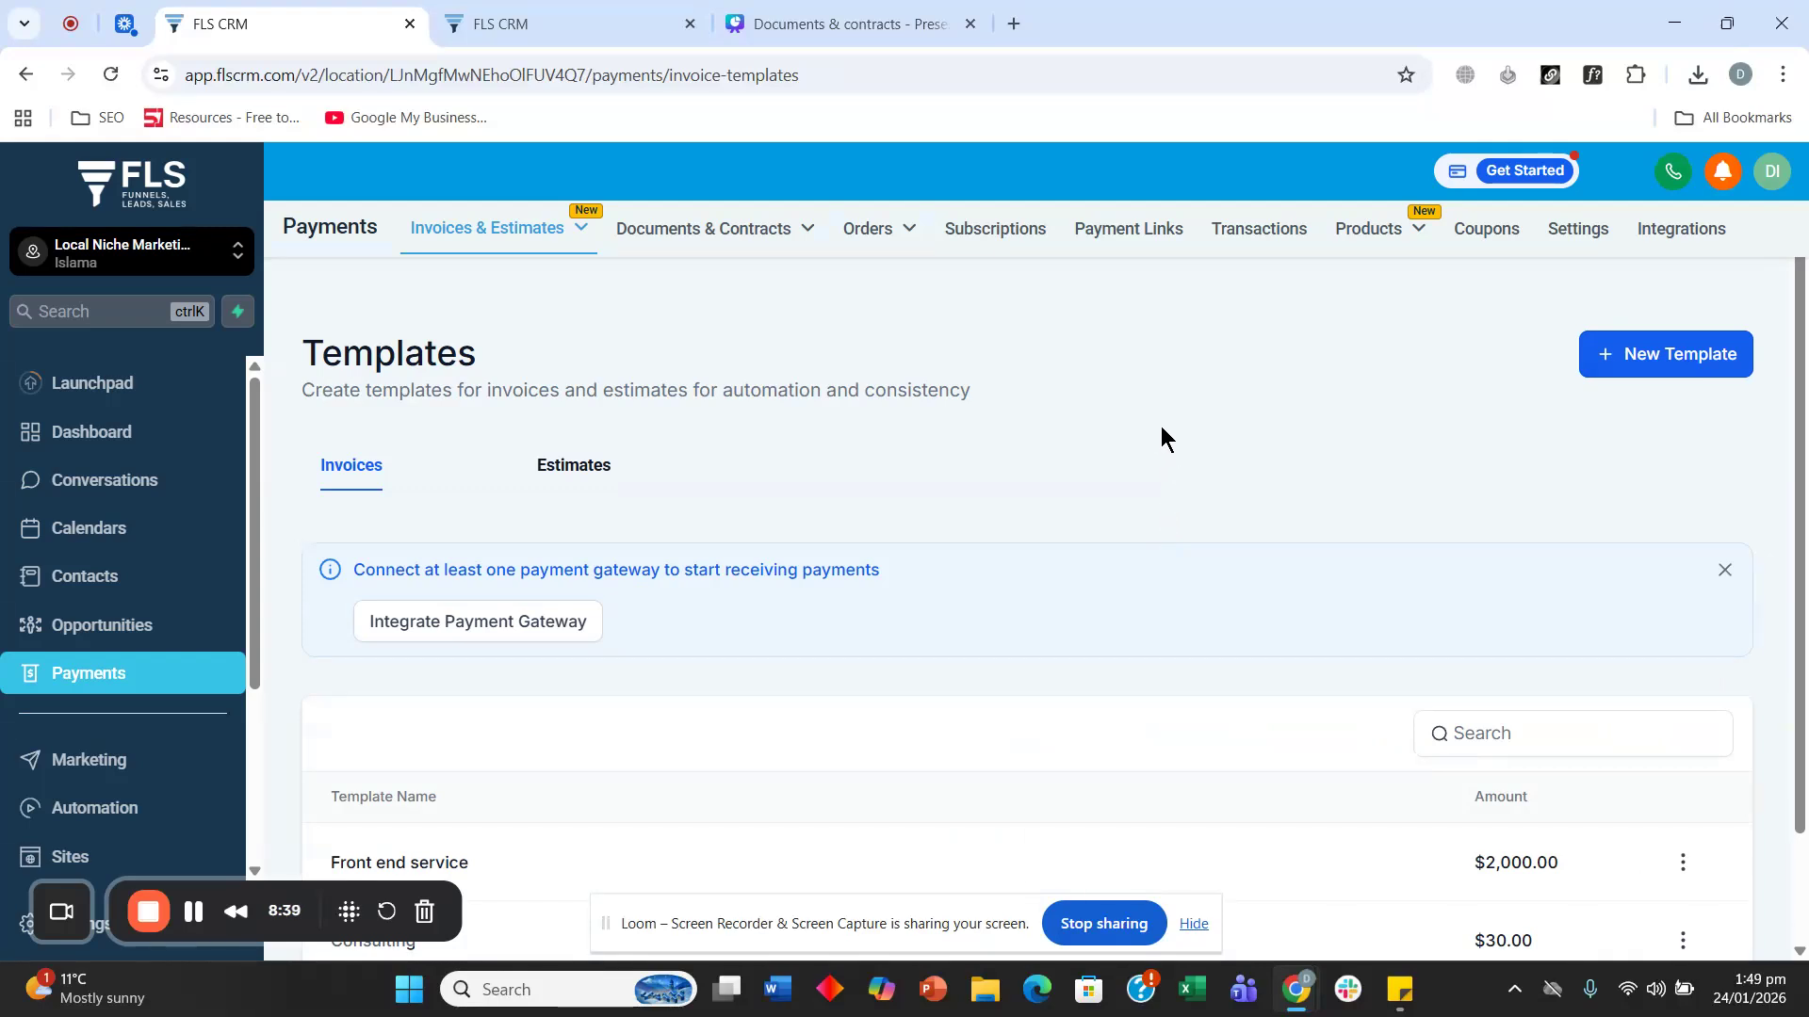
Step: Check the saved invoice templates, then open the Opportunities board and look through the Test pipeline's stages
scroll(1160, 426, down, 2)
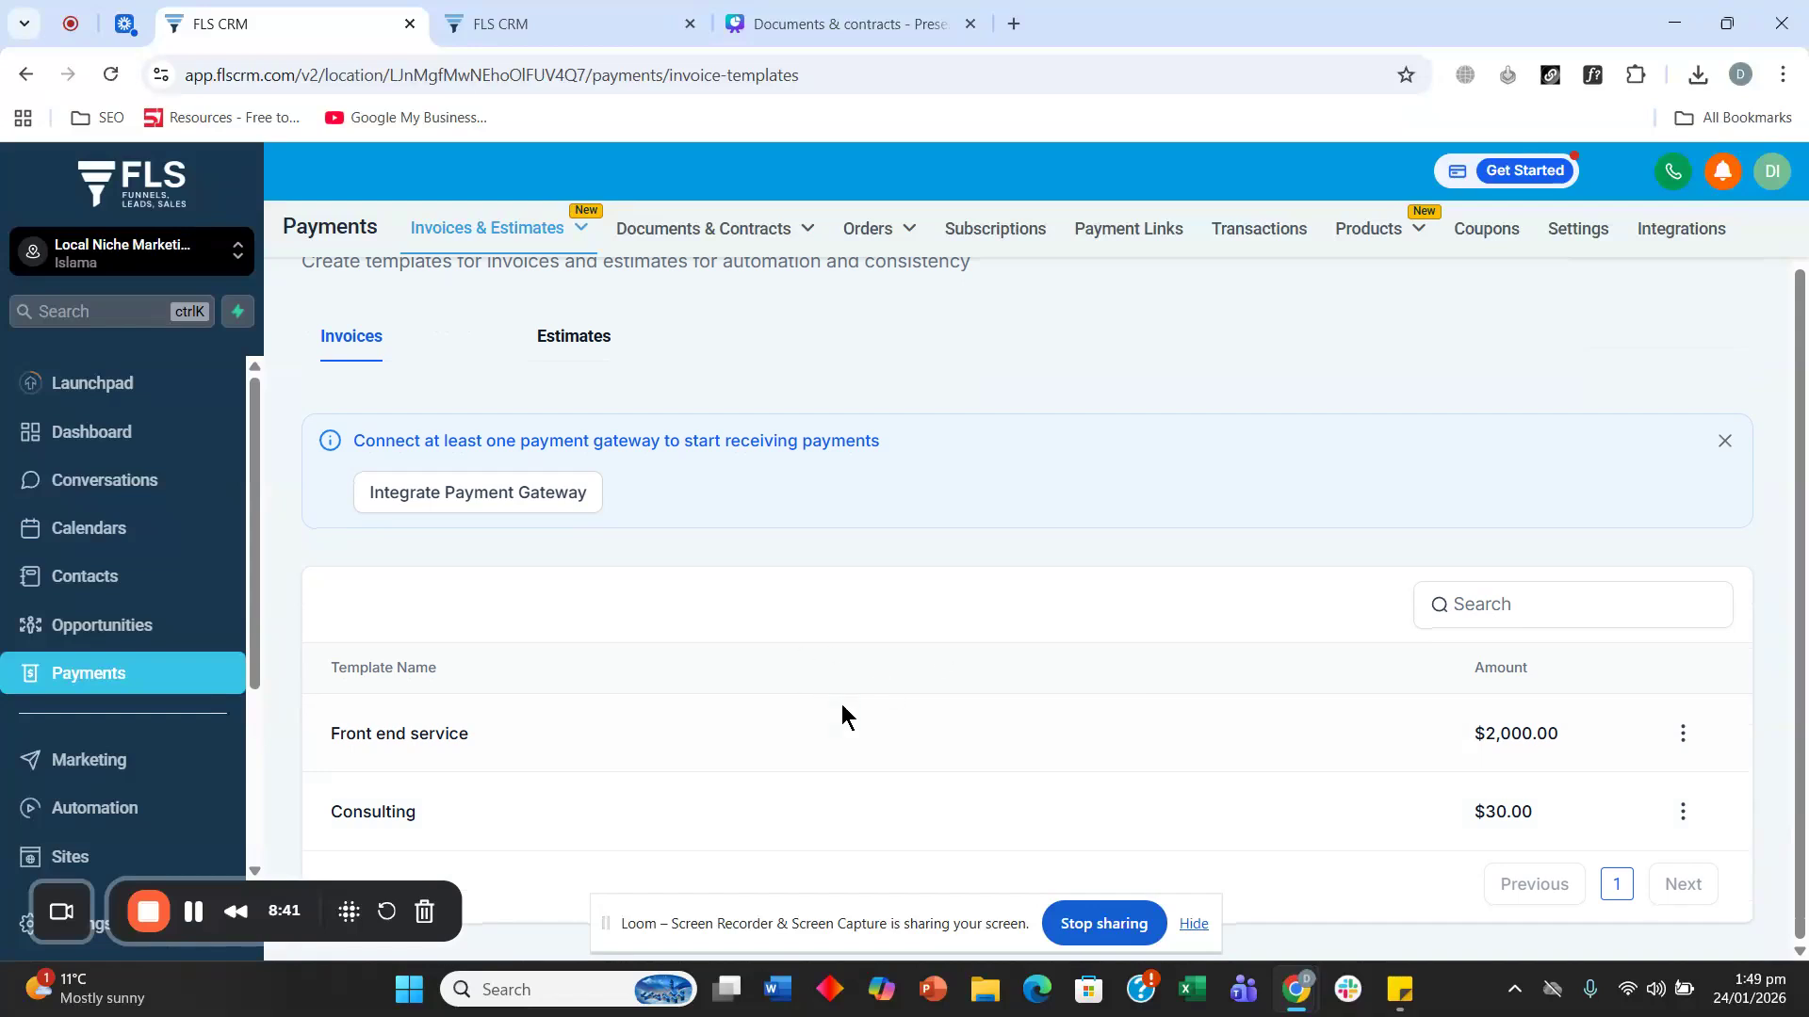
scroll(848, 659, up, 2)
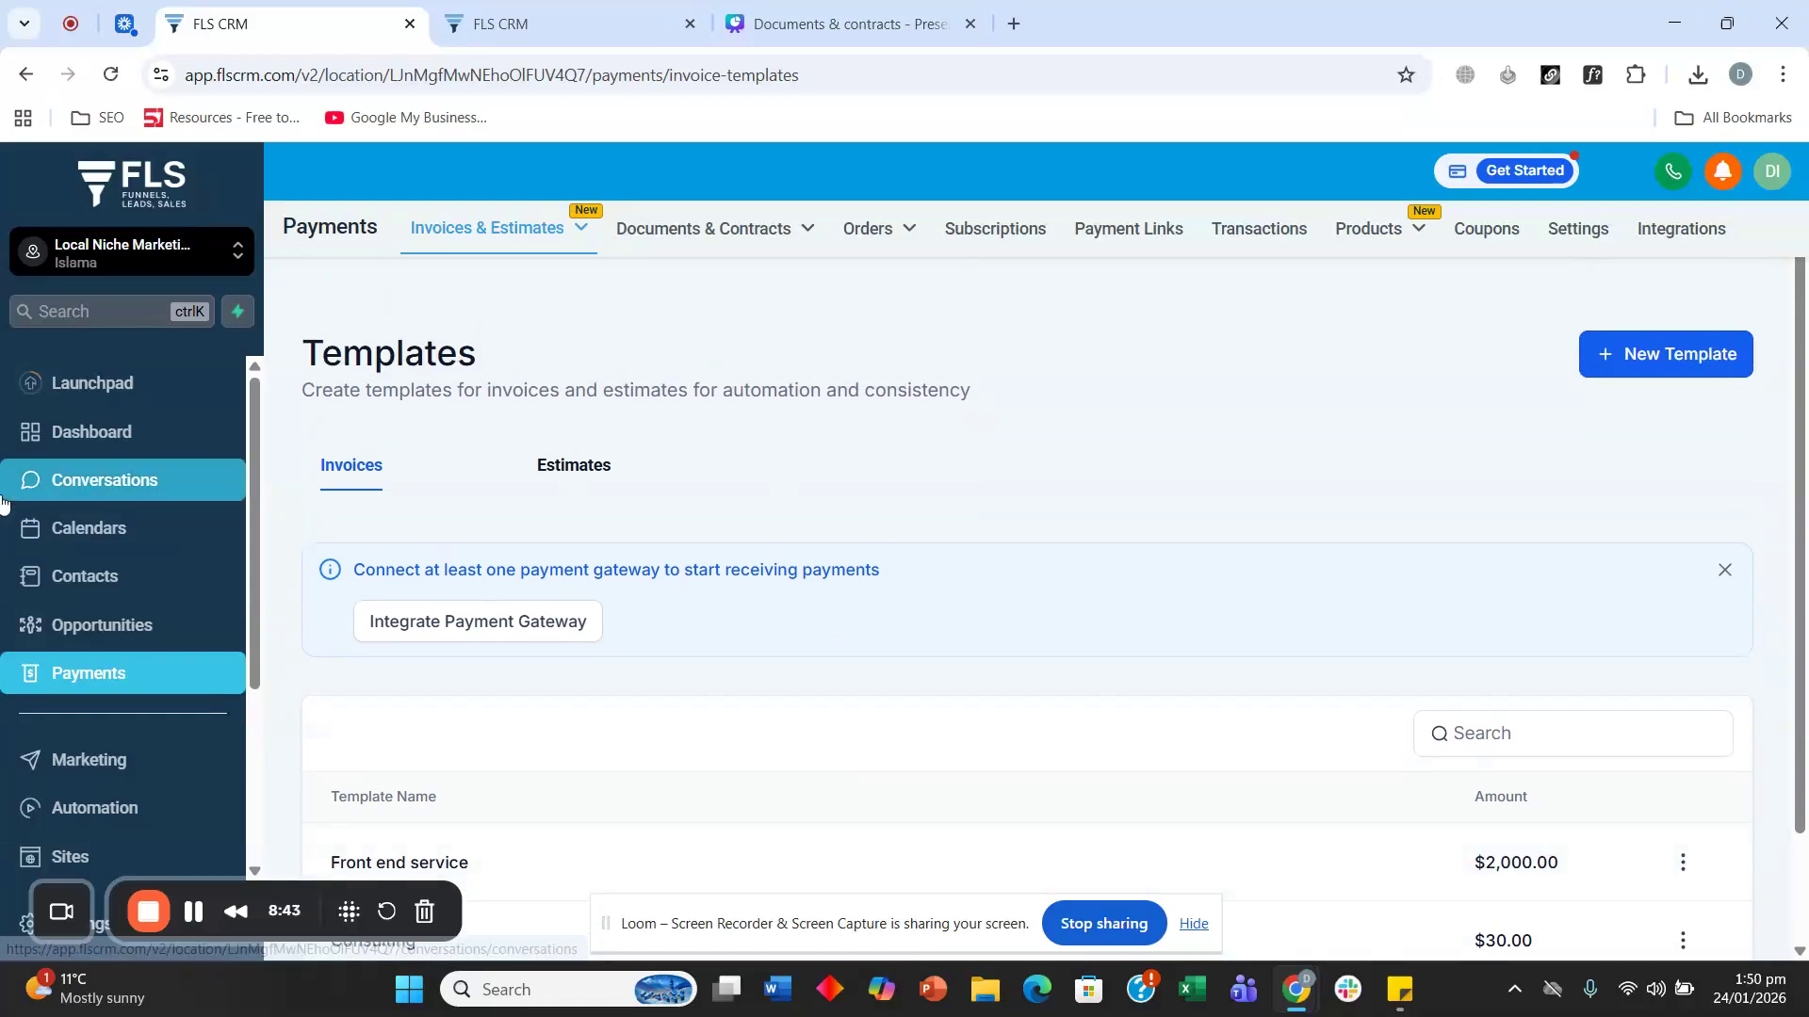
scroll(108, 633, down, 2)
scroll(108, 633, down, 1)
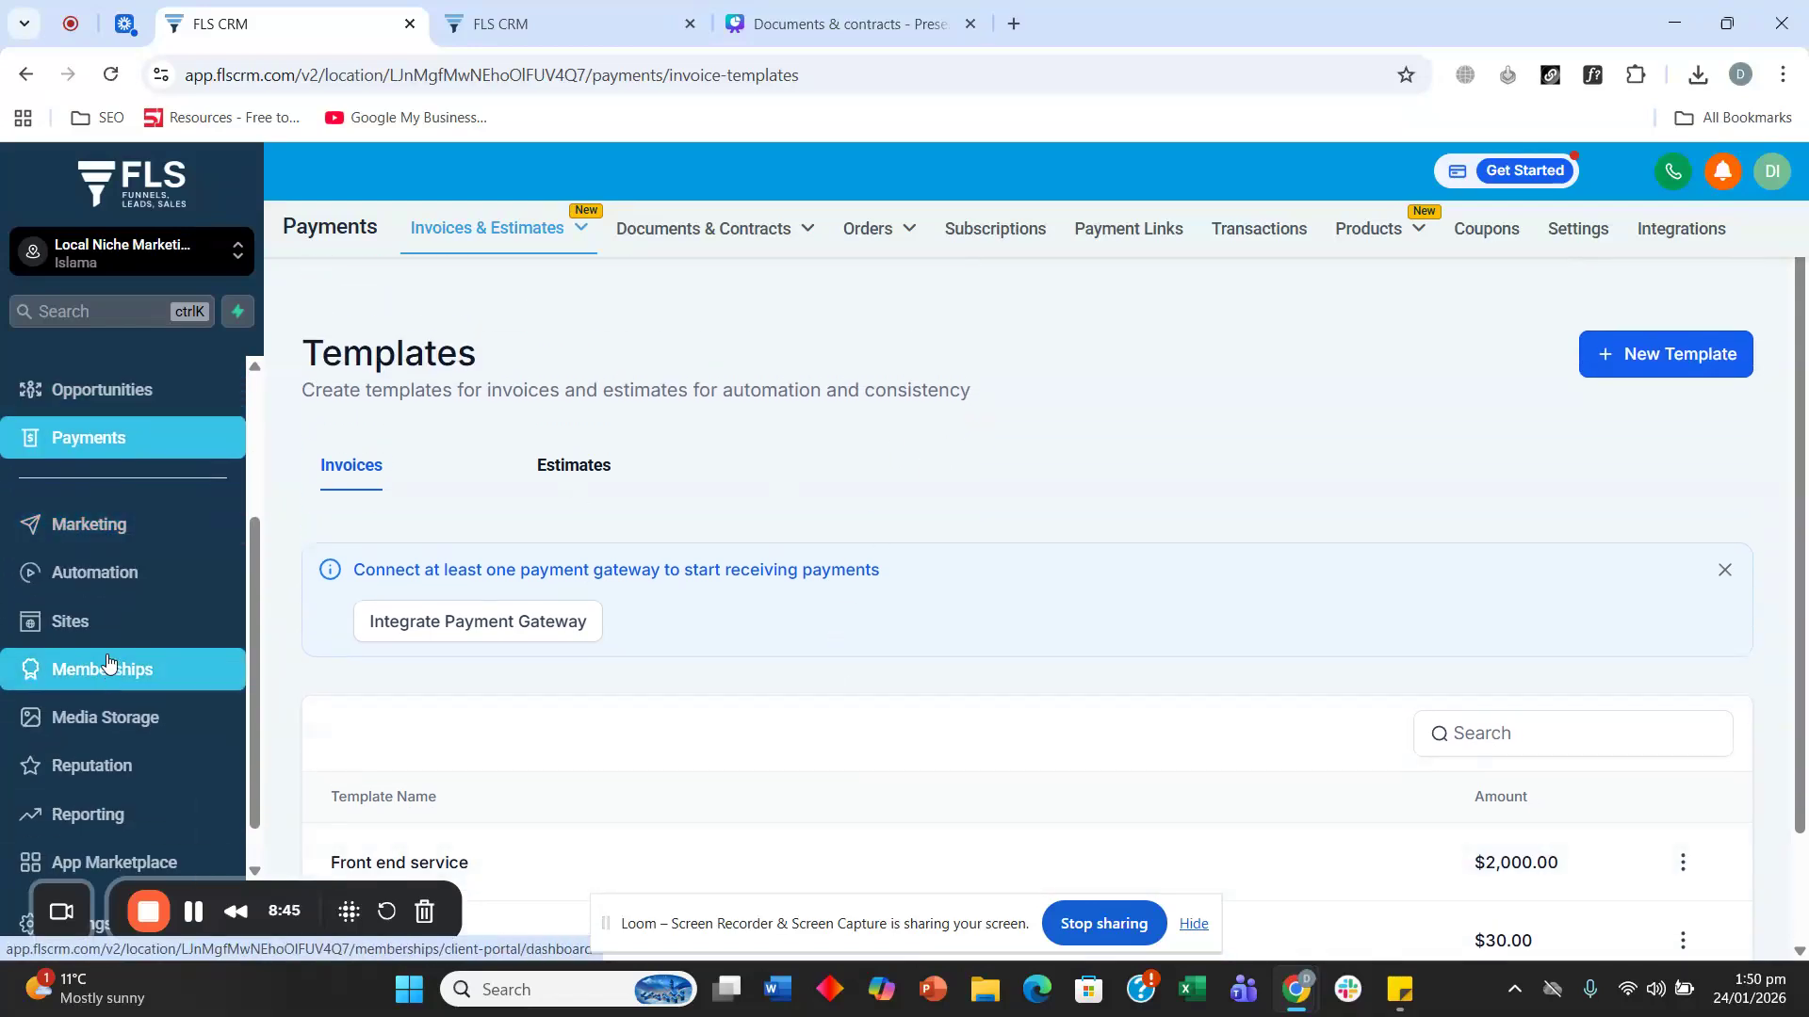
scroll(120, 631, up, 3)
click(131, 630)
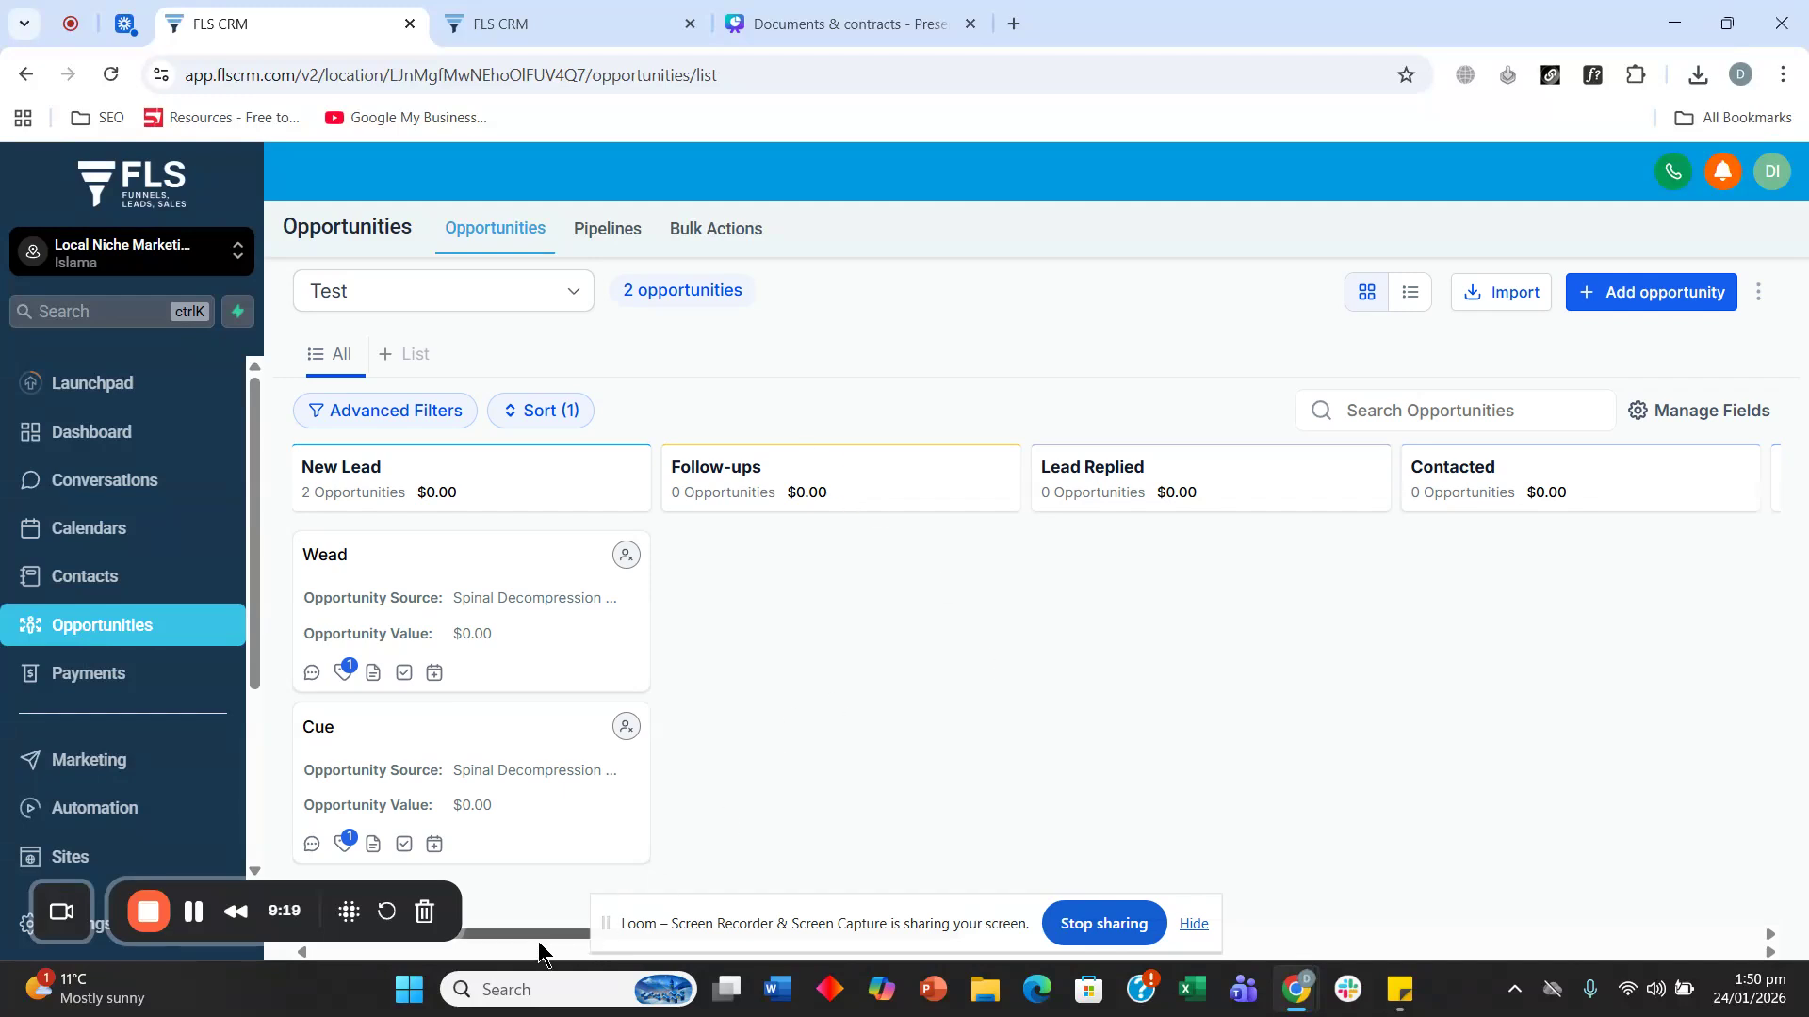
drag(539, 938, 618, 882)
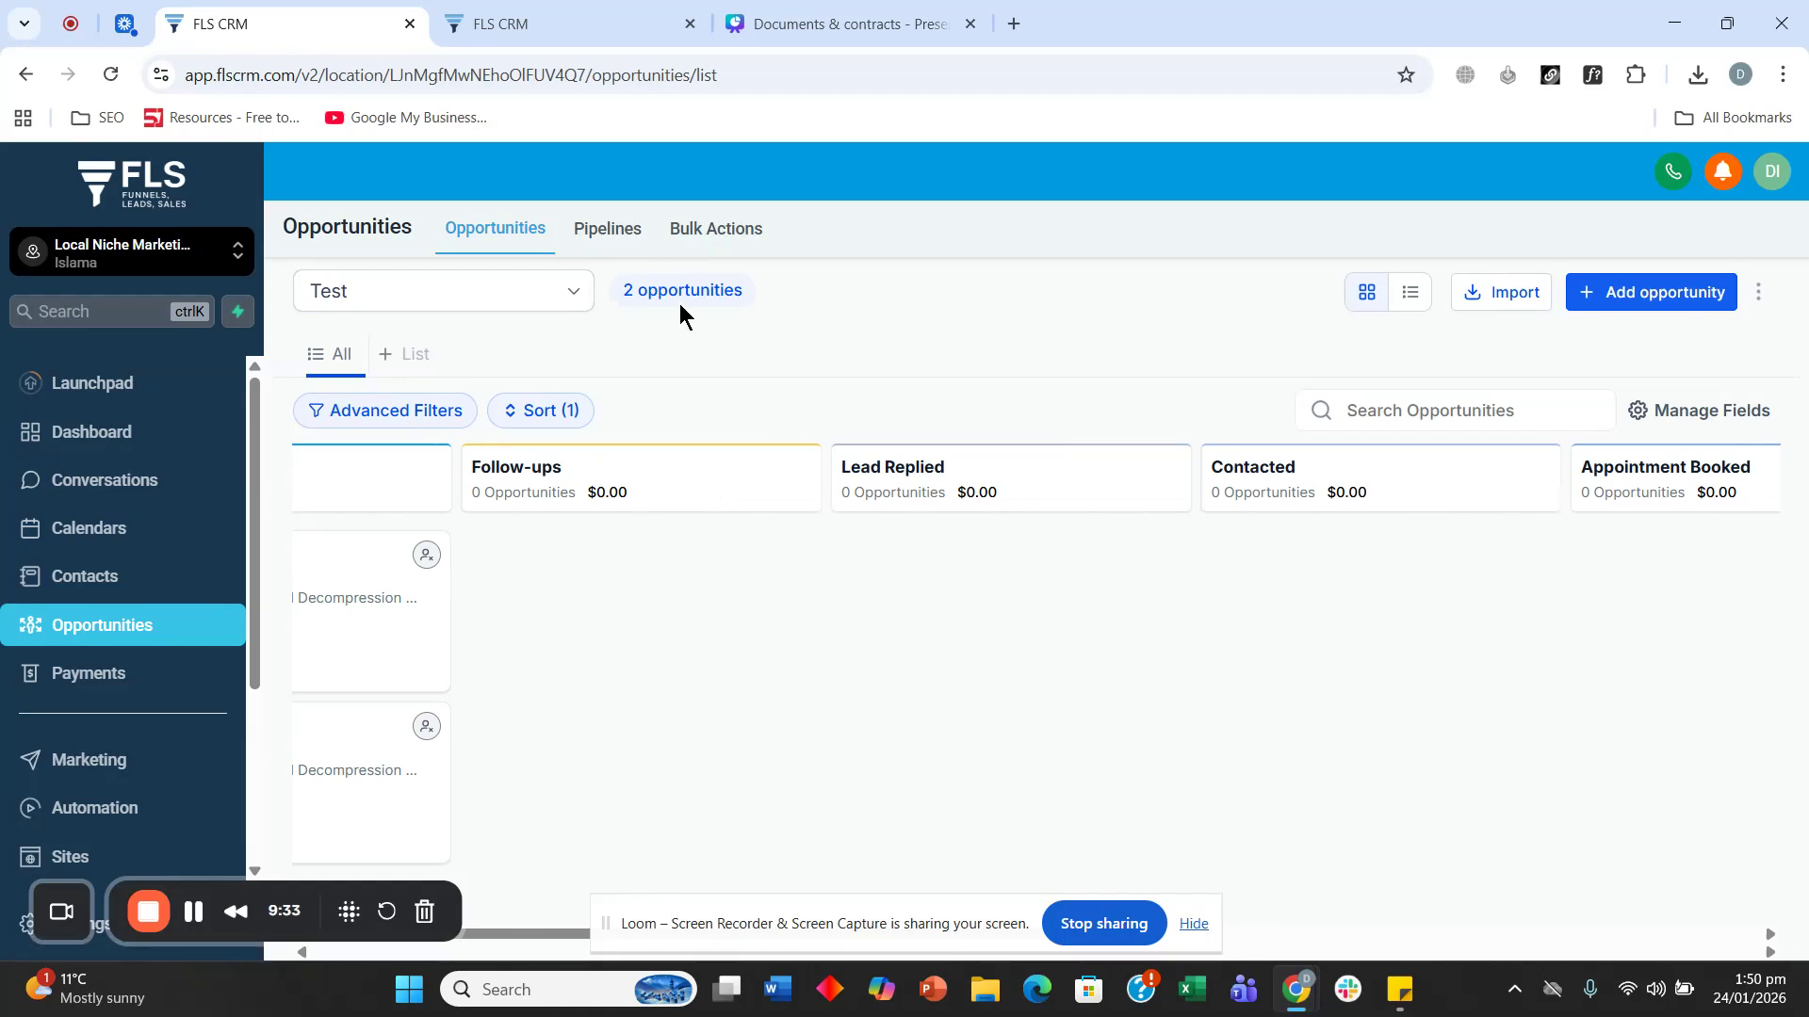
Step: Open the Test pipeline for editing and add a new stage named "Contract Sent"
click(609, 232)
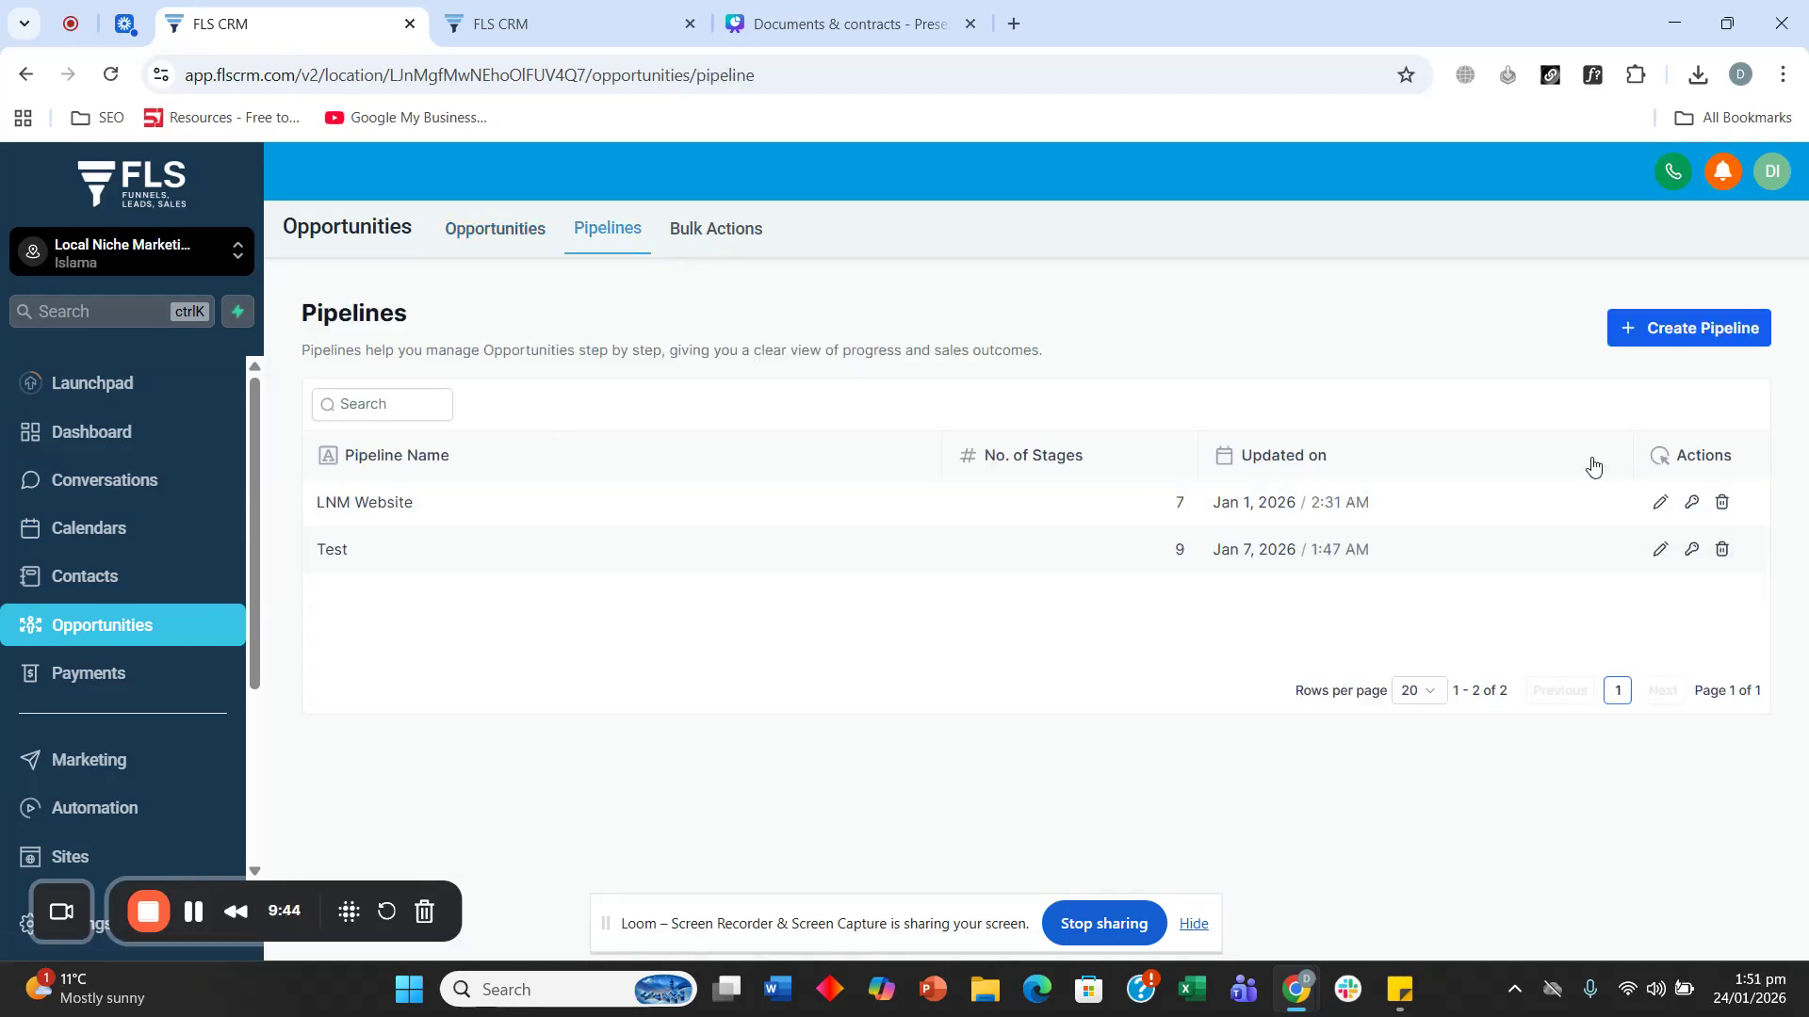
click(1660, 552)
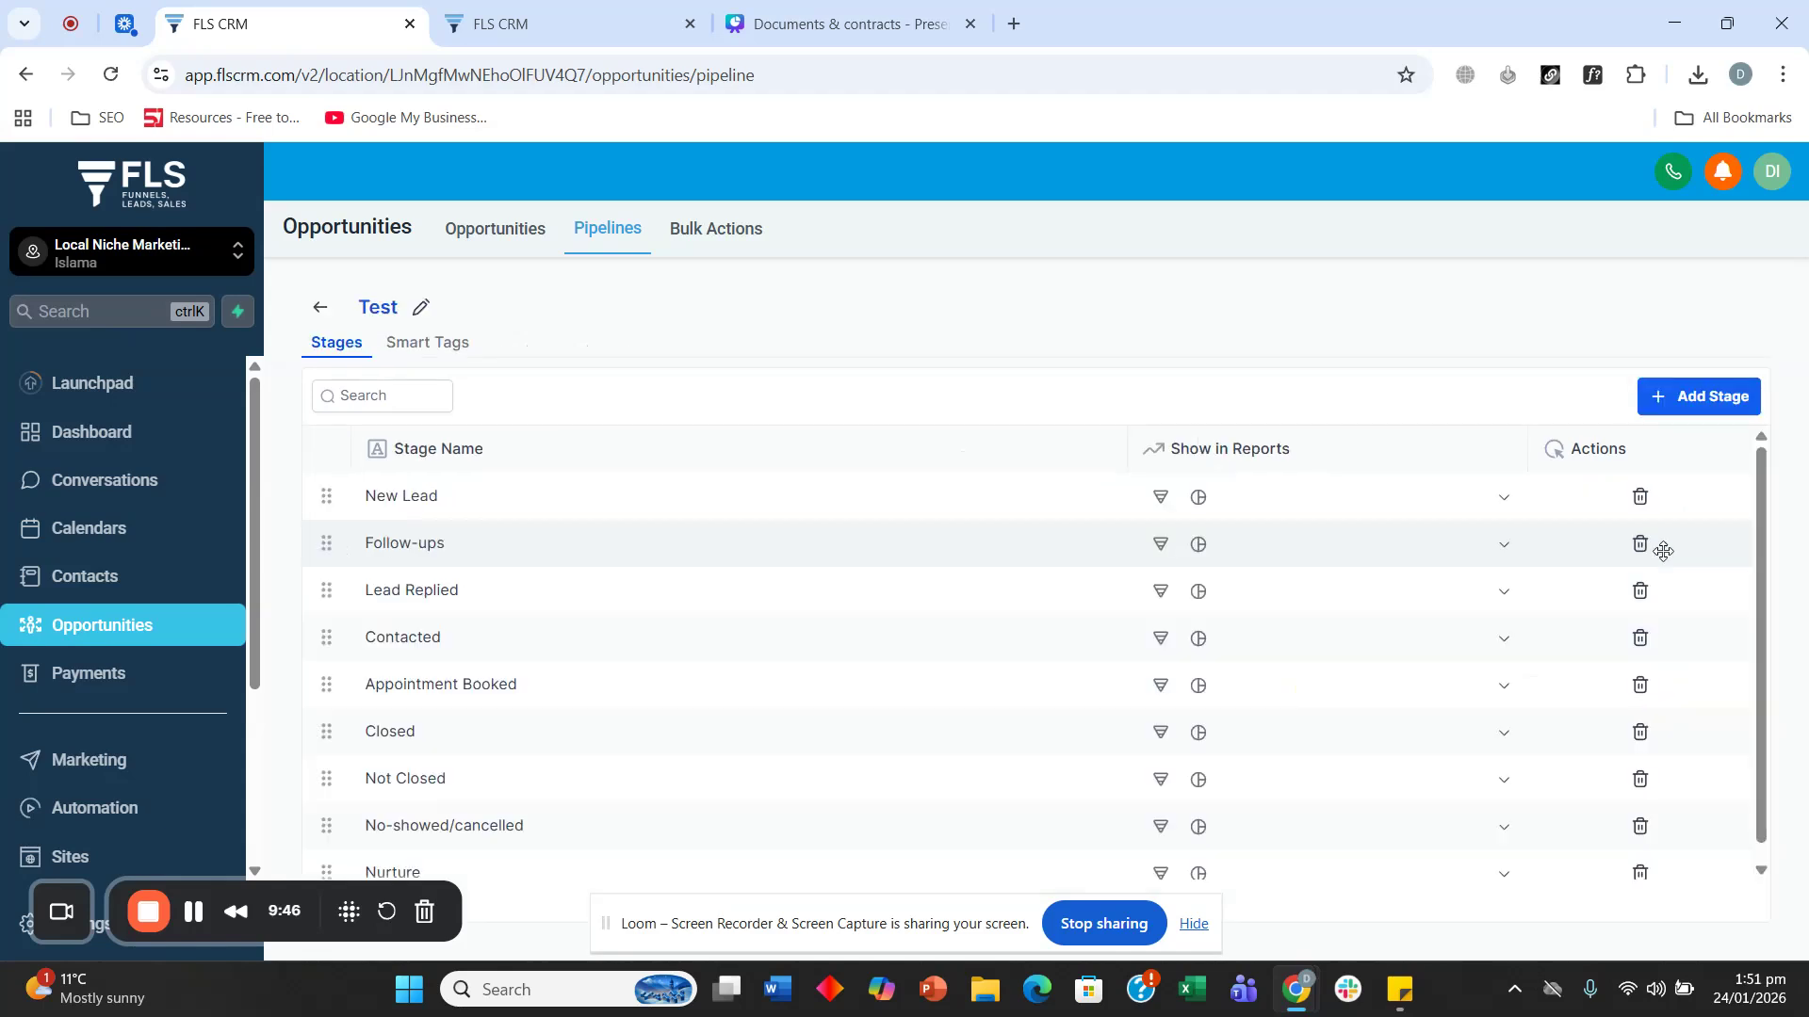
click(1693, 403)
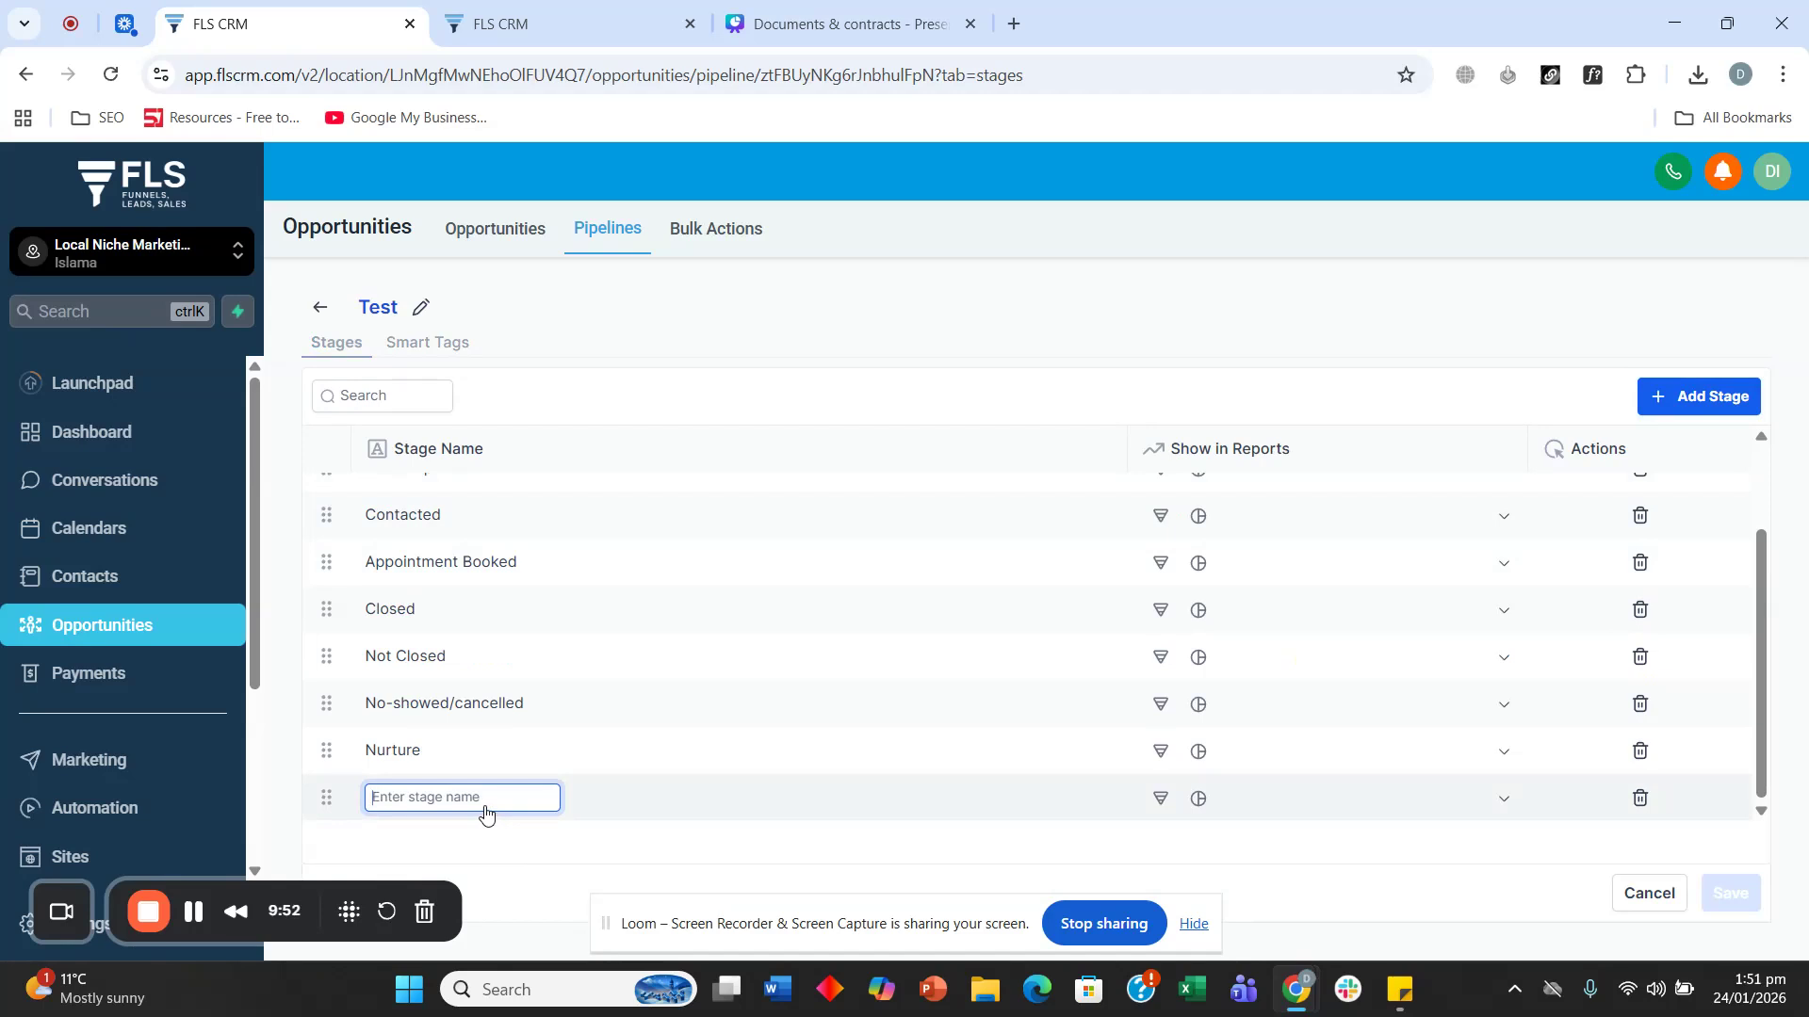
text(Contract Sent)
click(538, 823)
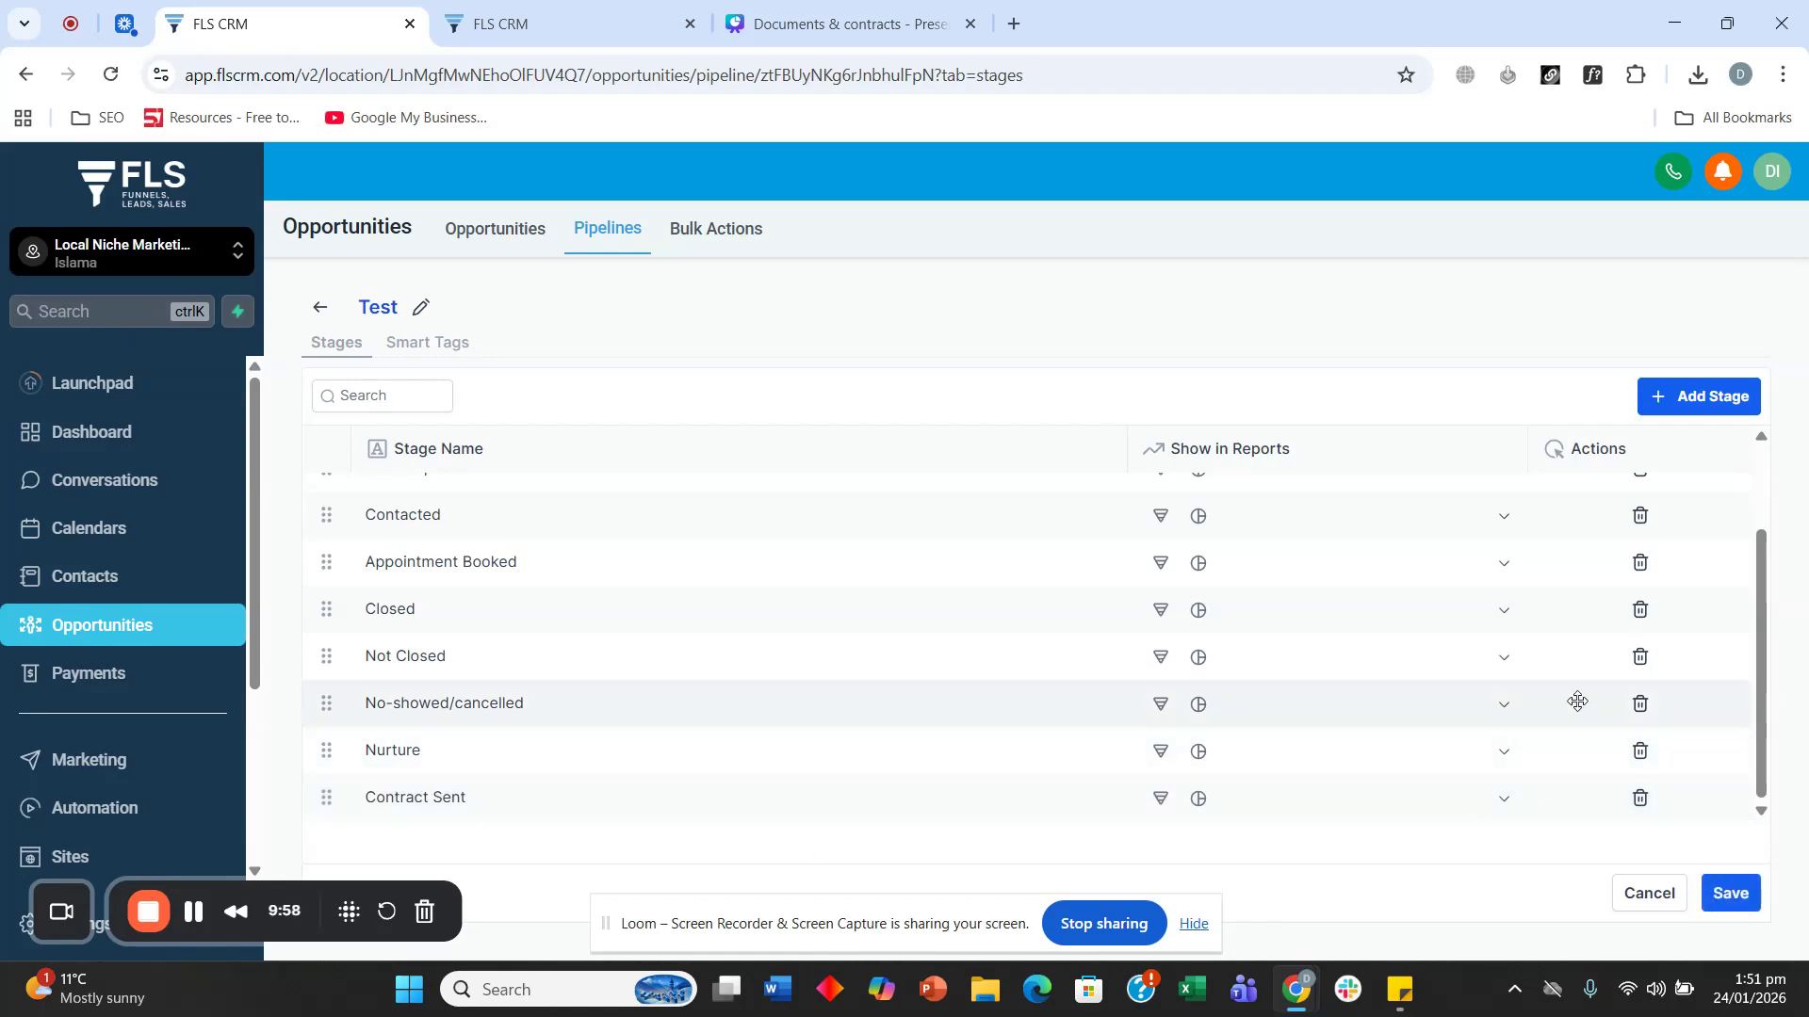
Step: Add two more stages to the Test pipeline, named "Invoice sent" and "Invoice Paid"
click(1727, 412)
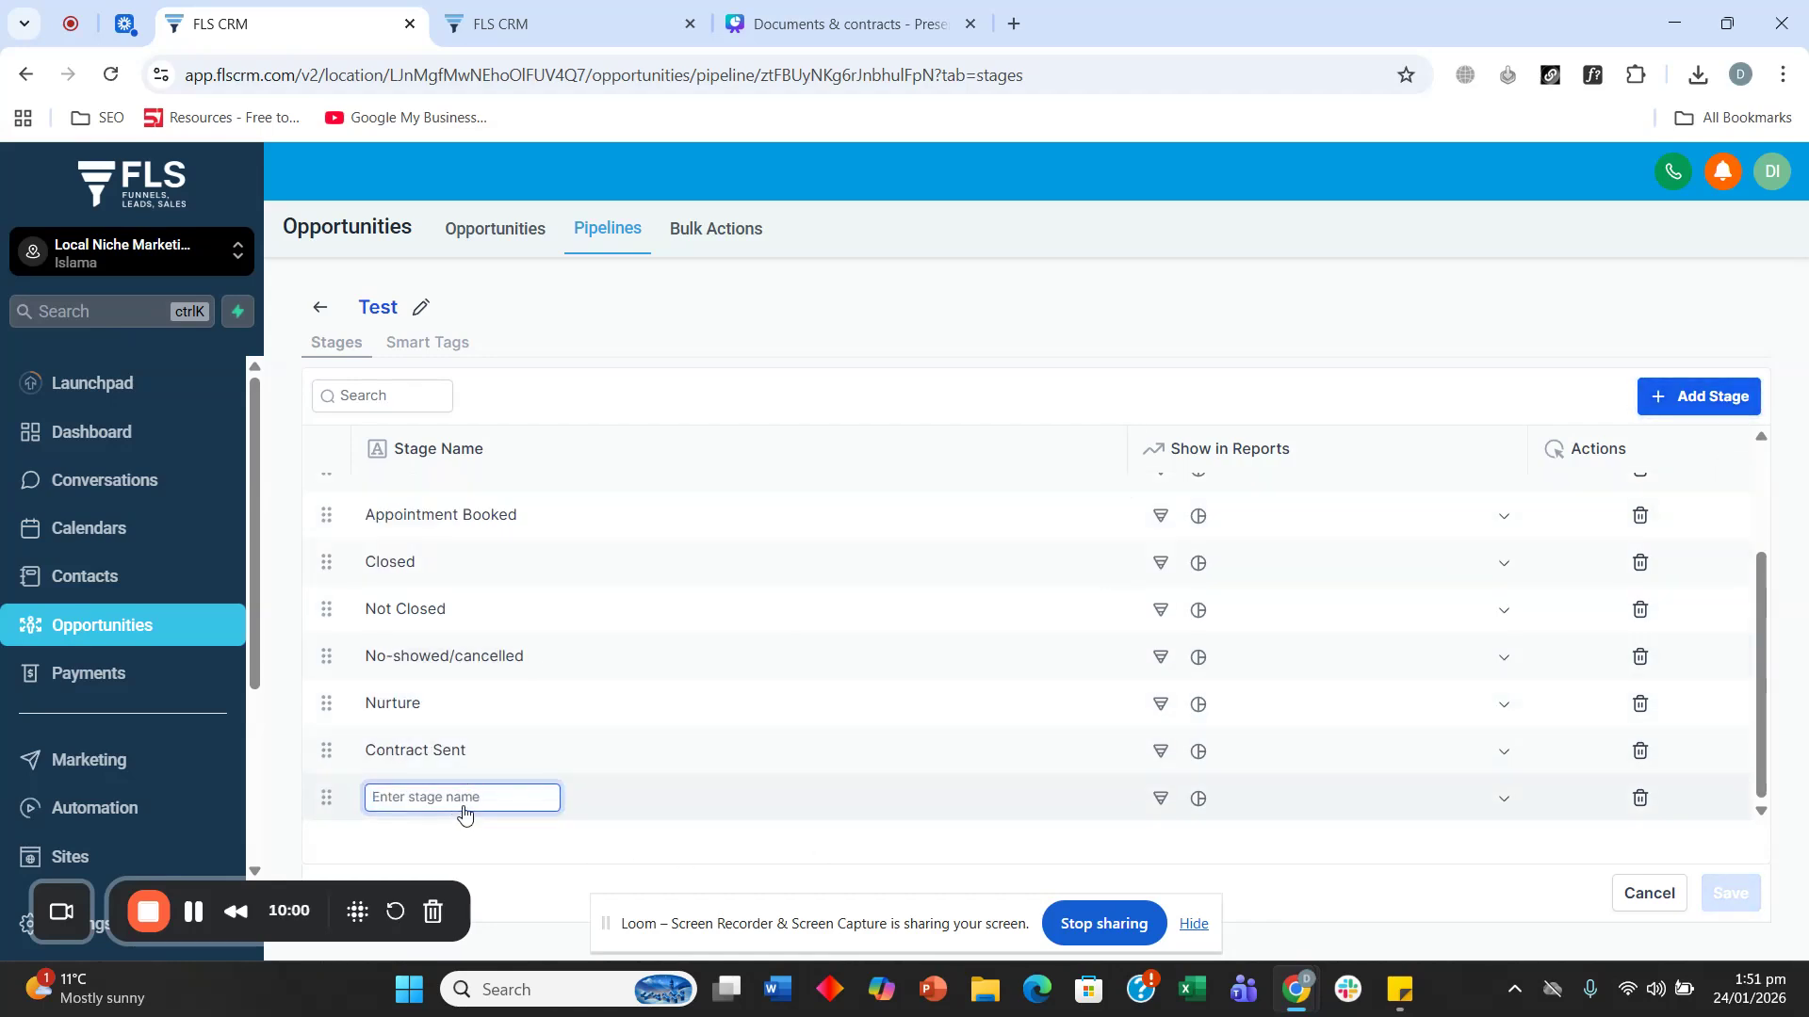
text(Invoice sent)
click(1081, 331)
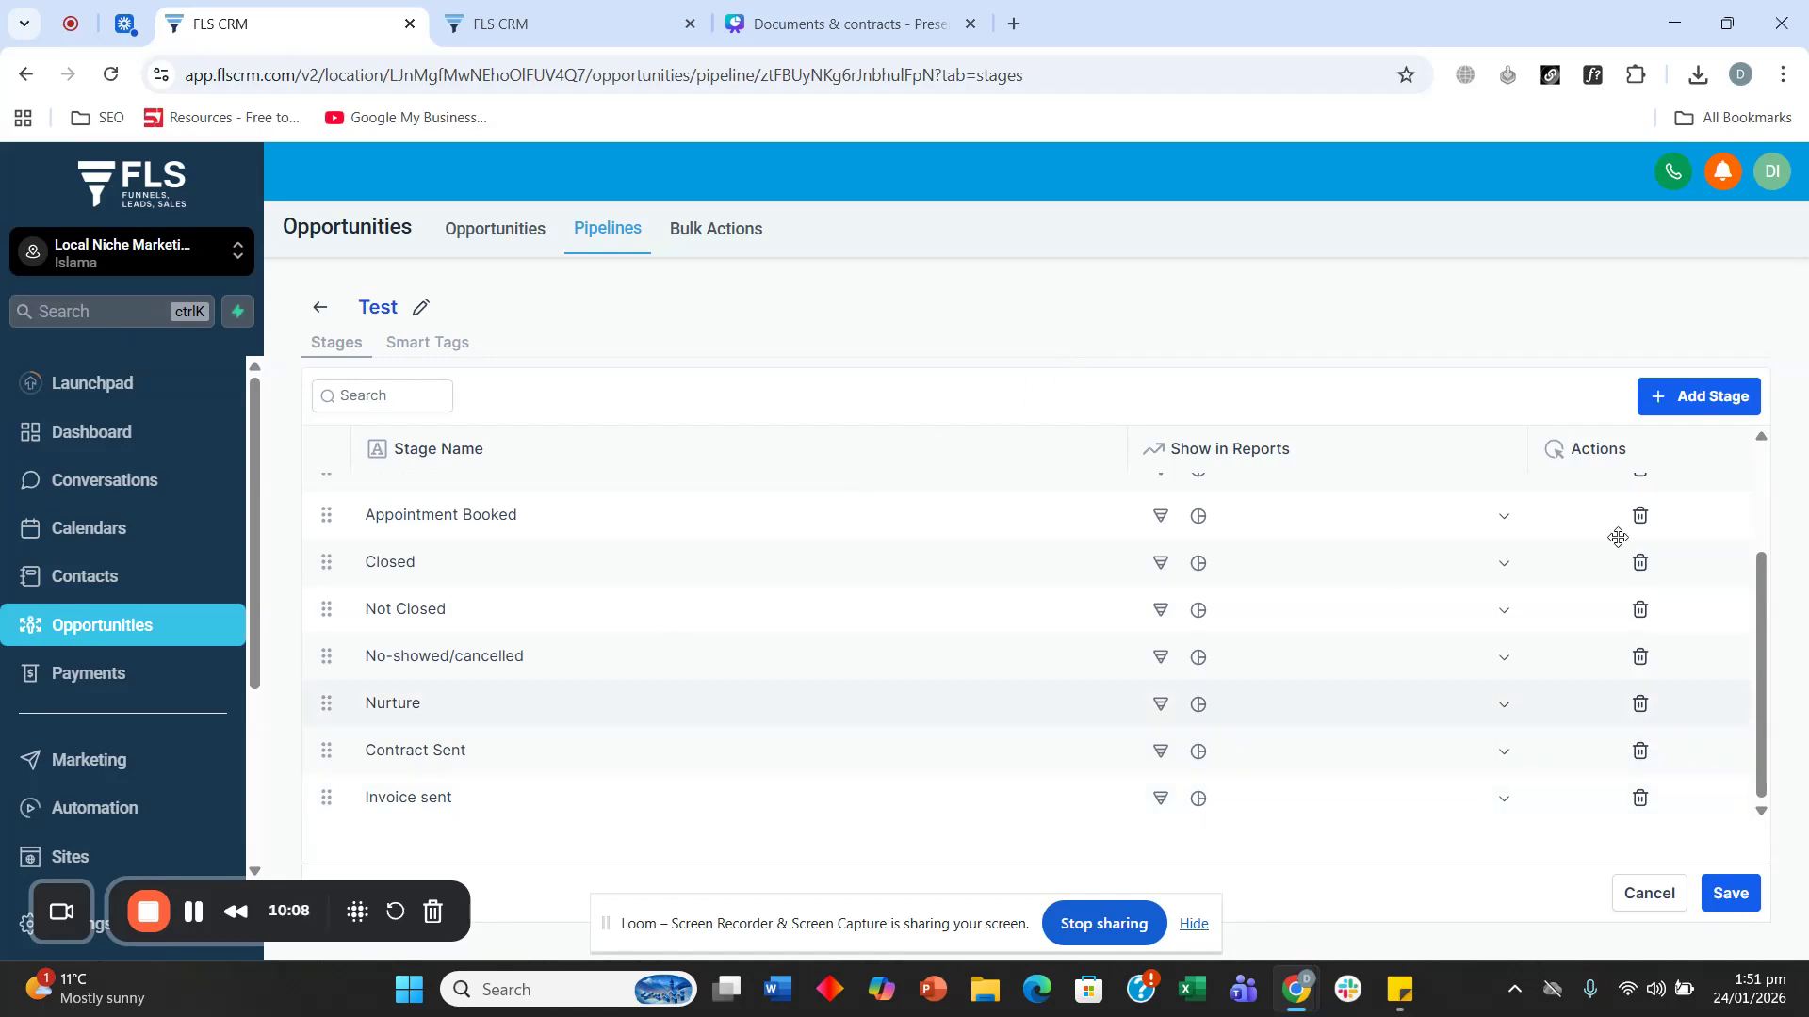
click(1742, 400)
click(474, 807)
text(Invoice Paid)
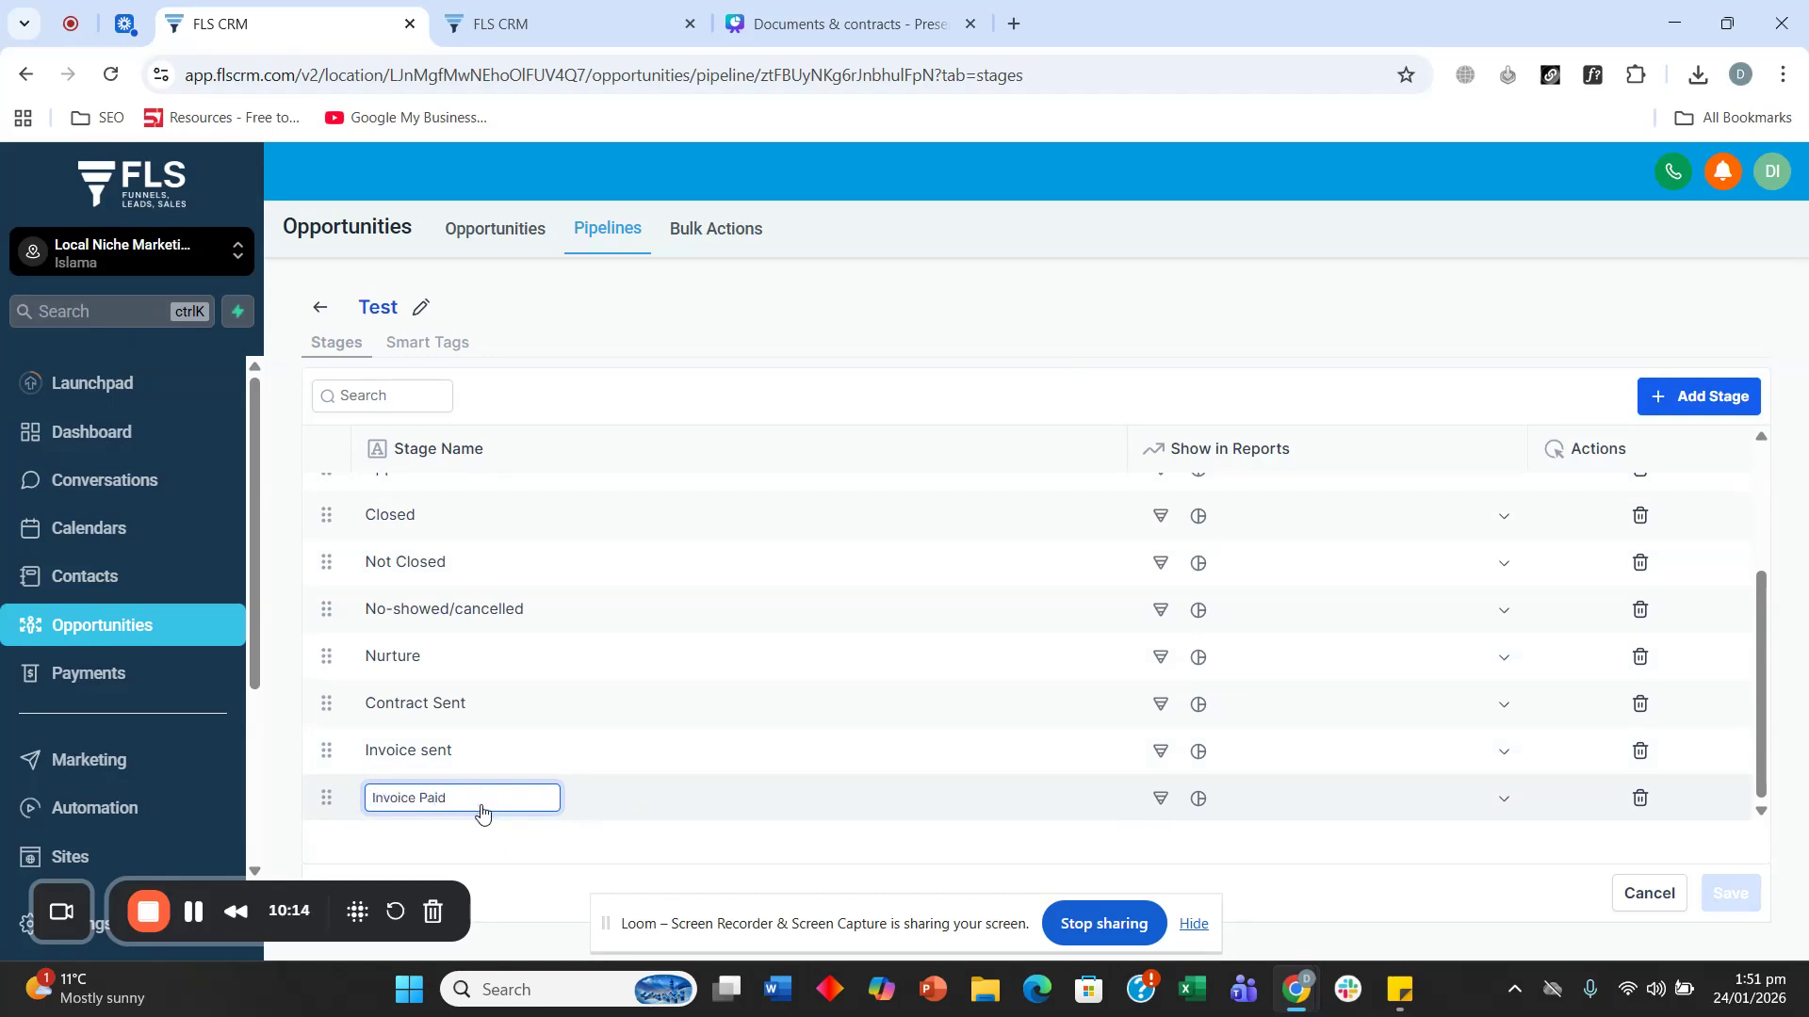
click(514, 838)
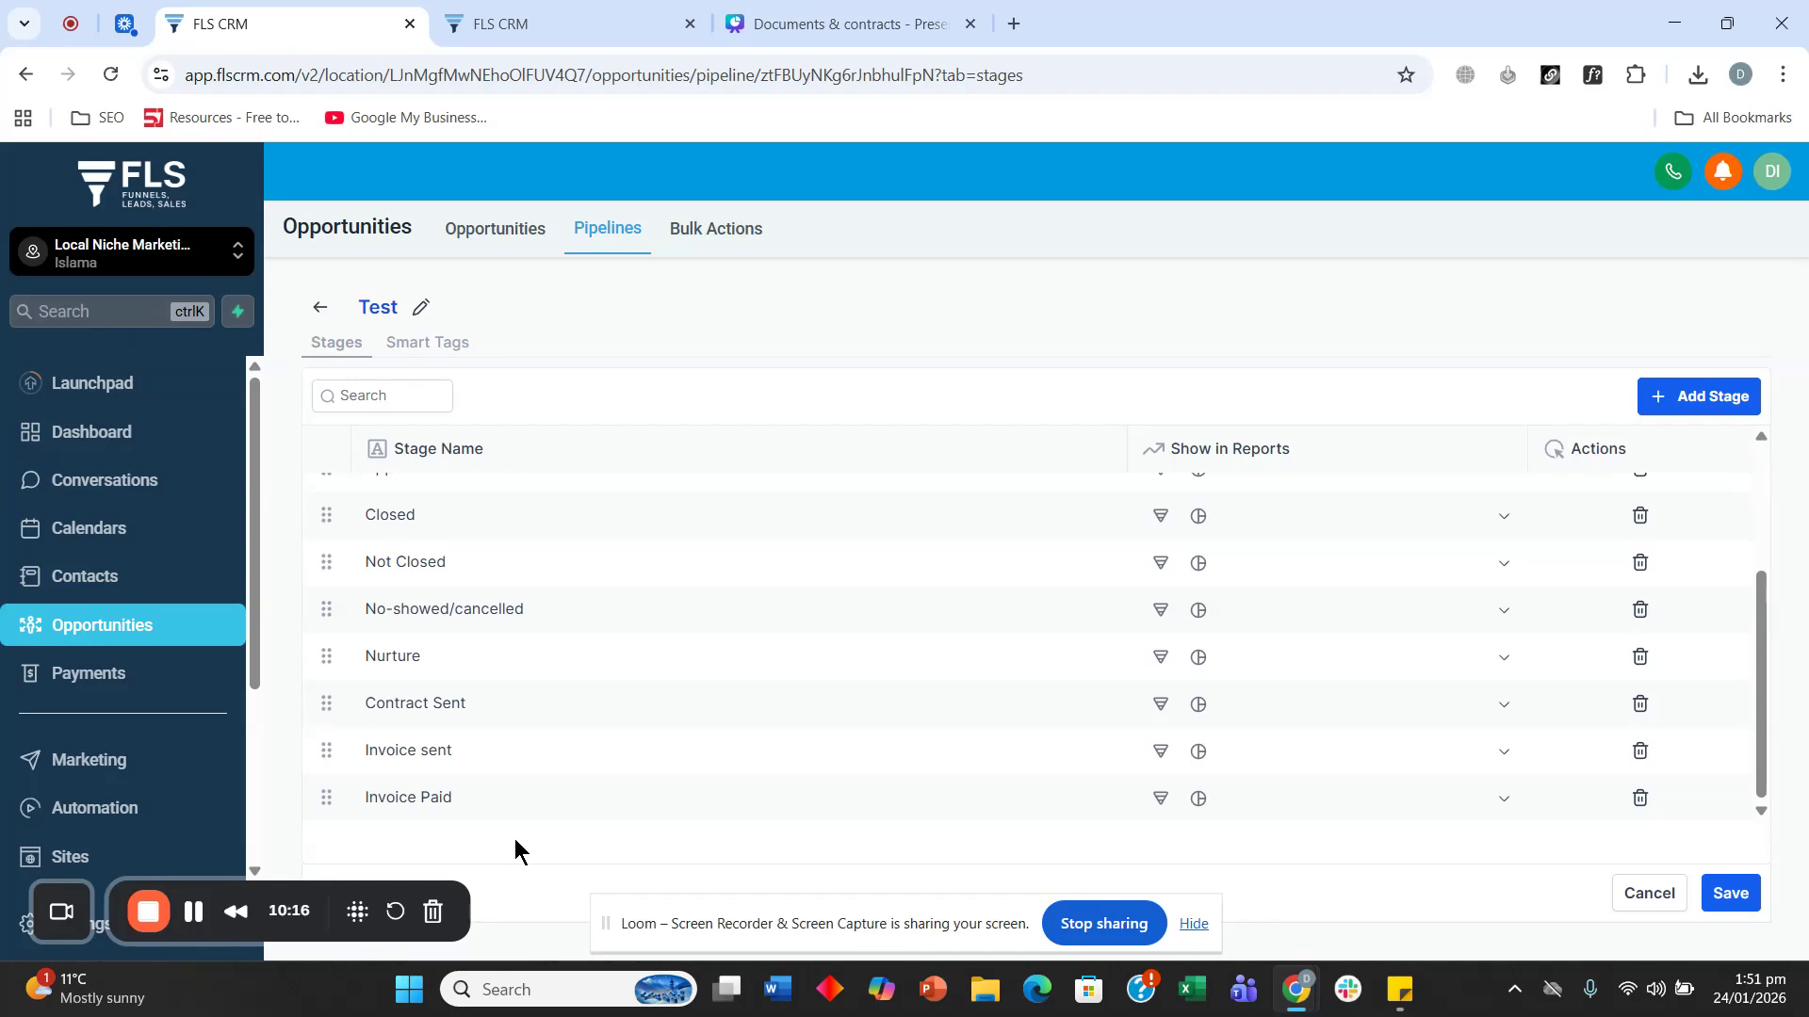
Step: Move Contract Sent, Invoice sent and Invoice Paid, in that order, between Appointment Booked and Closed, and save the pipeline
scroll(345, 712, up, 1)
scroll(345, 713, up, 2)
scroll(327, 744, down, 3)
drag(326, 750, 329, 516)
drag(327, 750, 327, 602)
drag(327, 801, 322, 602)
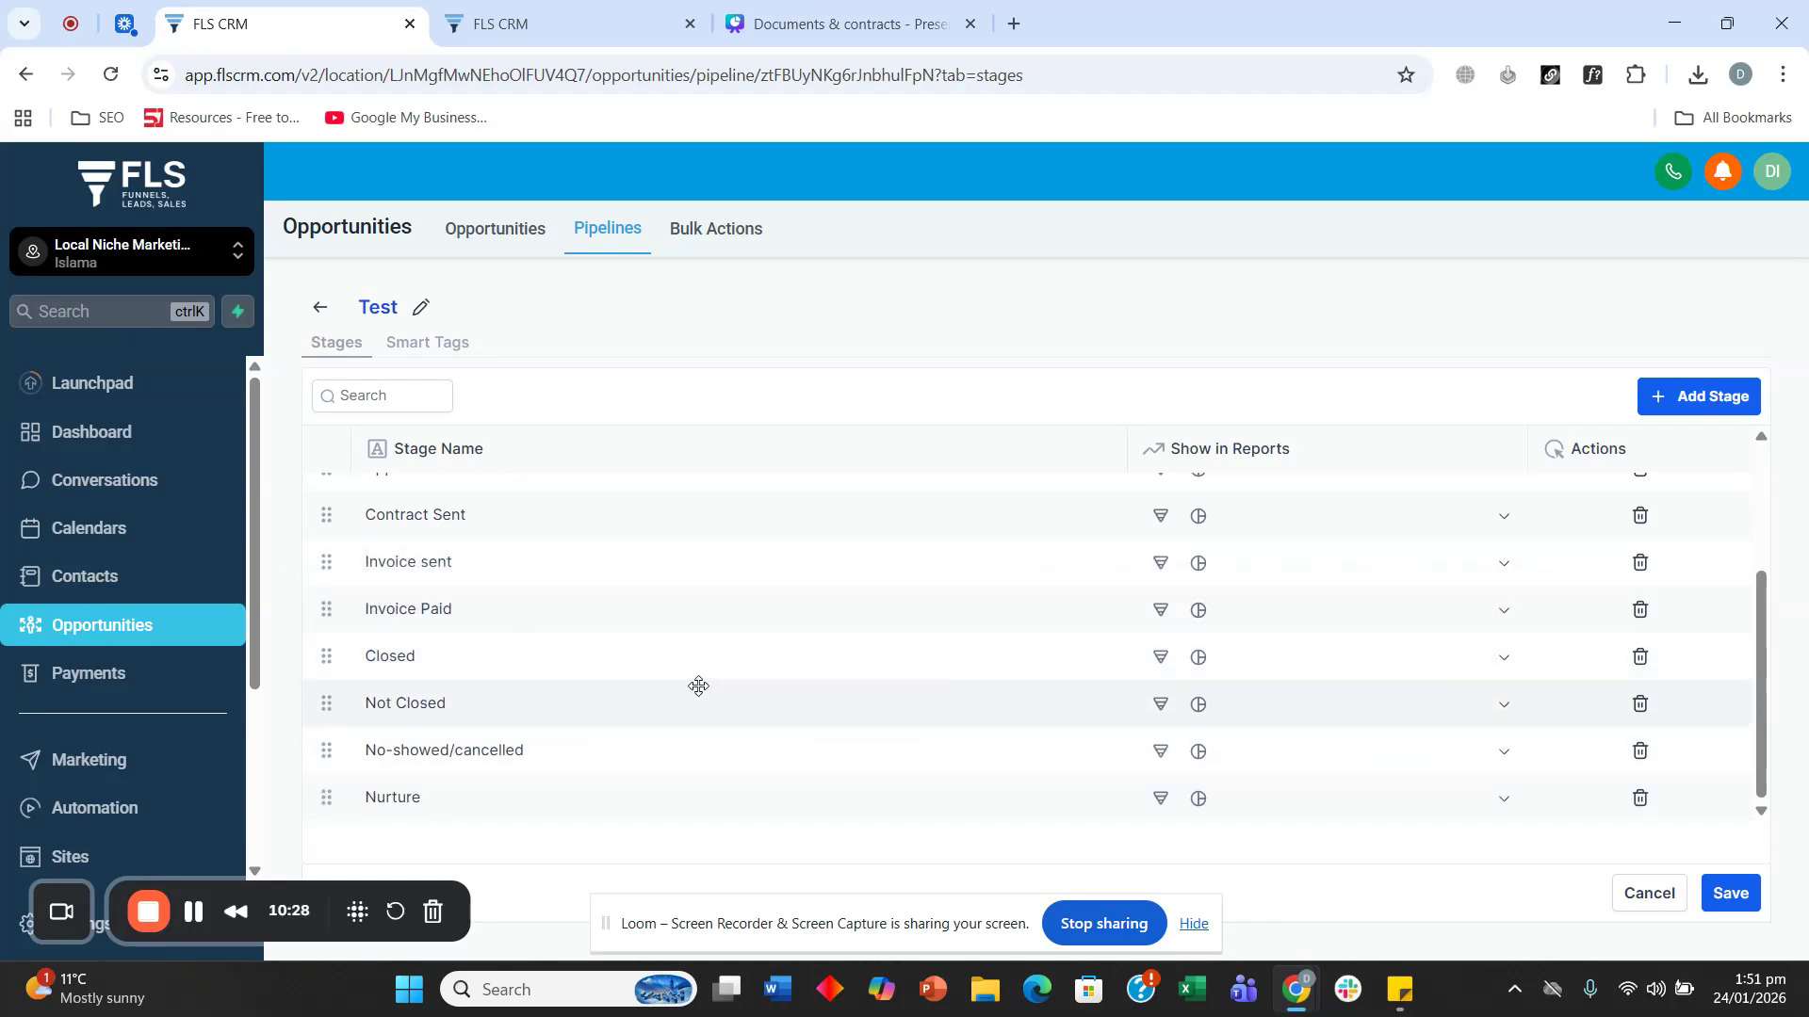
scroll(698, 685, up, 3)
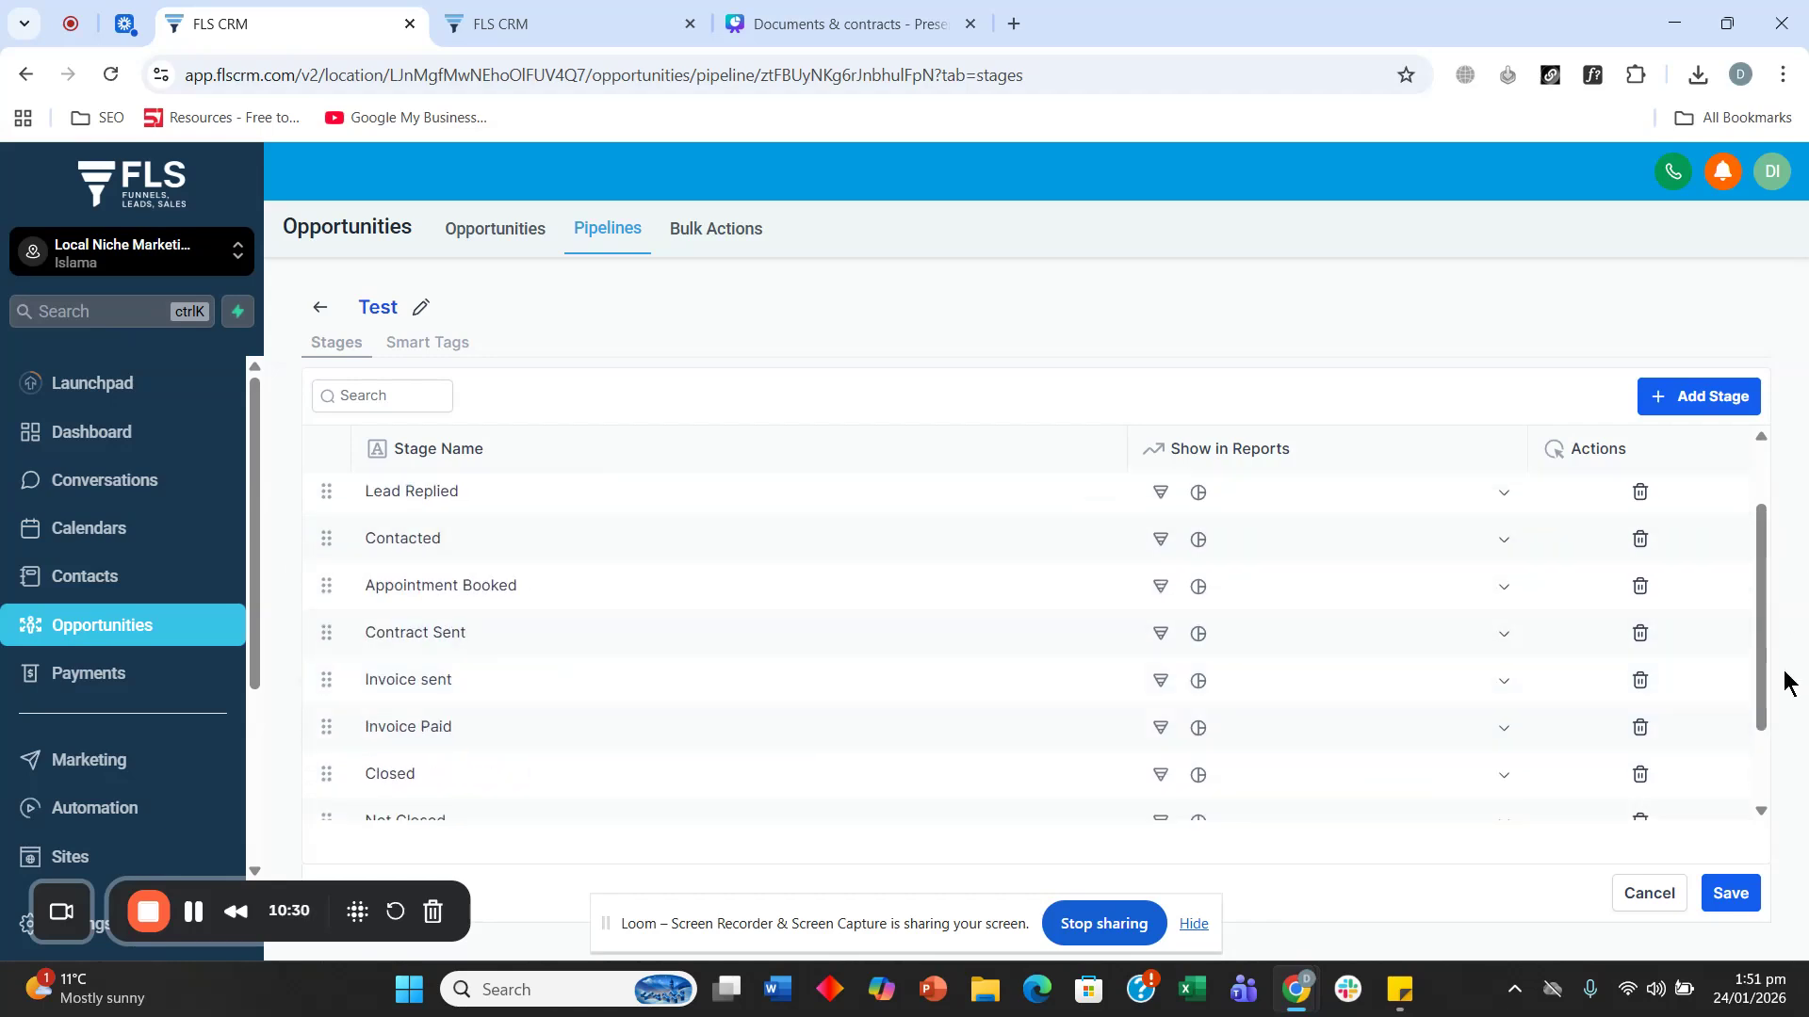
click(1729, 893)
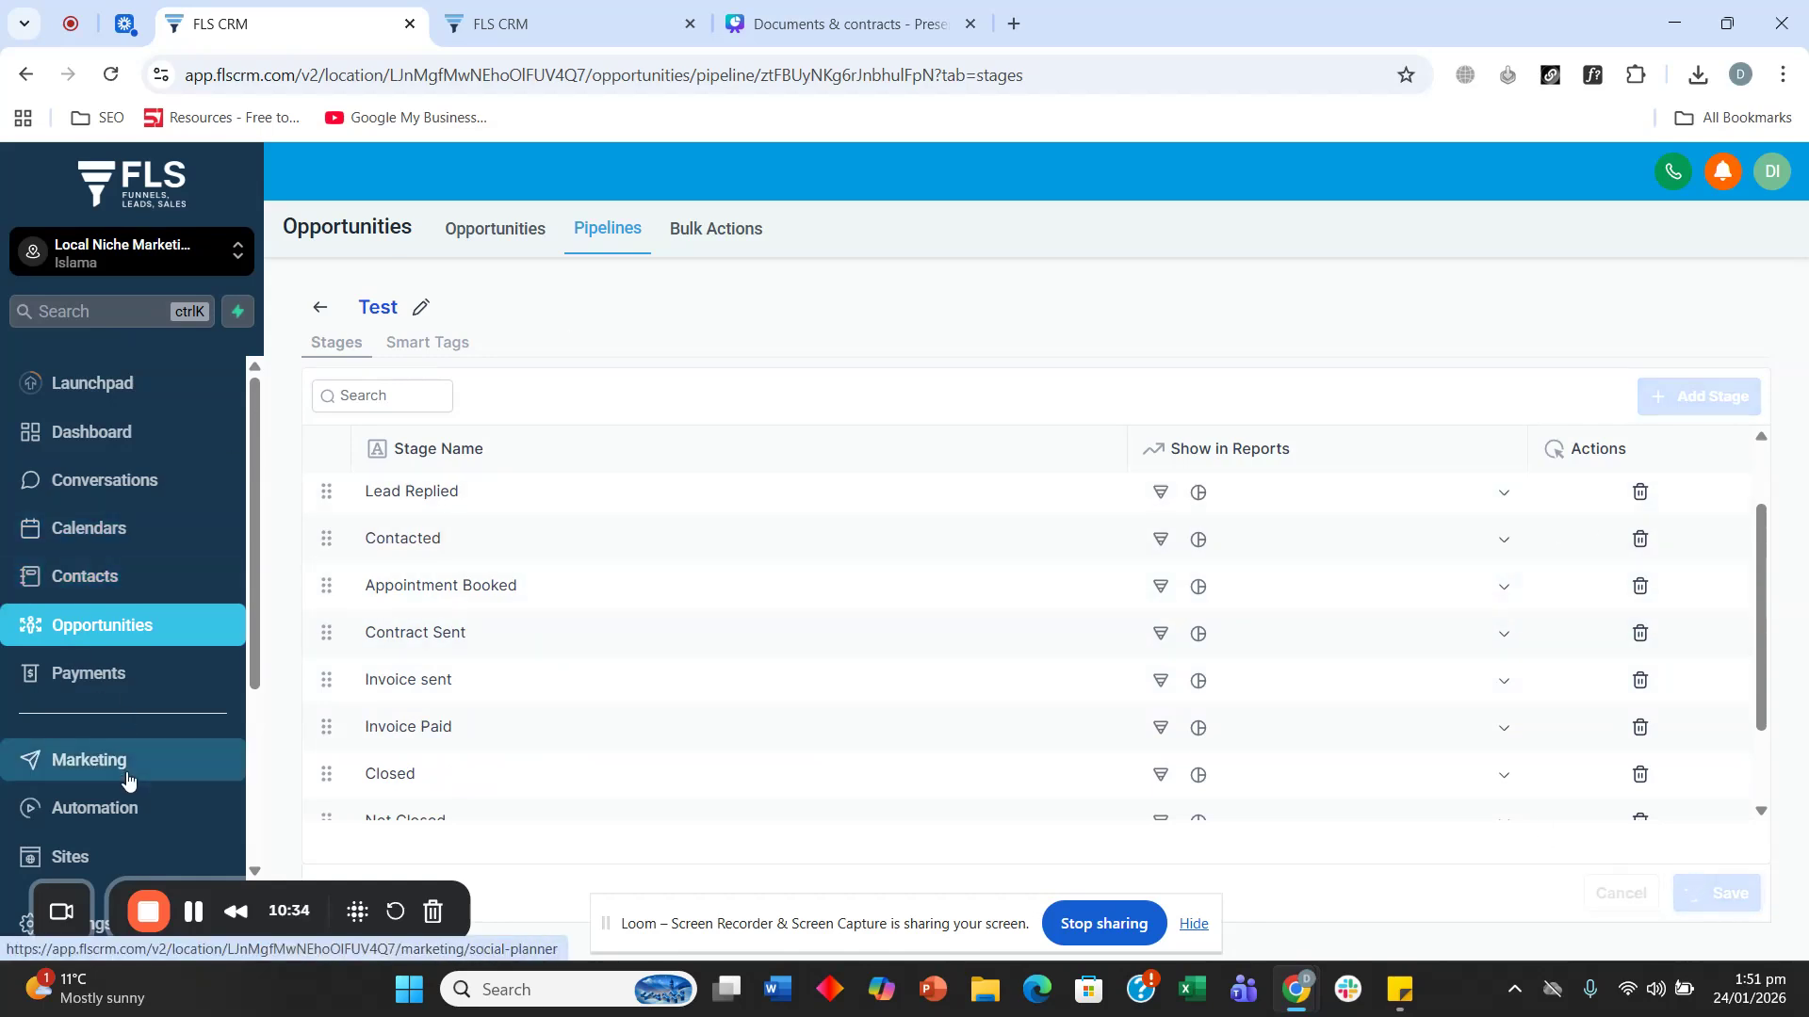
Step: Create a folder named "Document & Invoices" in the automation workflow list
click(129, 812)
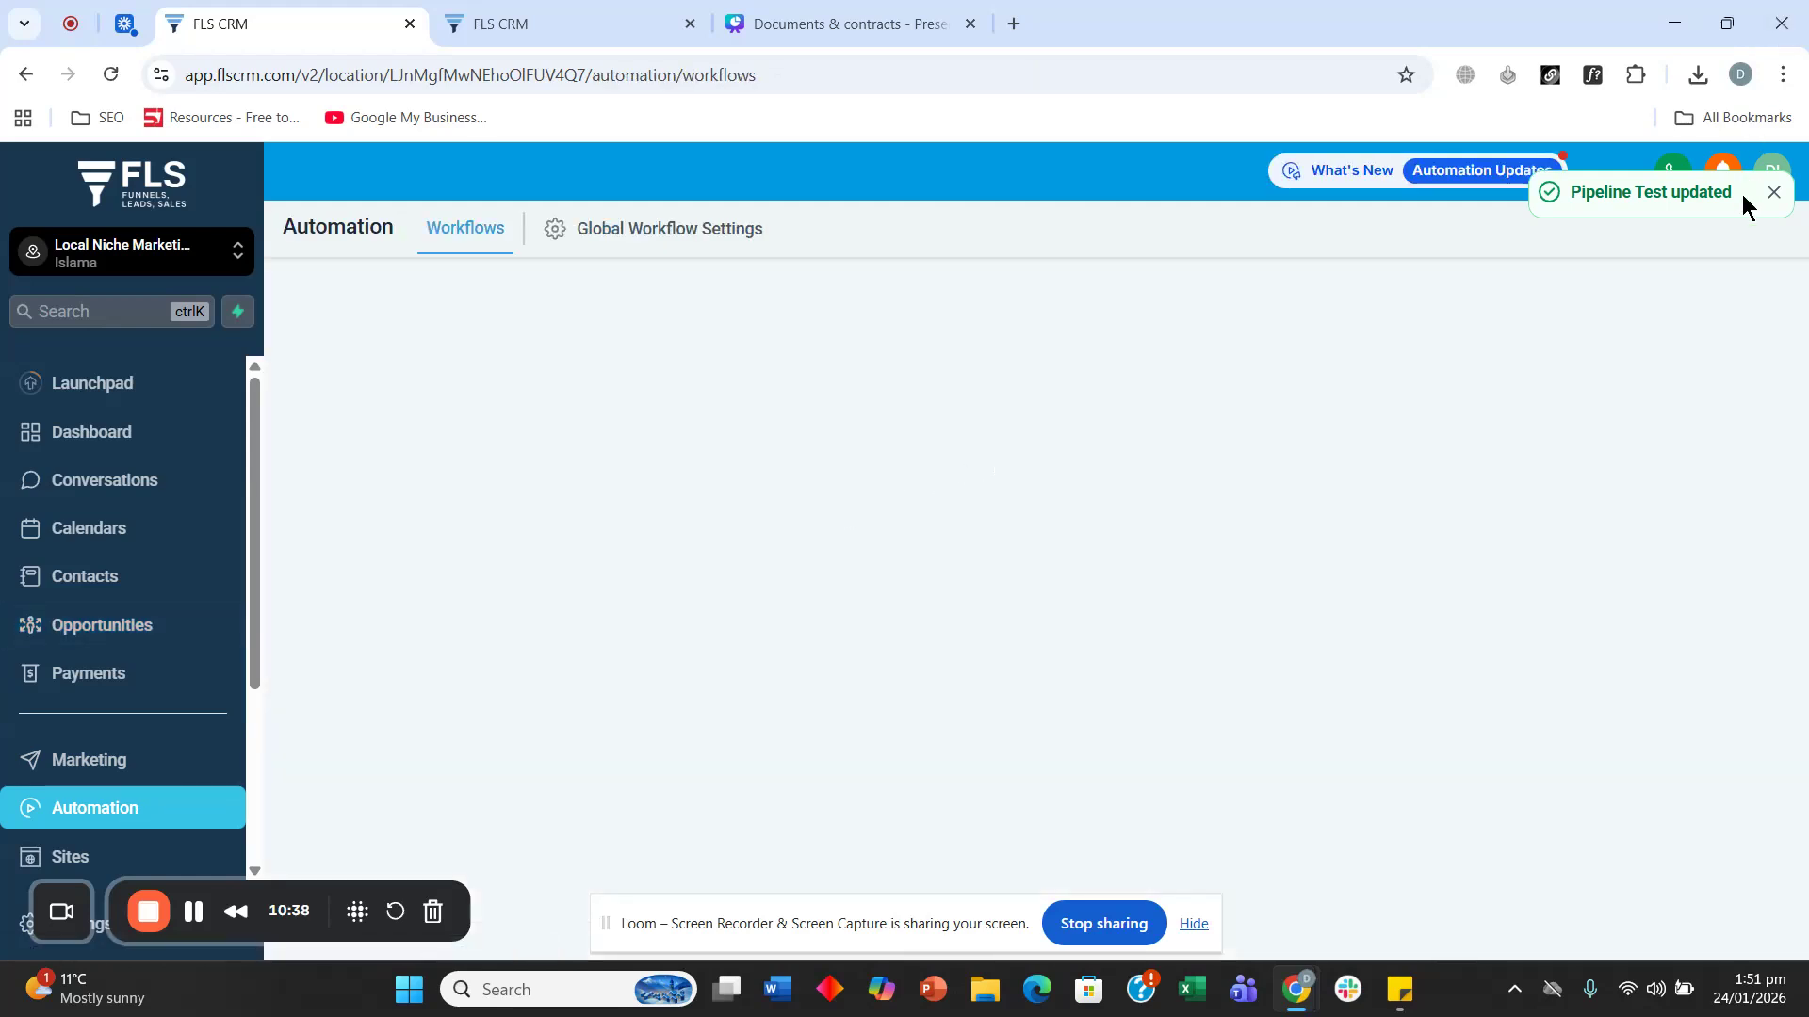
click(1773, 193)
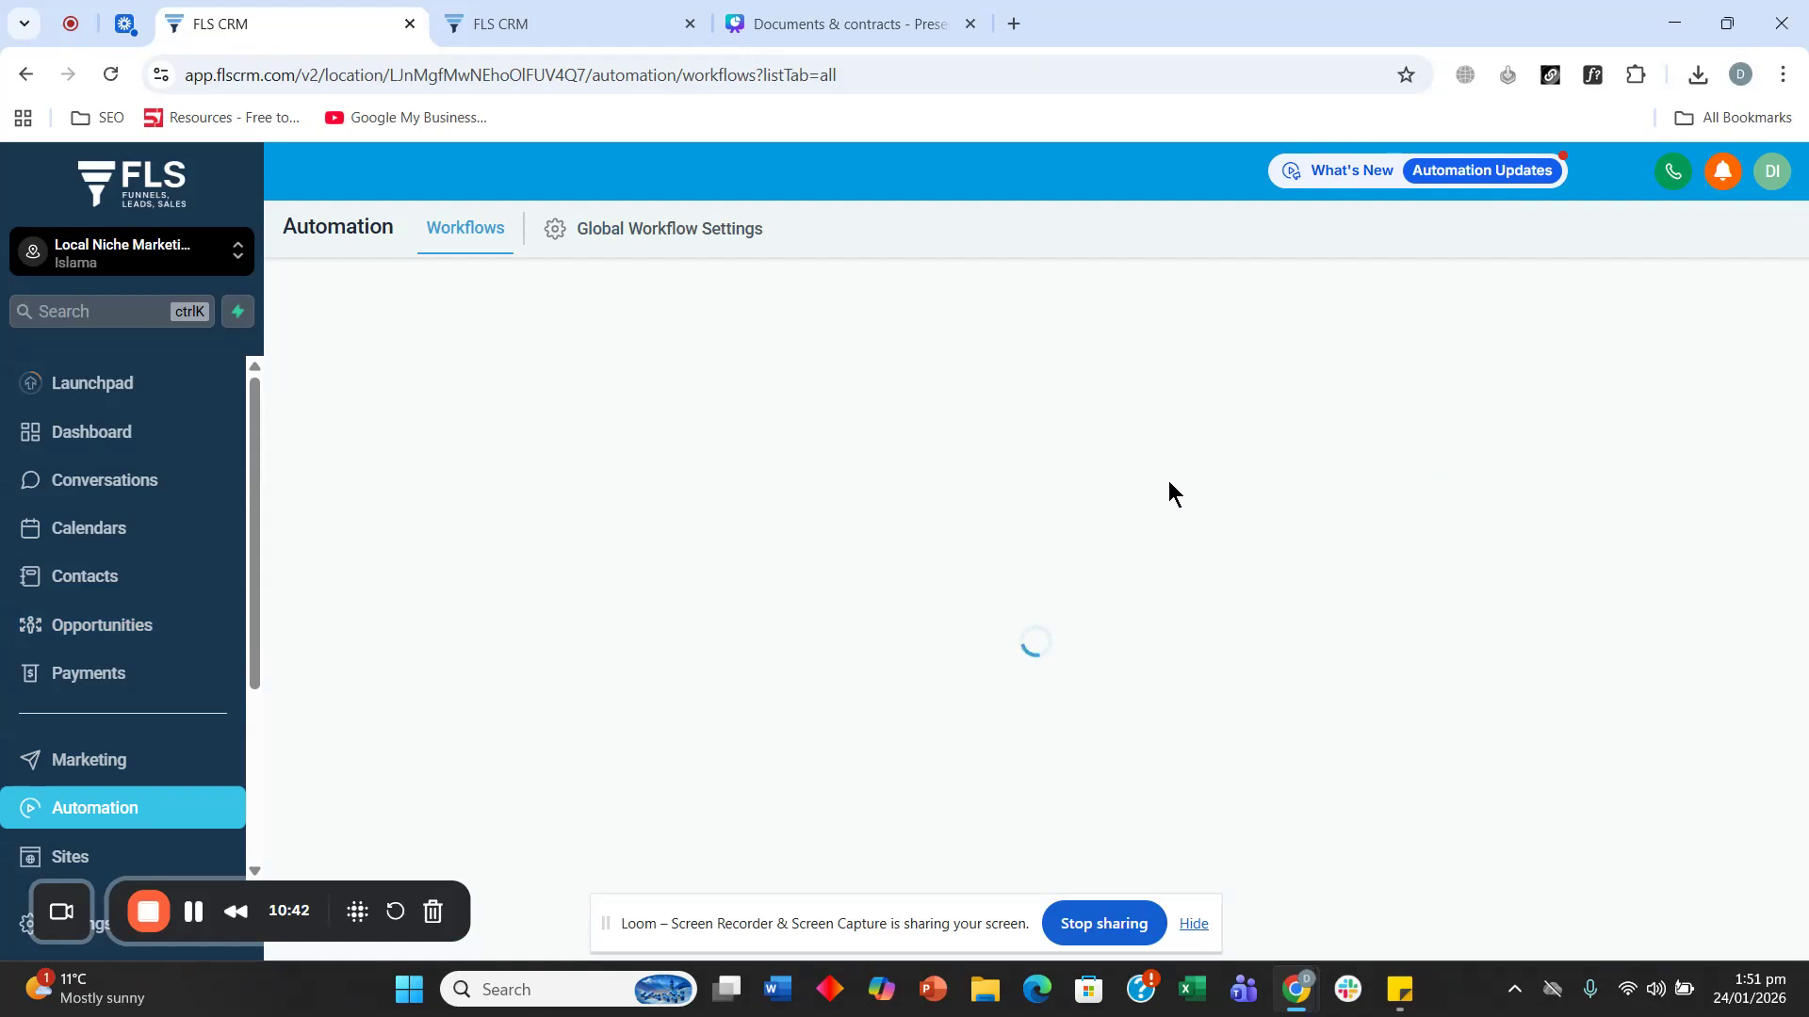
click(1465, 311)
click(829, 653)
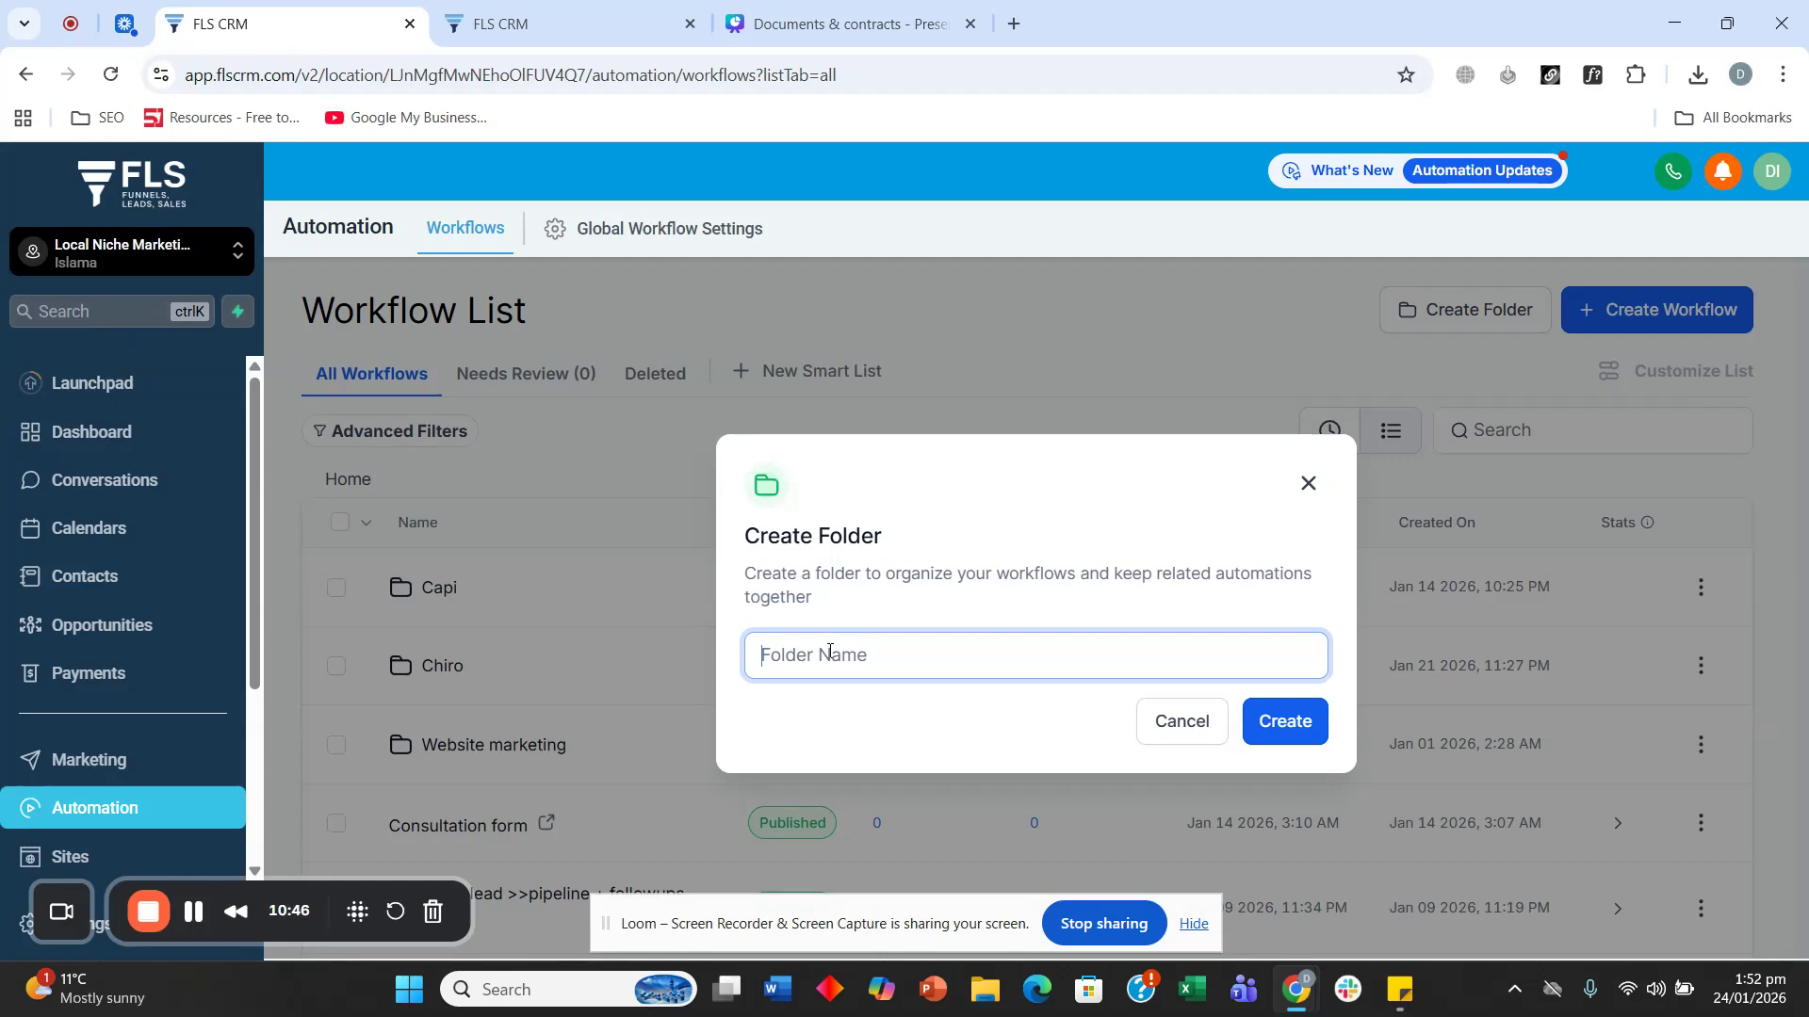
text(Docuement)
key(BackSpace)
key(BackSpace)
key(BackSpace)
key(BackSpace)
text(ment)
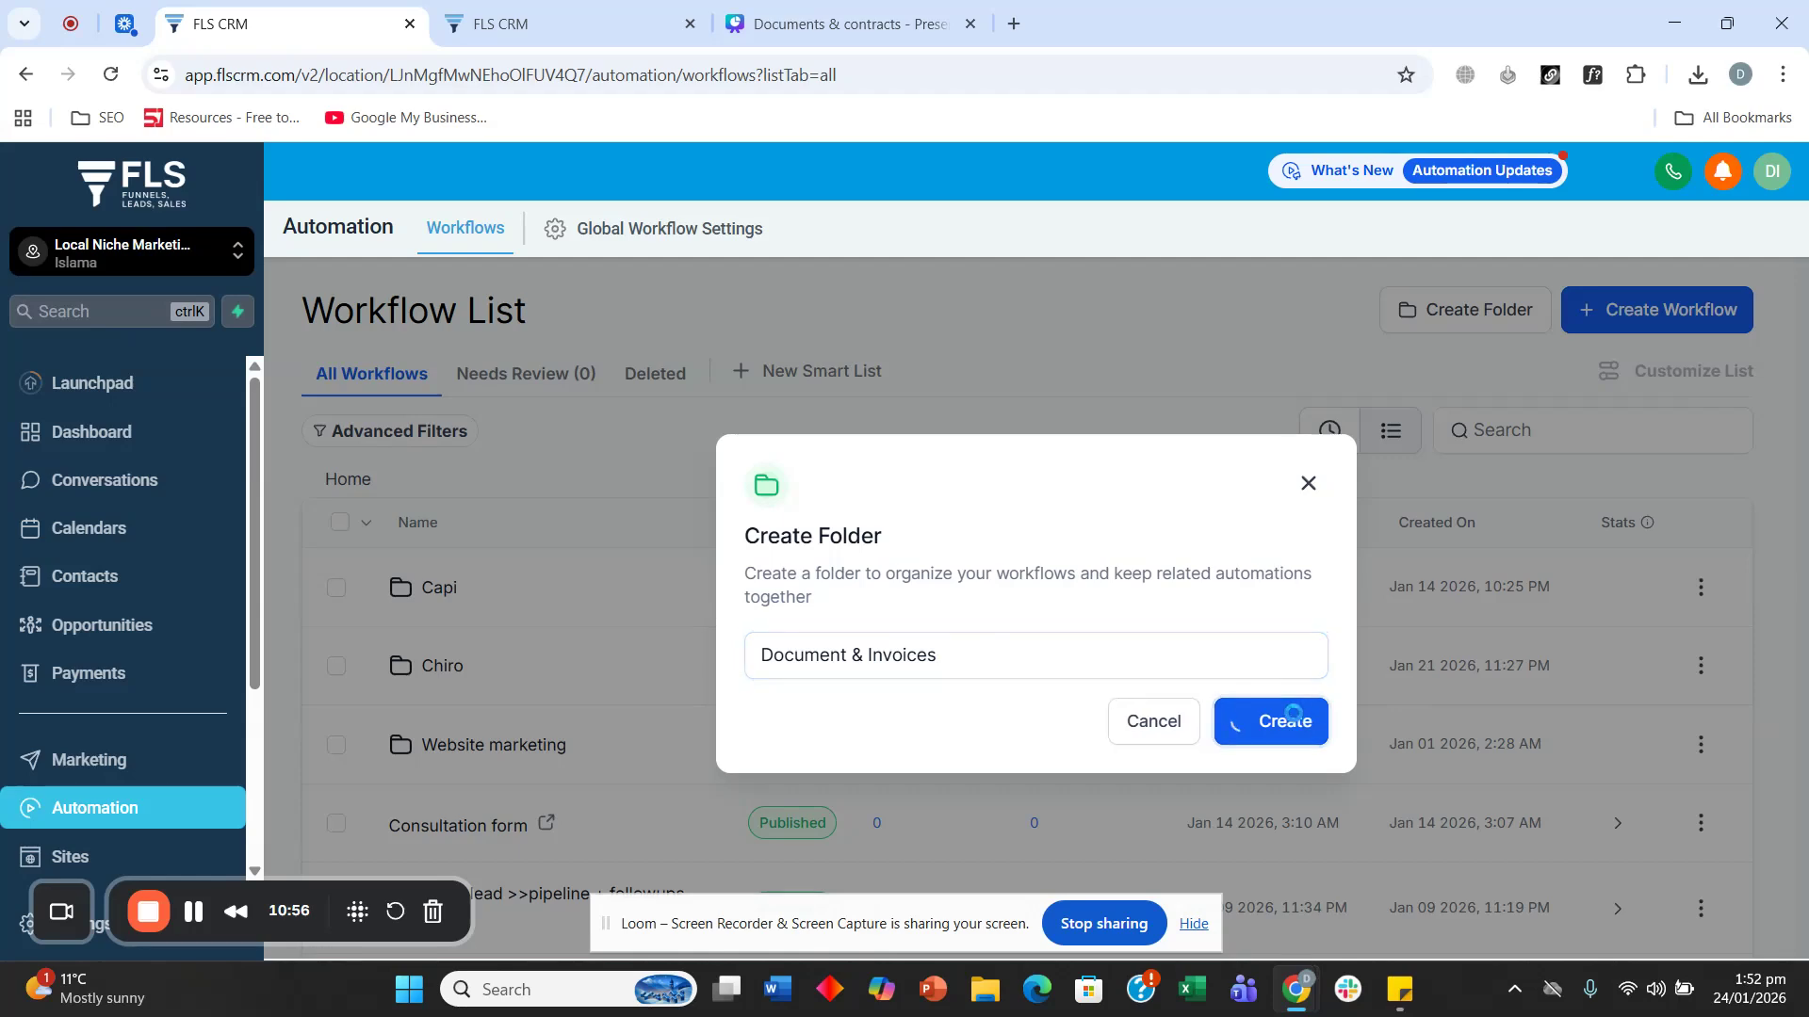
click(1284, 721)
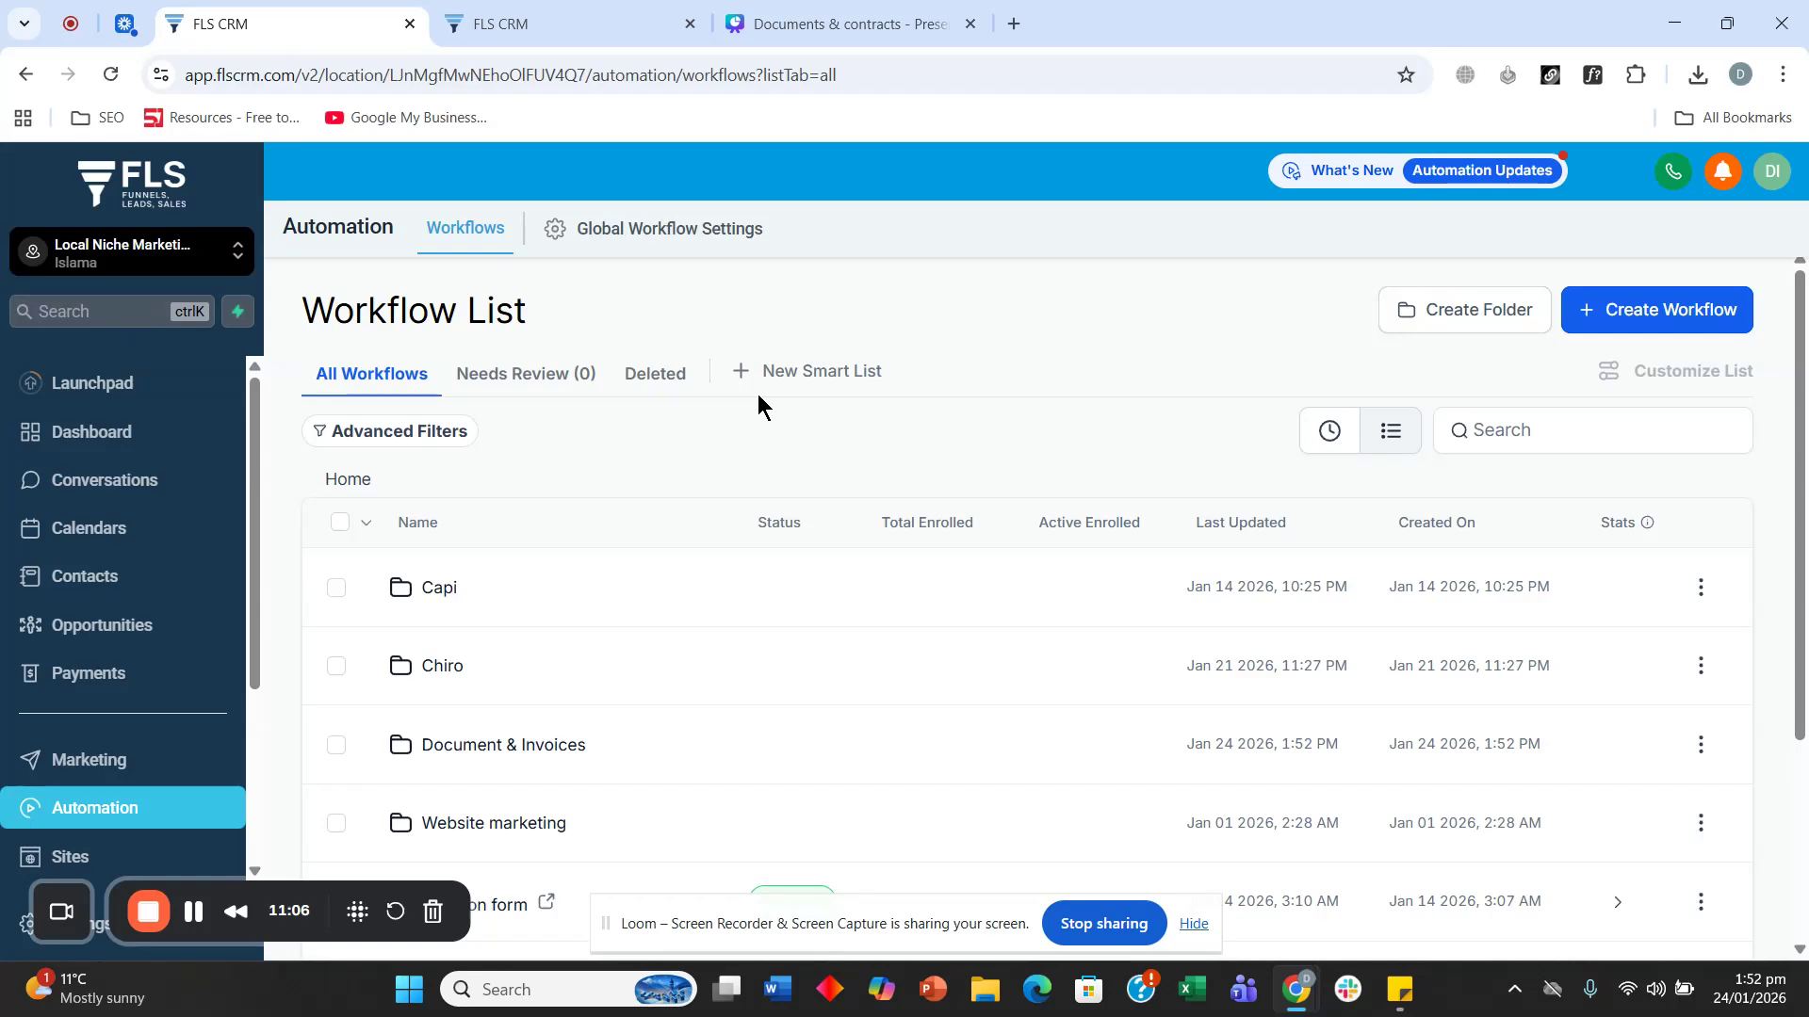
Step: Create a new workflow inside the Document & Invoices folder and name it "Contract Sent"
scroll(759, 400, down, 3)
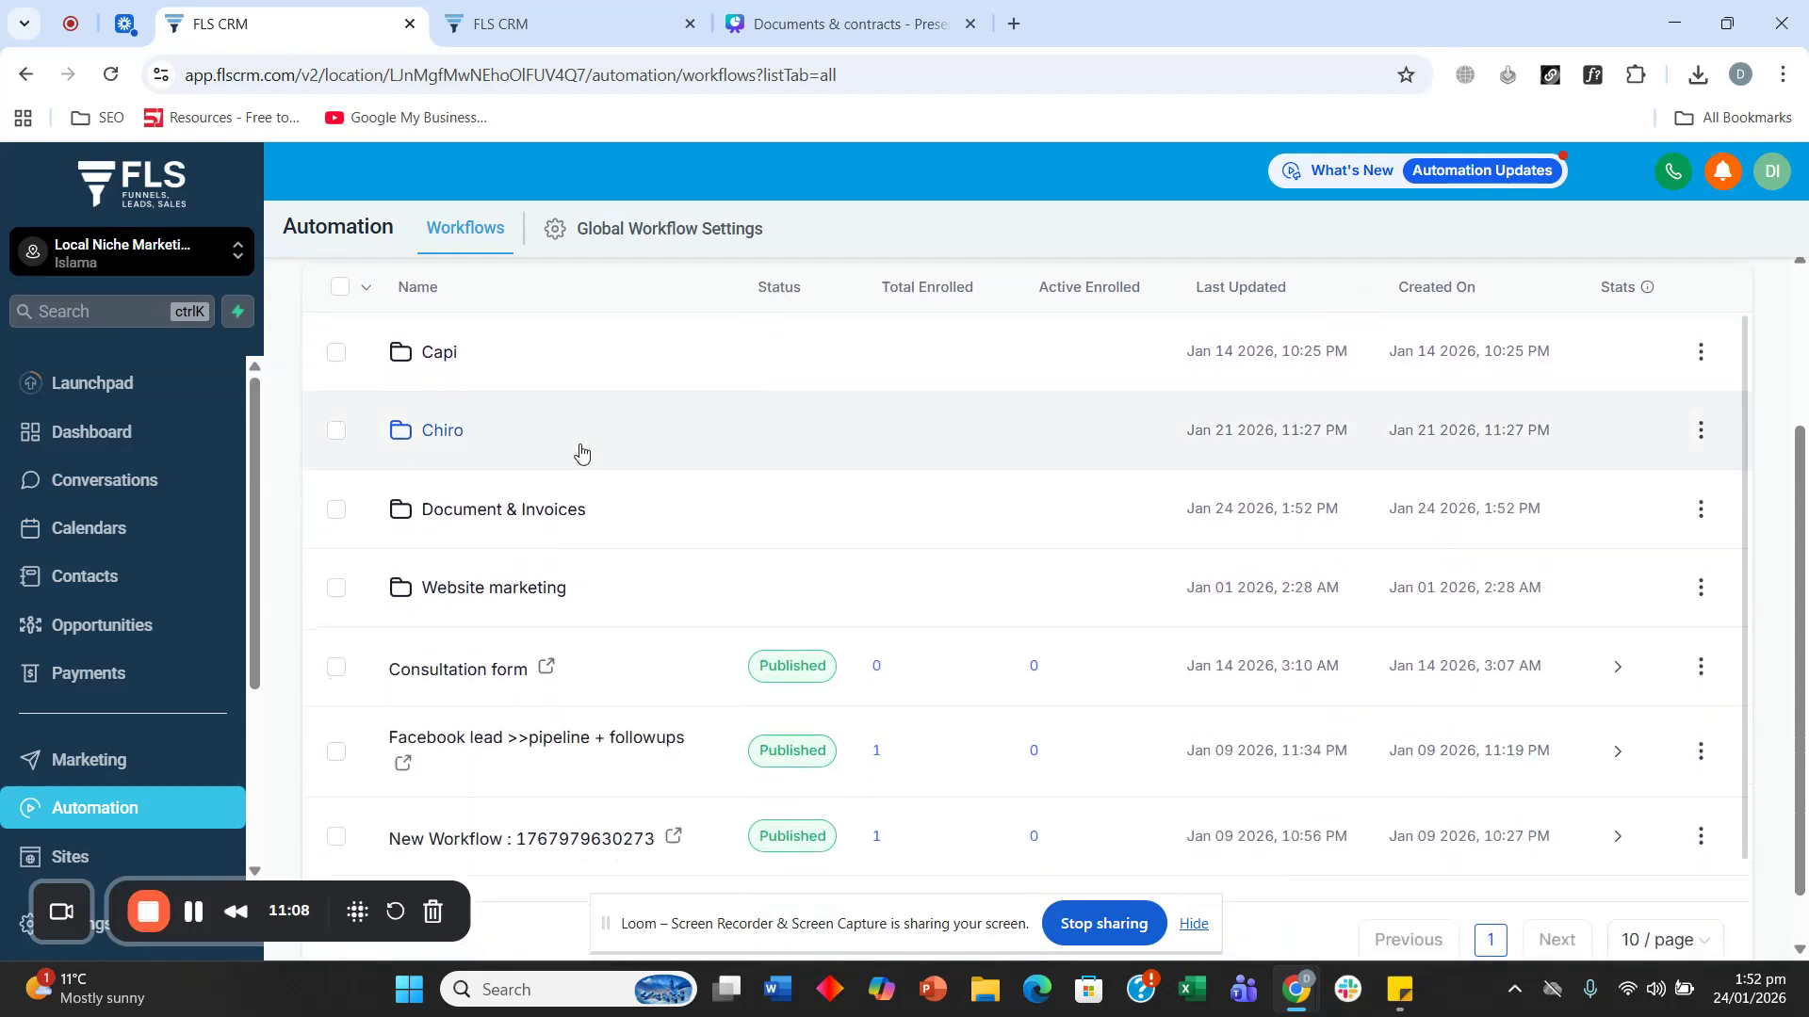
click(543, 519)
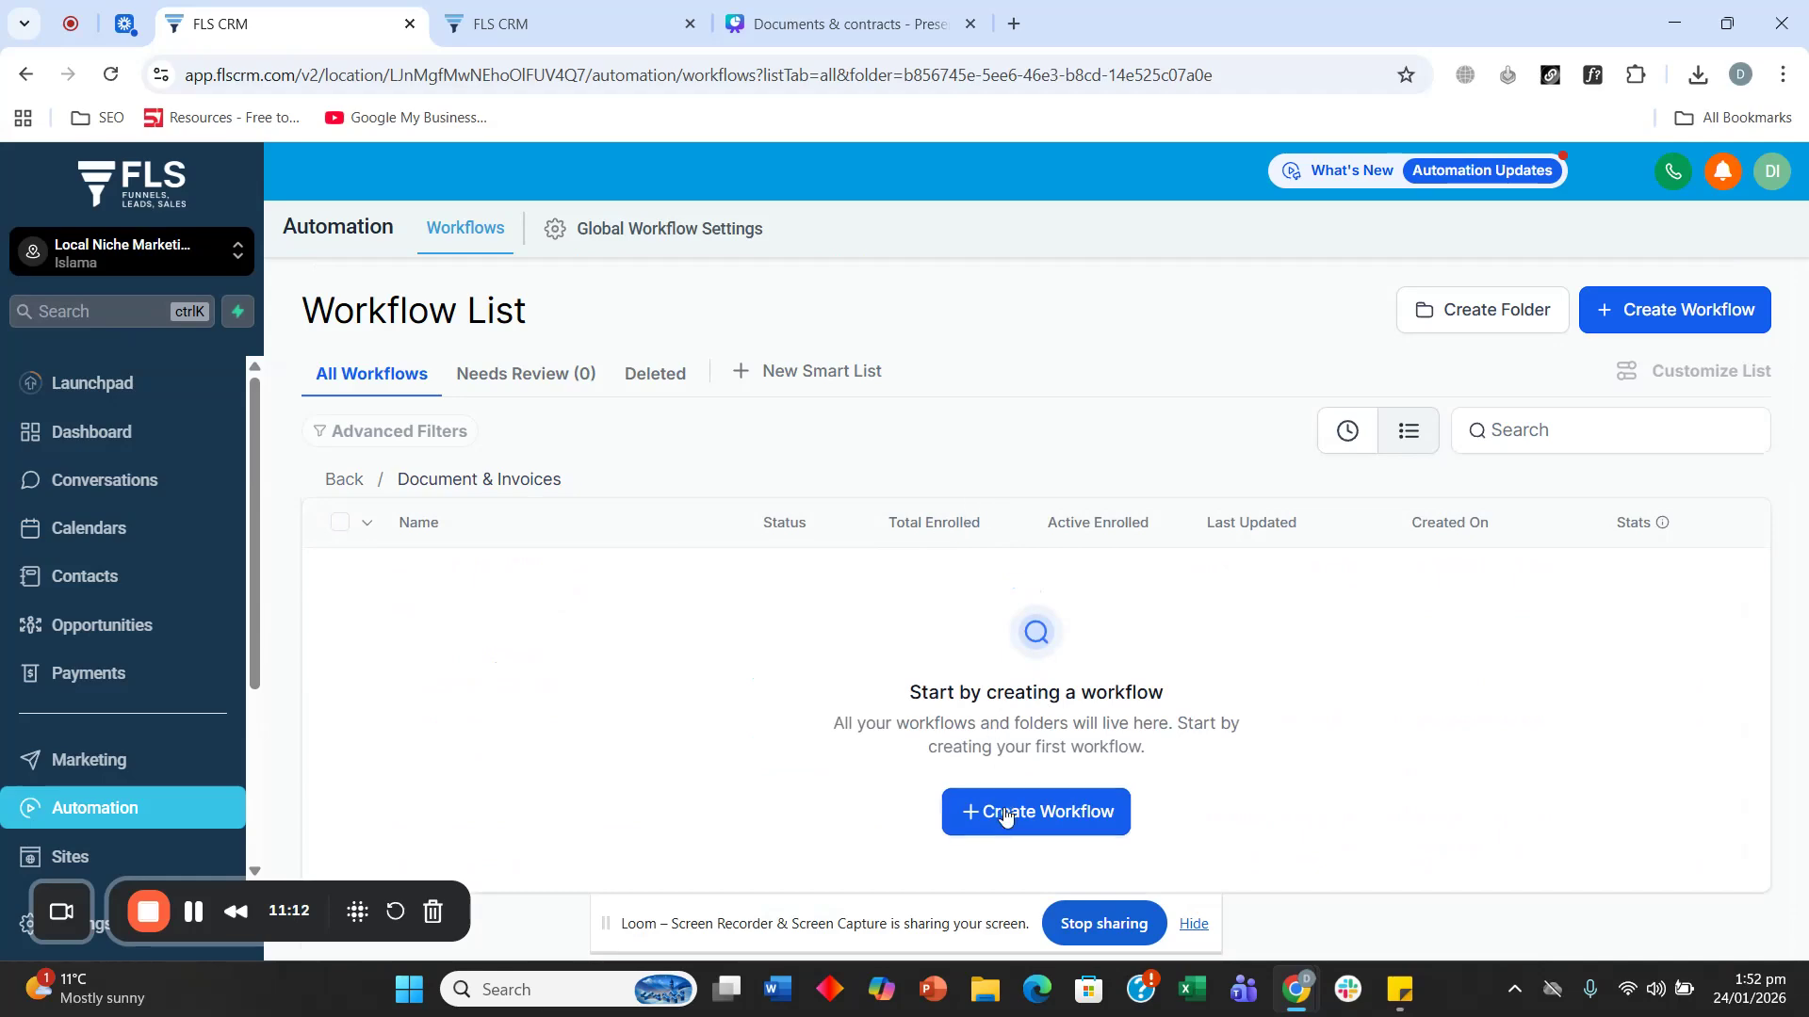
click(1005, 816)
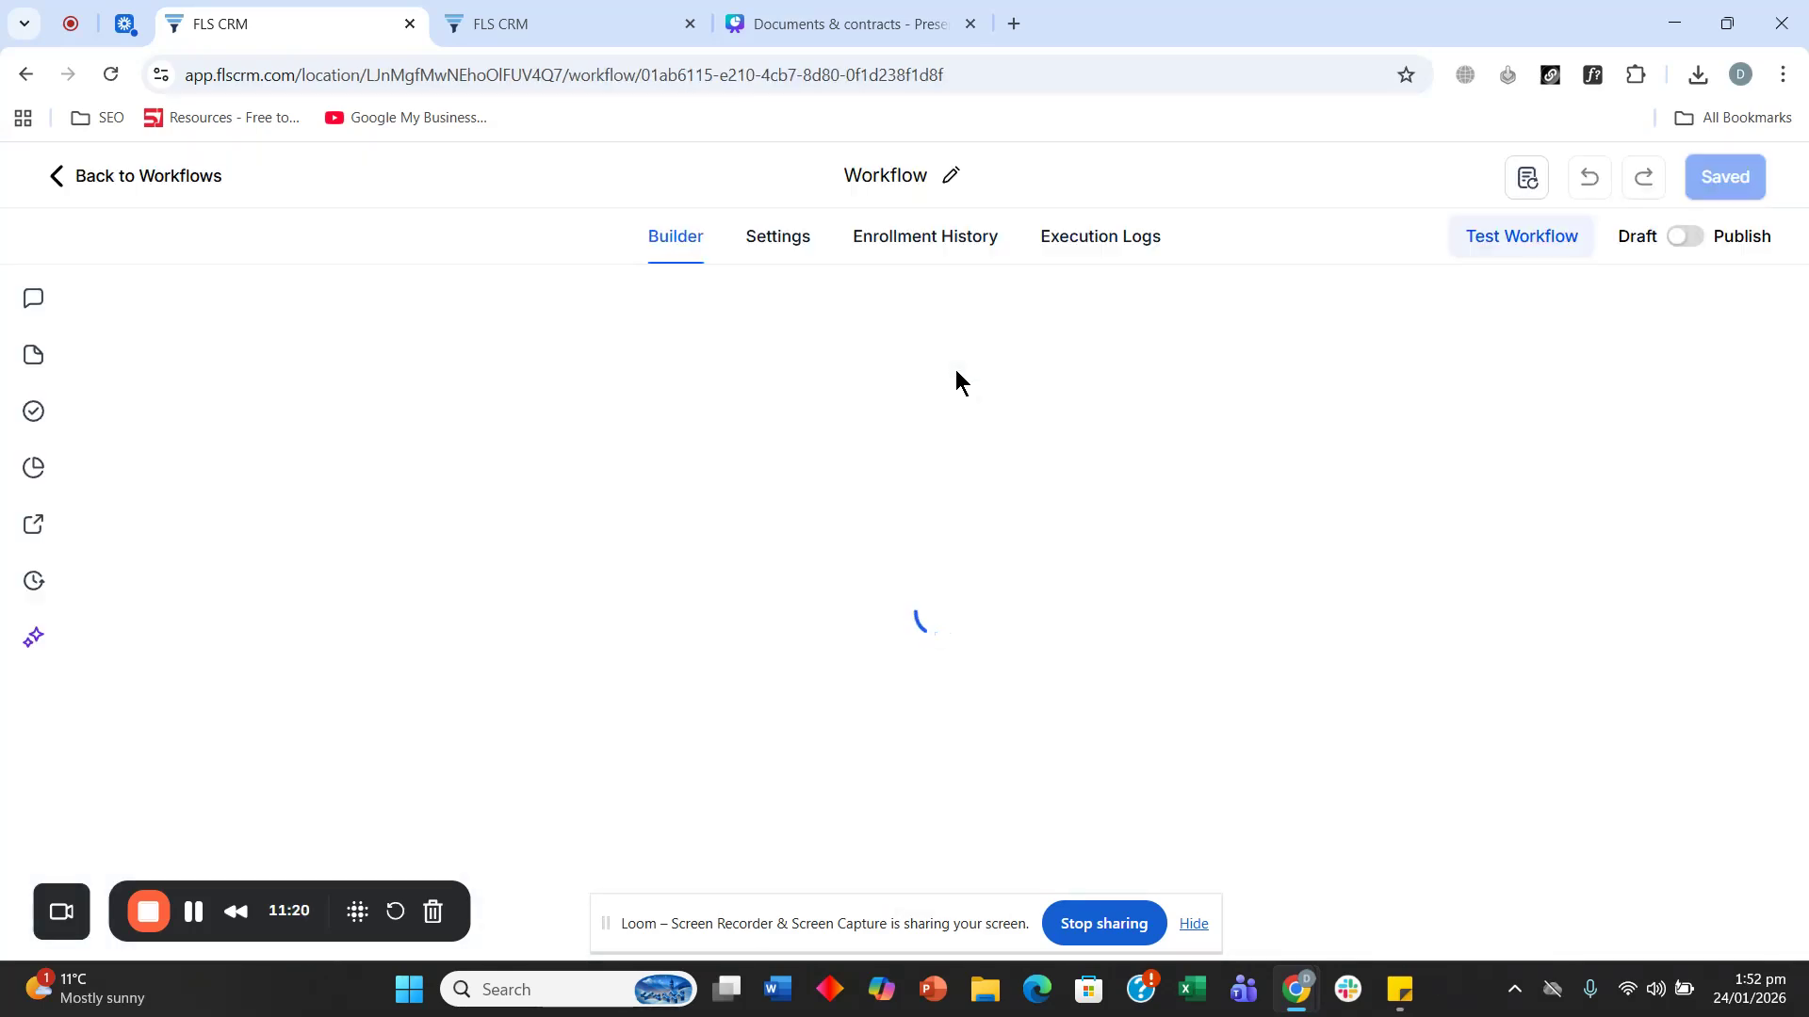
click(888, 170)
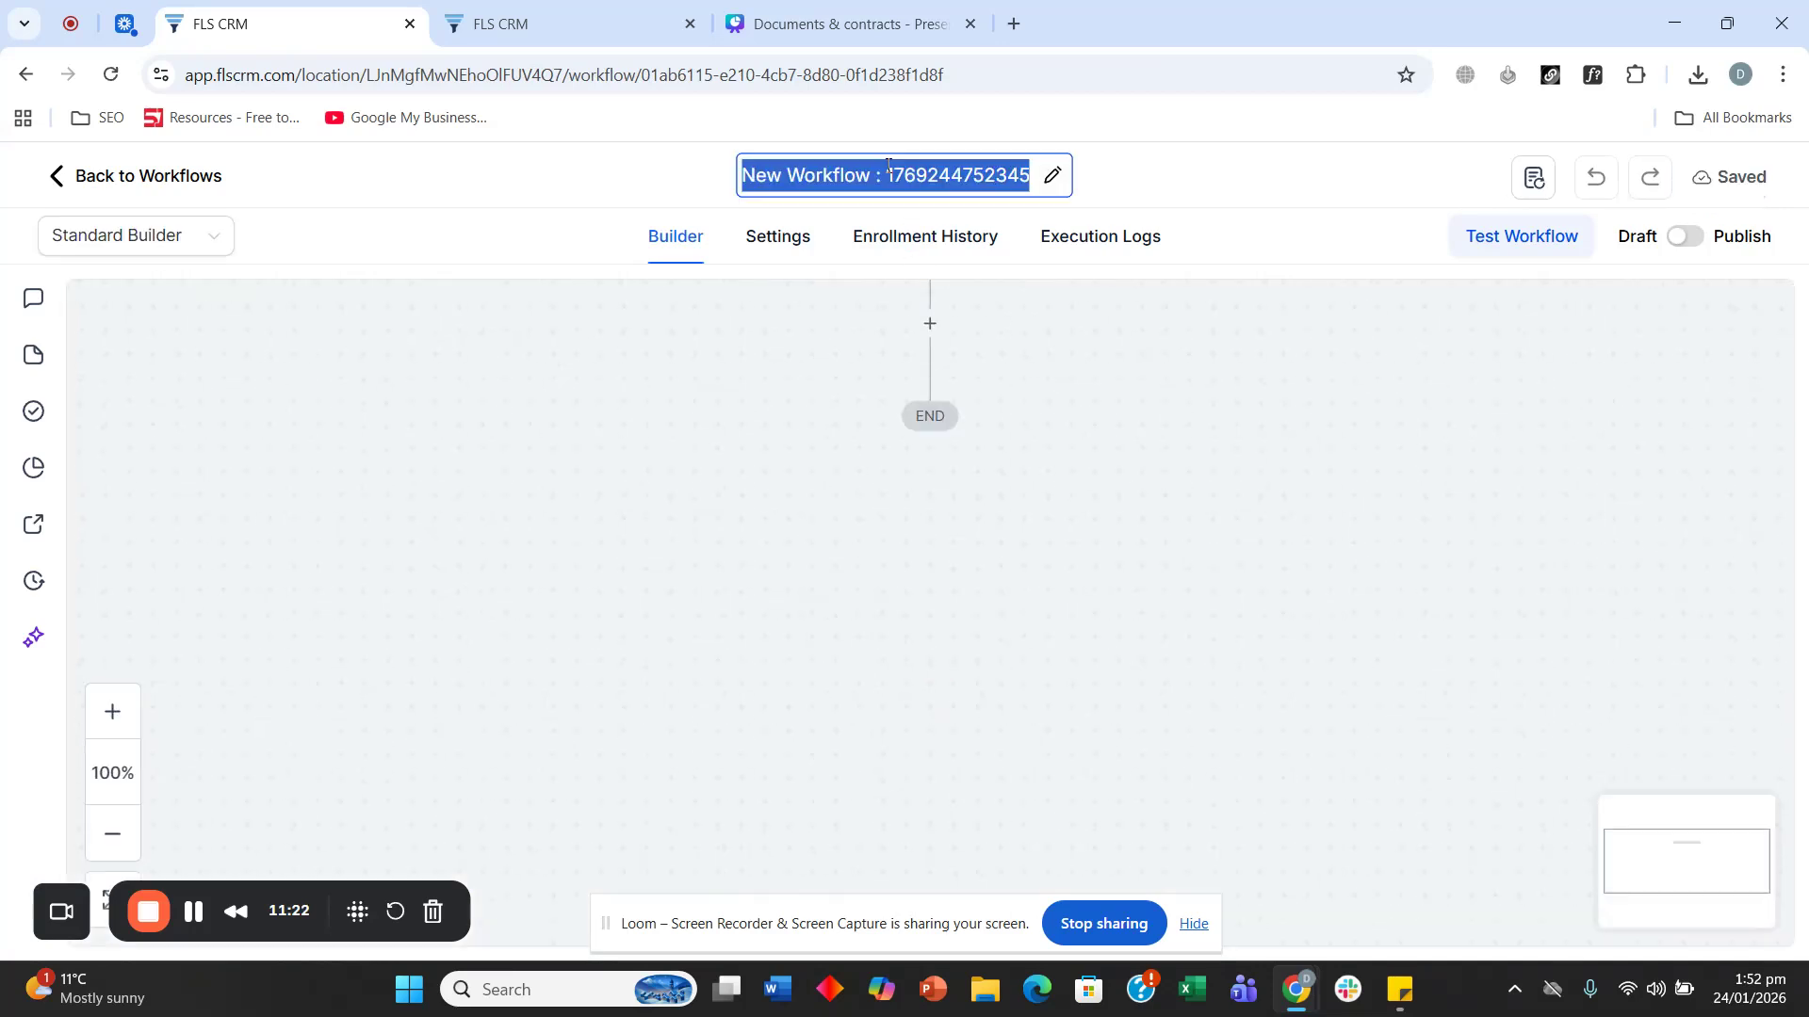
text(Docum)
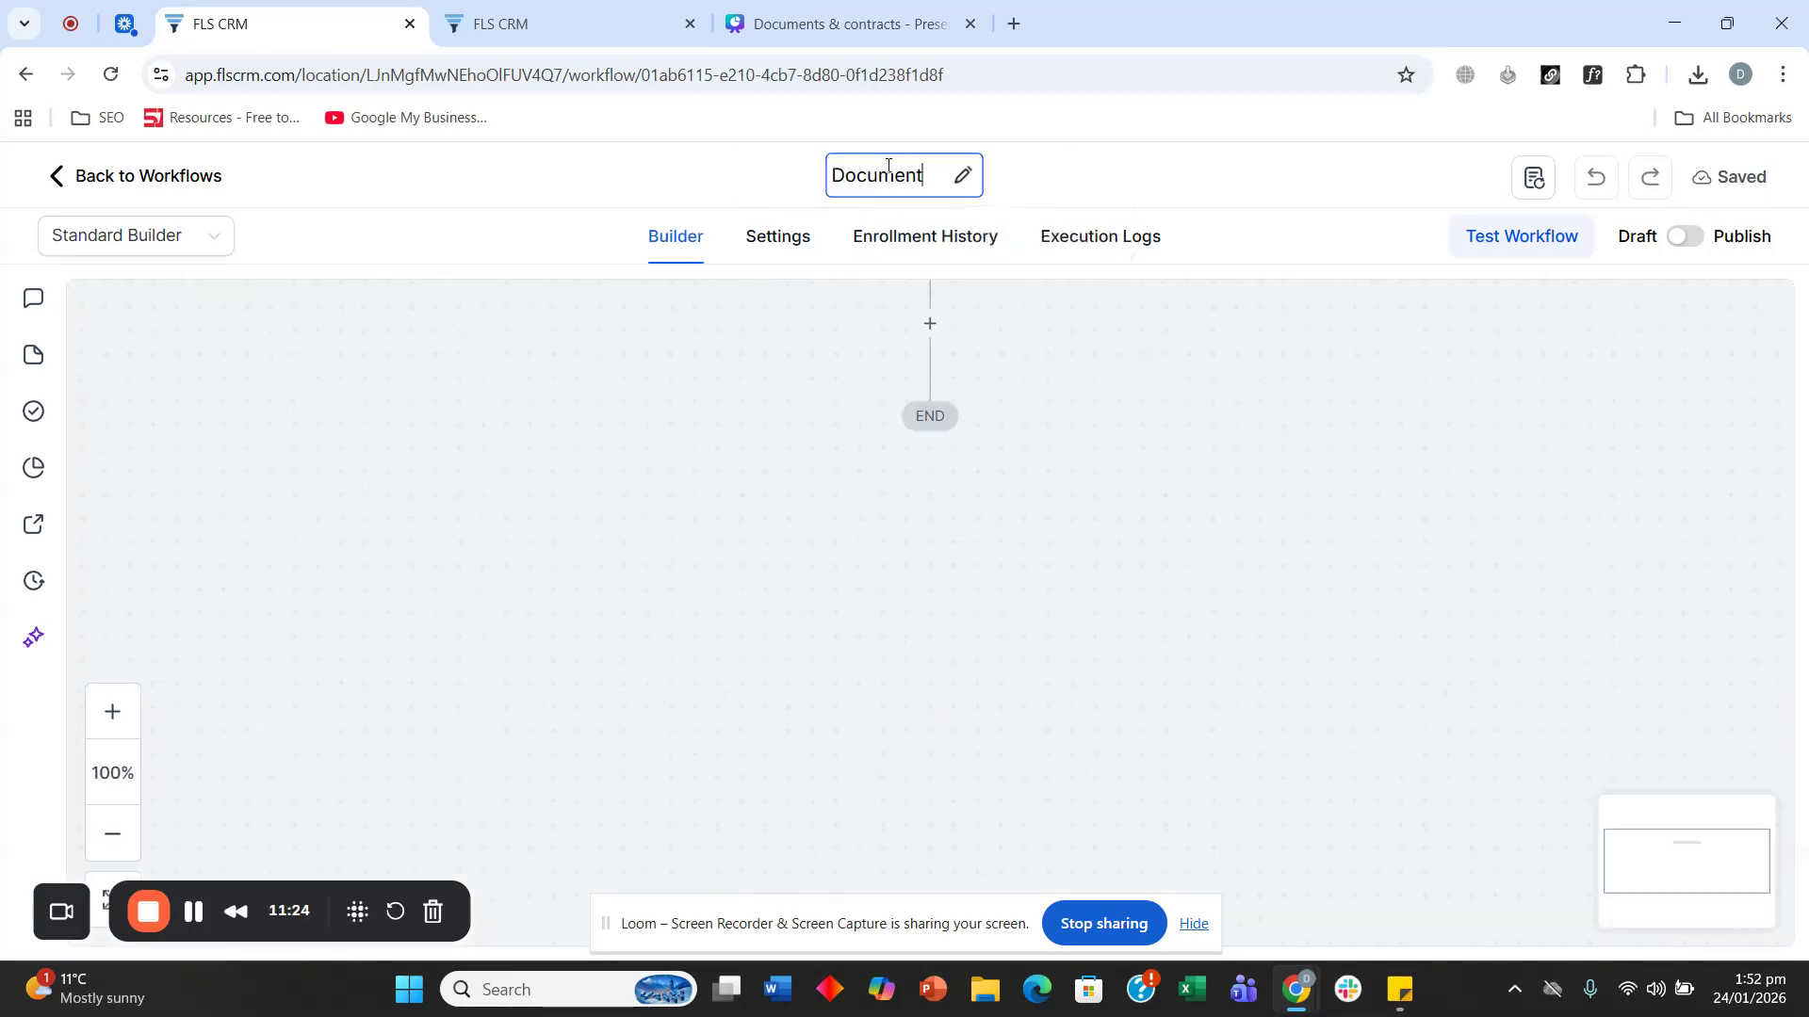
text(en)
key(BackSpace)
key(BackSpace)
key(BackSpace)
key(BackSpace)
key(BackSpace)
key(BackSpace)
key(BackSpace)
text(Contract Sent)
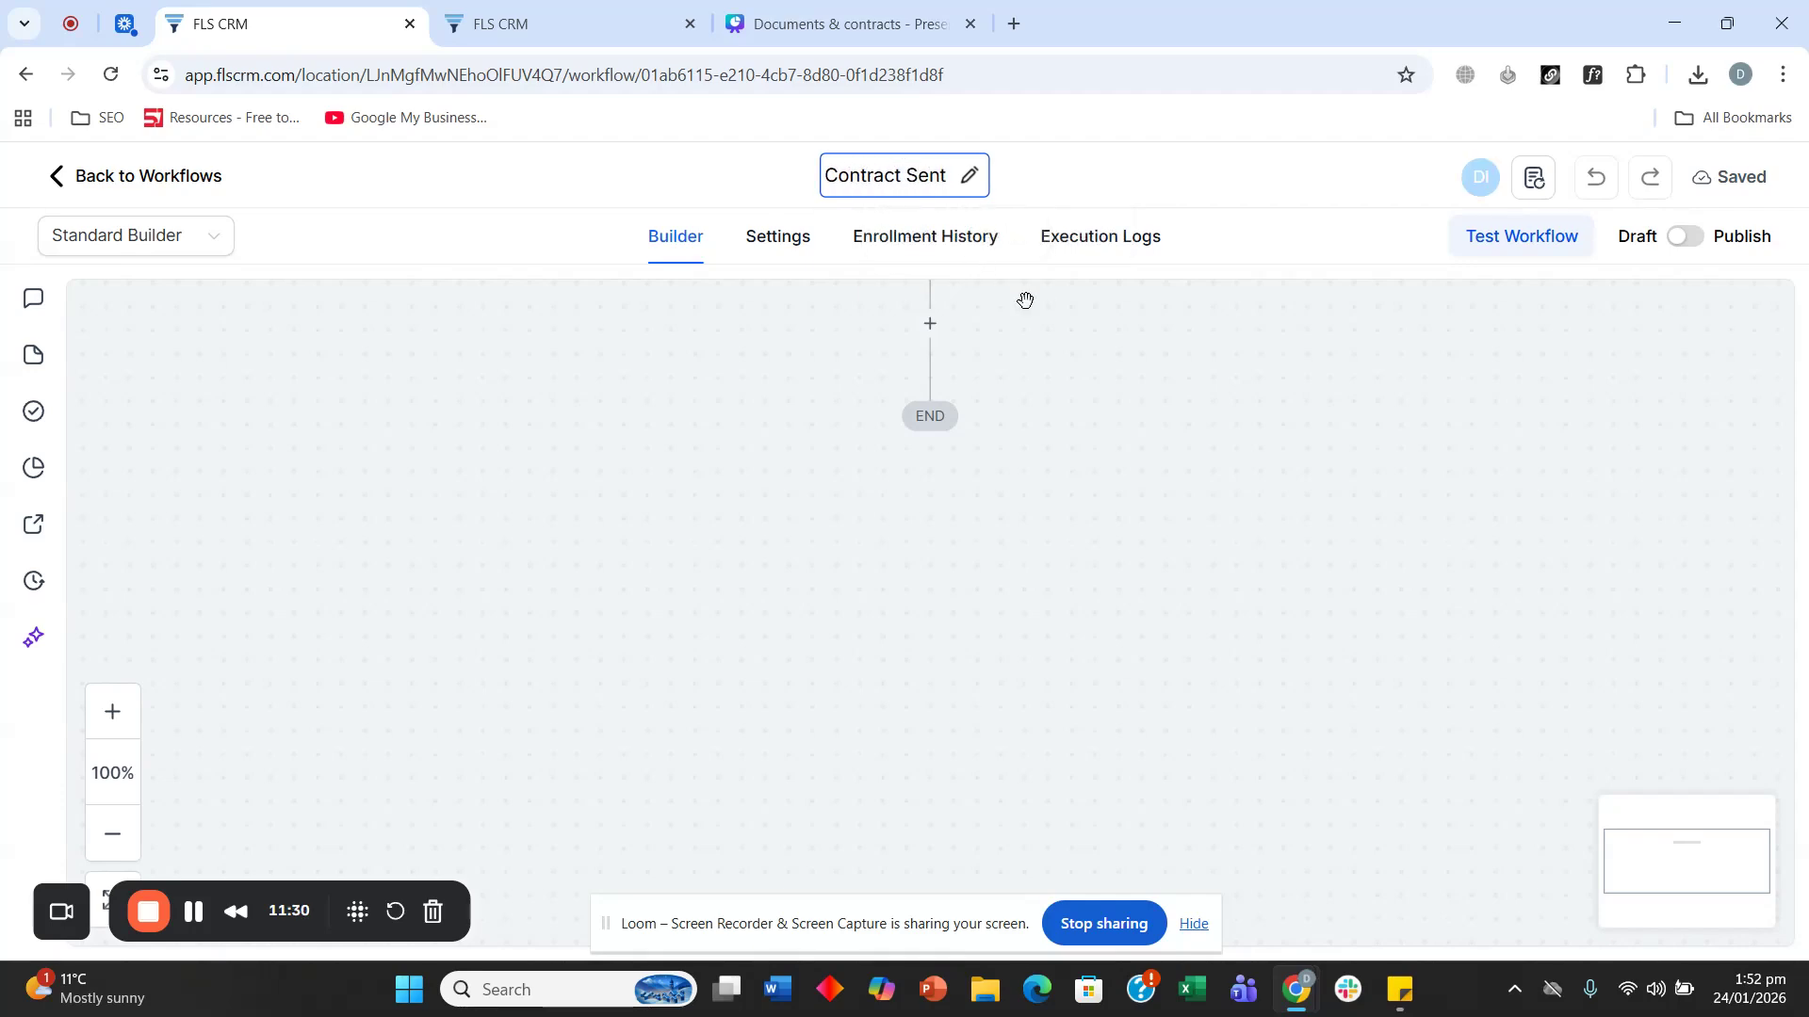
Step: Add a Pipeline Stage Changed trigger to the workflow and filter it to the Test pipeline
scroll(1066, 525, up, 2)
click(930, 368)
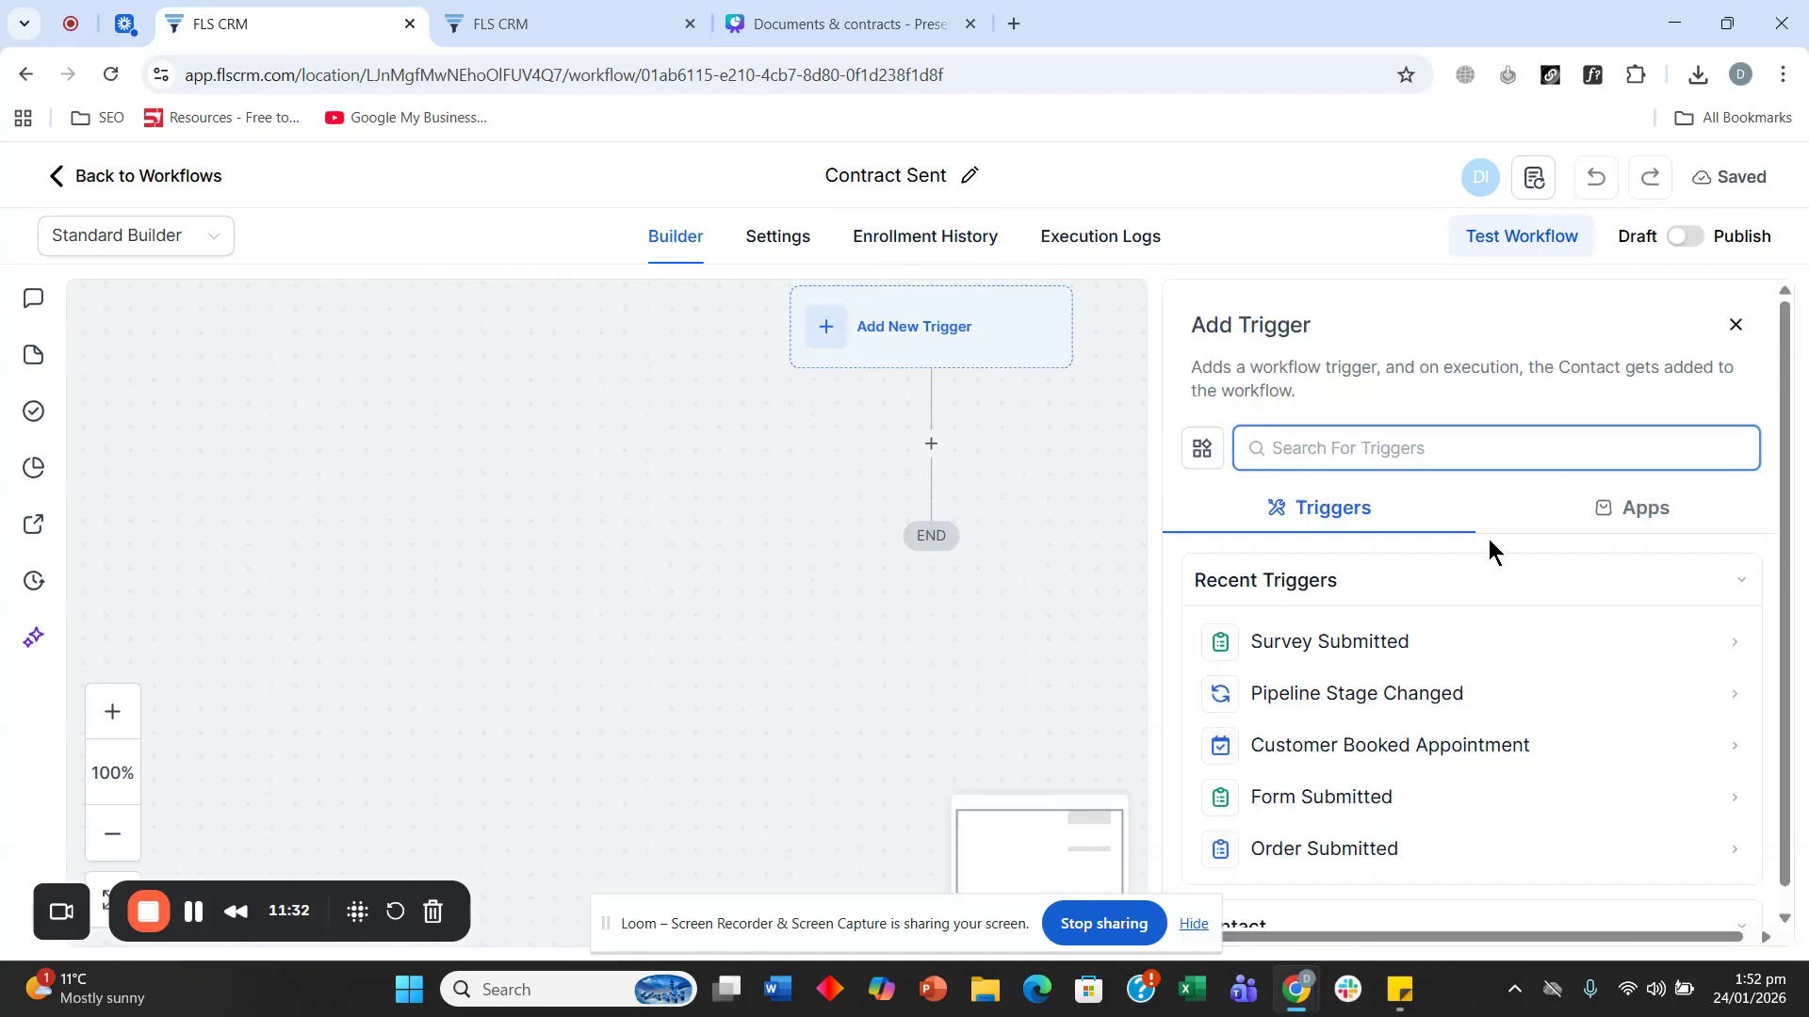
click(1441, 692)
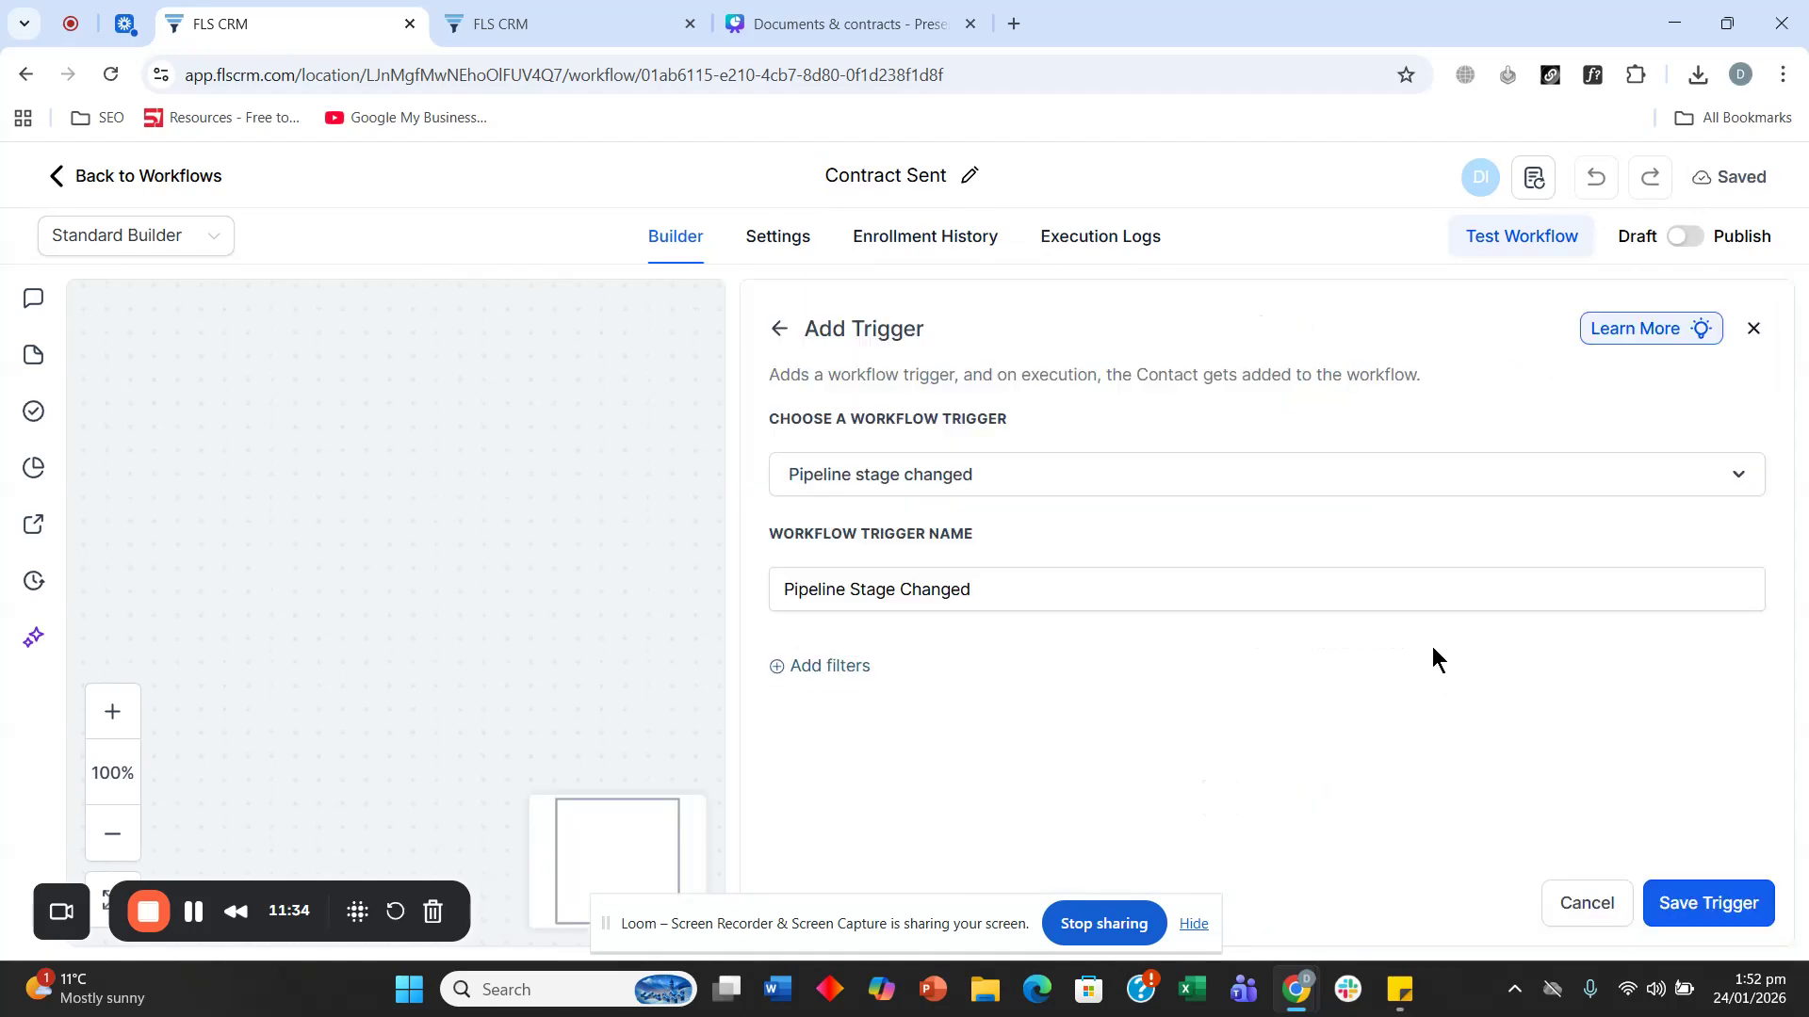
click(868, 663)
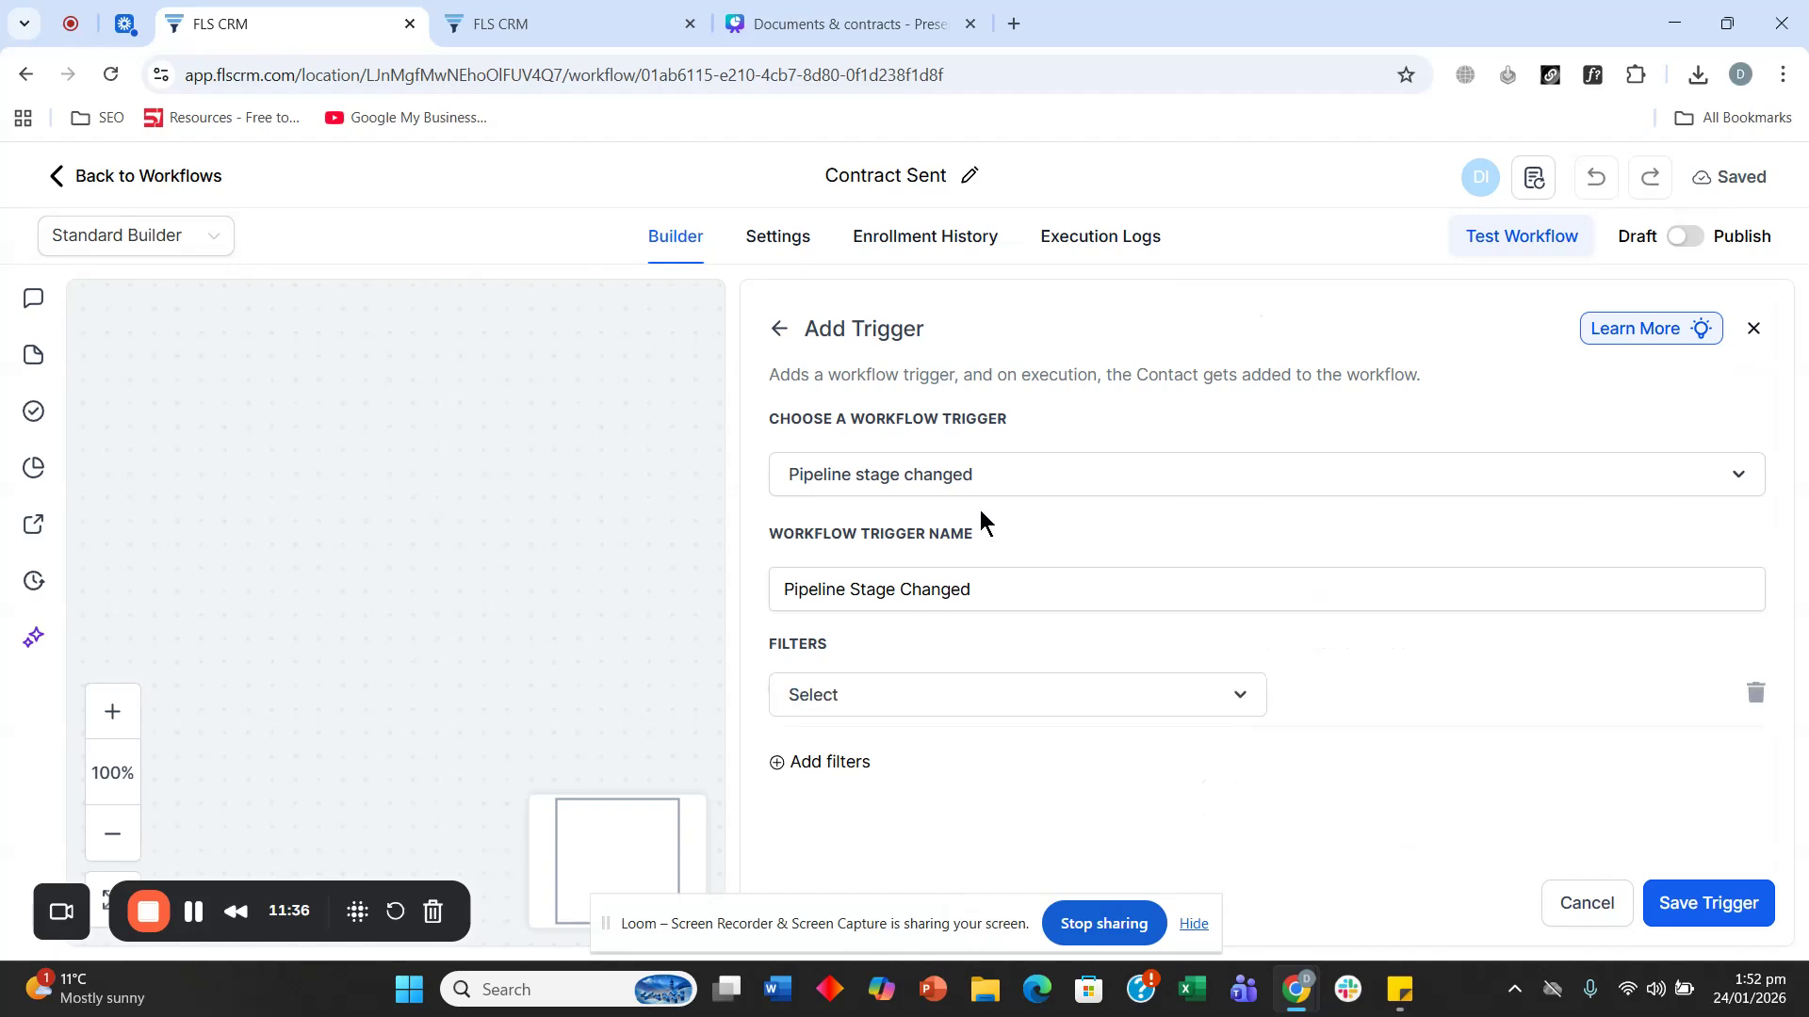
click(1004, 697)
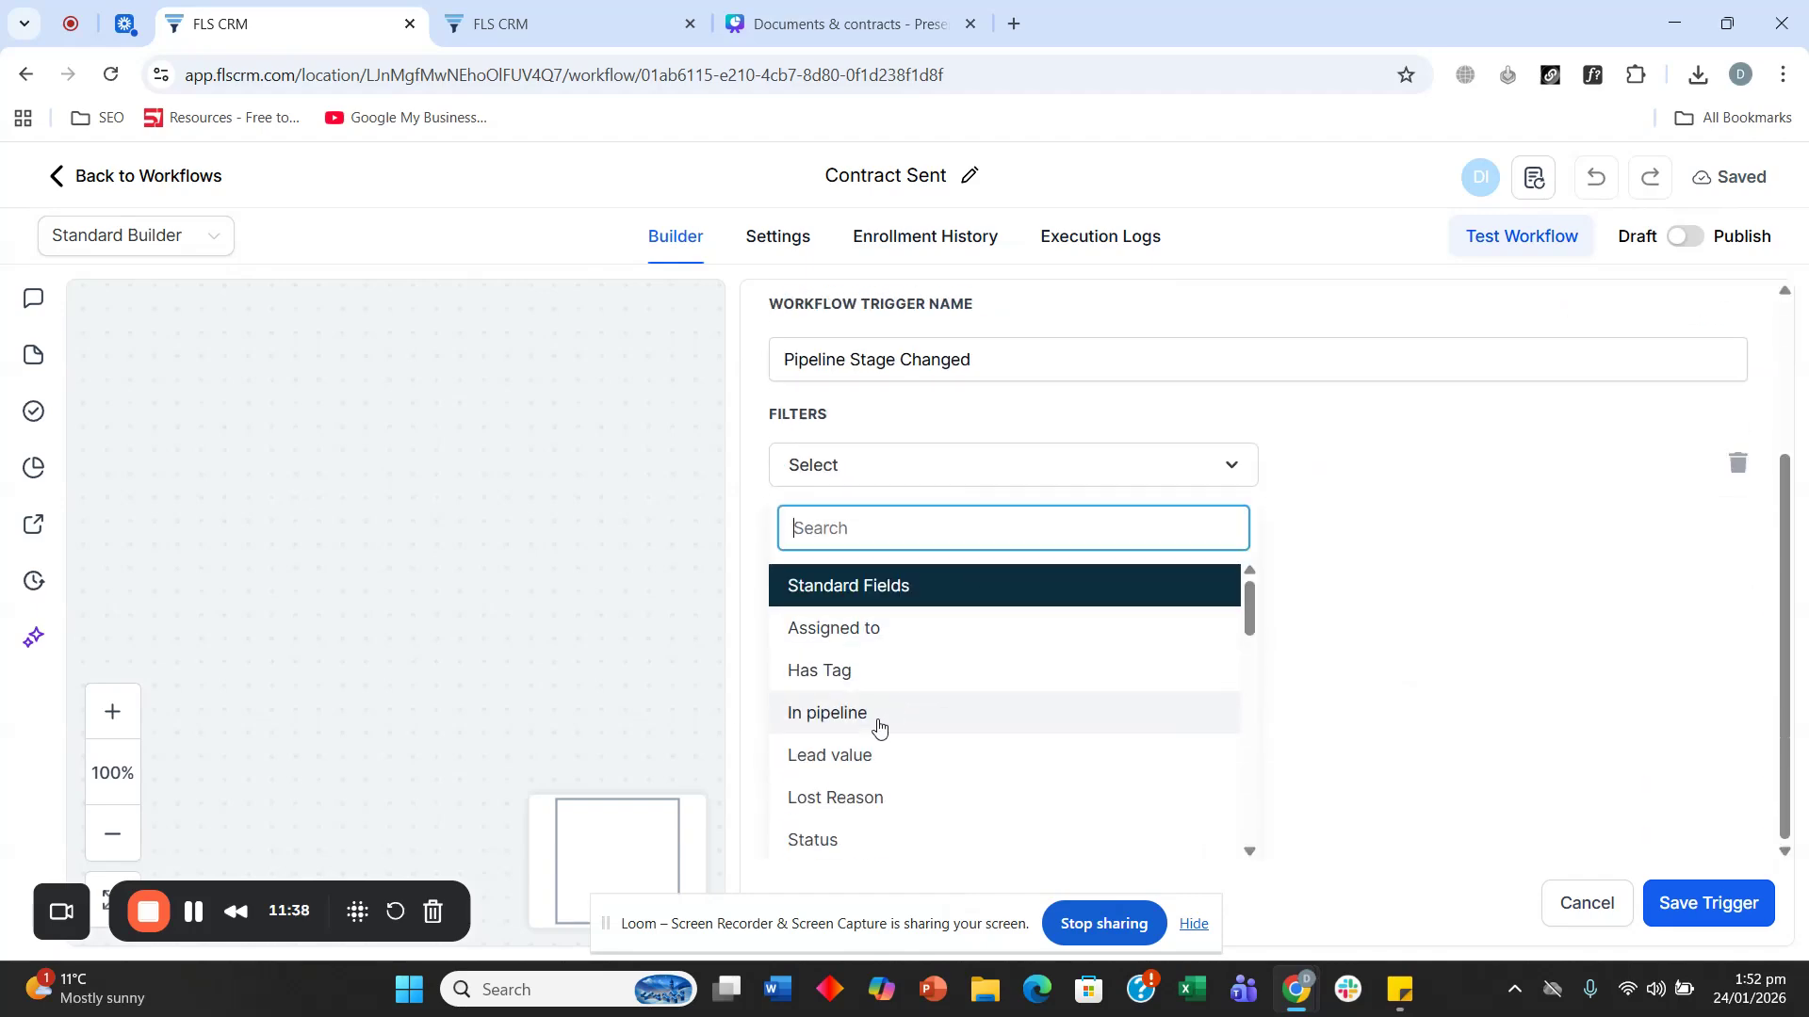
click(936, 714)
click(1394, 694)
click(1325, 843)
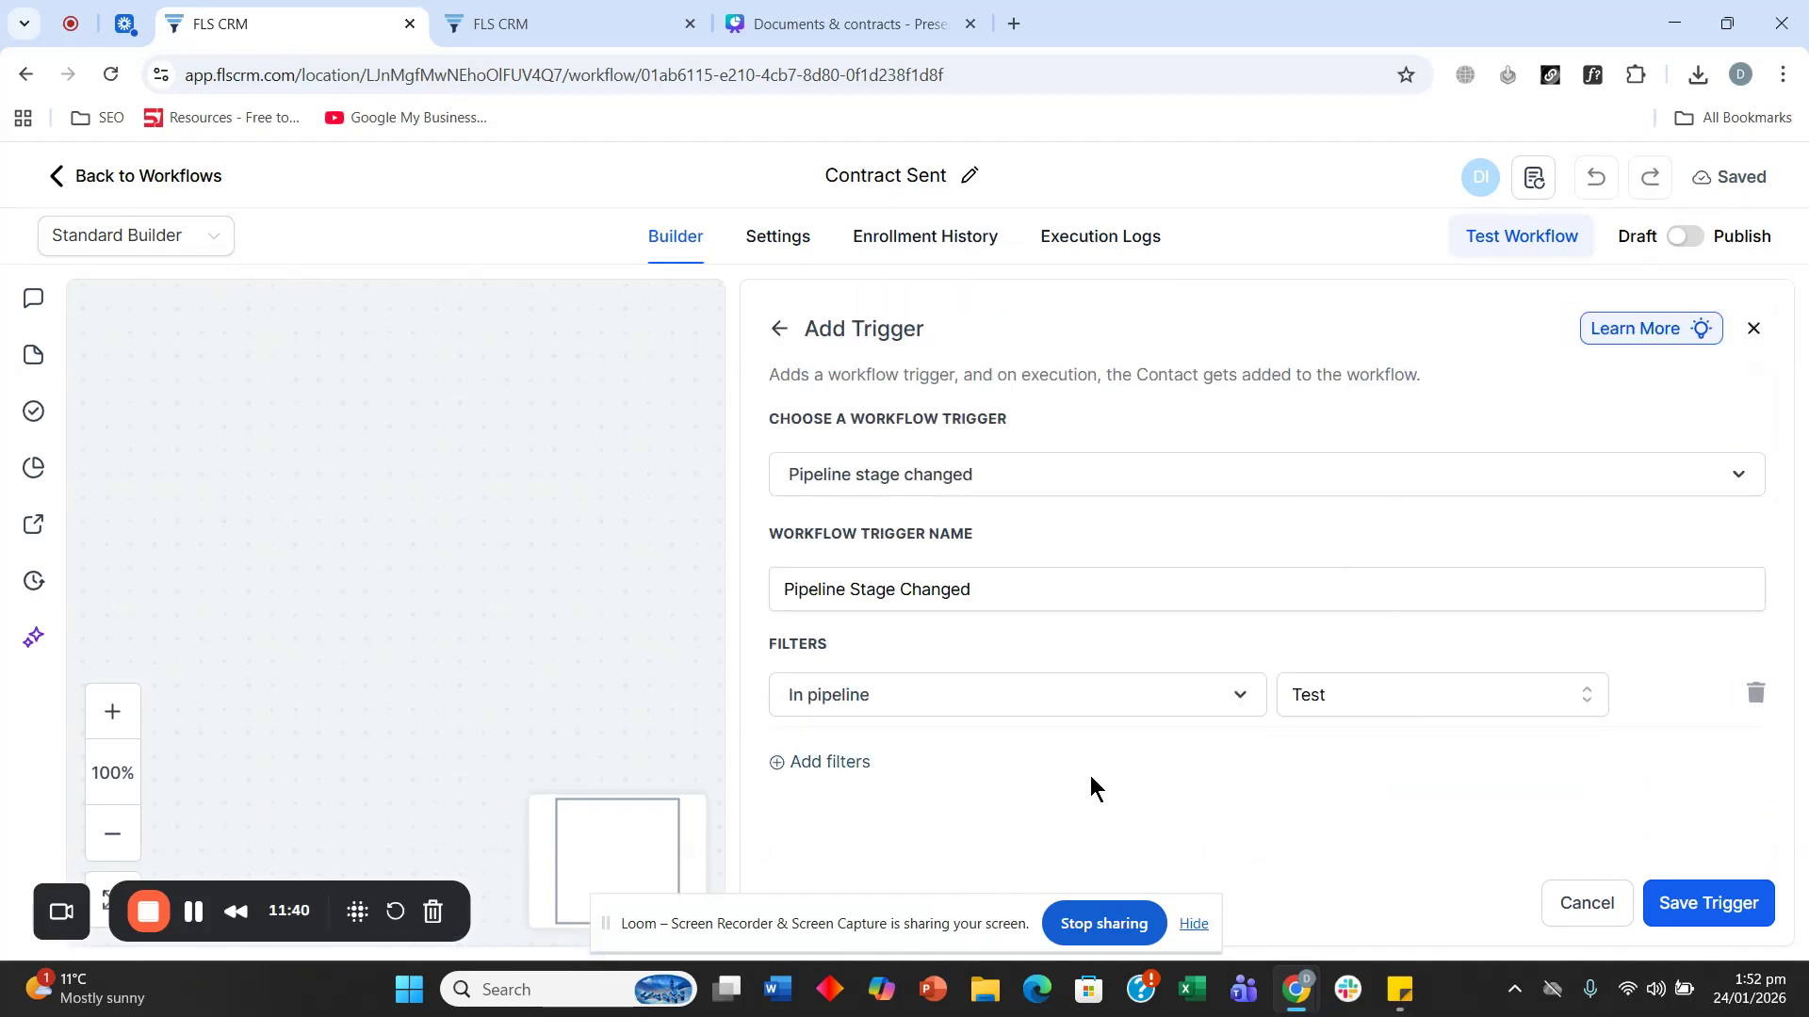
Step: Add a second trigger filter limiting the pipeline stage to Contract Sent, and save the trigger
click(786, 763)
click(886, 741)
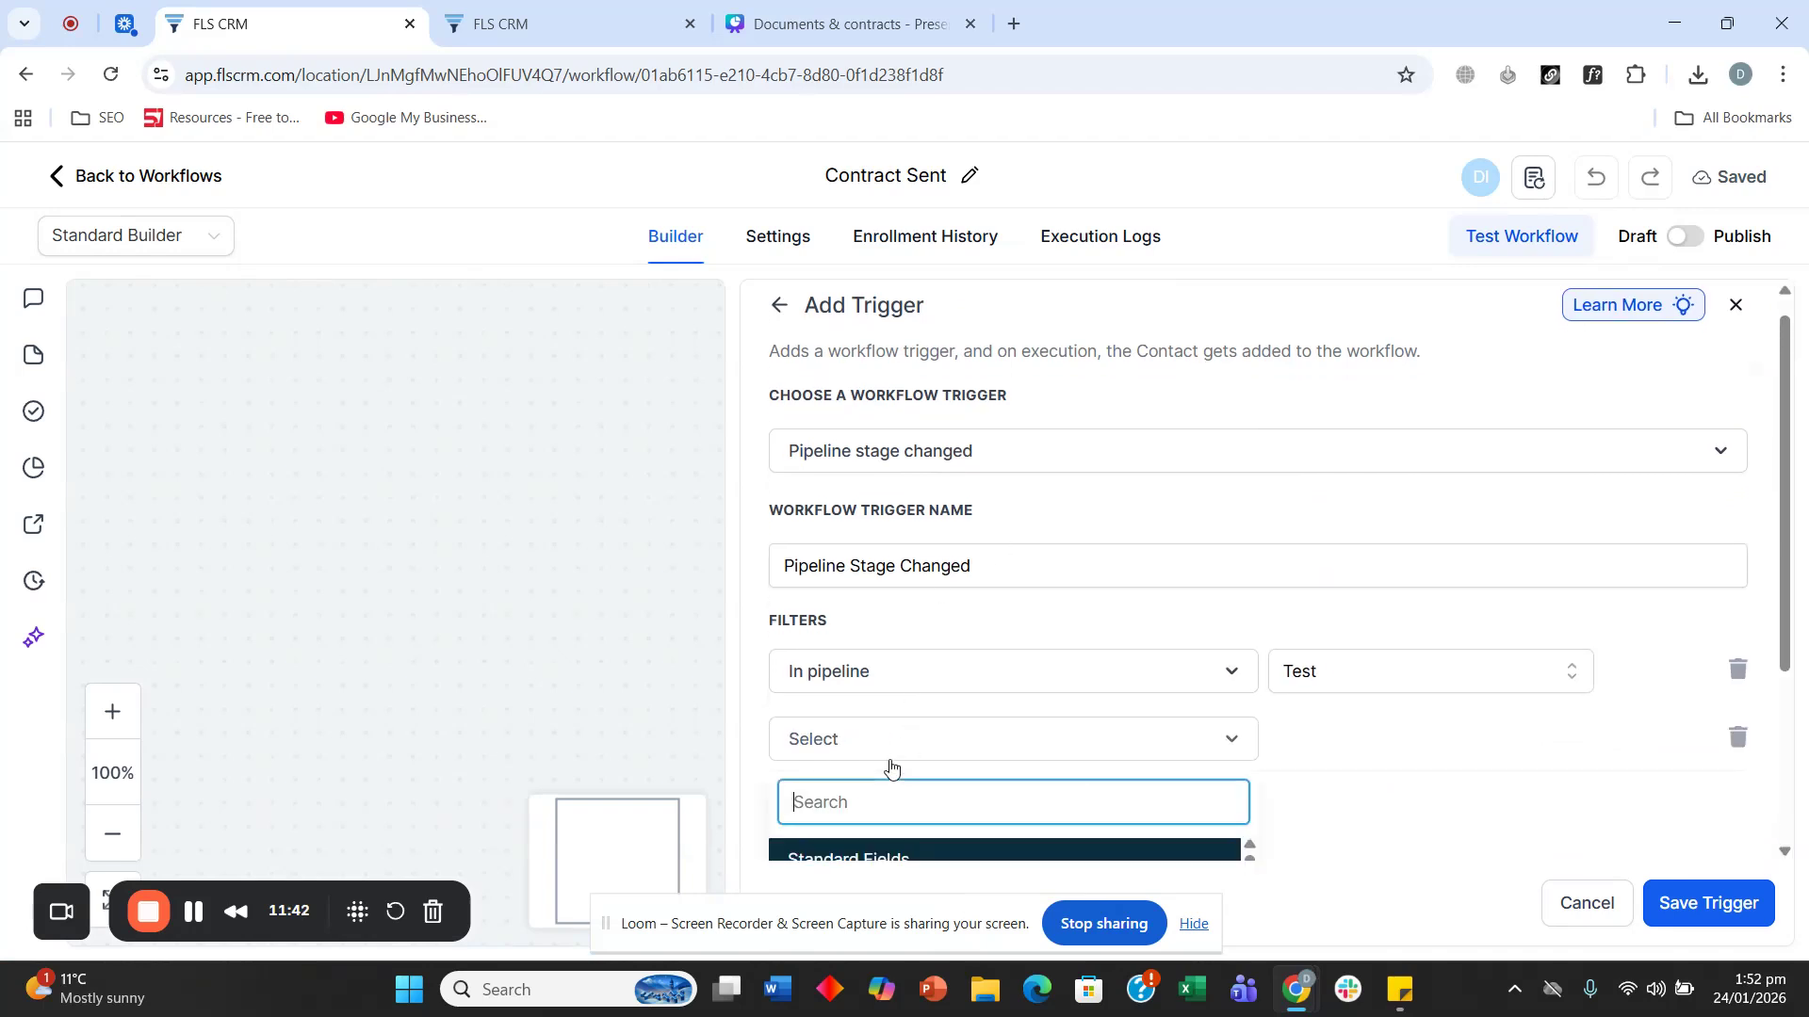
scroll(984, 593, down, 3)
scroll(1026, 613, up, 1)
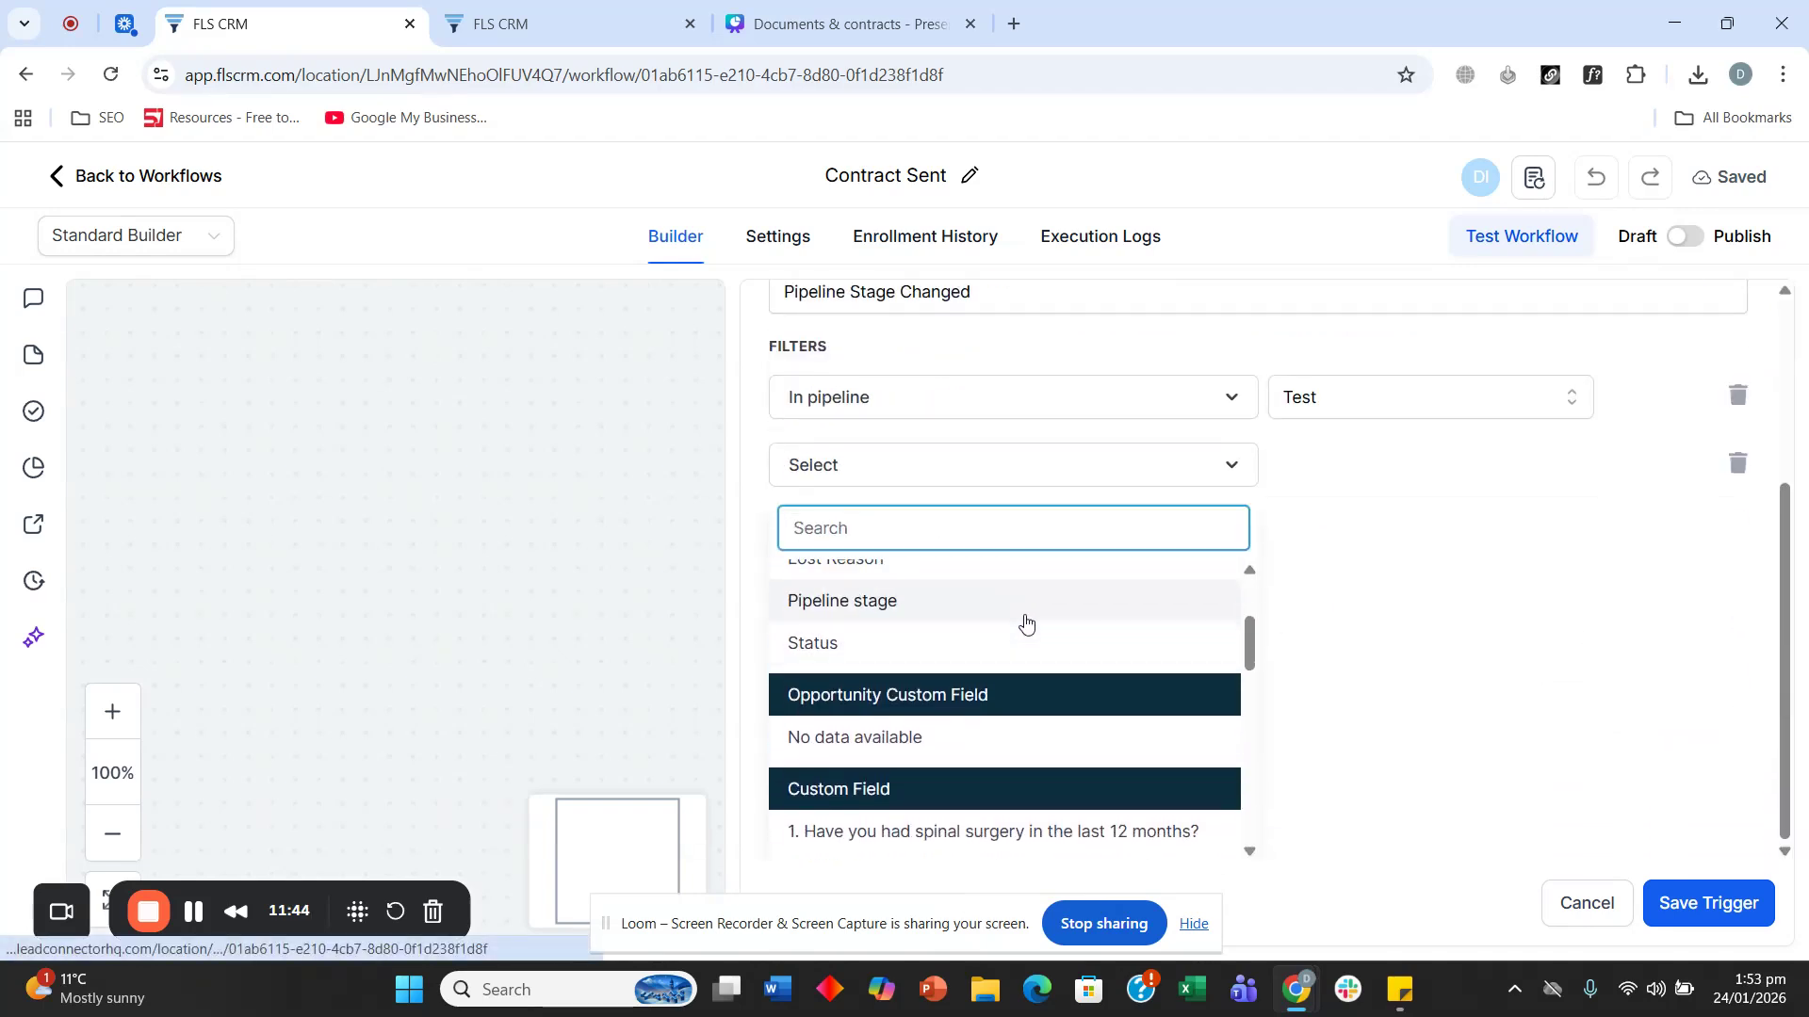
click(953, 680)
click(1325, 749)
scroll(1308, 599, down, 3)
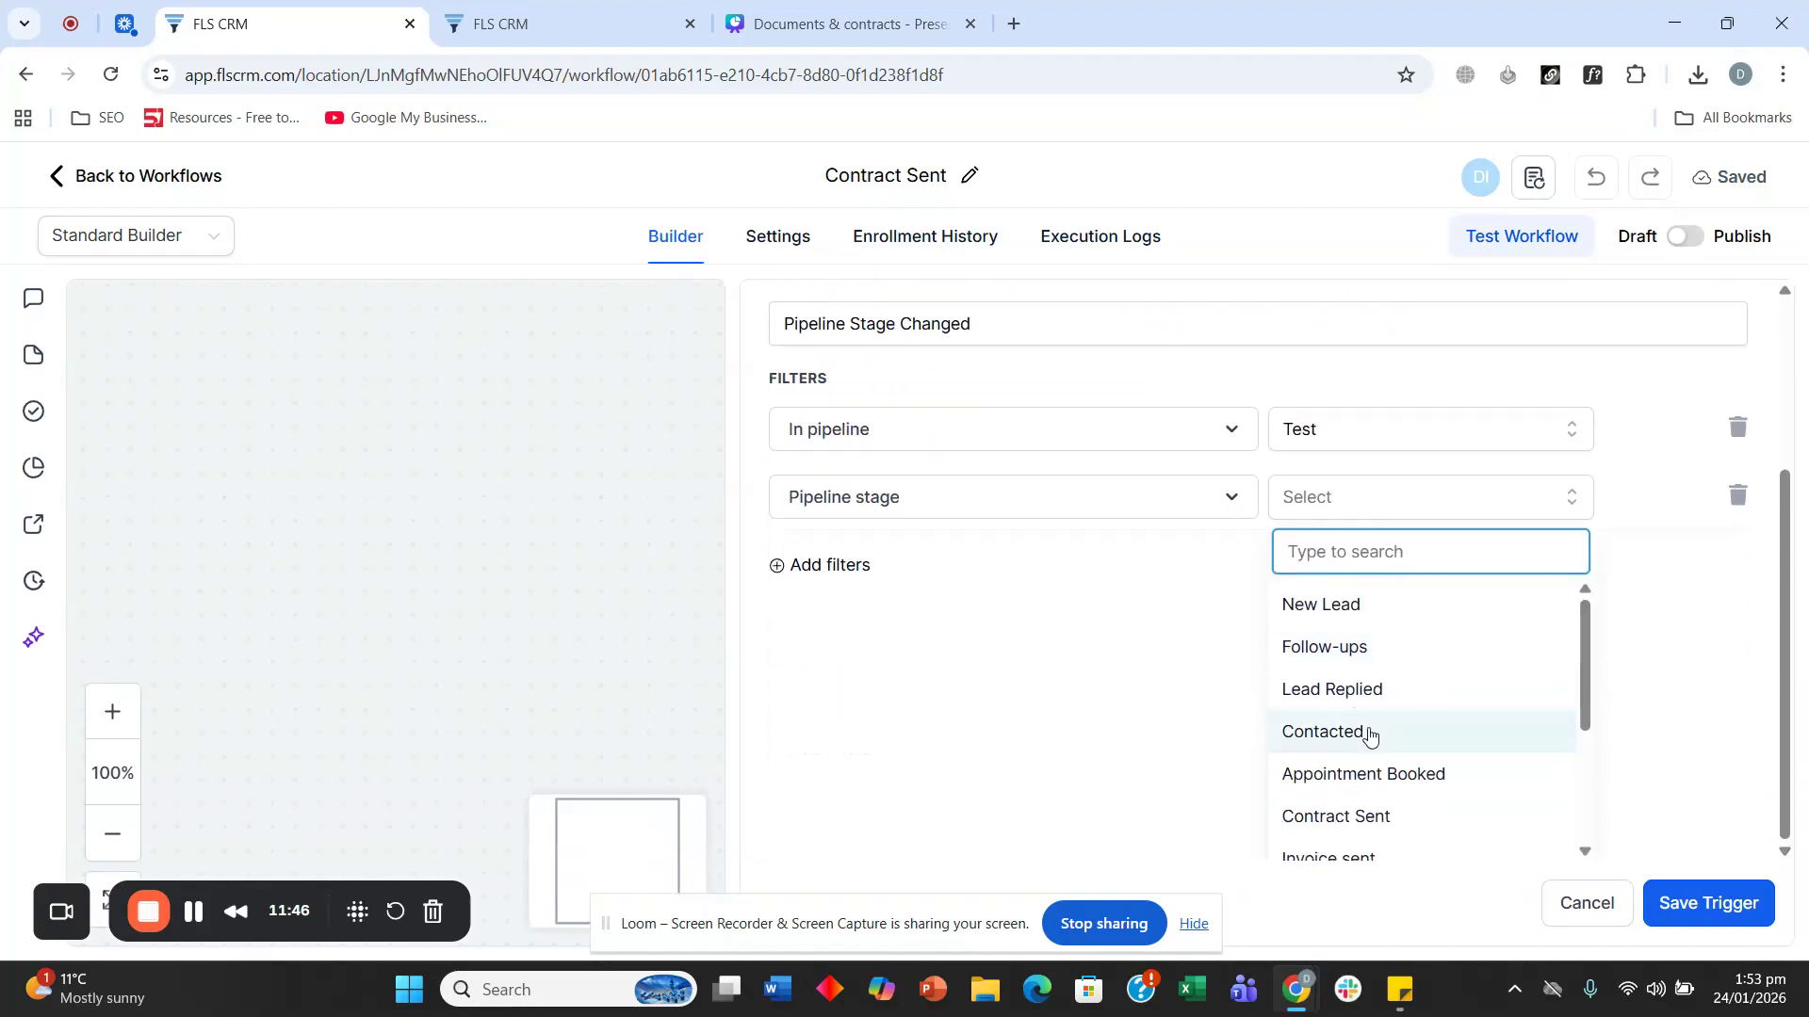
scroll(1381, 733, down, 3)
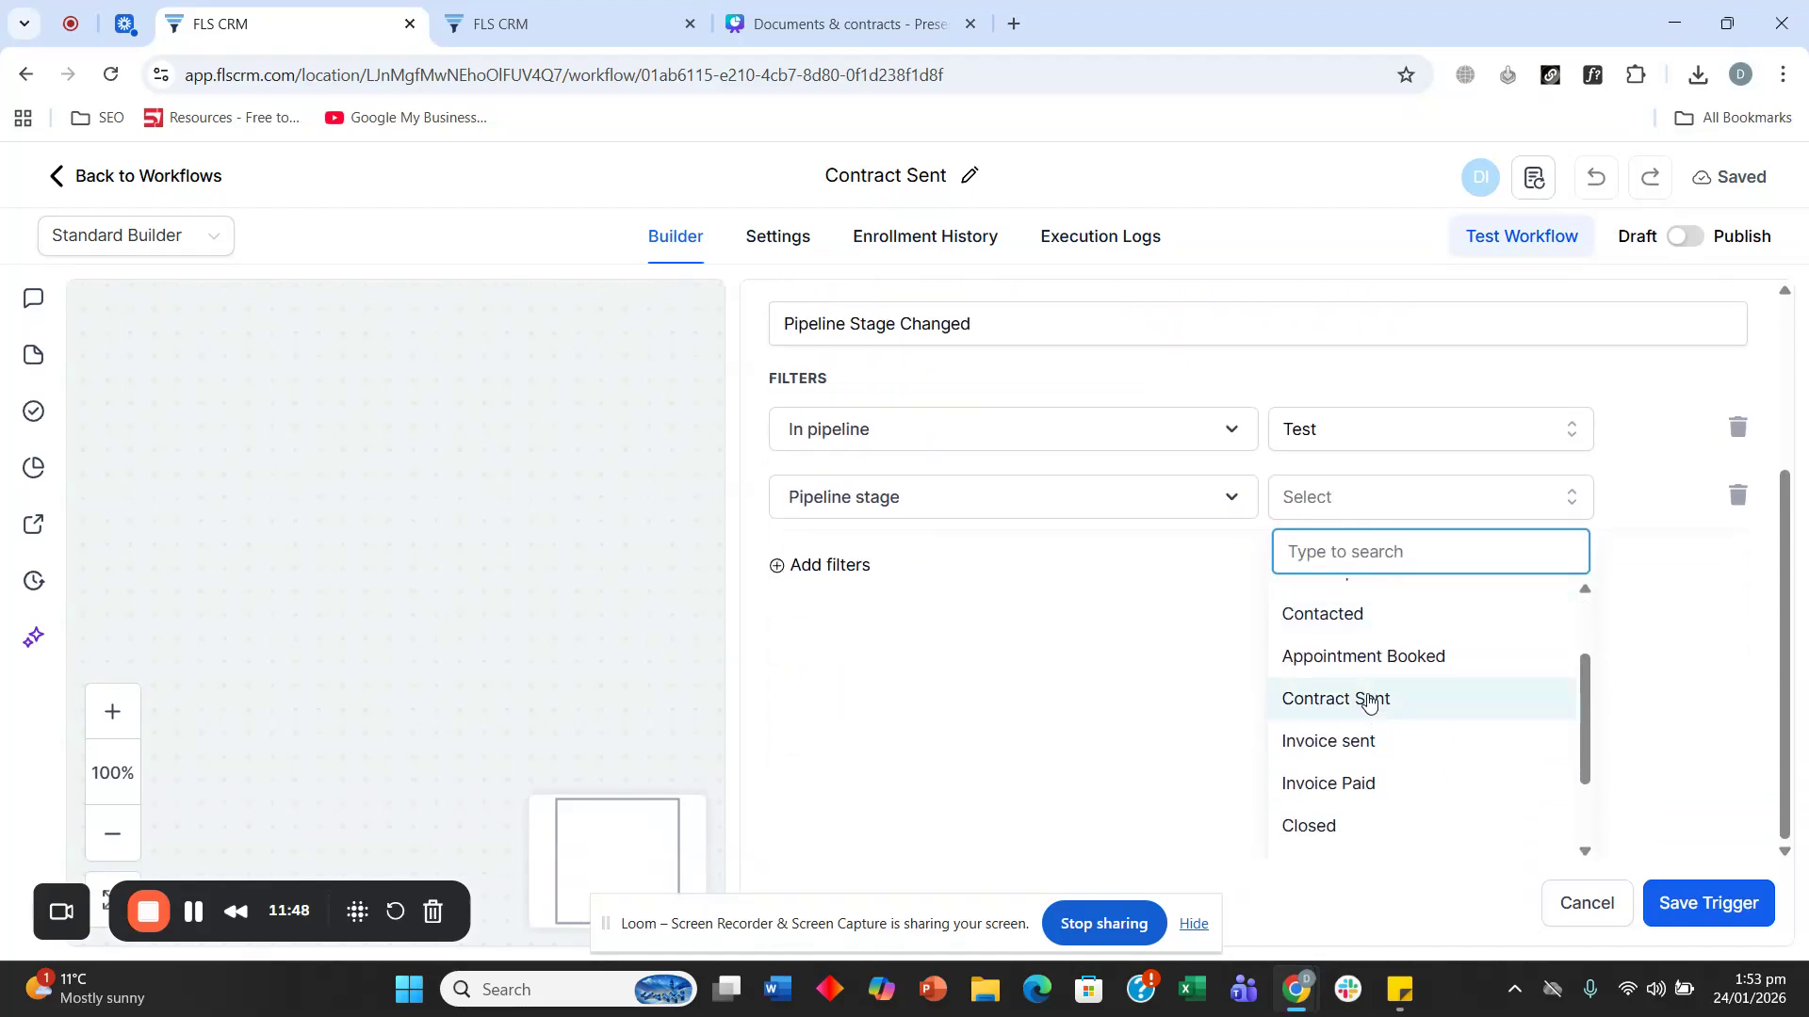
click(1366, 700)
click(1672, 900)
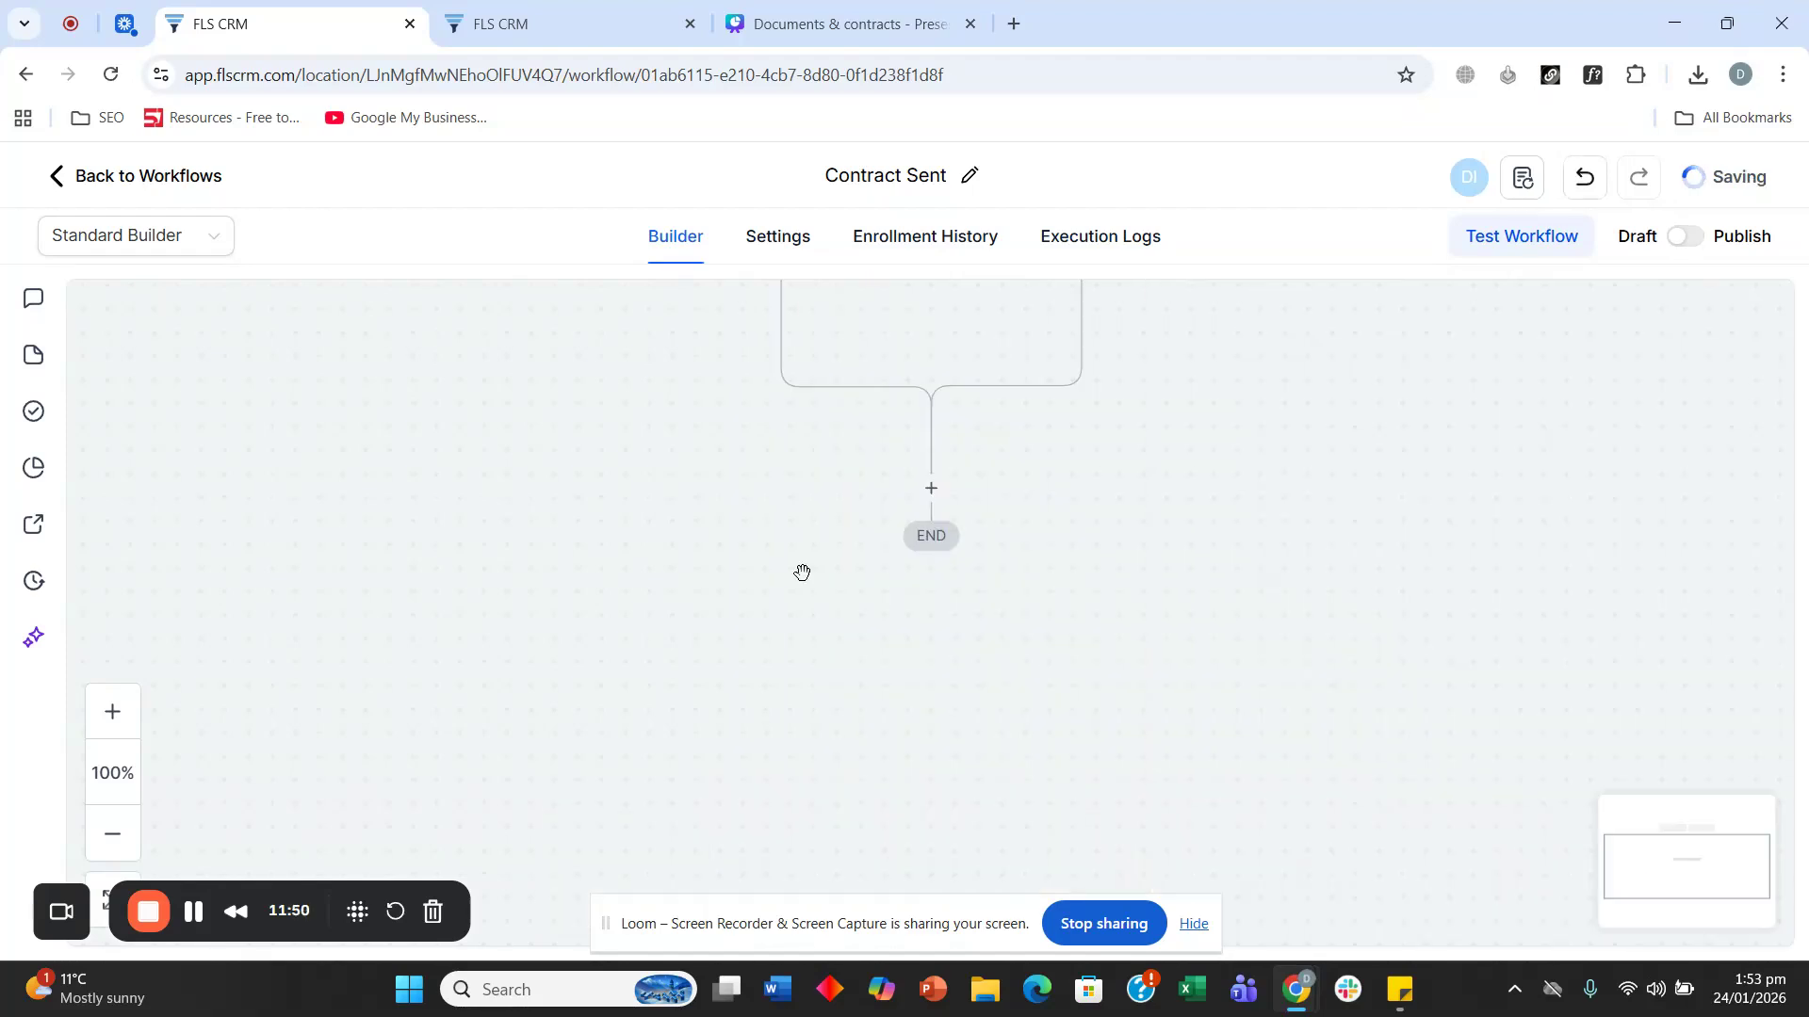
Step: Search the actions for "send" and choose Send Documents & Contracts as the workflow's first action
click(930, 490)
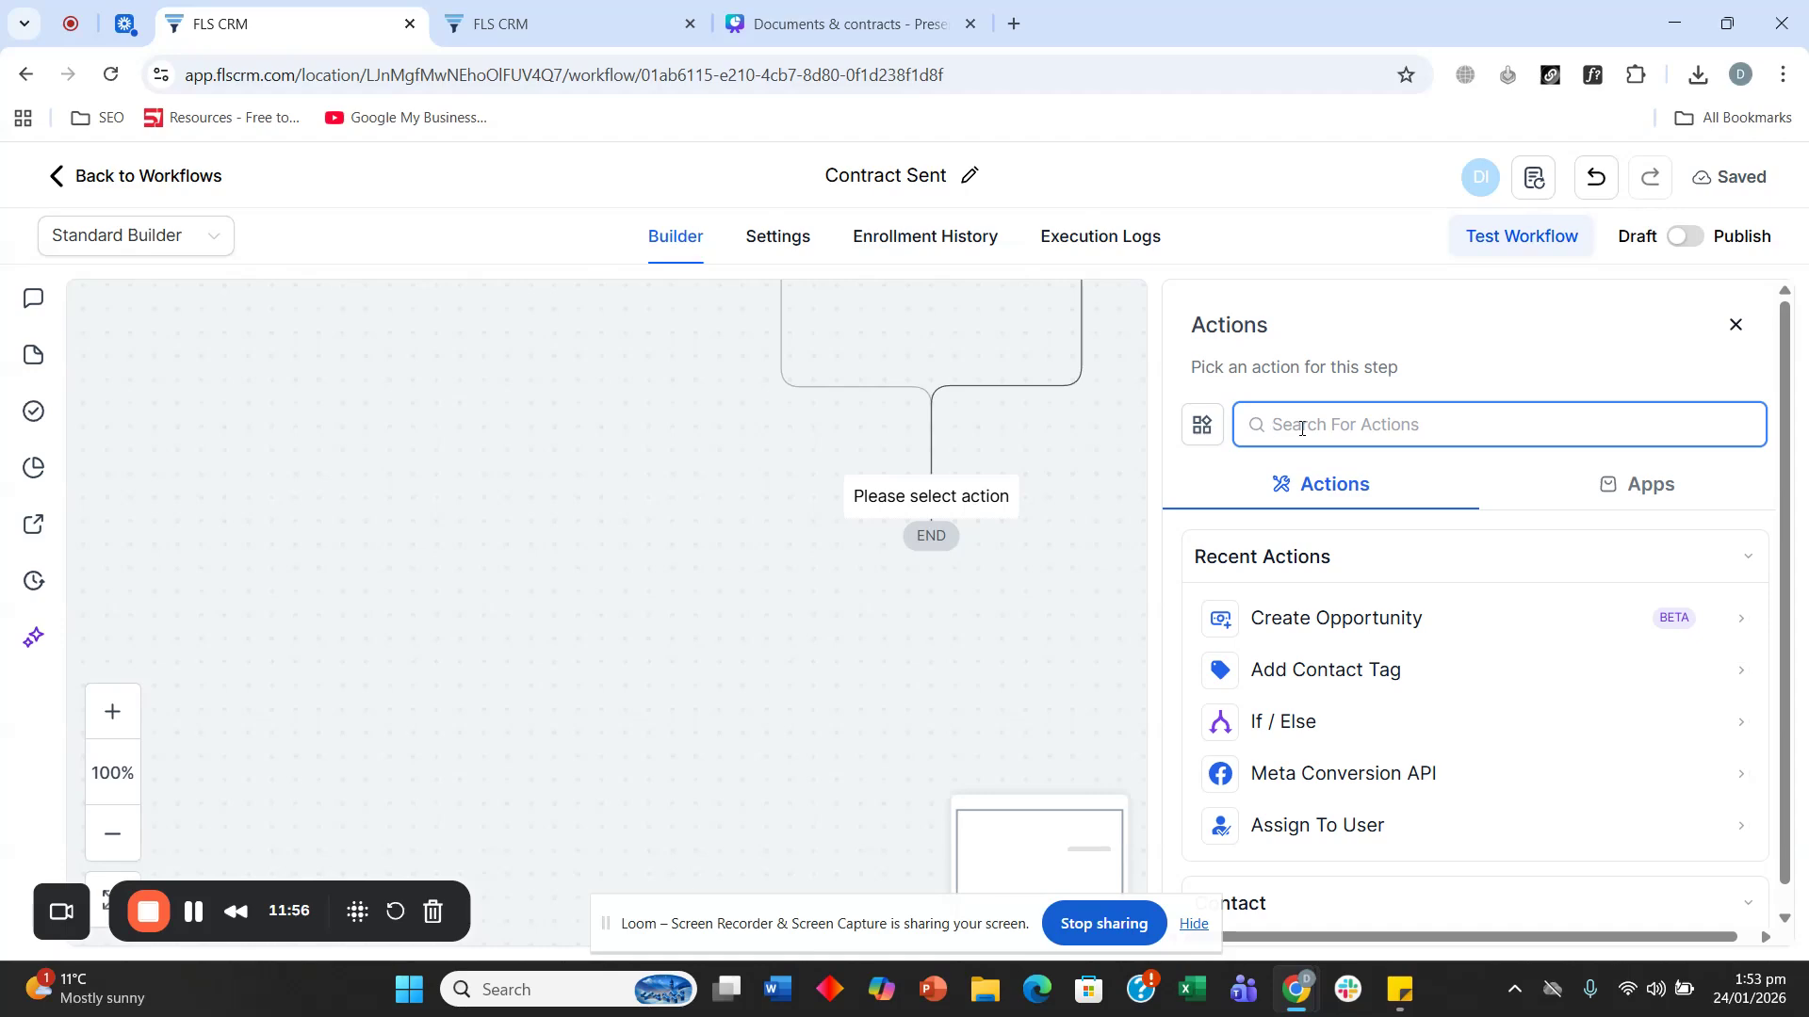
text(send)
scroll(1324, 517, down, 10)
scroll(1325, 529, down, 2)
scroll(1324, 530, up, 3)
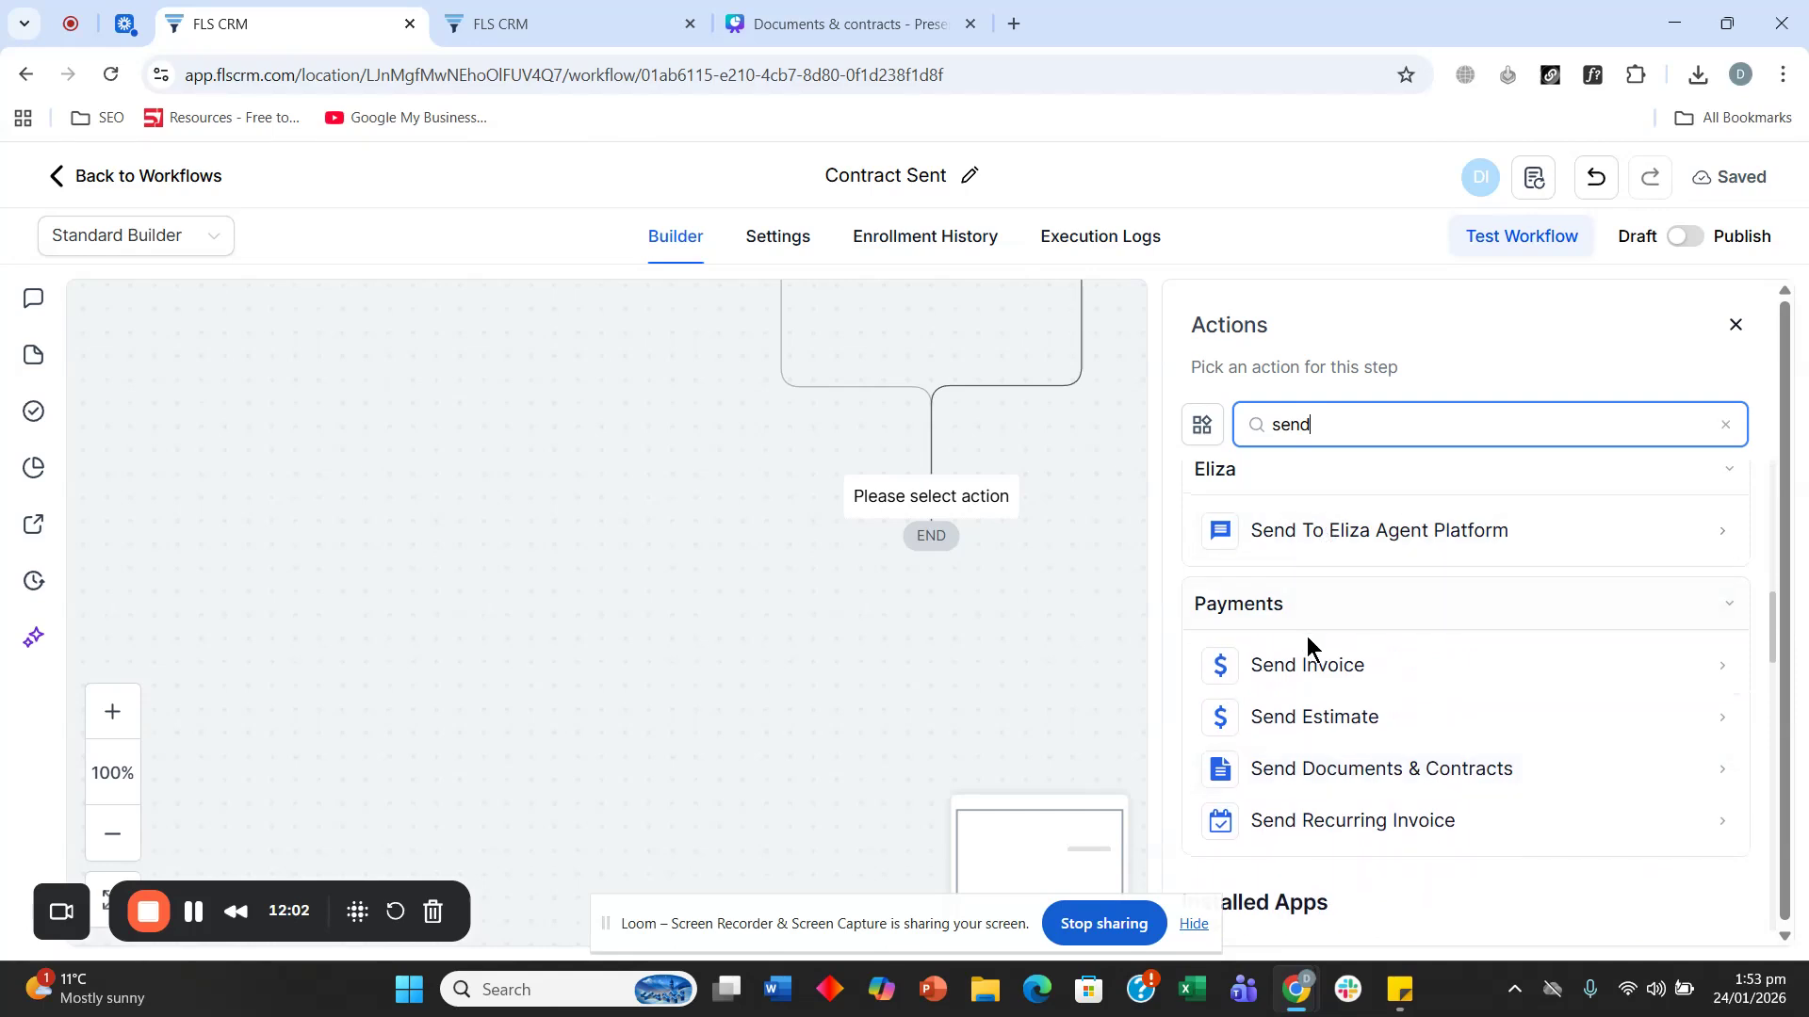
click(1328, 770)
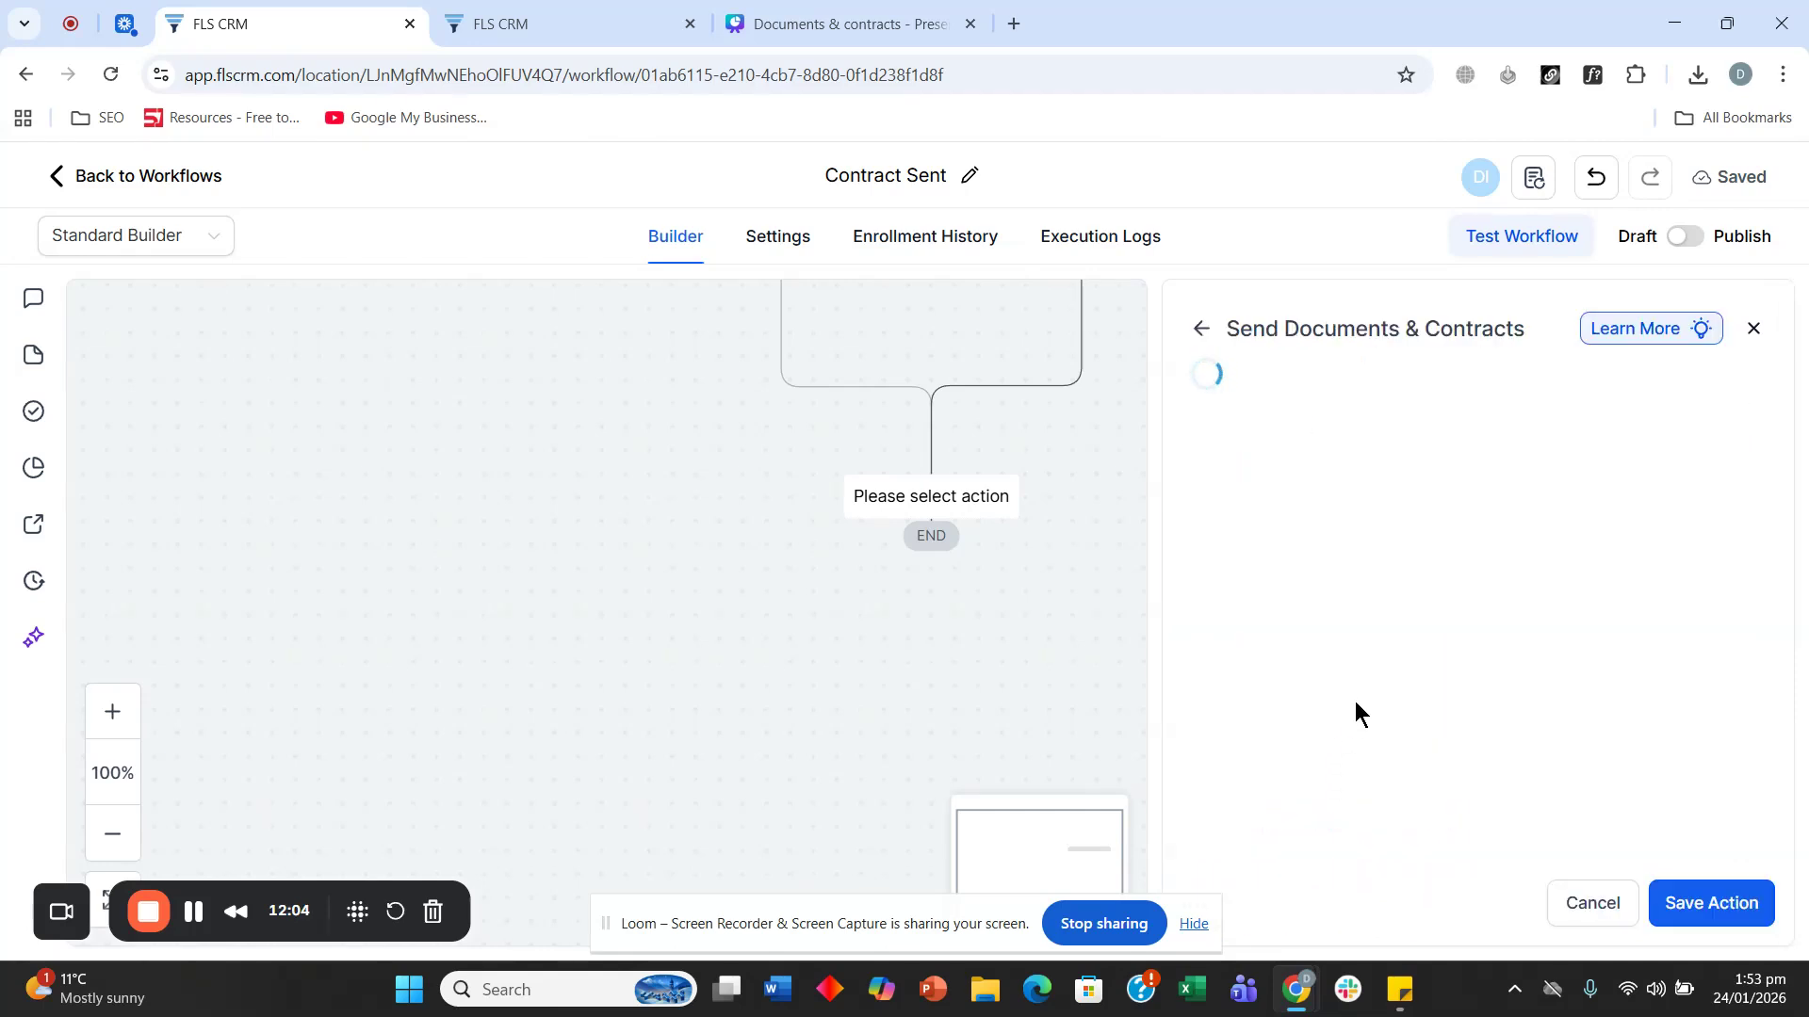
Step: Set the account user as sender and Front end services as the template of the Send Documents & Contracts action, and save it
click(1300, 576)
click(1288, 633)
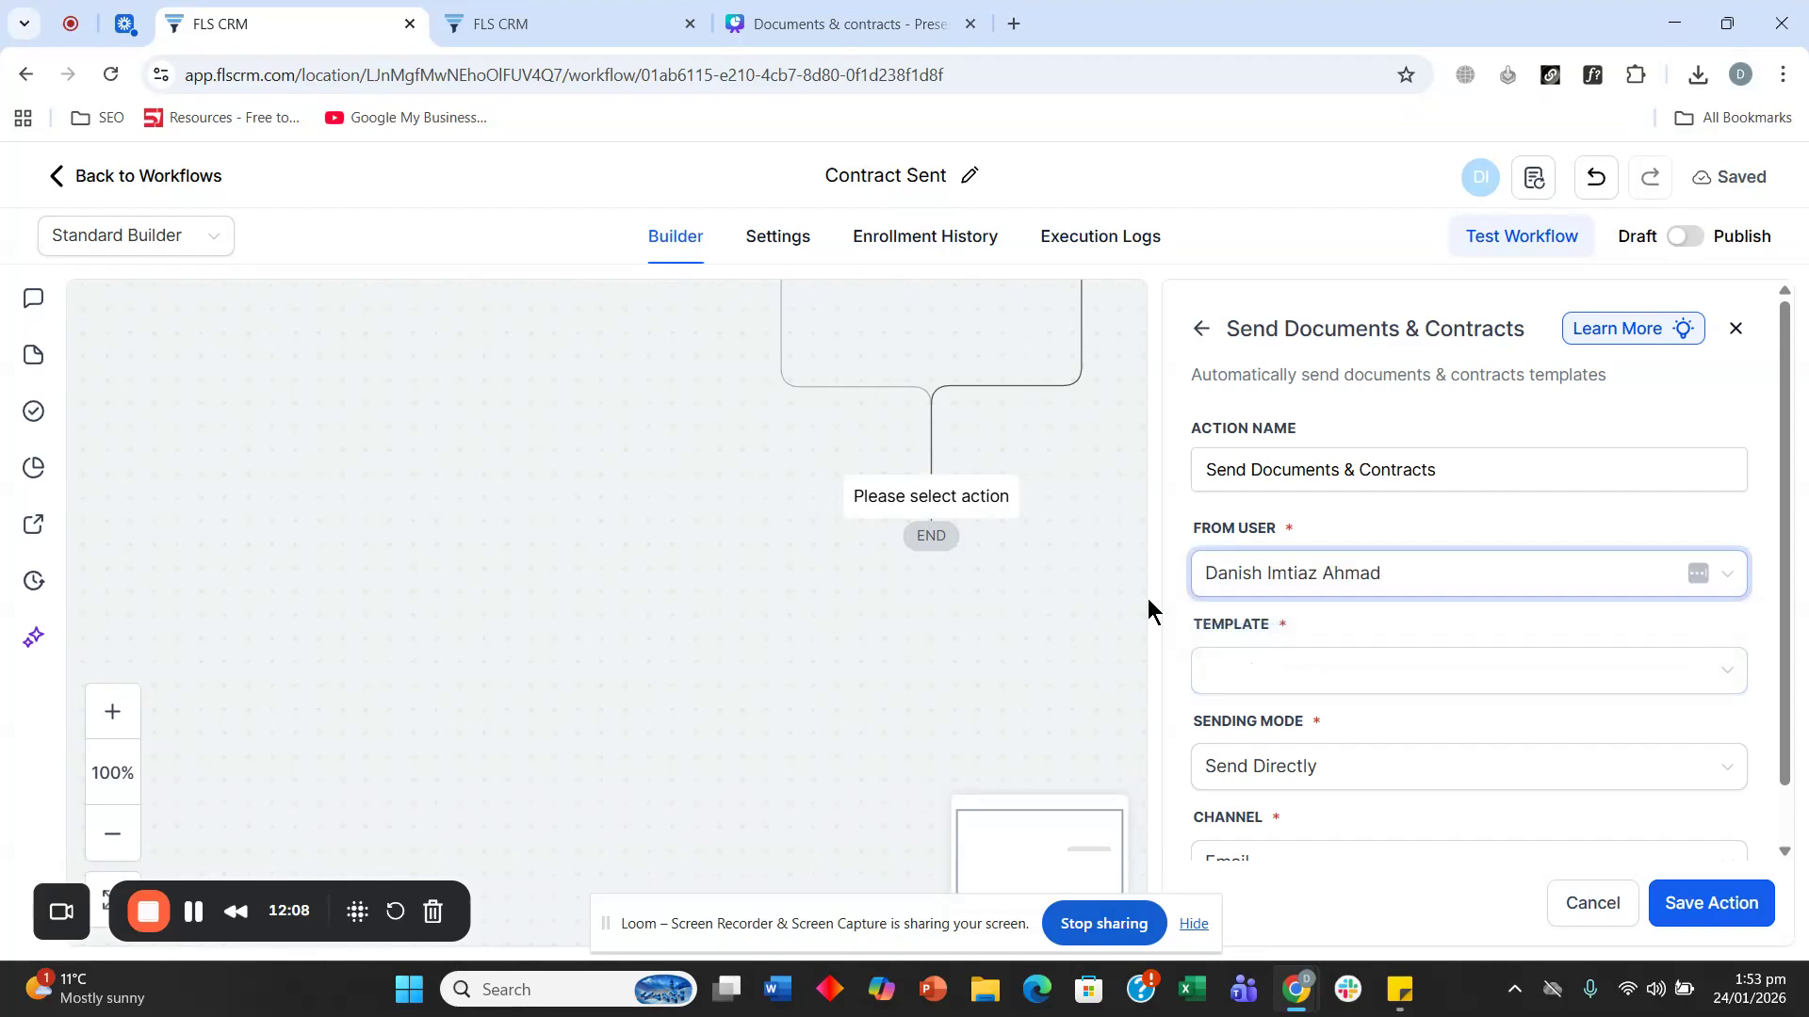
scroll(1174, 605, down, 1)
click(1219, 610)
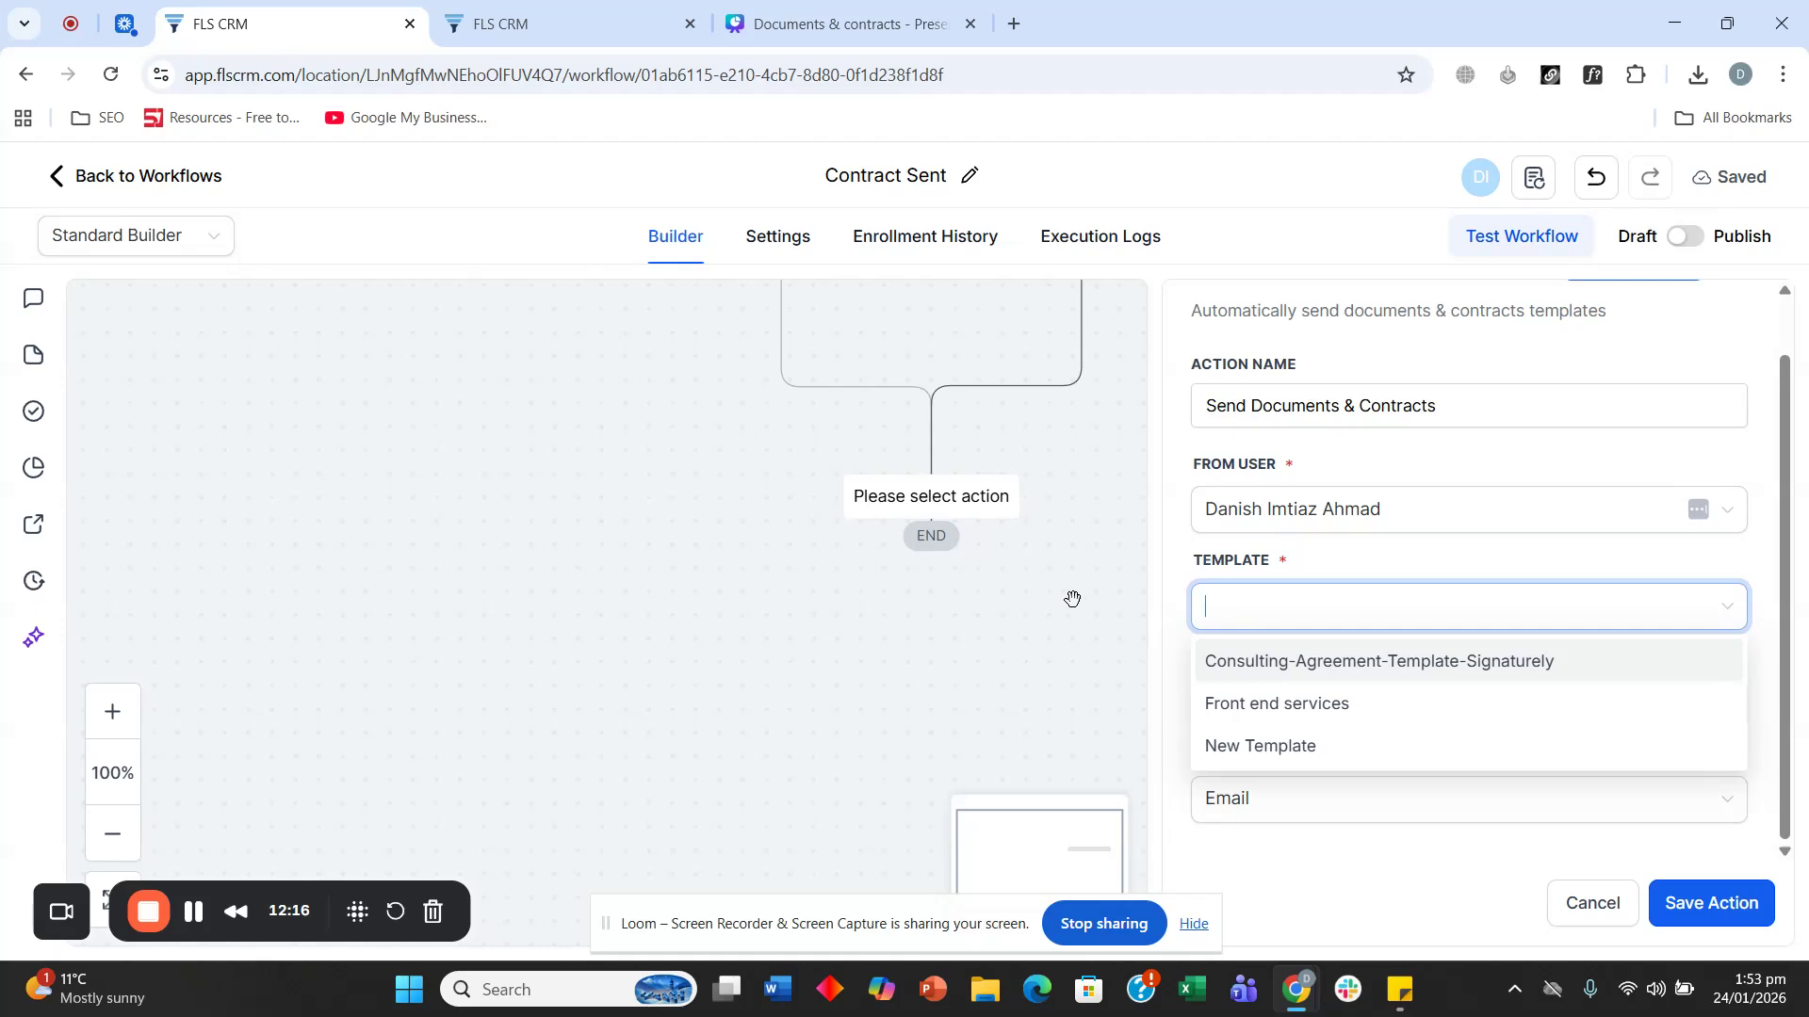
click(972, 621)
click(1585, 913)
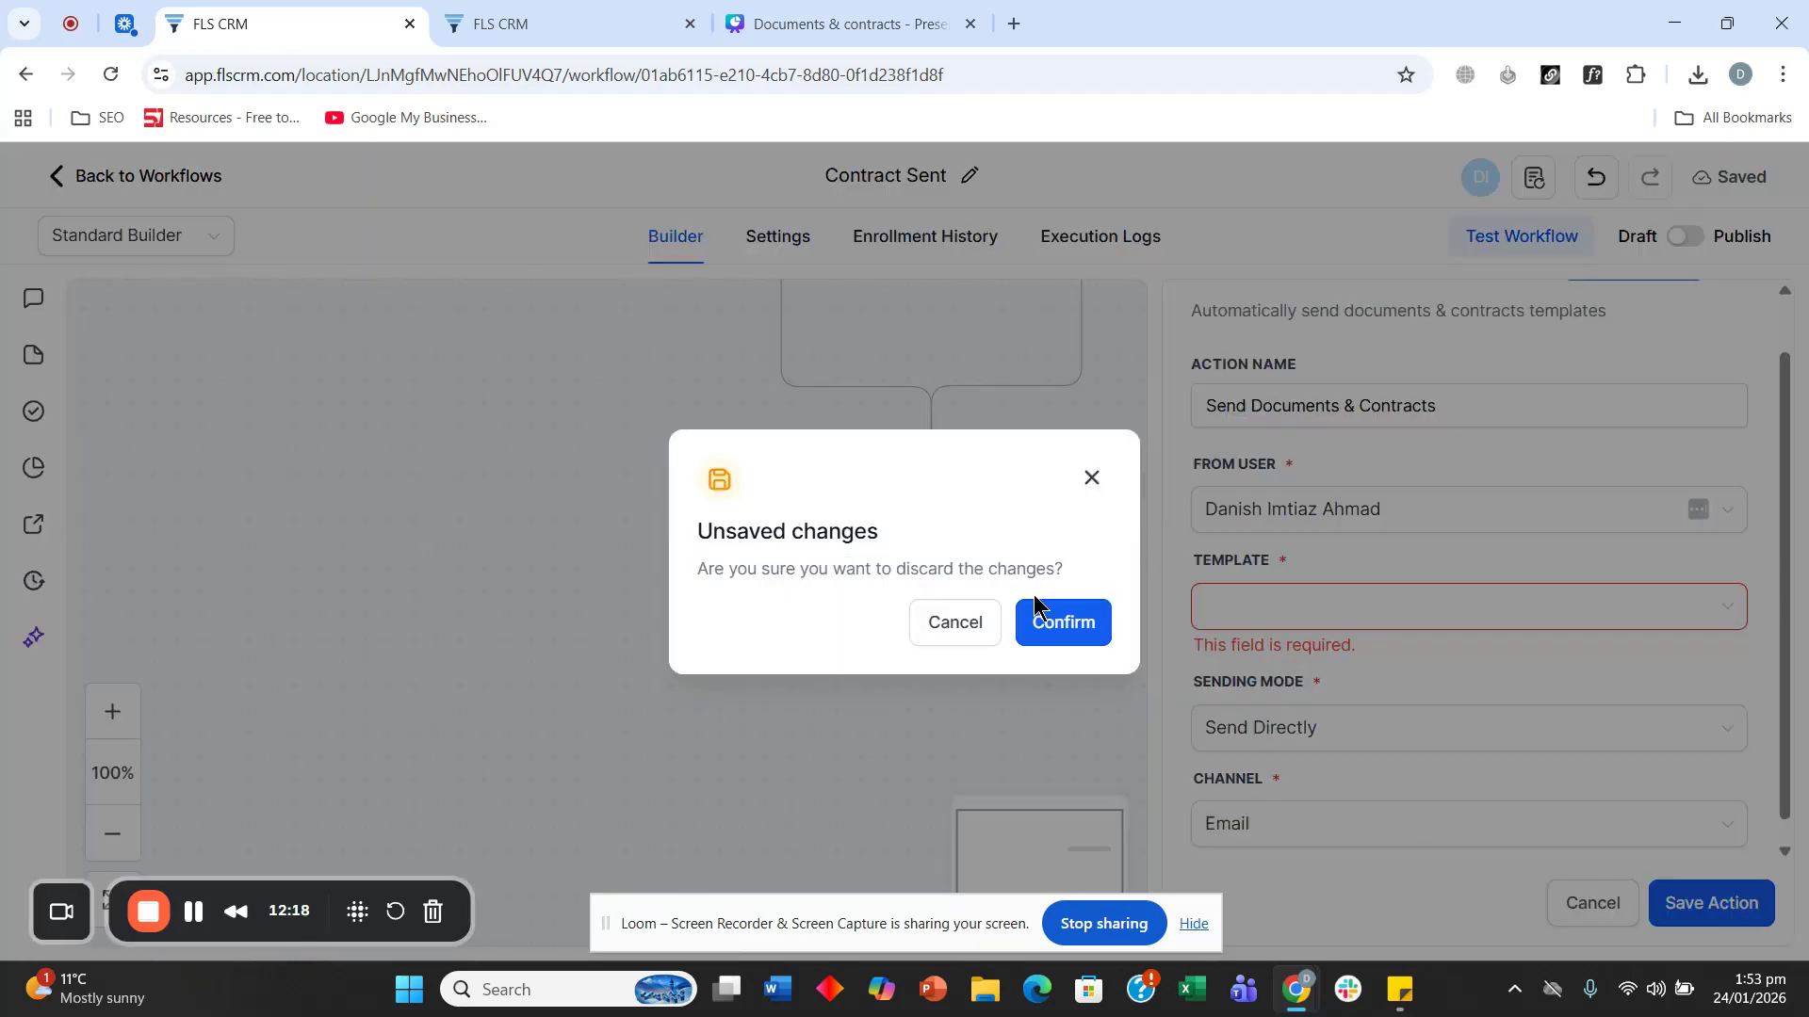
click(1234, 619)
click(1278, 607)
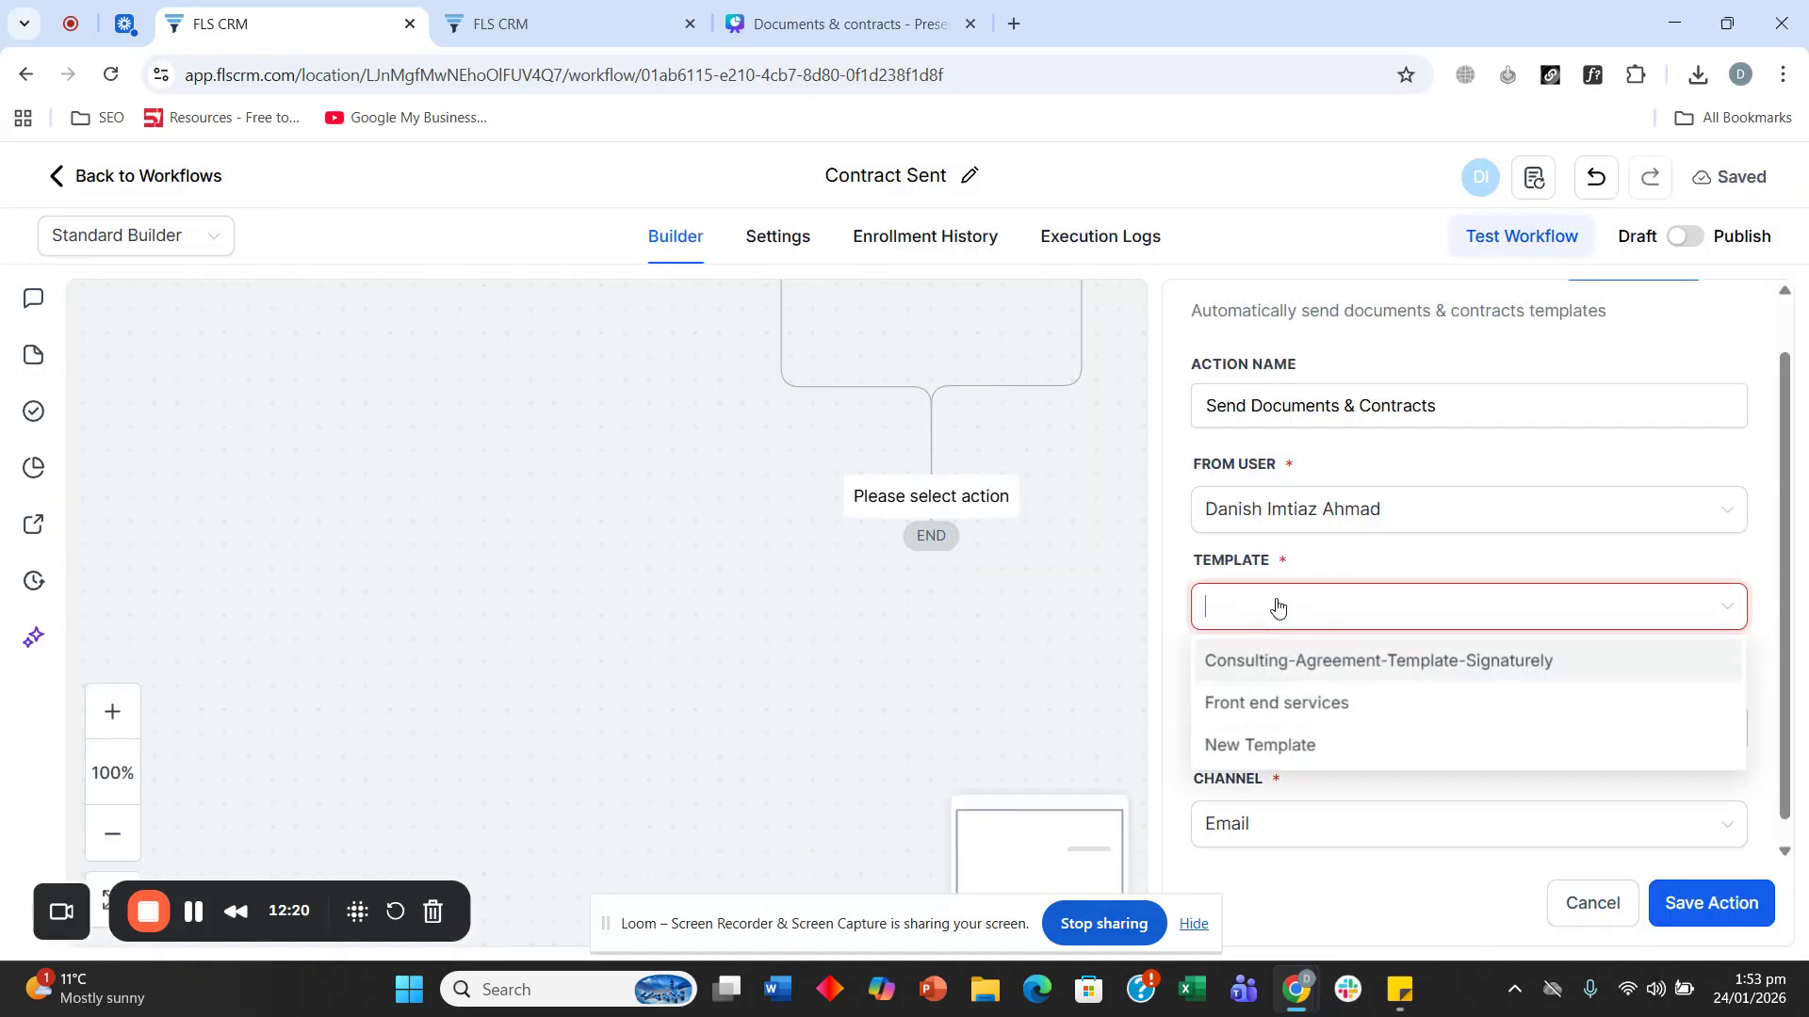
click(1294, 709)
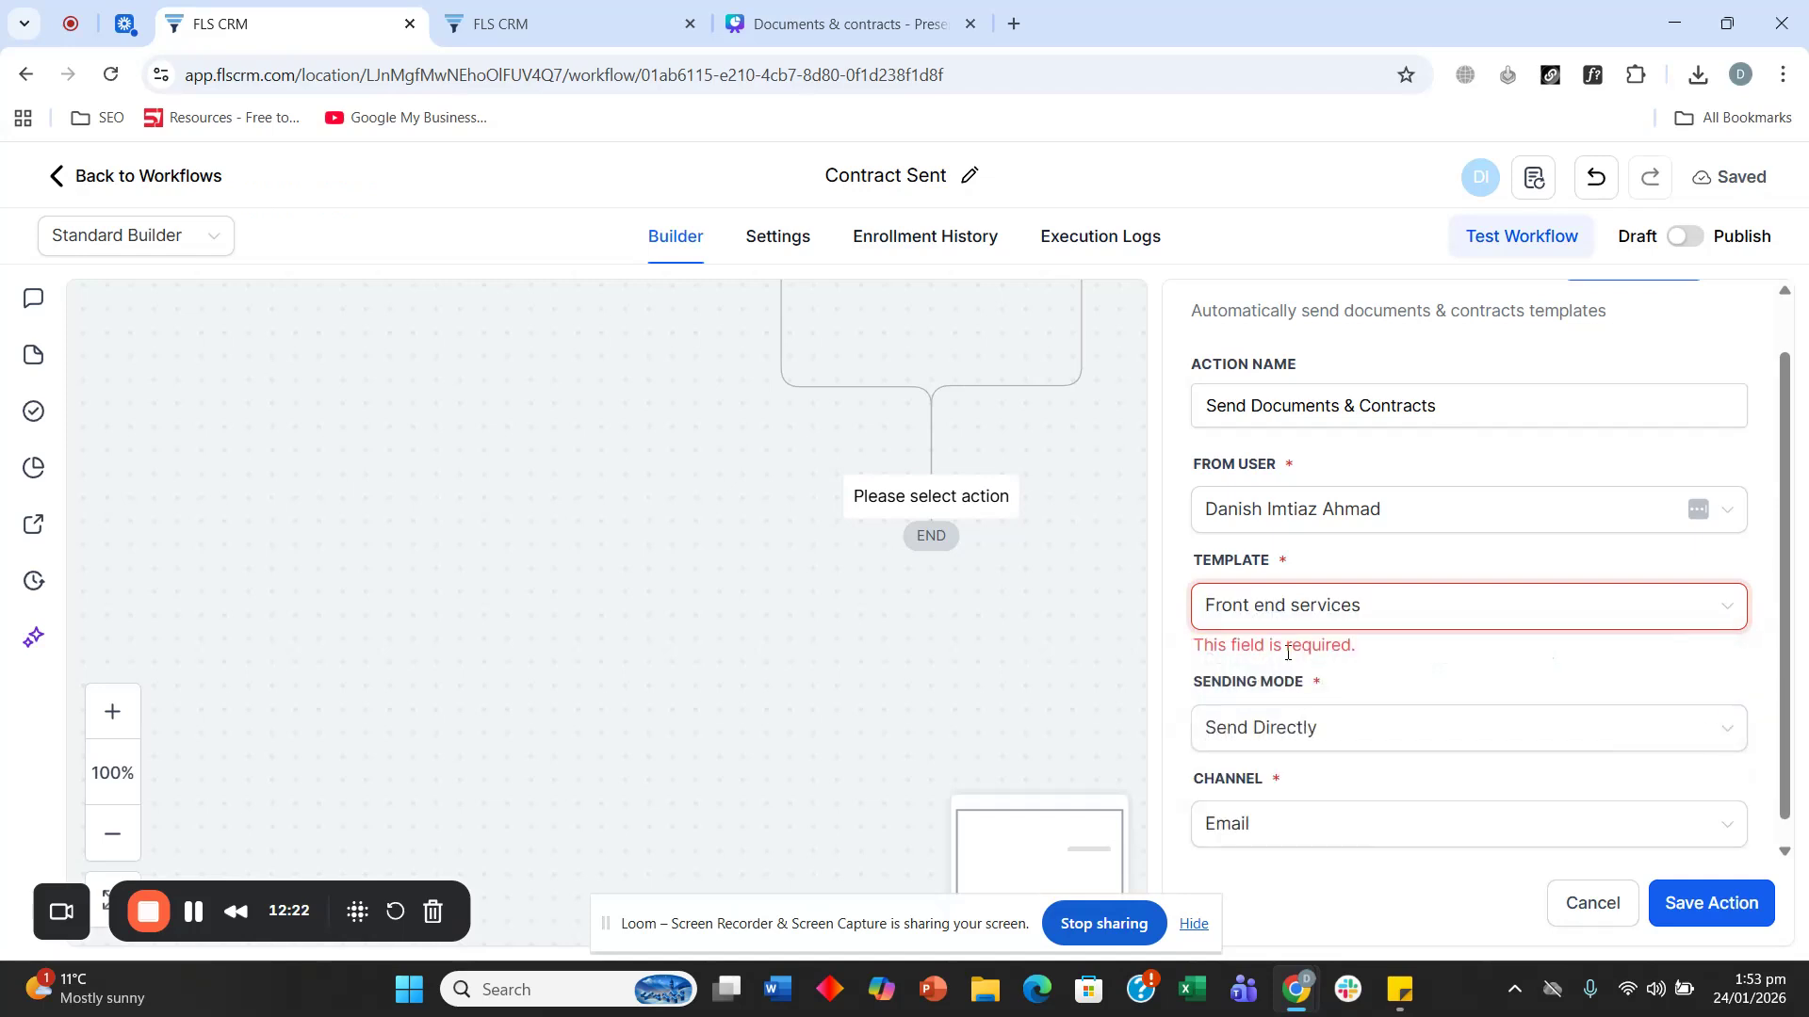
scroll(1285, 660, down, 1)
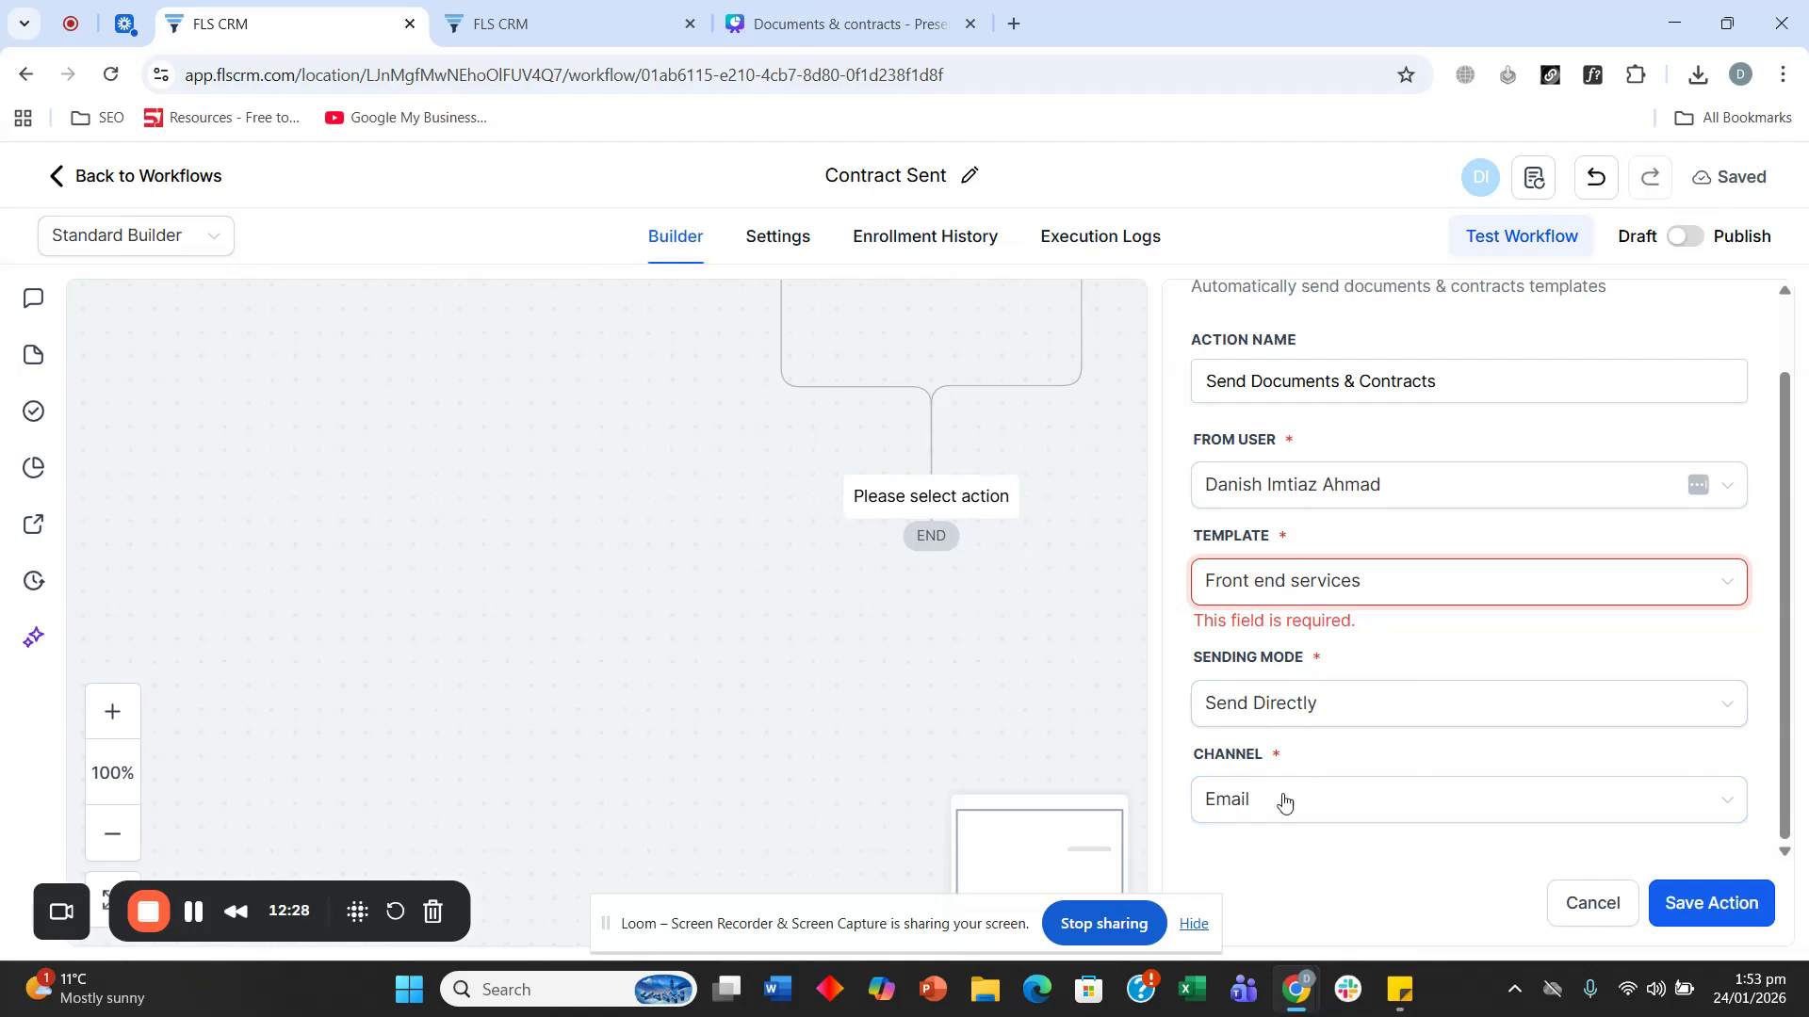
click(1748, 924)
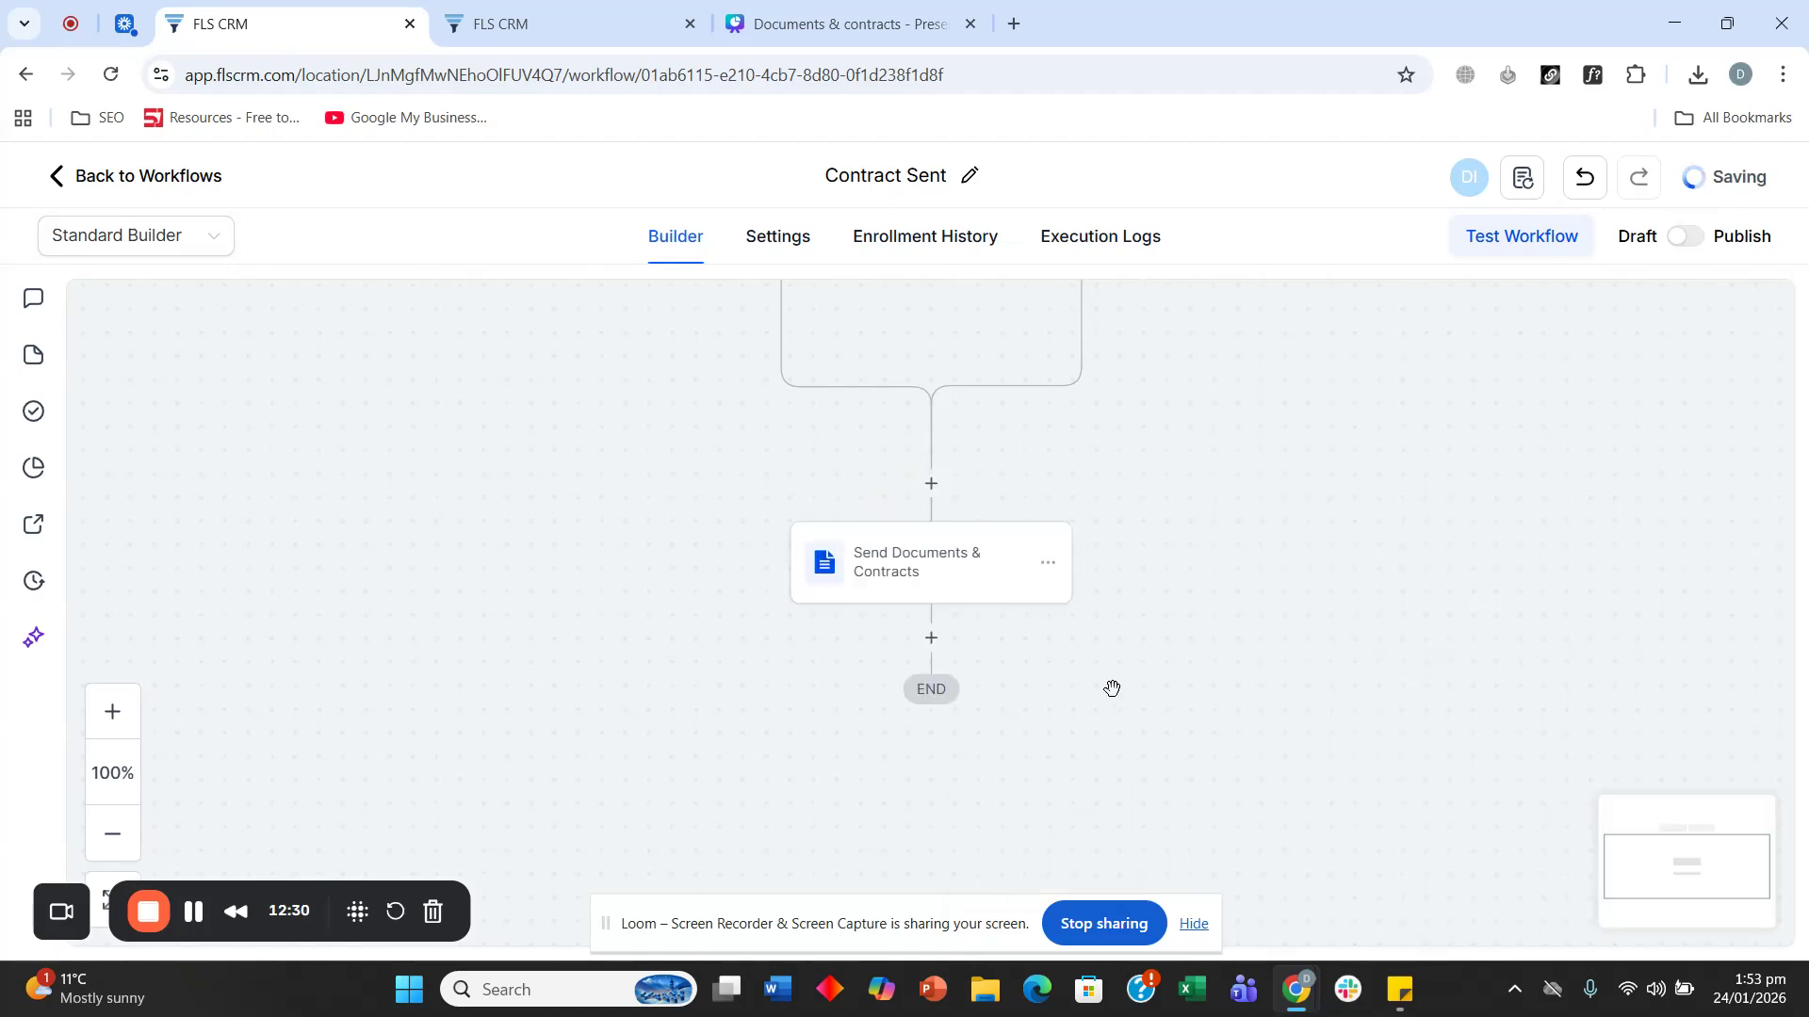
Step: Insert an Add Contact Tag action before Send Documents & Contracts with the new tag "front end contract", and save it
drag(1256, 525, 1240, 582)
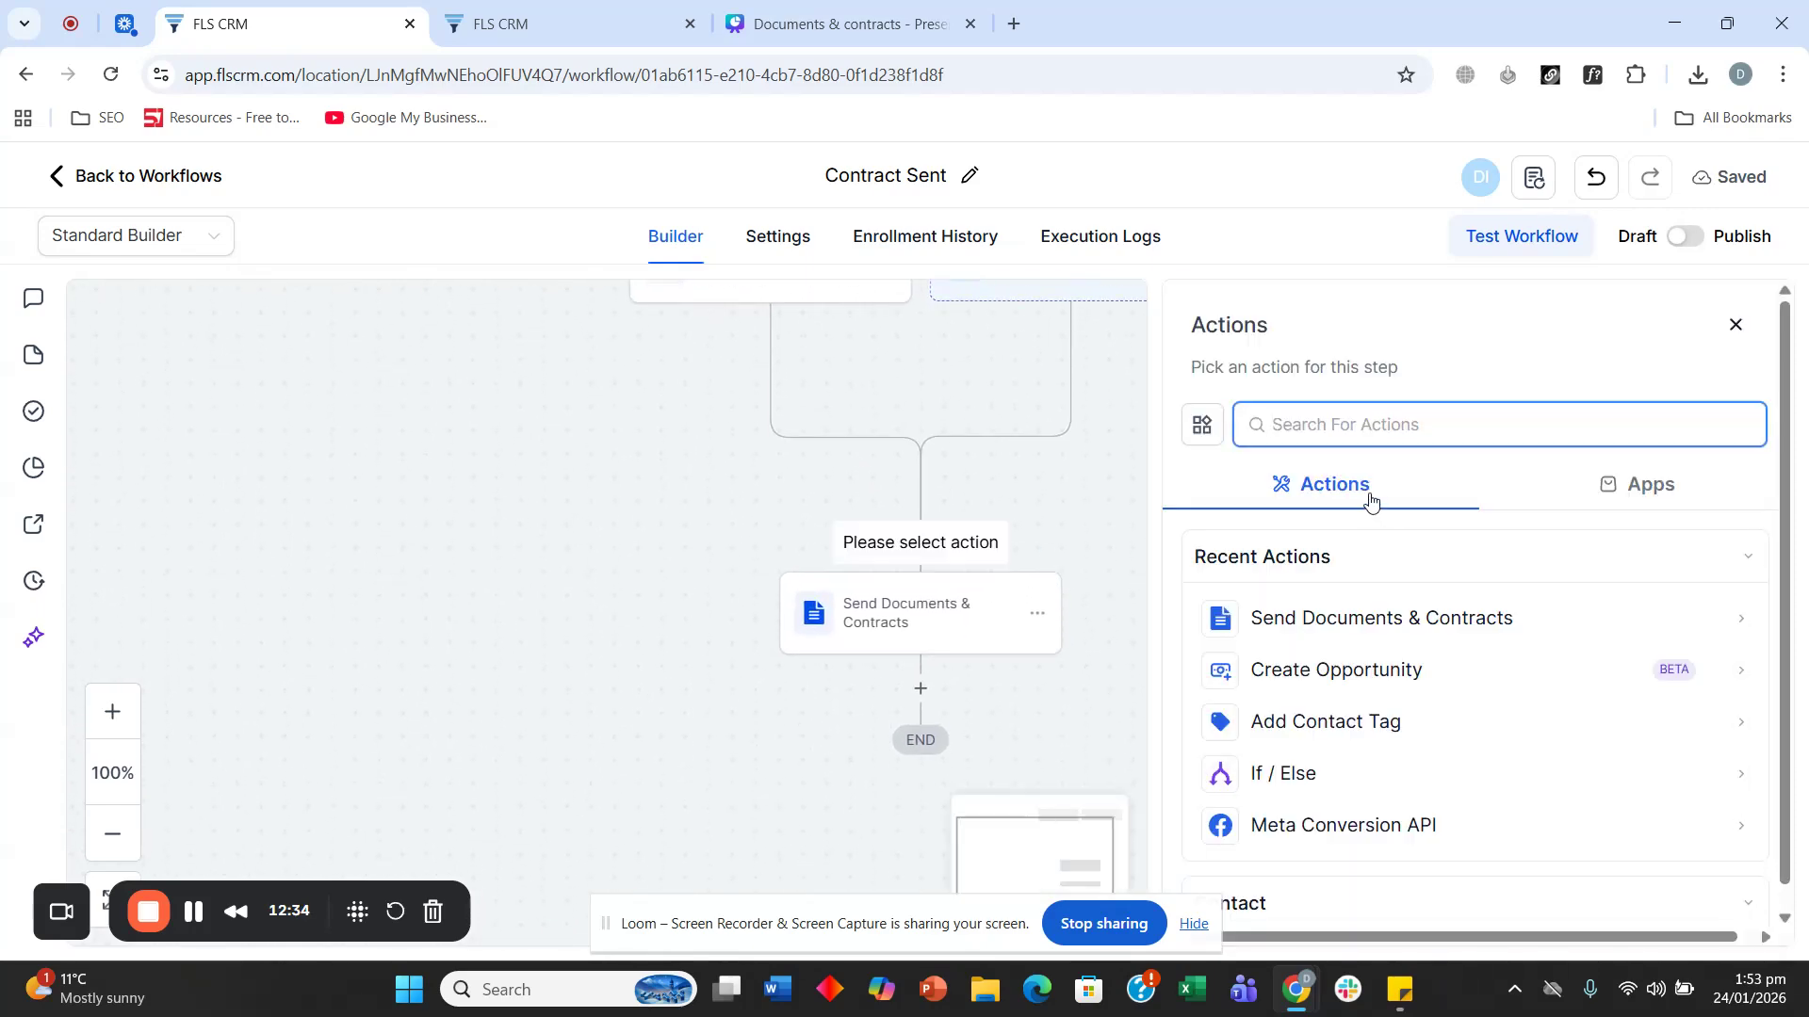
text(add)
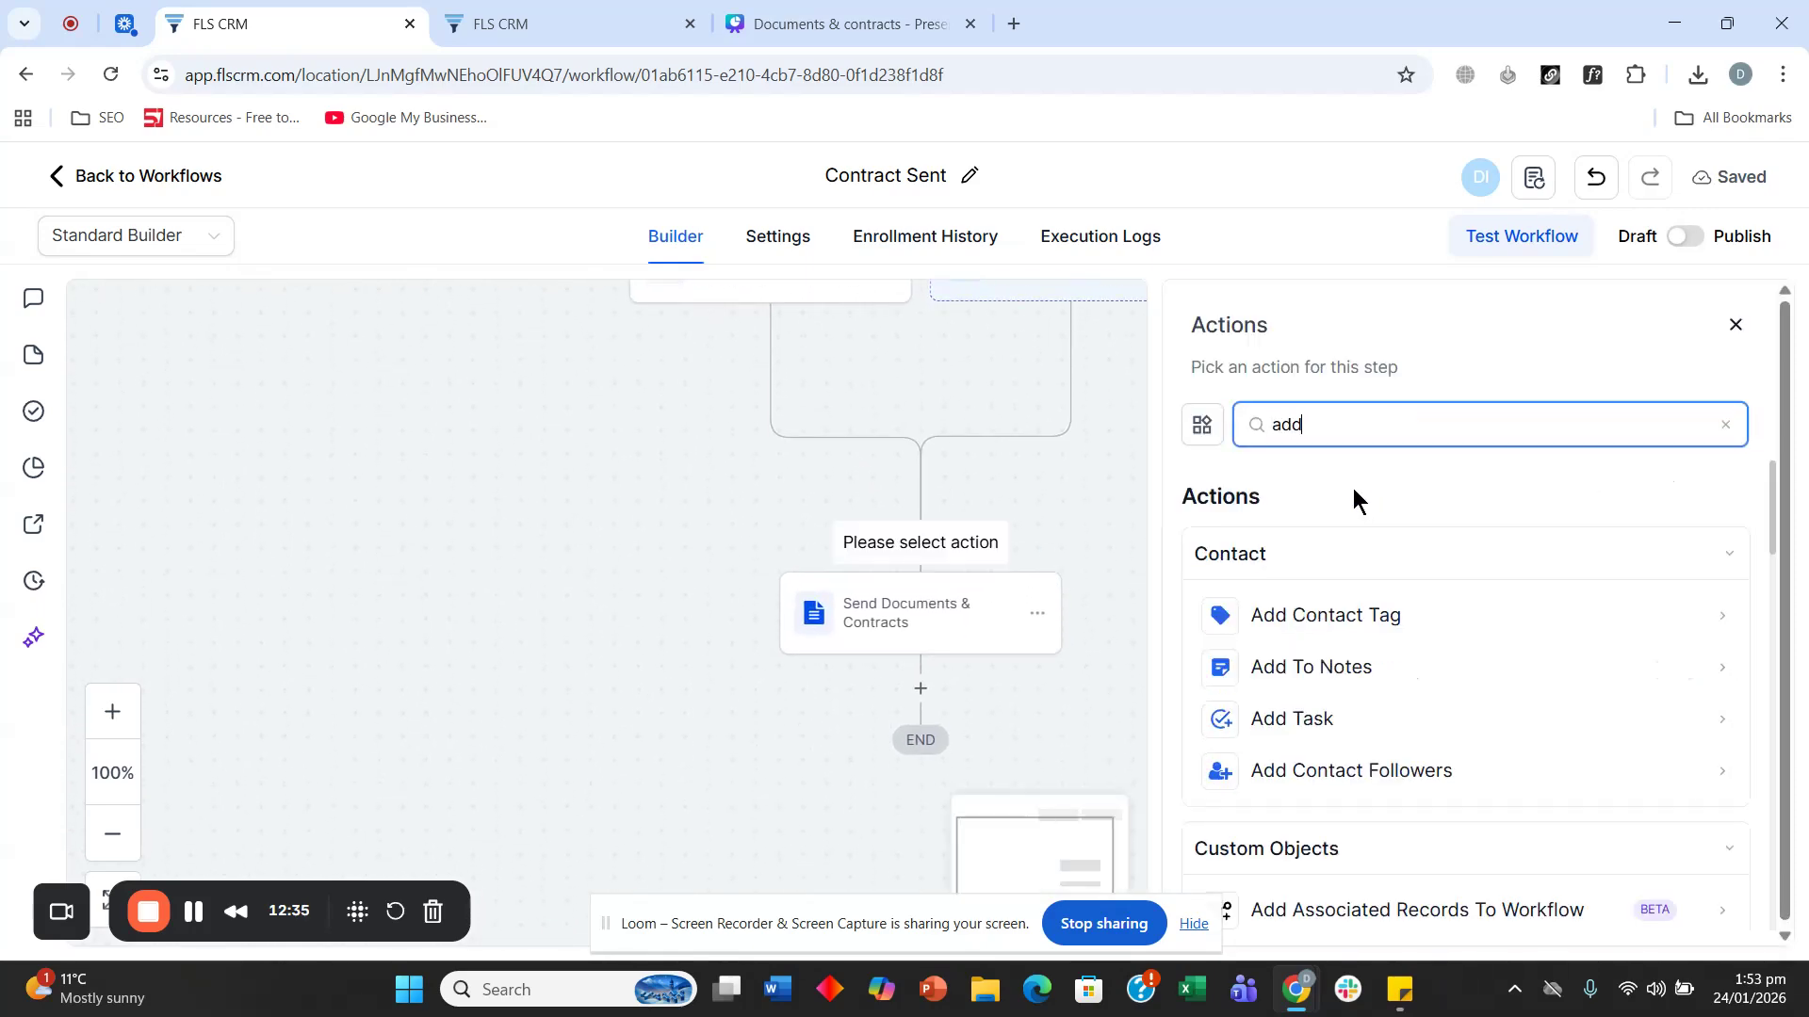
click(1383, 614)
click(1312, 571)
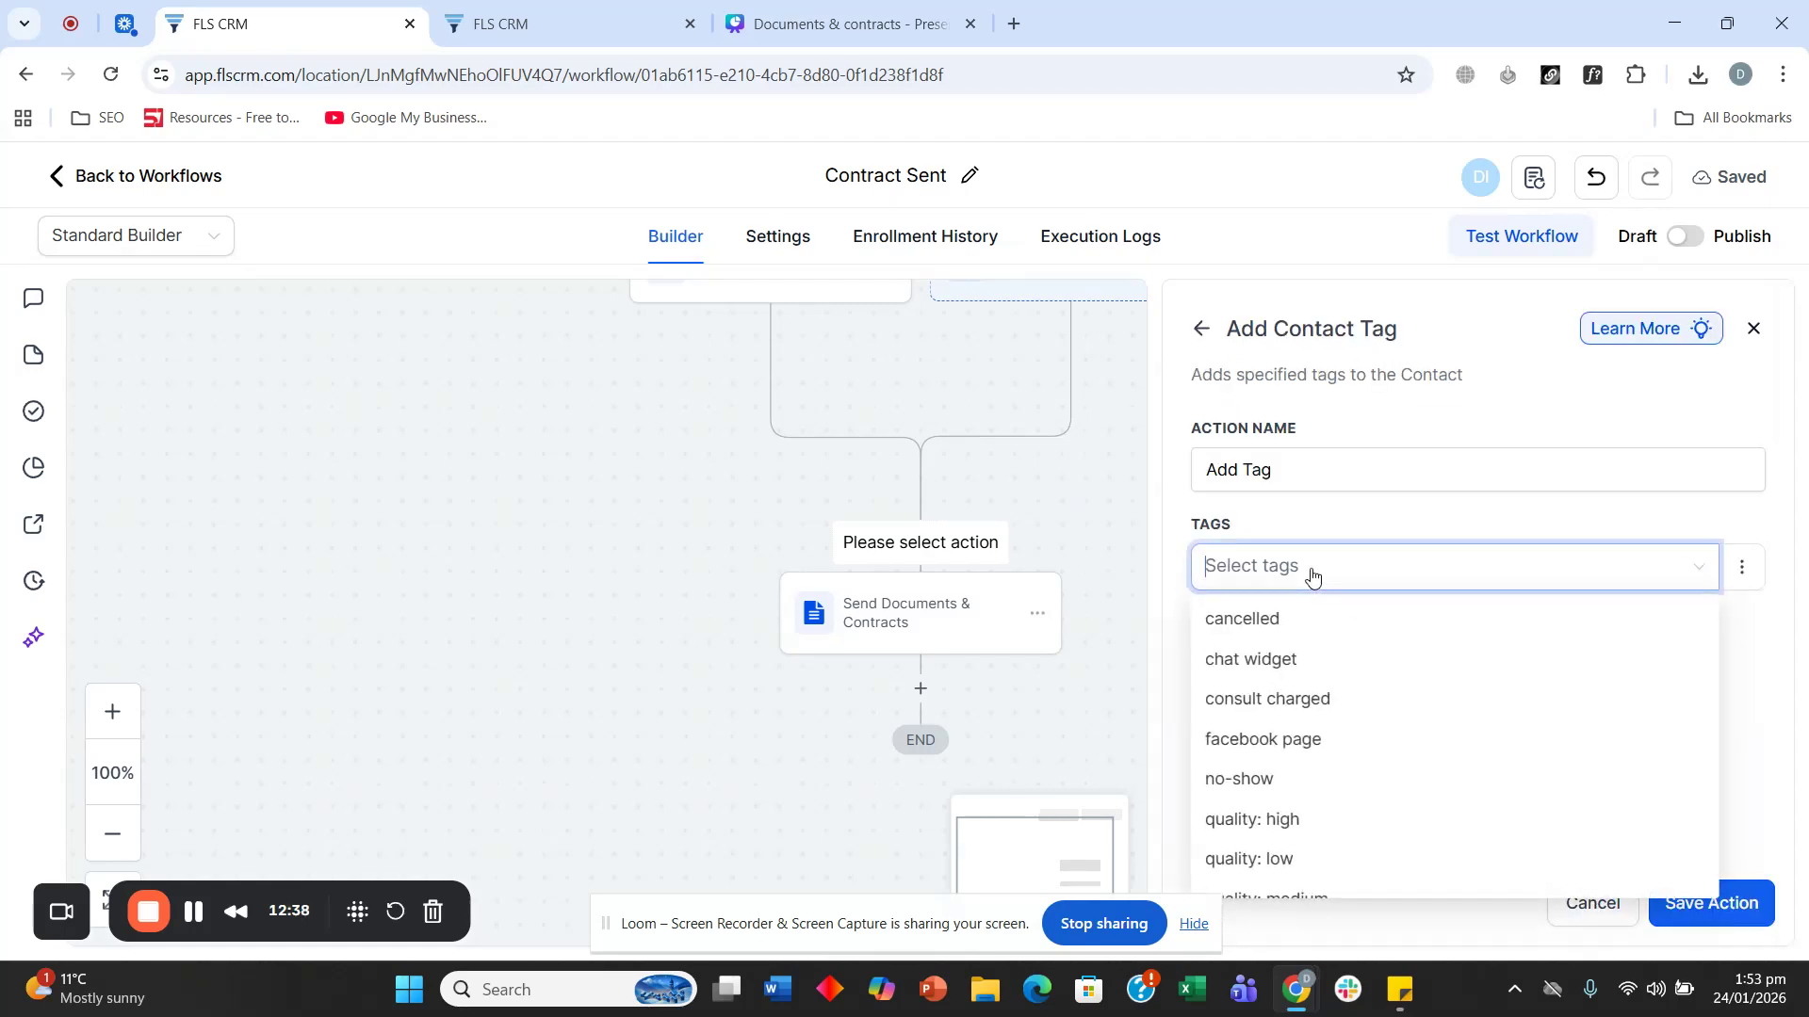
text(front )
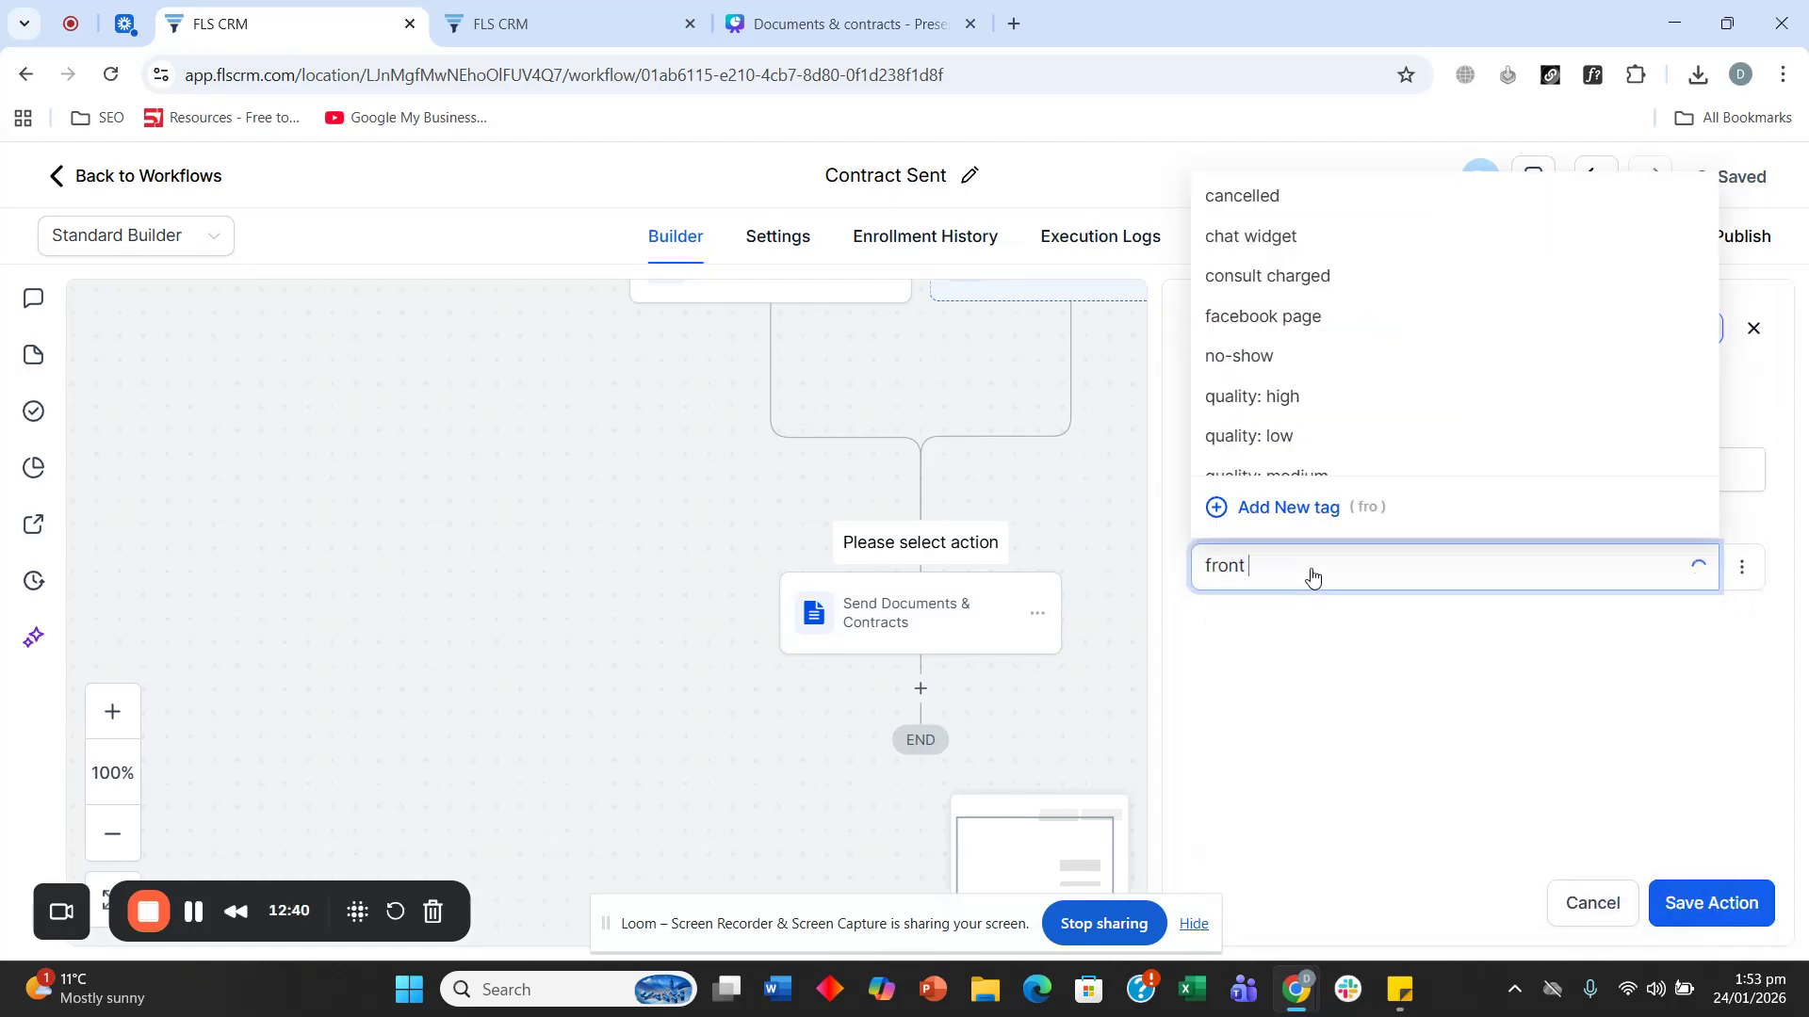
text(end contract)
click(1210, 735)
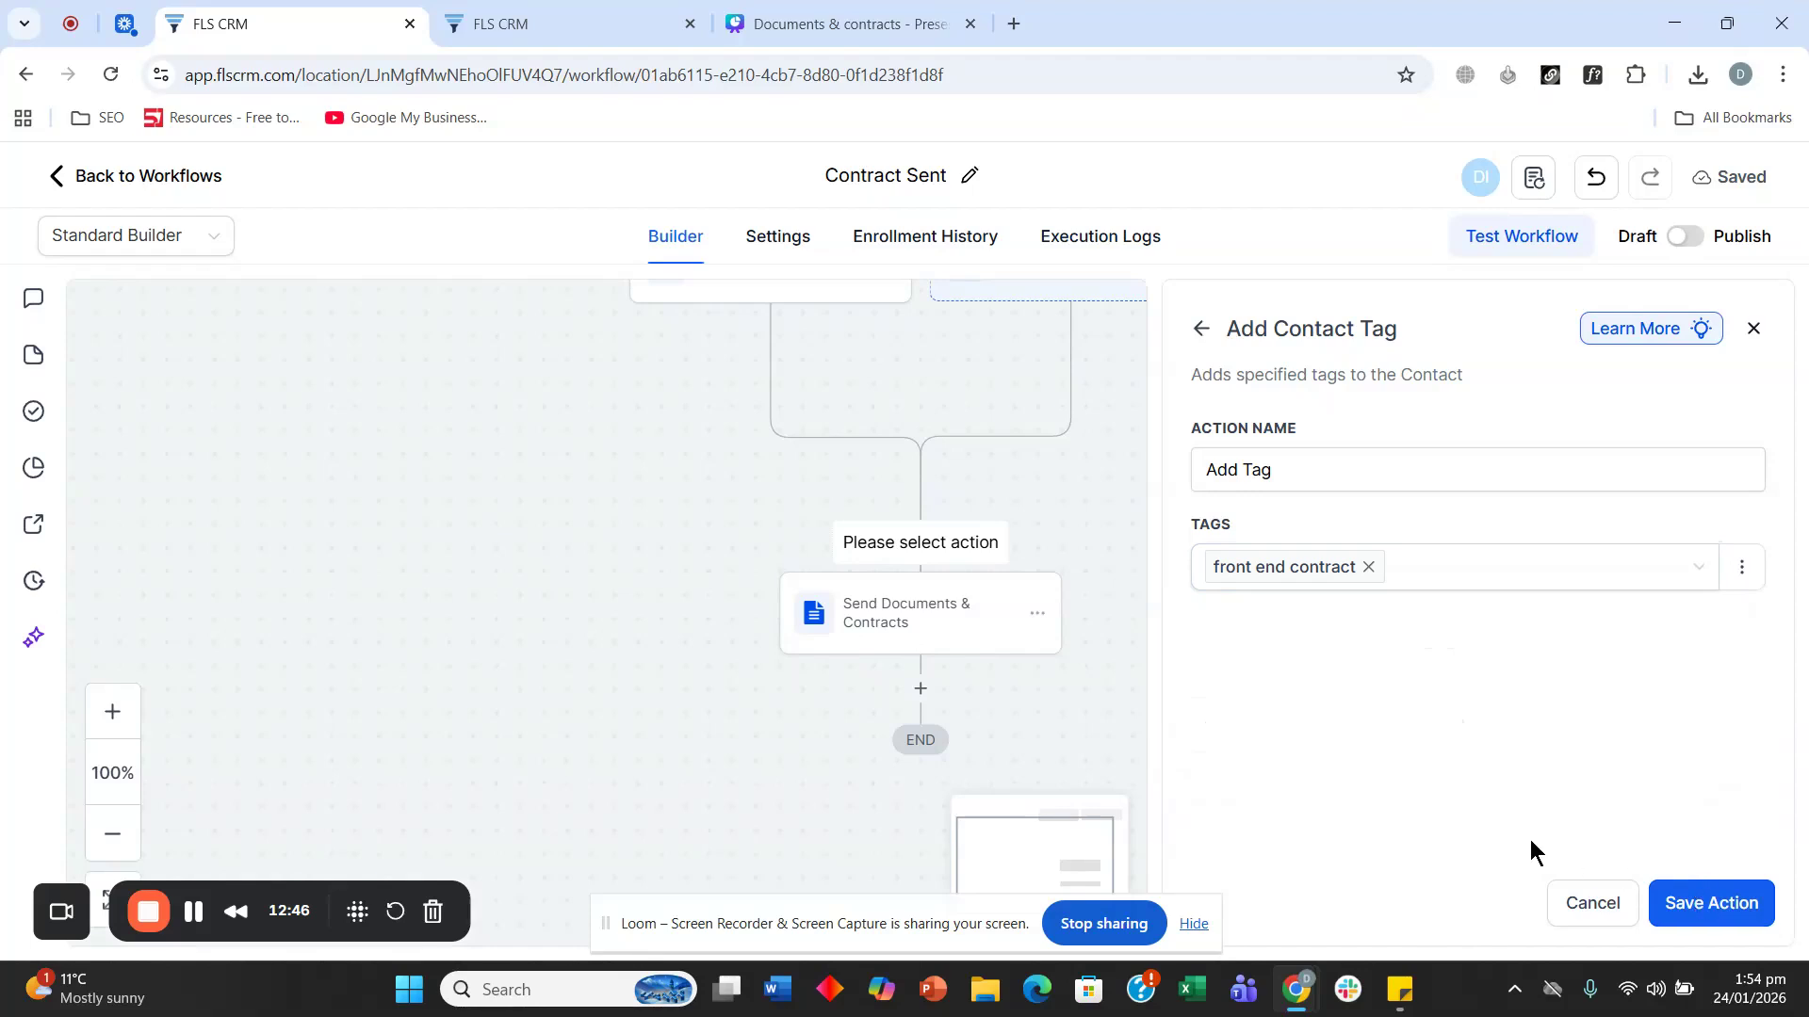
click(1700, 901)
Step: Publish the Contract Sent workflow
scroll(1373, 745, up, 2)
drag(1313, 604, 1326, 555)
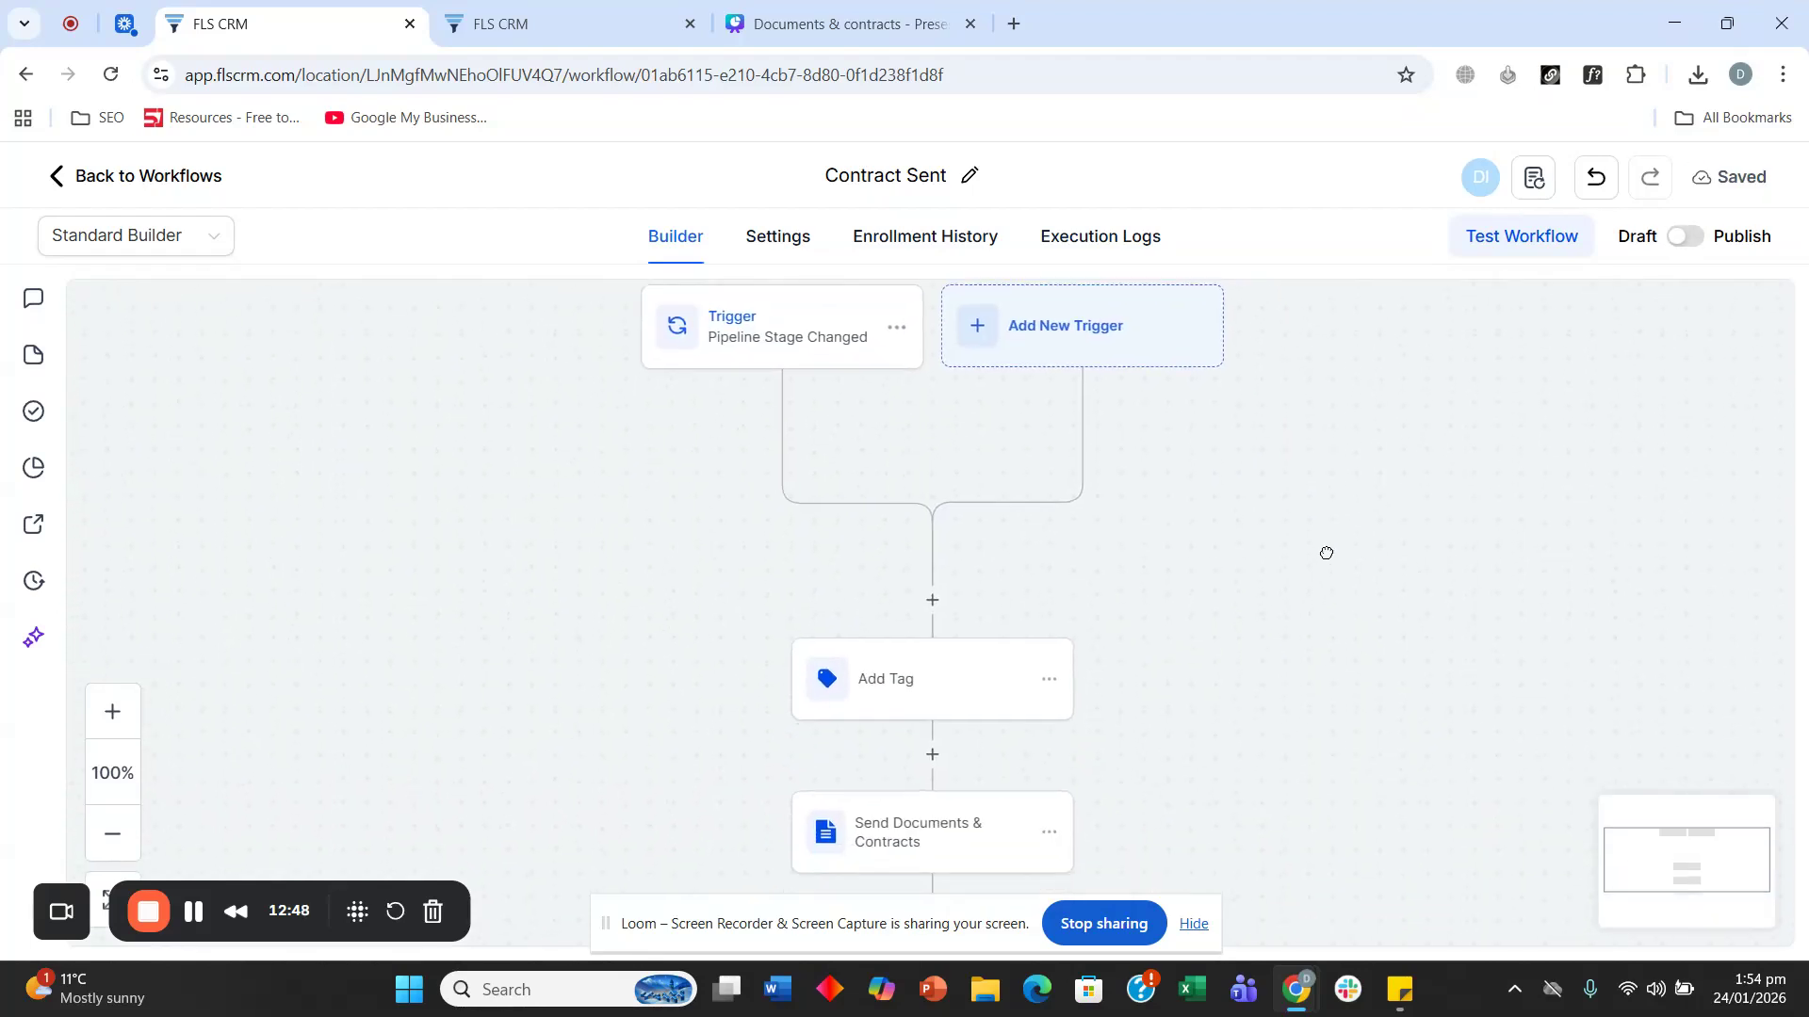
scroll(1326, 632, down, 1)
click(1685, 241)
scroll(1517, 499, down, 2)
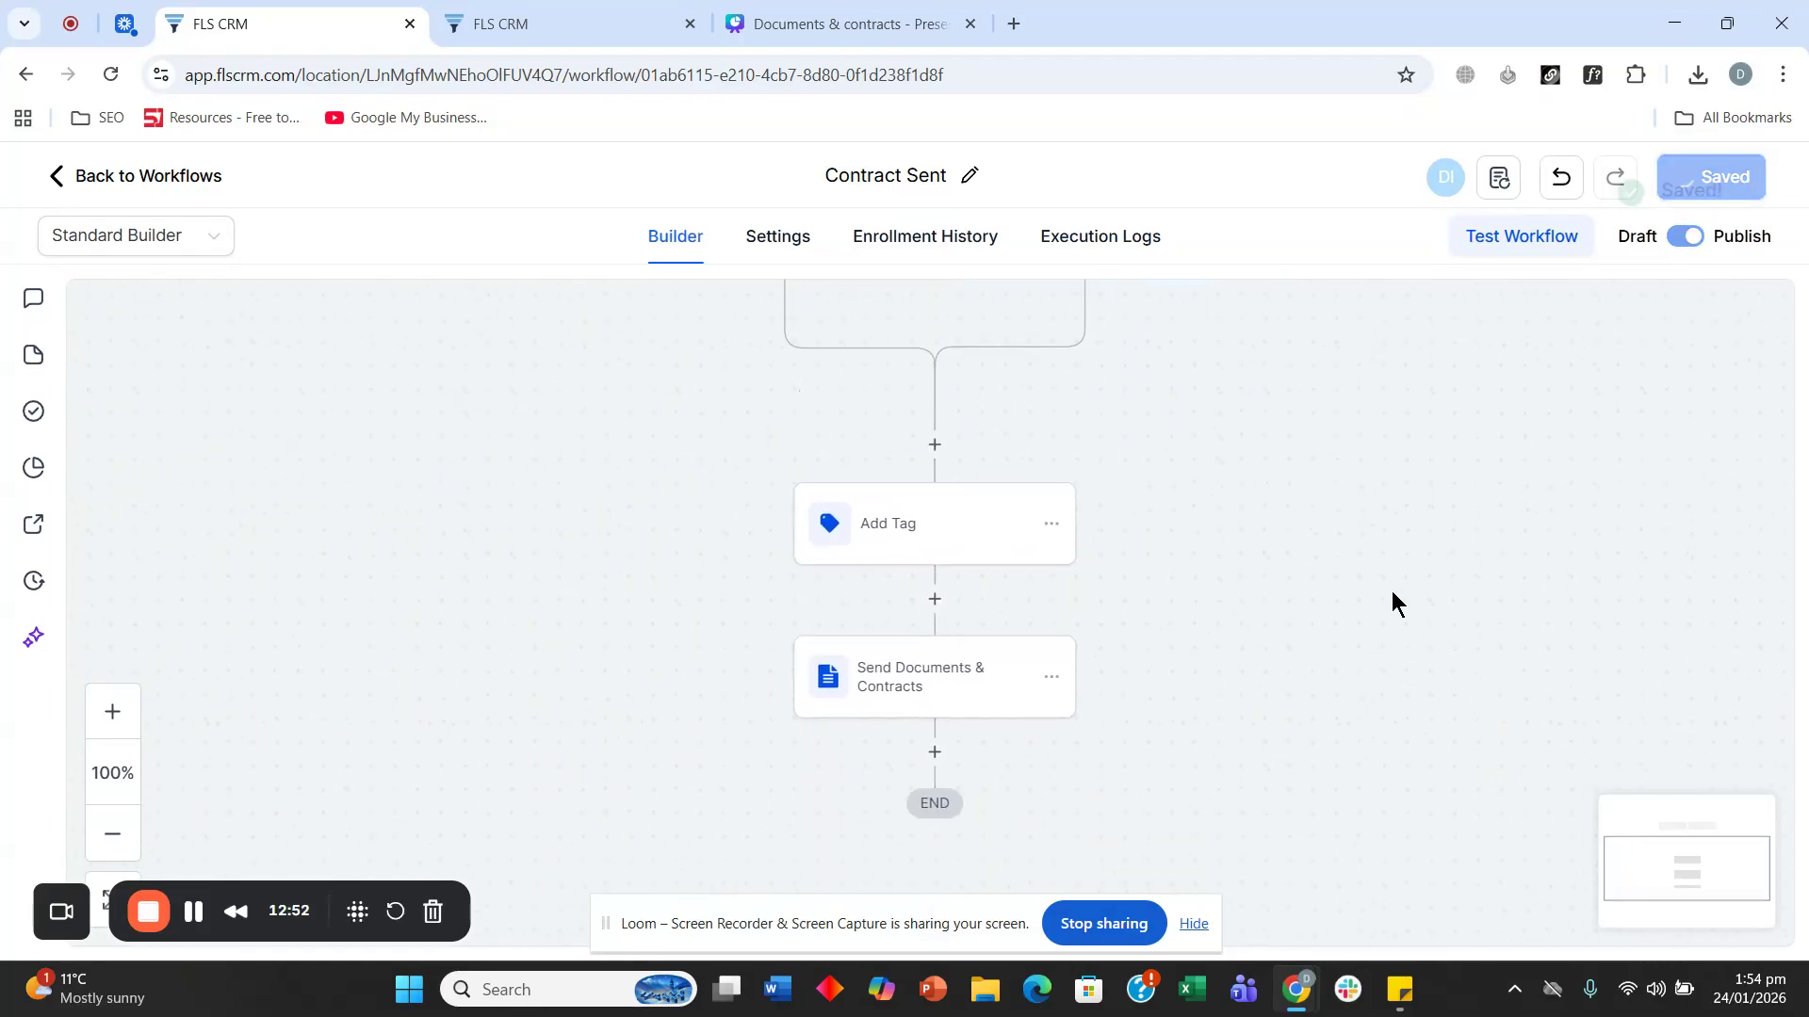
scroll(1328, 581, up, 3)
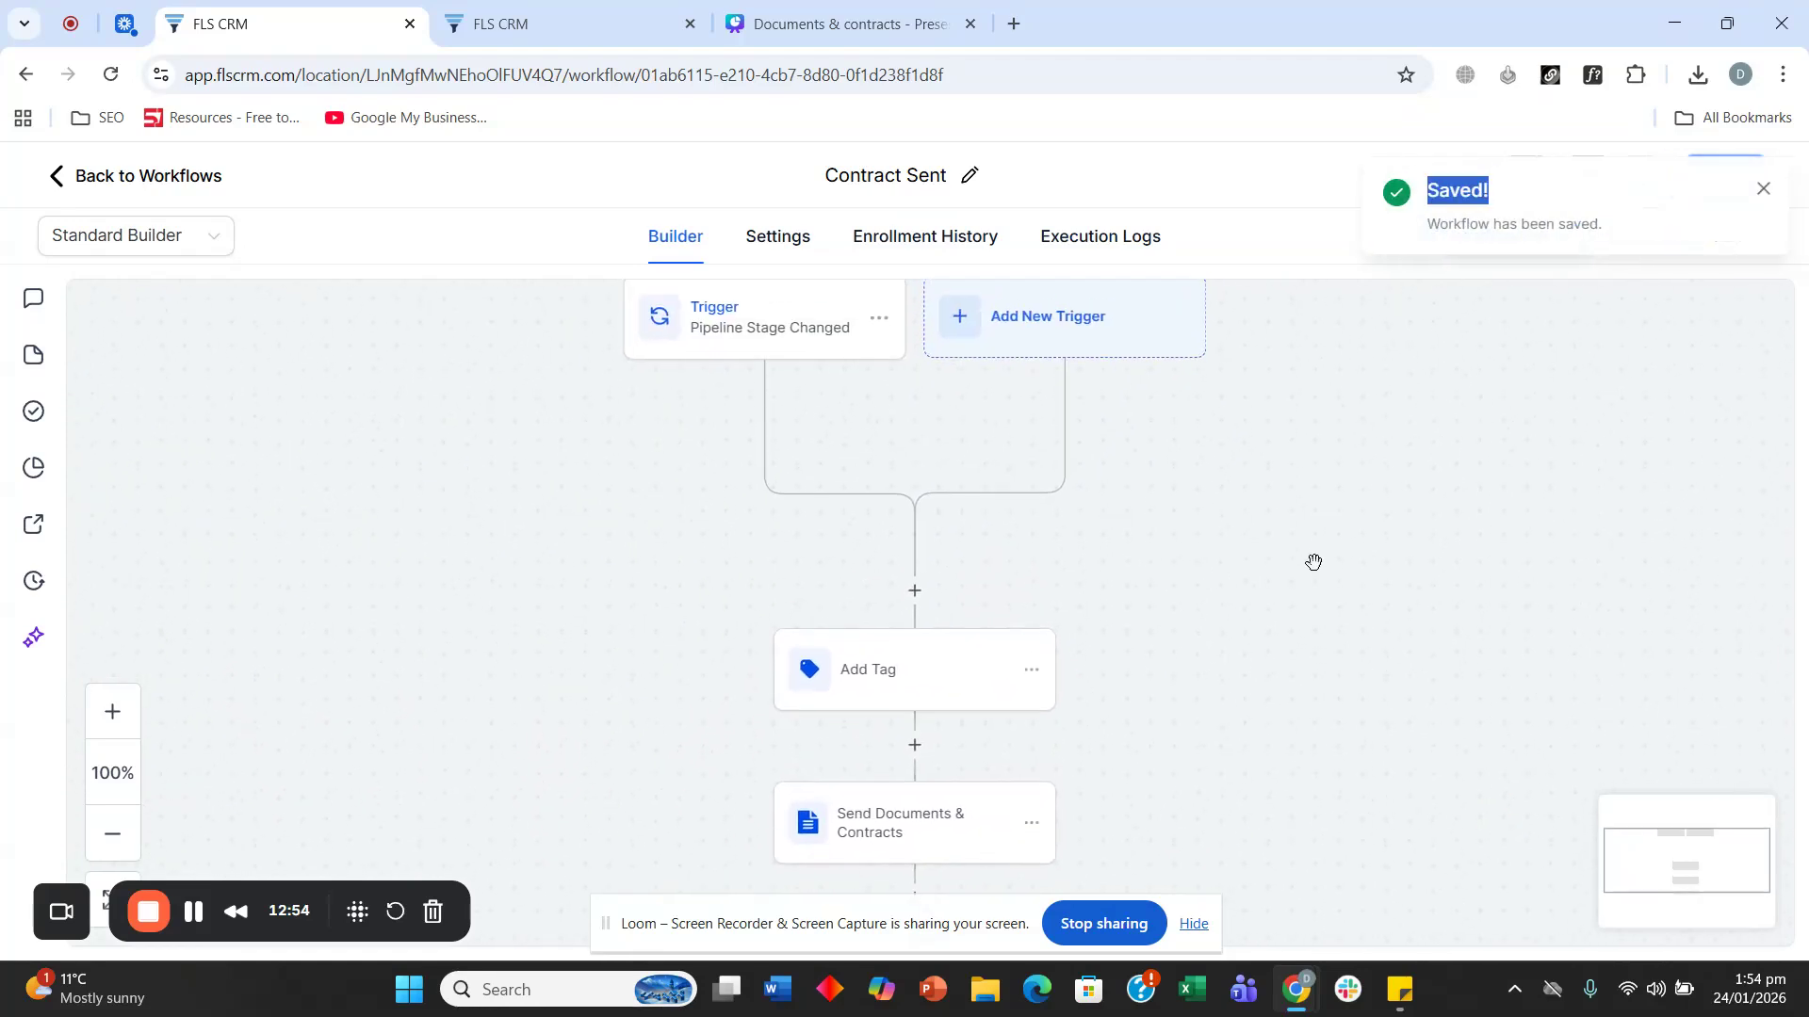
Step: Leave the builder, reopen the Contract Sent workflow to review its actions, and return to the workflow list
click(83, 187)
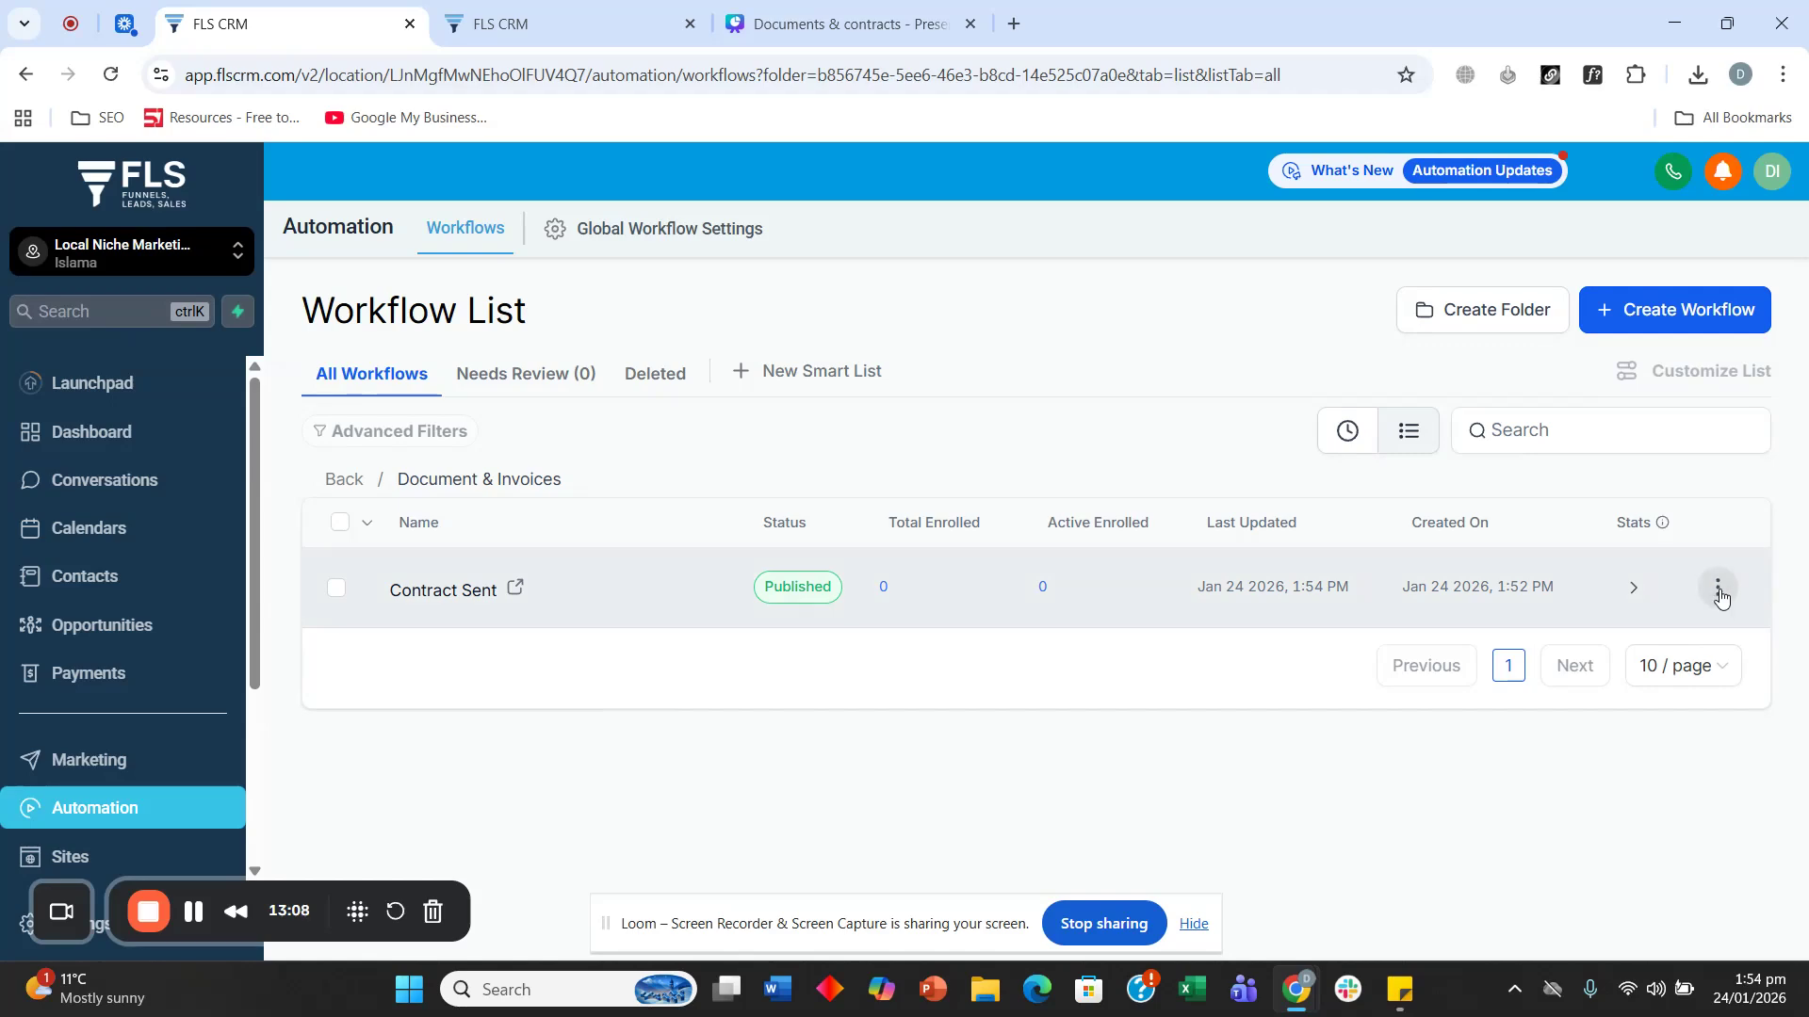
click(442, 593)
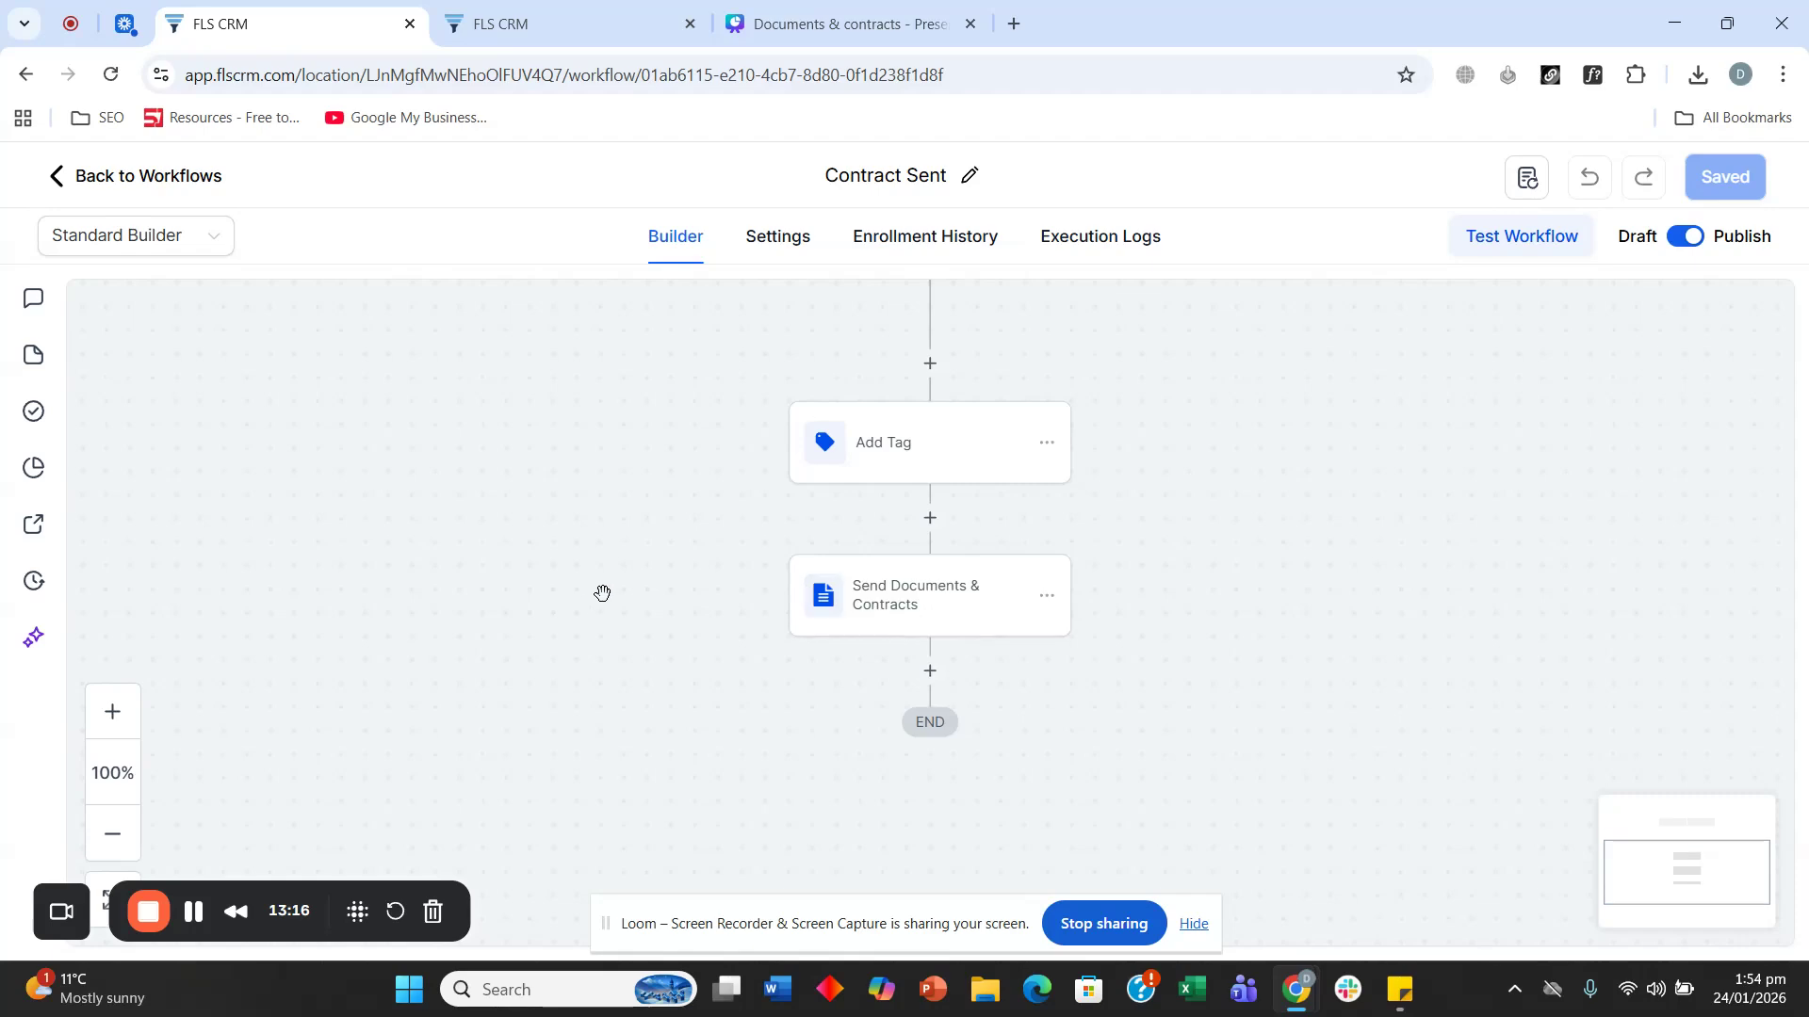
click(71, 176)
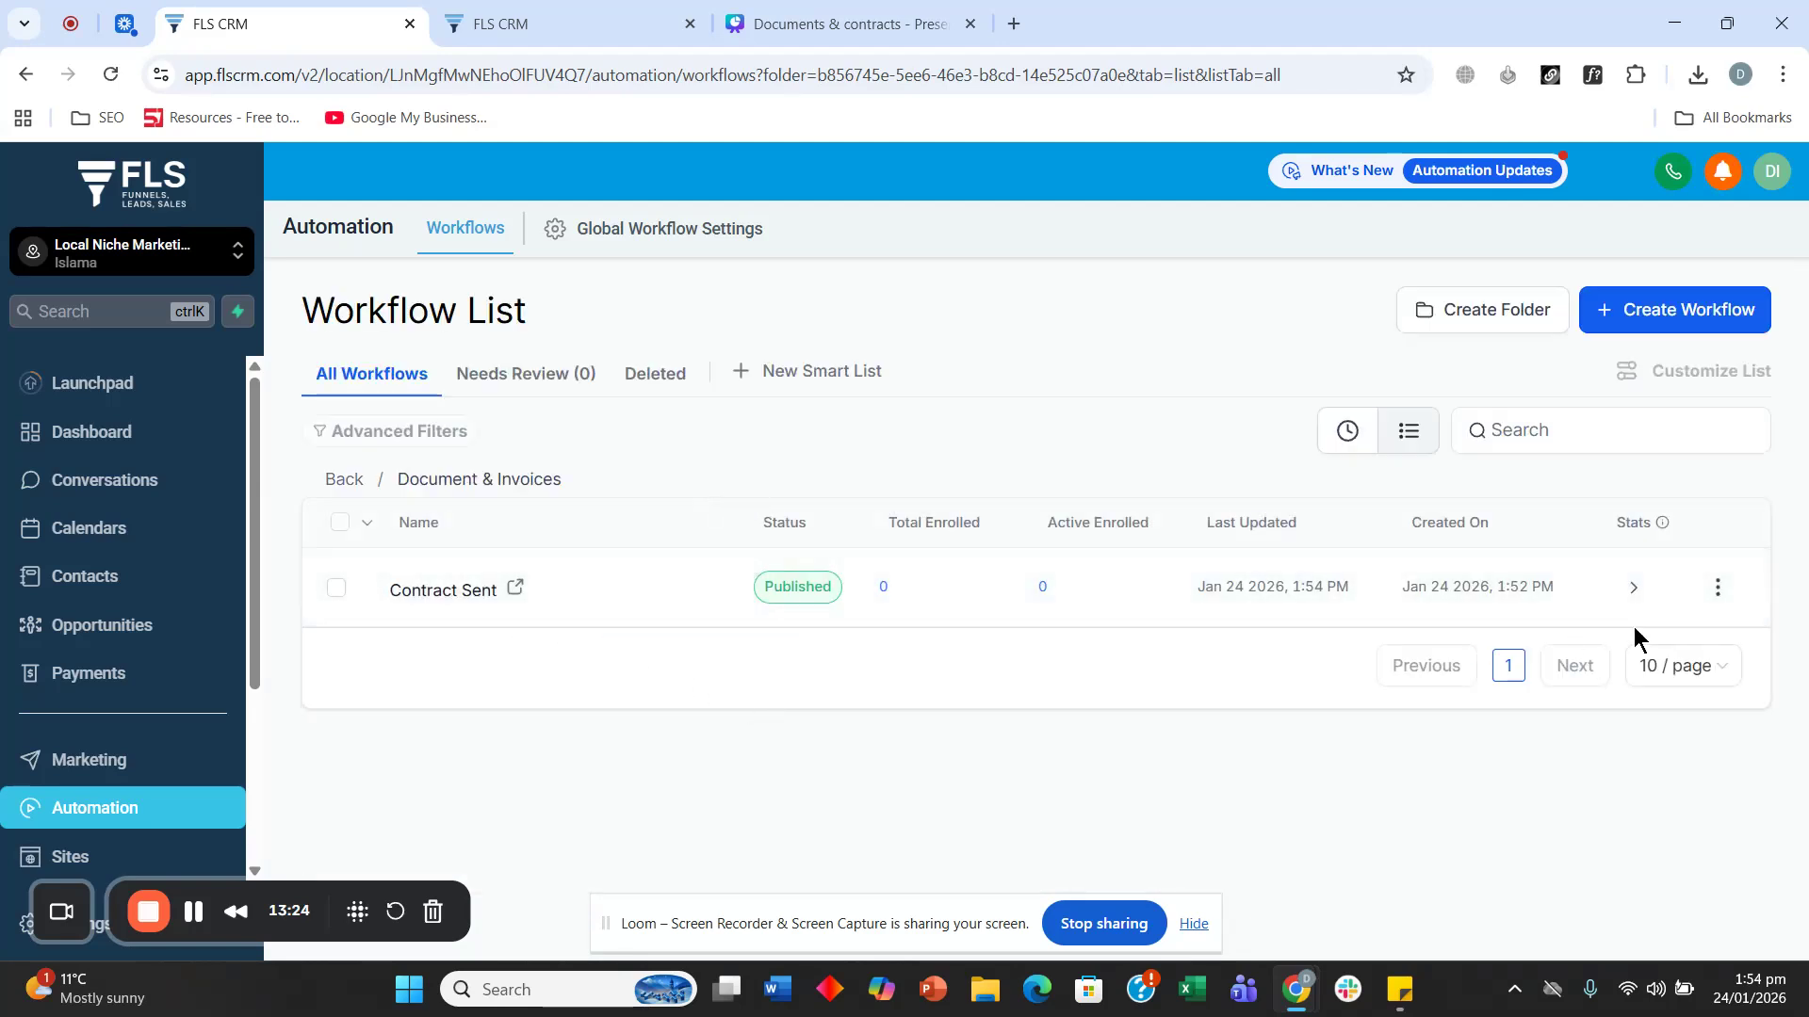
Step: Create another workflow from scratch in the Document & Invoices folder and name it "Contract Signed"
click(1650, 320)
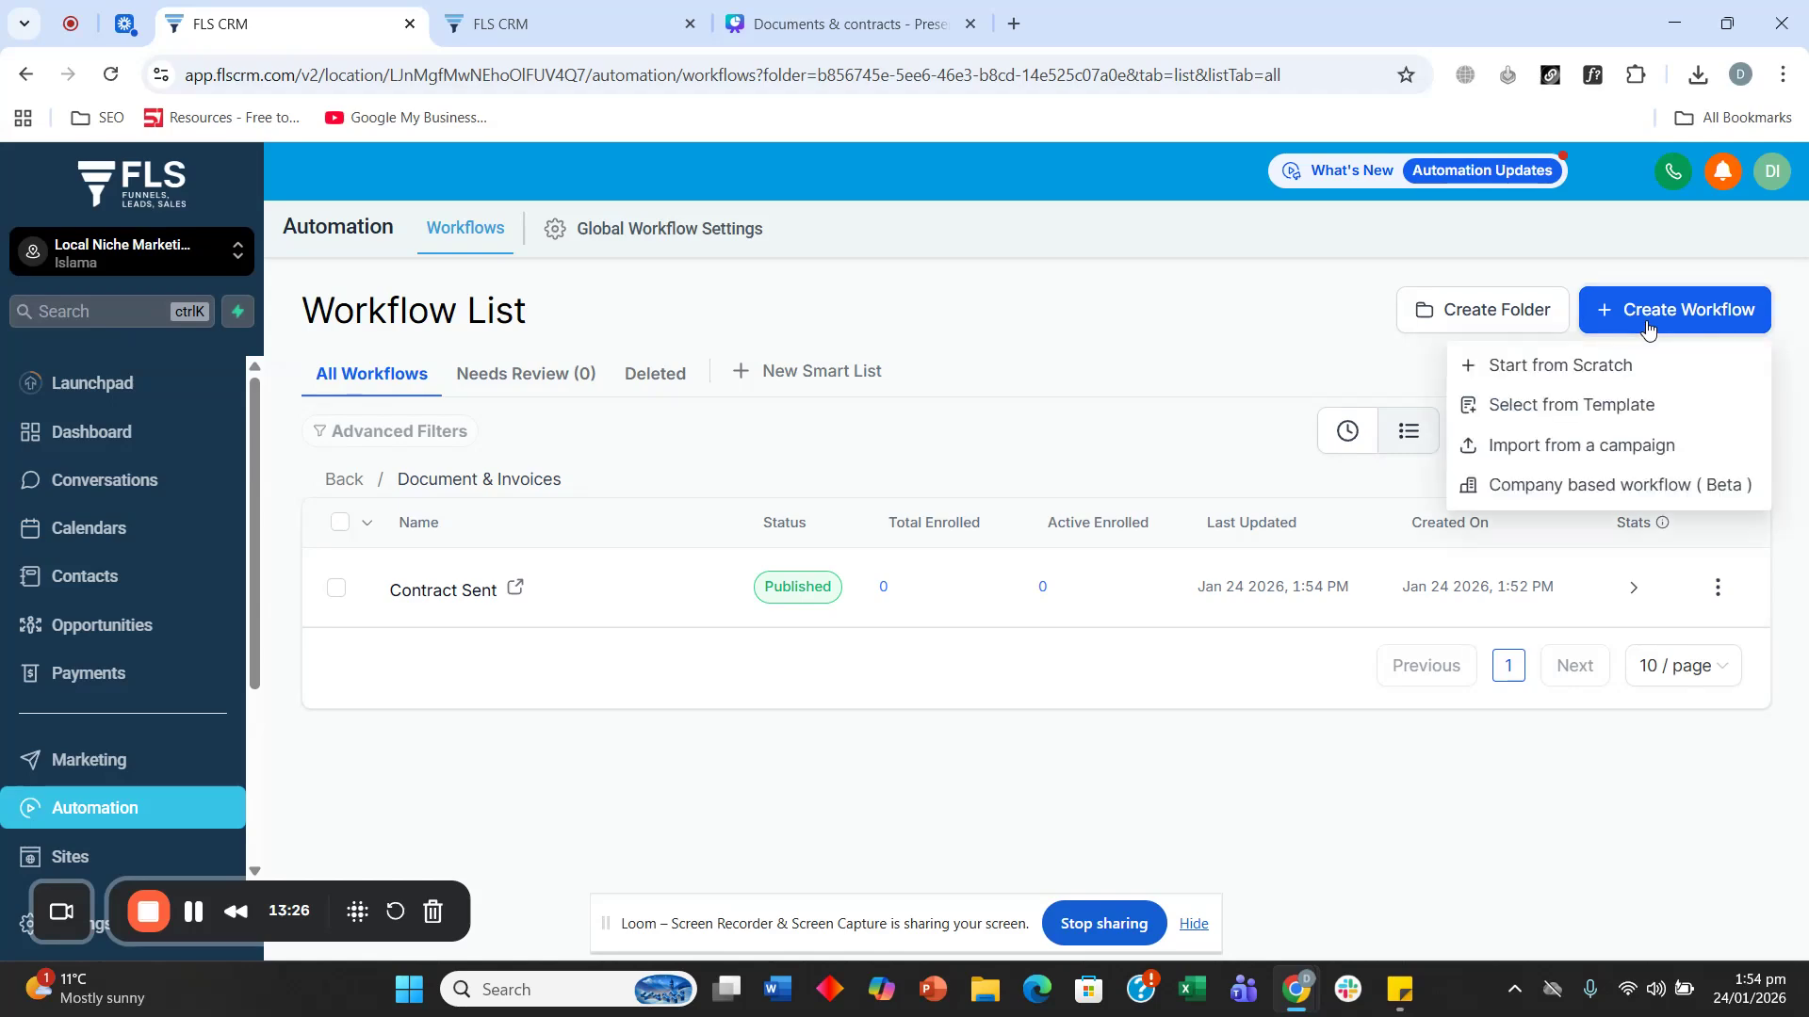
click(1625, 365)
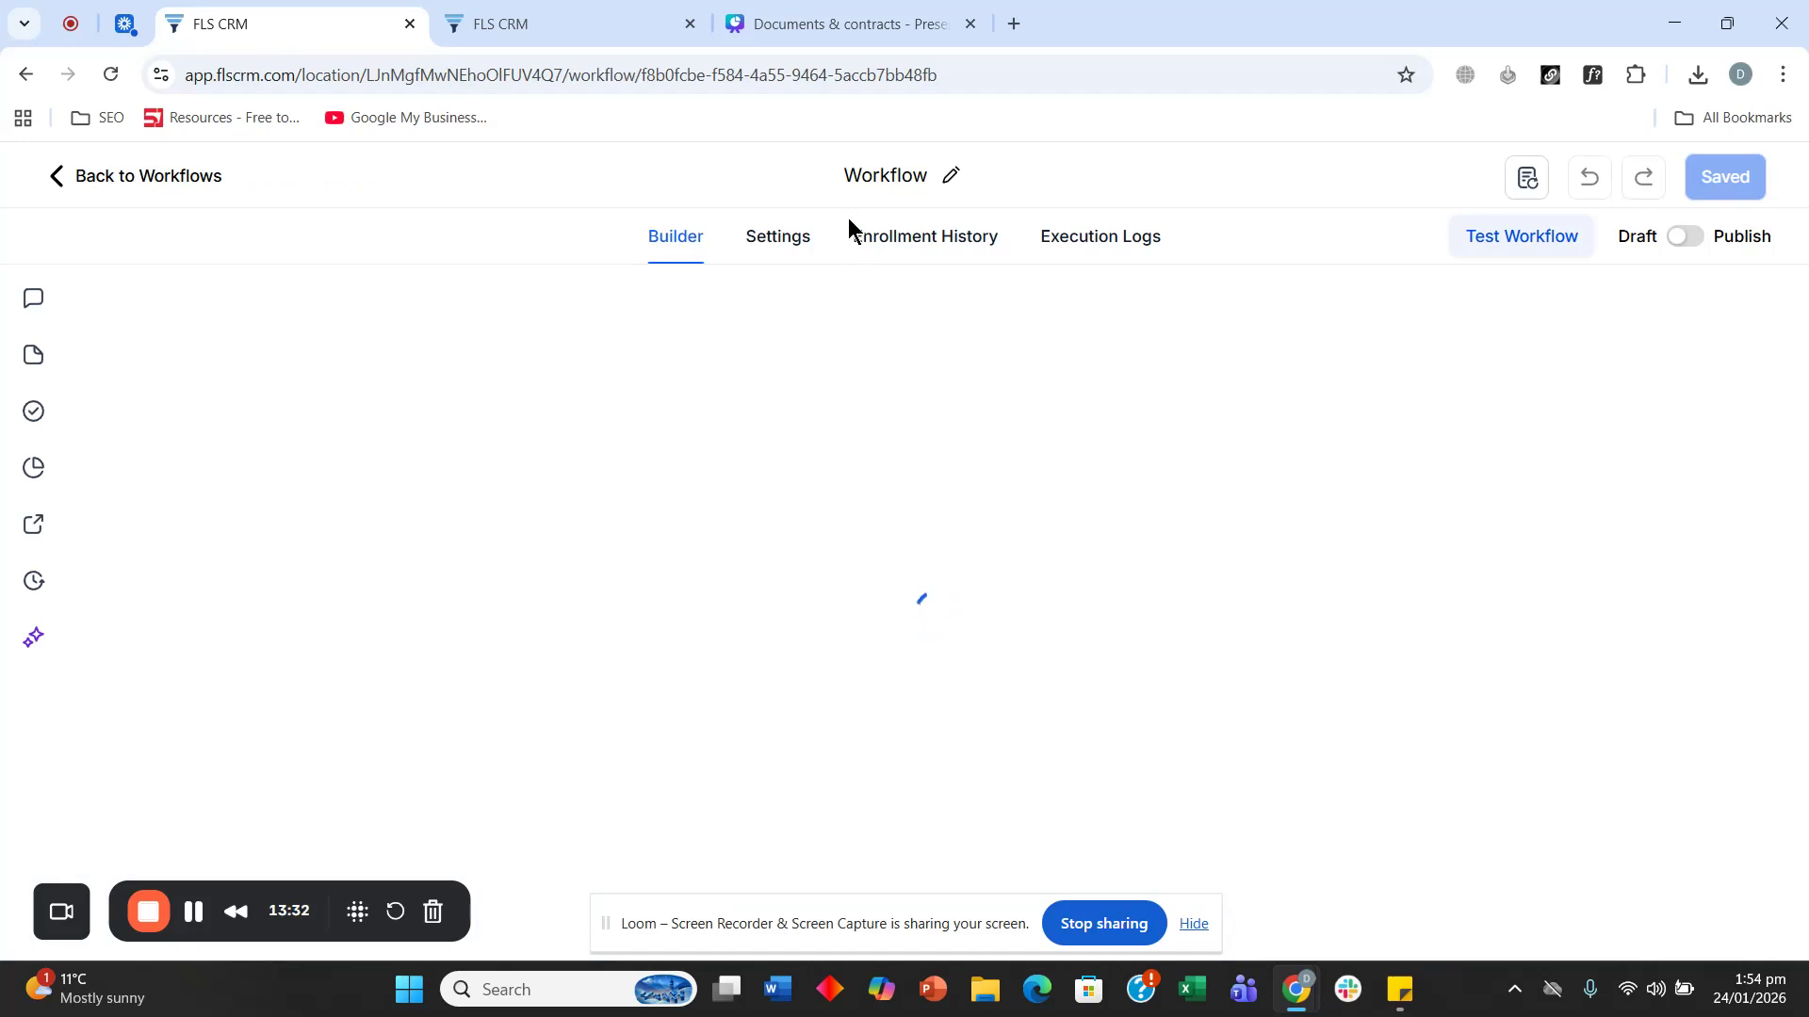
click(846, 178)
text(Contr)
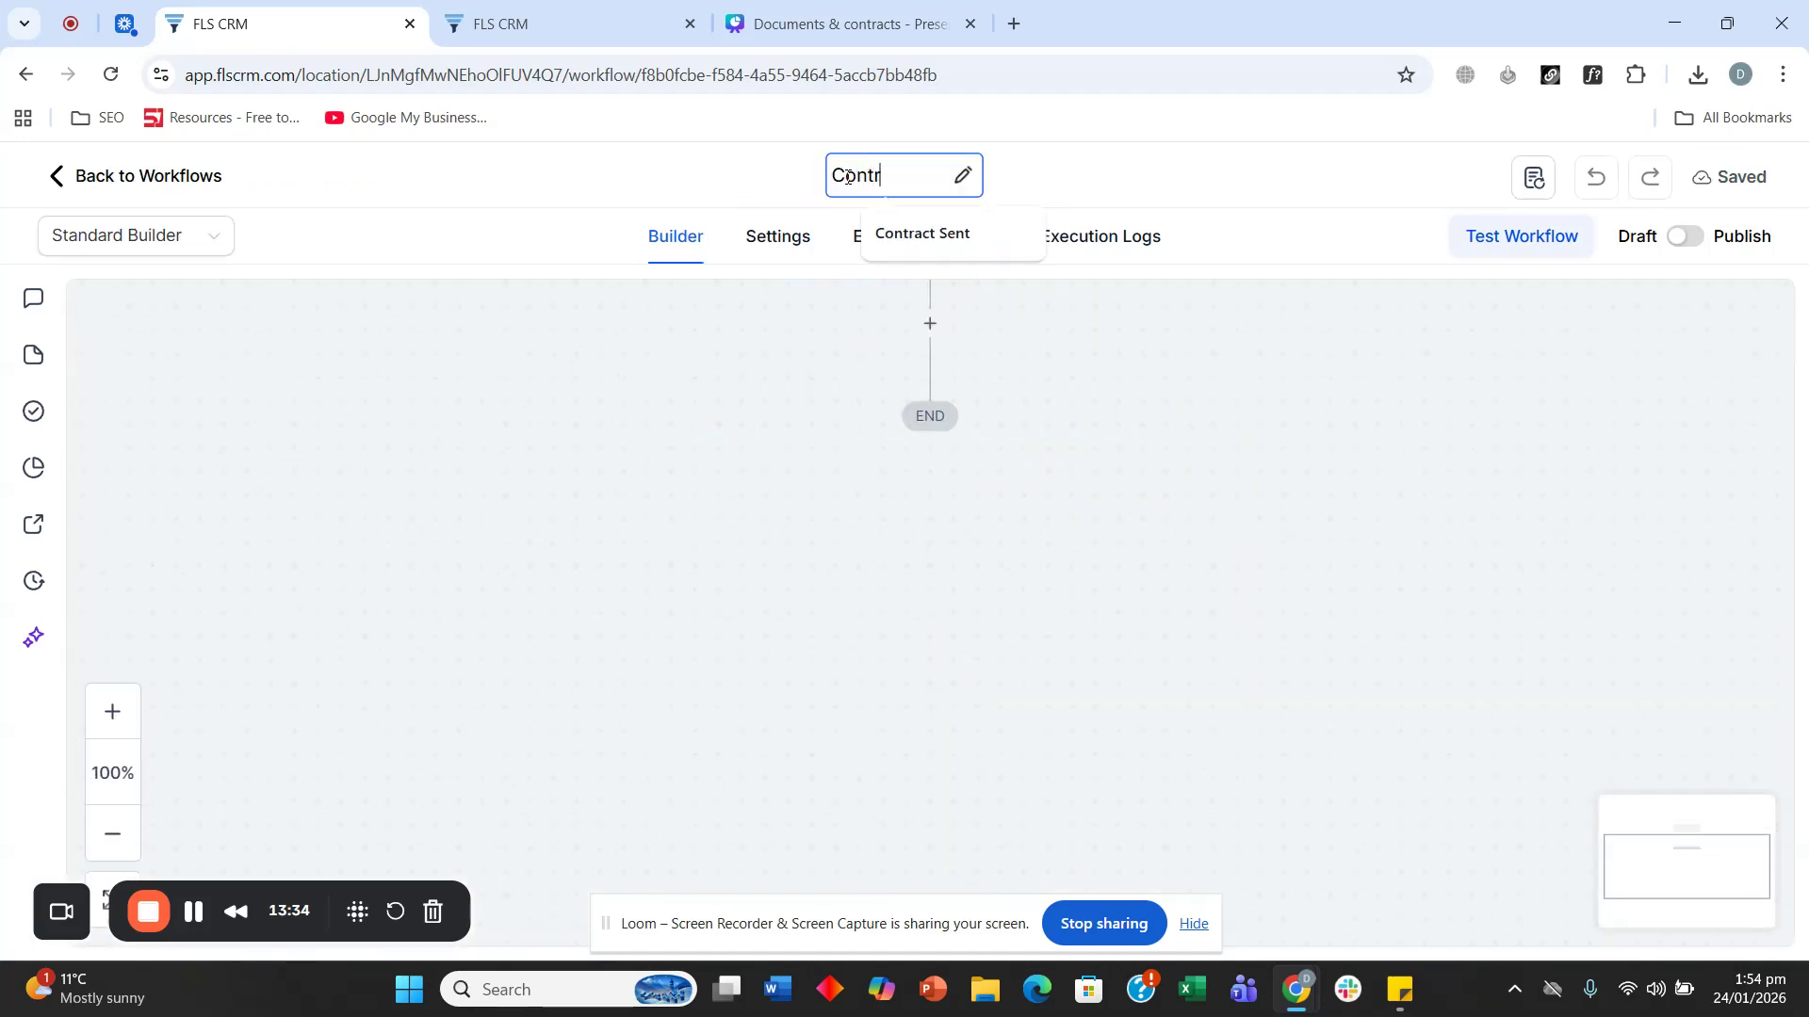
text(act Signed)
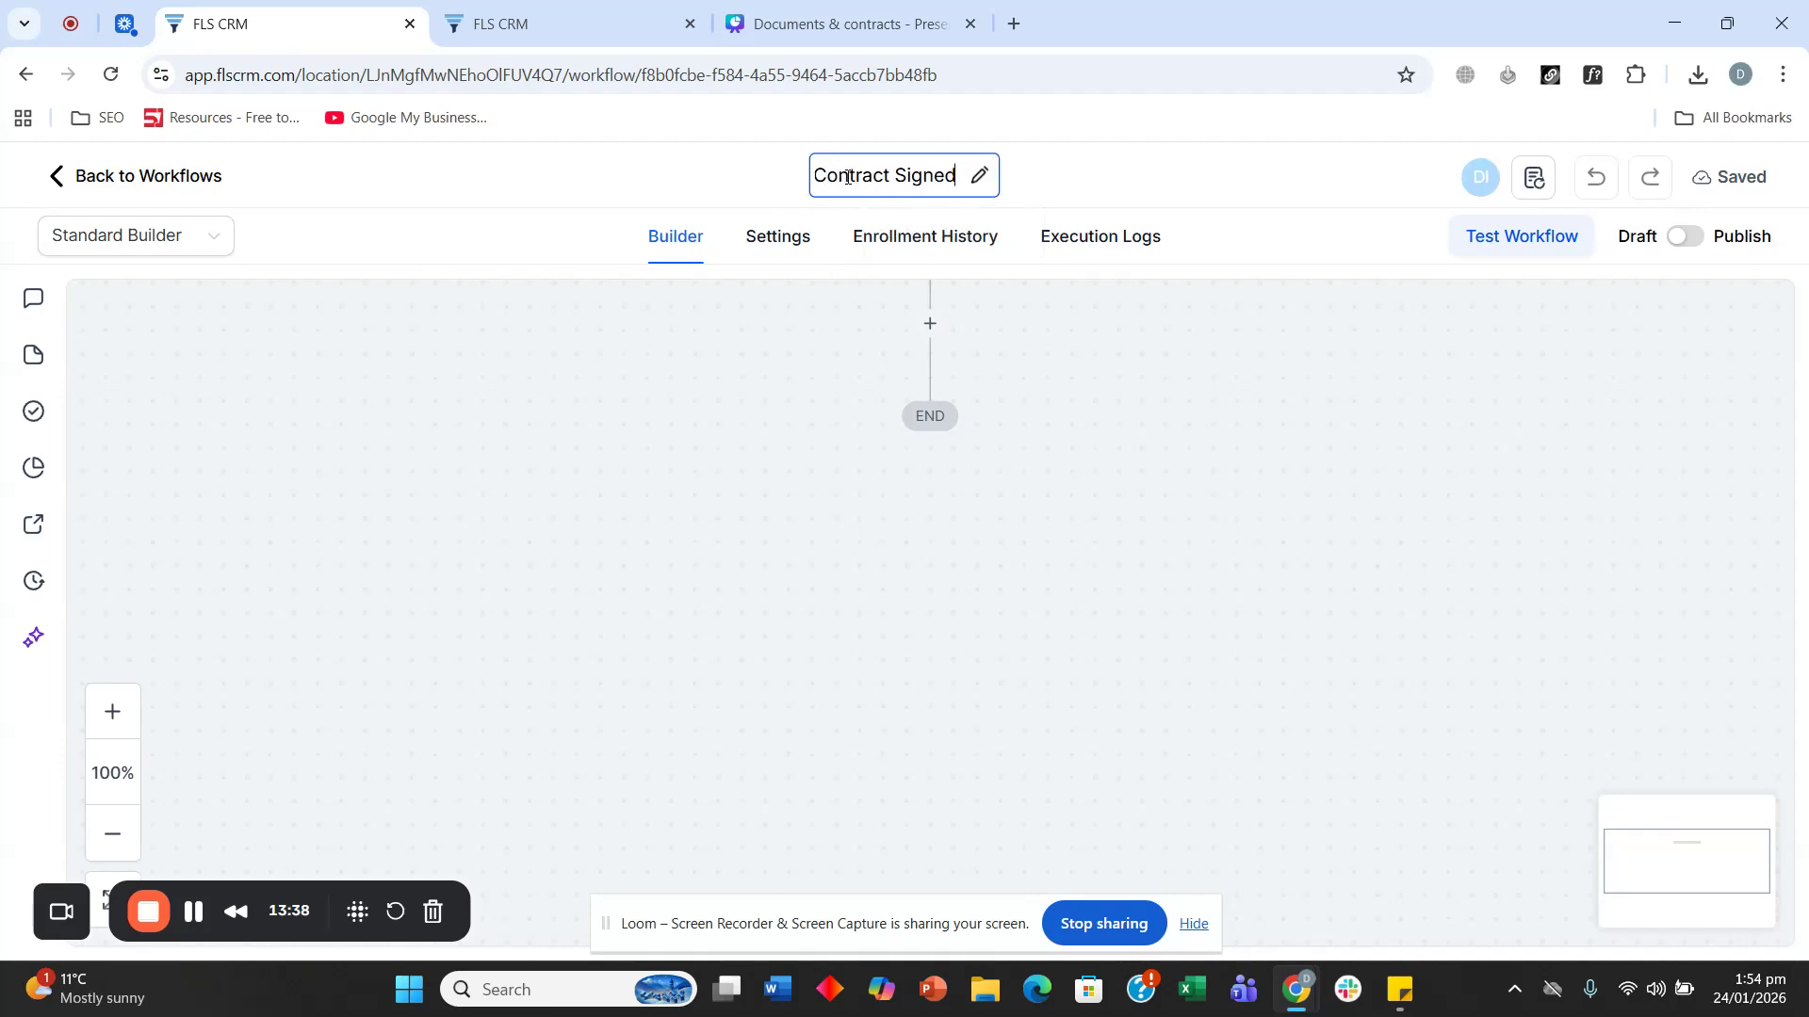
key(Return)
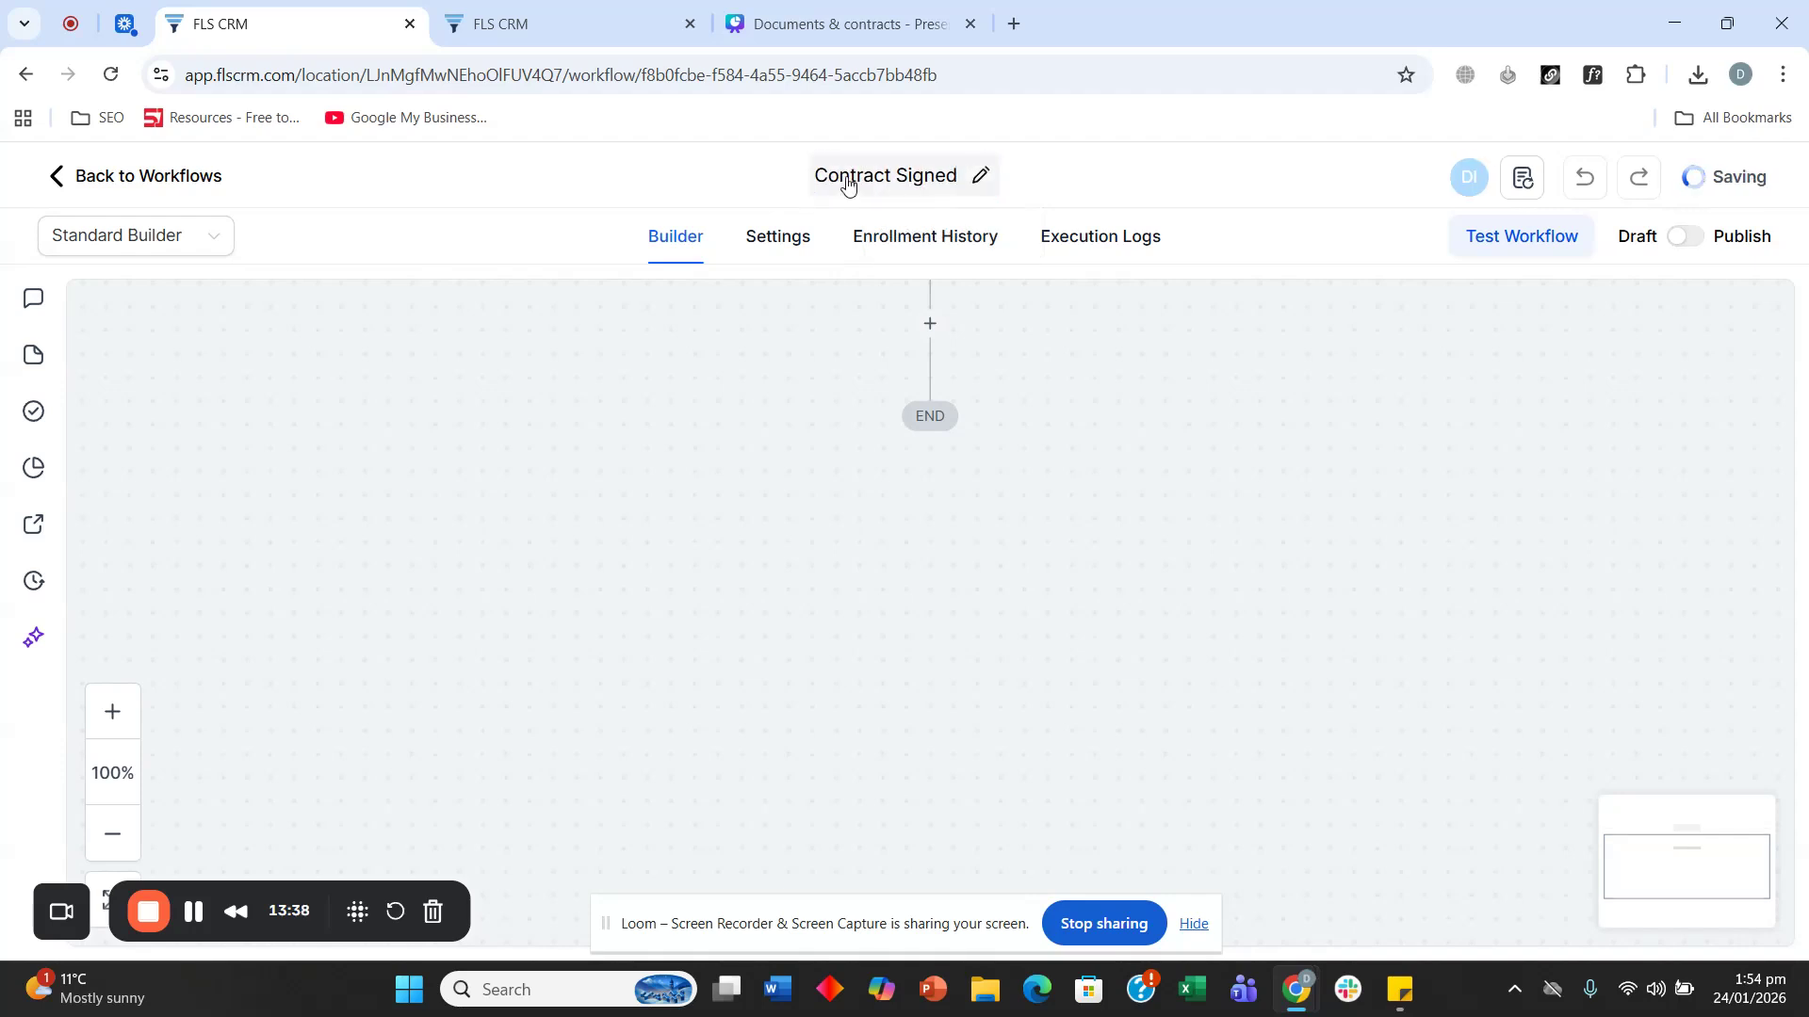
Step: Add a Documents & Contracts trigger to the workflow and filter it to the template Front end services
scroll(763, 456, up, 2)
click(863, 332)
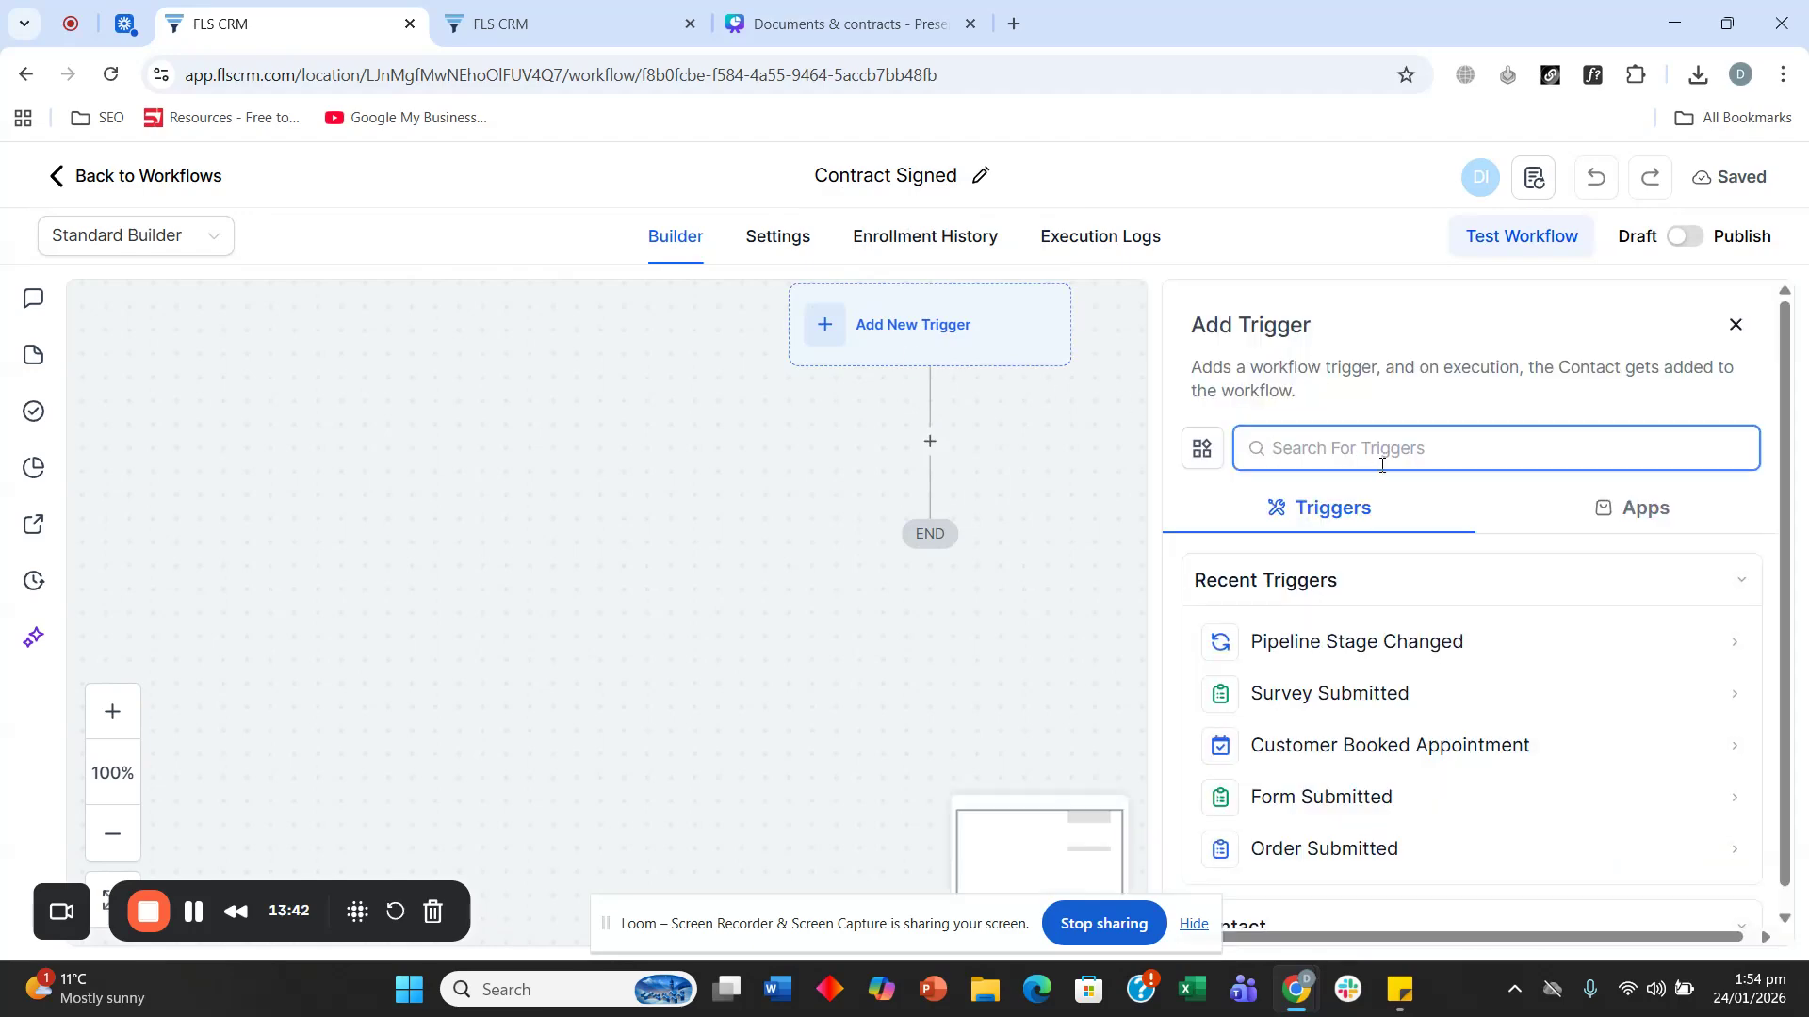
text(contrac)
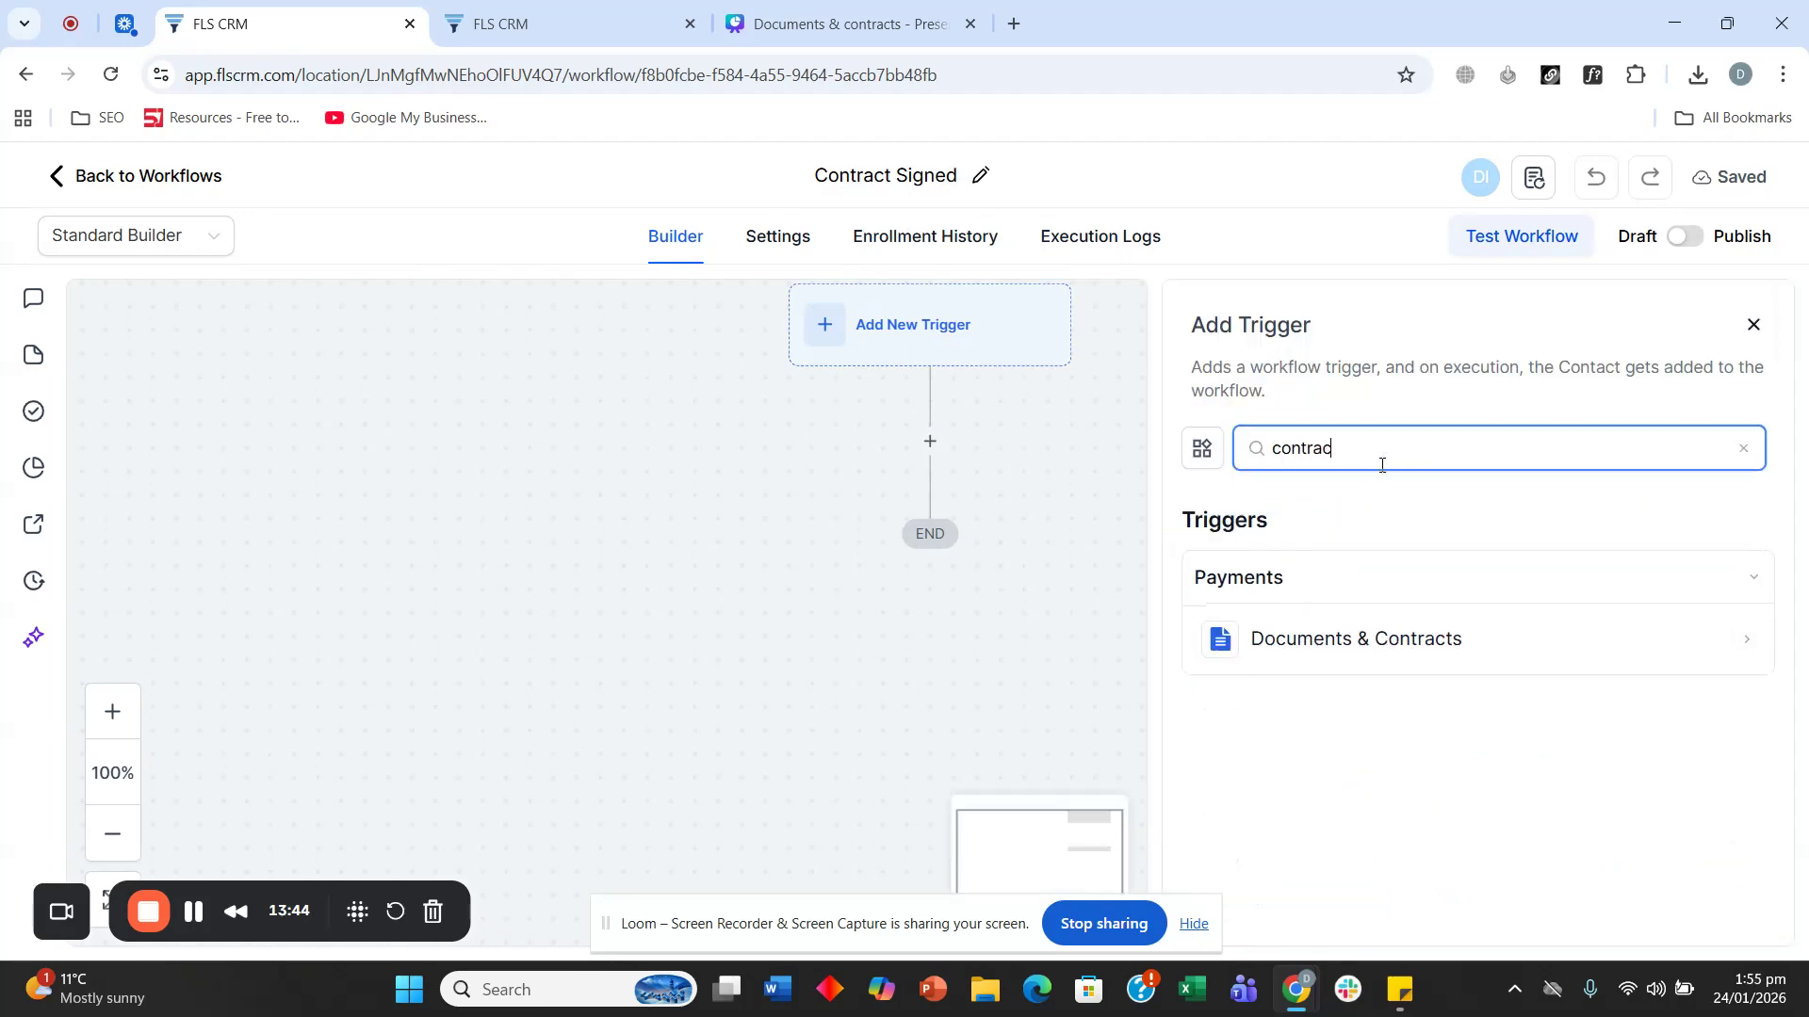
click(1321, 639)
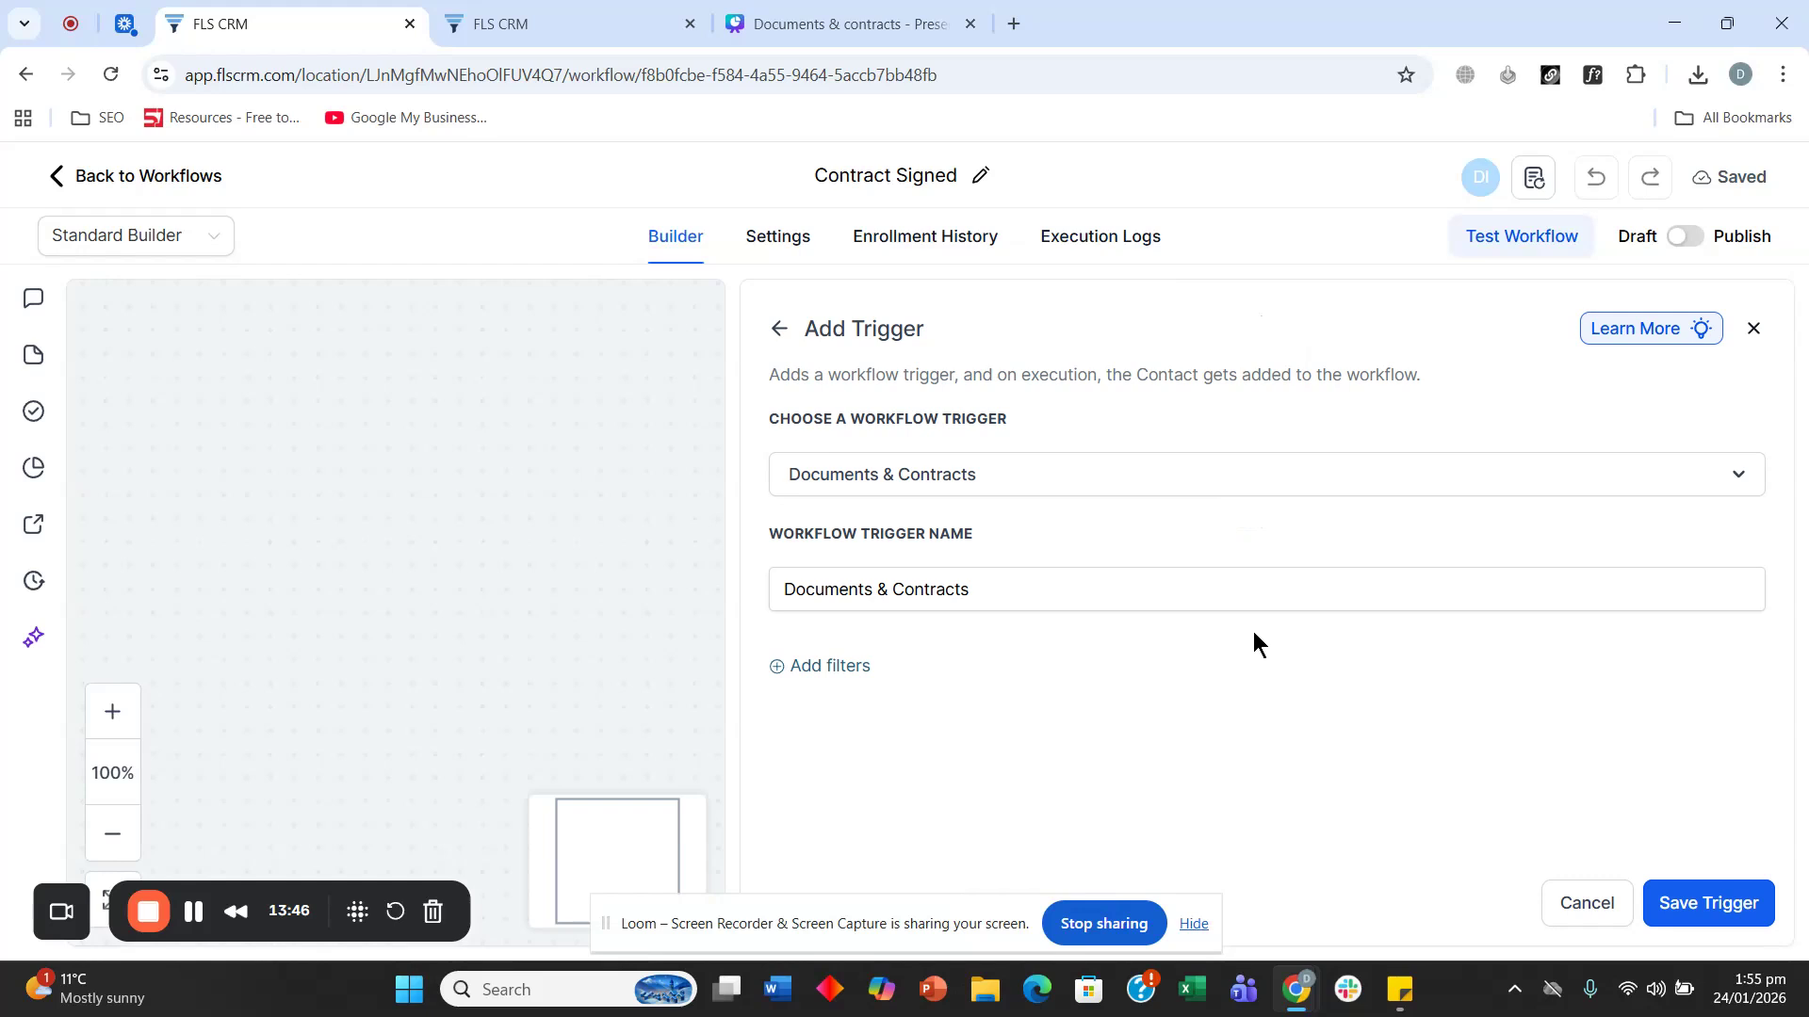
click(847, 652)
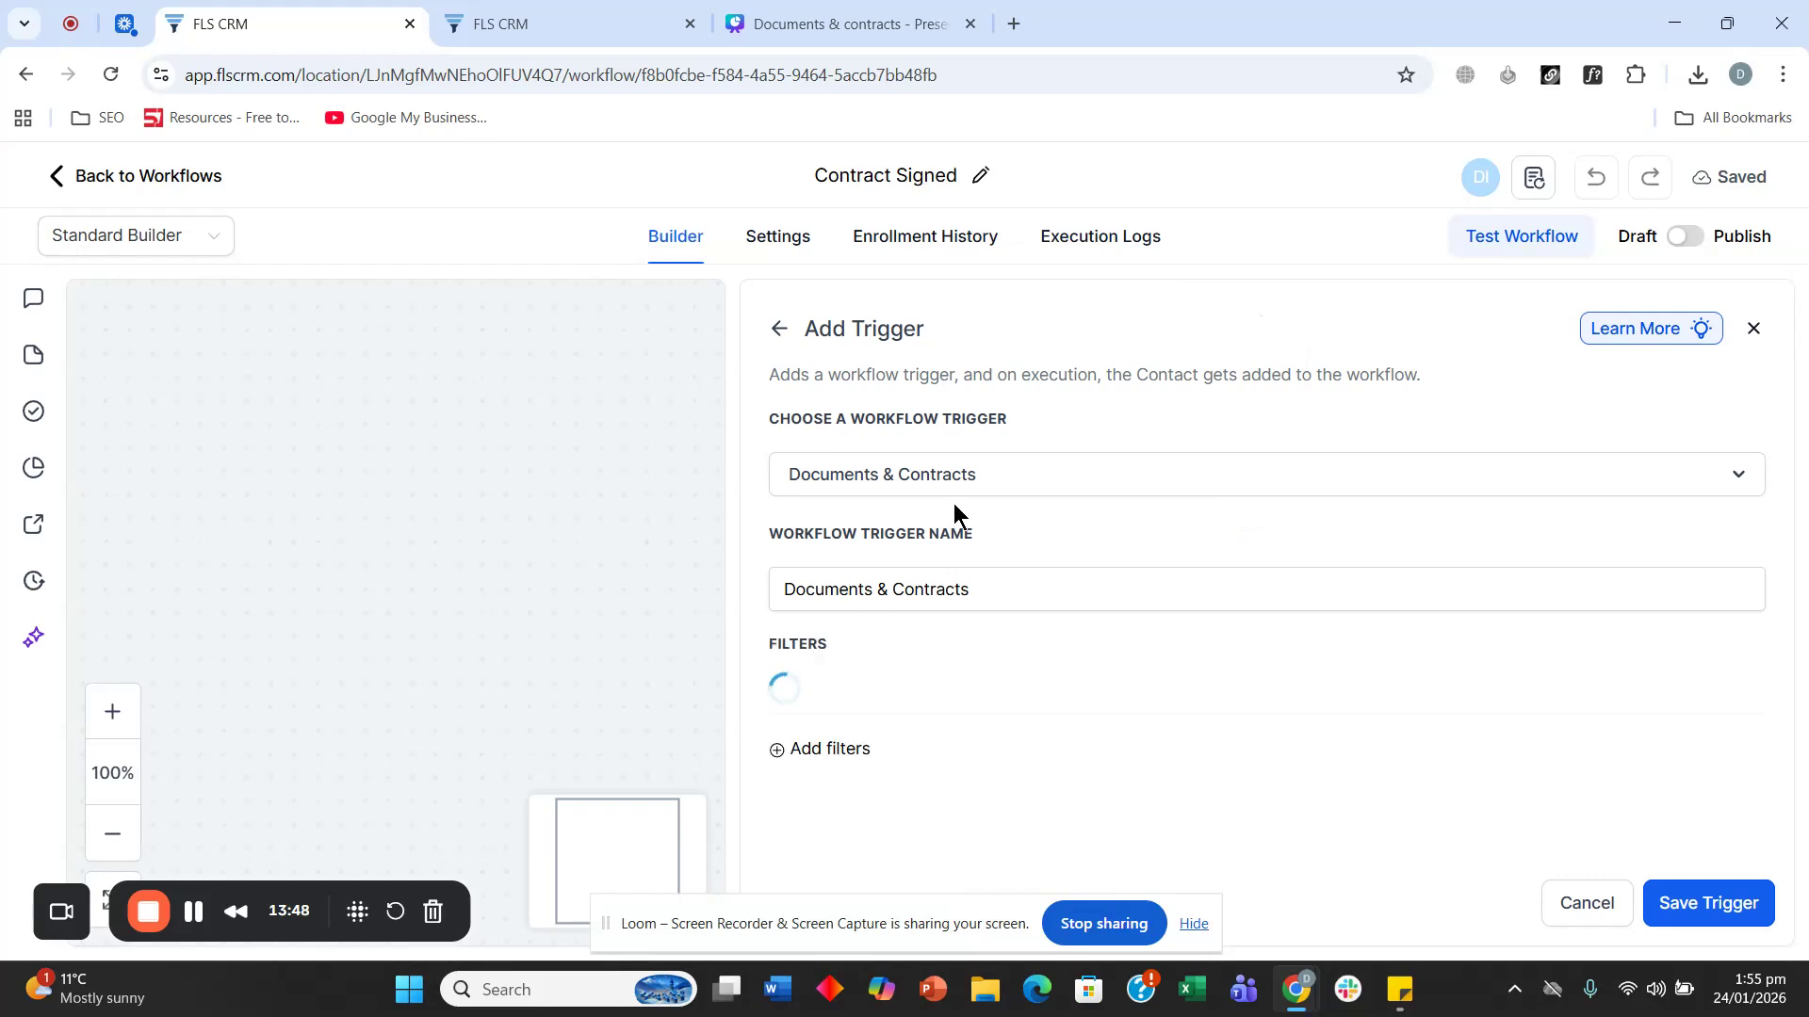
click(905, 697)
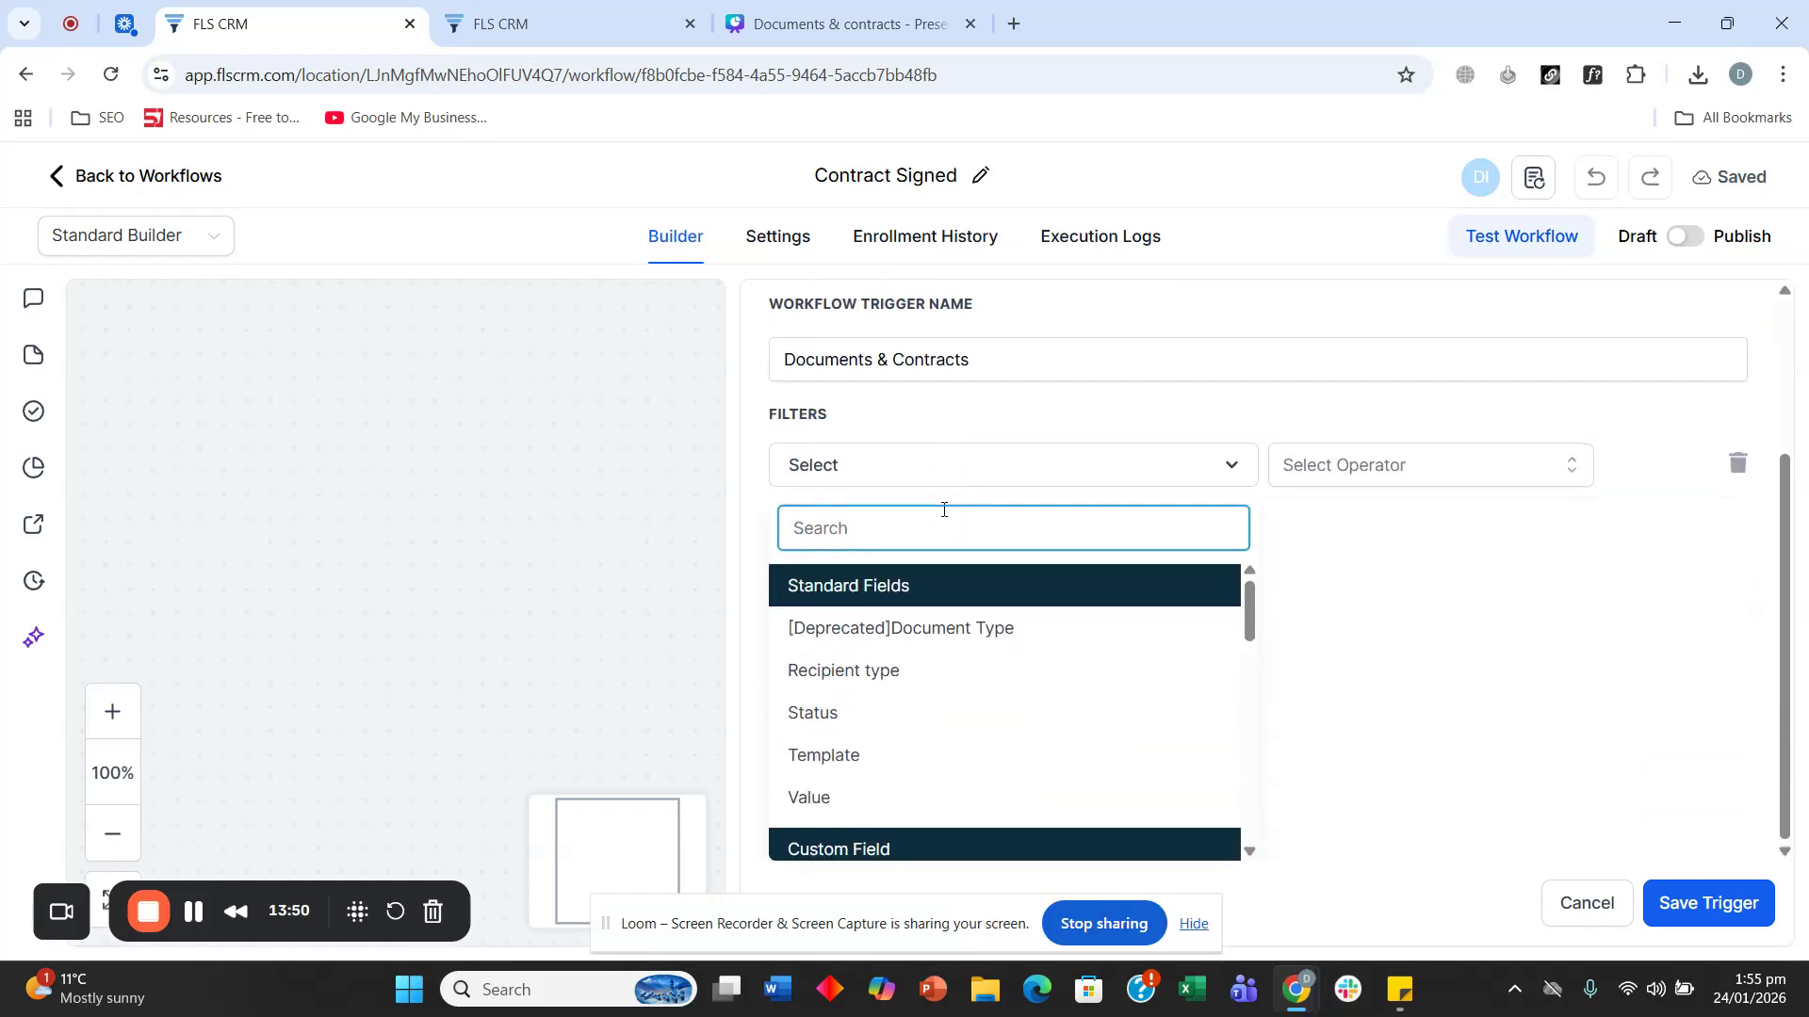
click(852, 744)
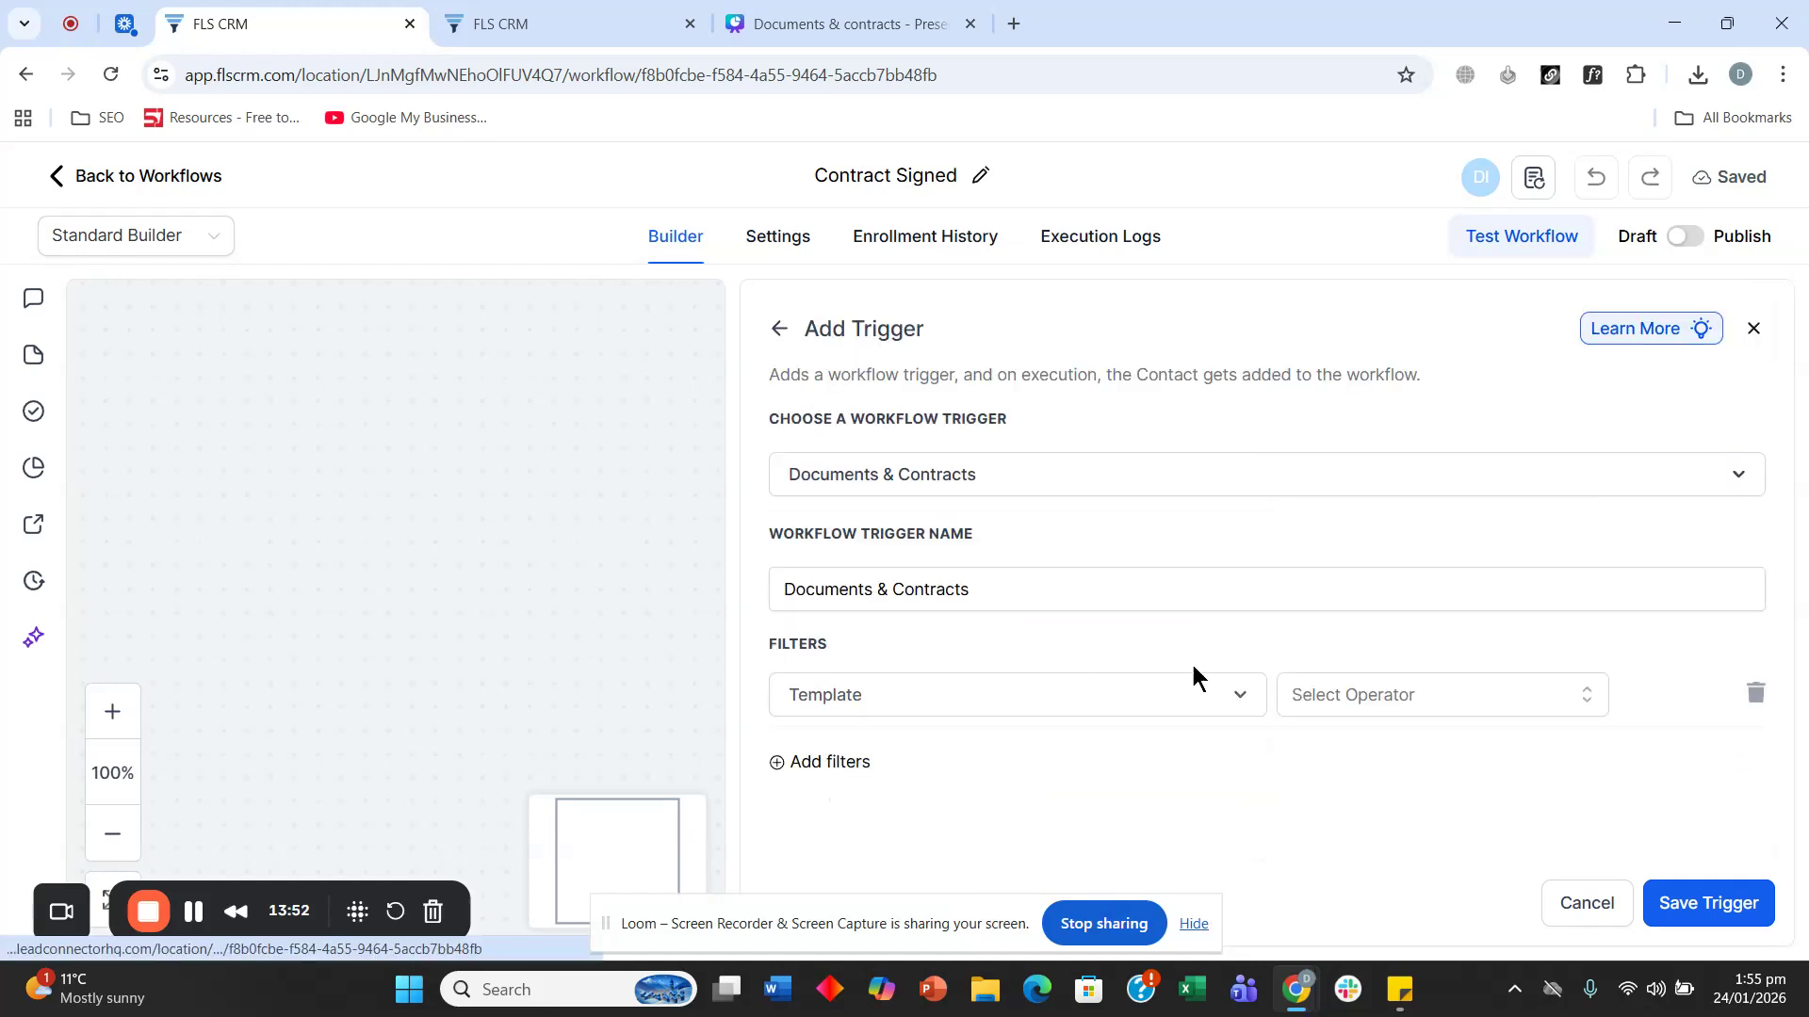
click(1413, 683)
click(1289, 732)
click(1545, 693)
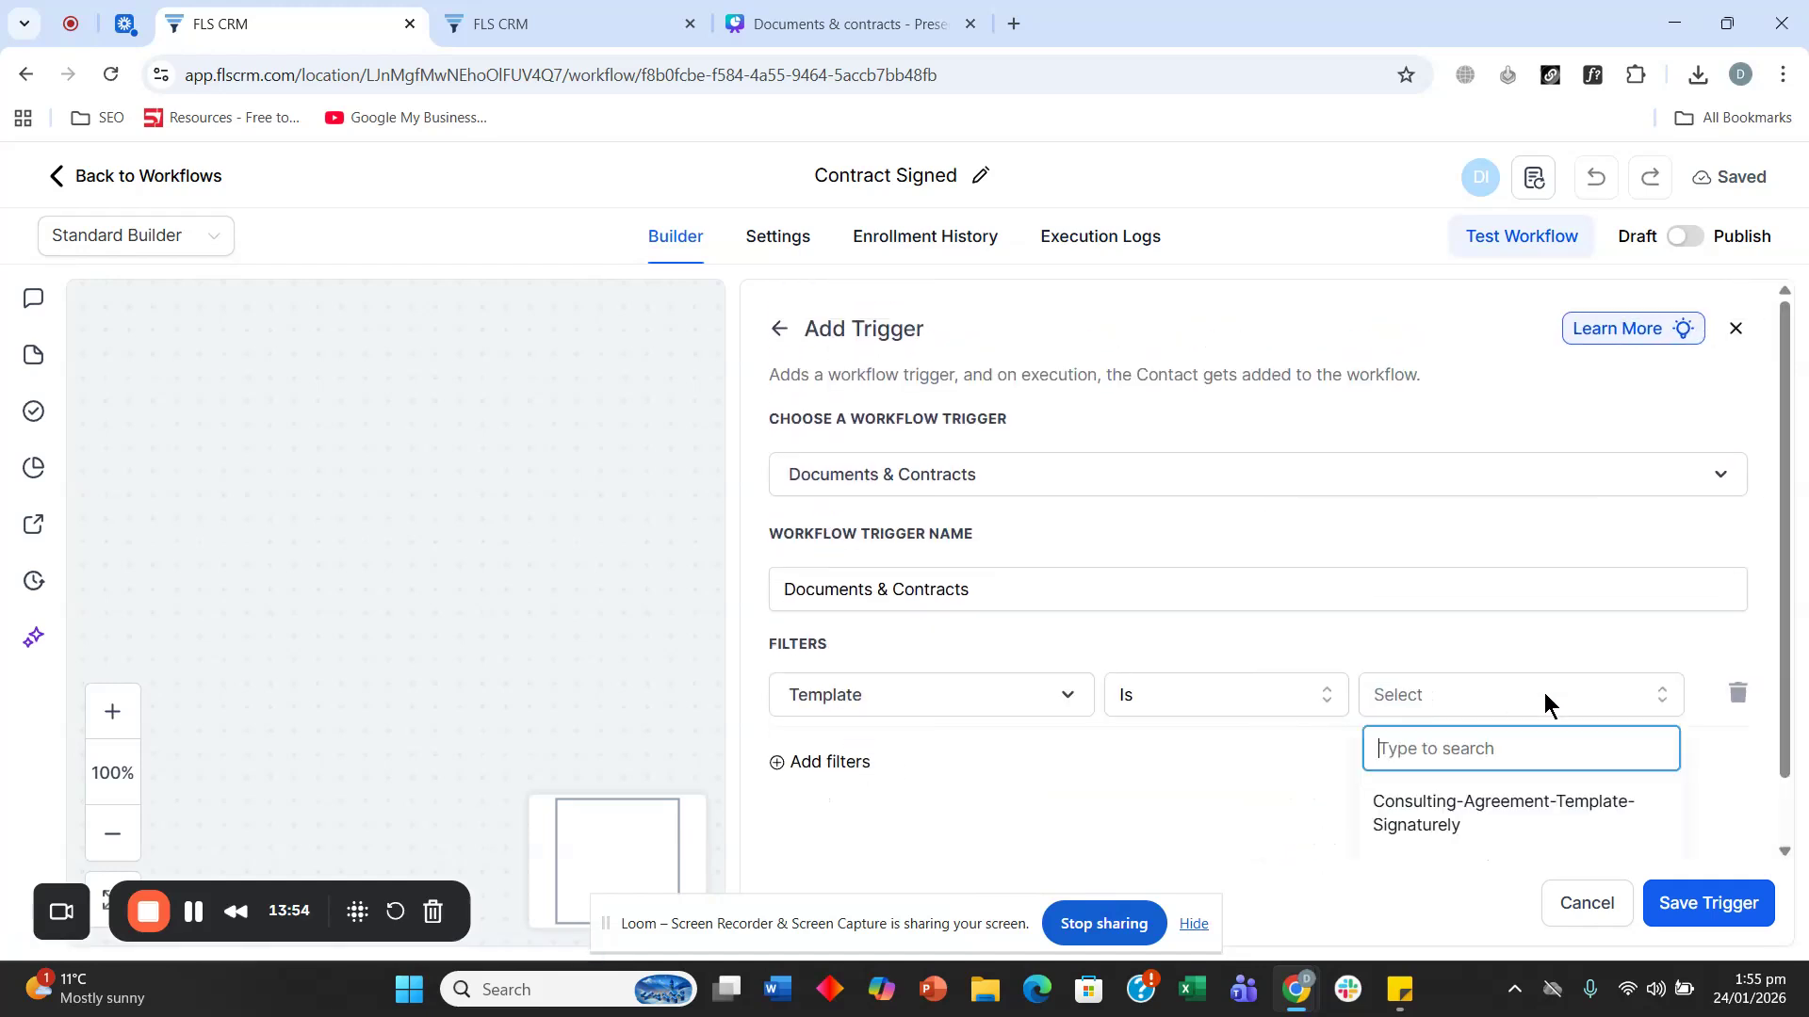
click(1405, 815)
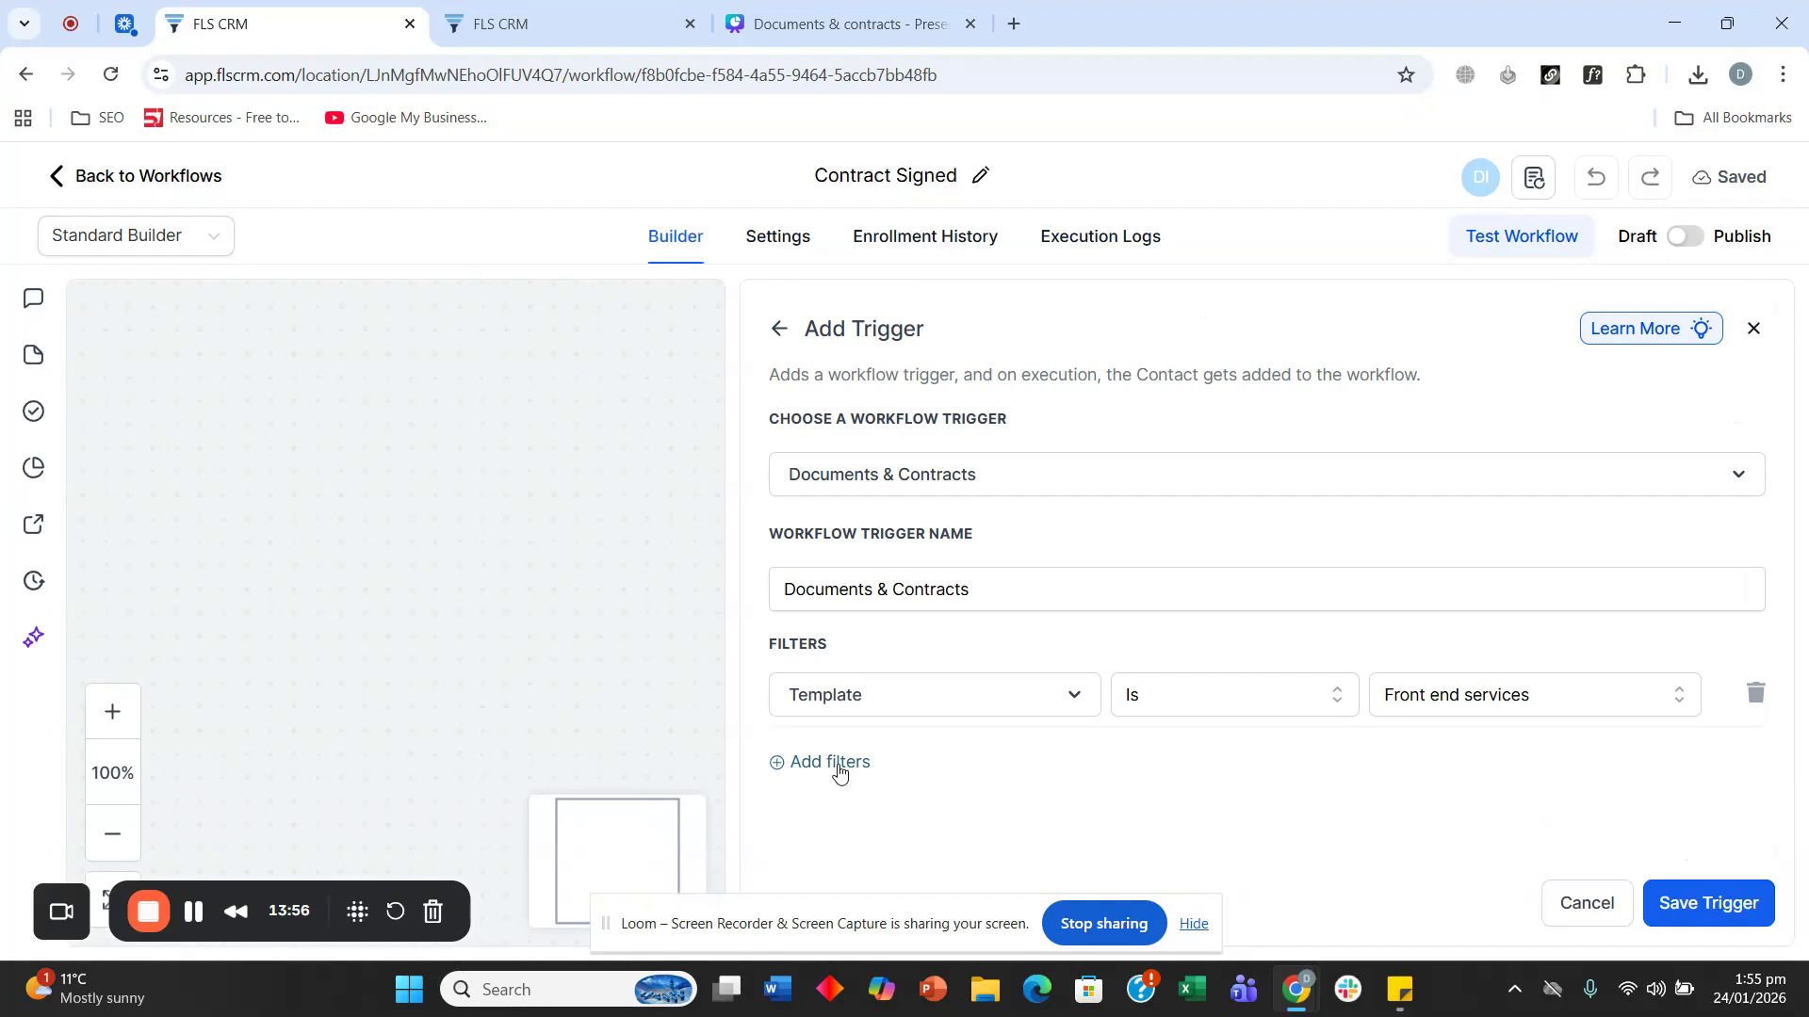
Step: Add a second trigger filter requiring the status to be Signed/Accepted, and save the trigger
click(834, 761)
click(896, 735)
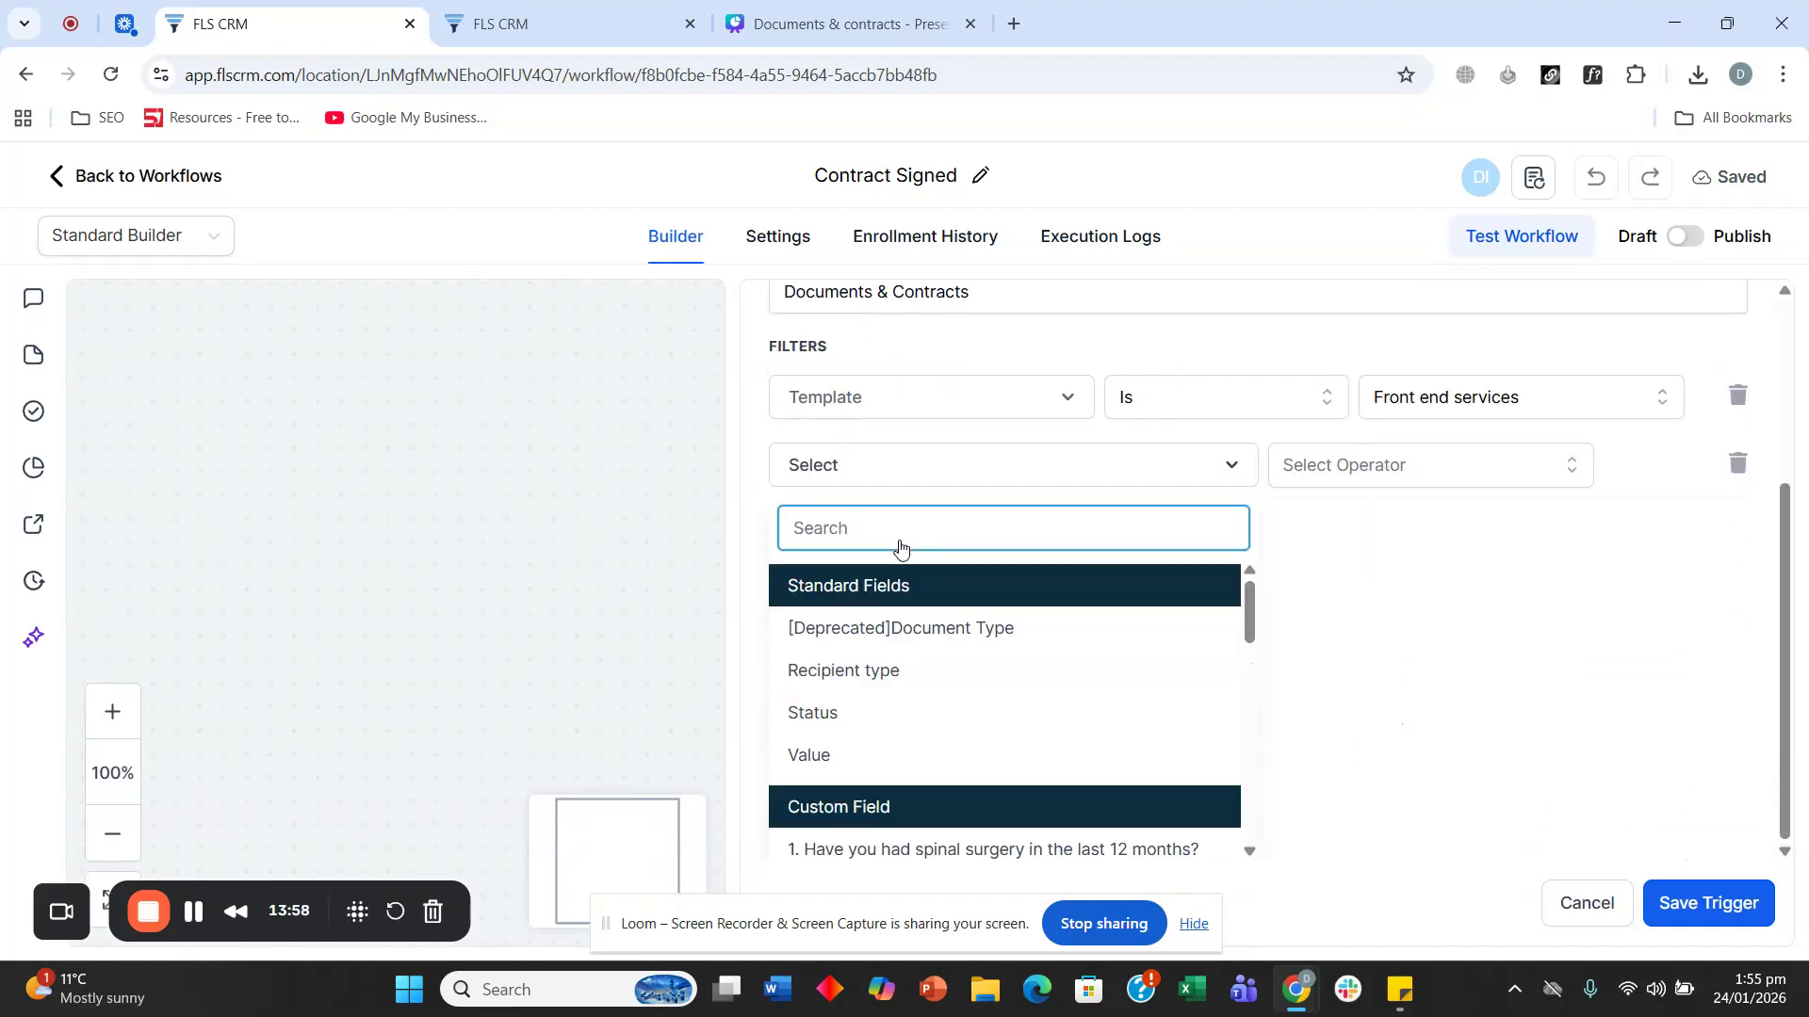
click(875, 711)
click(1303, 746)
click(1316, 789)
click(1466, 753)
scroll(1451, 763, down, 2)
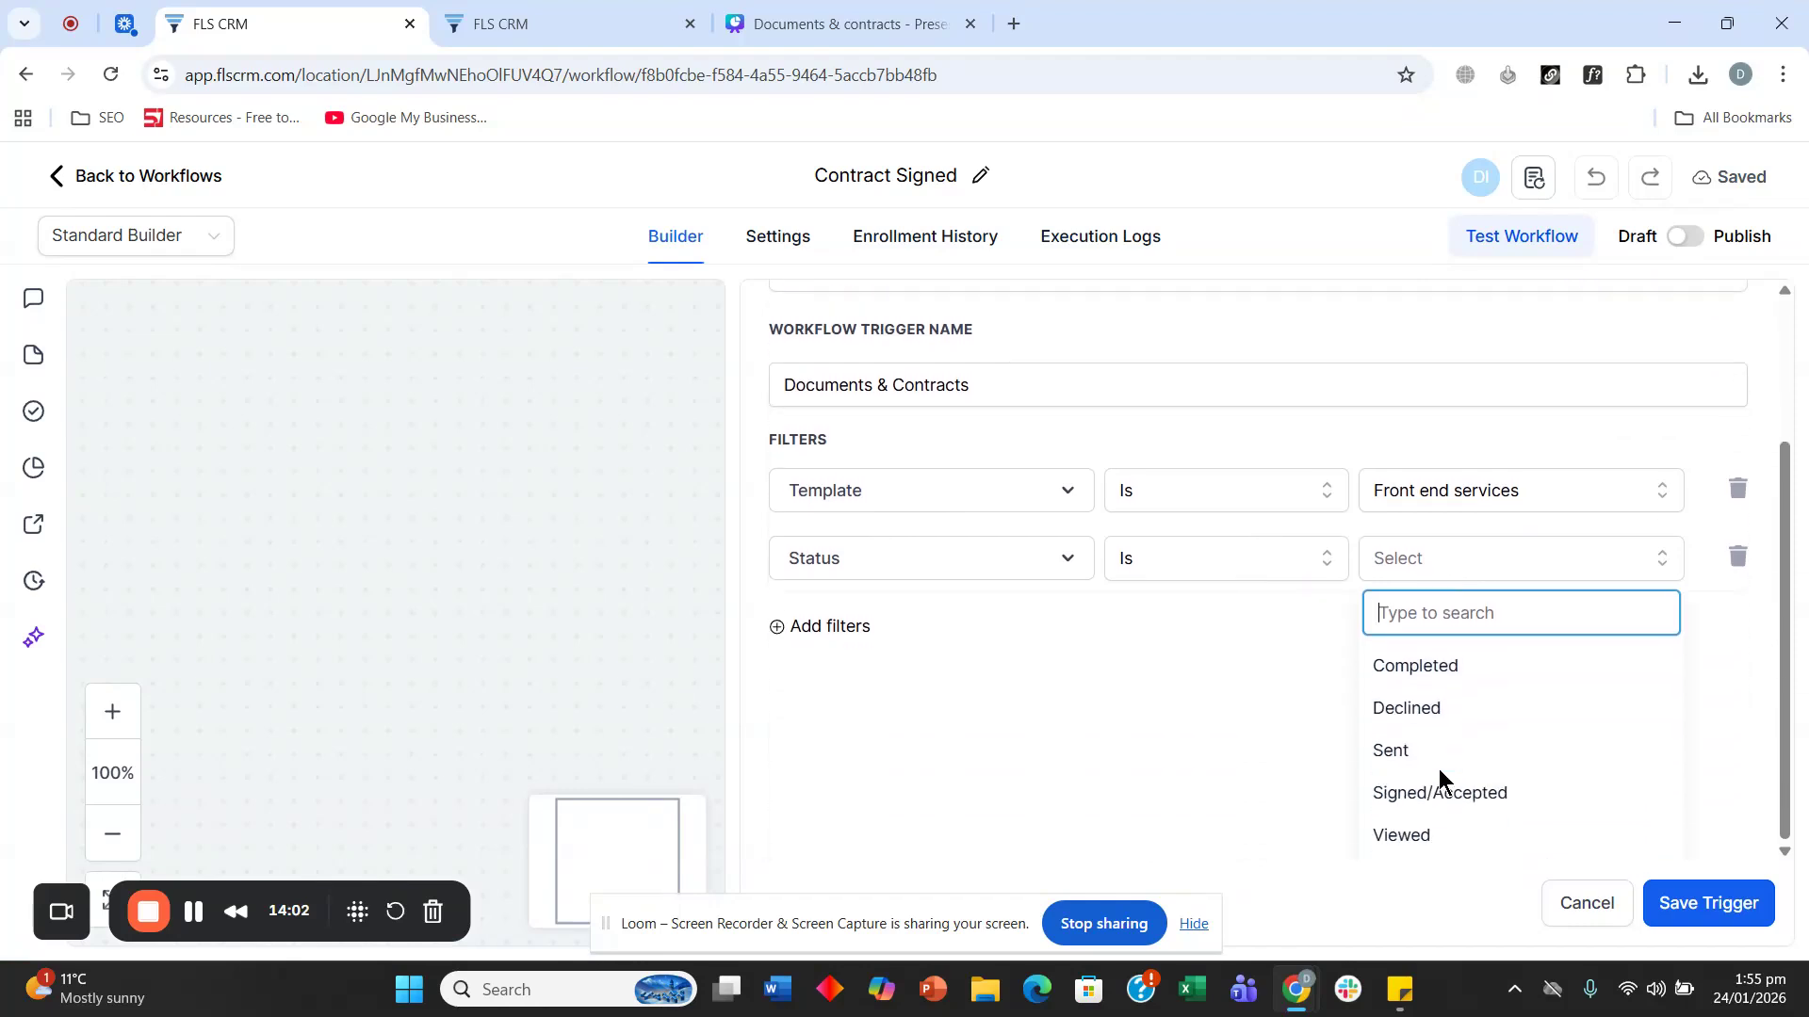
click(1441, 793)
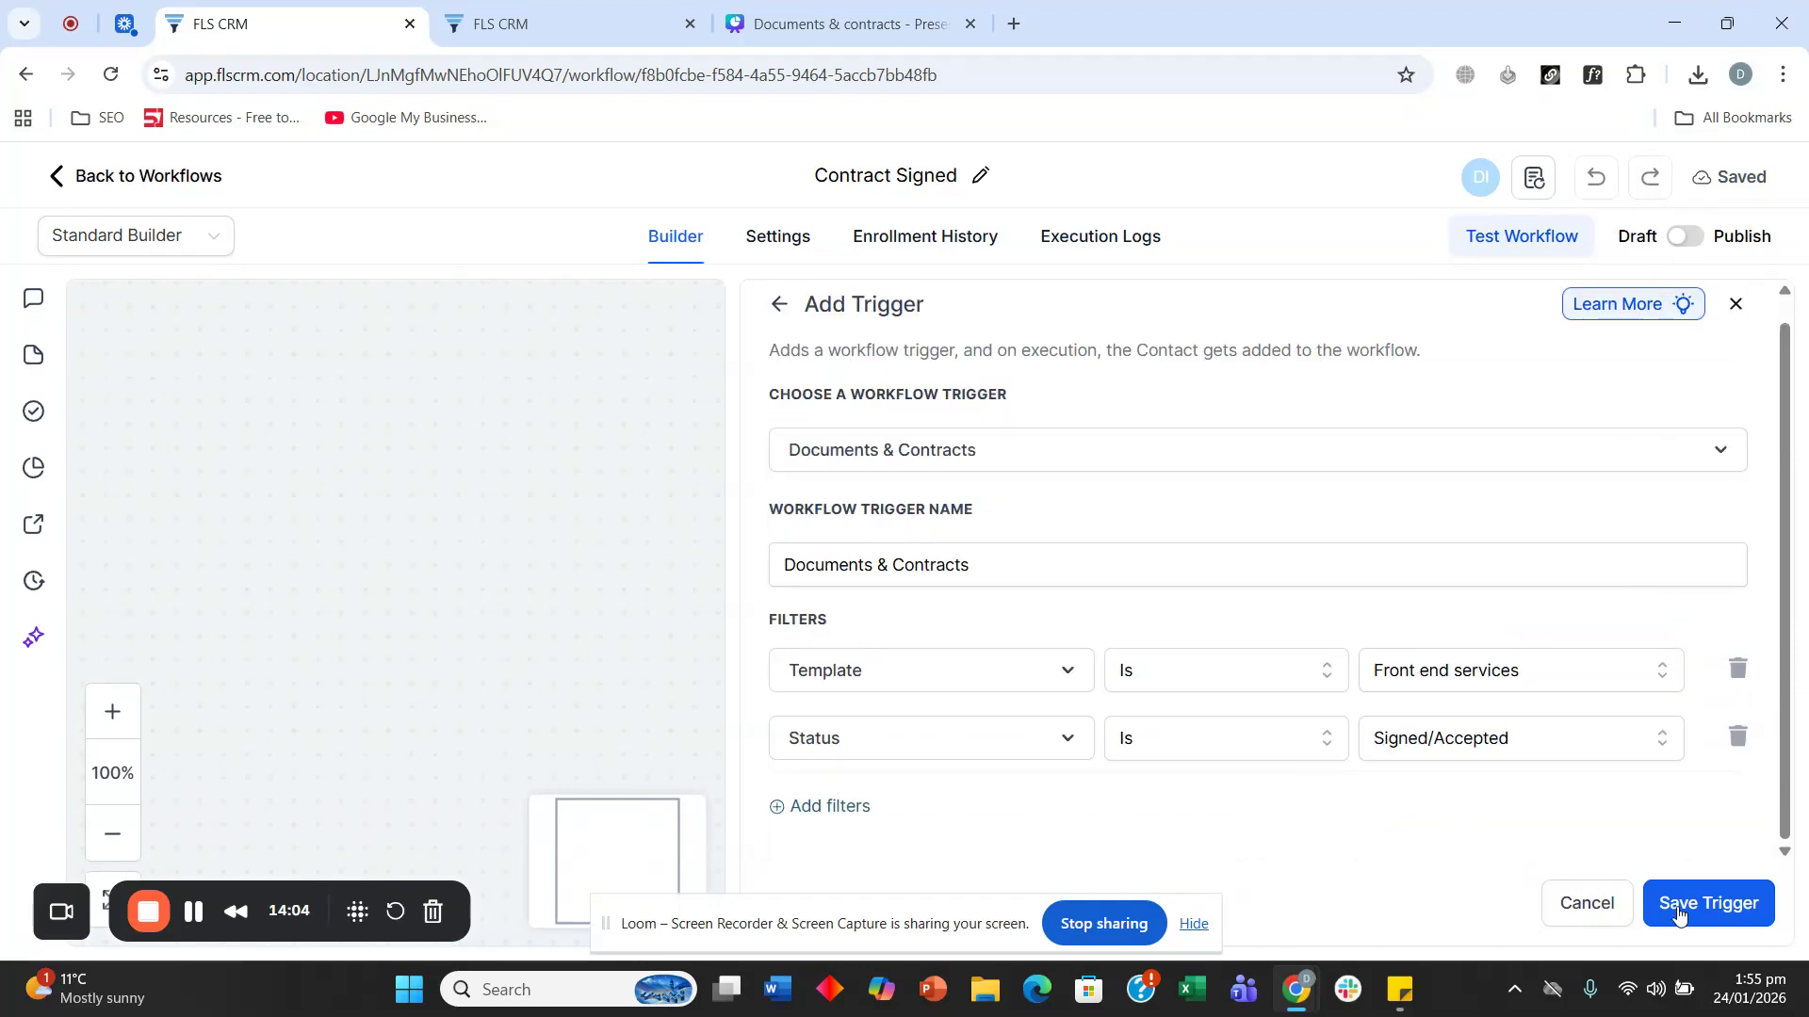
click(1681, 909)
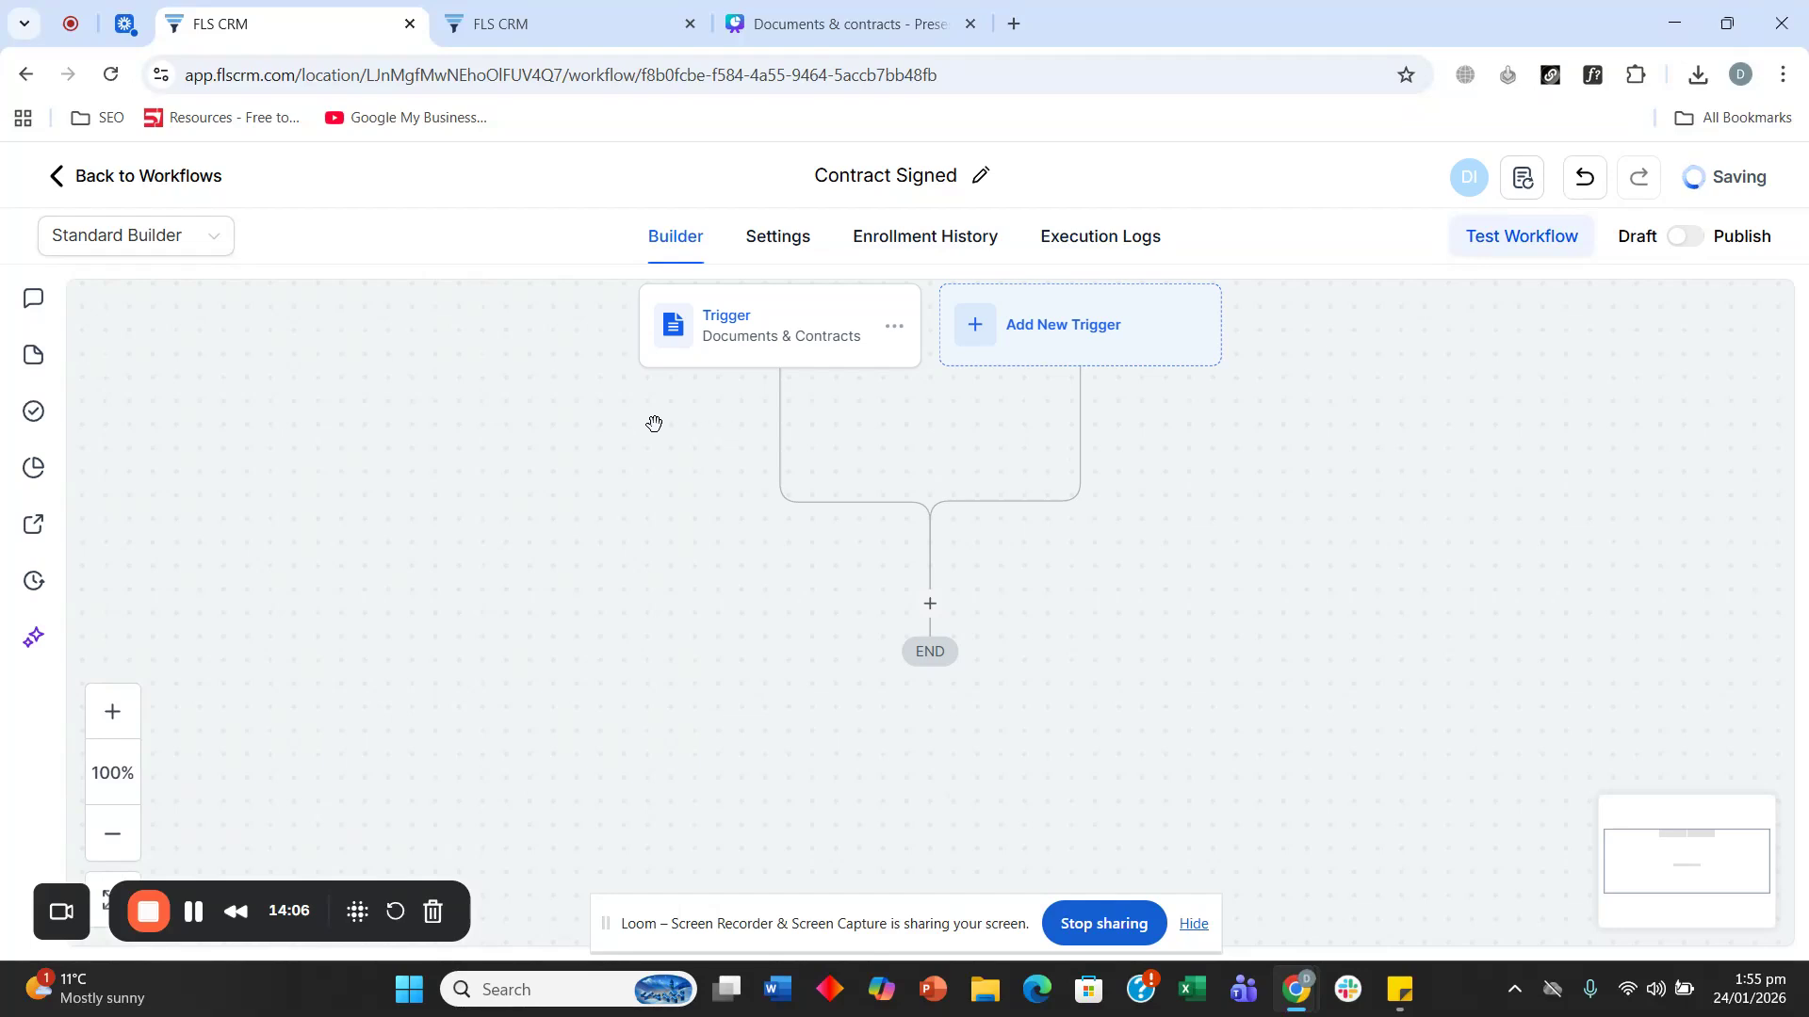
Step: Add a Send Invoice action to the Contract Signed workflow and choose the user the invoice is sent from
click(930, 545)
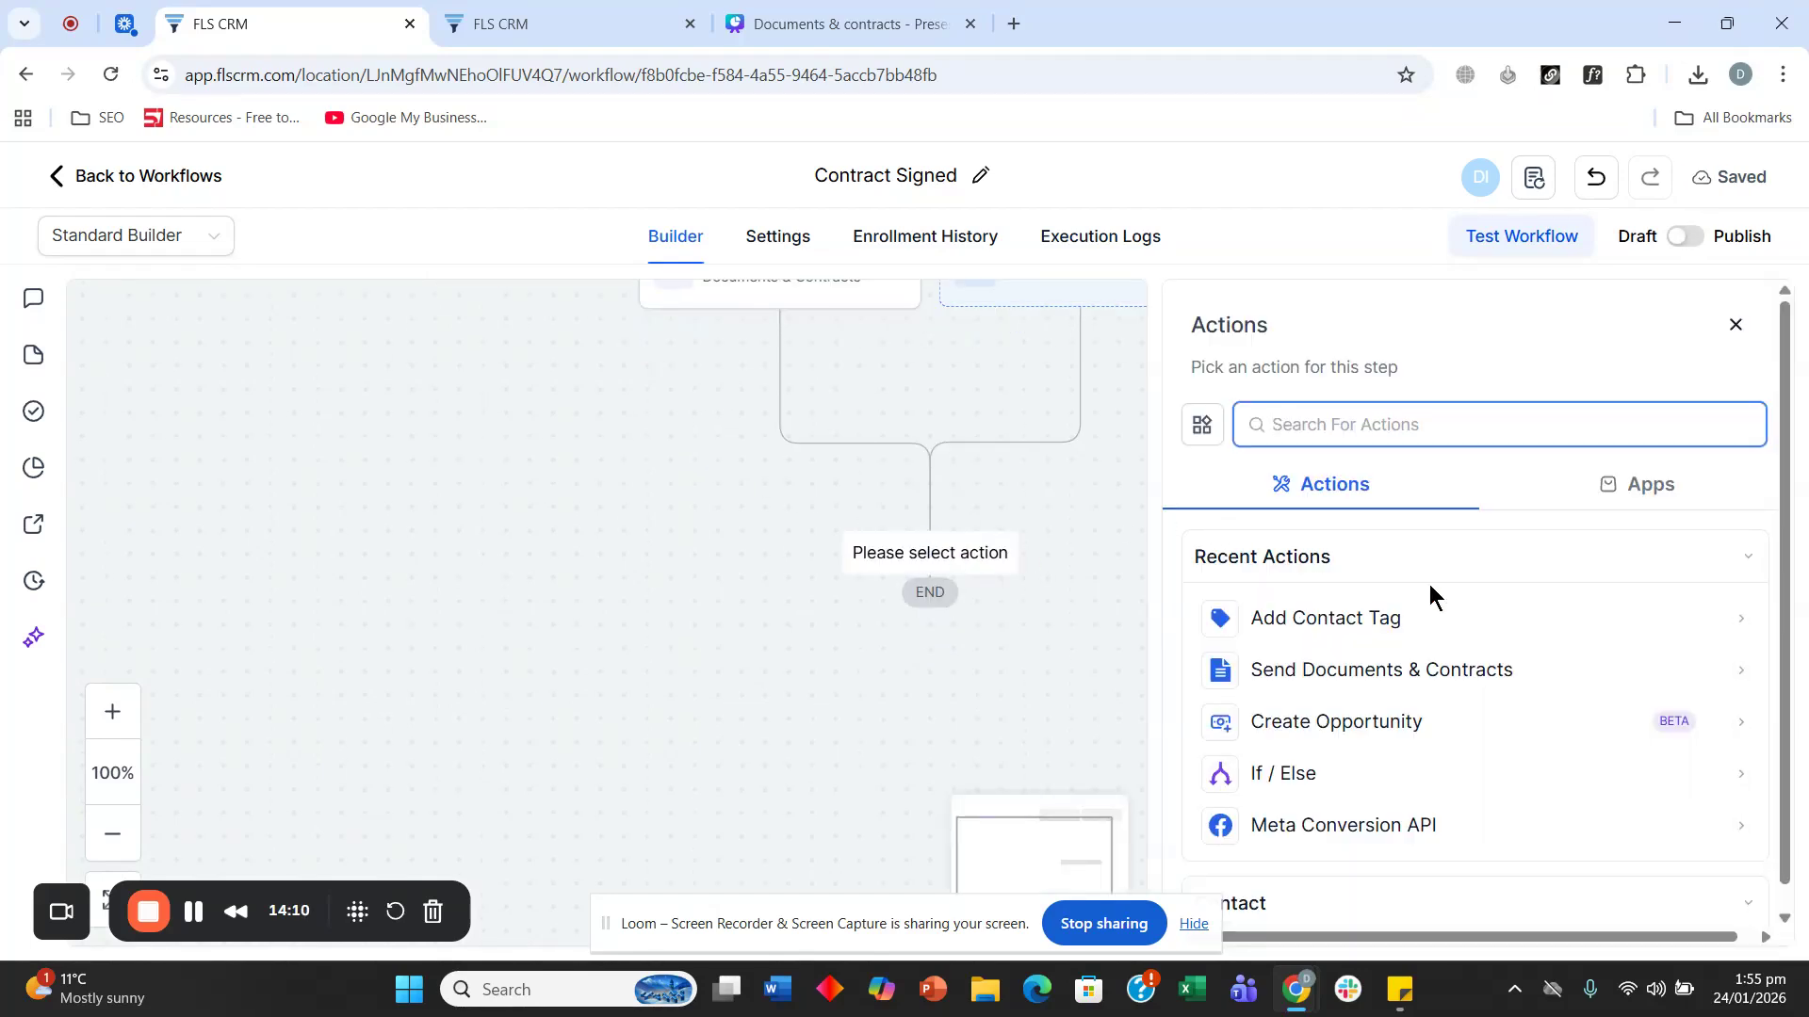
text(inv)
click(1413, 618)
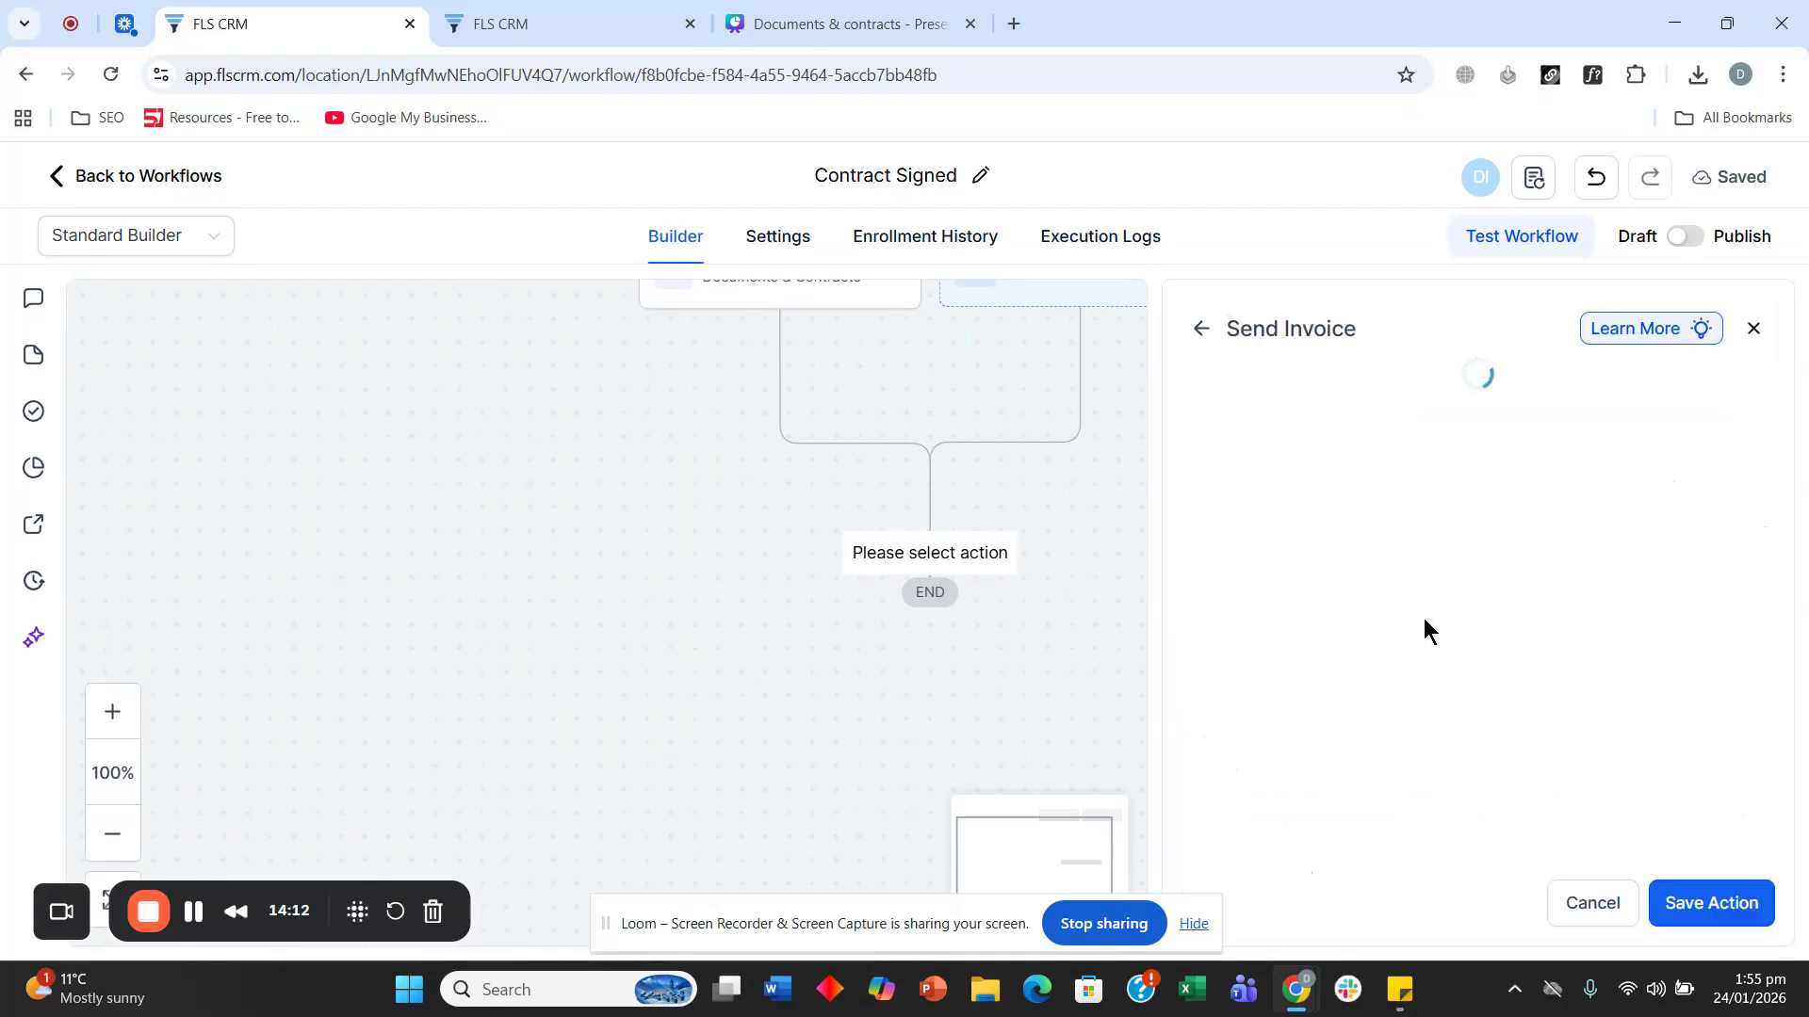
click(1442, 554)
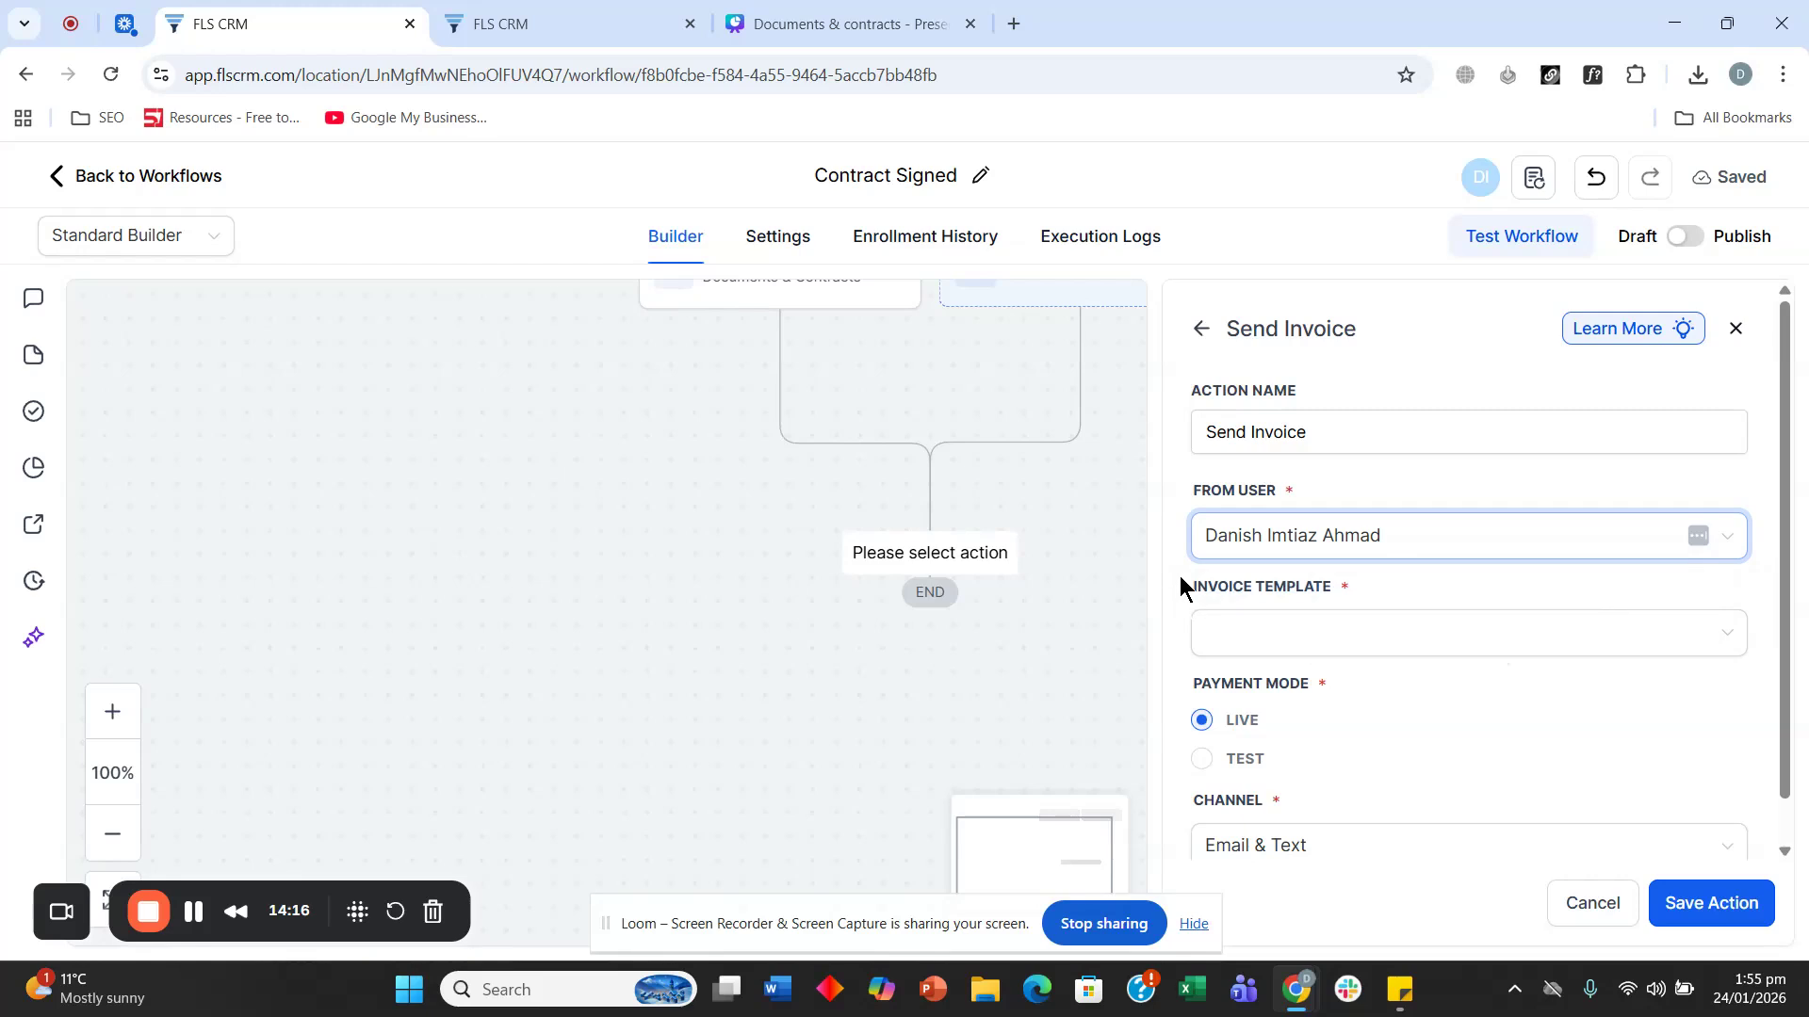
Step: Set the invoice template to Front end service with Live payment mode, and save the Send Invoice action
scroll(1216, 594, down, 1)
click(1290, 591)
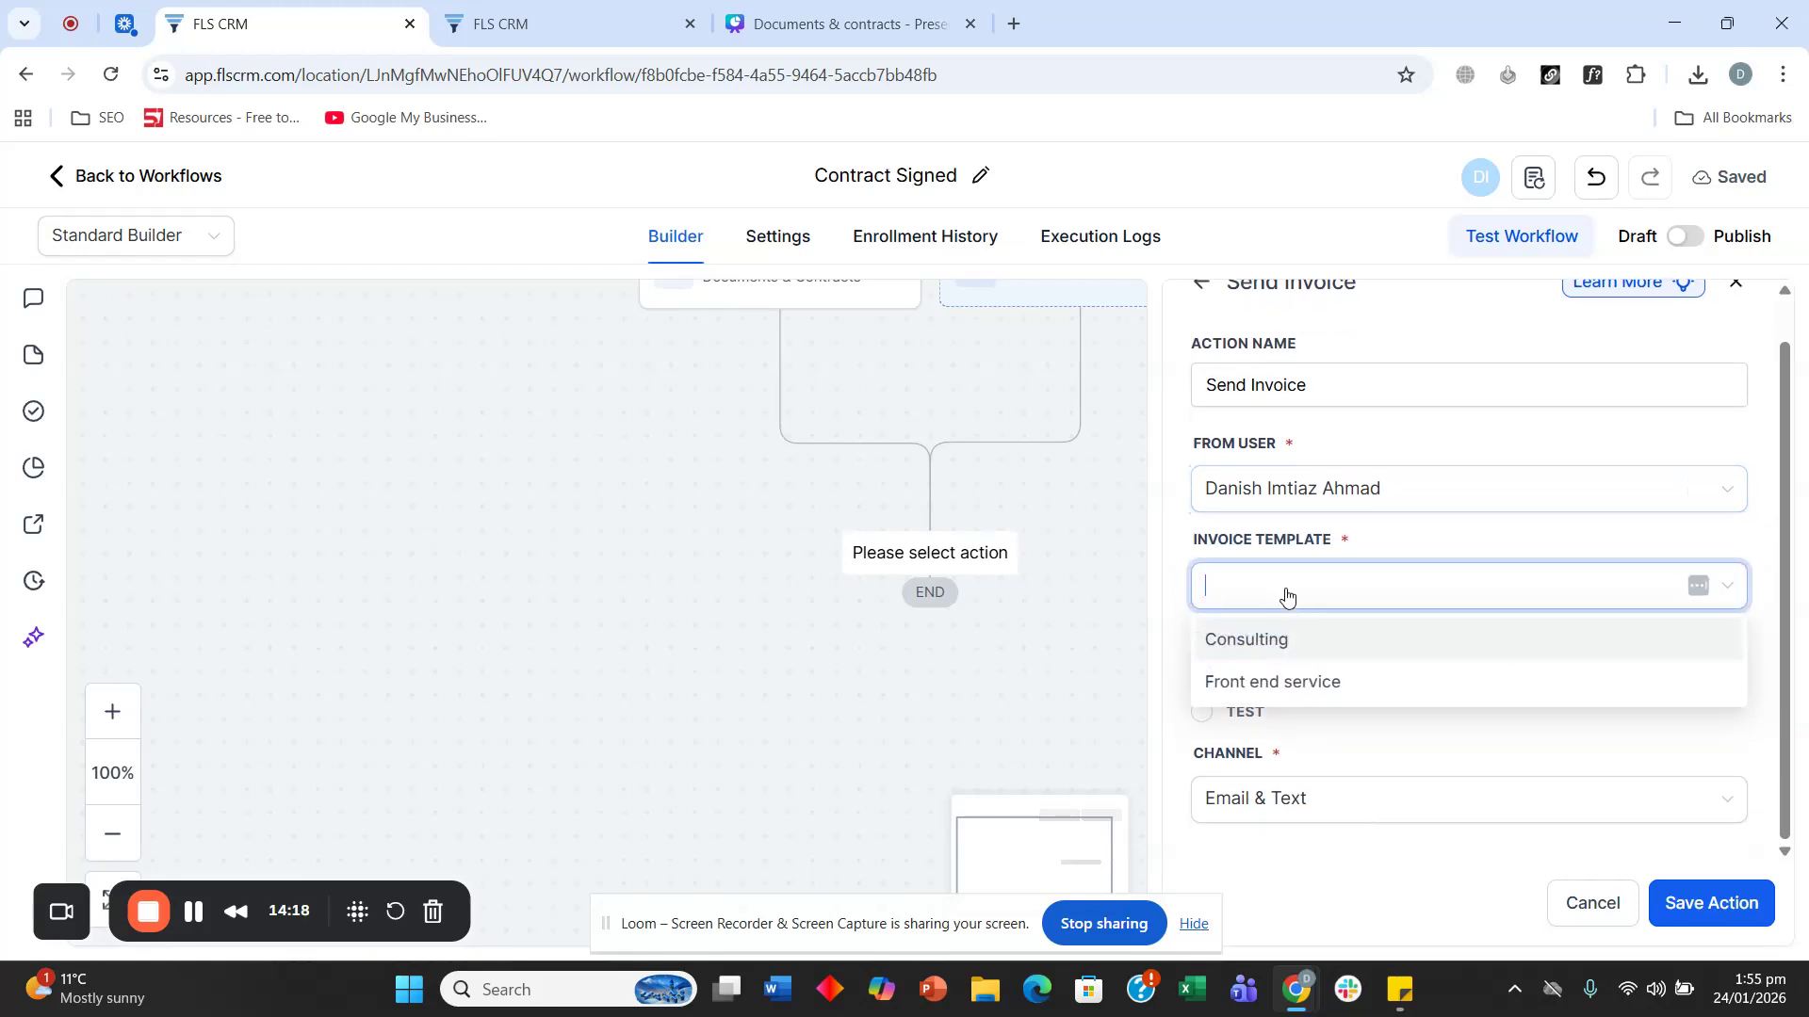
click(1284, 693)
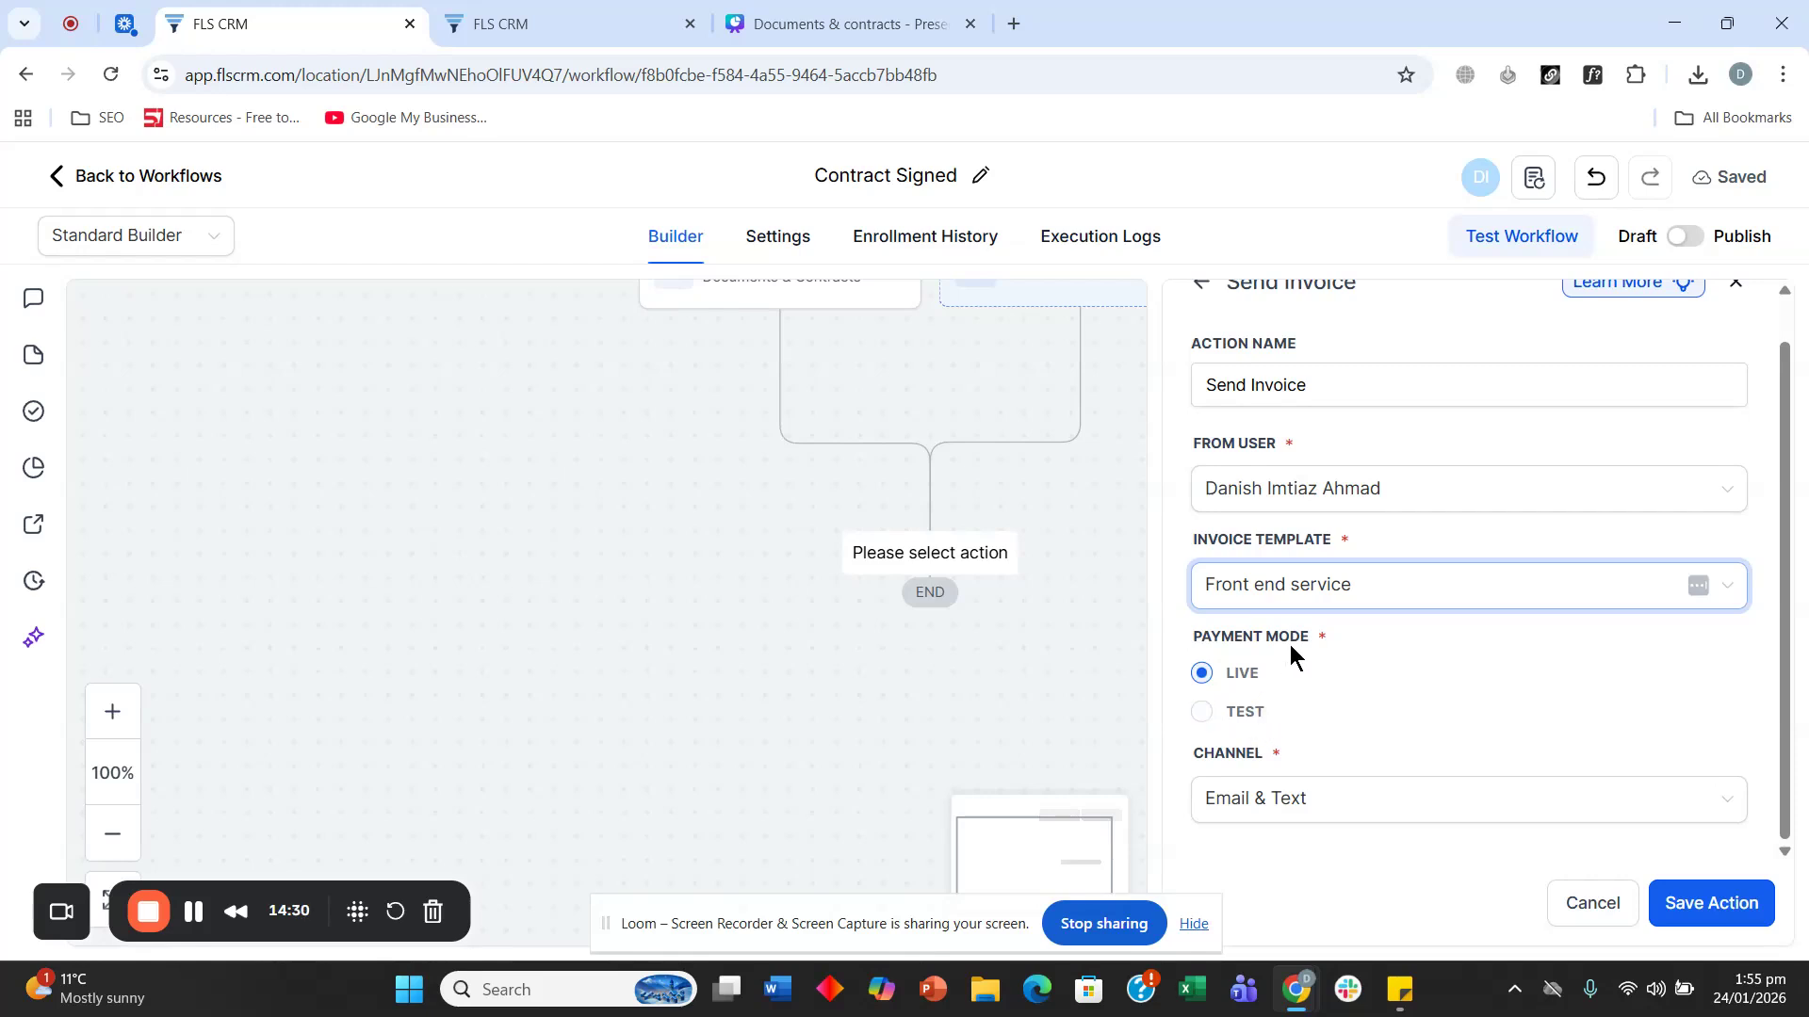
click(1232, 675)
click(1232, 676)
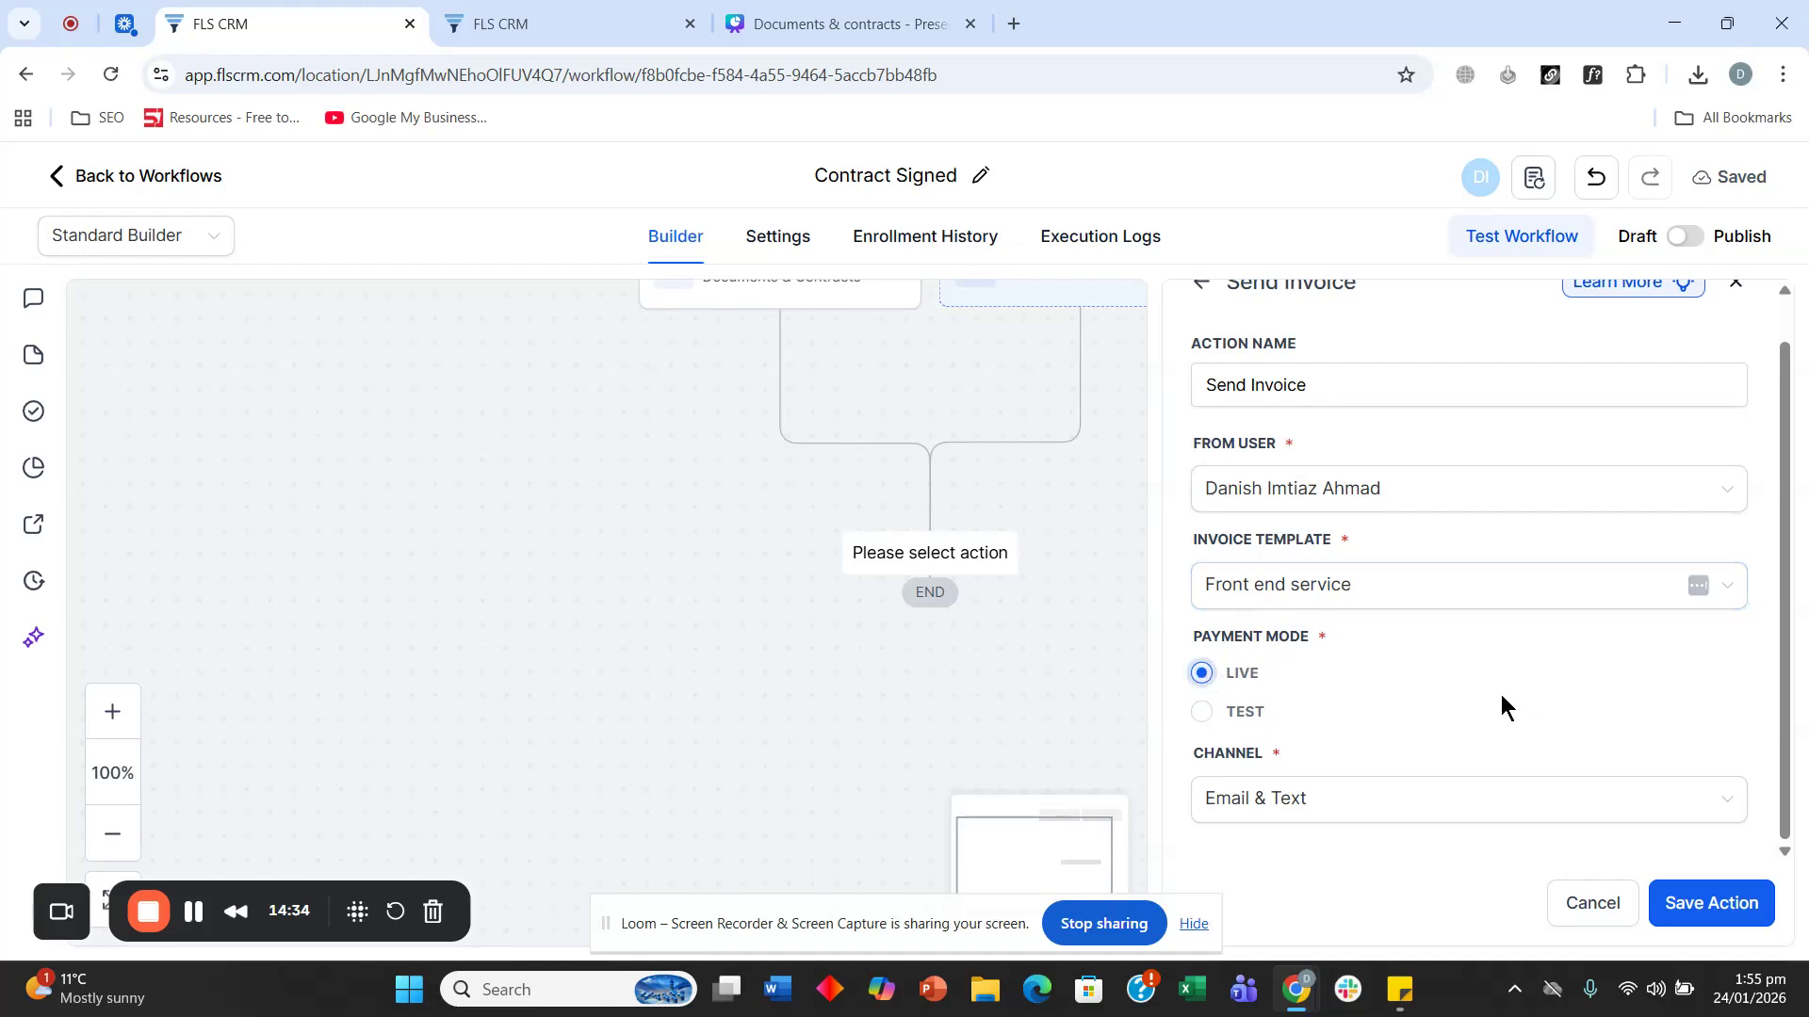
click(1728, 918)
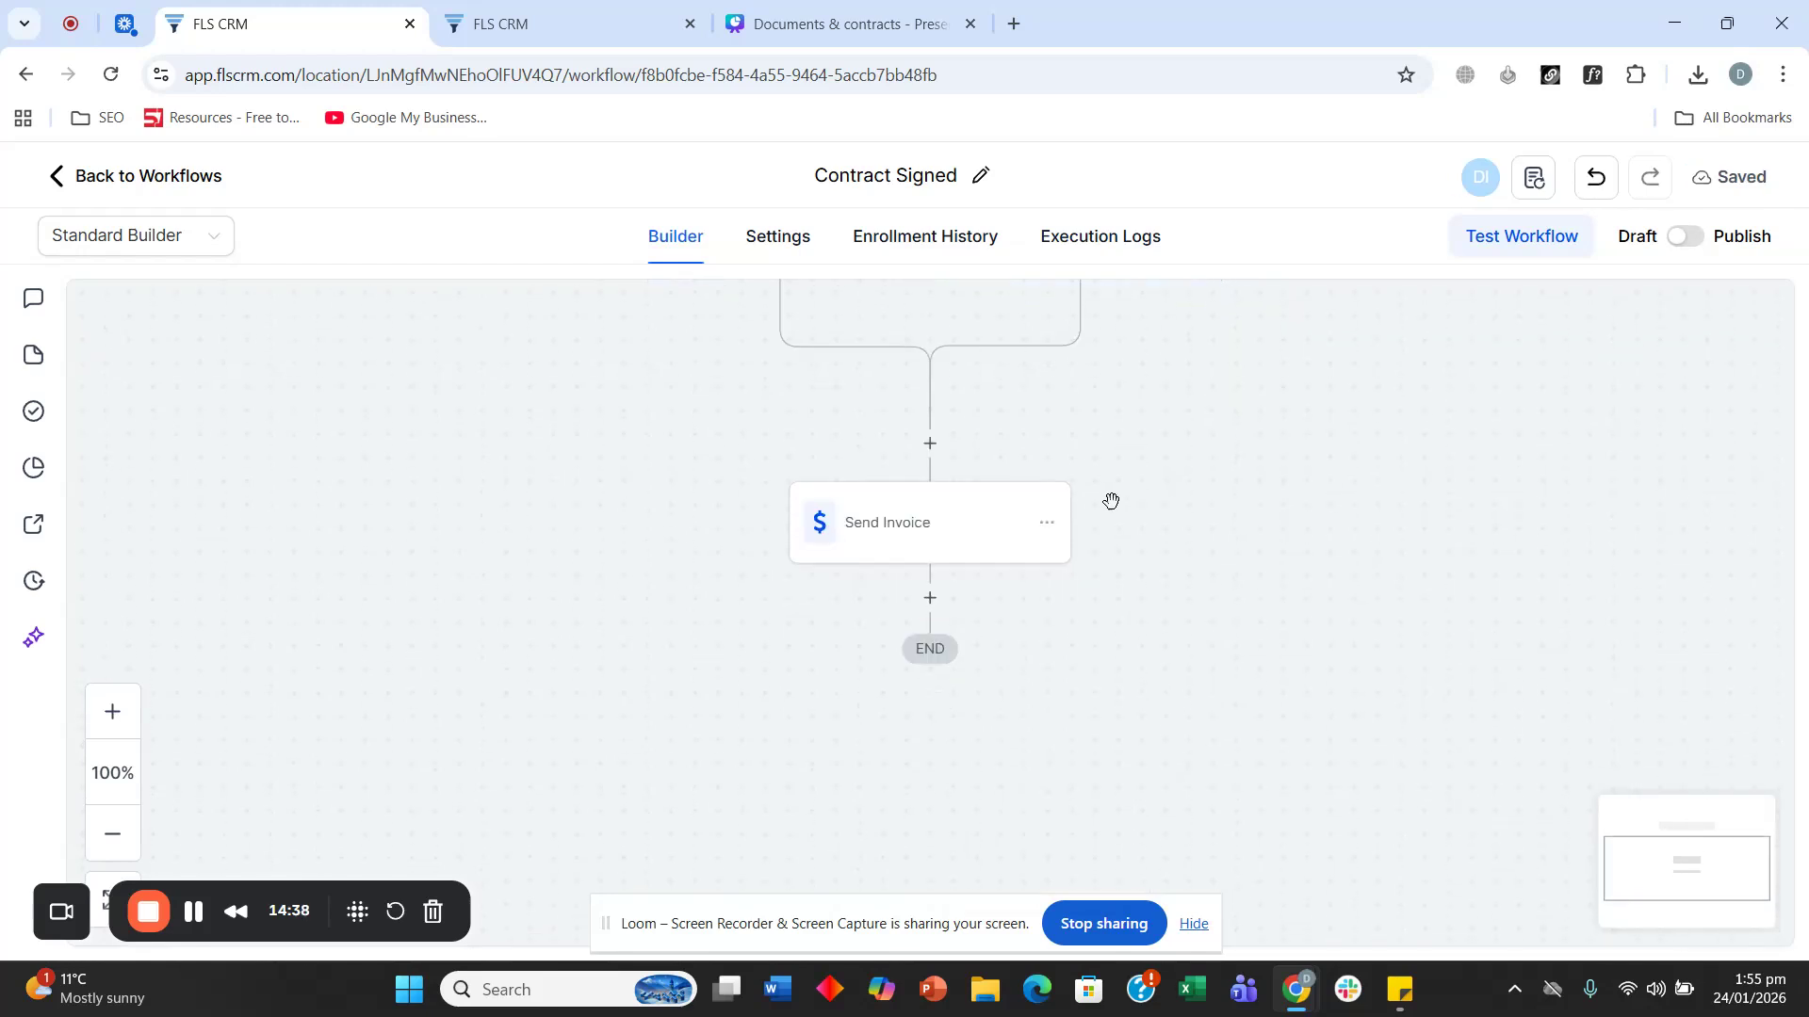
Step: Insert an Add Contact Tag action between the trigger and the Send Invoice action
click(930, 620)
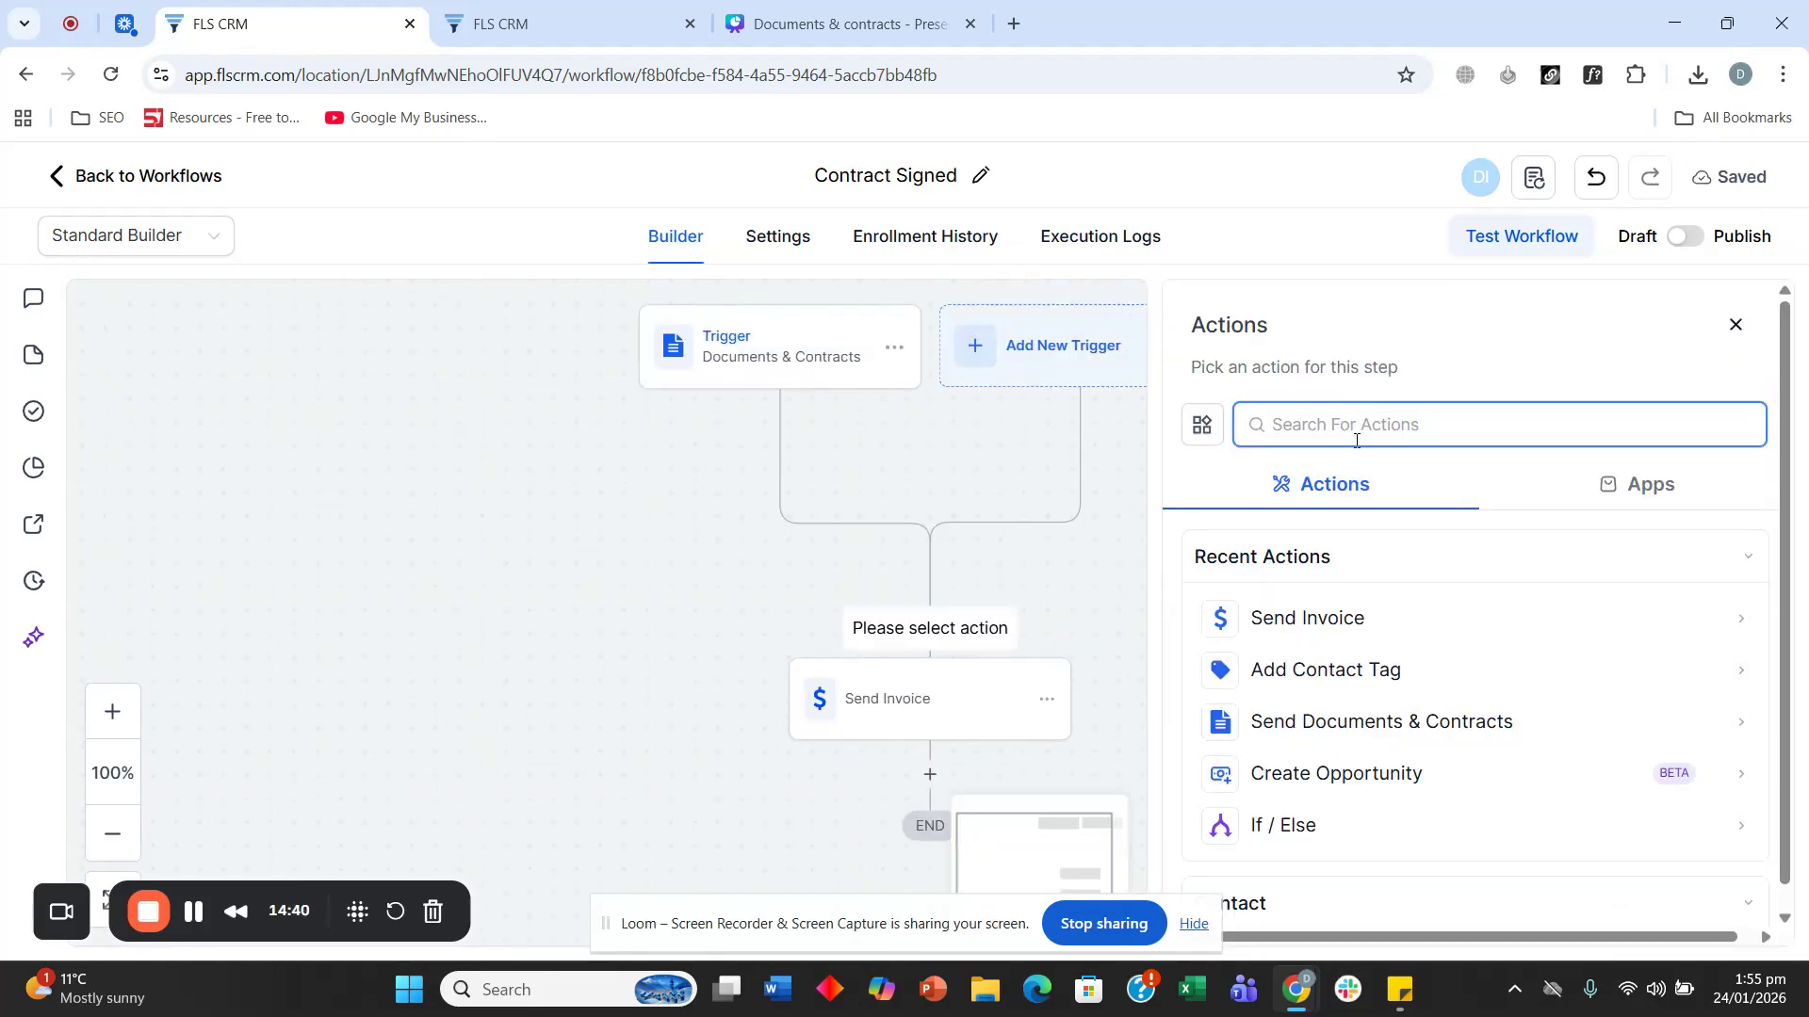
text(add)
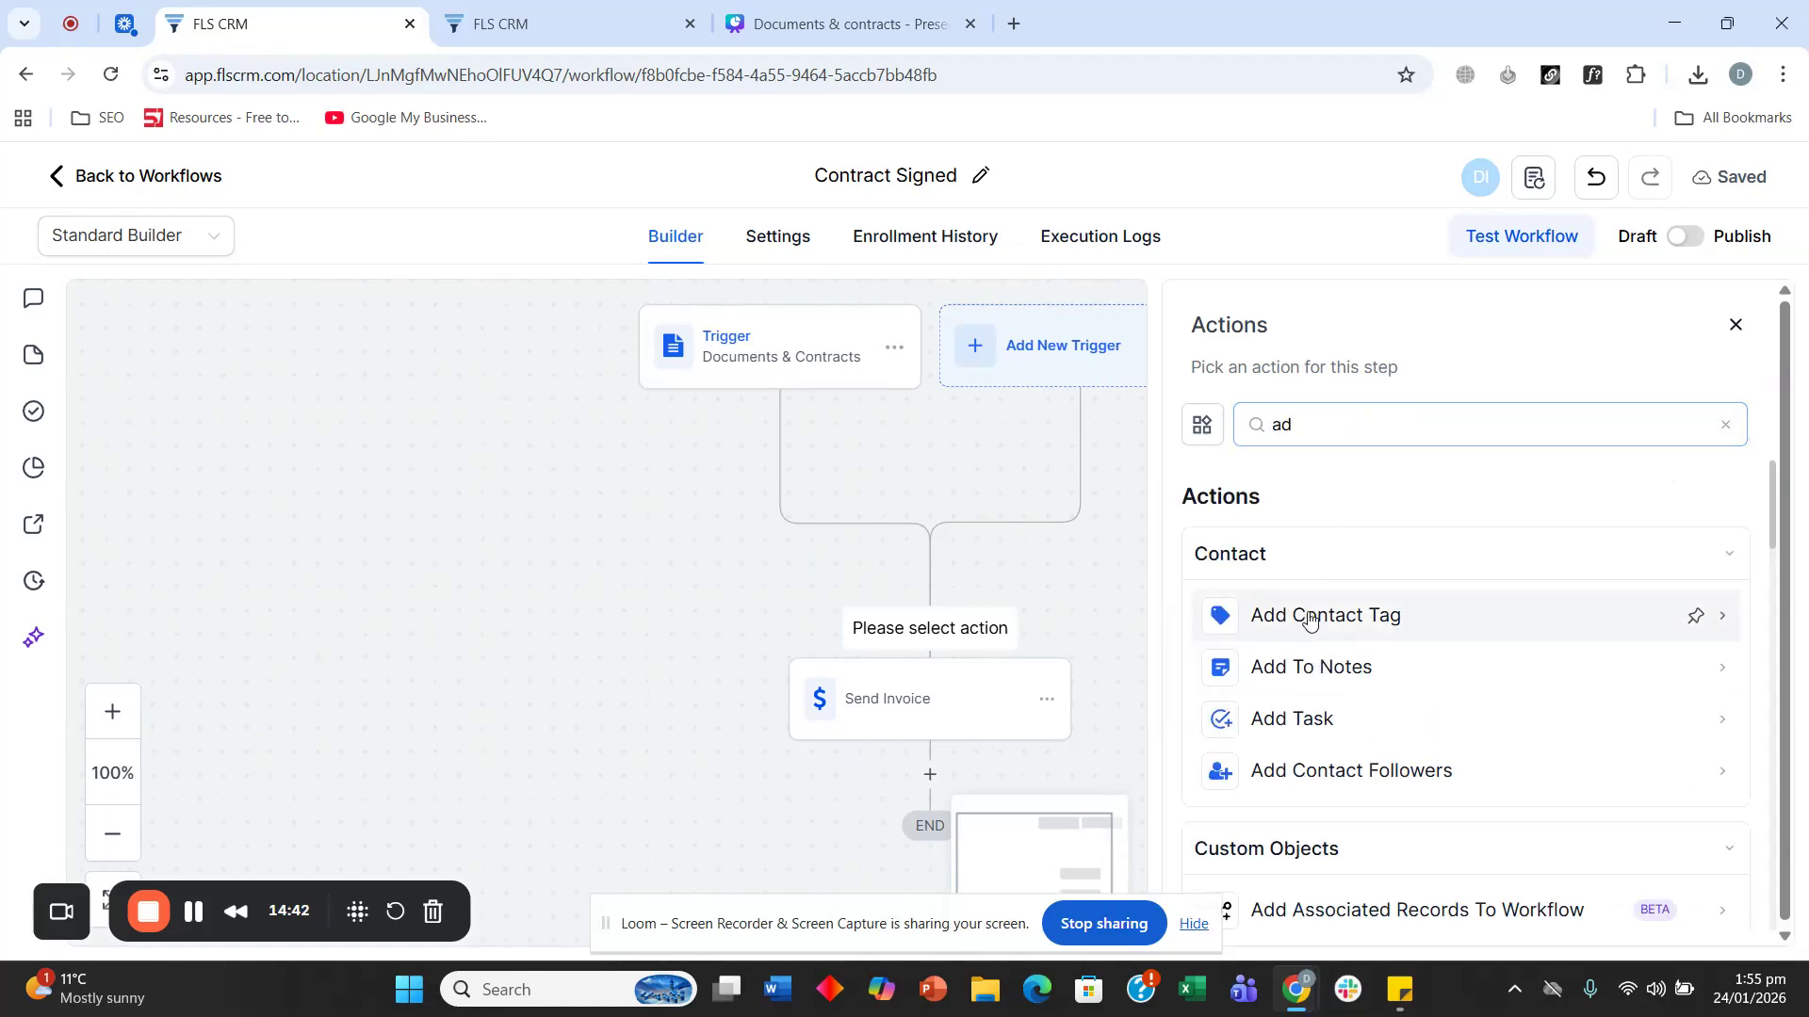
click(1376, 617)
click(1308, 575)
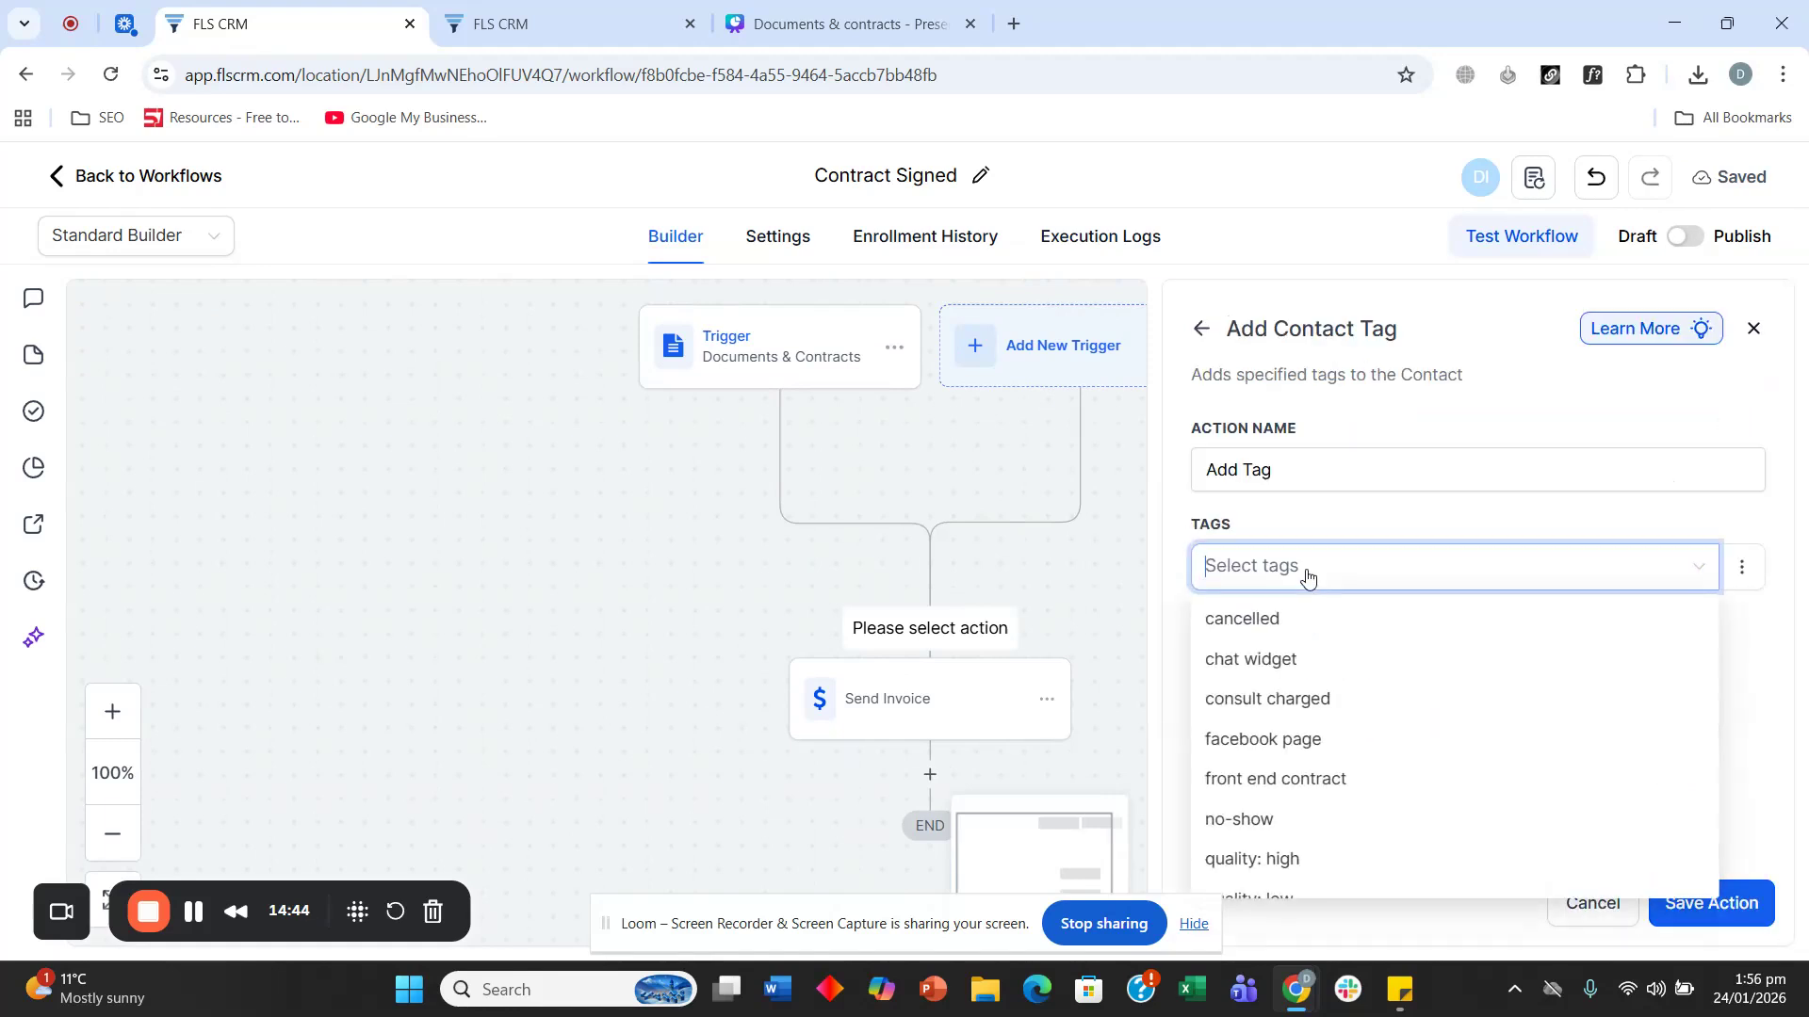
Step: Create the new tag "contract signed front end service" for the Add Tag action and save the action
text(Contract Sig)
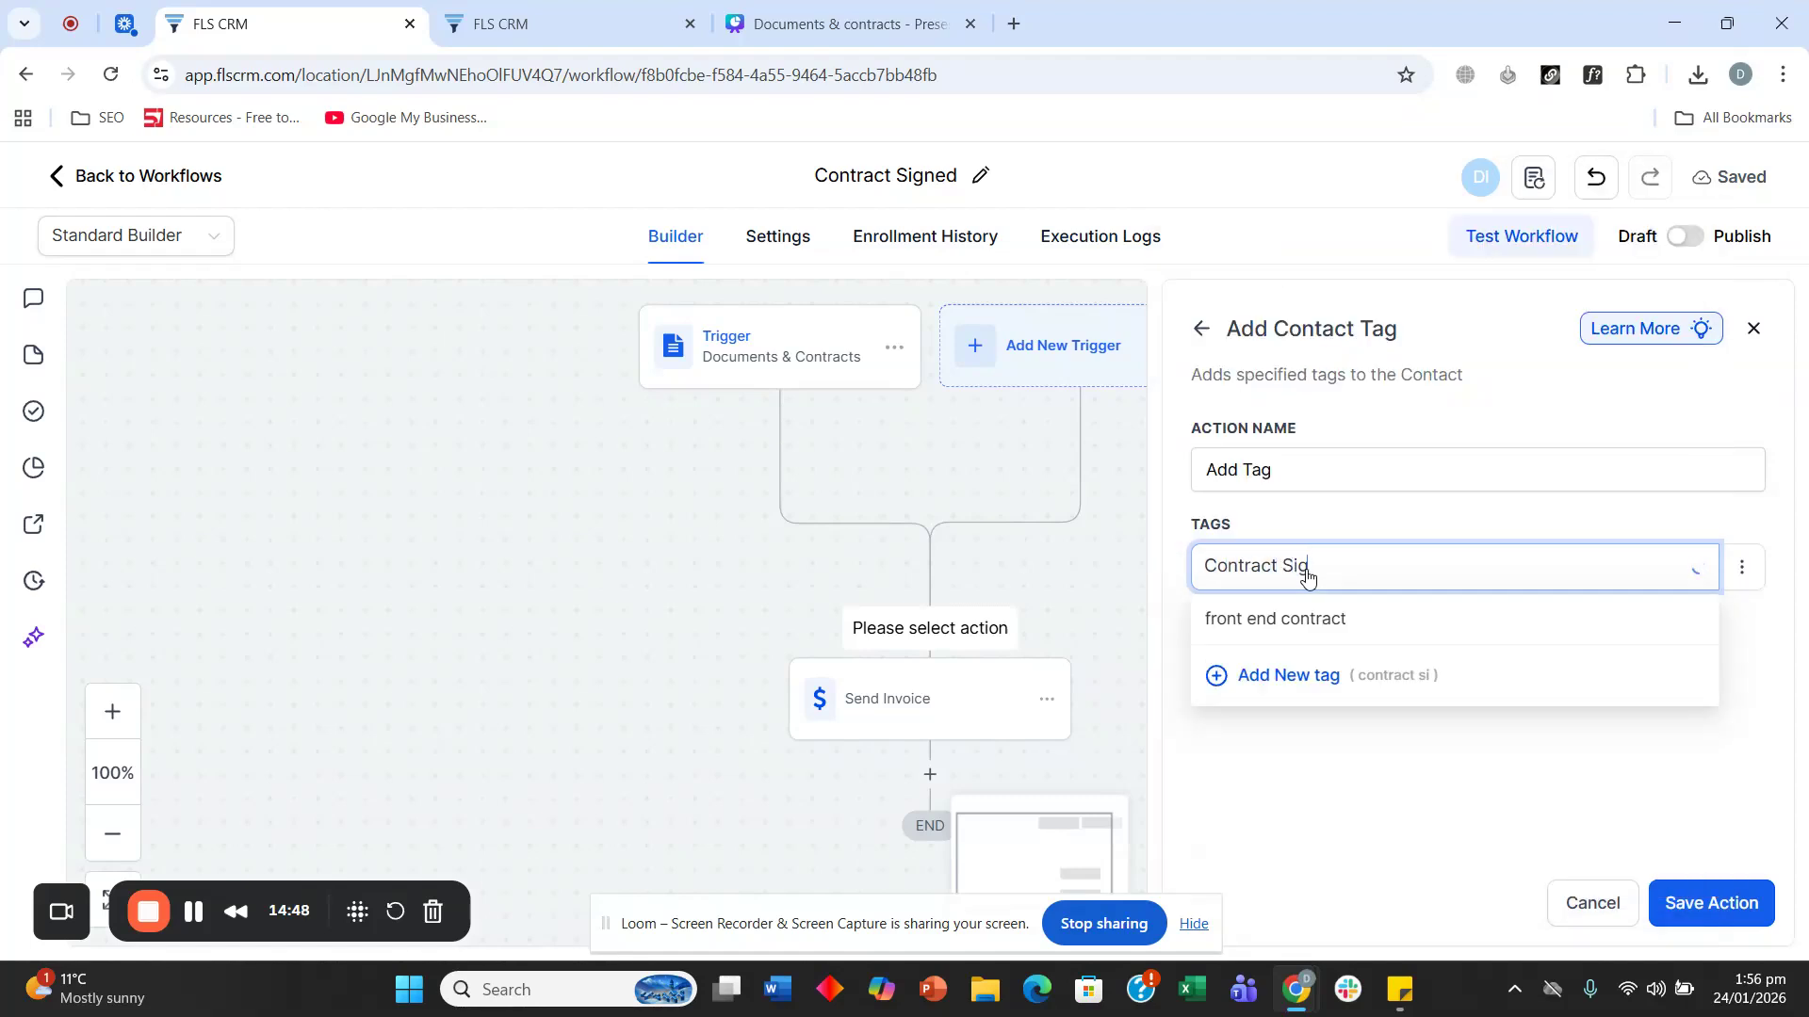
text(ned frin)
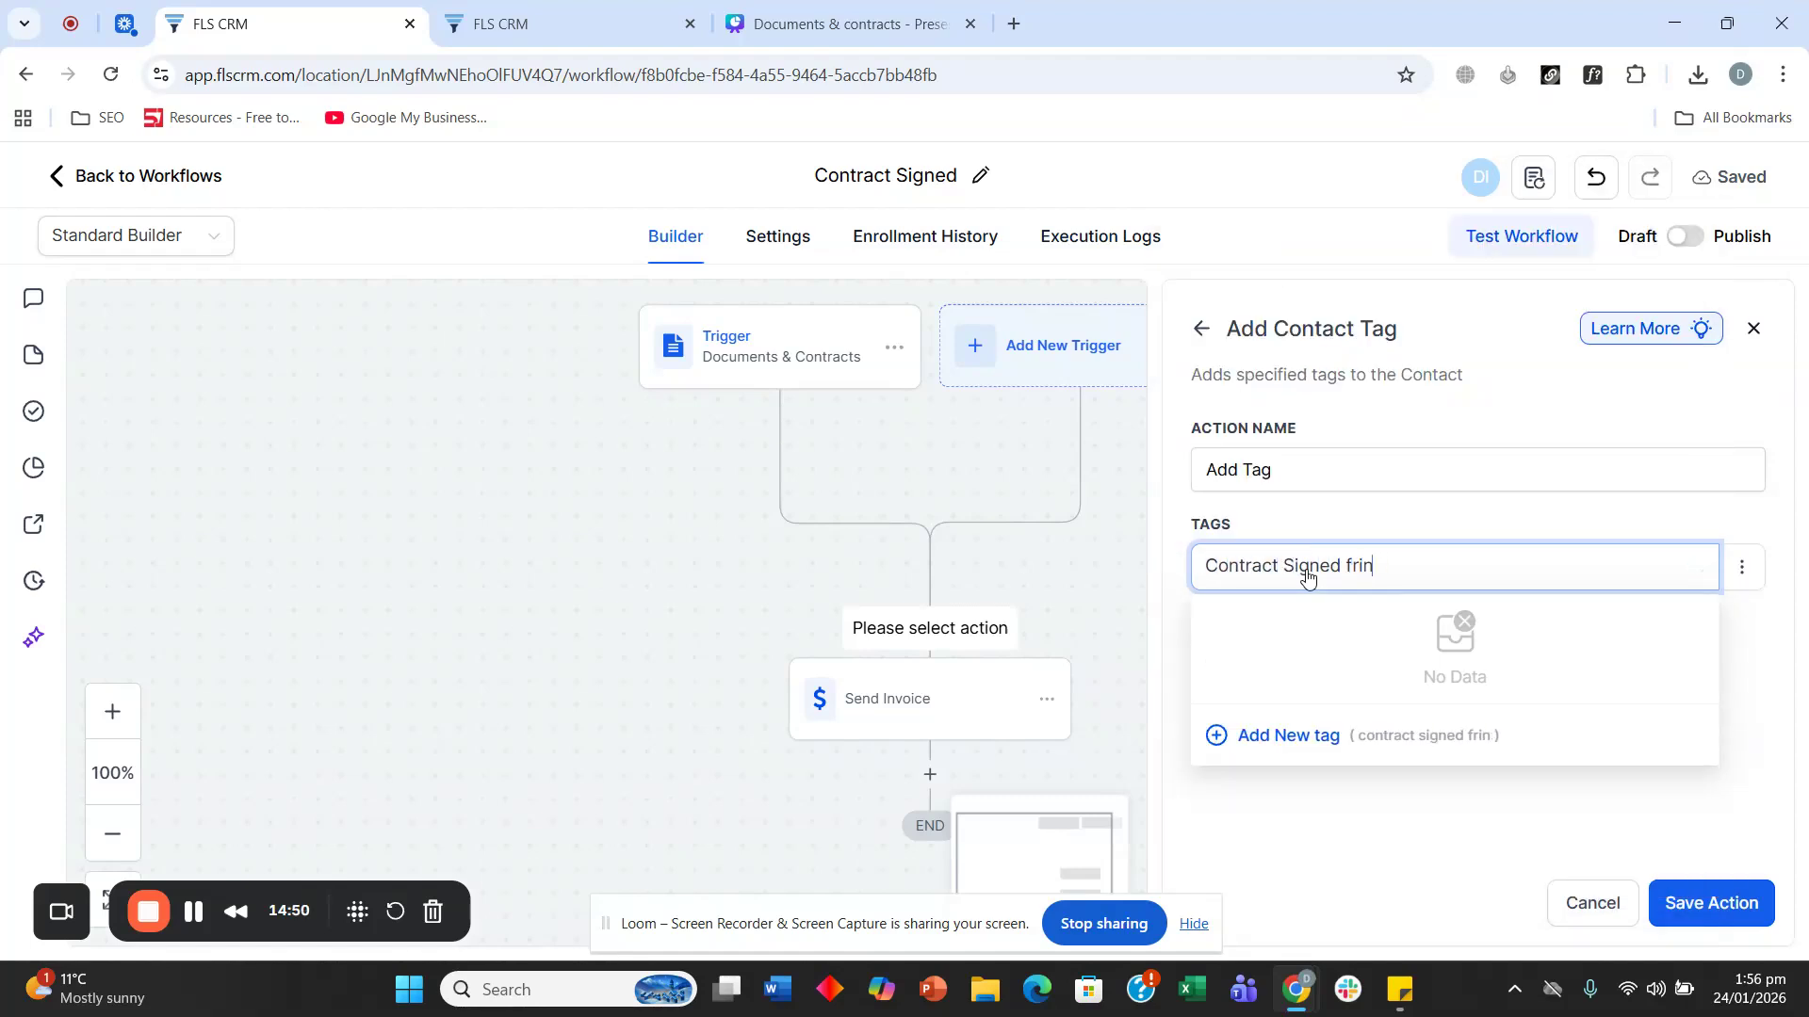
text(ont edn)
key(BackSpace)
key(BackSpace)
key(BackSpace)
key(BackSpace)
text(end service)
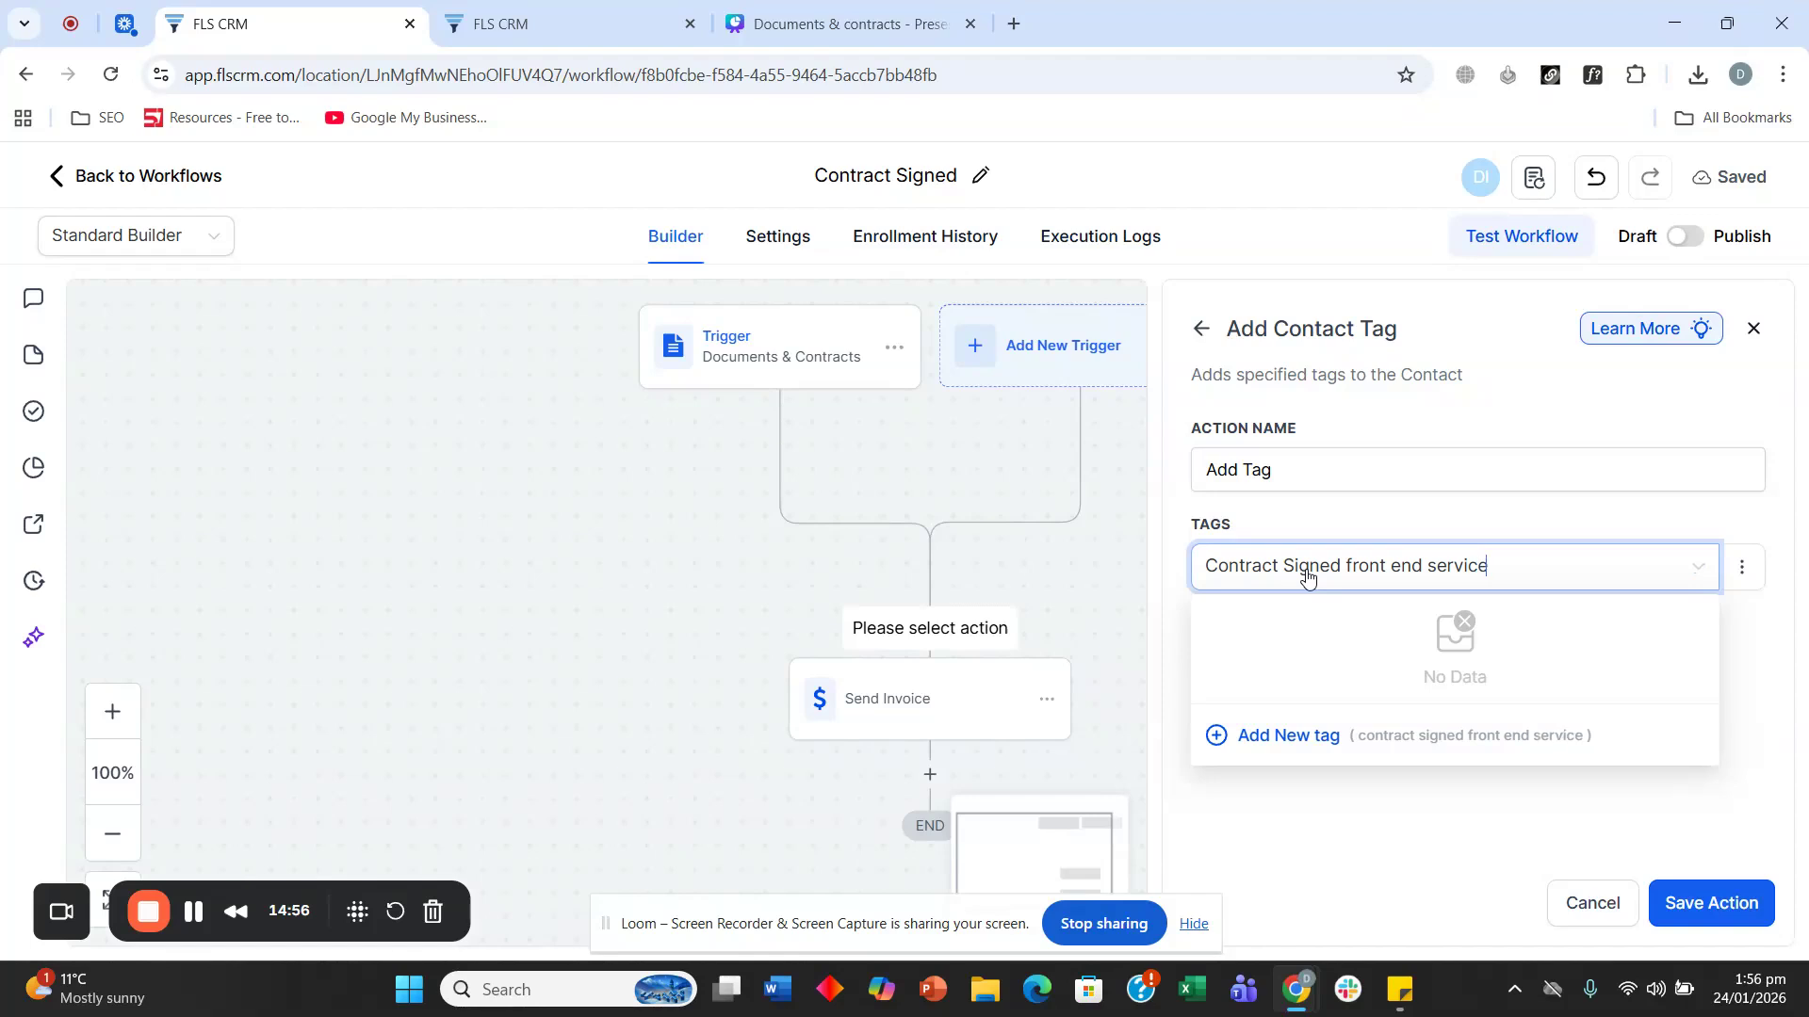
click(1221, 736)
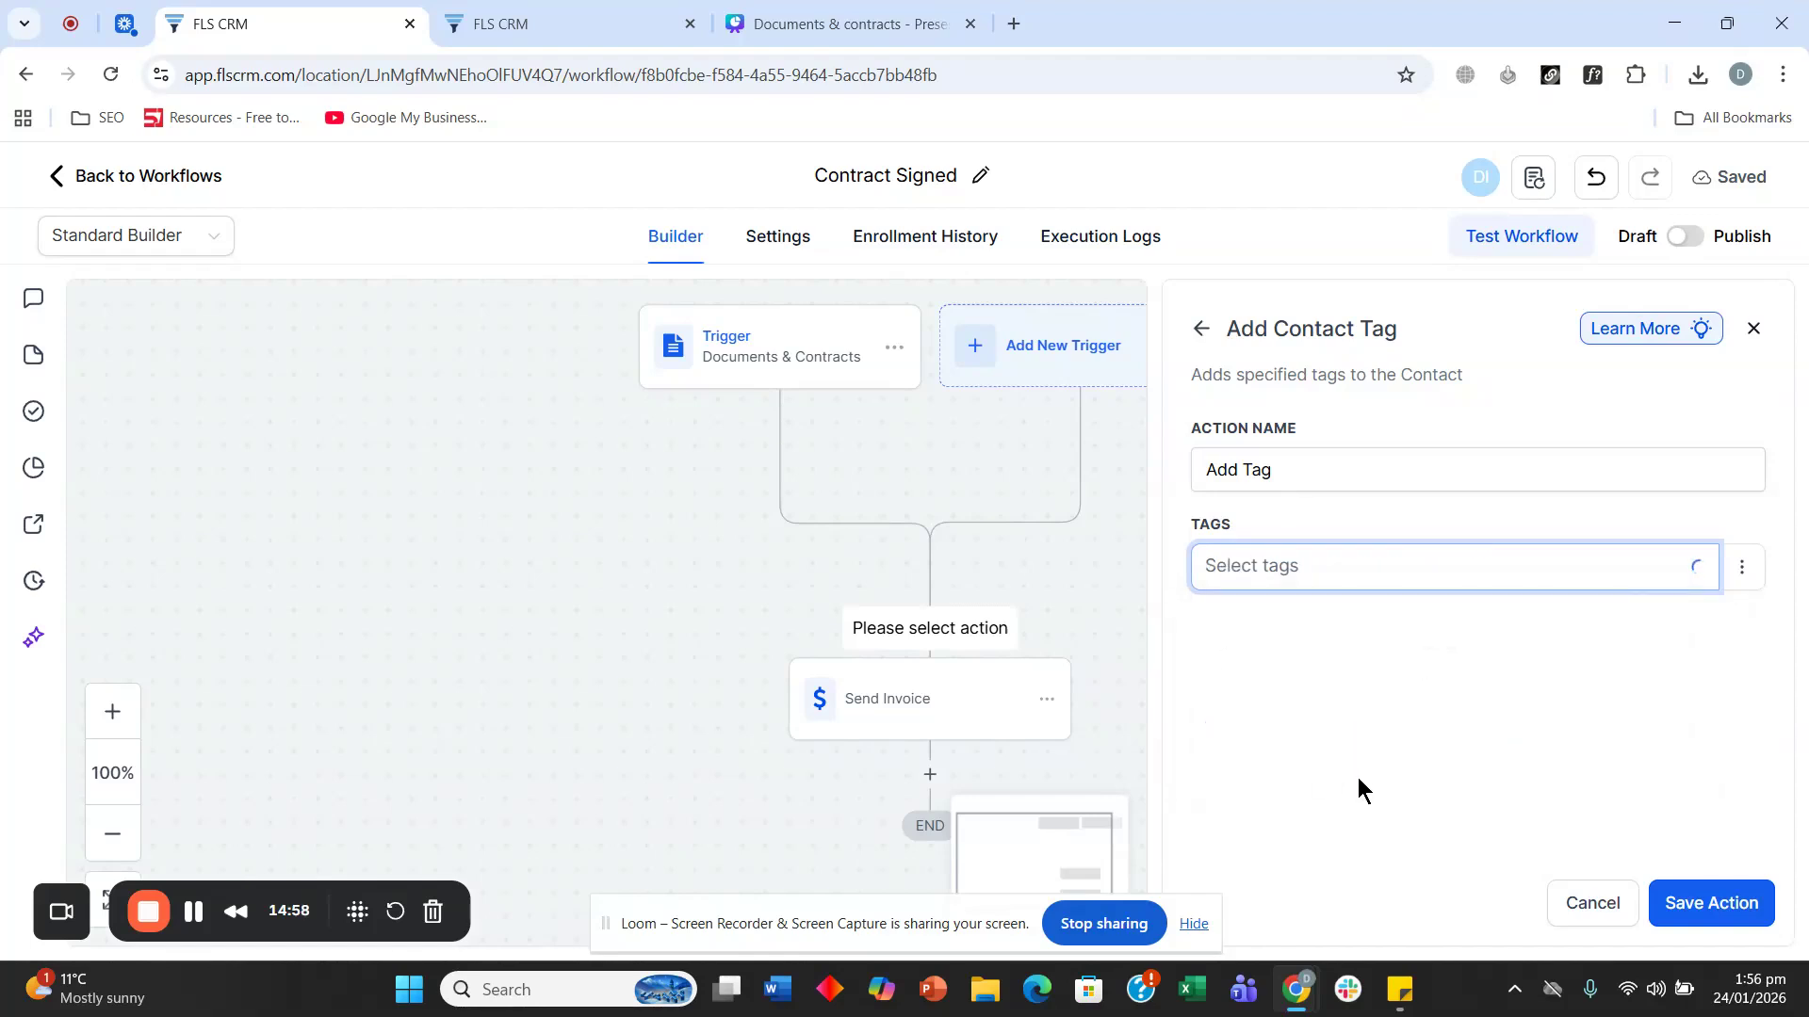
click(1686, 902)
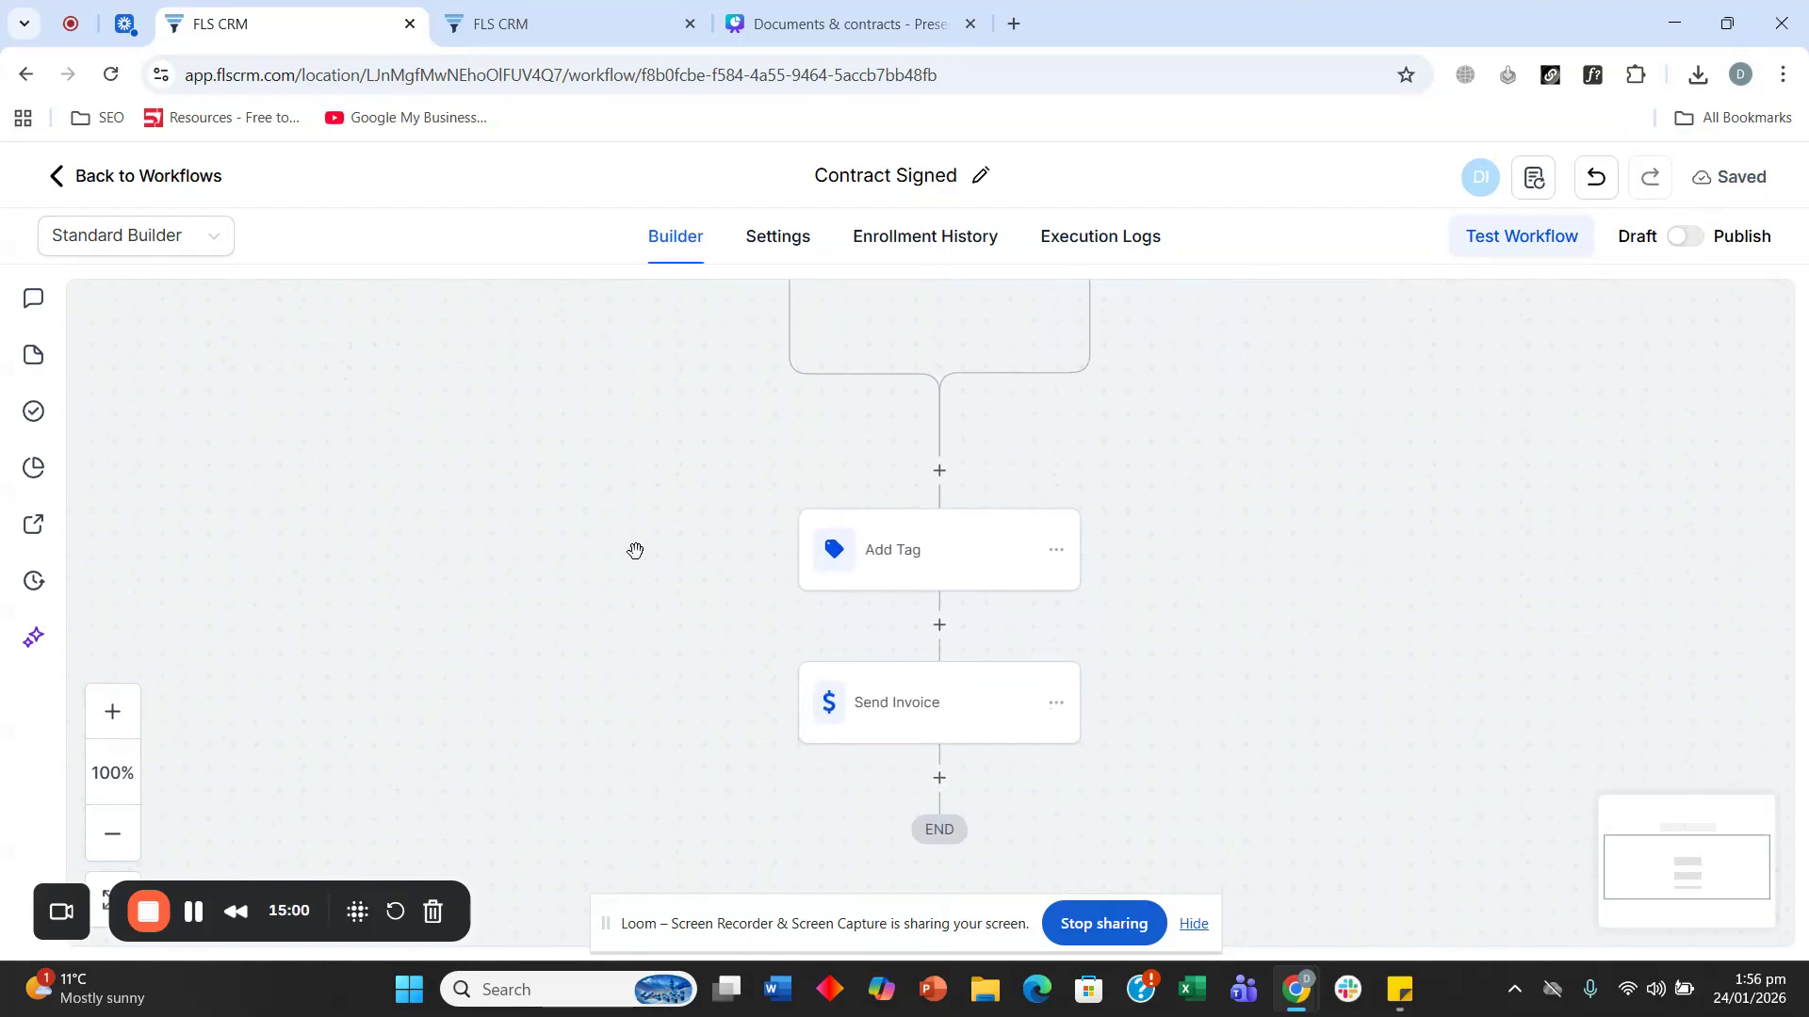
Step: Publish the Contract Signed workflow and create another workflow from scratch in the Document & Invoices folder
click(1682, 237)
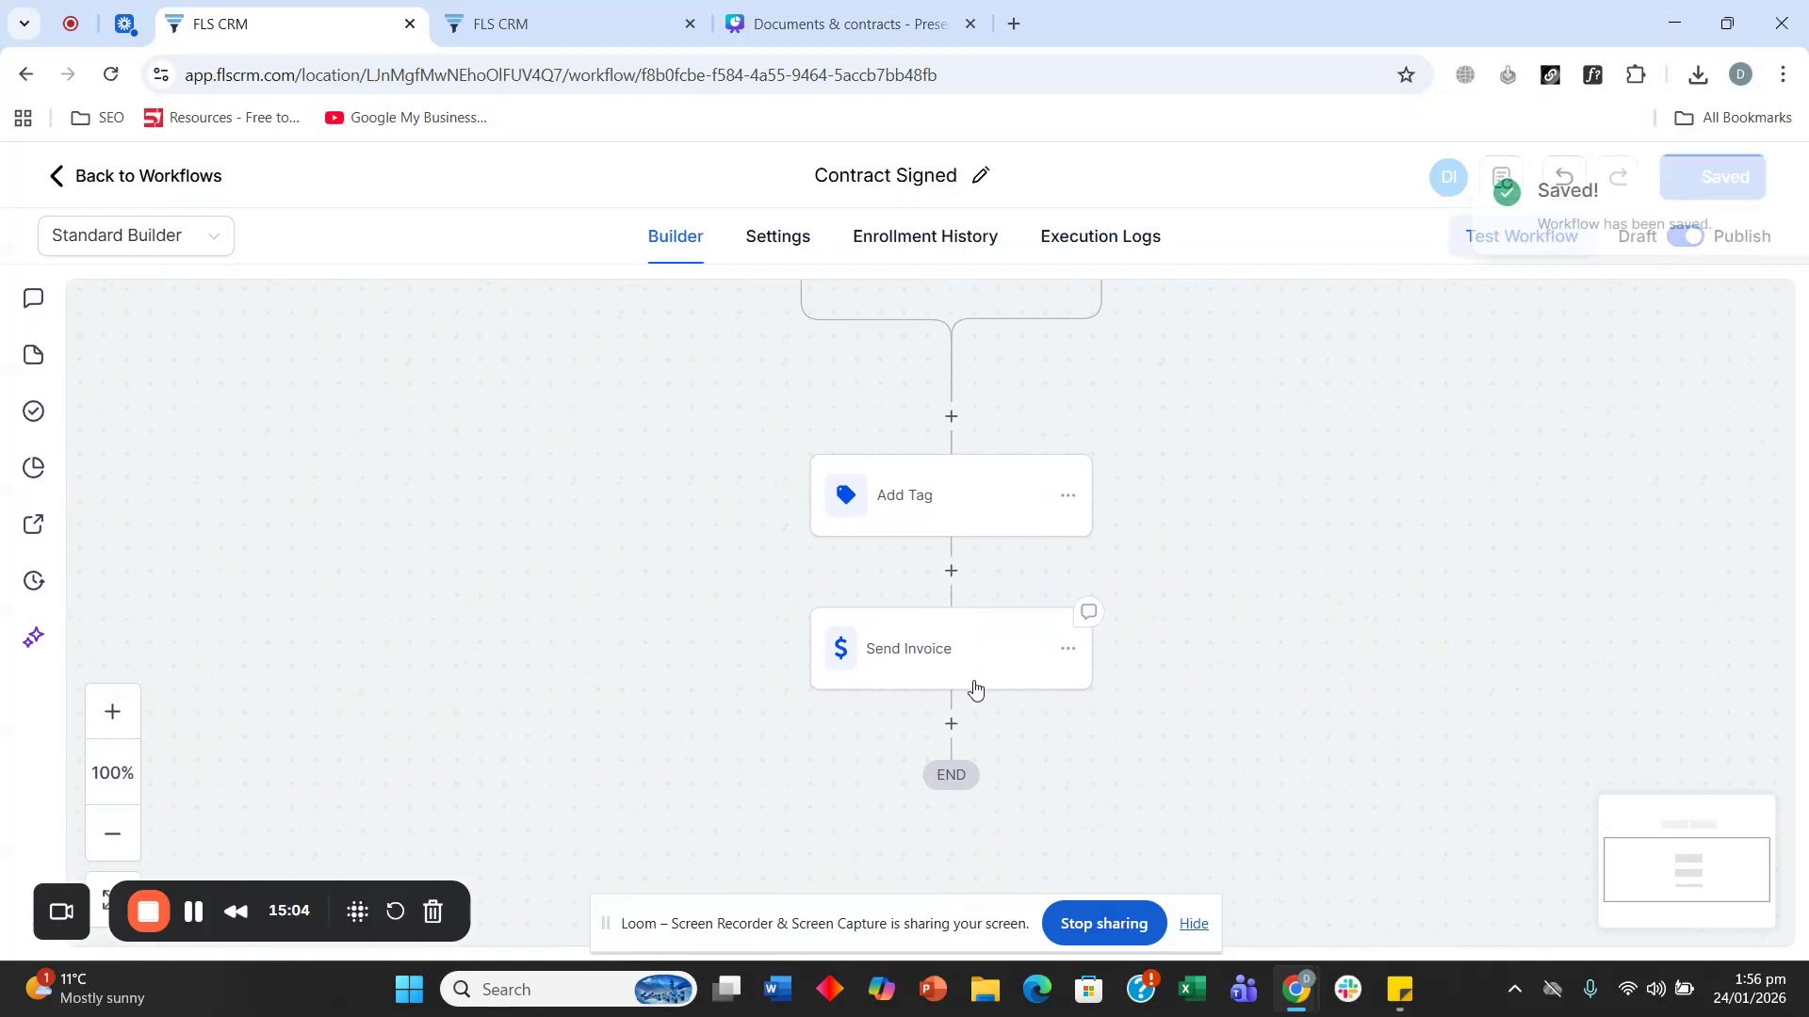
click(141, 185)
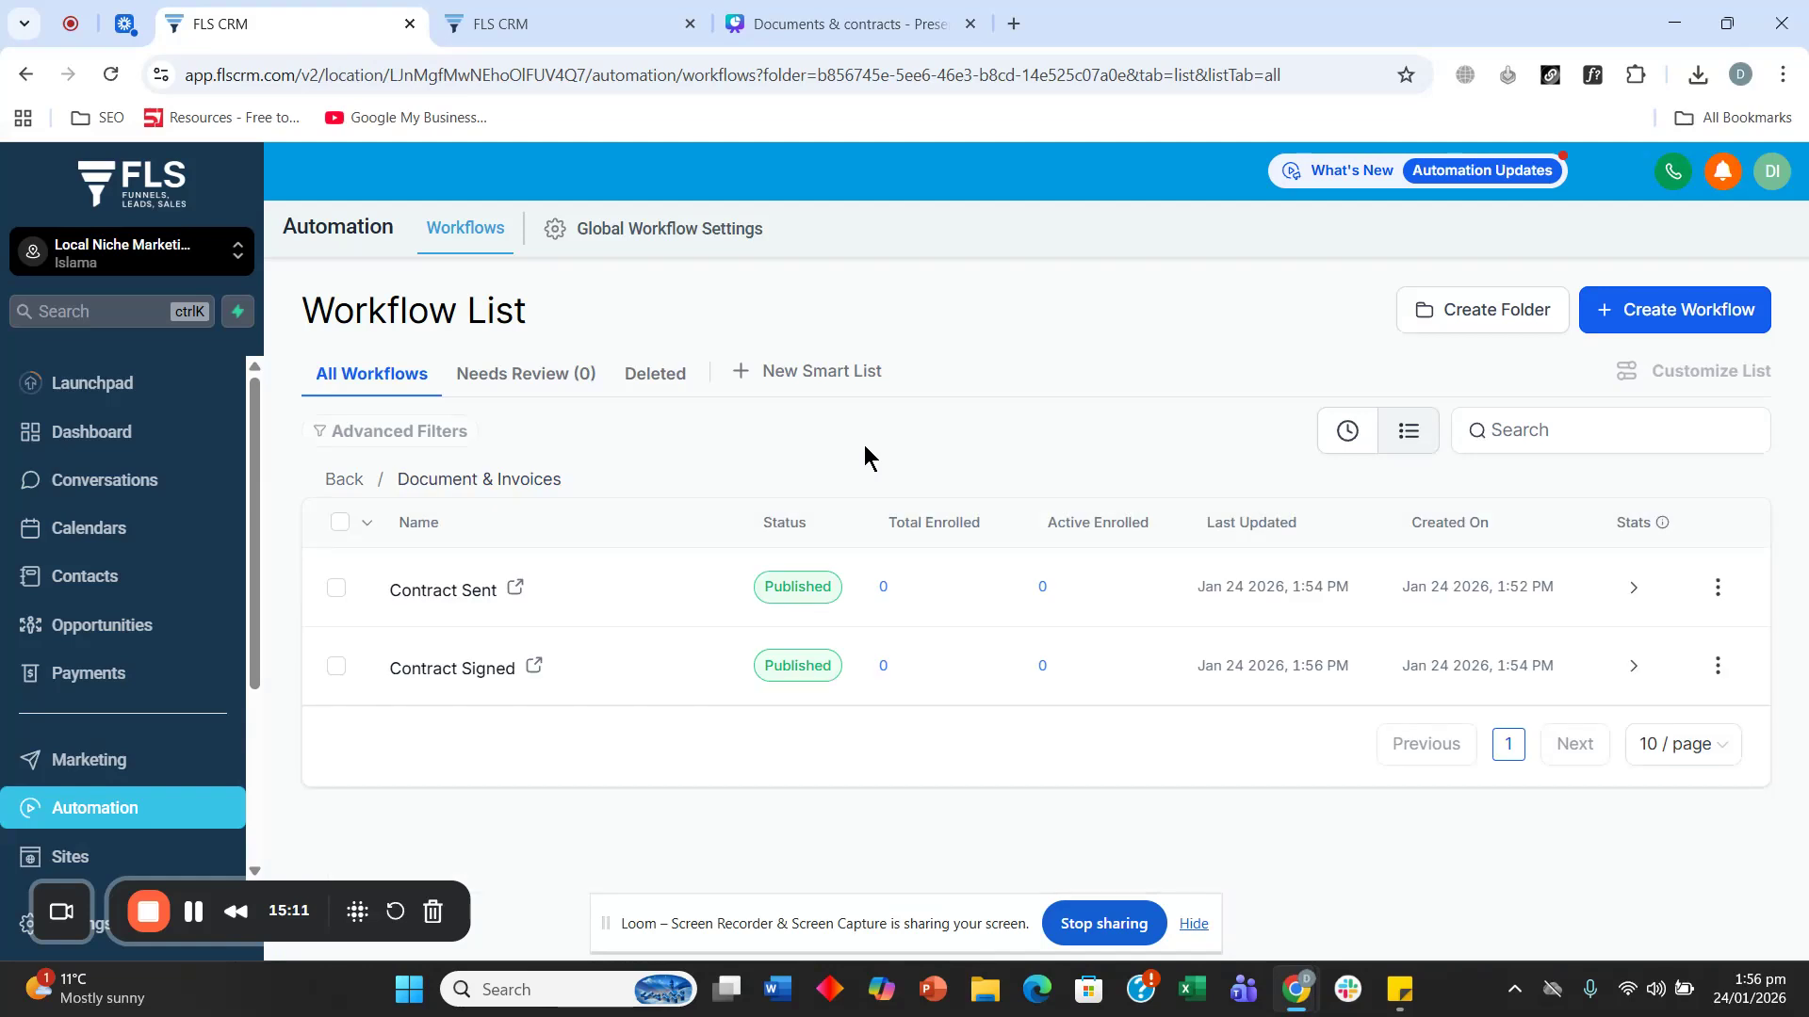
click(1629, 306)
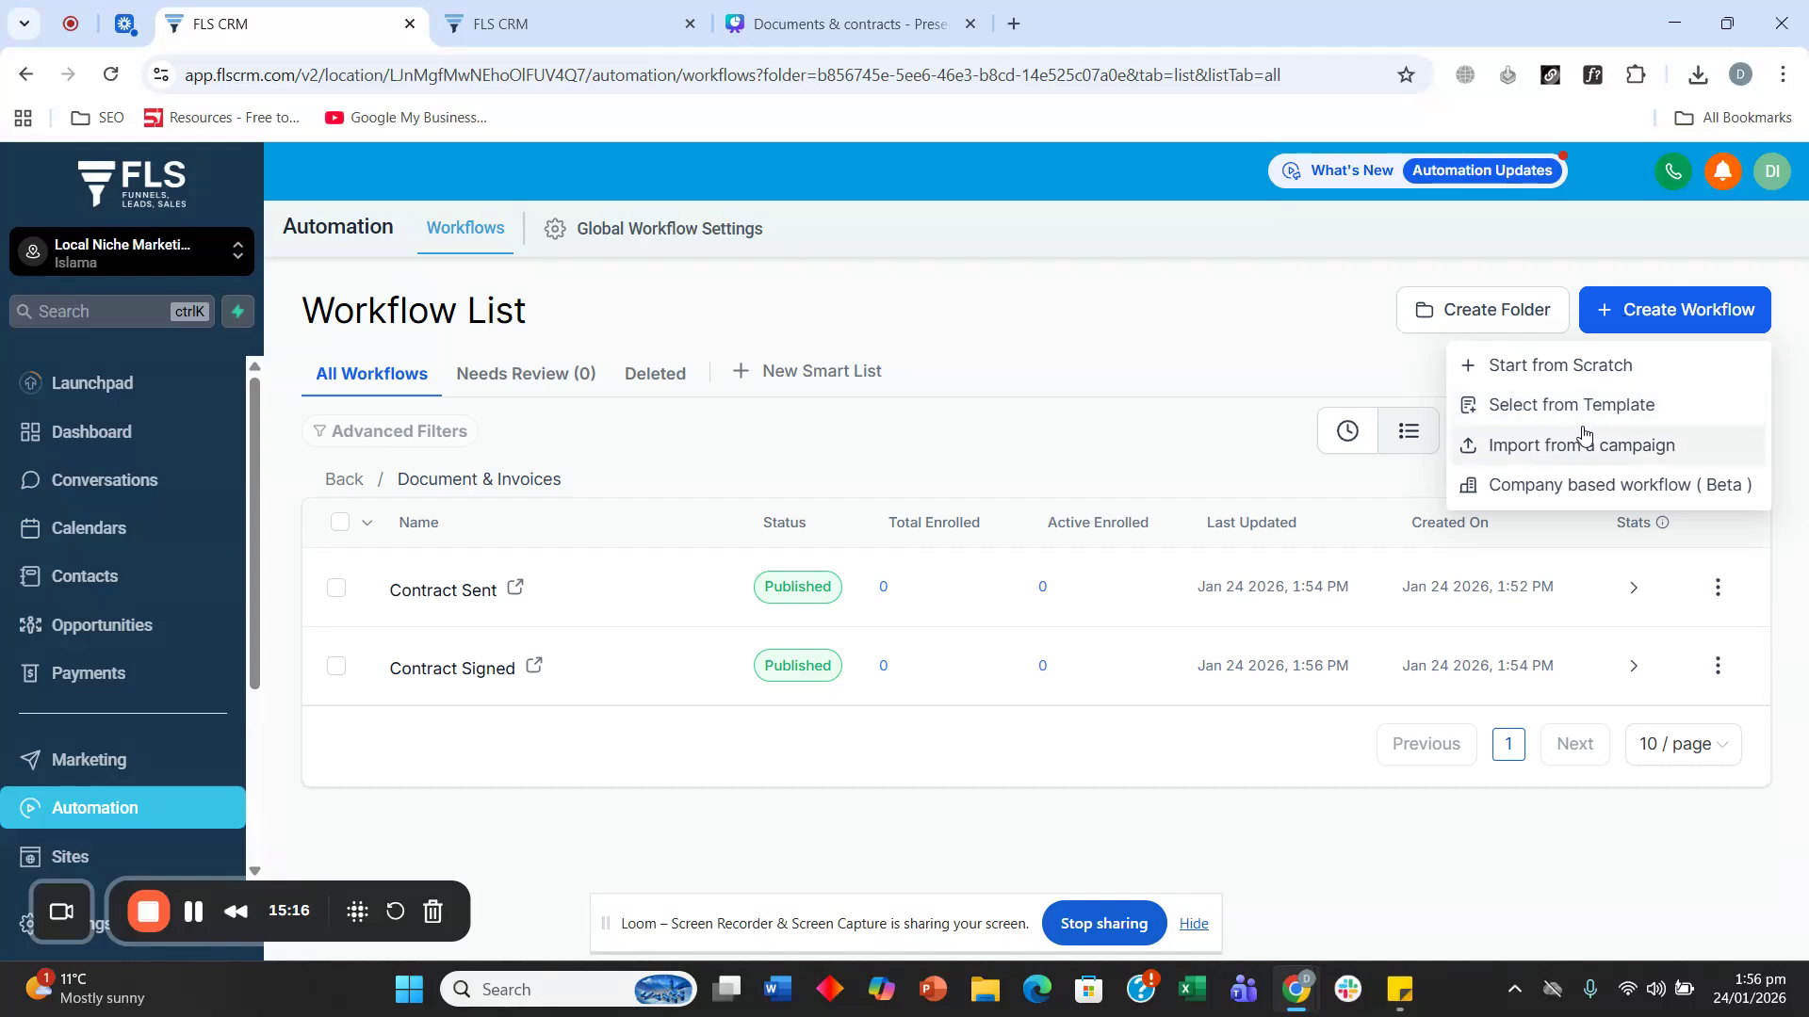
click(1565, 367)
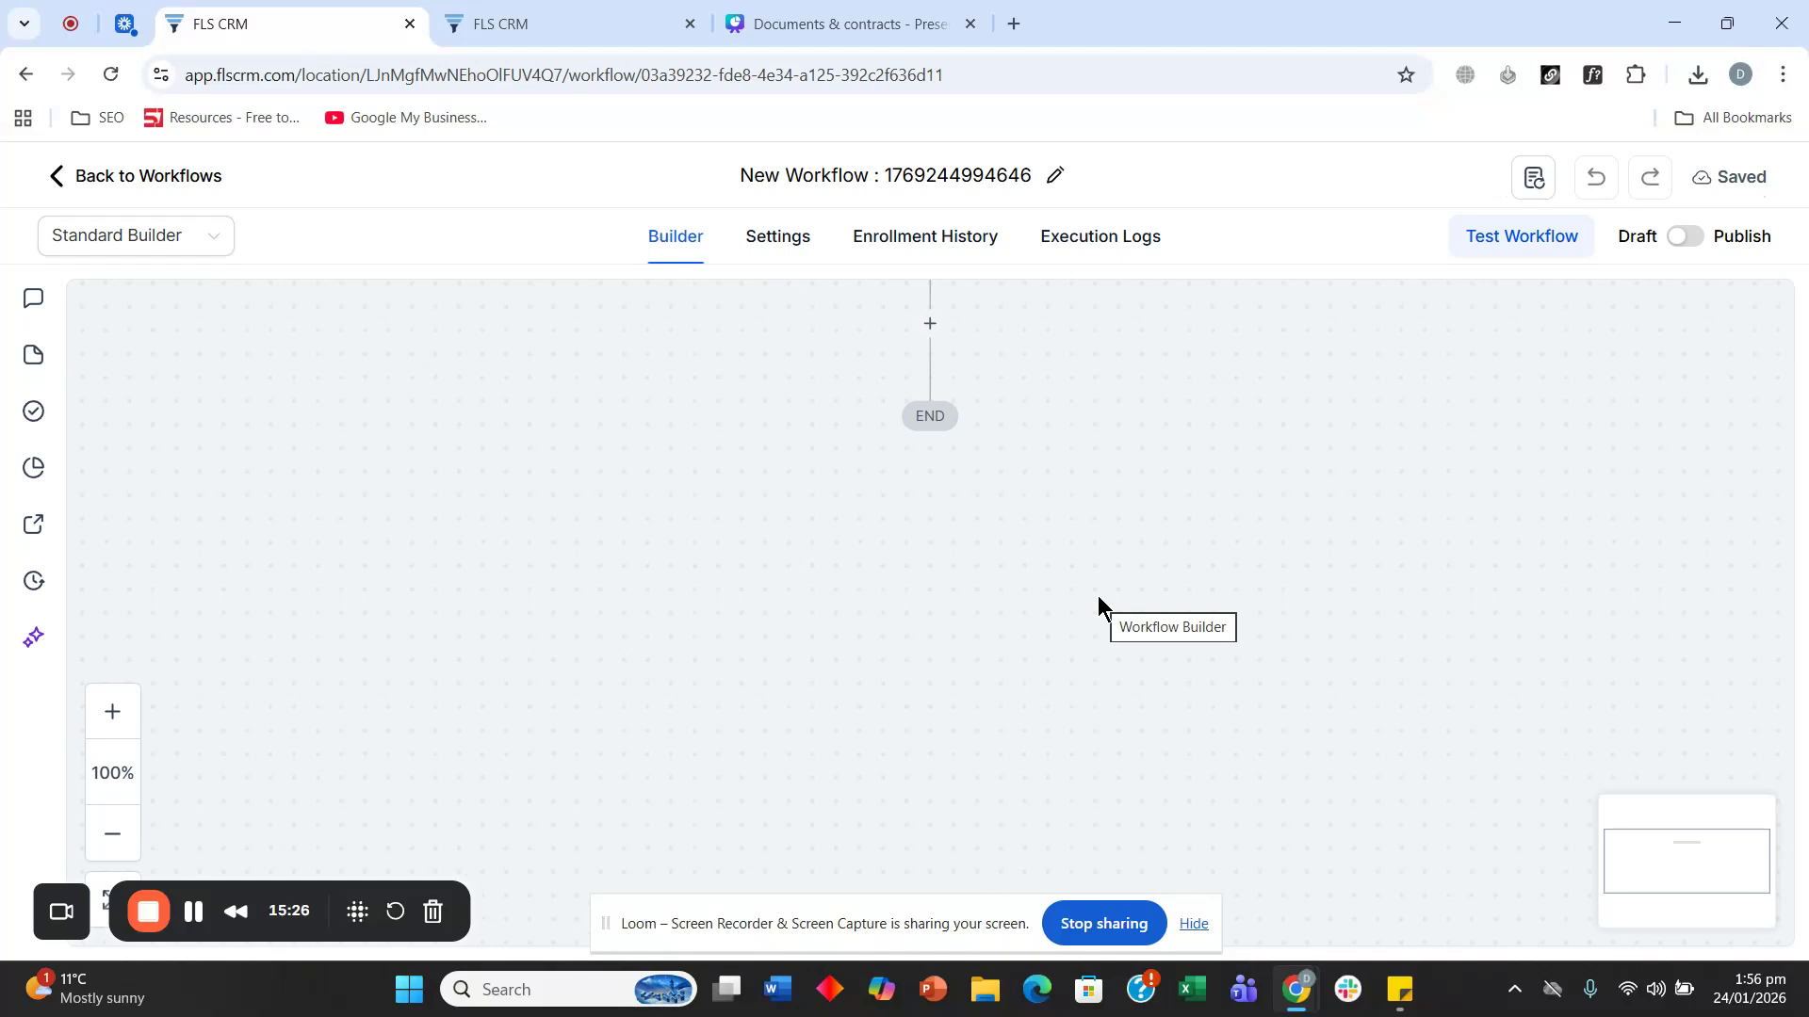
scroll(993, 638, up, 3)
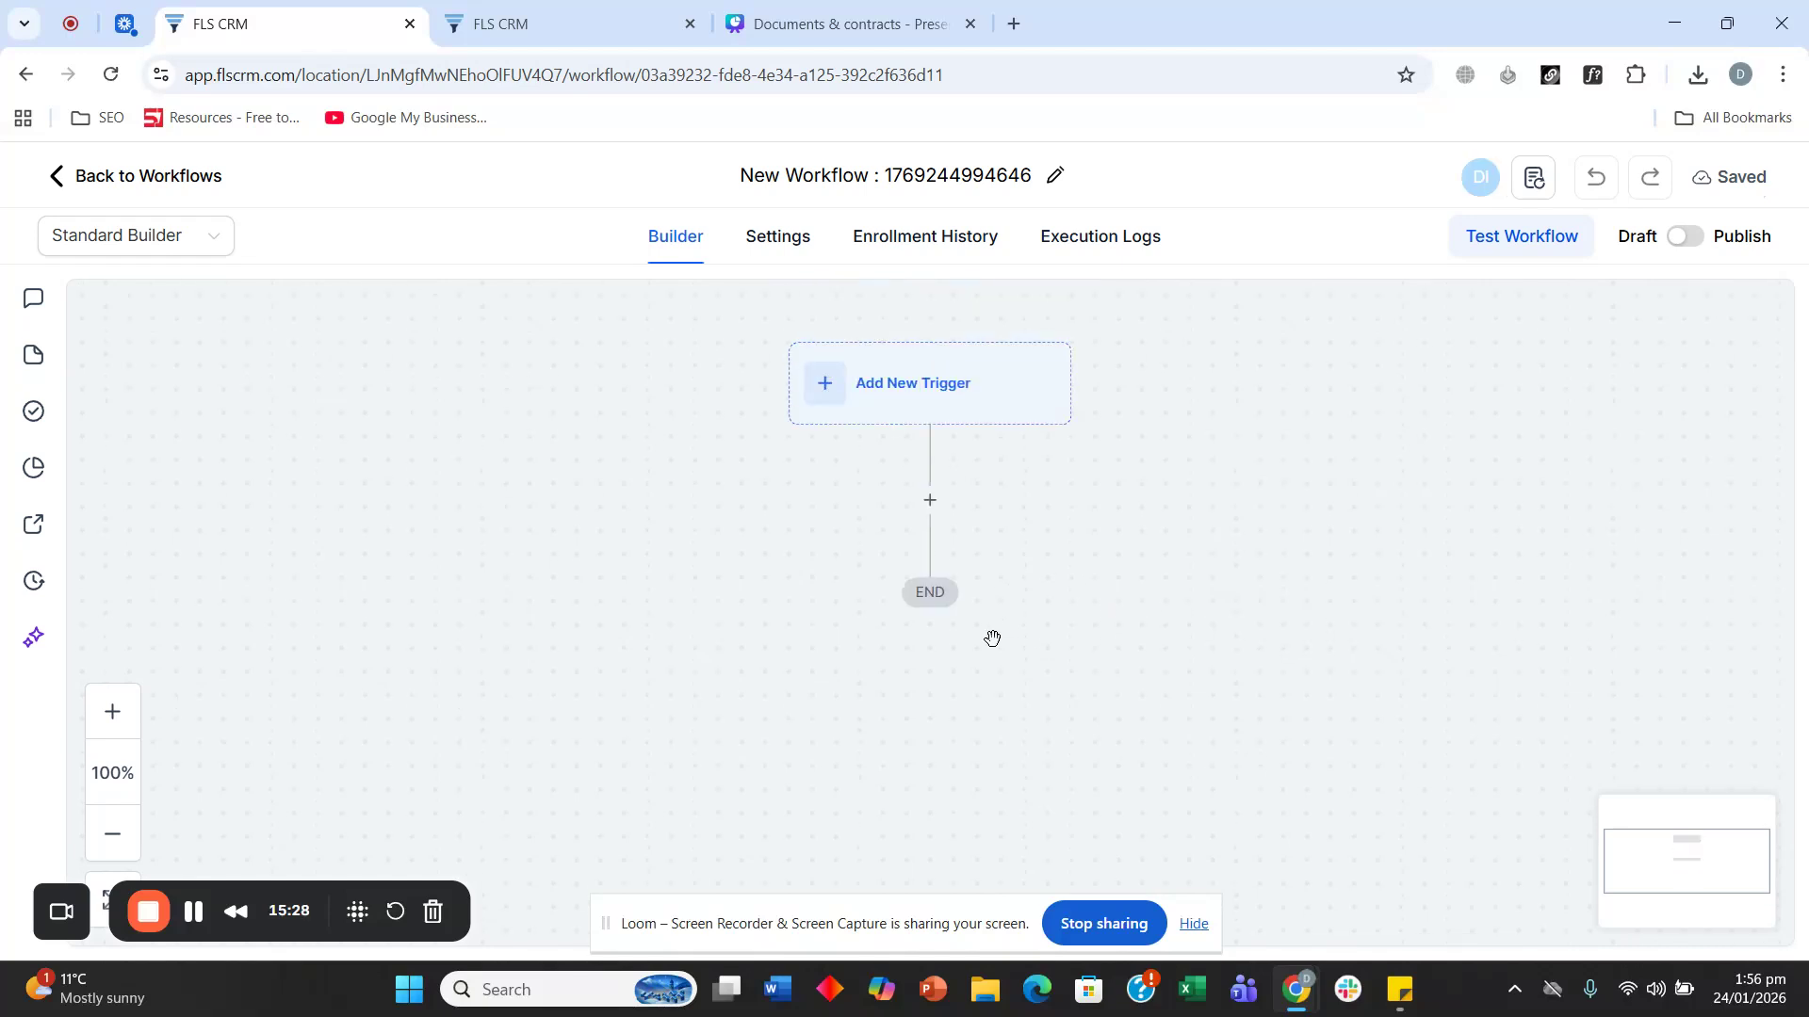
click(919, 537)
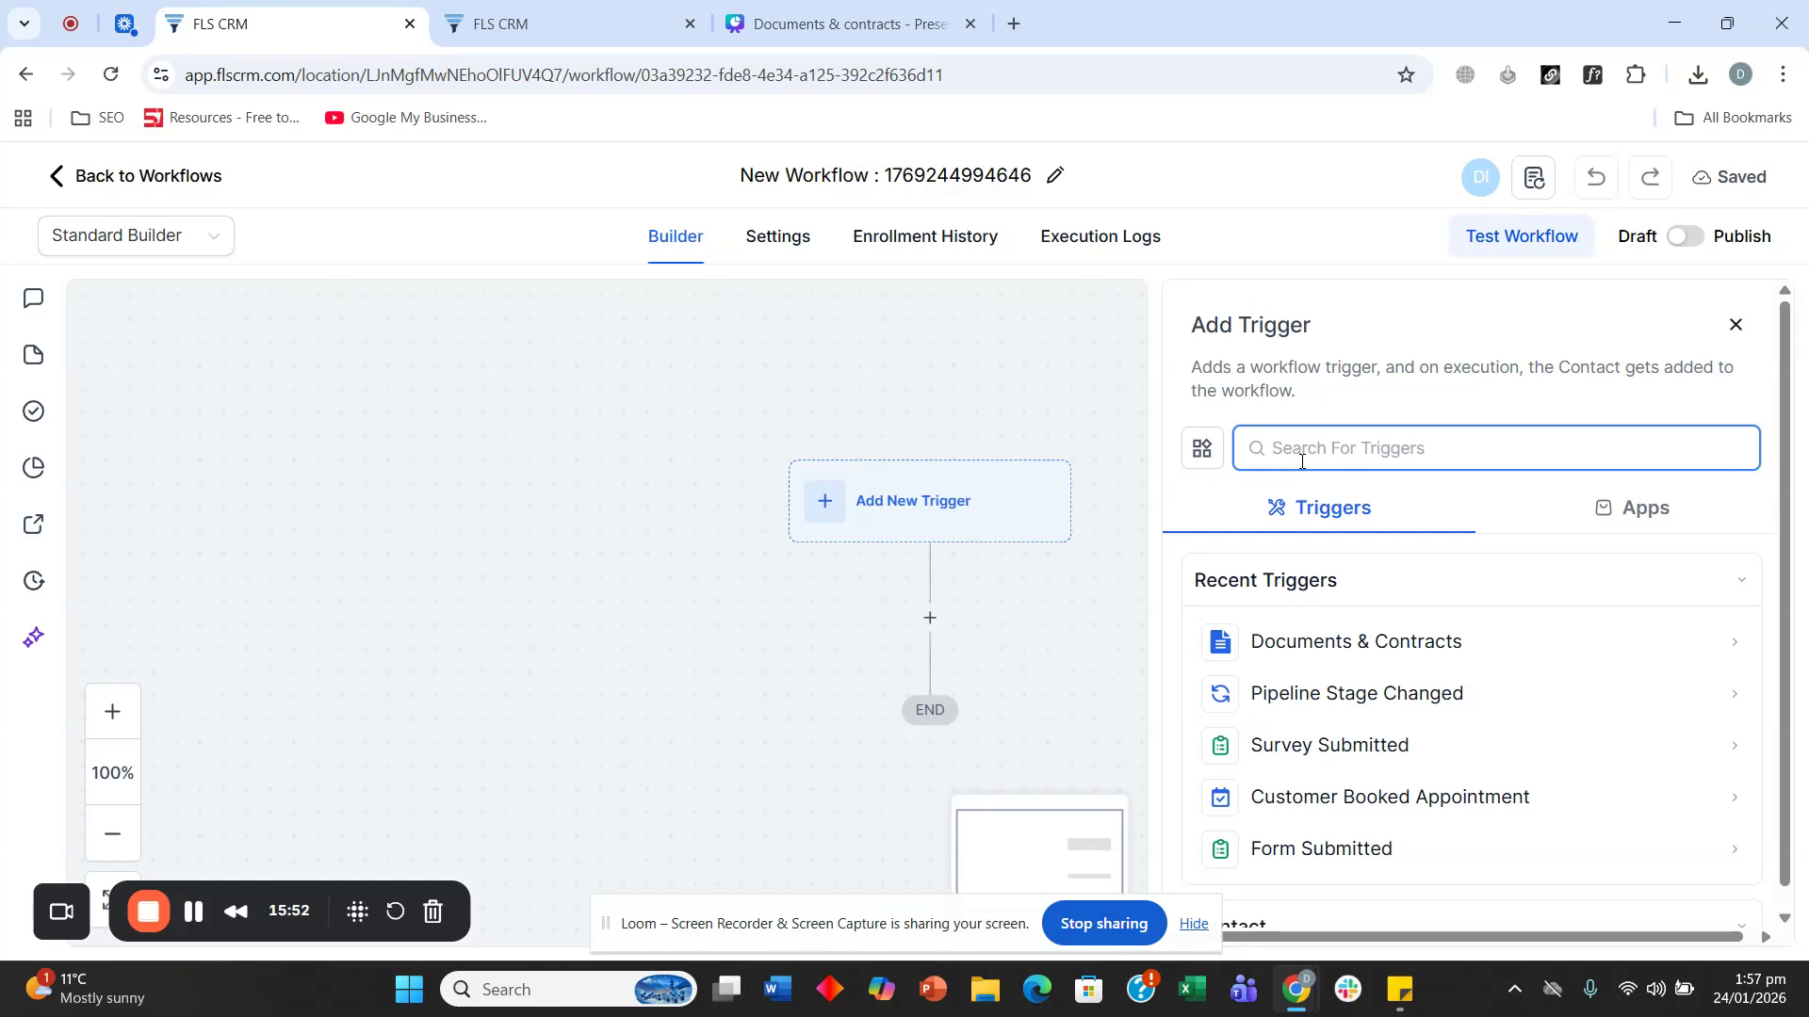
text(invo)
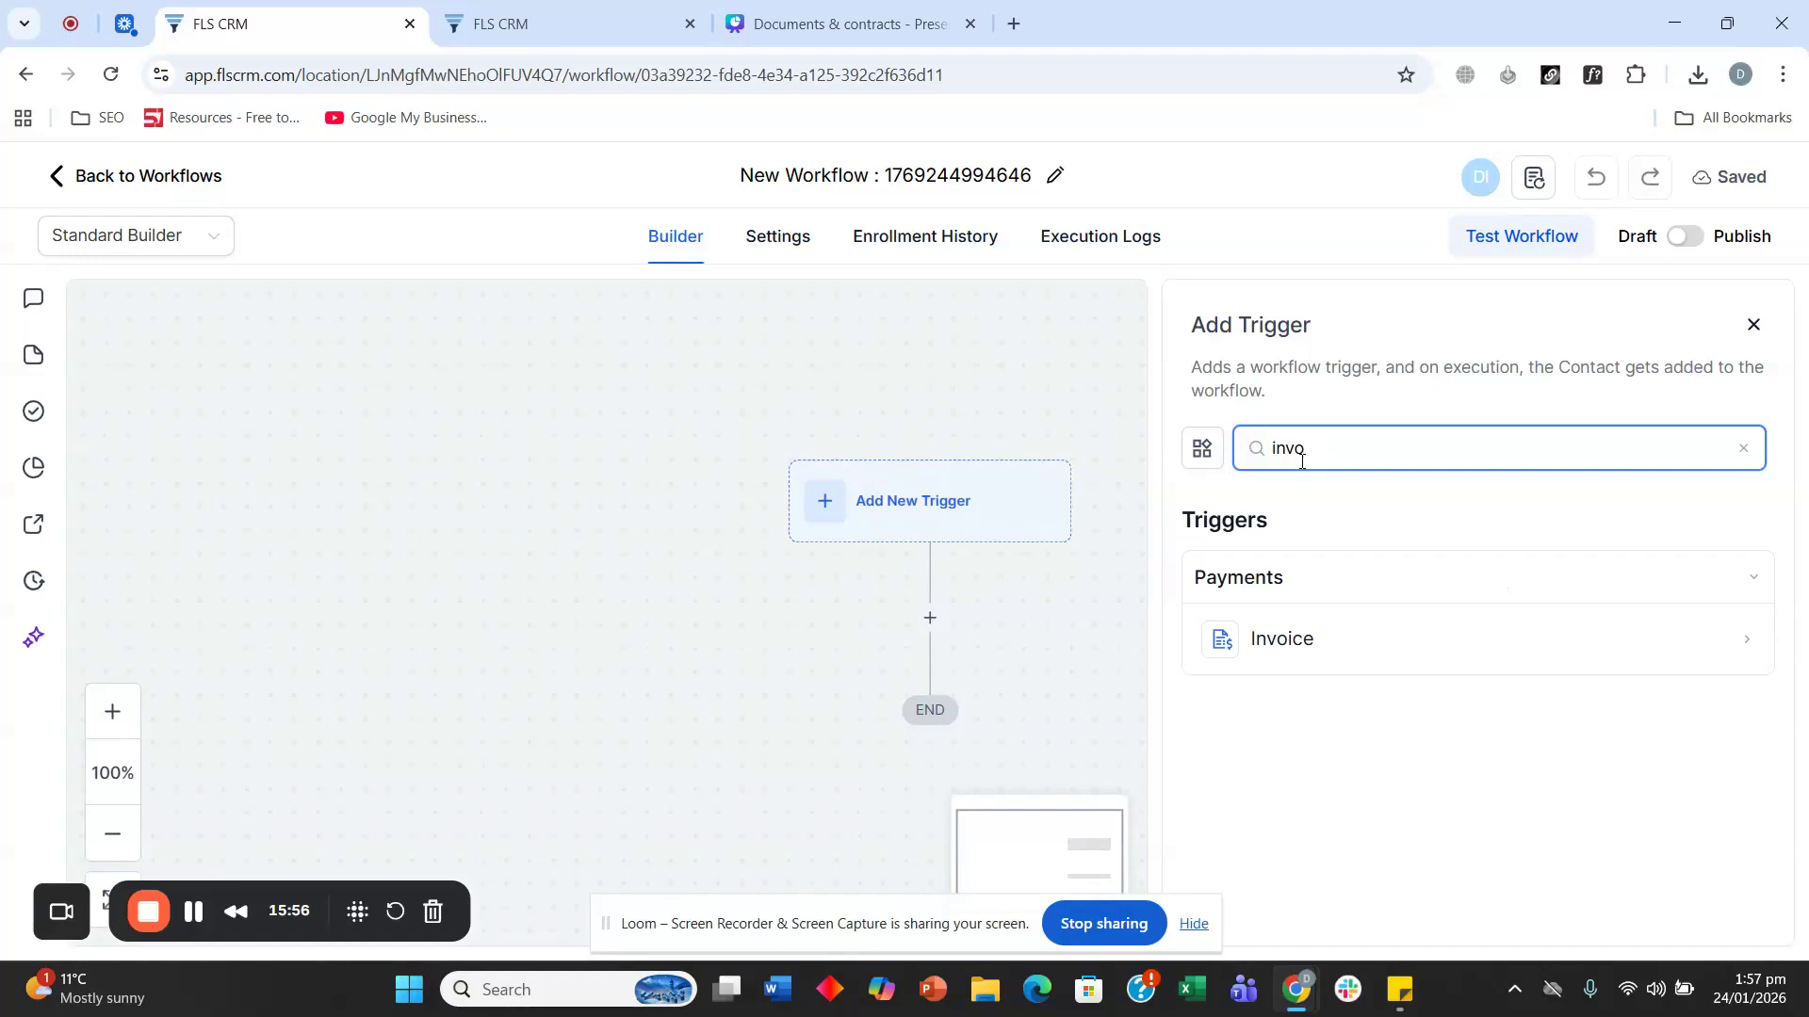
click(1297, 648)
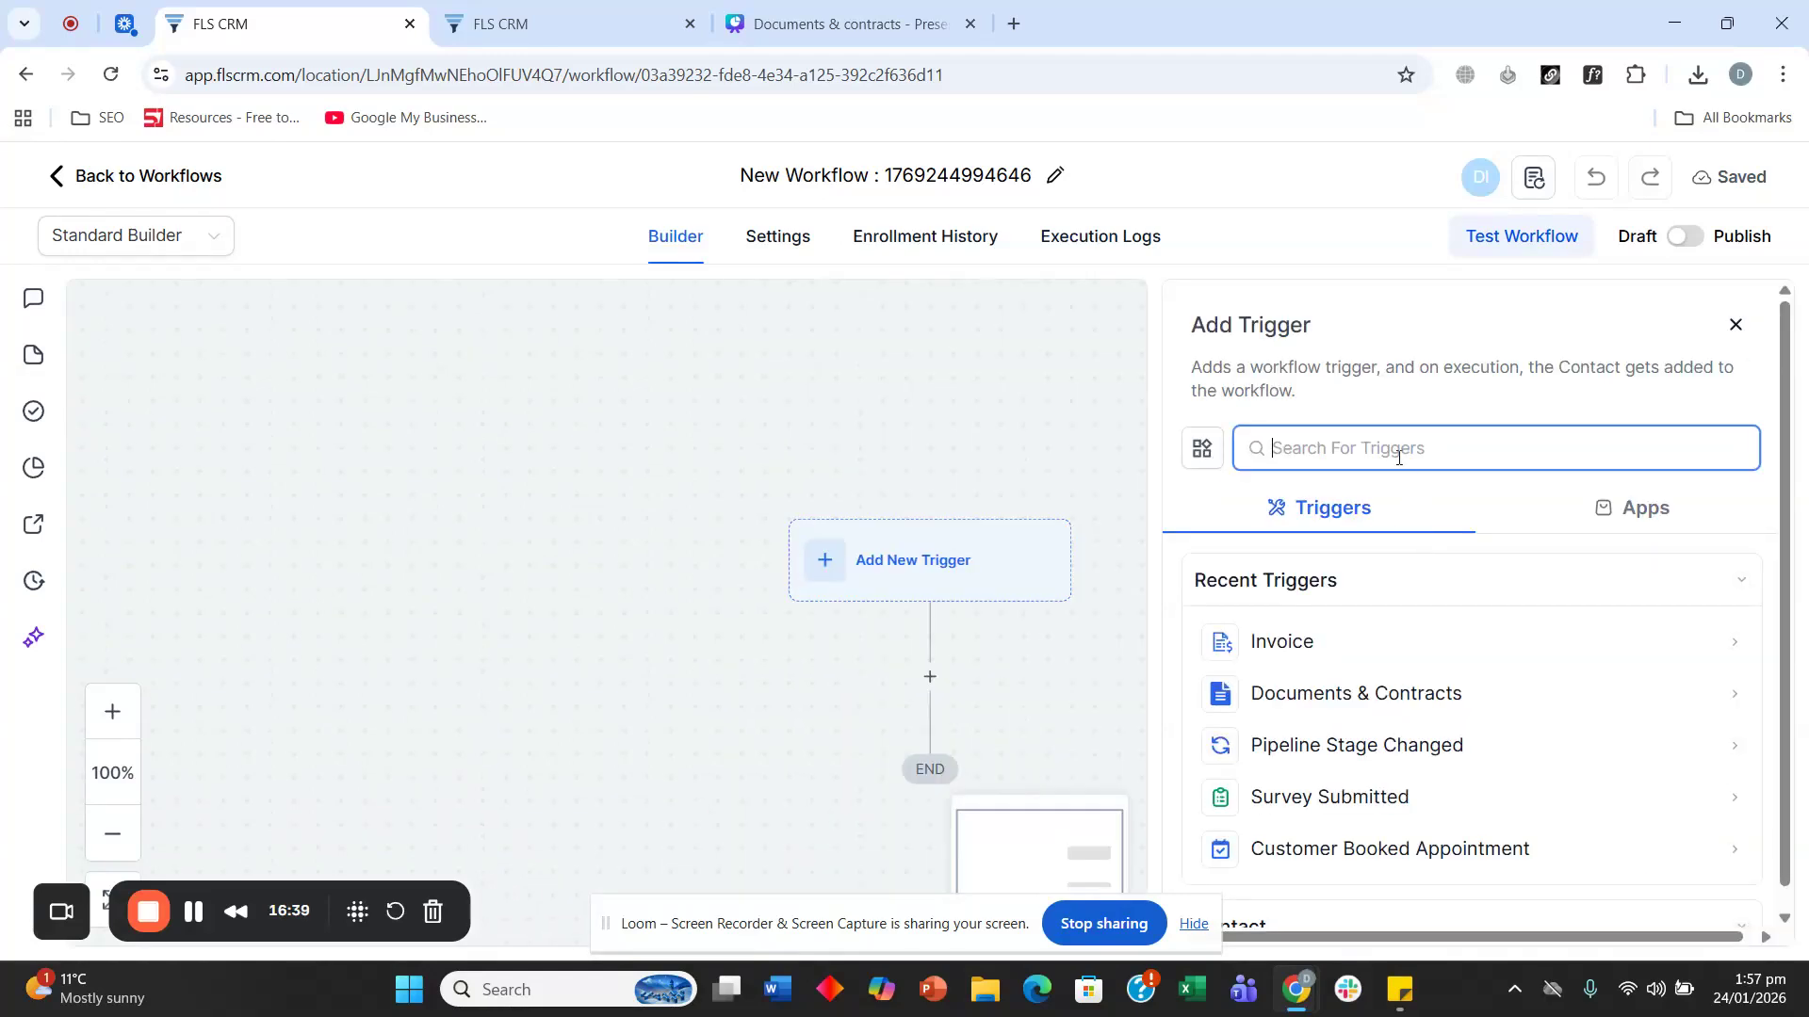
Step: Find the Payment Received trigger among the available triggers and add it to the new workflow
scroll(1384, 678, down, 15)
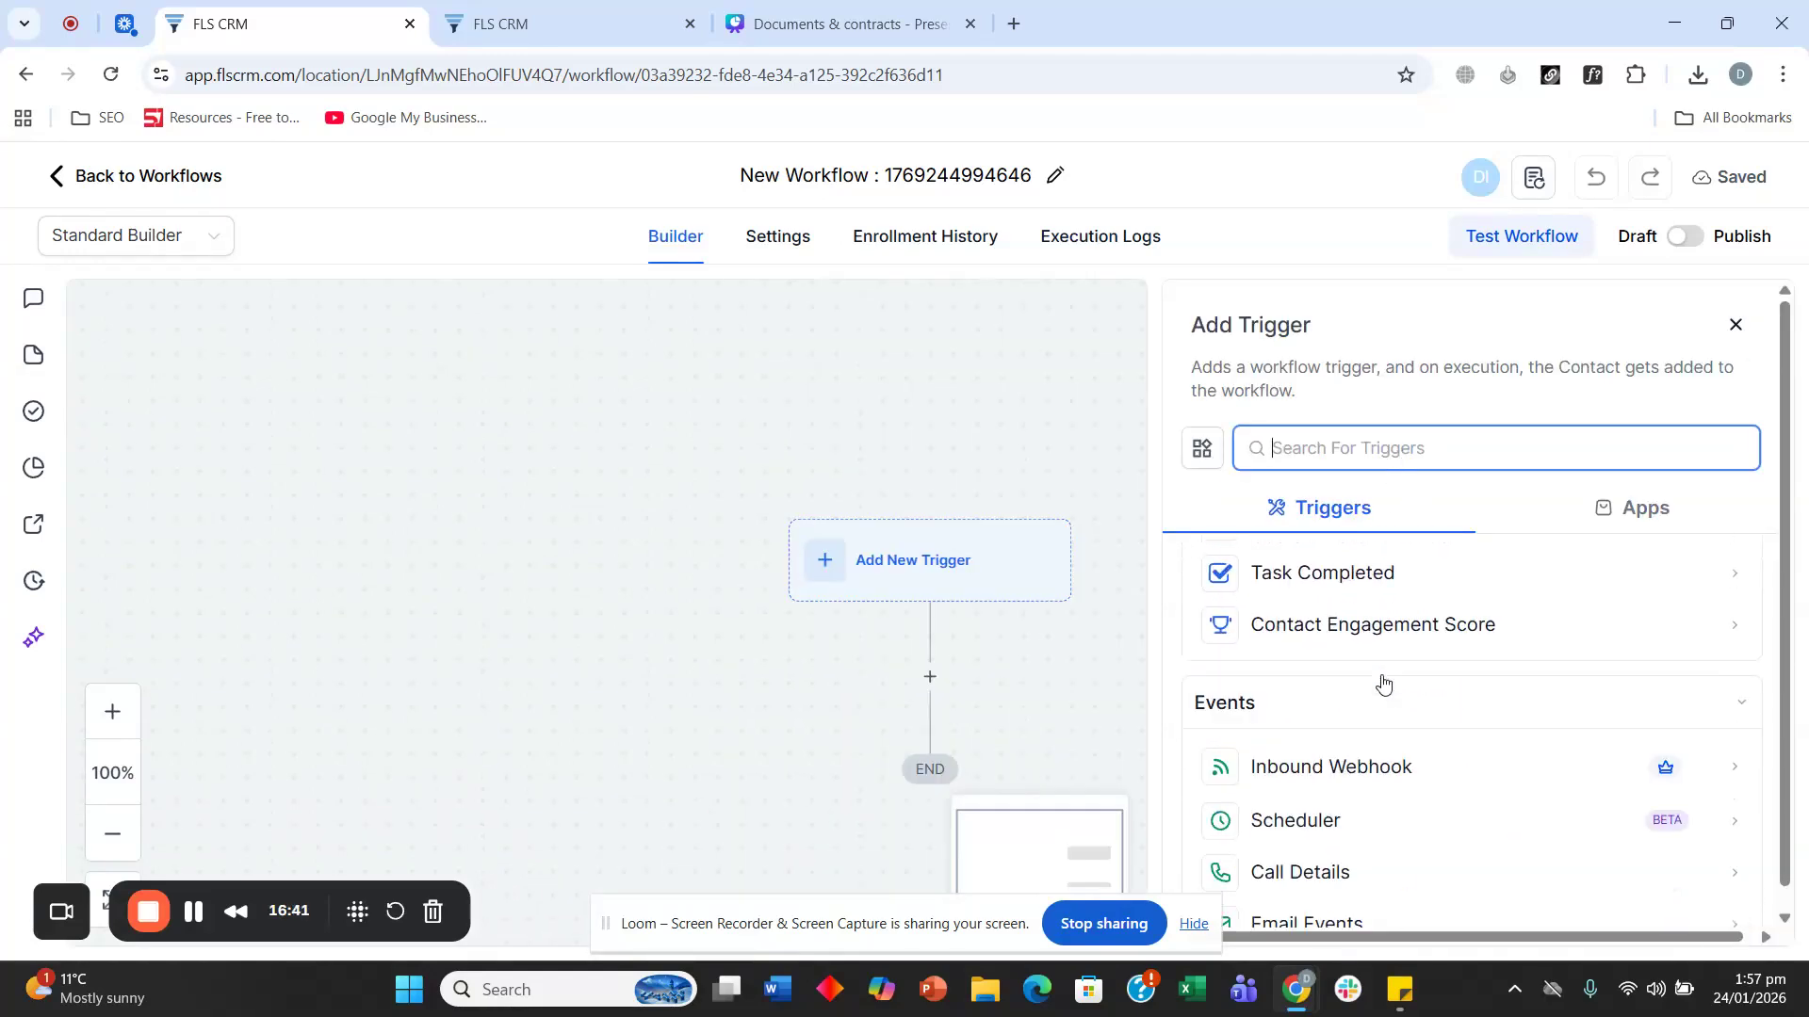
scroll(1385, 669, up, 10)
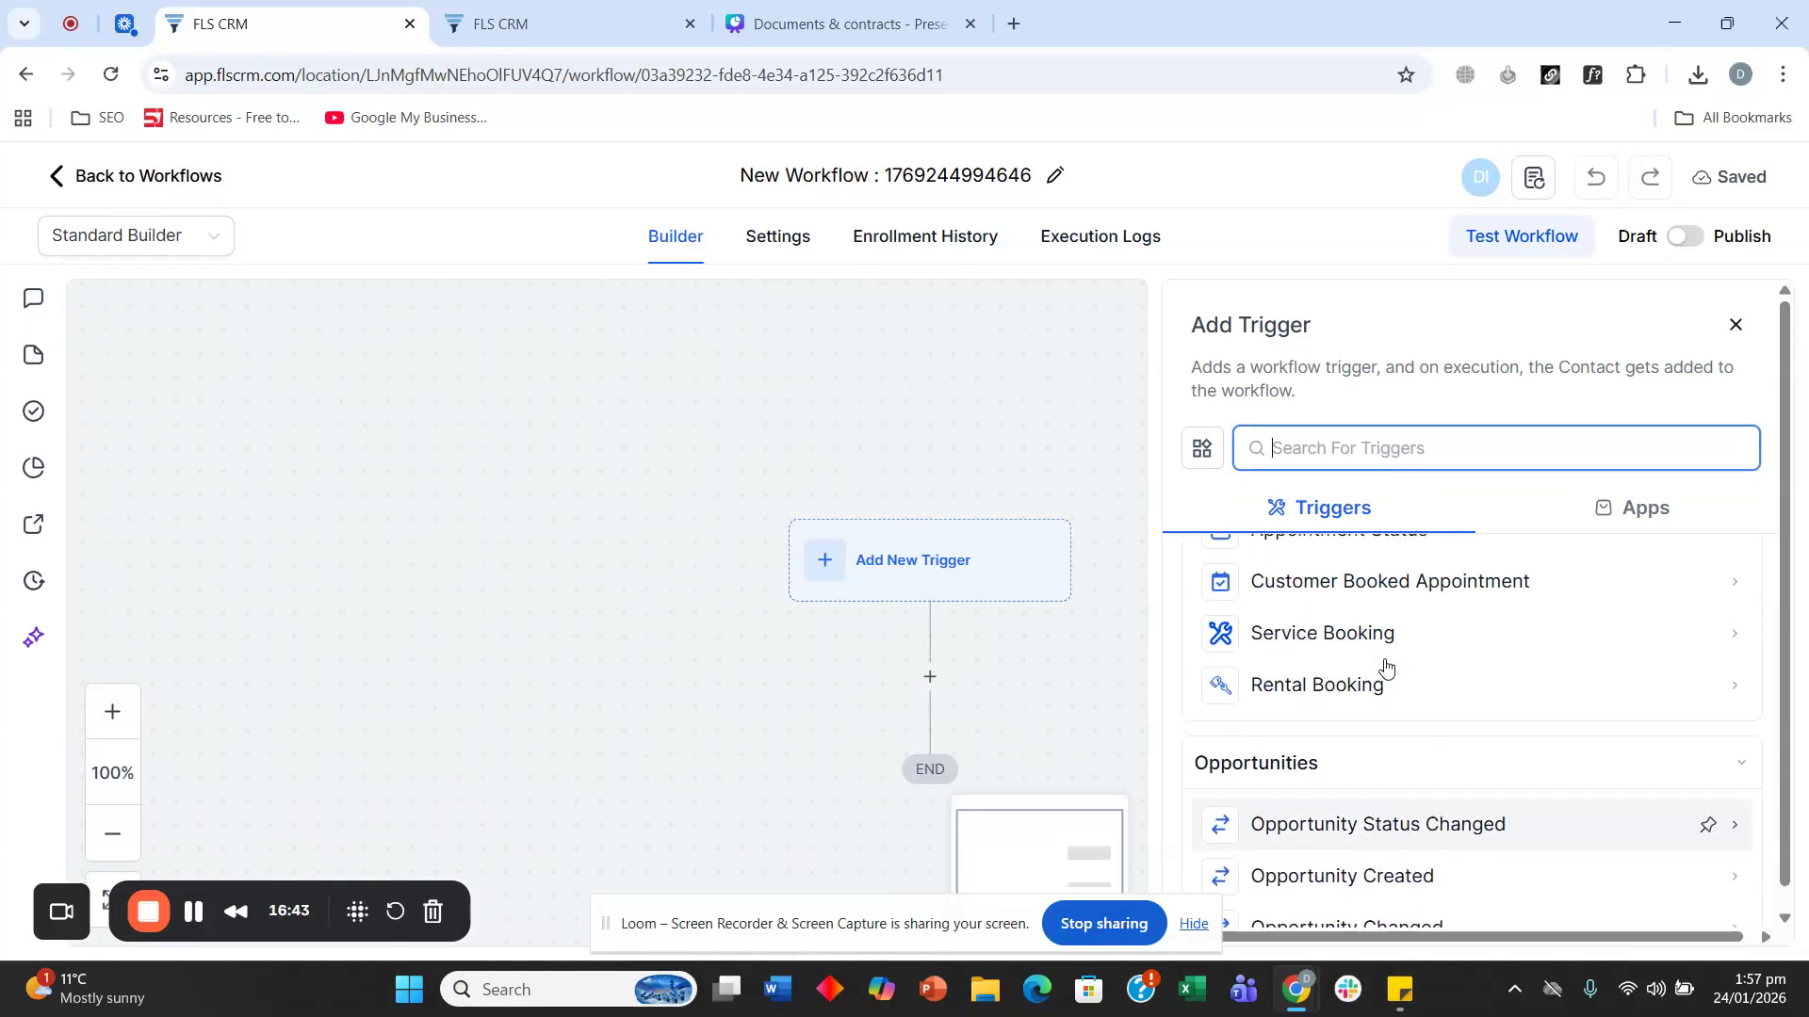
scroll(1379, 679, down, 10)
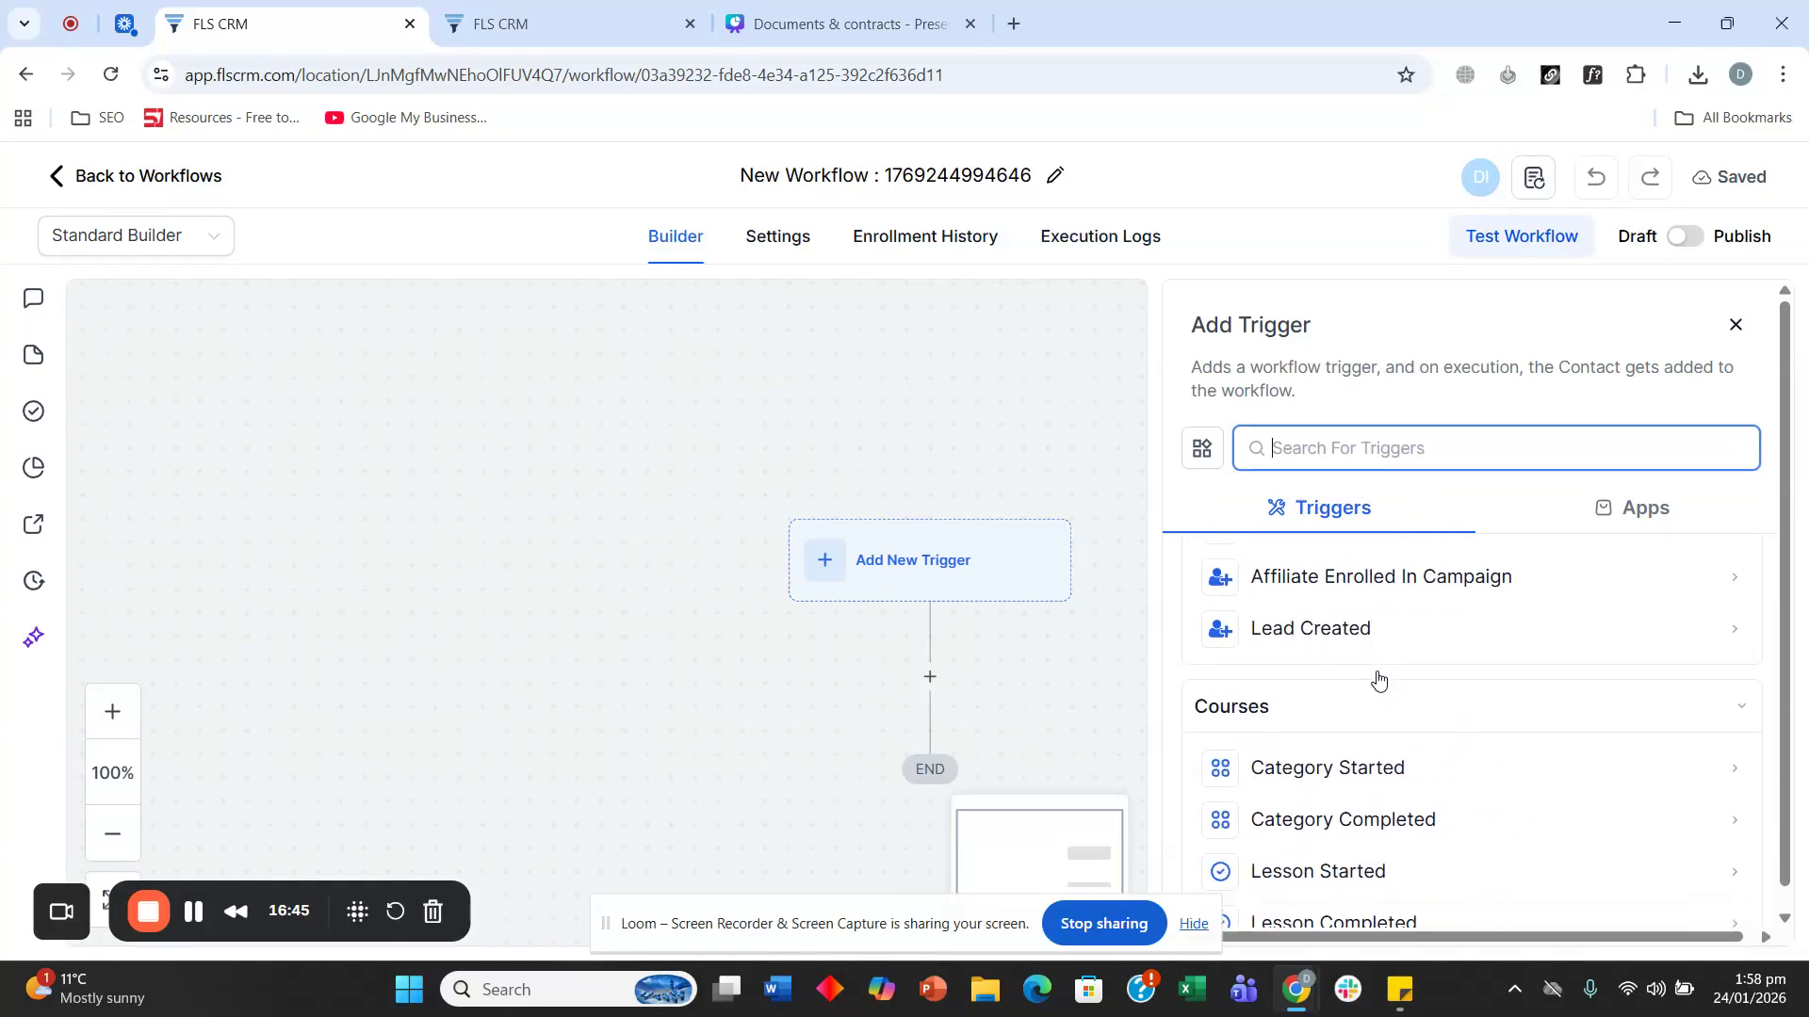
scroll(1378, 677, up, 1)
scroll(1379, 677, down, 1)
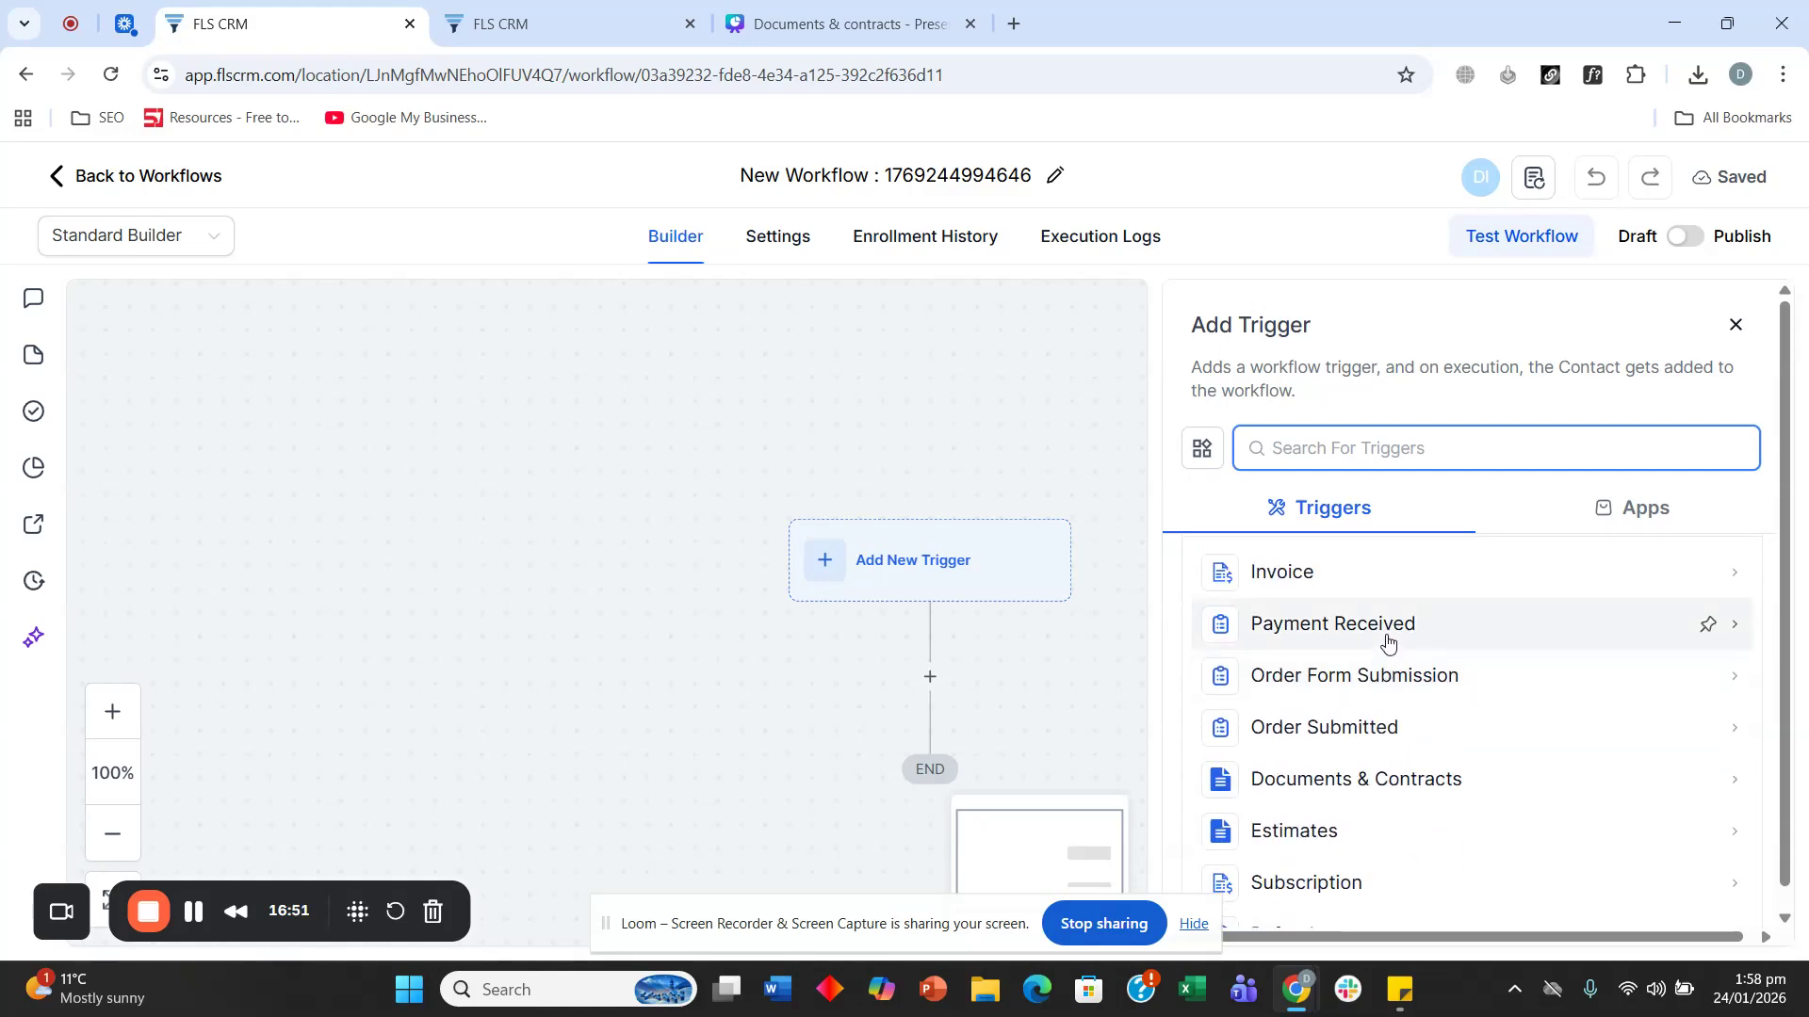
click(1386, 642)
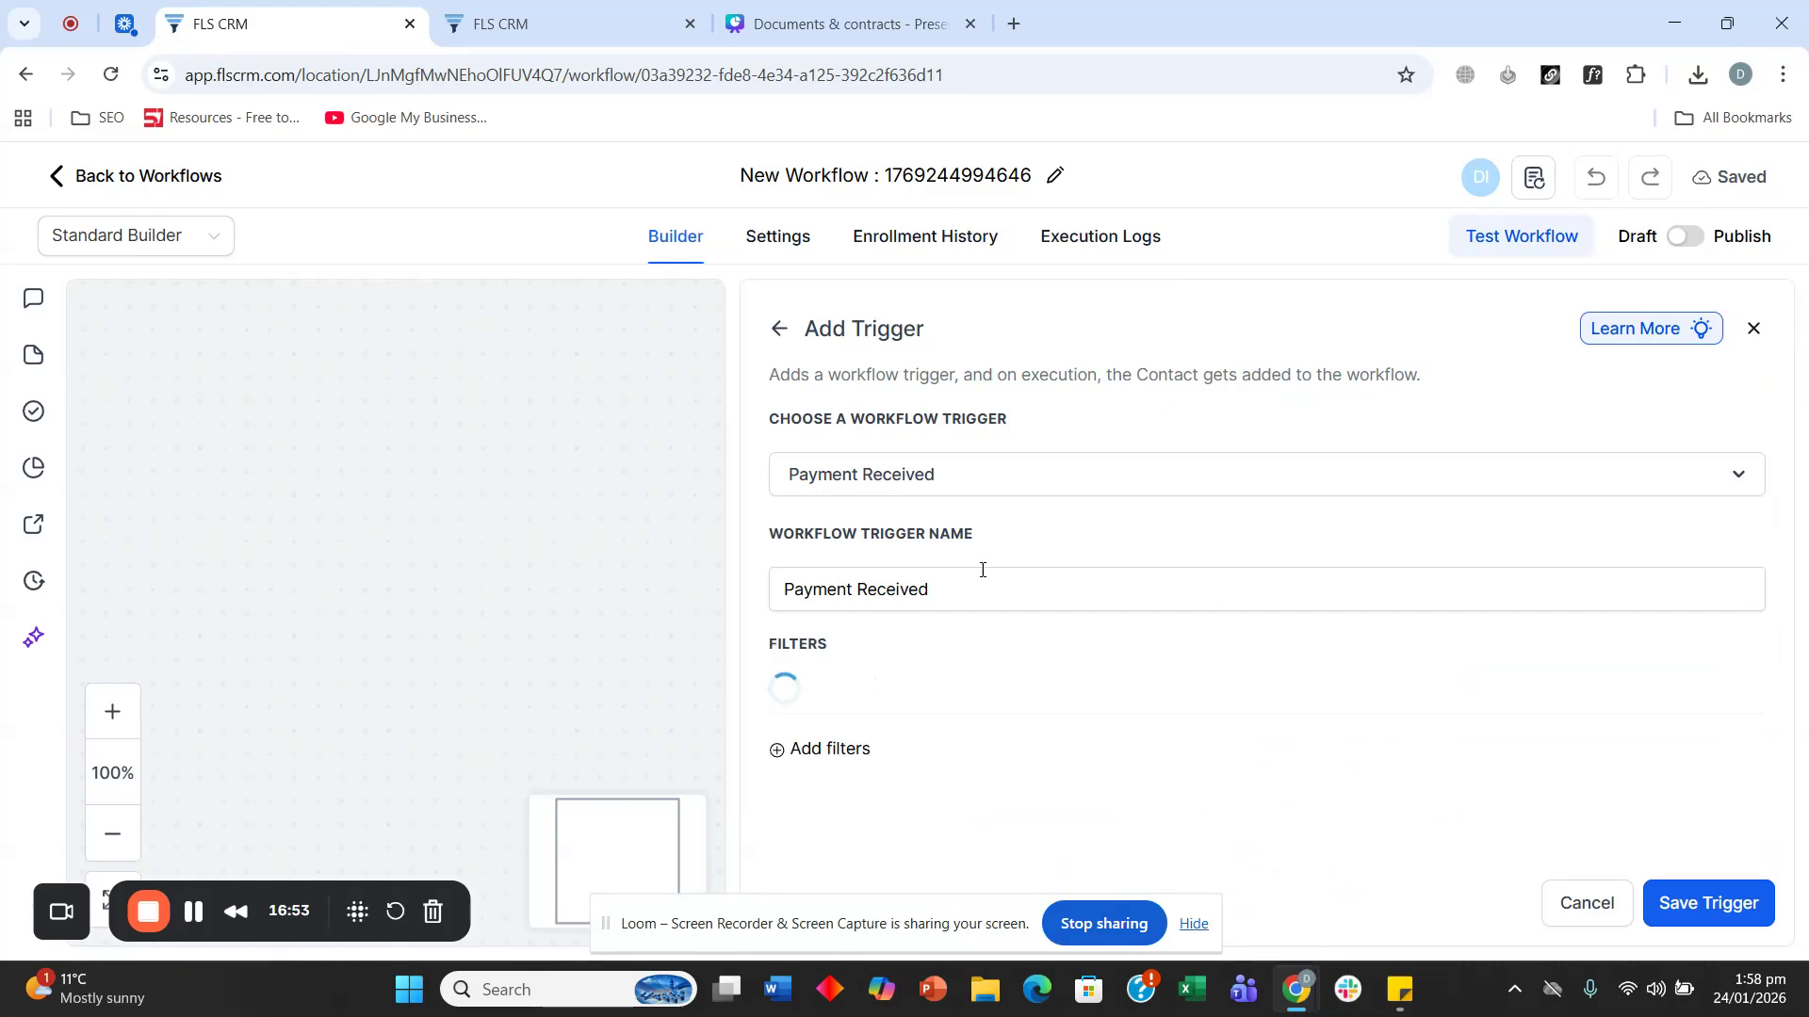
Step: Filter the Payment Received trigger so that Global Product Is Front end
click(1015, 704)
scroll(1014, 716, down, 2)
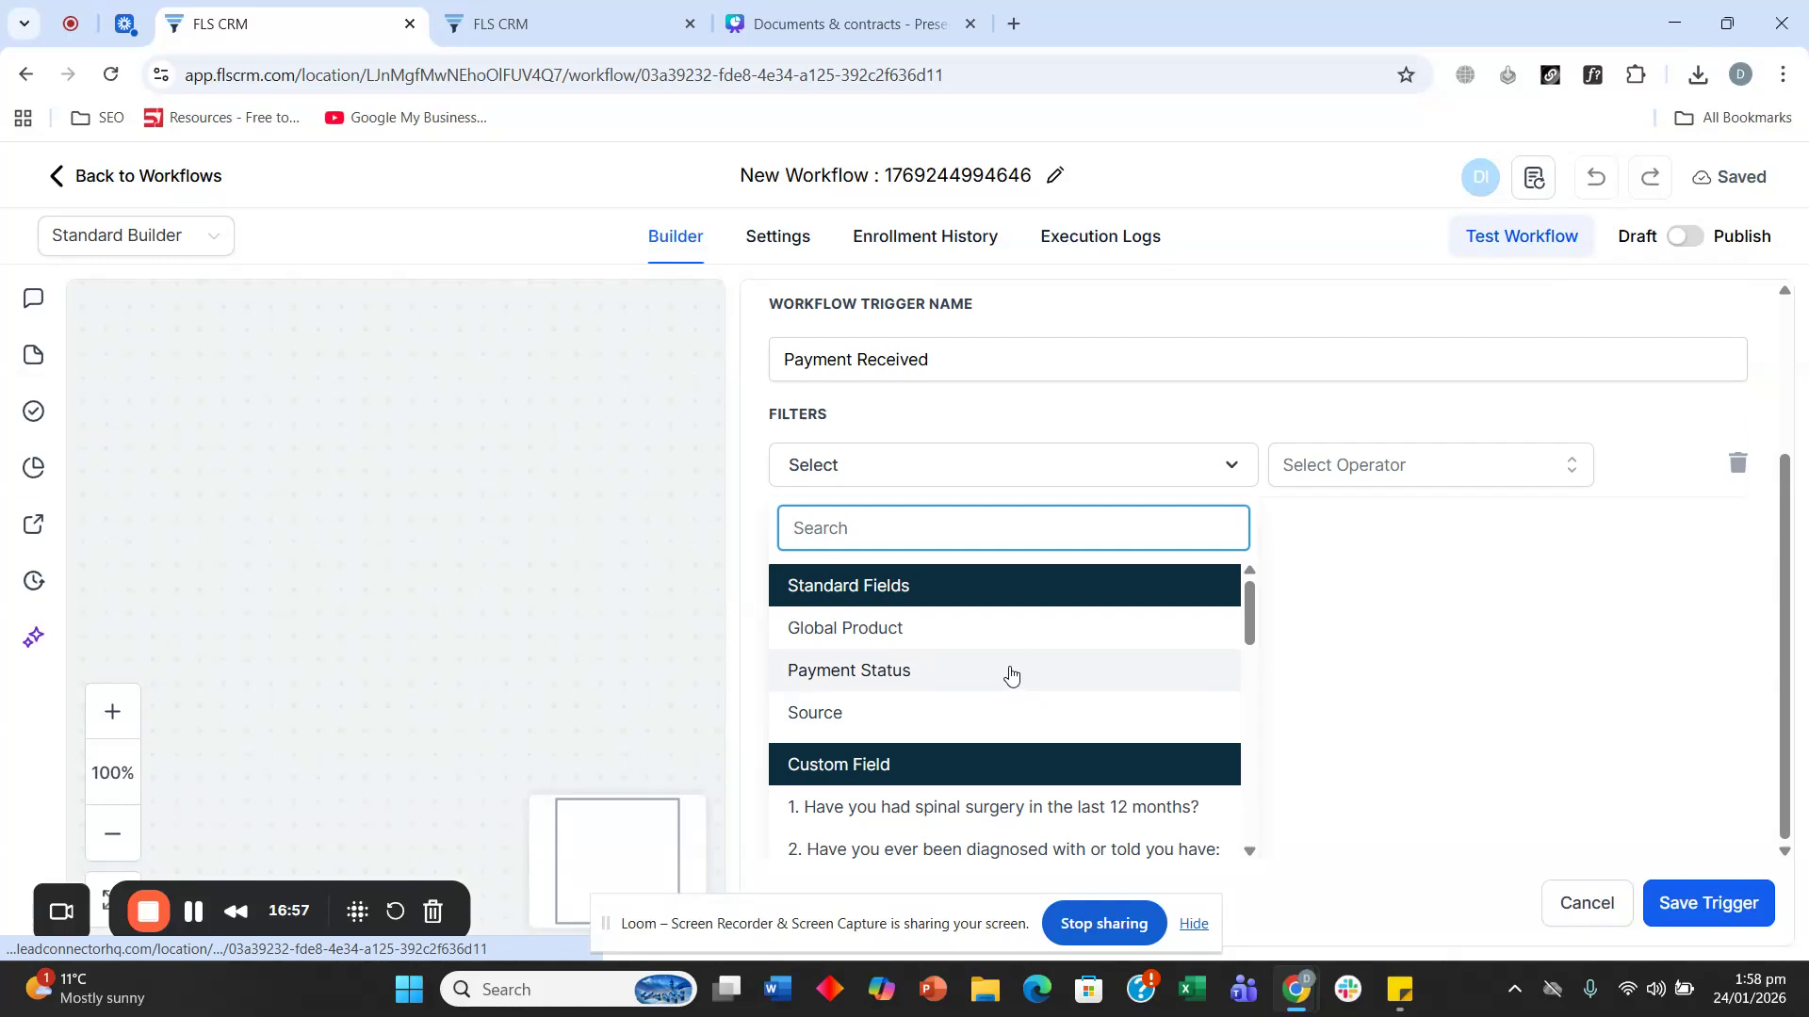
click(1009, 633)
click(1304, 691)
click(1305, 747)
click(1460, 701)
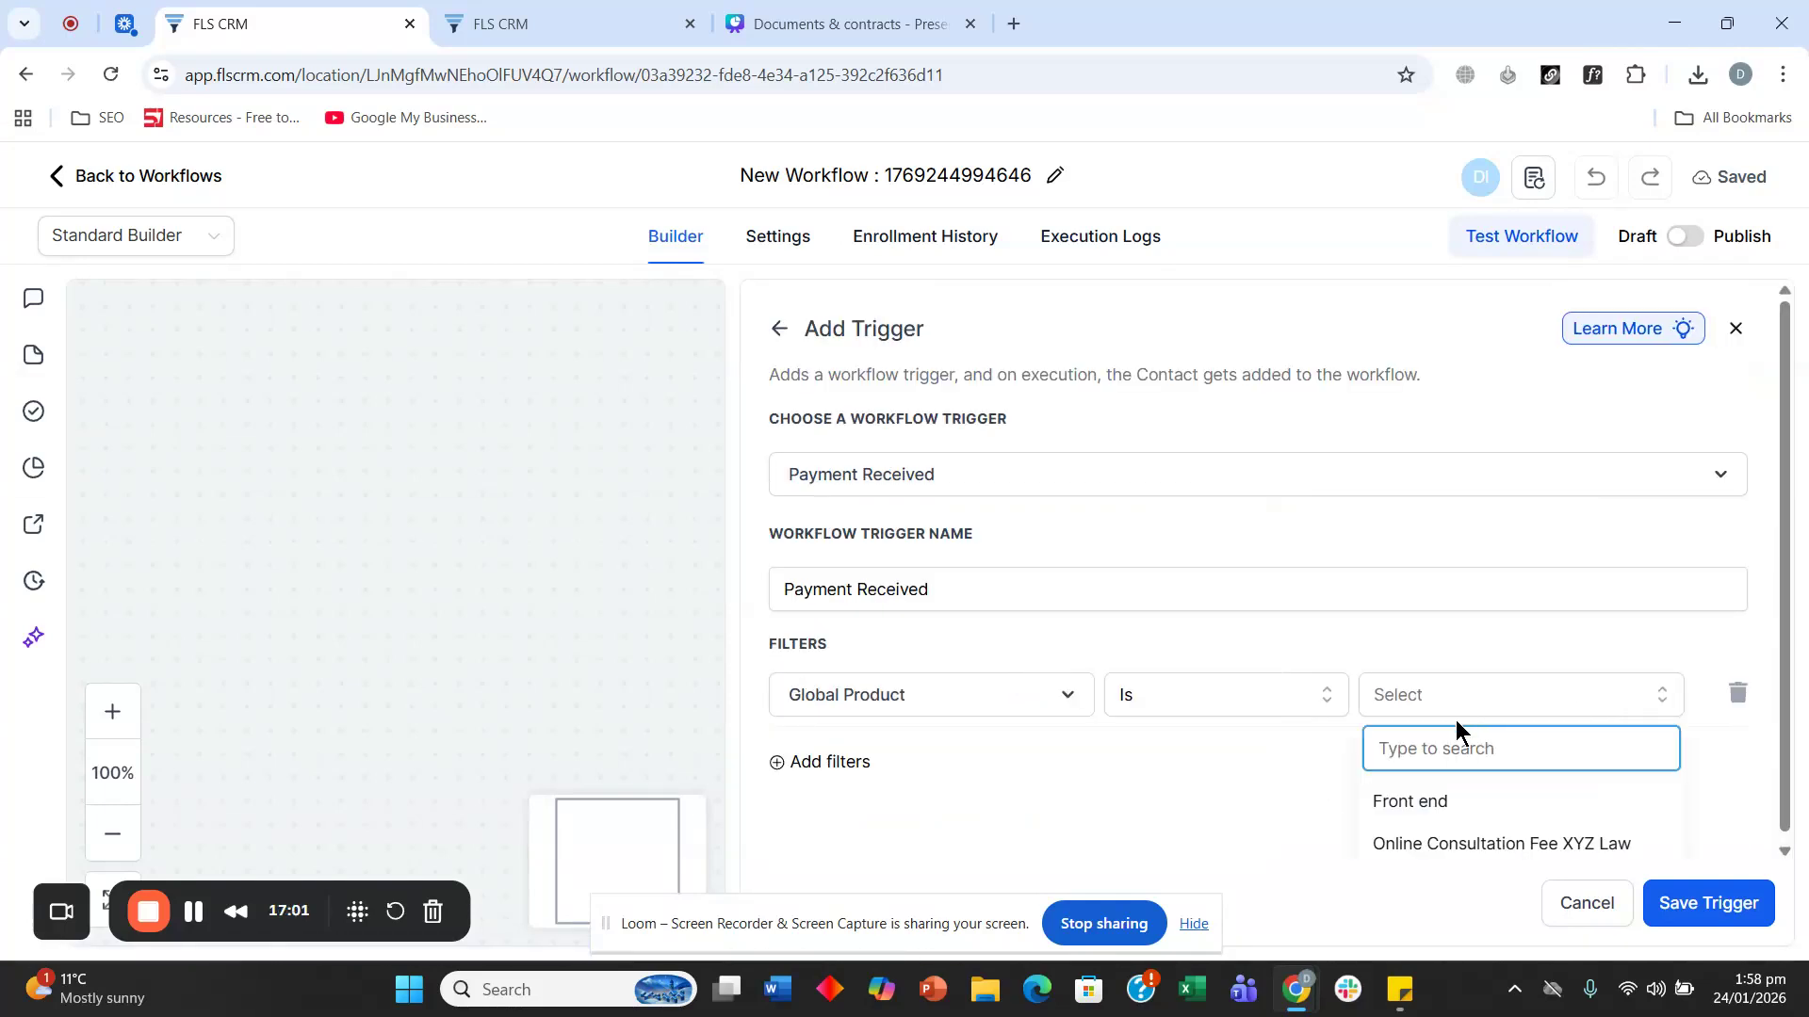
click(1417, 801)
Step: Add a second trigger filter requiring Payment Status Is Success, and save the trigger
click(874, 763)
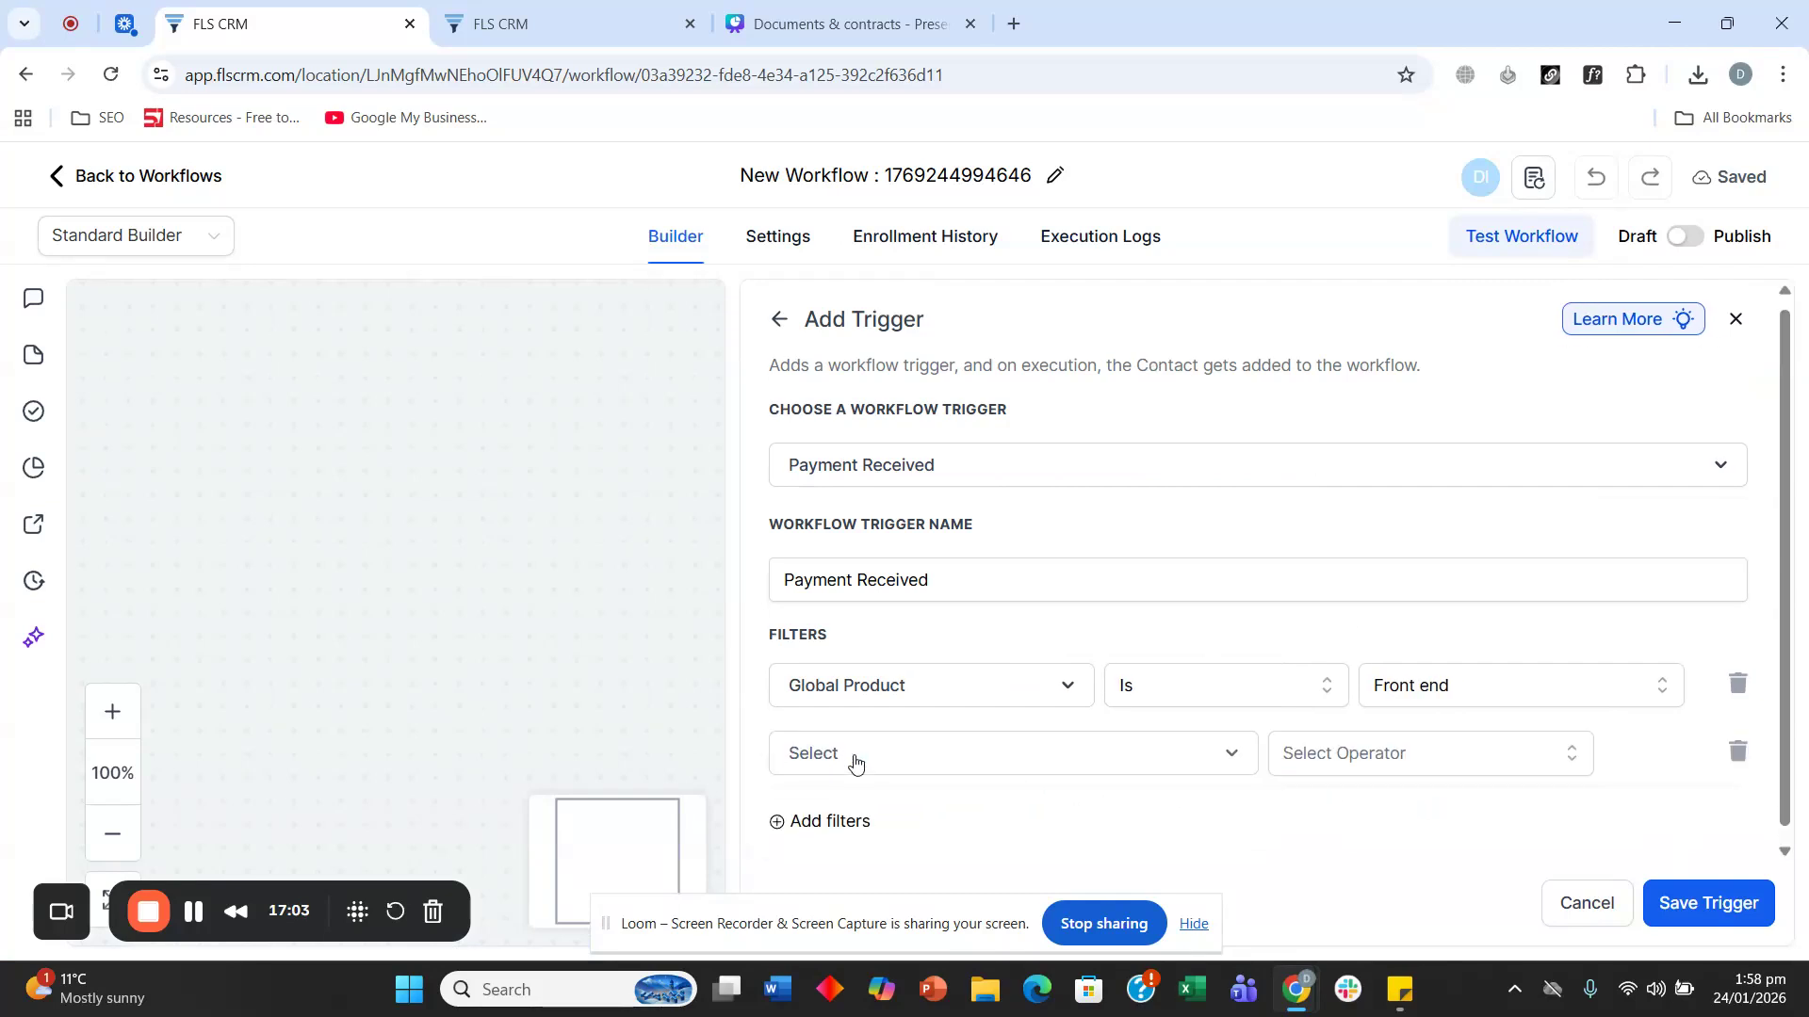
click(946, 744)
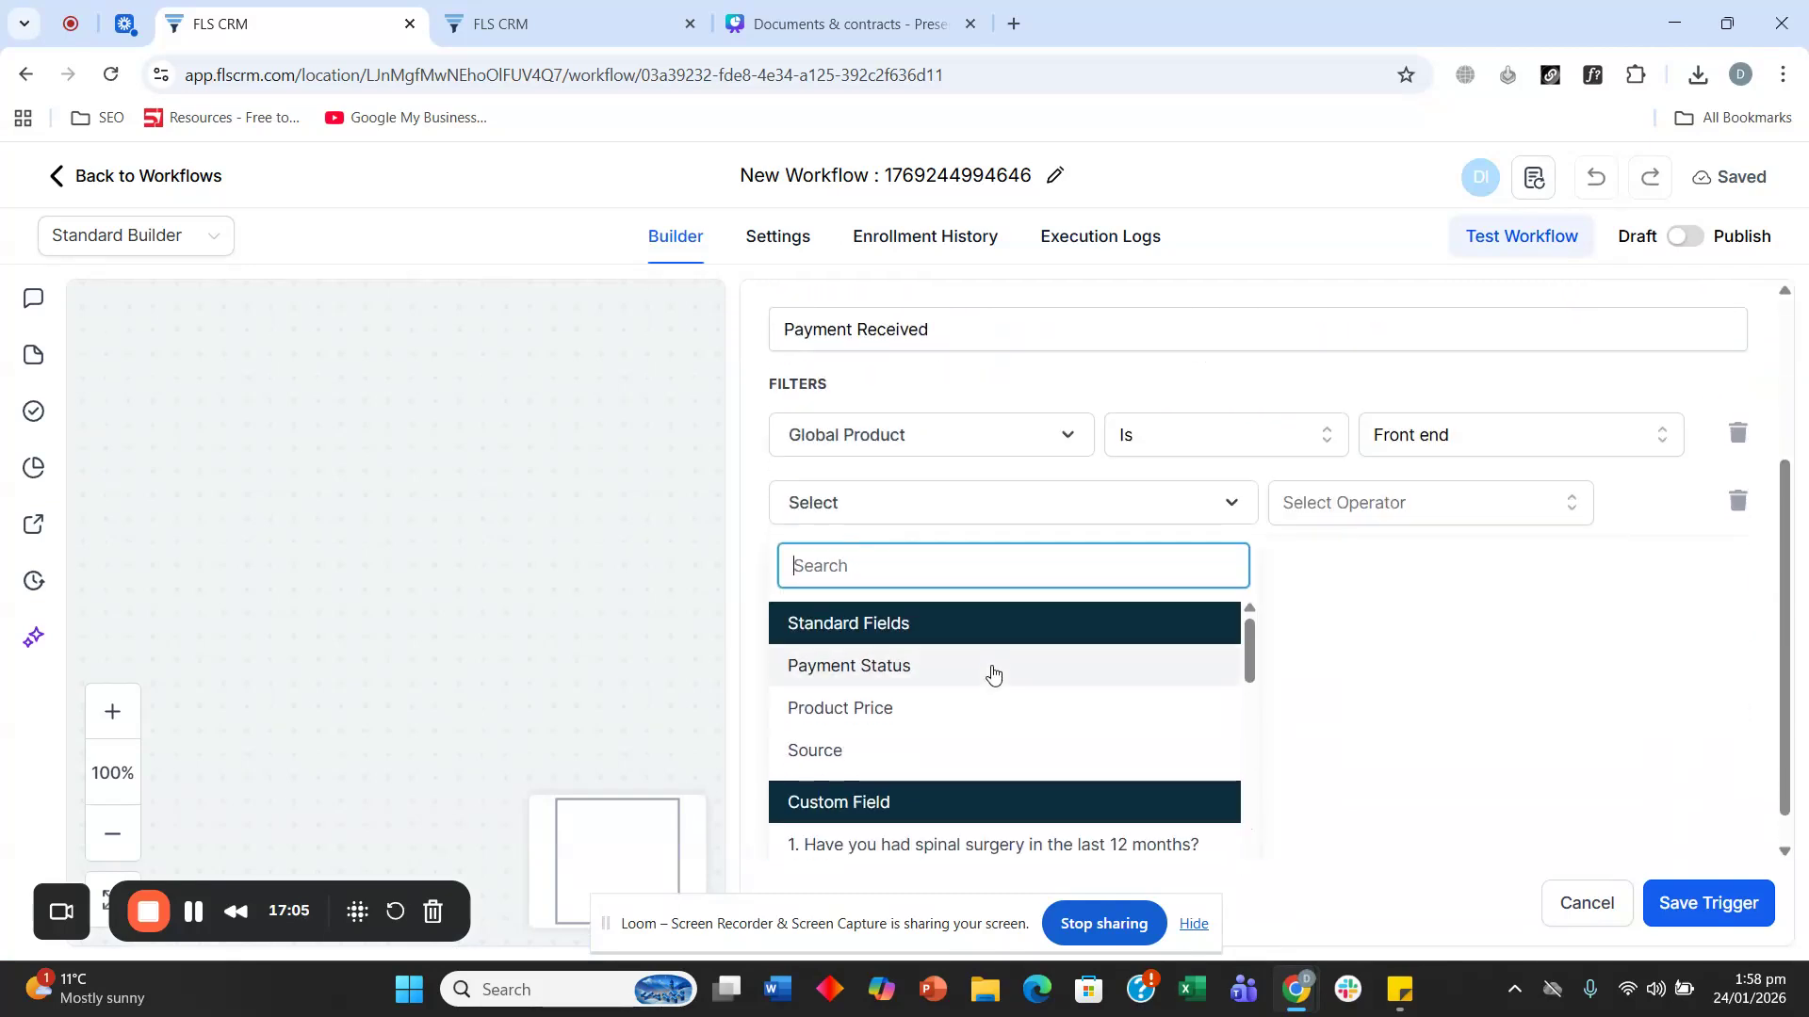
click(991, 662)
click(1309, 738)
click(1317, 796)
click(1493, 754)
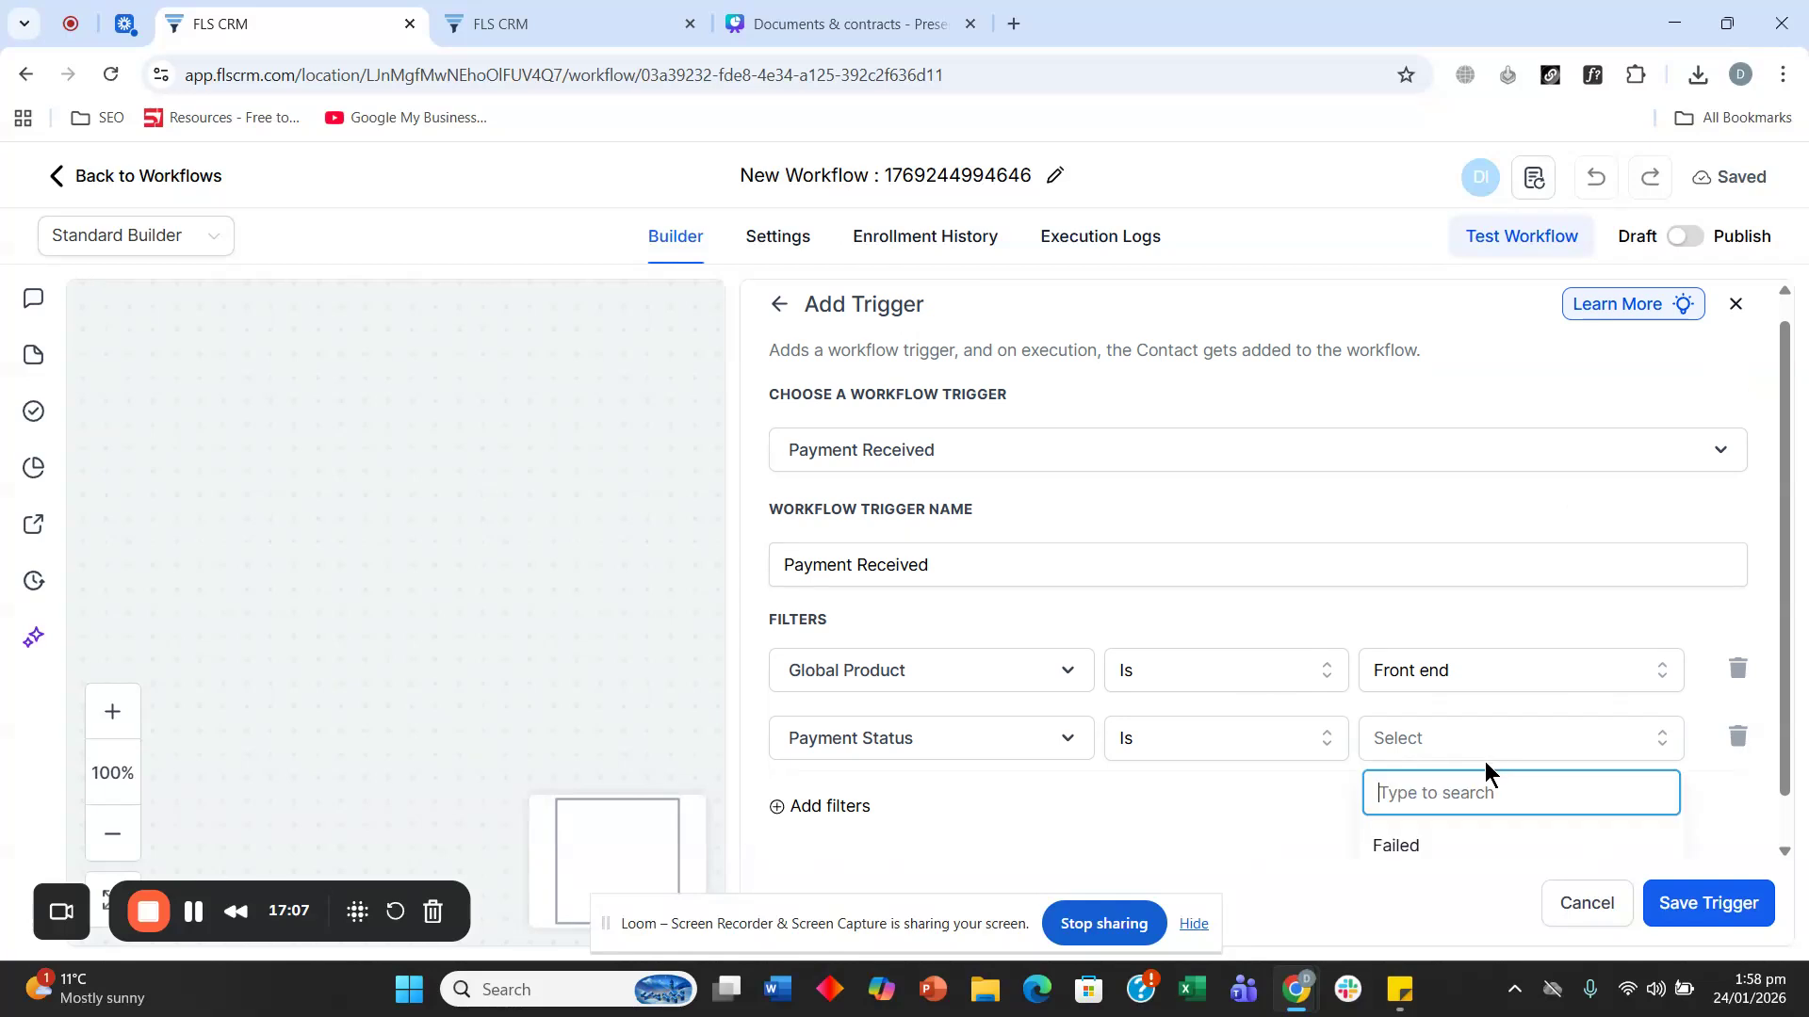
scroll(1441, 836, down, 1)
click(1413, 846)
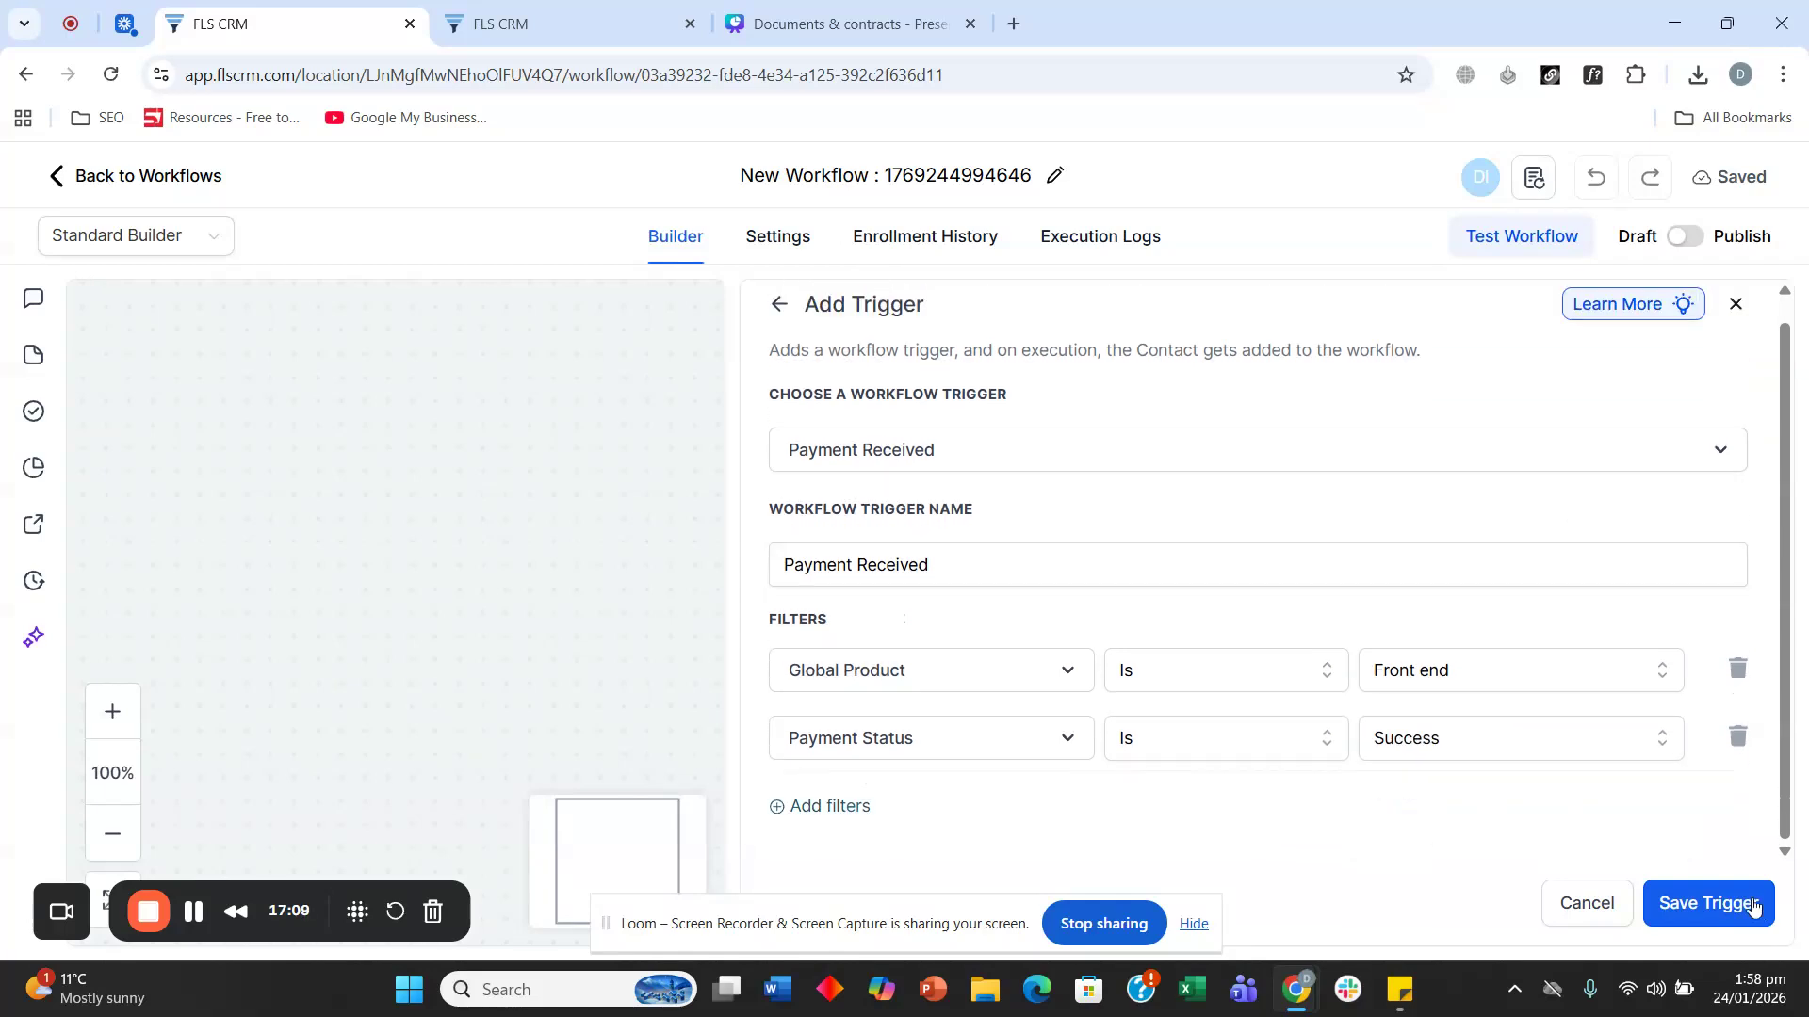
click(1703, 906)
Step: Add an Add Contact Tag action below the trigger, create the new tag "front end payment" for it, and save the action
click(930, 722)
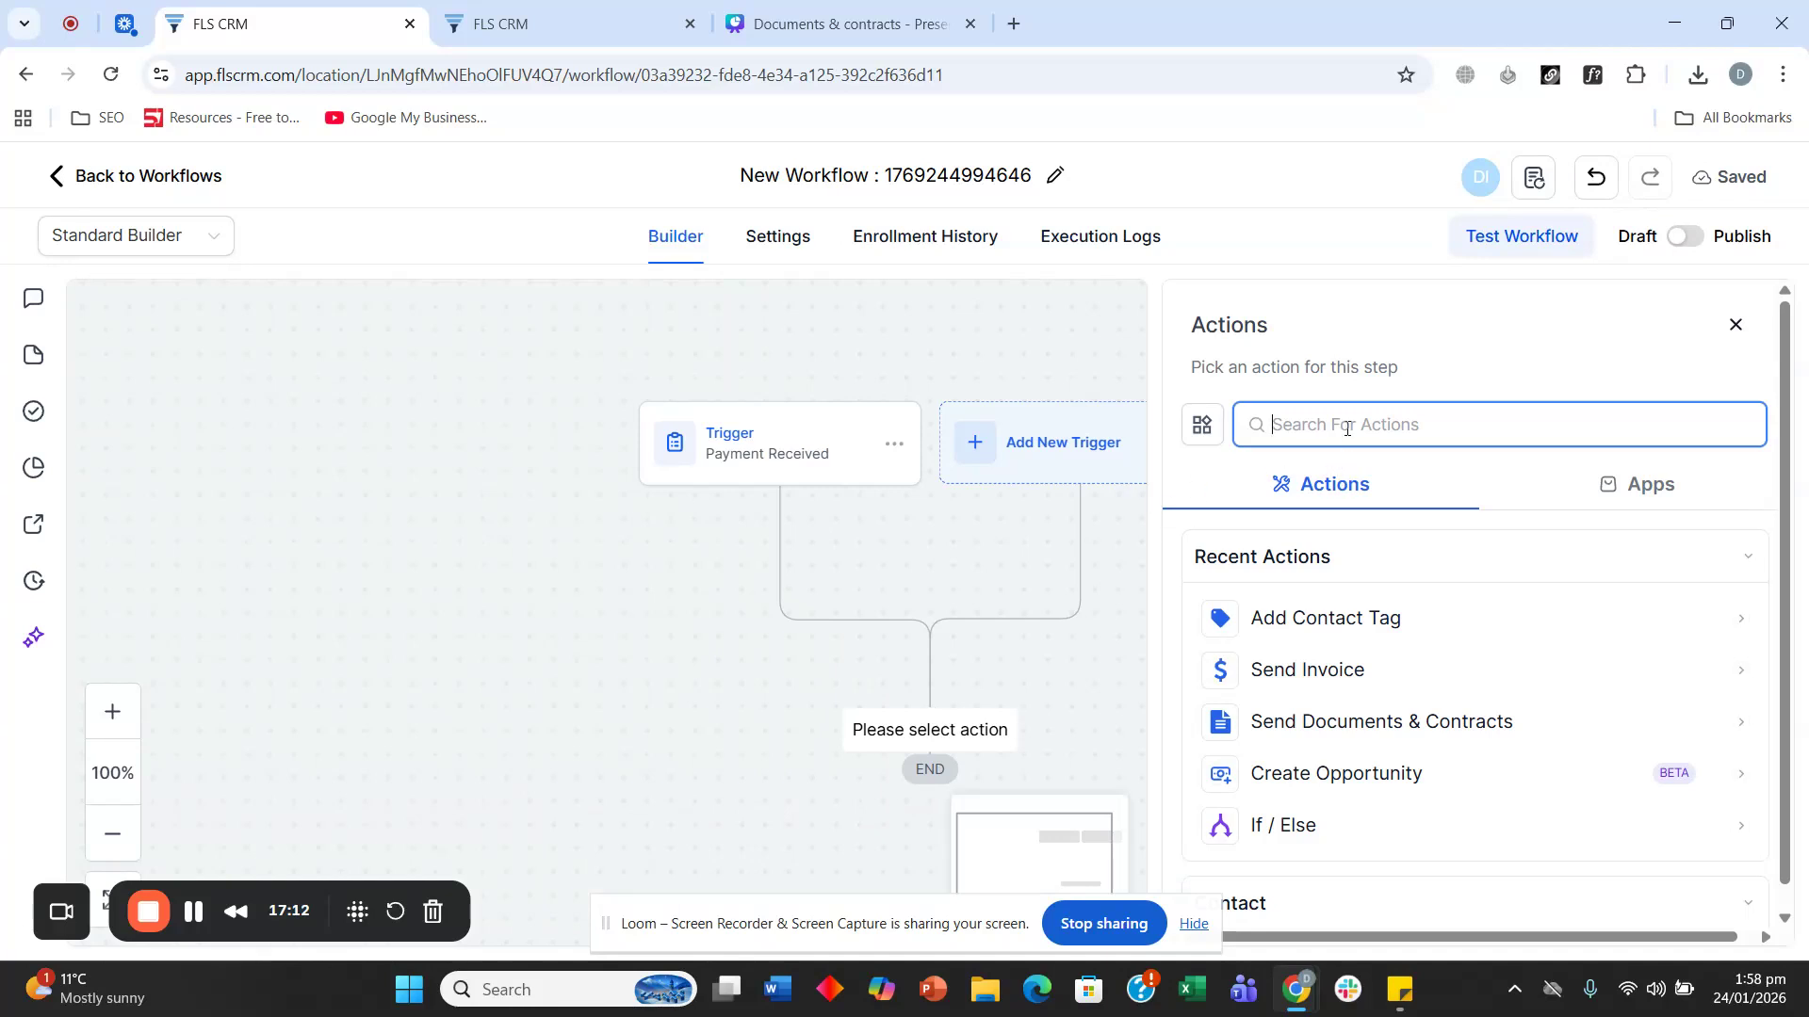
text(ad)
click(1292, 610)
click(1292, 565)
text(Front end caymenbt)
key(BackSpace)
key(BackSpace)
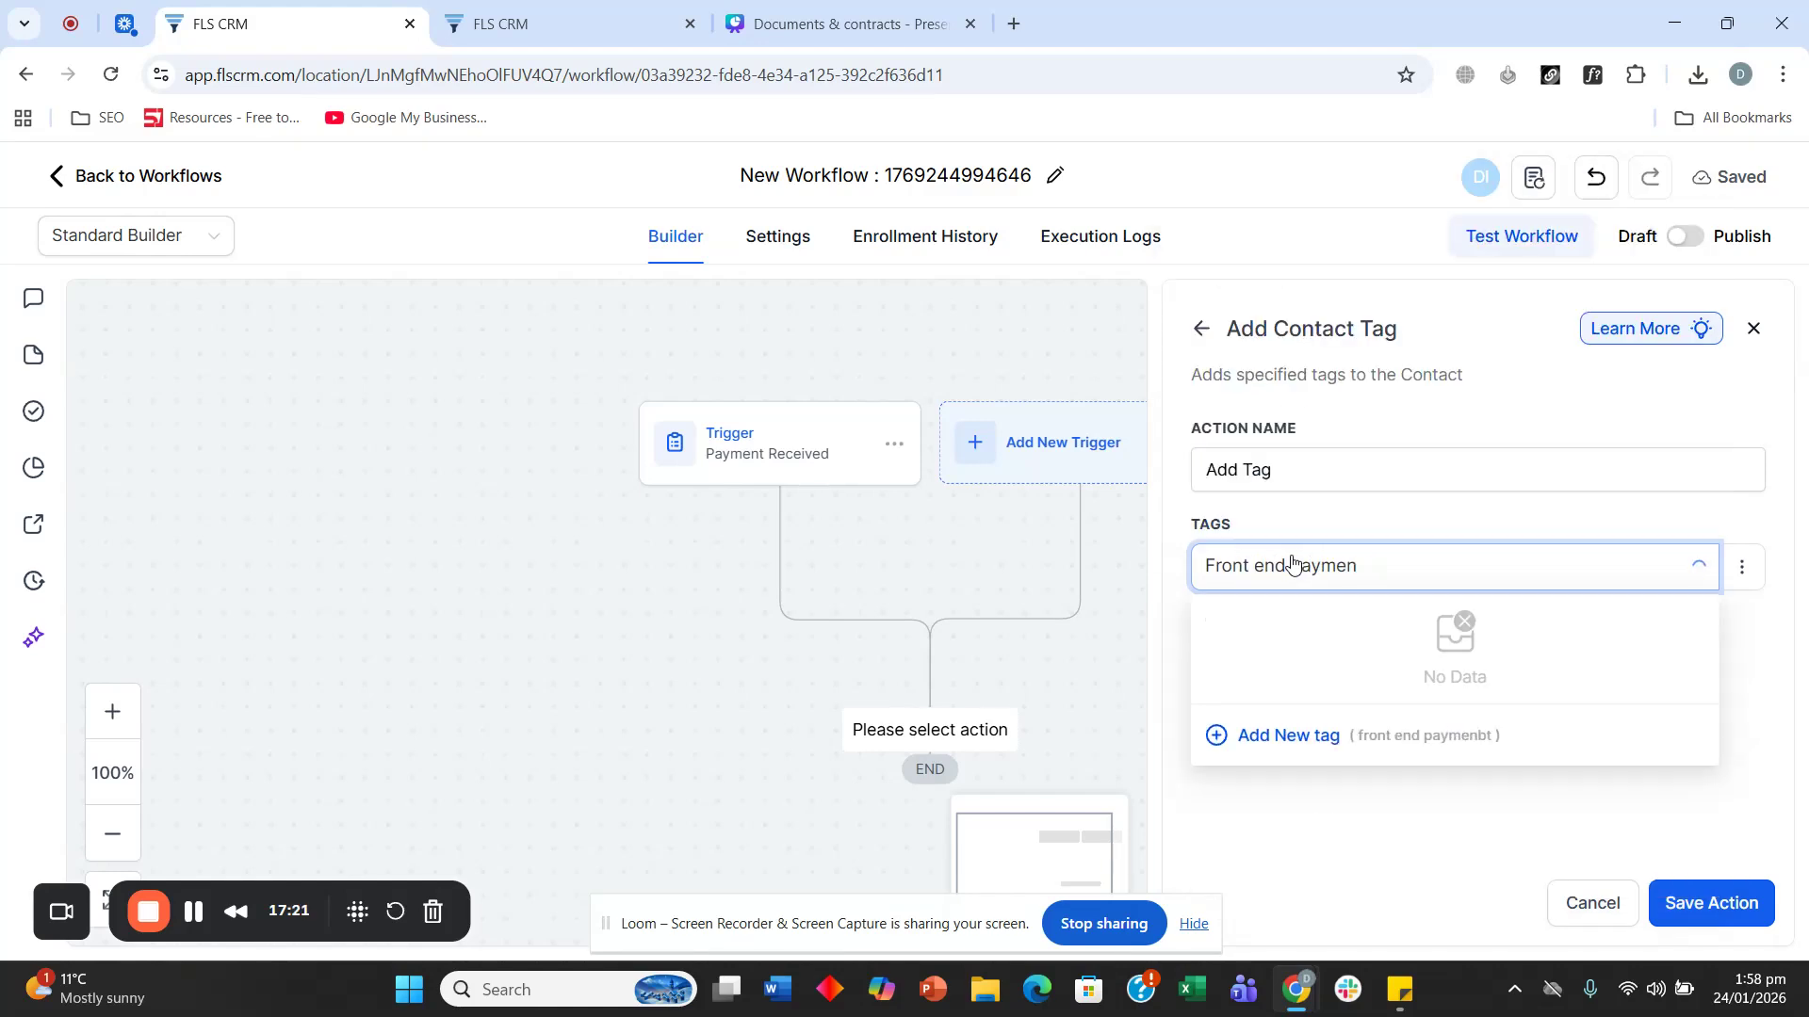
text(t)
click(1215, 737)
click(1730, 928)
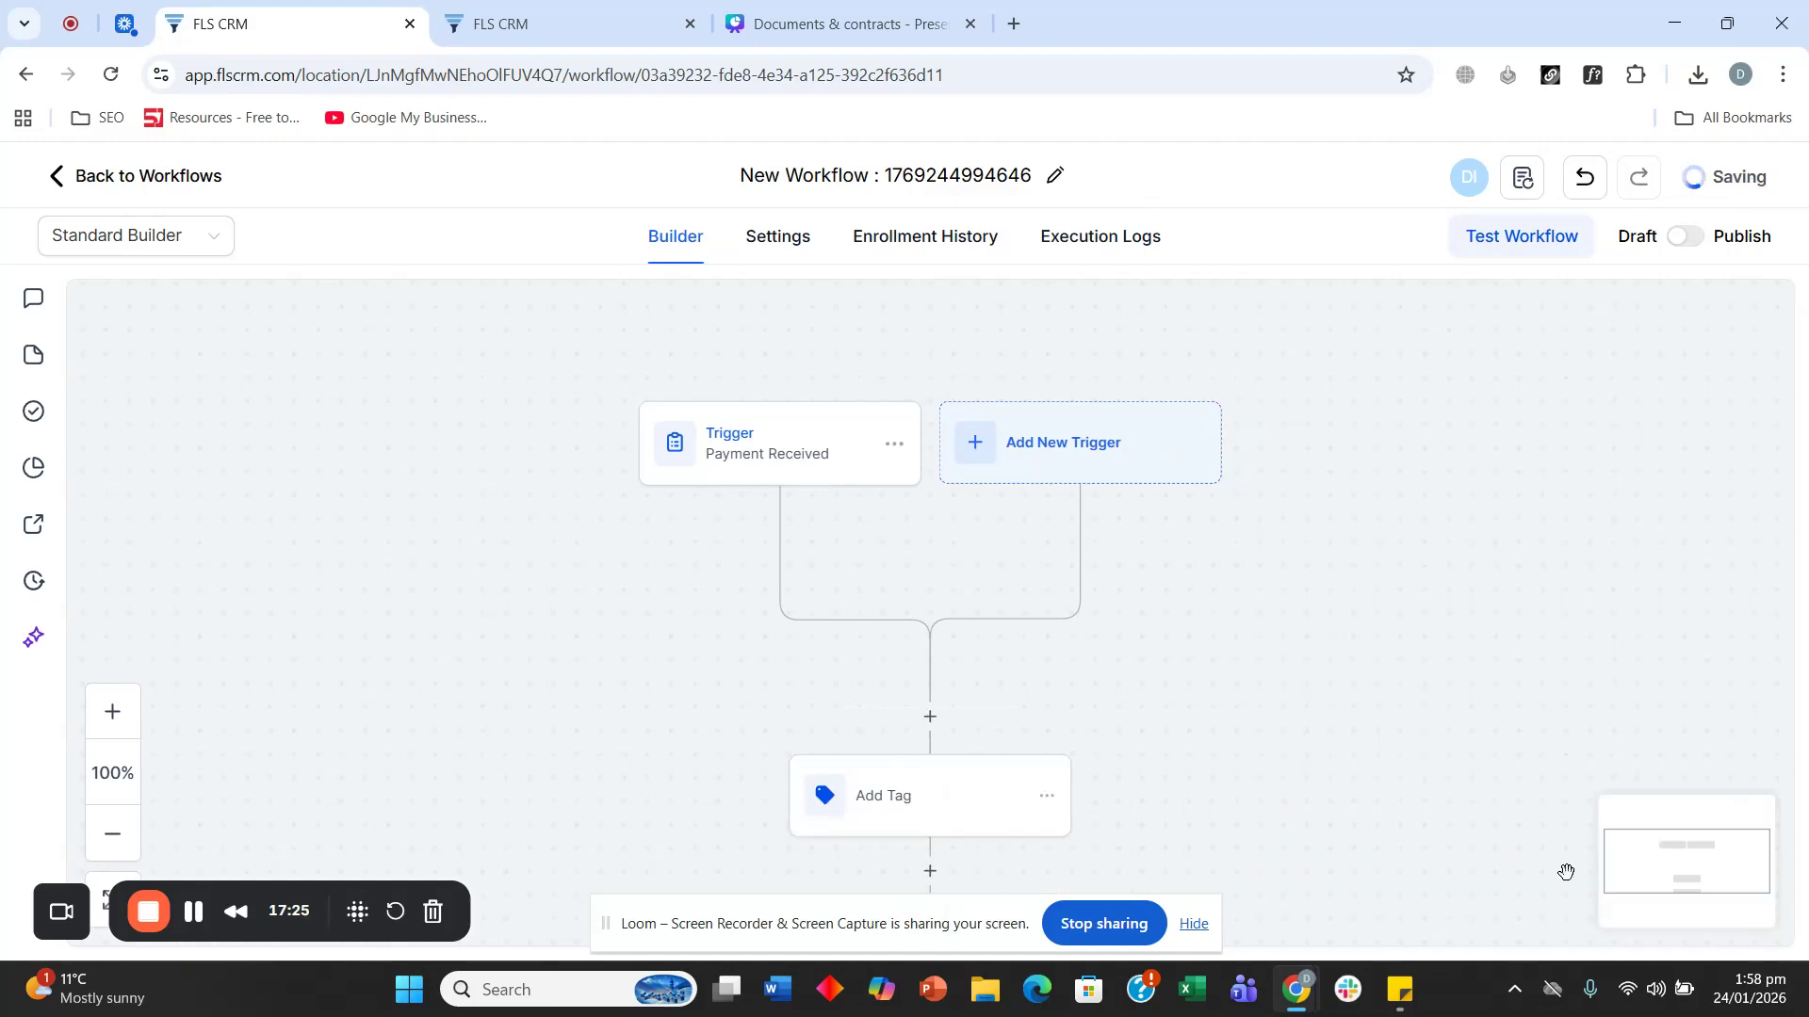
Step: Add a Find Opportunity action after the Add Tag step
click(933, 751)
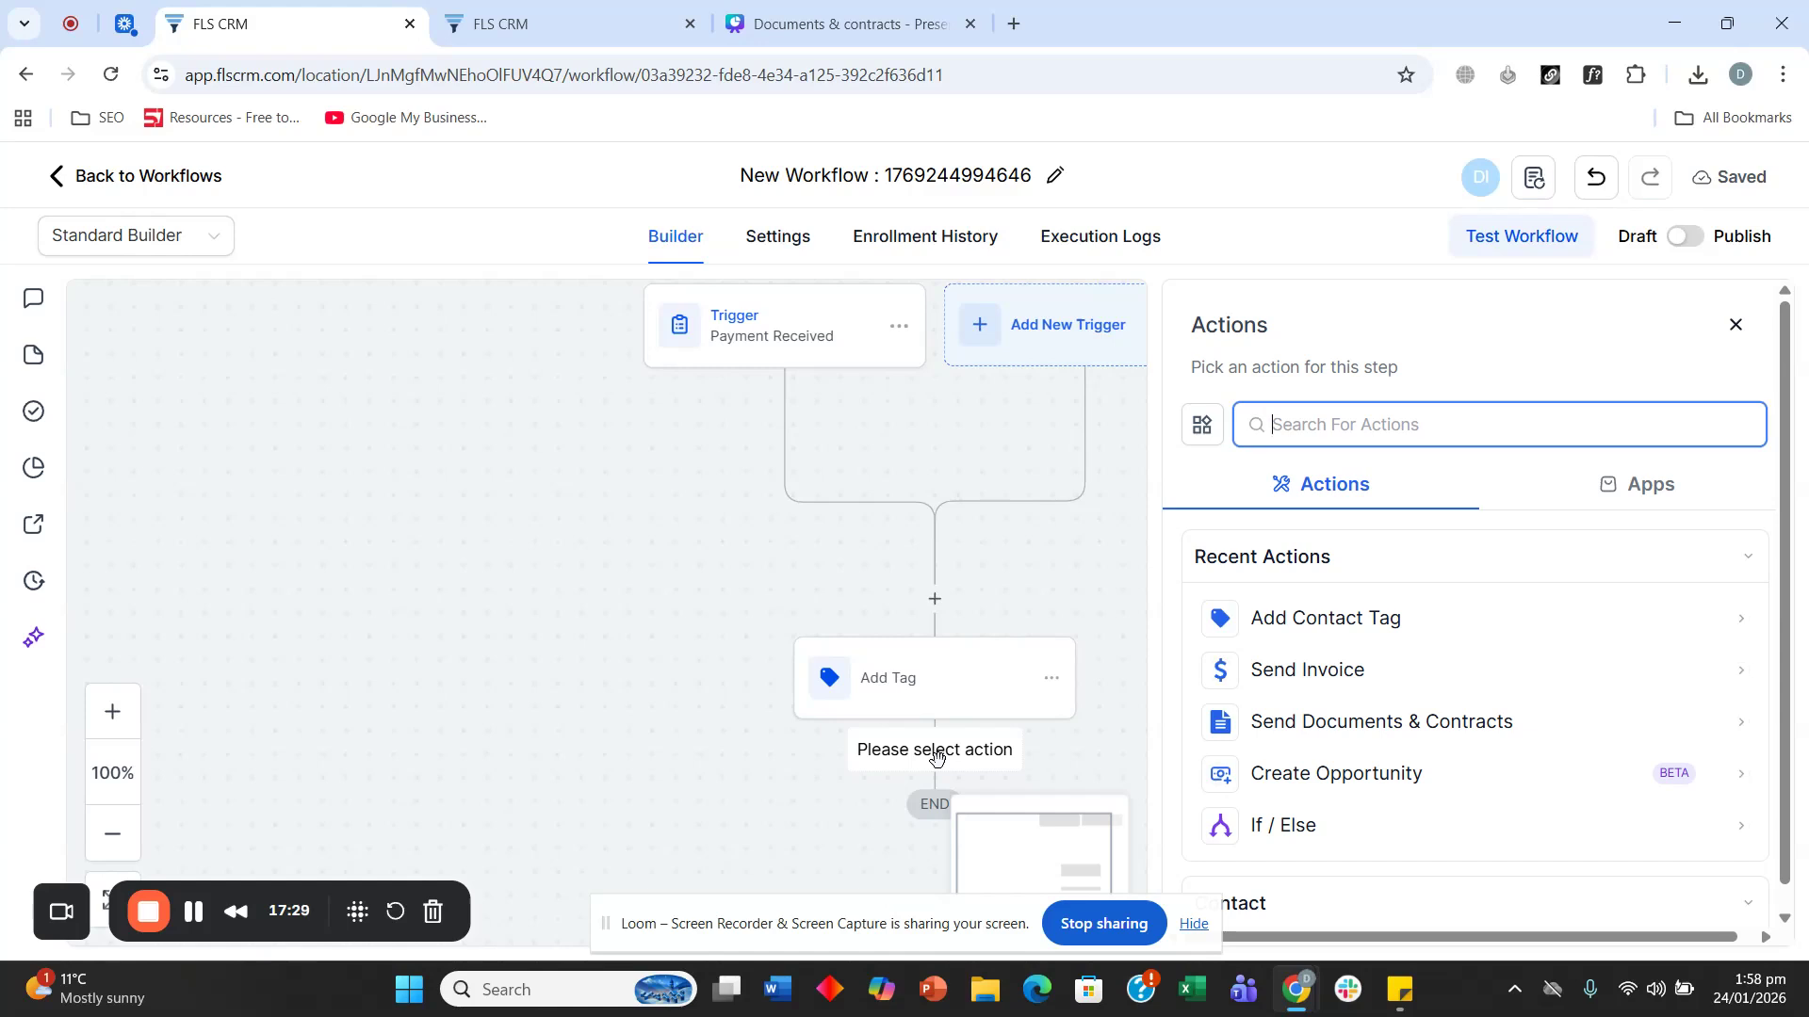
text(find)
scroll(1300, 650, down, 1)
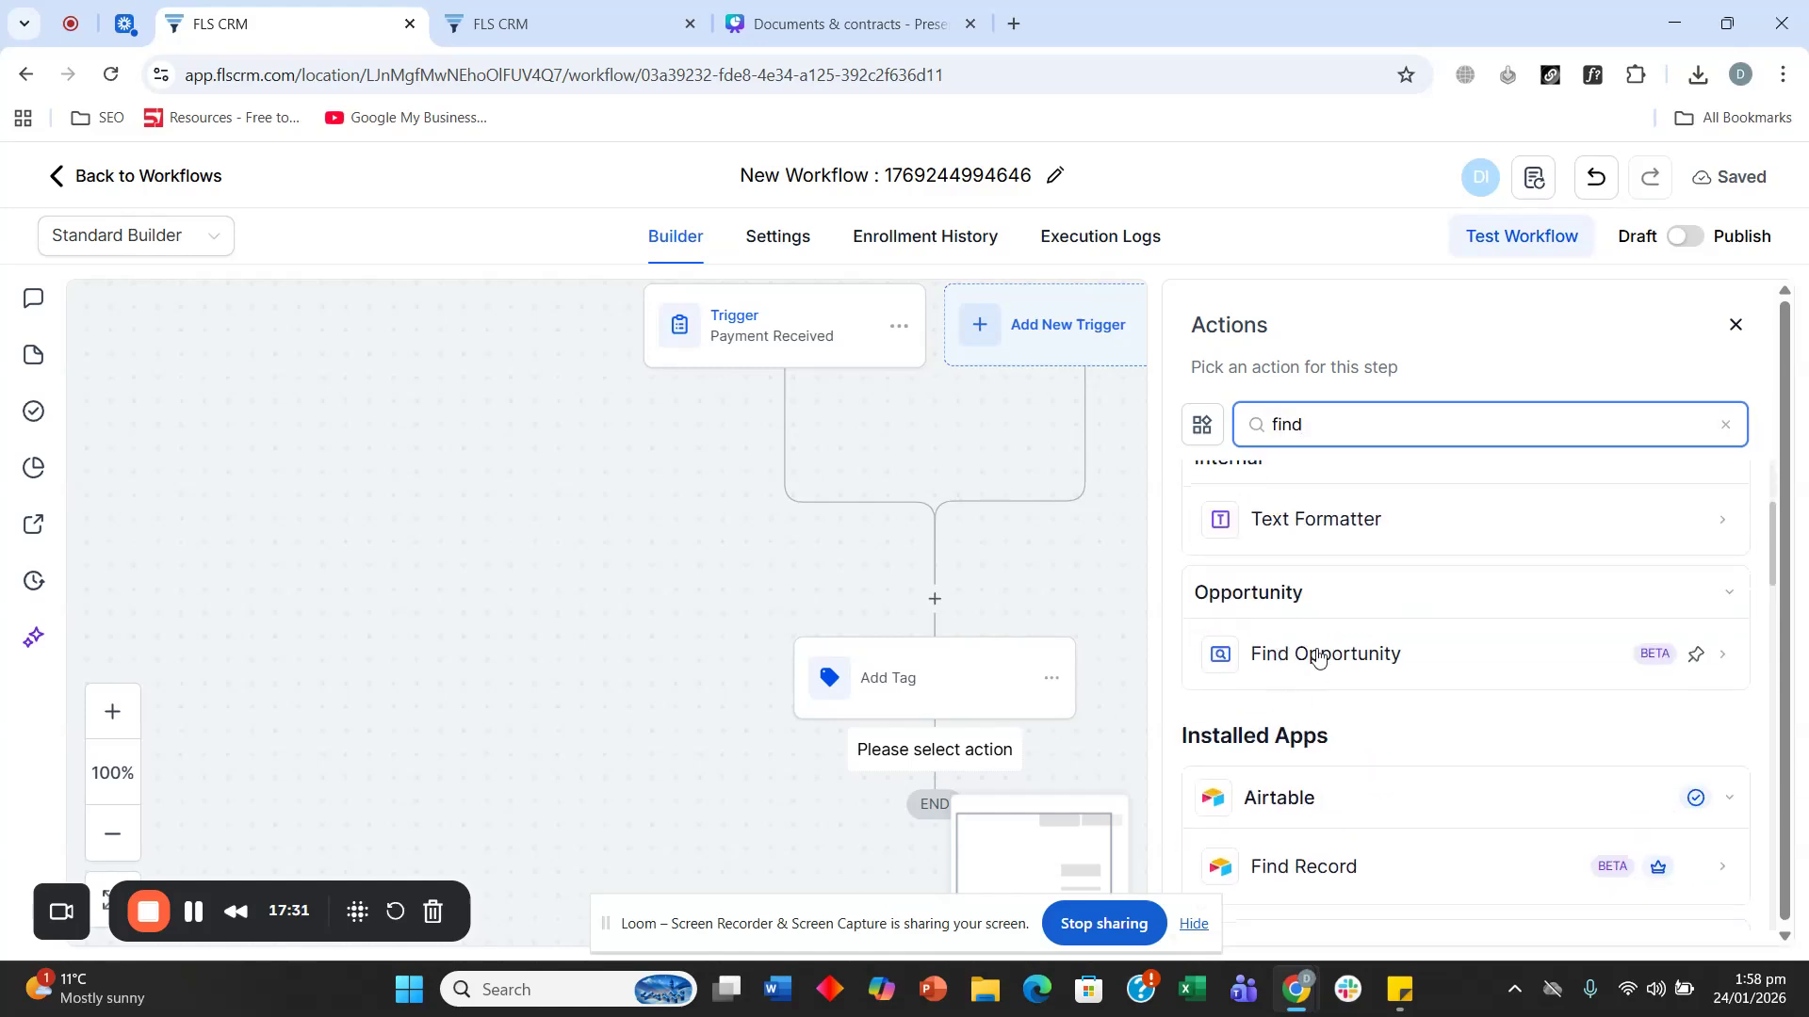
click(1315, 660)
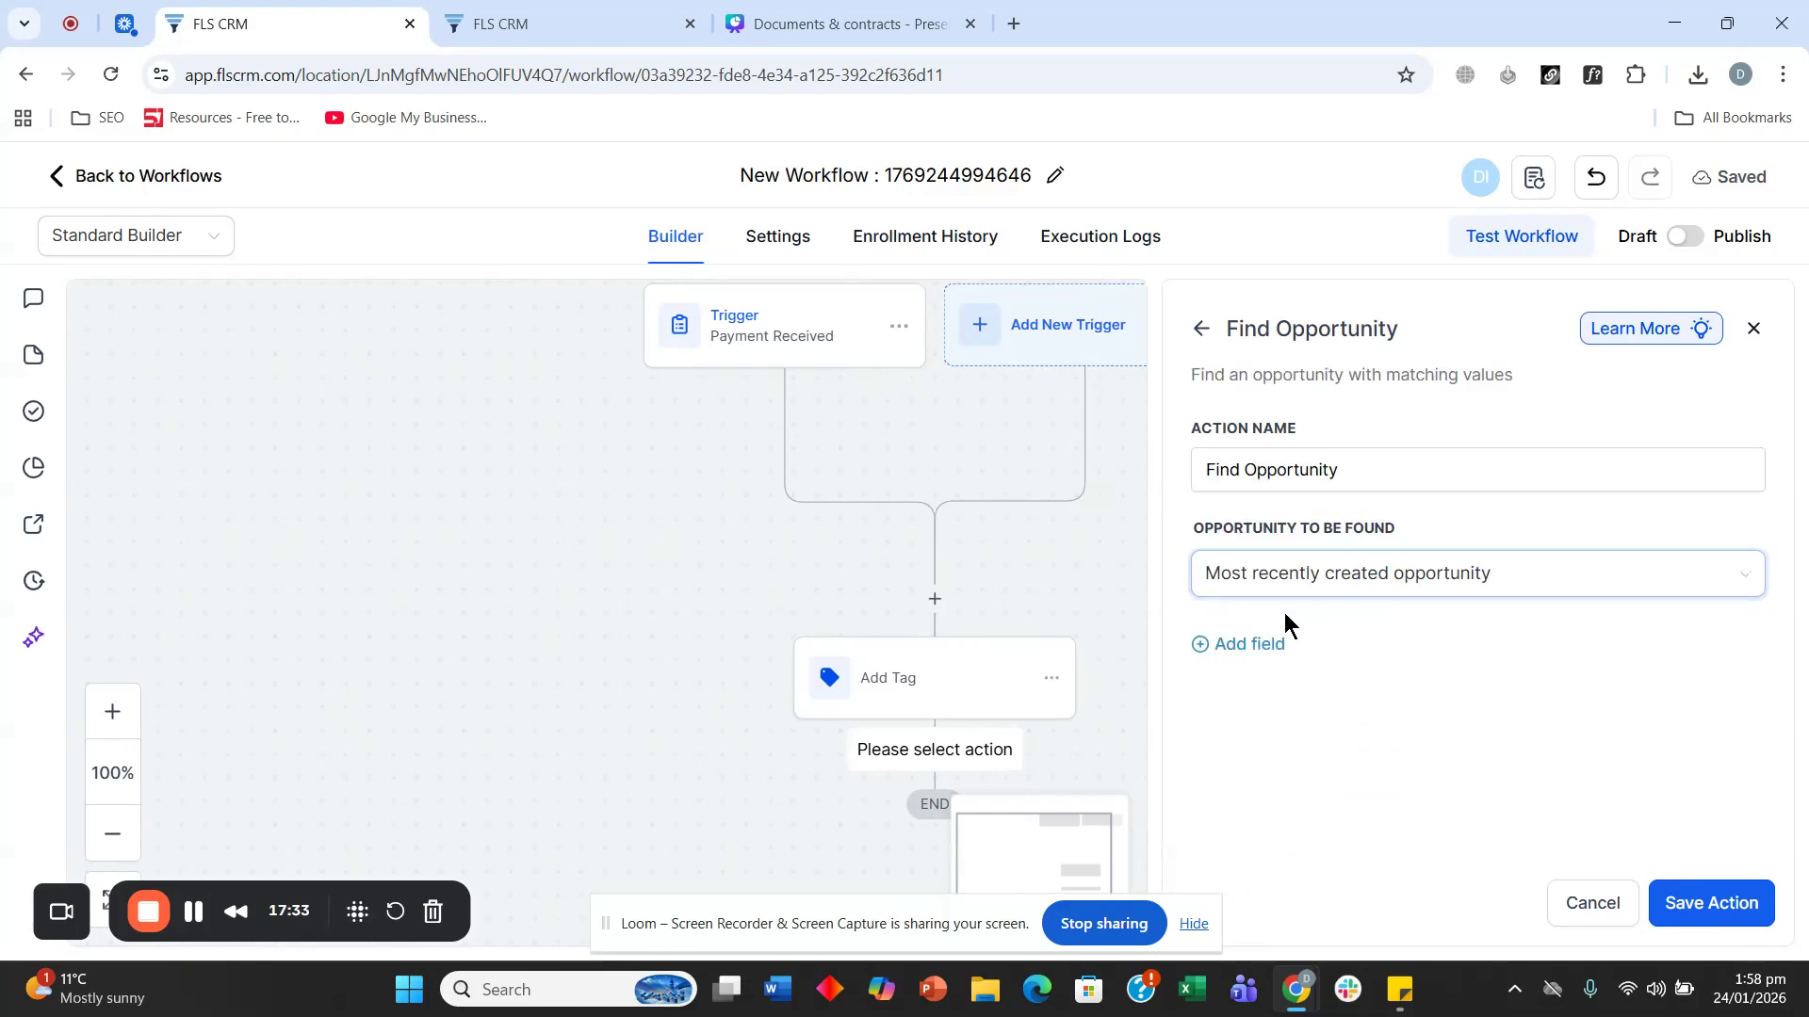
Step: Add a field to Find Opportunity requiring Pipeline Is Test, and save the action
click(1272, 643)
click(1285, 670)
click(1281, 491)
click(1431, 671)
click(1403, 726)
click(1573, 671)
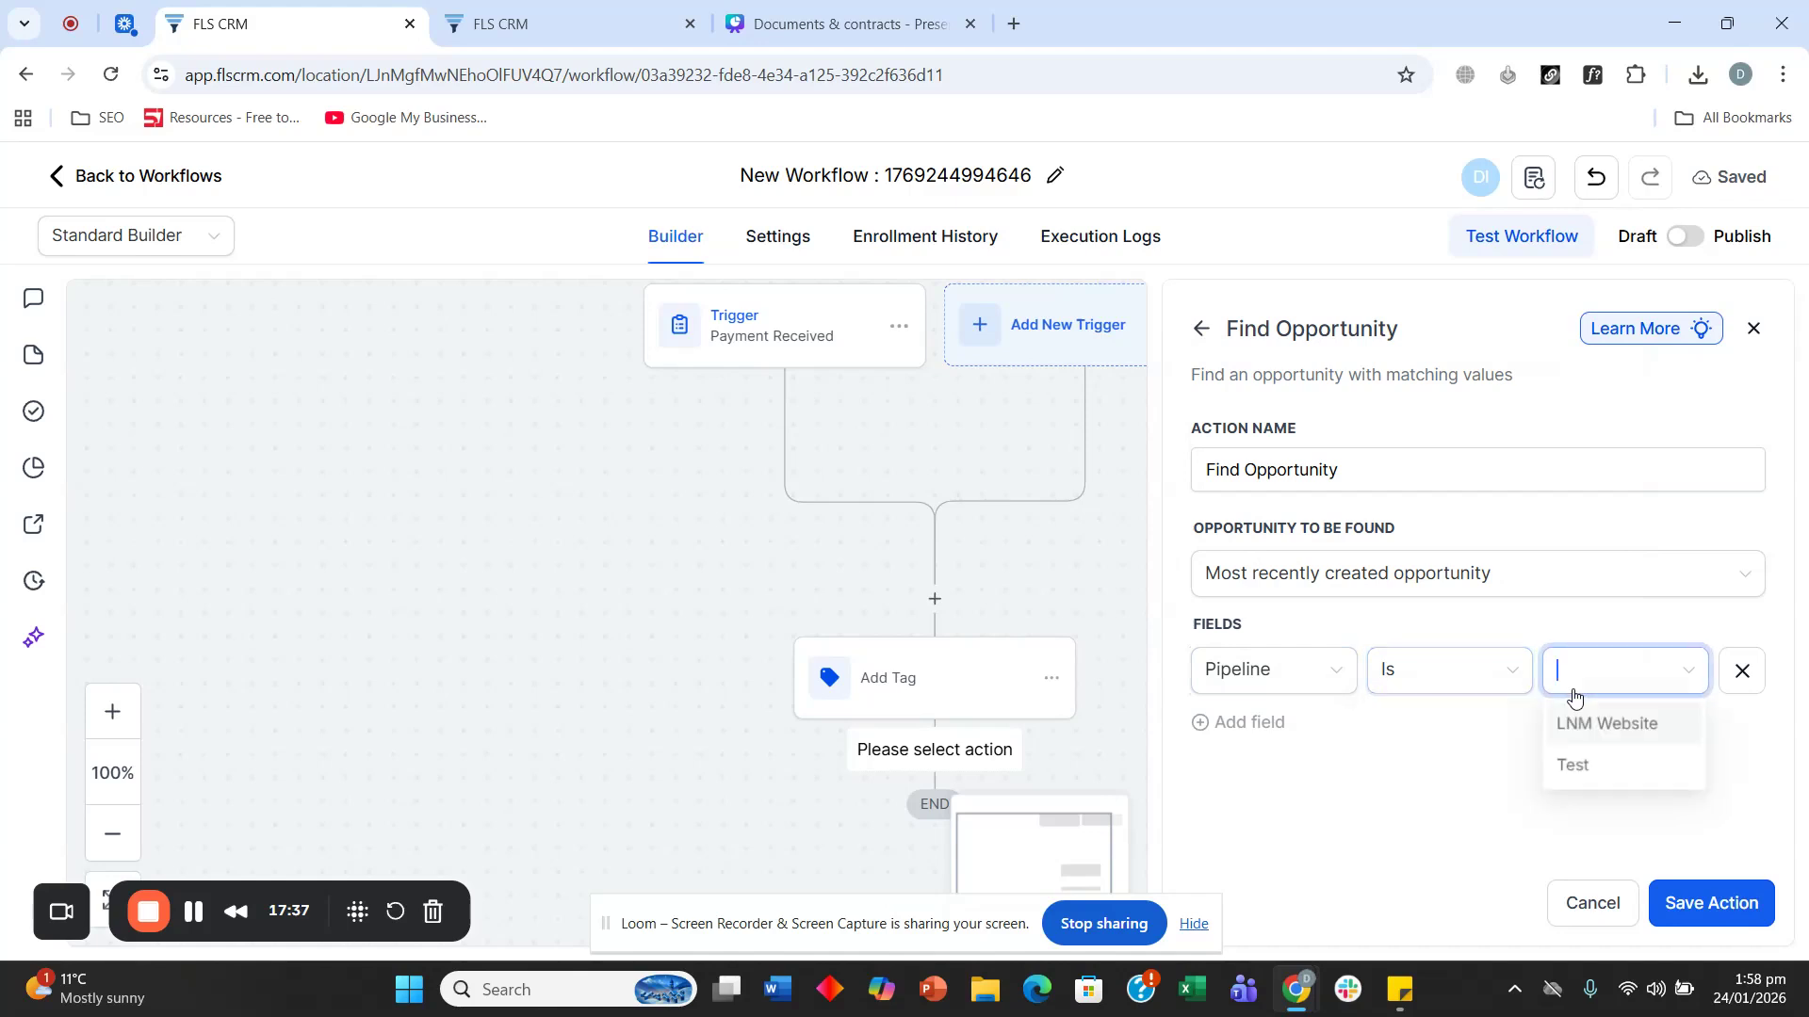
click(1575, 764)
click(1686, 902)
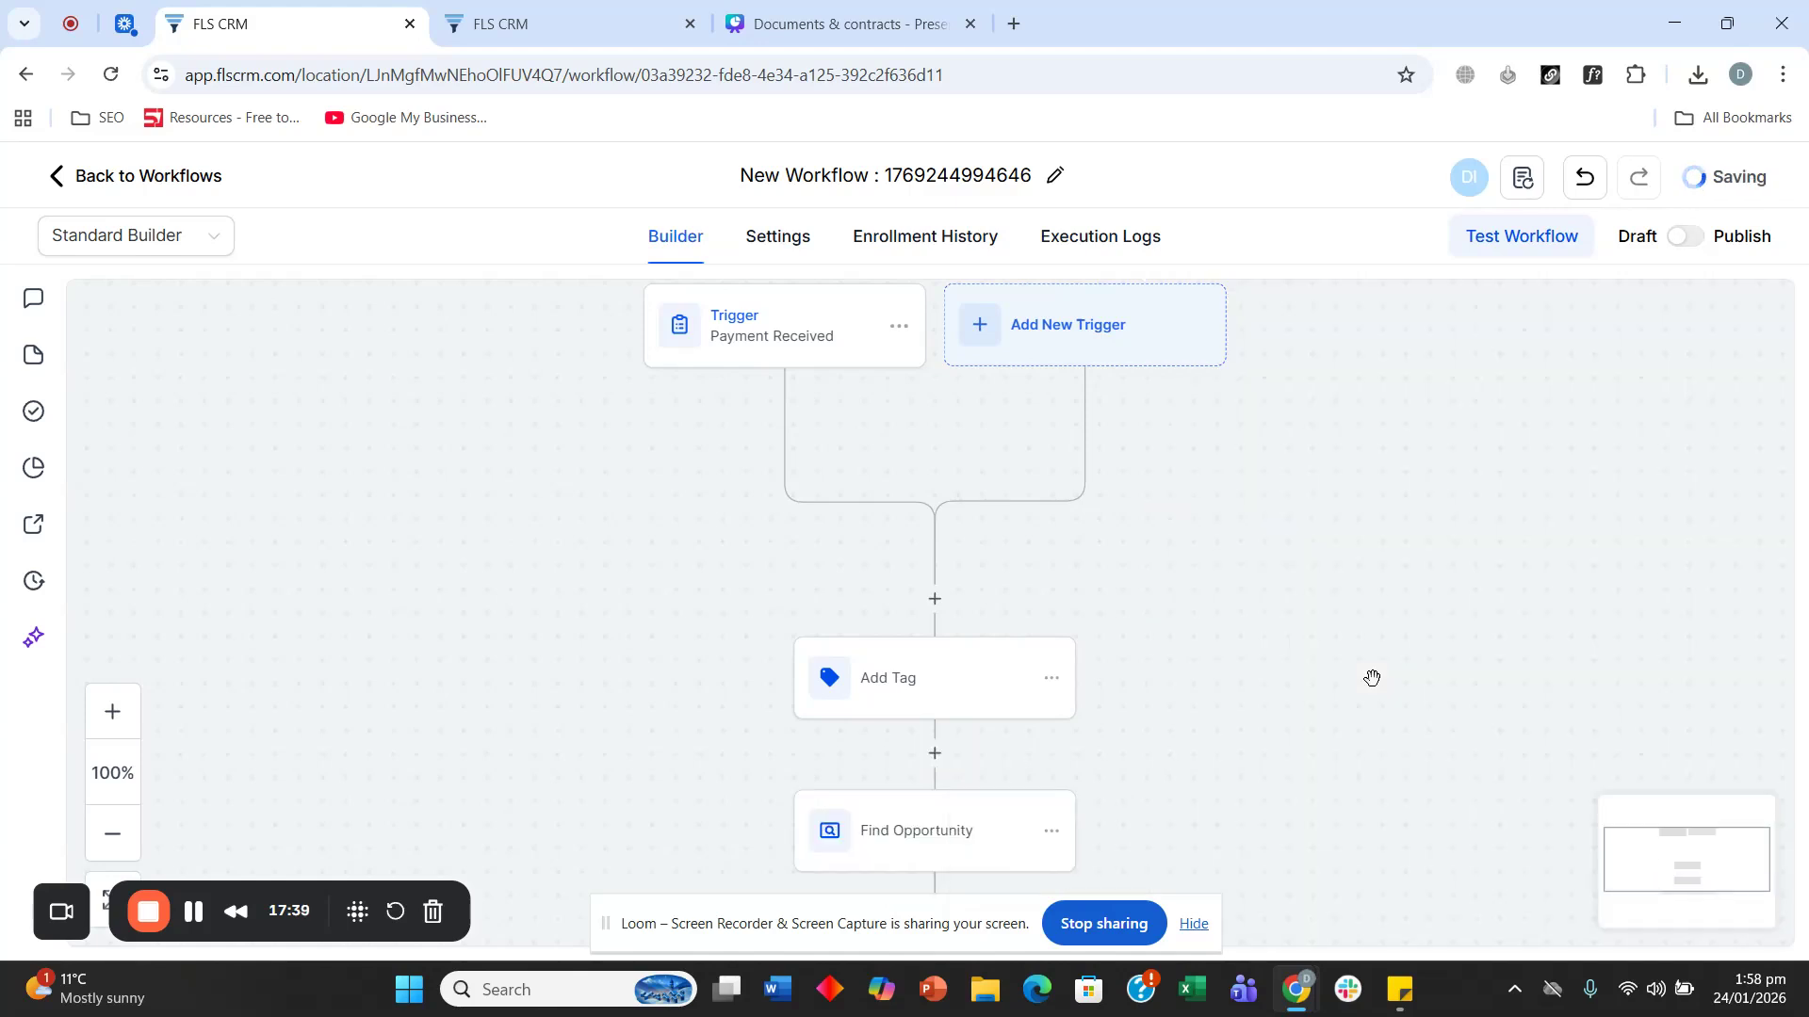
Step: Find the Update Opportunity action and add it to the Opportunity Found branch
scroll(1356, 669, down, 5)
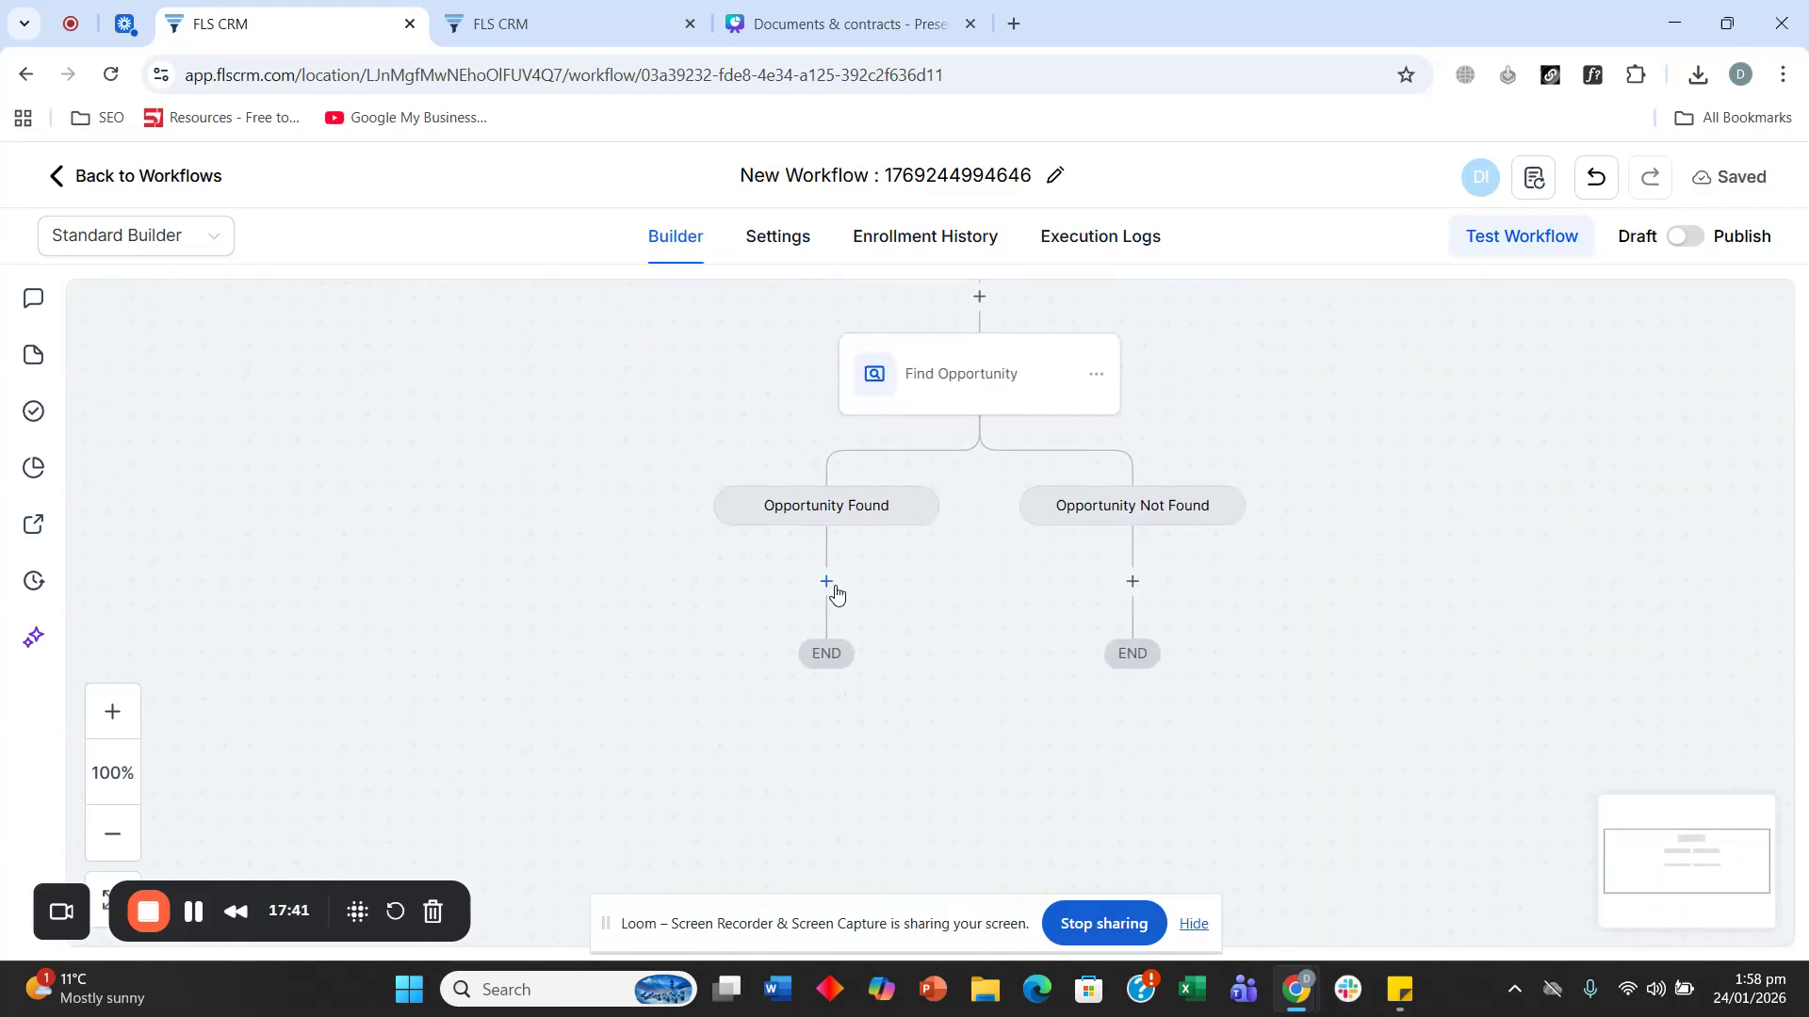
click(828, 581)
text(cr)
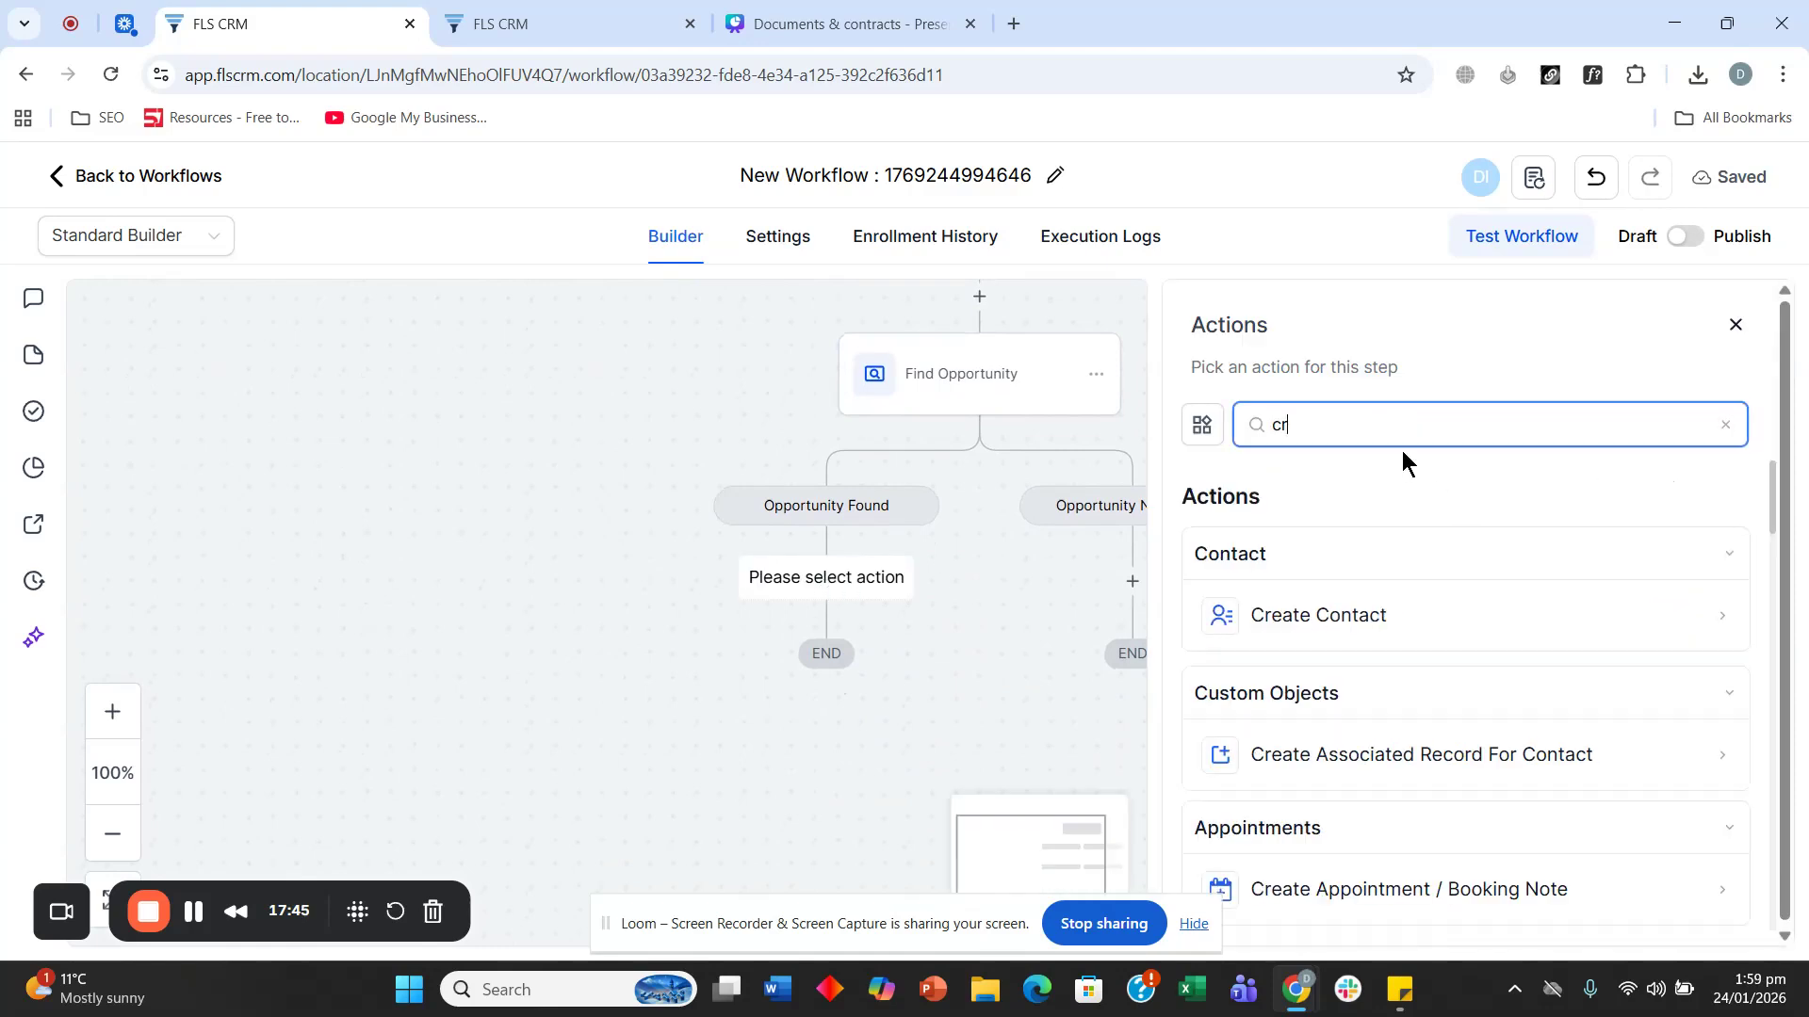
key(BackSpace)
key(BackSpace)
text(upda)
scroll(1398, 513, down, 2)
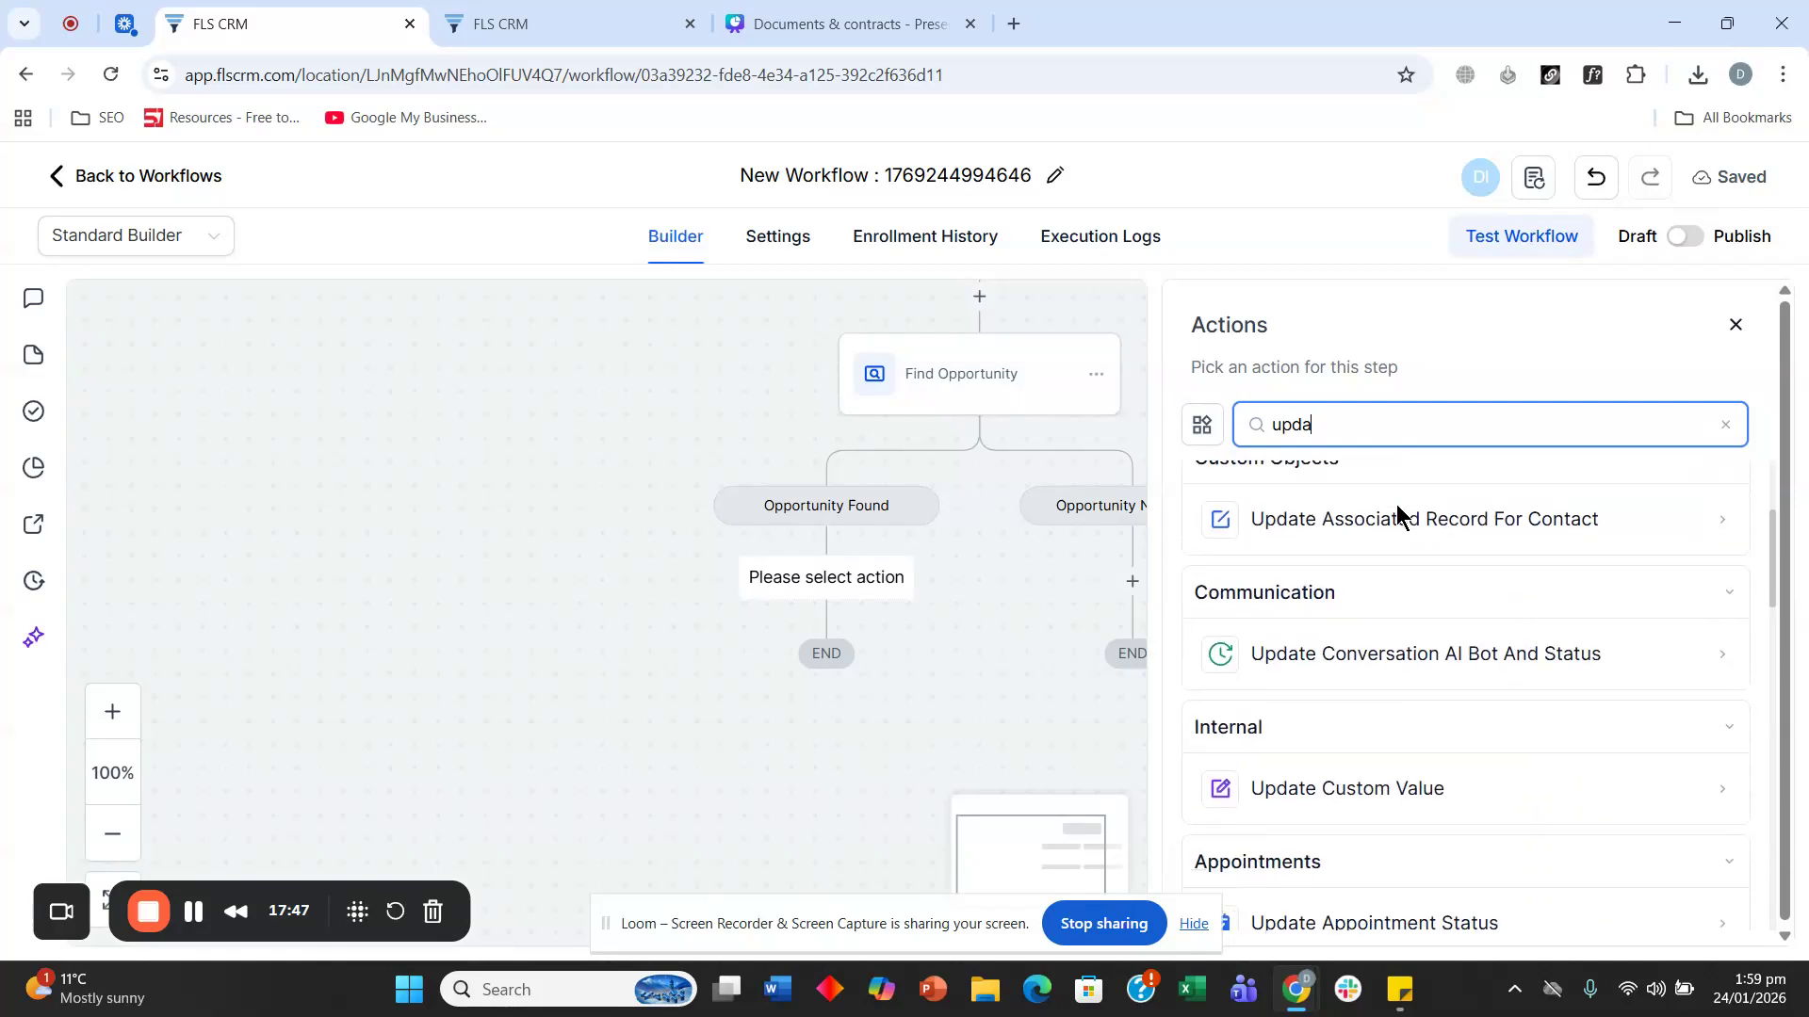
scroll(1396, 505, up, 3)
scroll(1396, 505, down, 4)
scroll(1395, 513, down, 3)
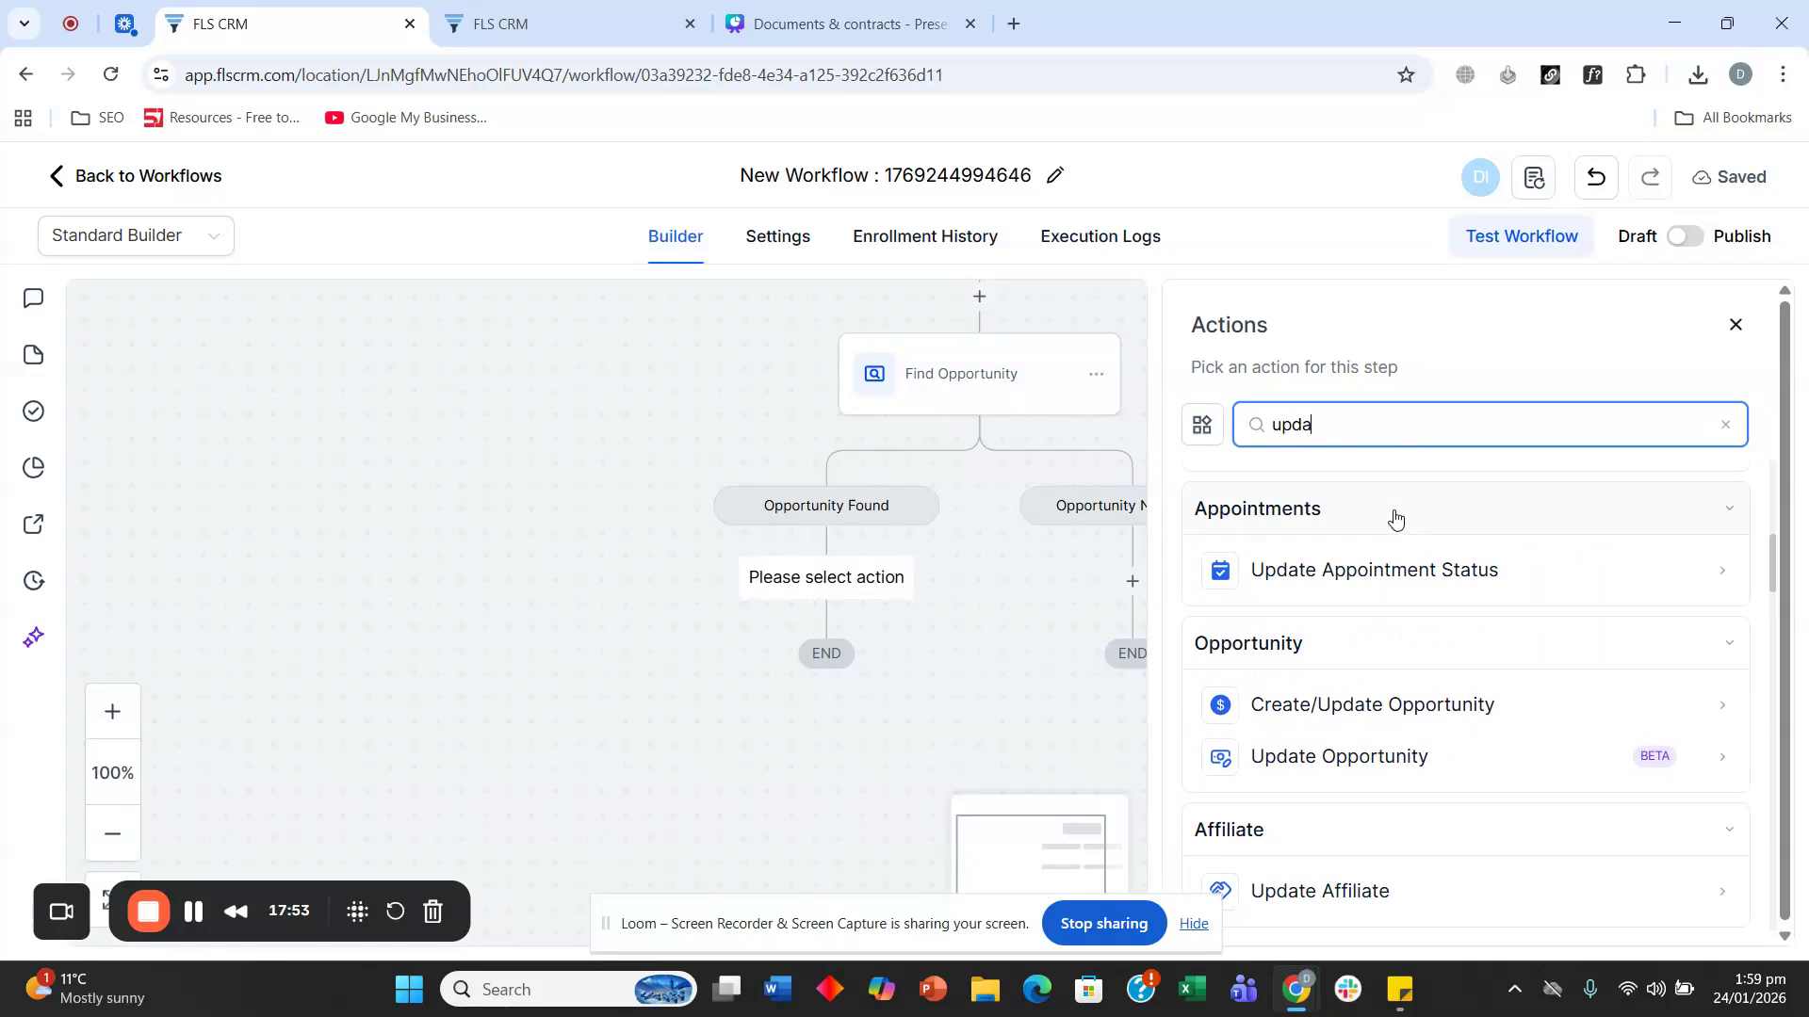
scroll(1395, 517, down, 1)
scroll(1391, 519, down, 1)
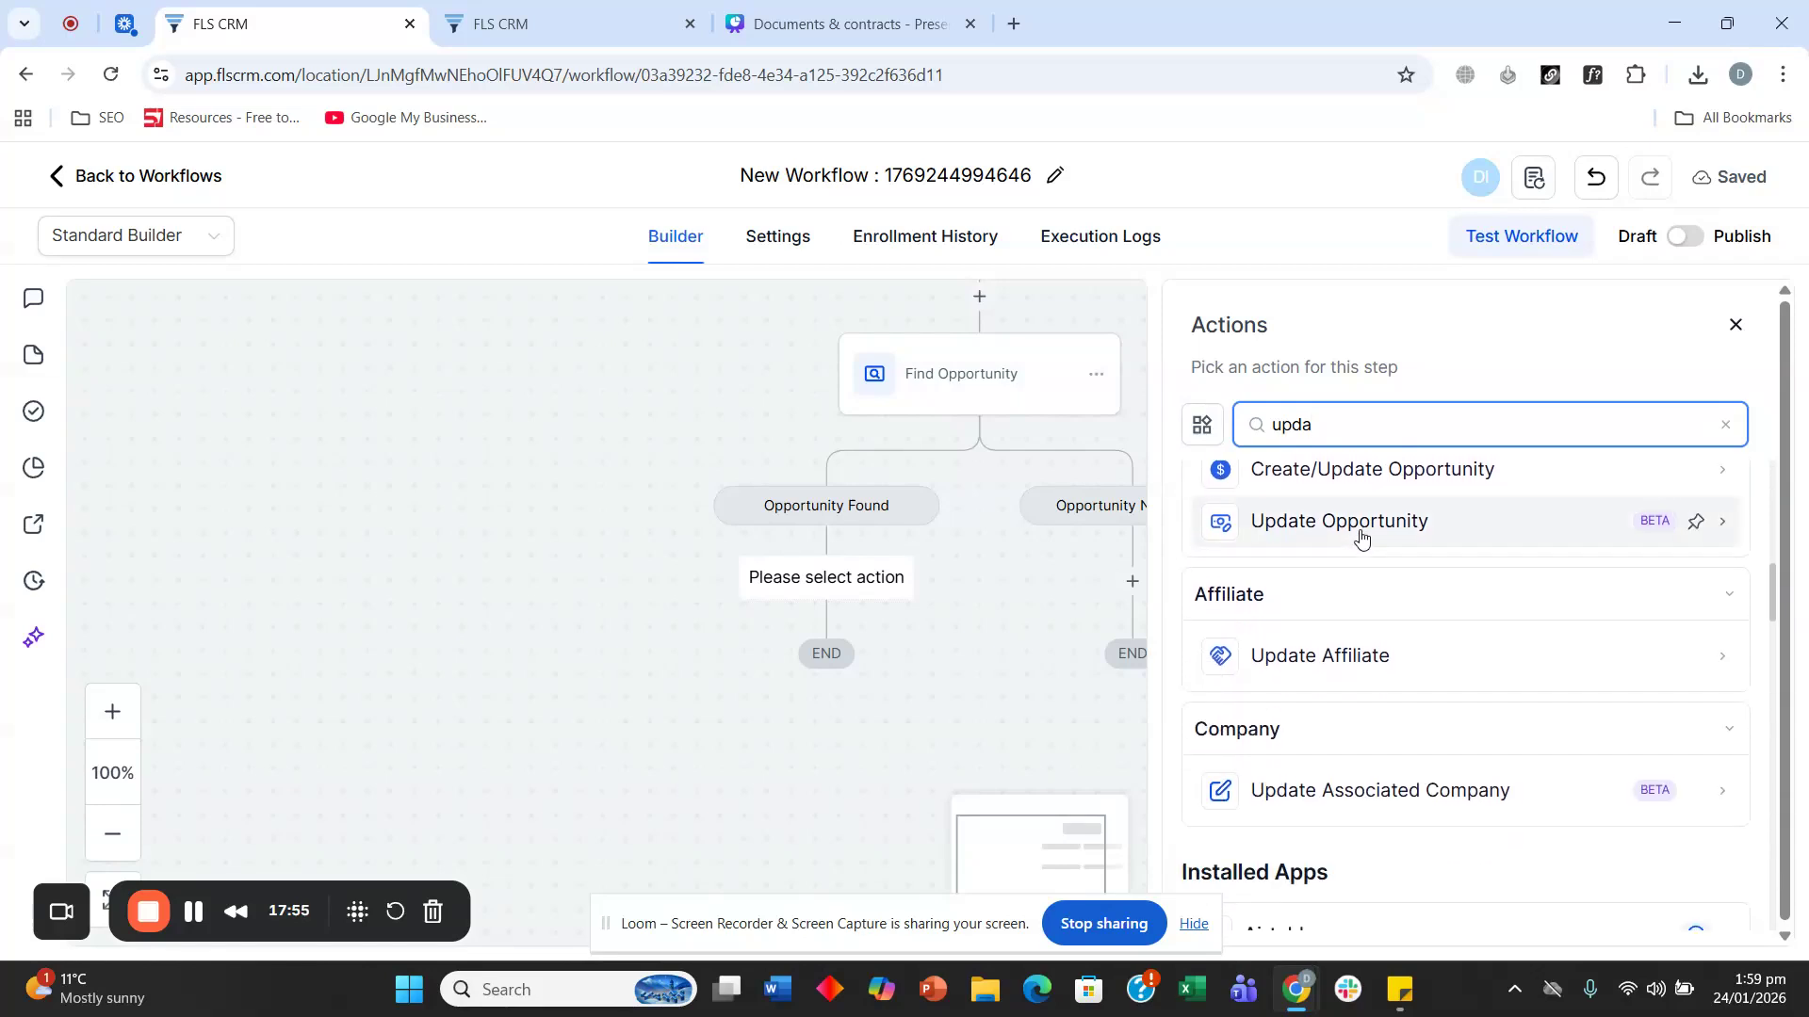
click(1356, 527)
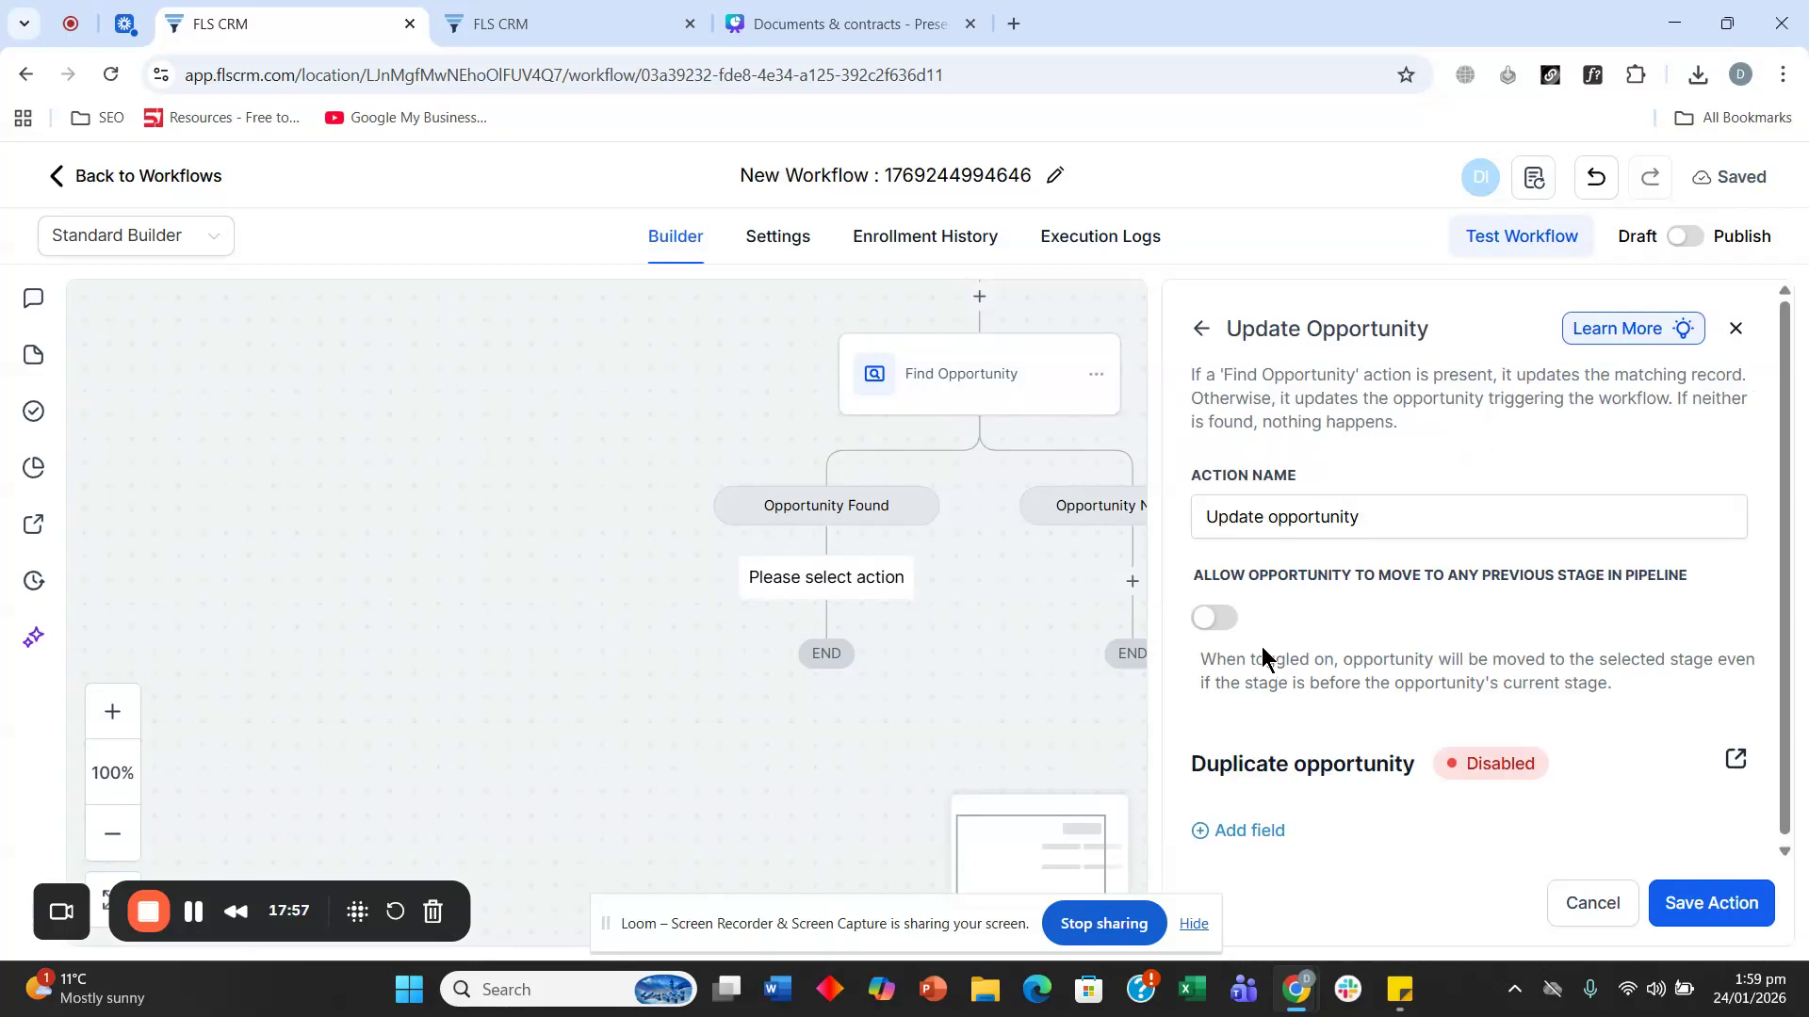
Step: Add a Pipeline field to the Update Opportunity action and set it to Test
click(1242, 831)
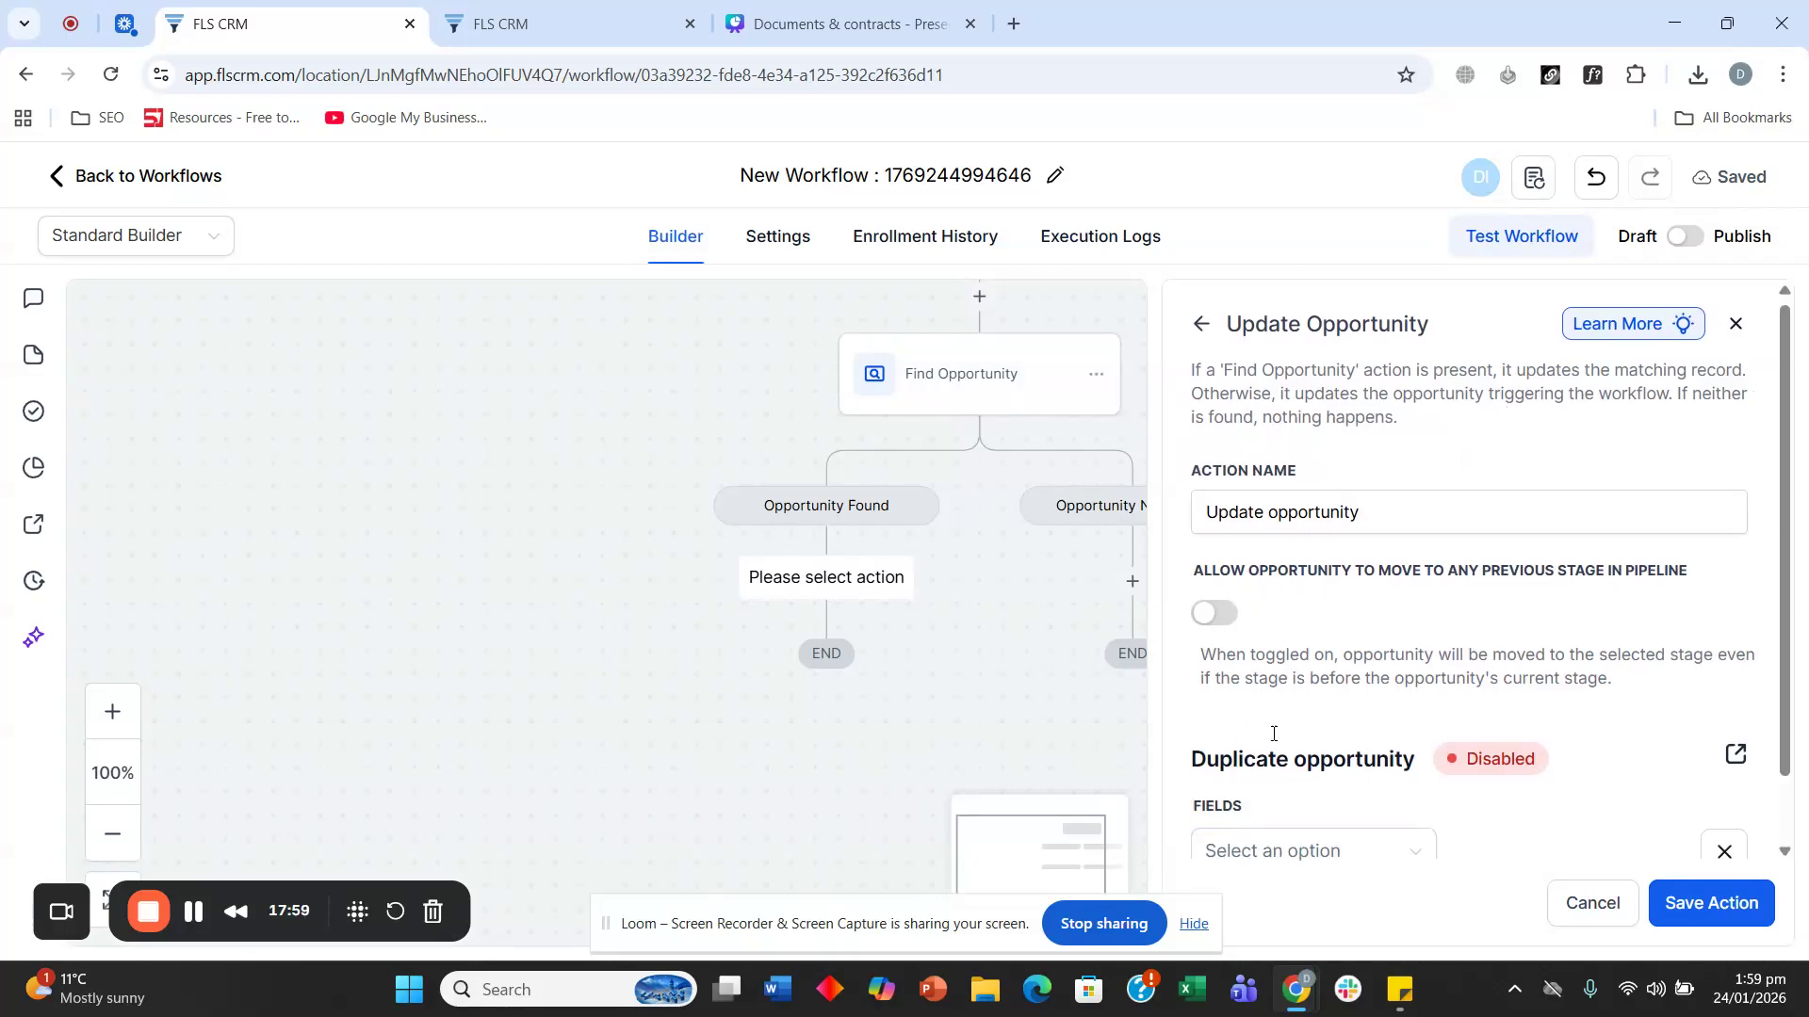
scroll(1343, 631, down, 1)
click(1284, 771)
click(1300, 513)
click(1496, 774)
click(1484, 864)
Step: Add a Pipeline Stage field set to Closed to the Update Opportunity action, and save it
click(1242, 829)
scroll(1325, 603, down, 1)
click(1291, 771)
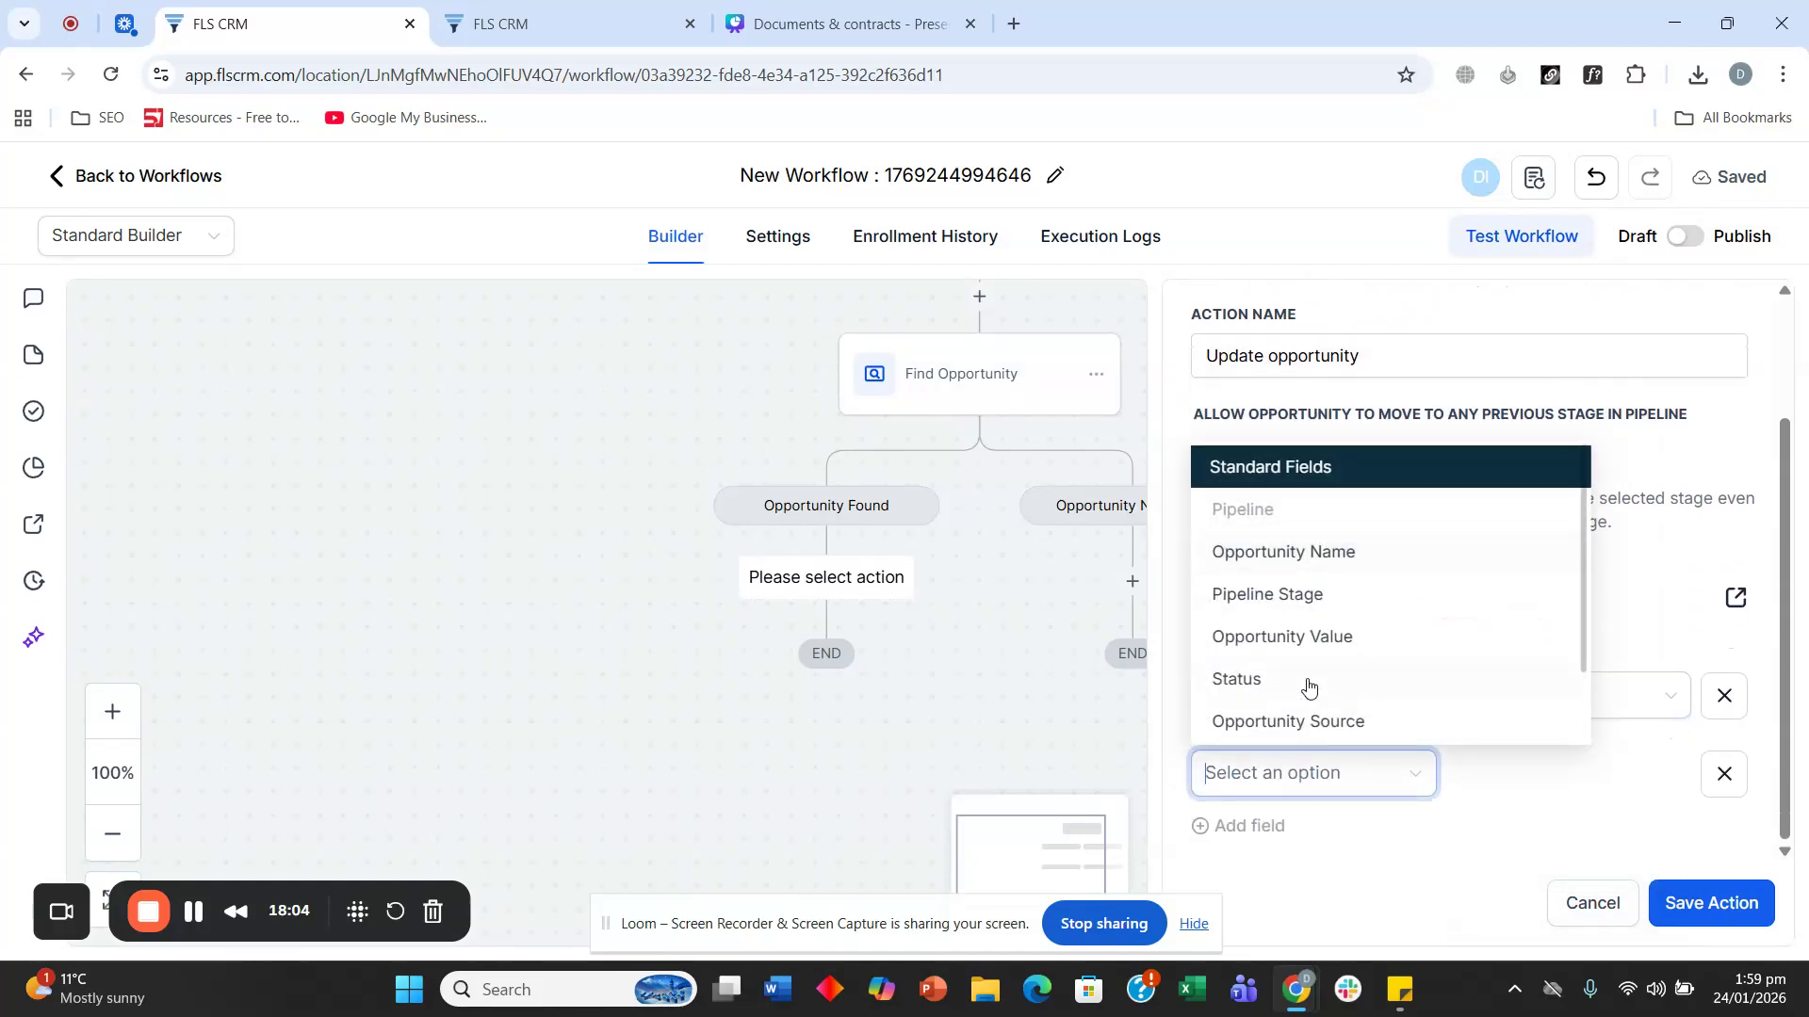
click(1309, 593)
click(1467, 781)
scroll(1498, 626, down, 2)
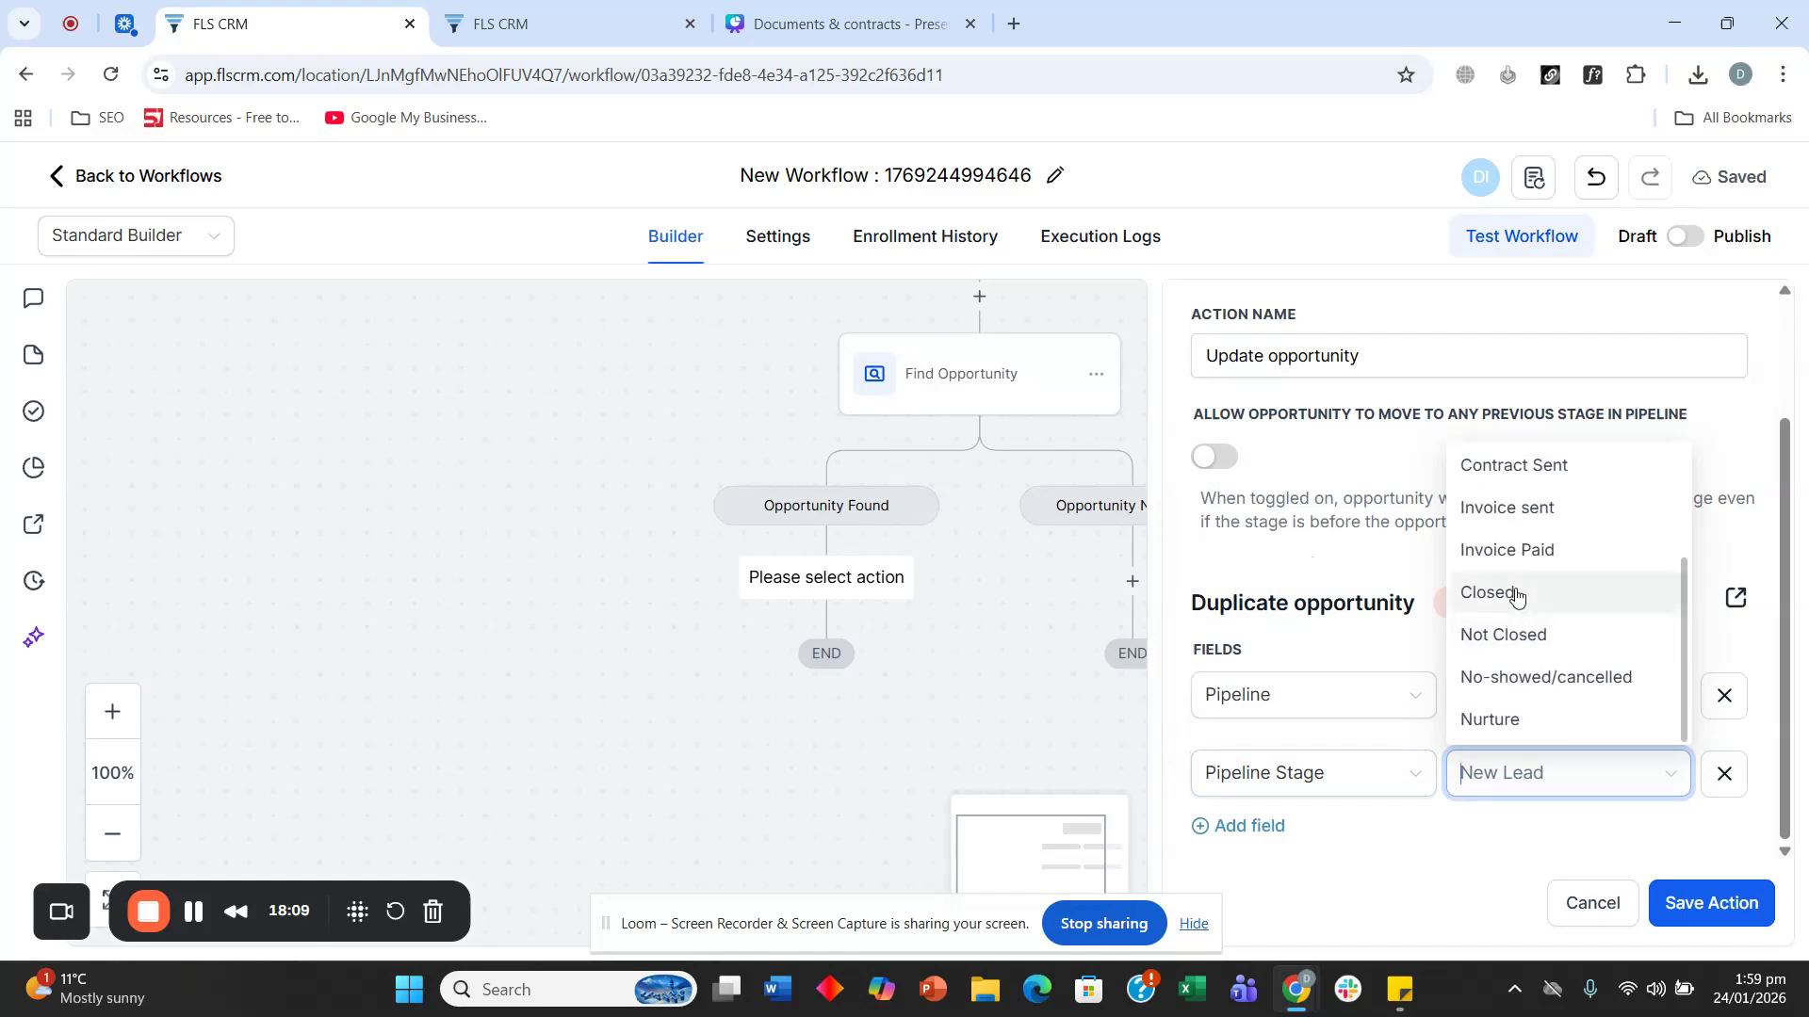
click(1516, 593)
click(1684, 900)
Step: Start a Send Email action after Update opportunity and go to its message body
drag(1016, 691, 1145, 488)
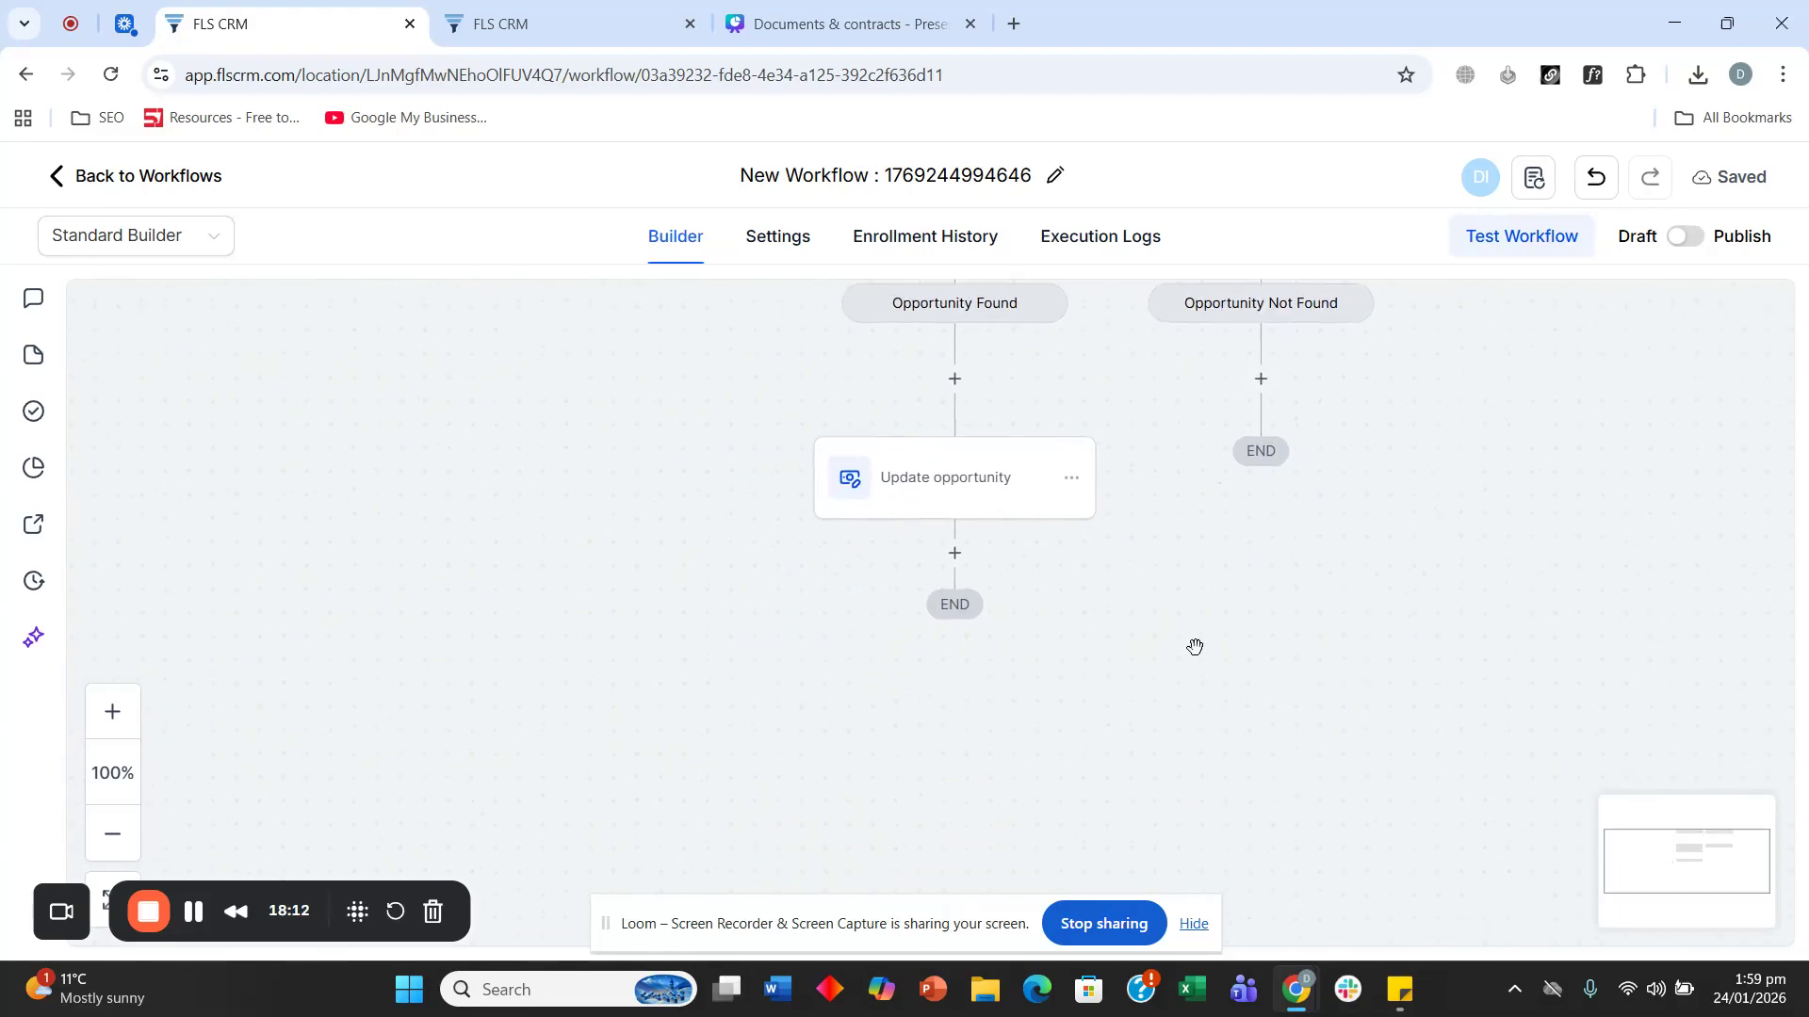
click(950, 554)
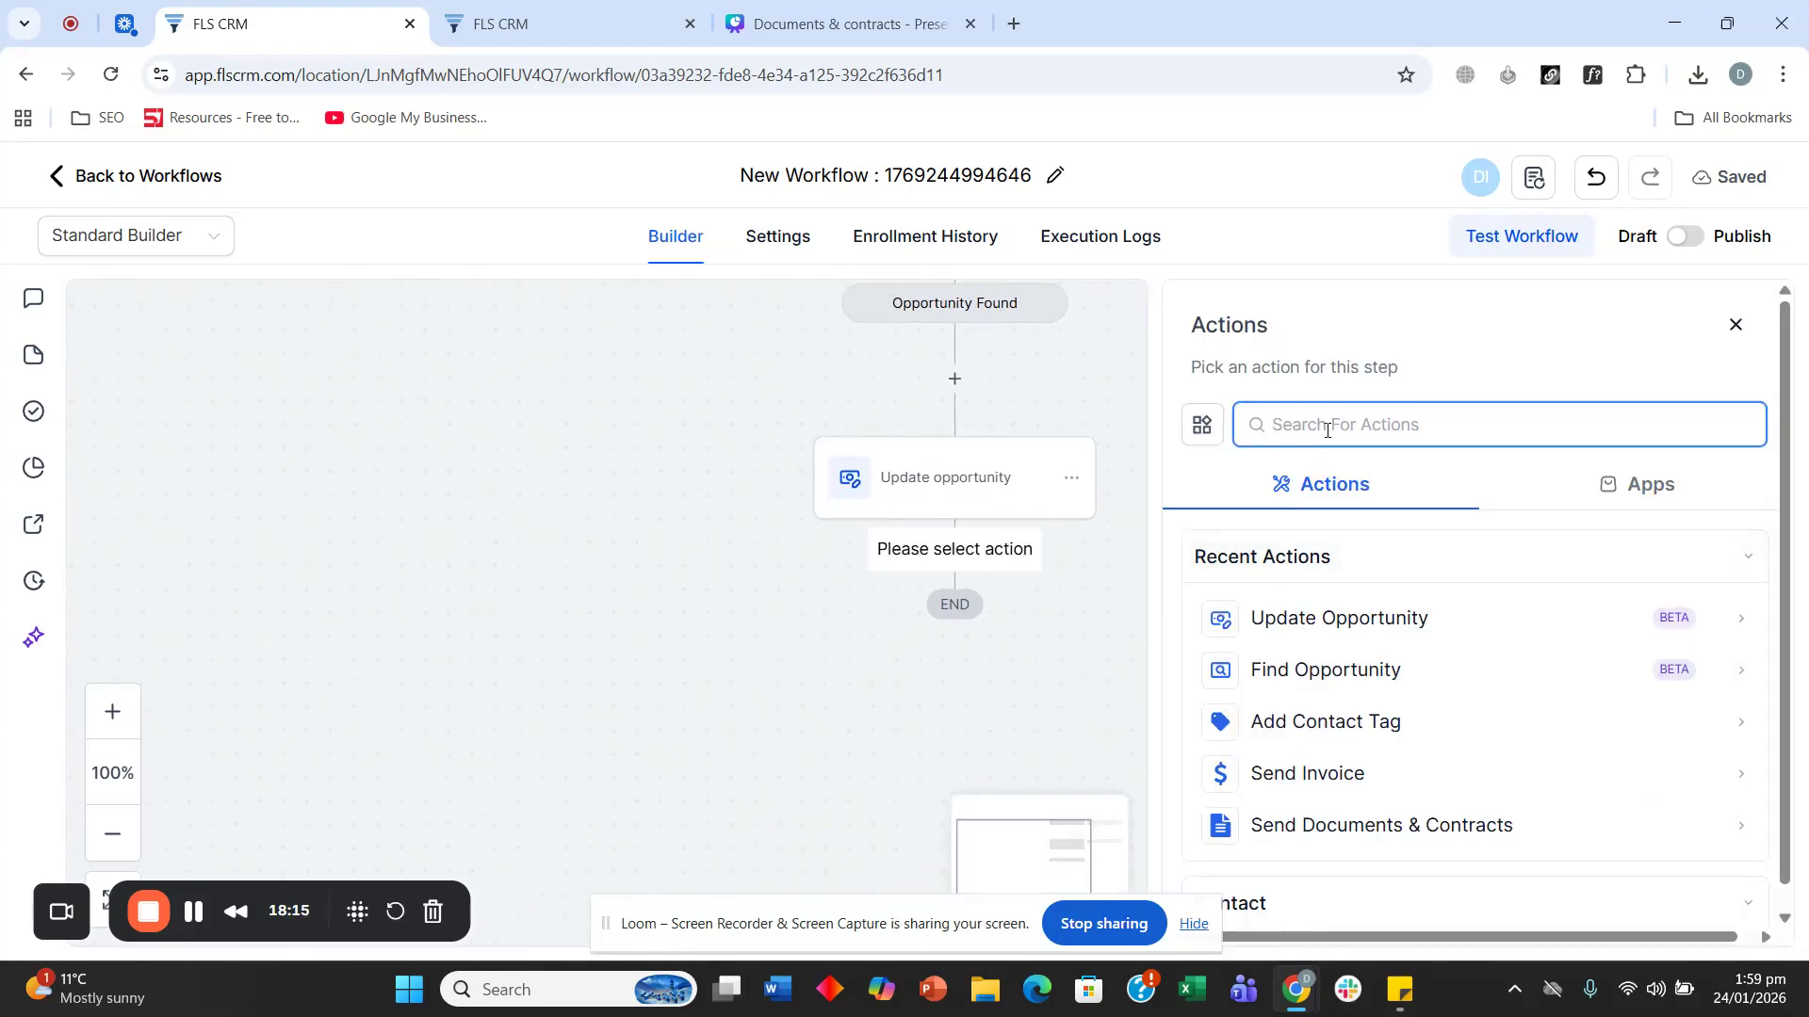
text(send)
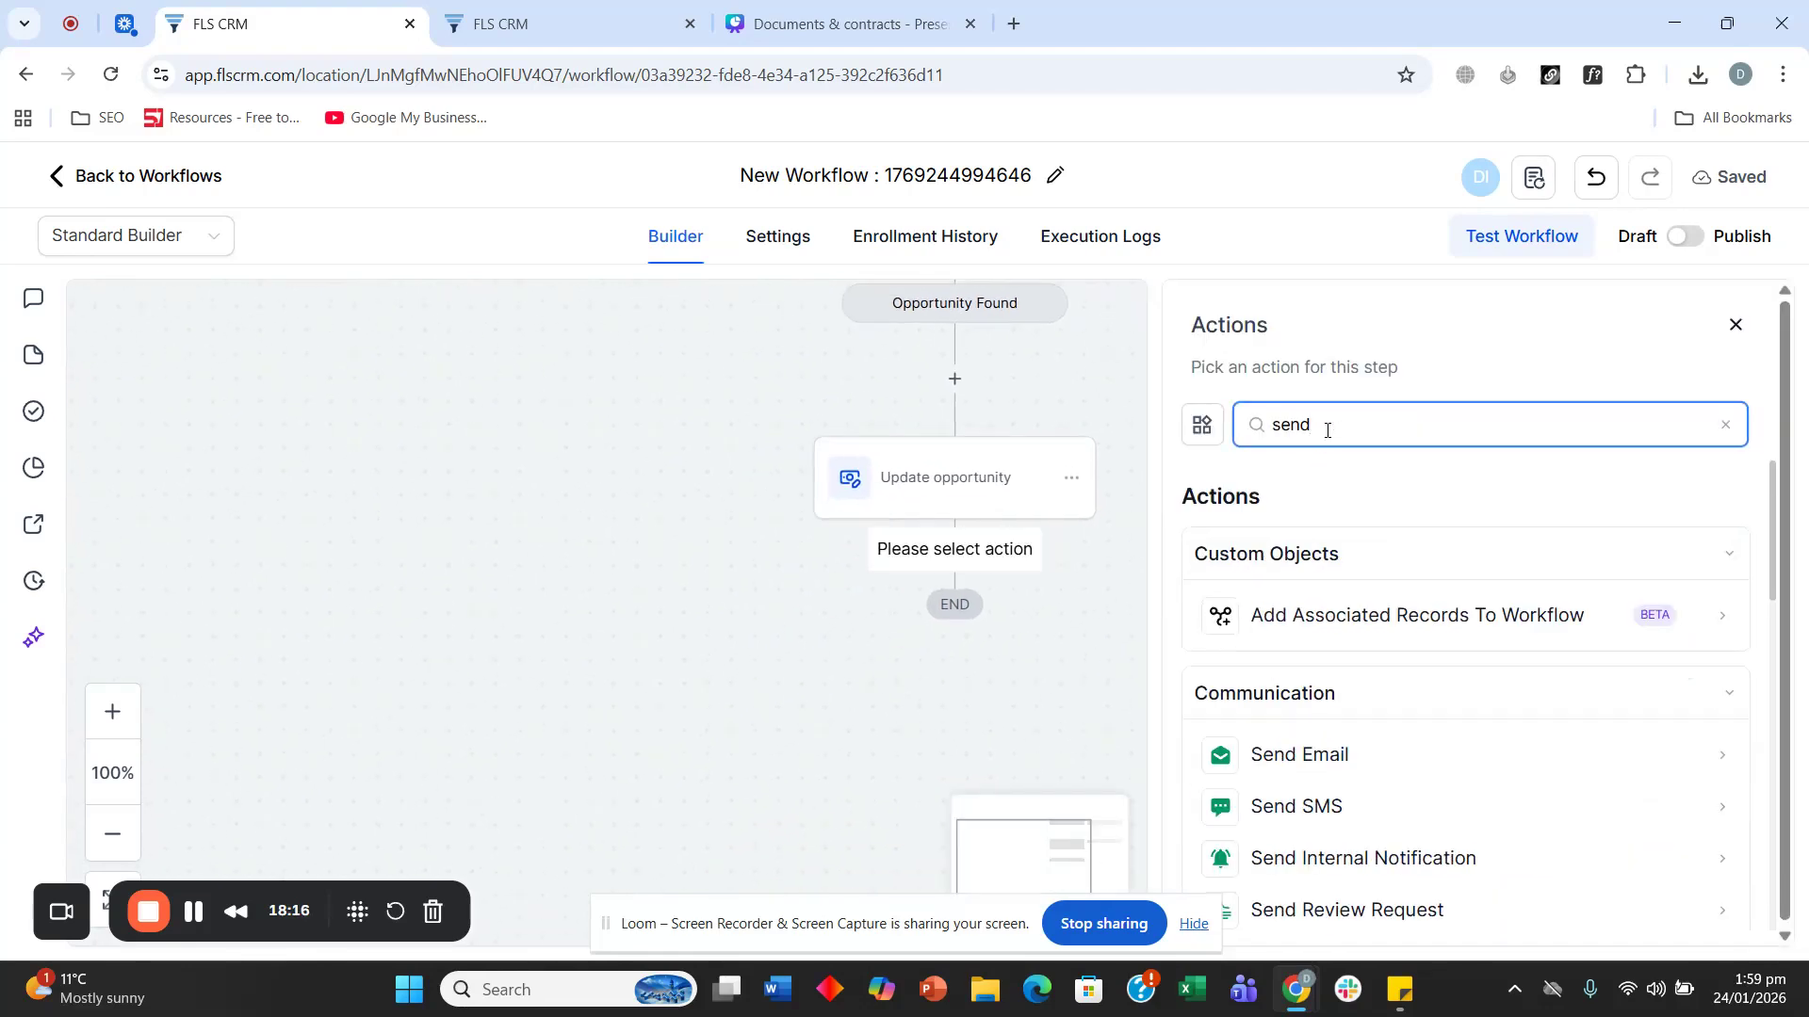
click(1357, 756)
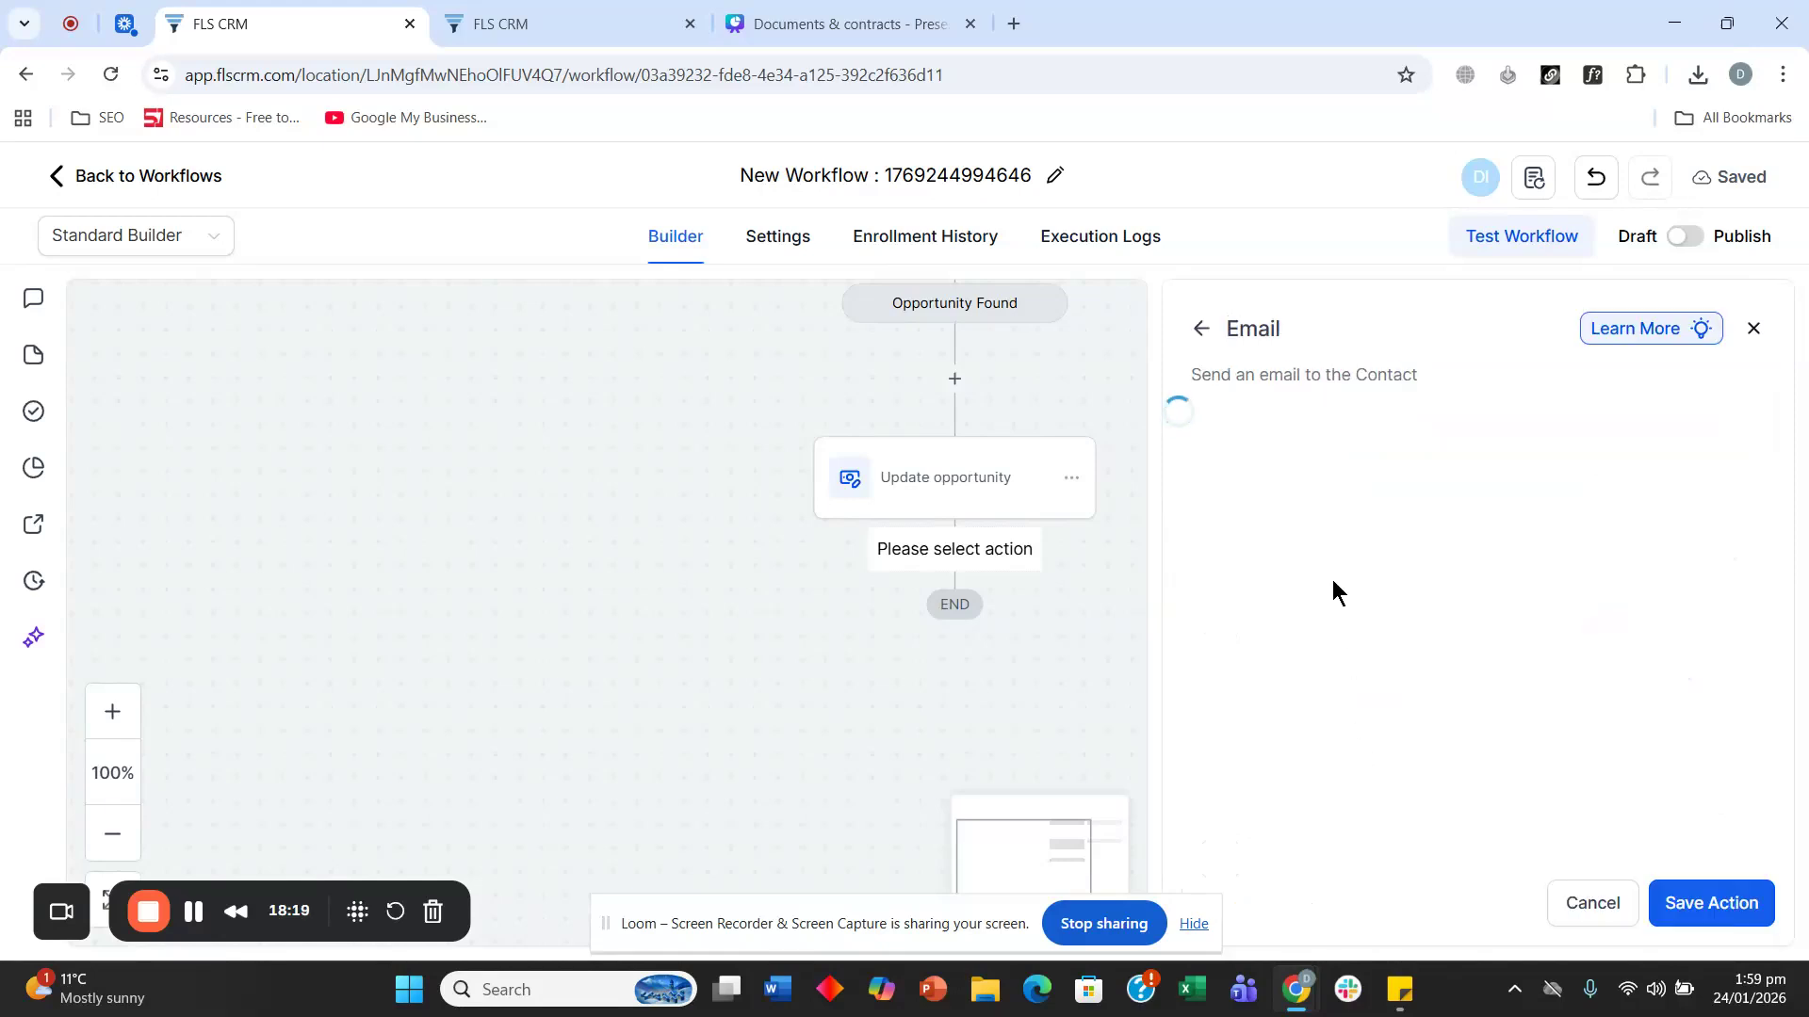
scroll(1370, 524, down, 10)
scroll(1369, 524, up, 3)
scroll(1369, 530, down, 4)
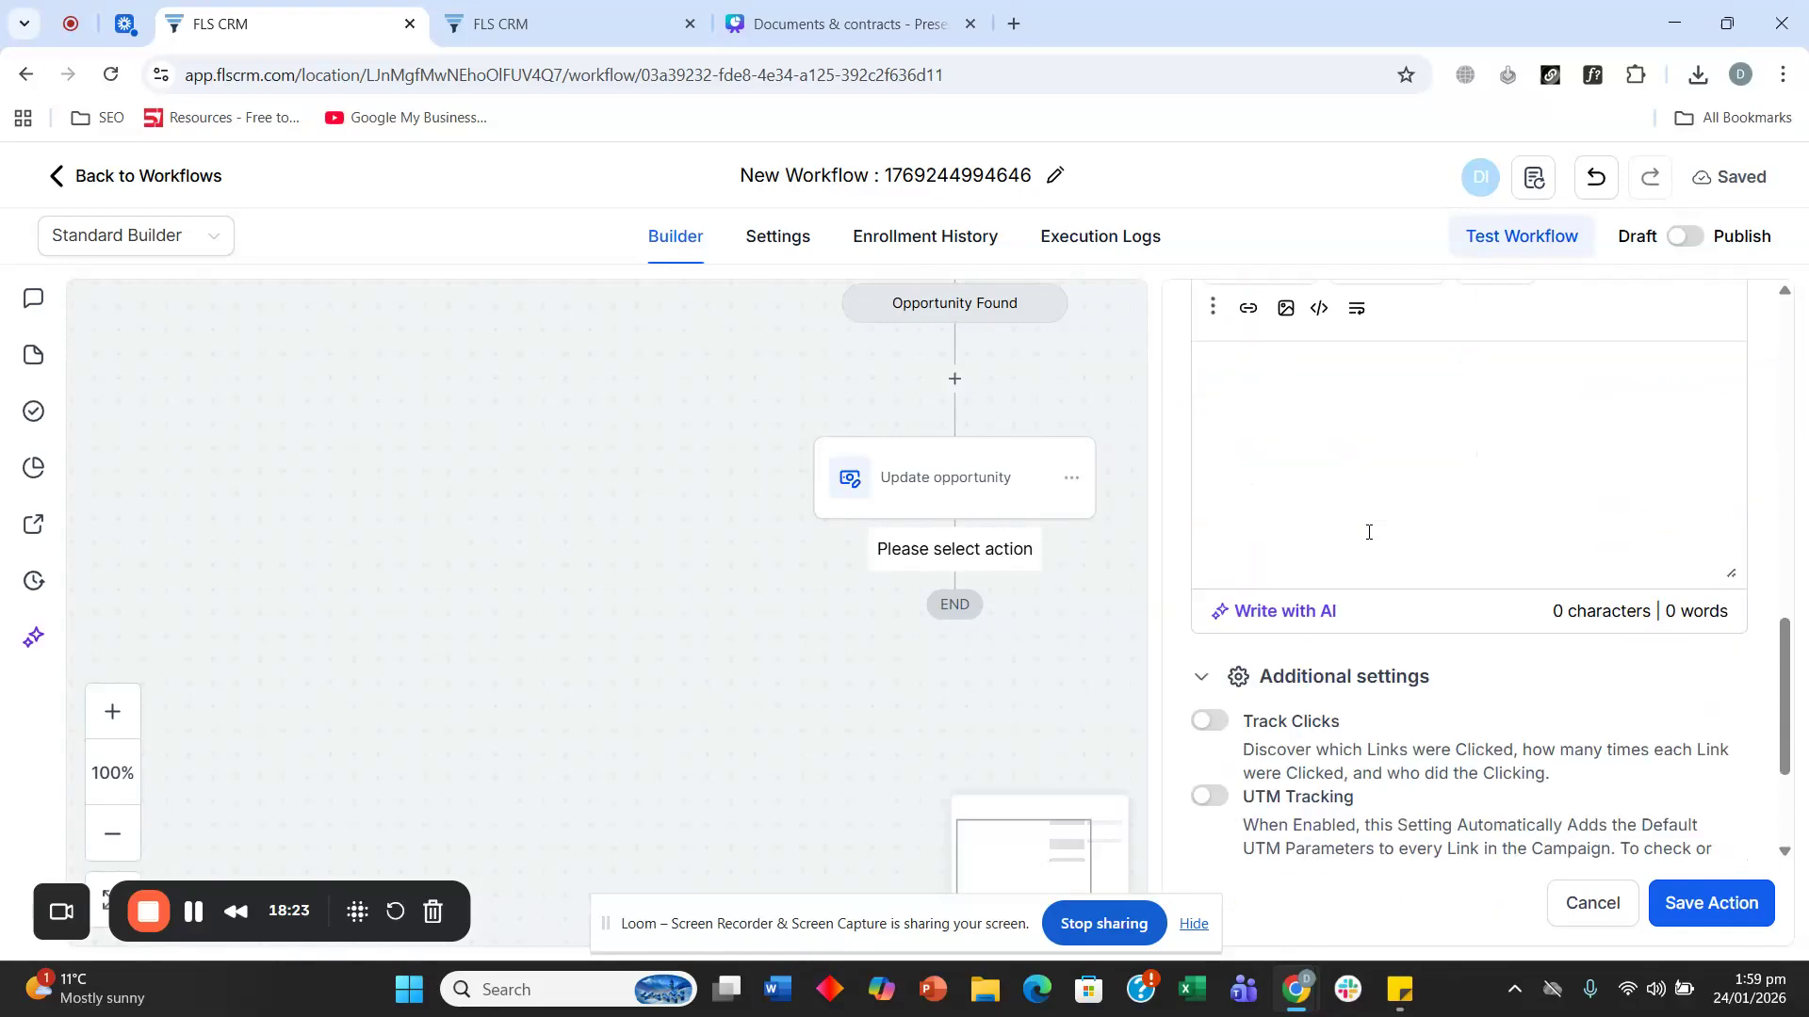
scroll(1348, 516, up, 2)
Step: Draft the email message "Thanks for choosing us." followed by a second paragraph, "Here are the things that are:"
text(Thanks for choosiung)
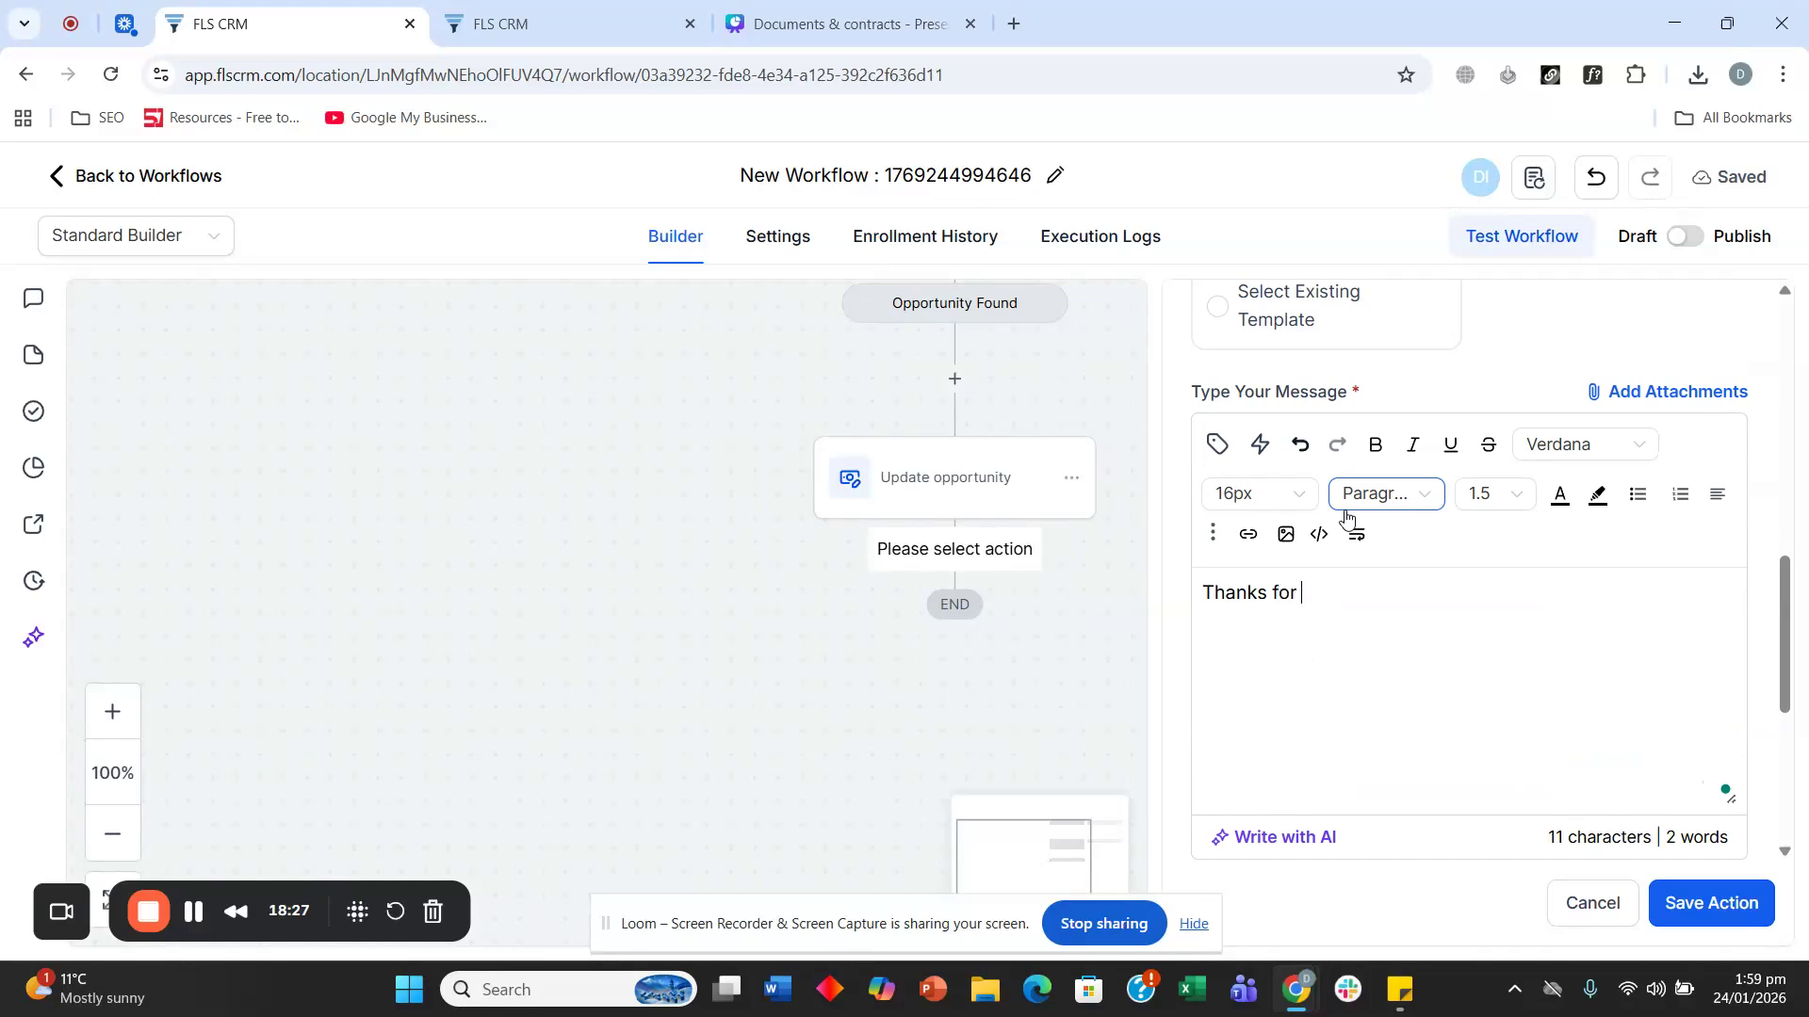
key(BackSpace)
key(BackSpace)
key(BackSpace)
text(ng us)
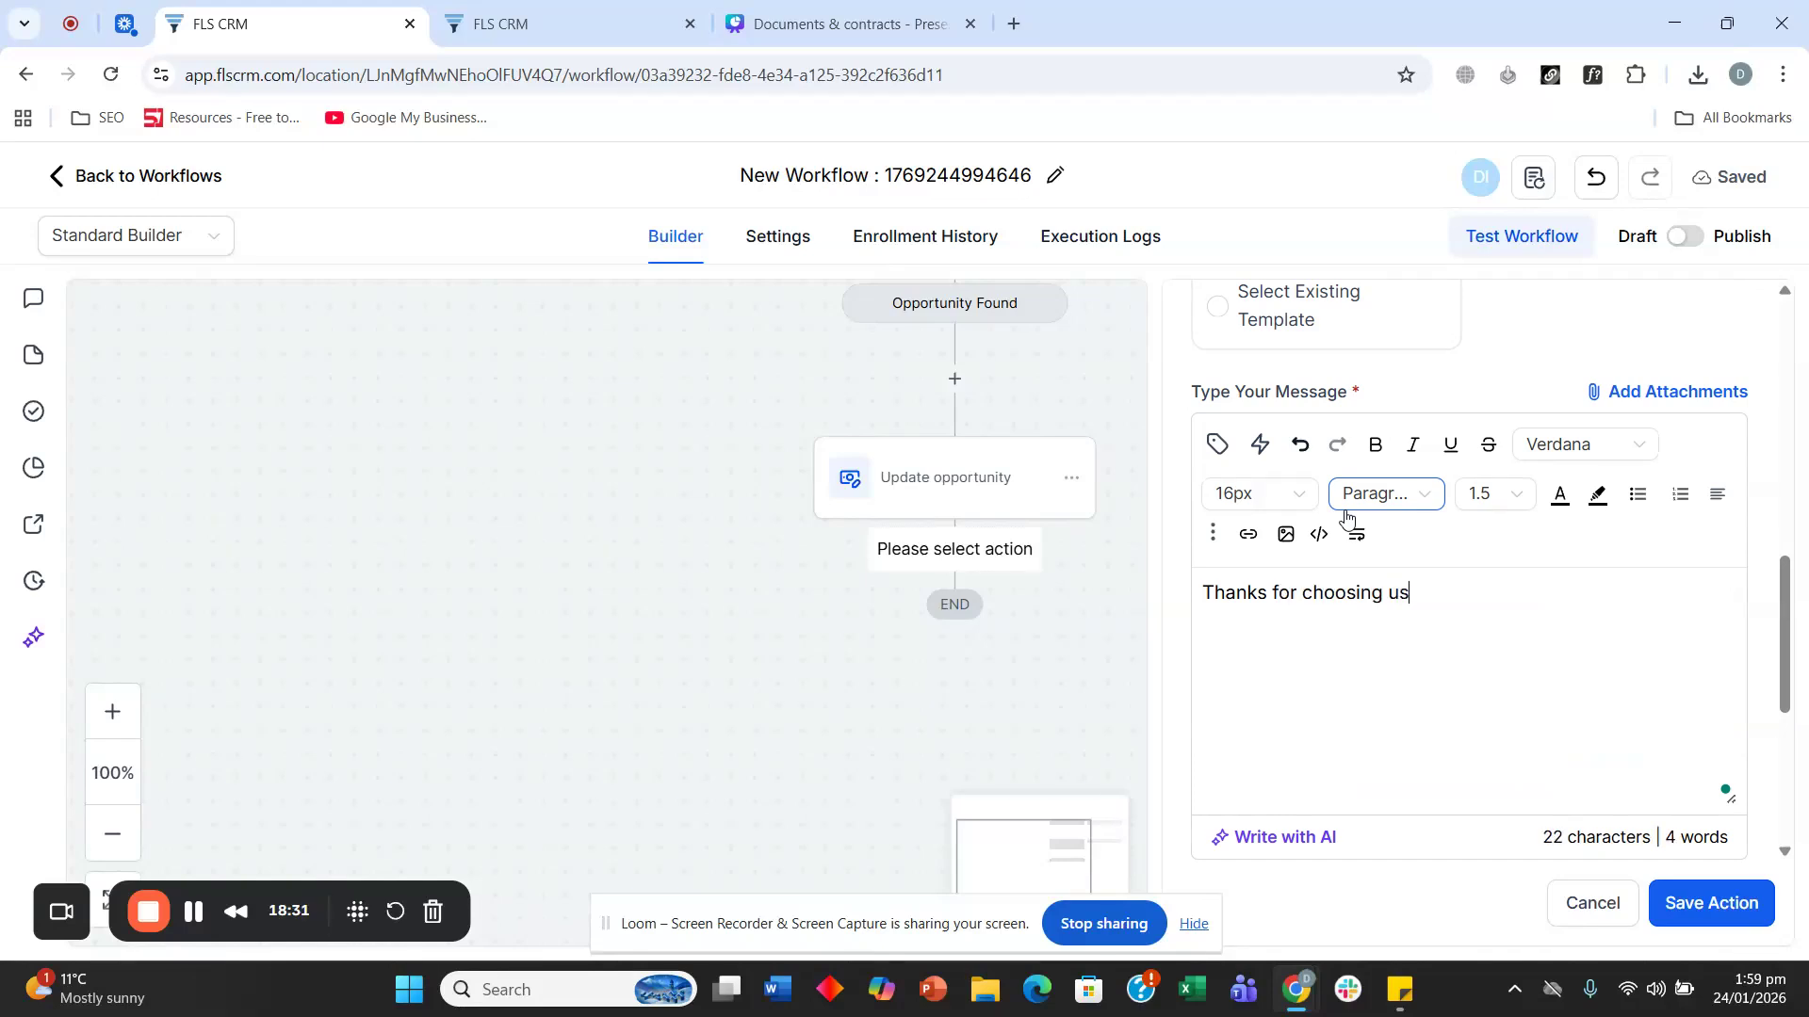
text(.  Here are tth)
key(BackSpace)
text(he)
key(BackSpace)
key(BackSpace)
key(BackSpace)
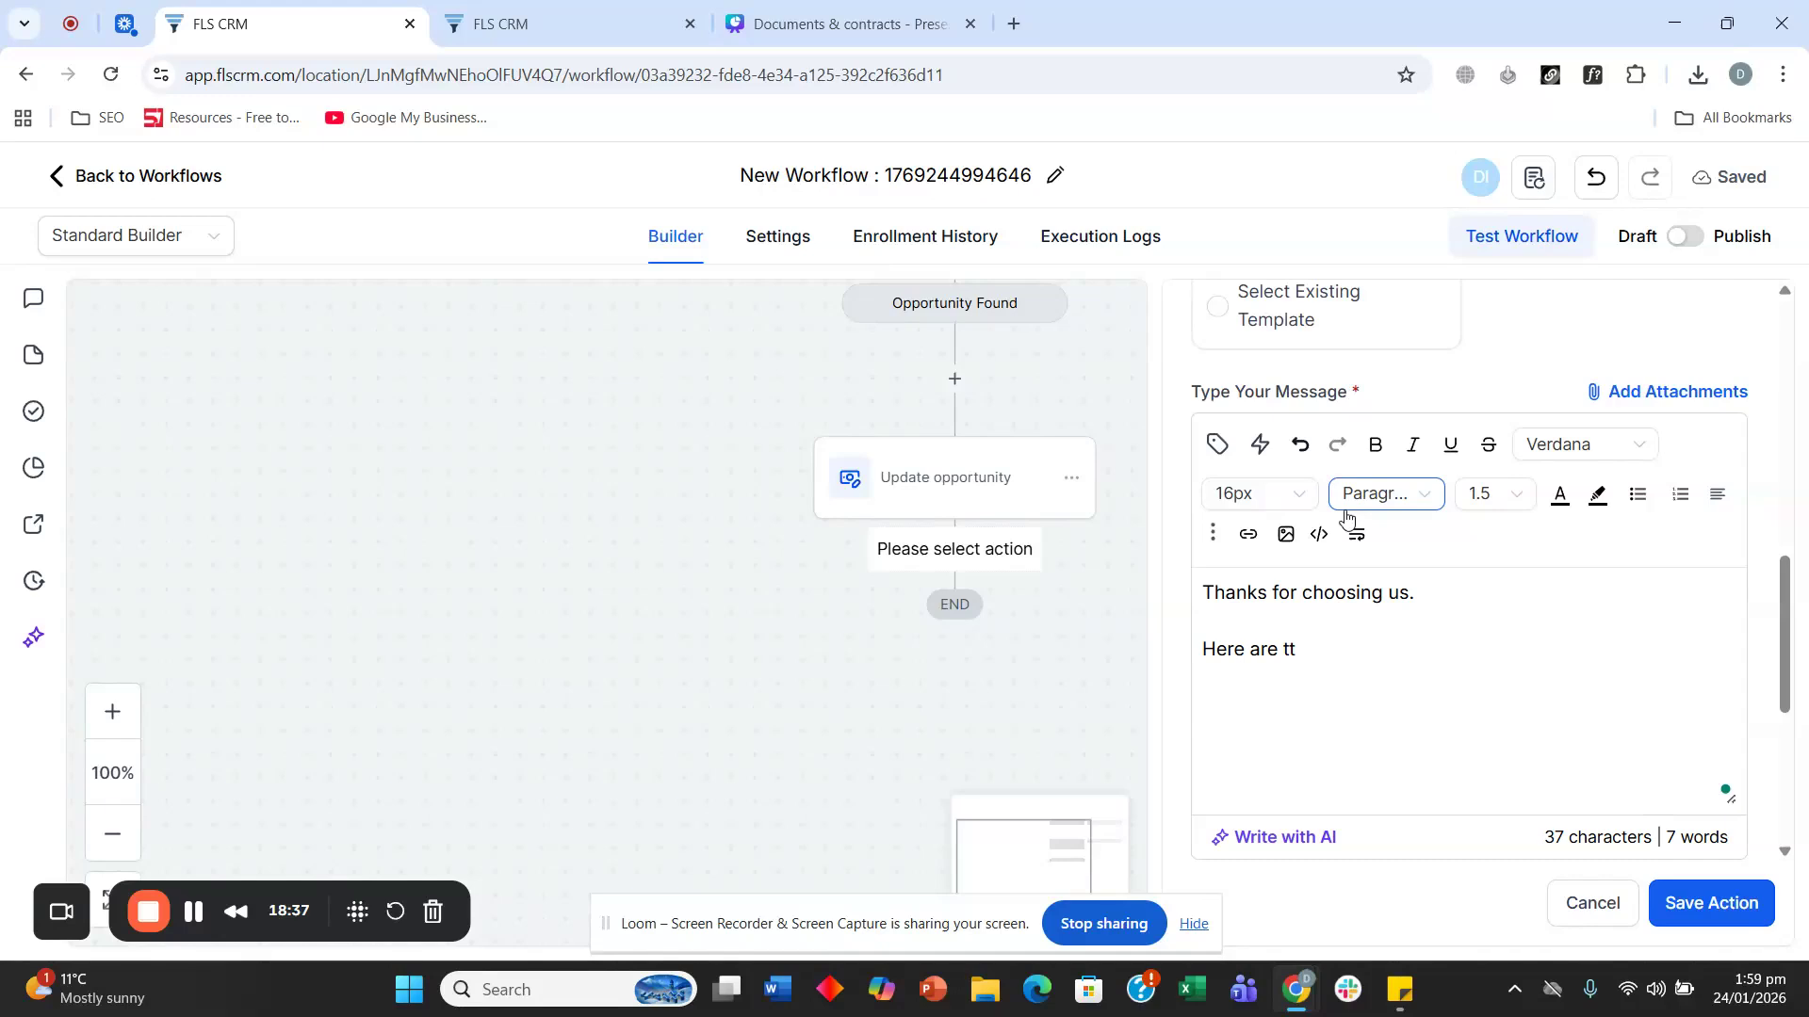
text(hte)
key(BackSpace)
key(BackSpace)
text(e things )
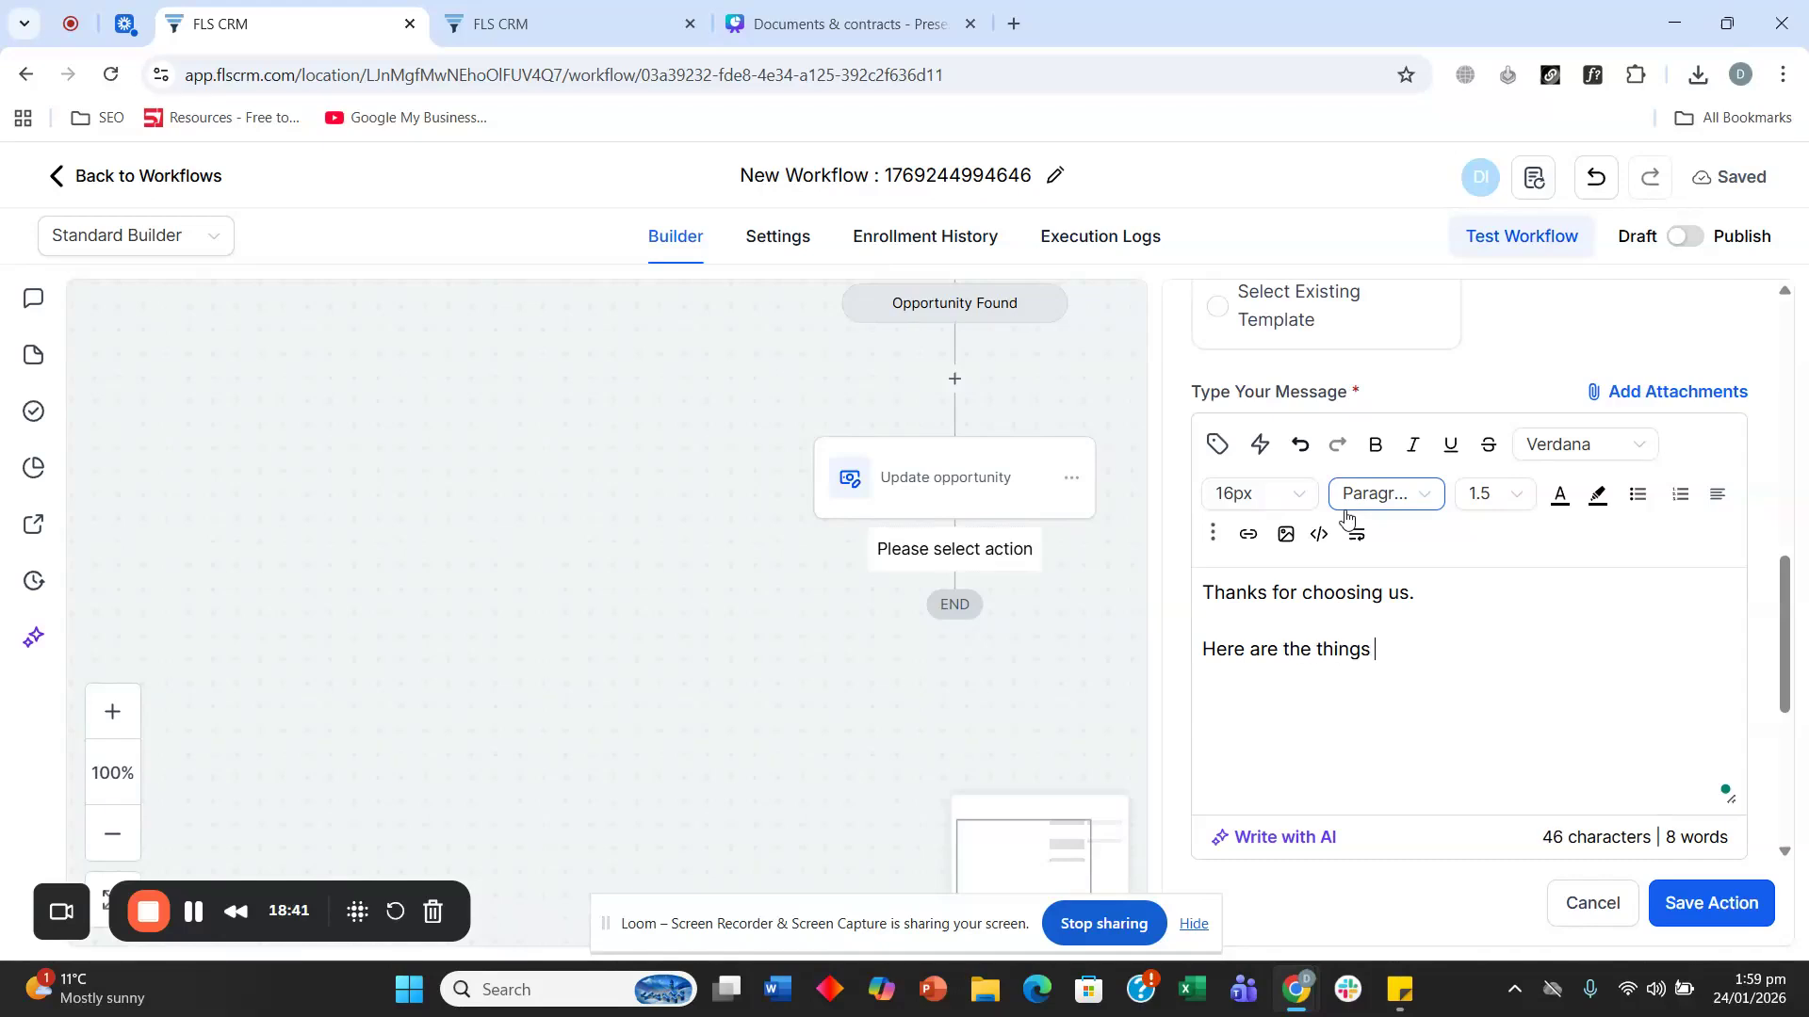
text(are the thi)
key(BackSpace)
key(BackSpace)
key(BackSpace)
key(BackSpace)
key(BackSpace)
key(BackSpace)
key(BackSpace)
key(BackSpace)
key(BackSpace)
key(BackSpace)
key(BackSpace)
text(that are)
key(BackSpace)
text(:)
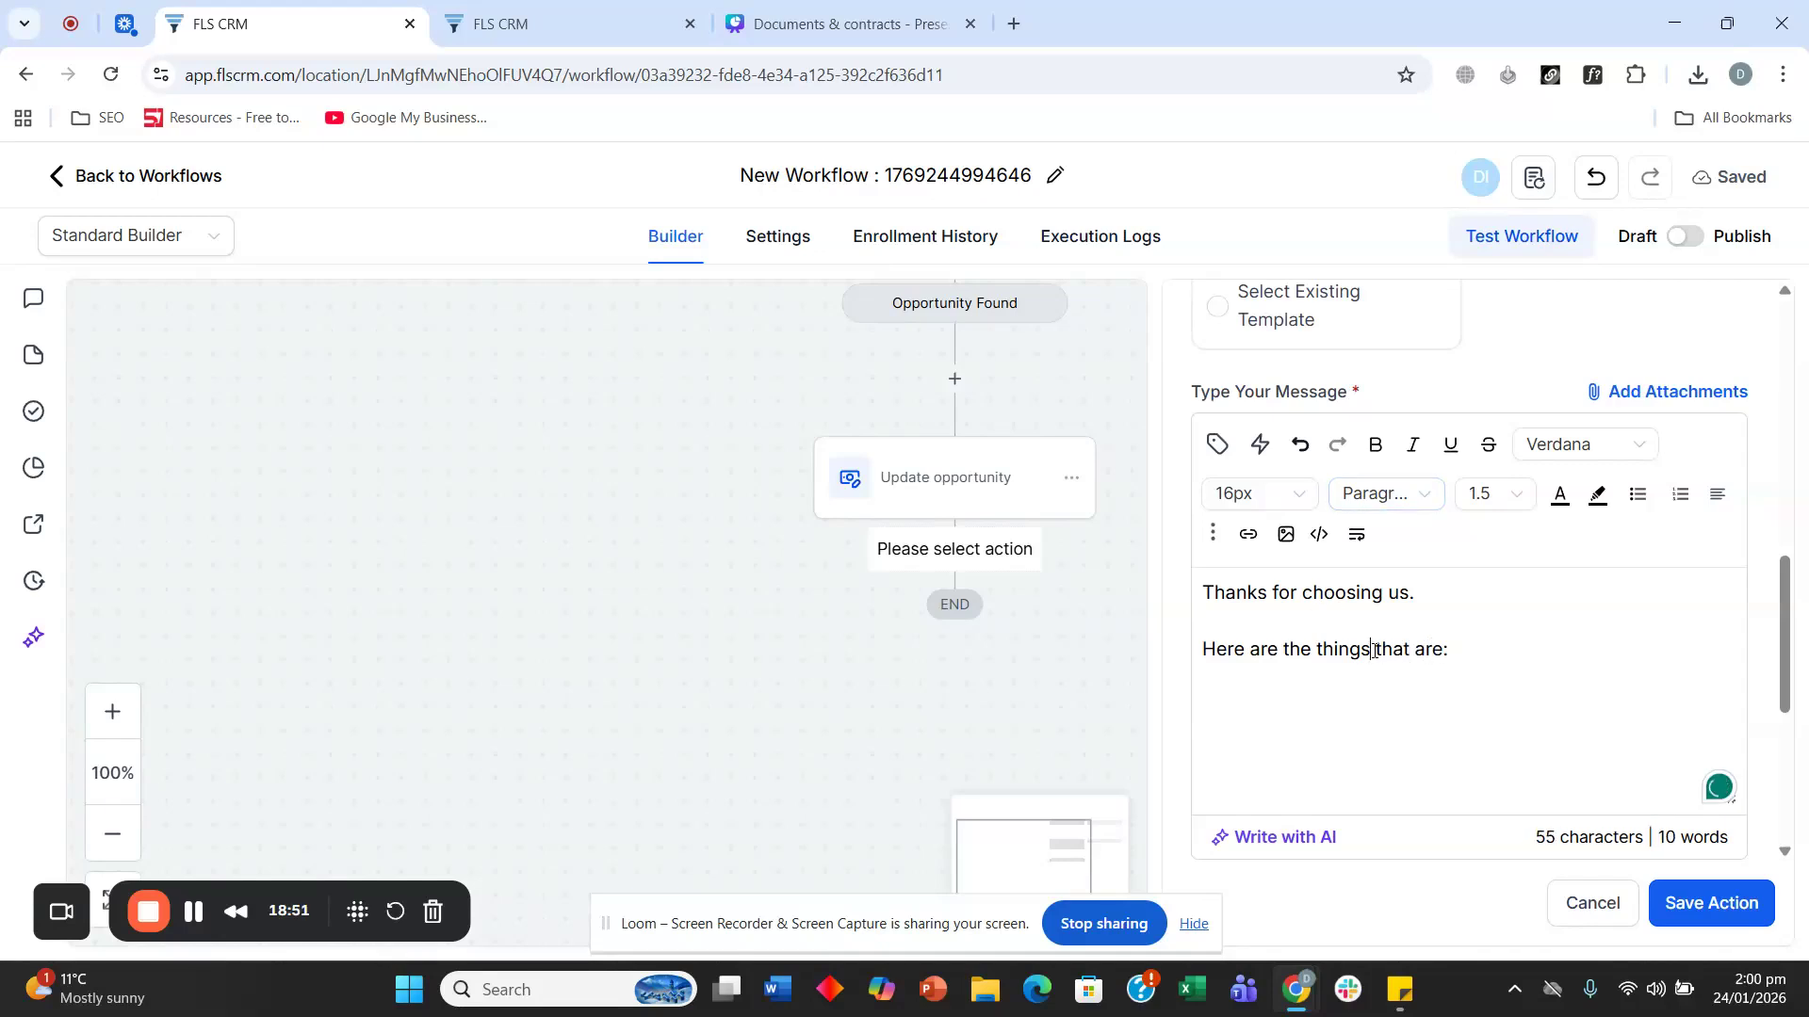
scroll(1314, 601, down, 3)
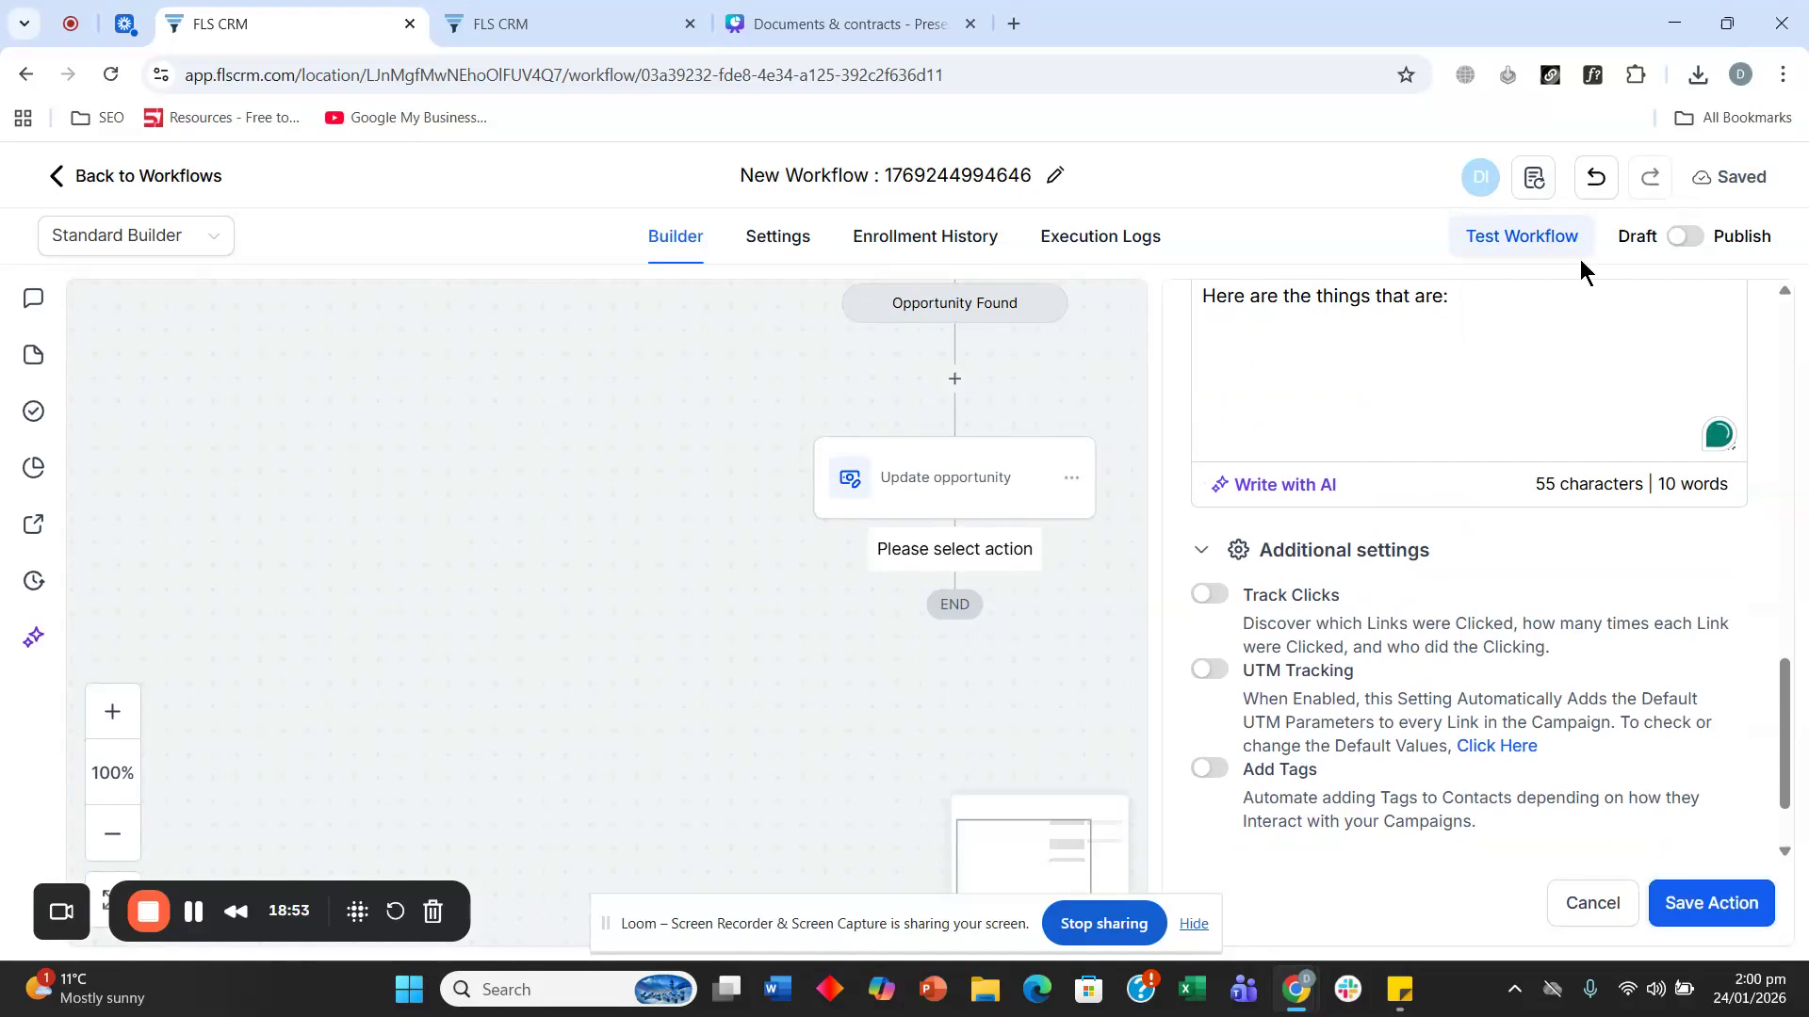
Step: Rename the workflow as "Payment received" and discard the unsaved email action
click(876, 180)
text(Pa)
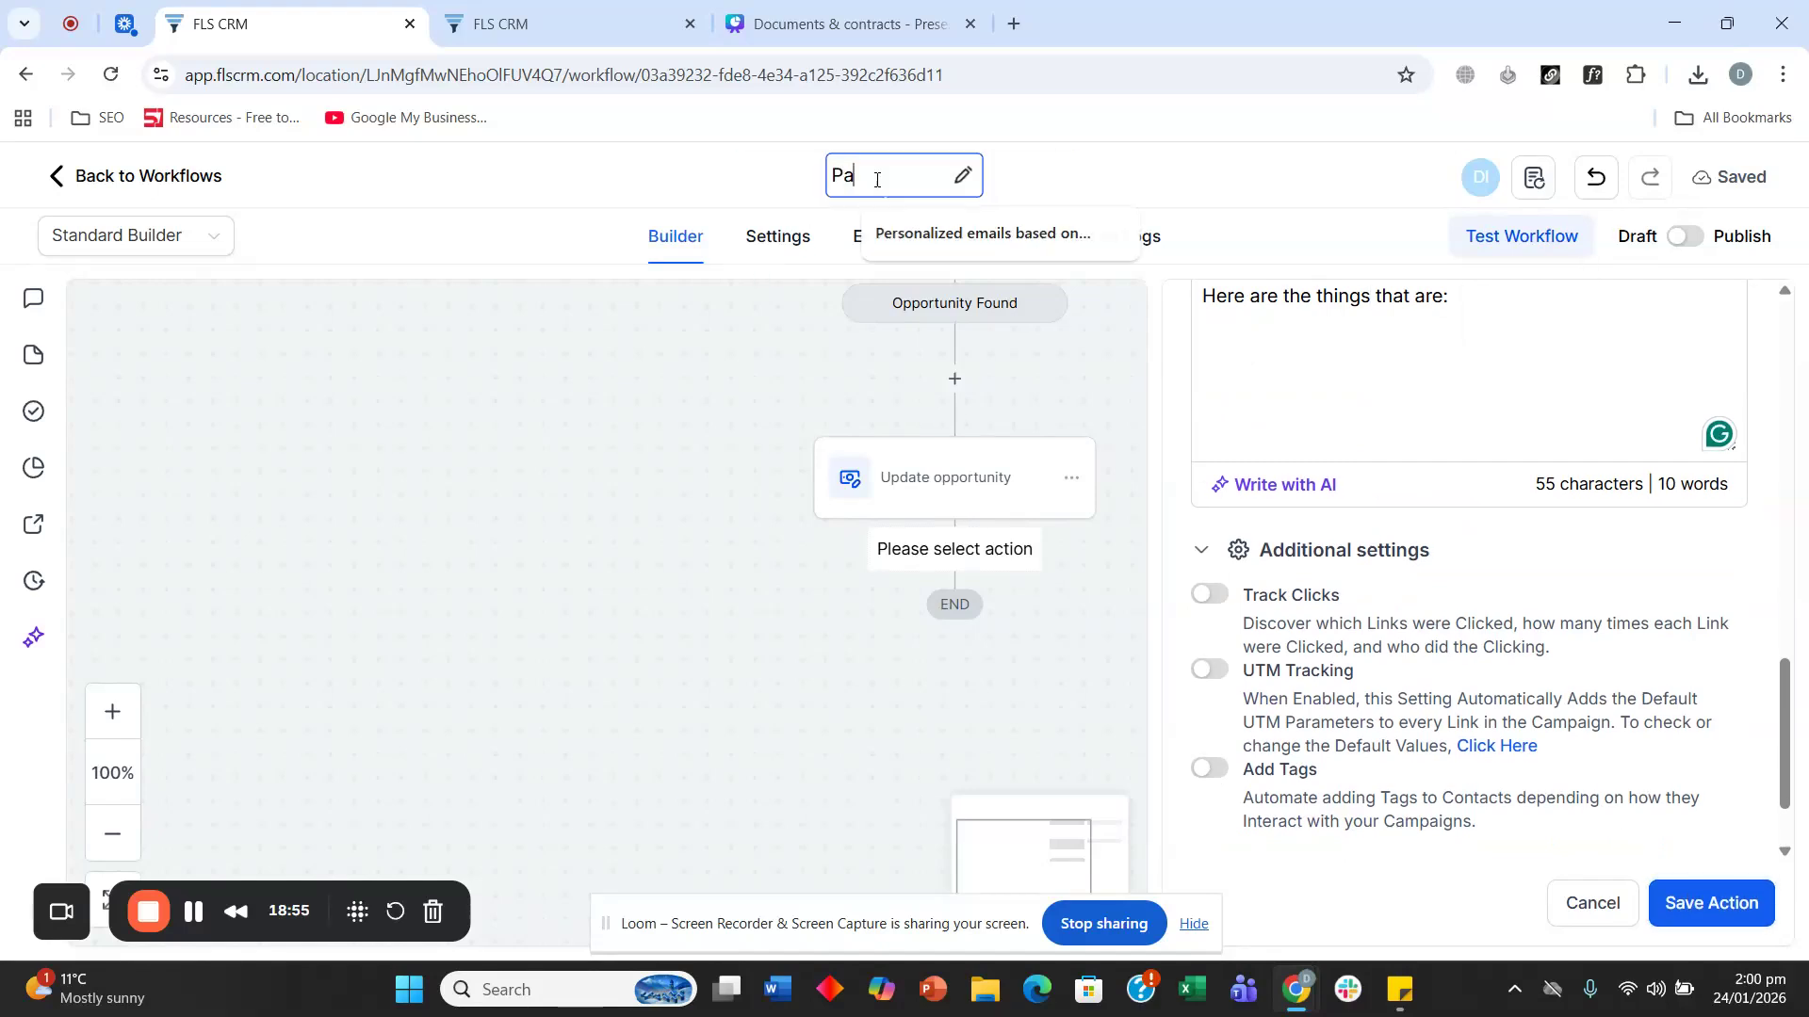
text(yment received)
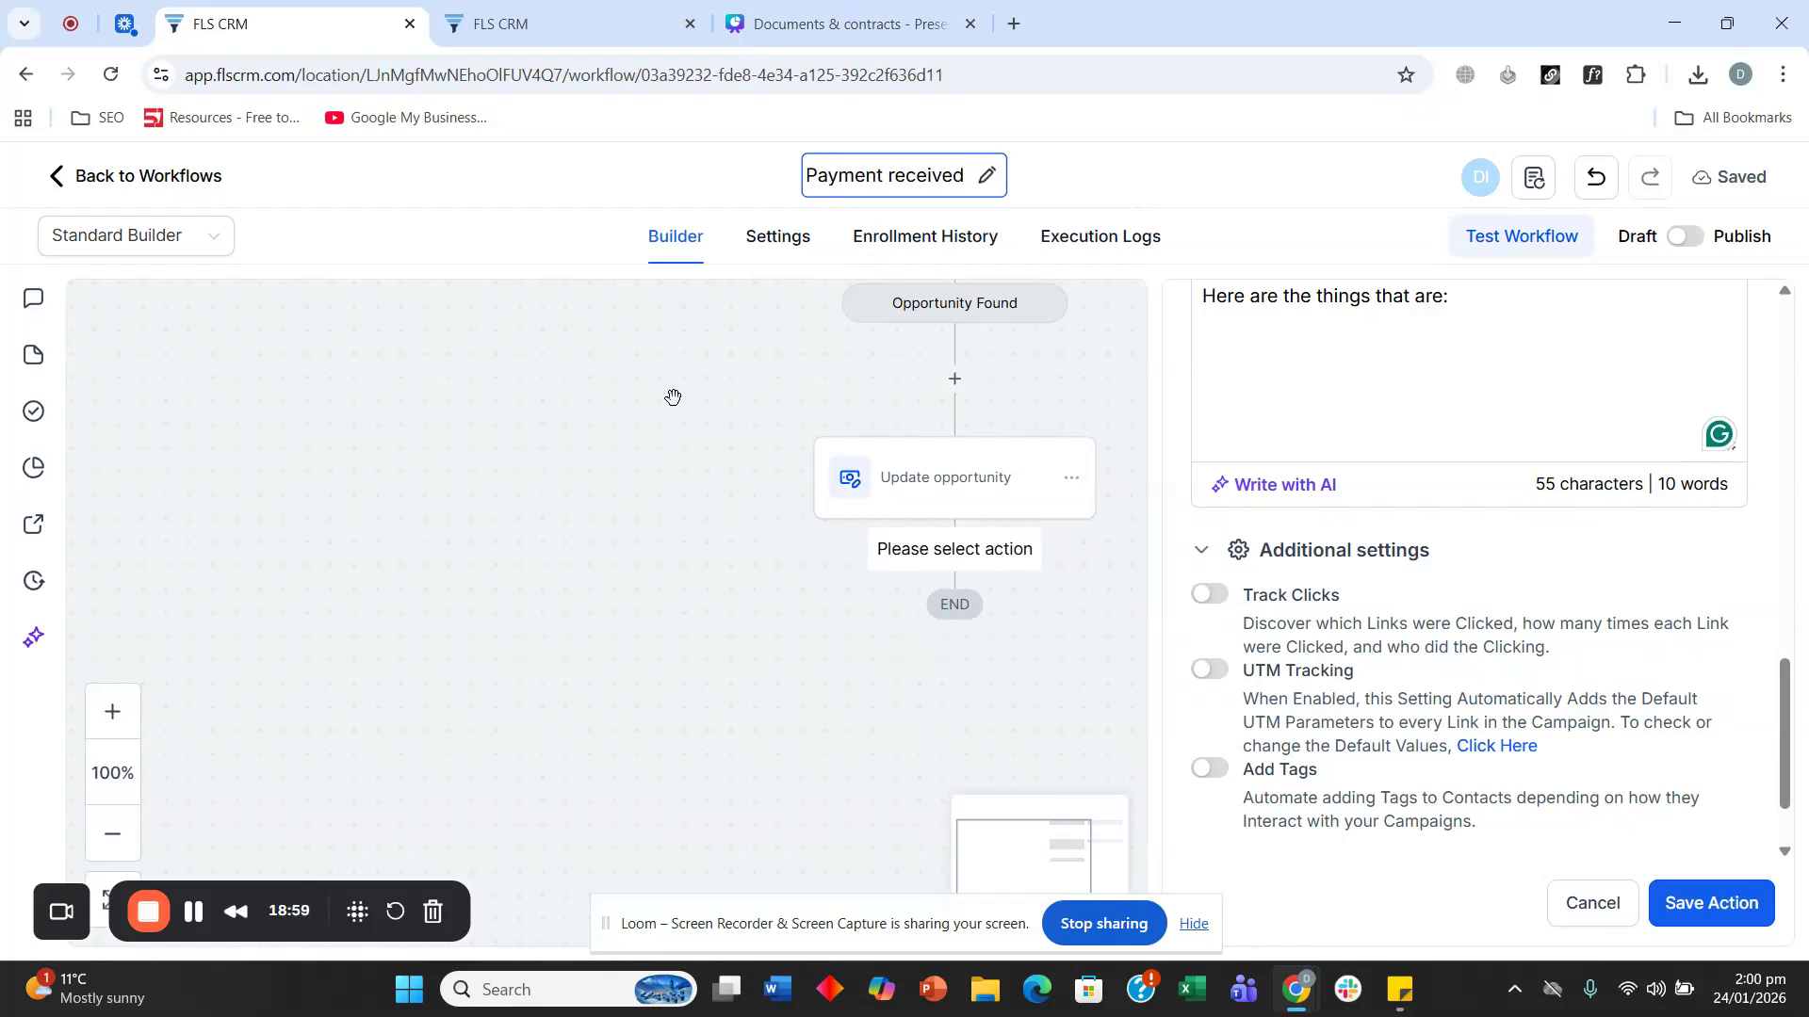
key(Return)
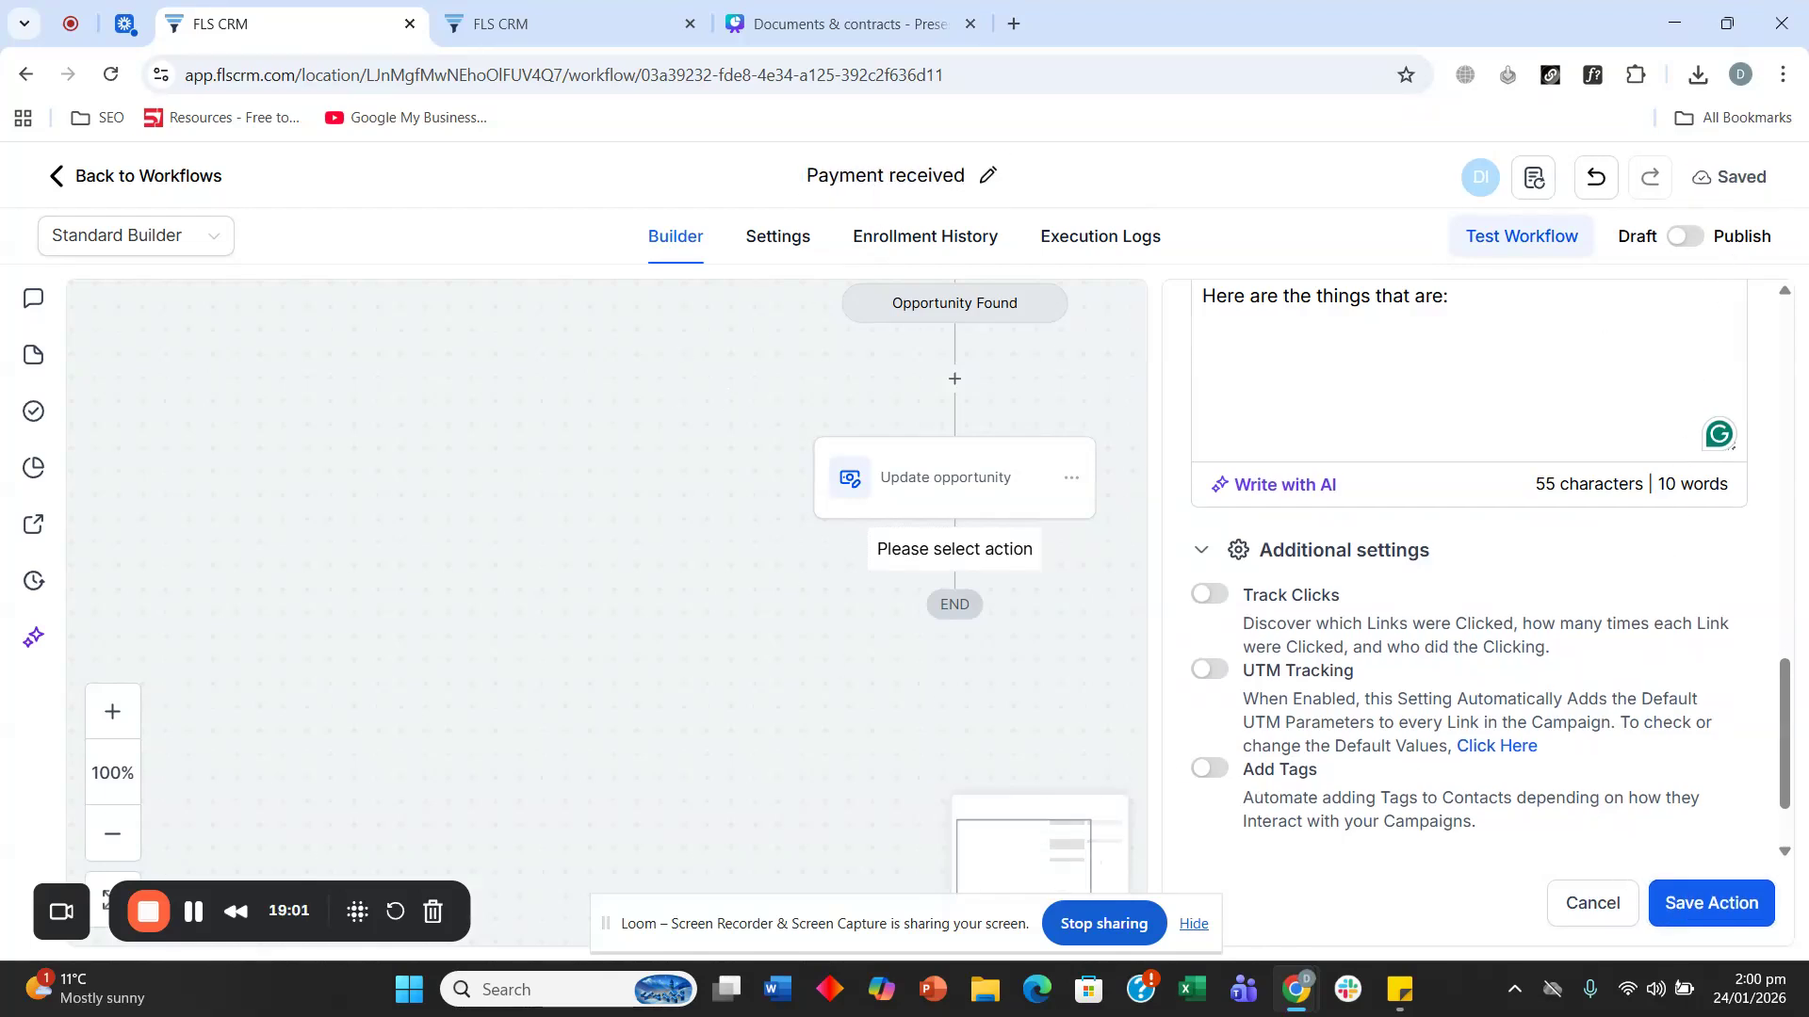
click(1592, 906)
click(1086, 628)
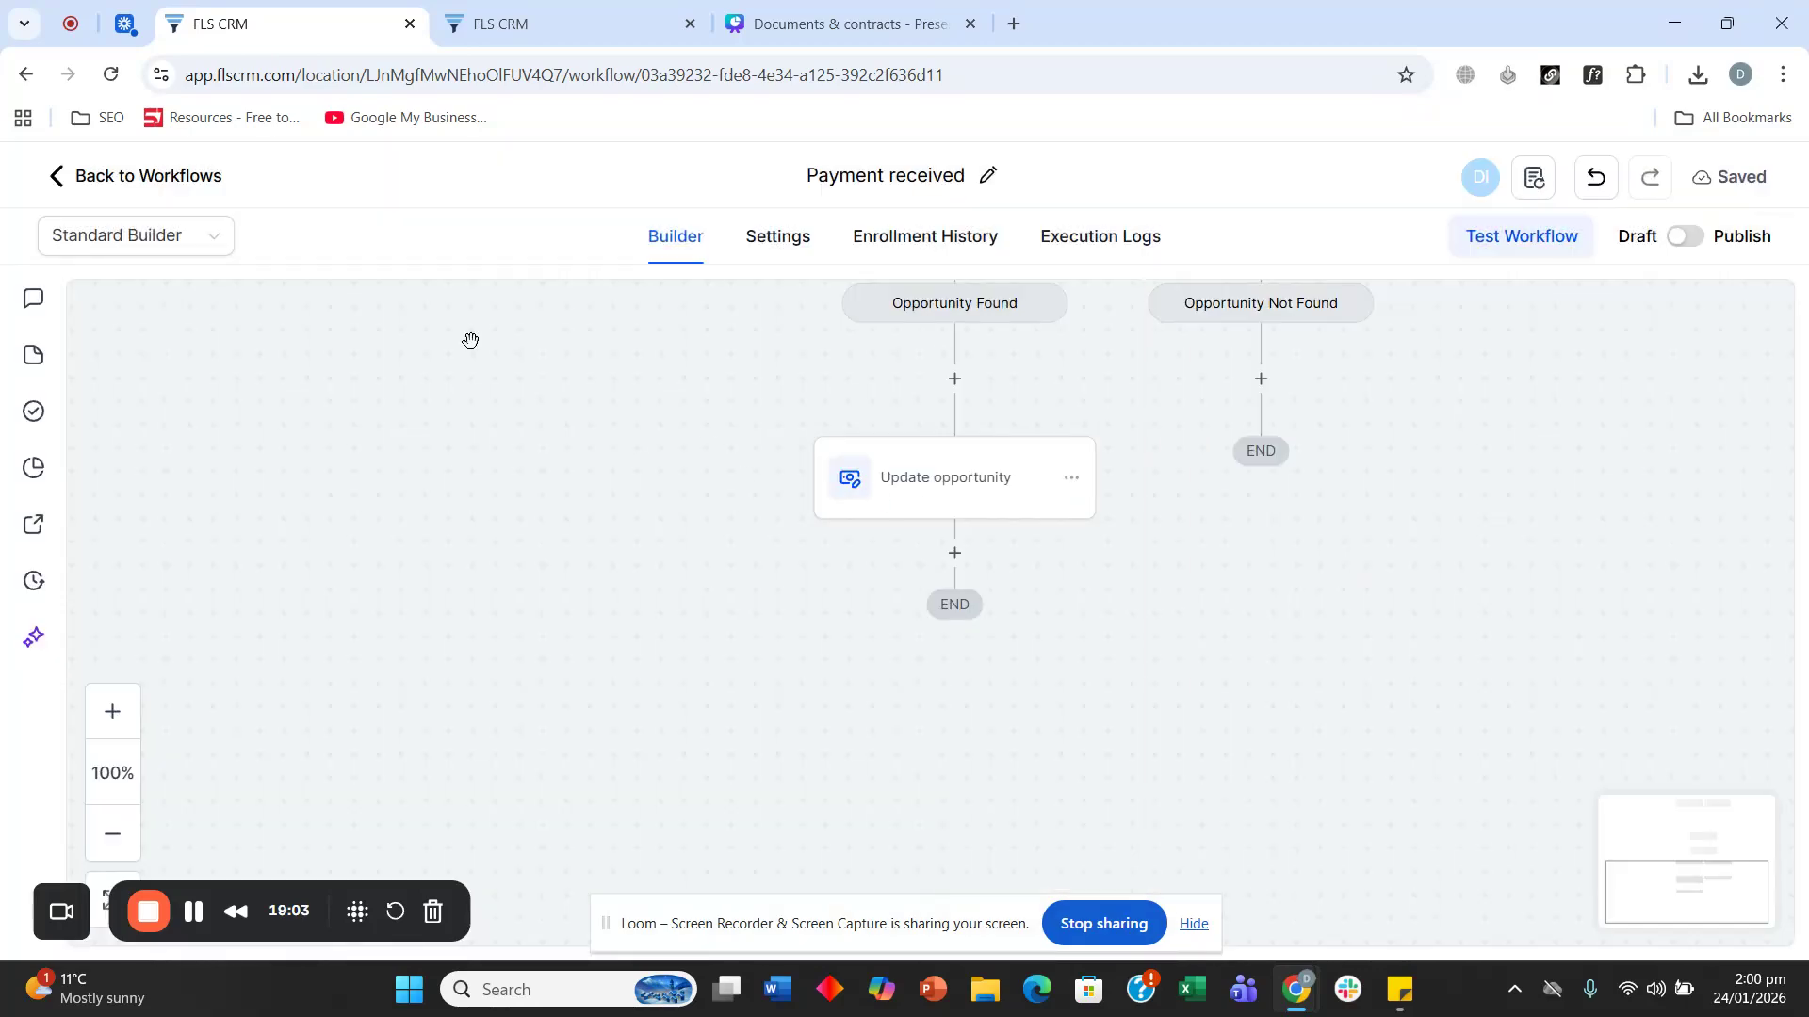
Step: Publish and save the Payment received workflow, and return to the workflows list
click(1686, 236)
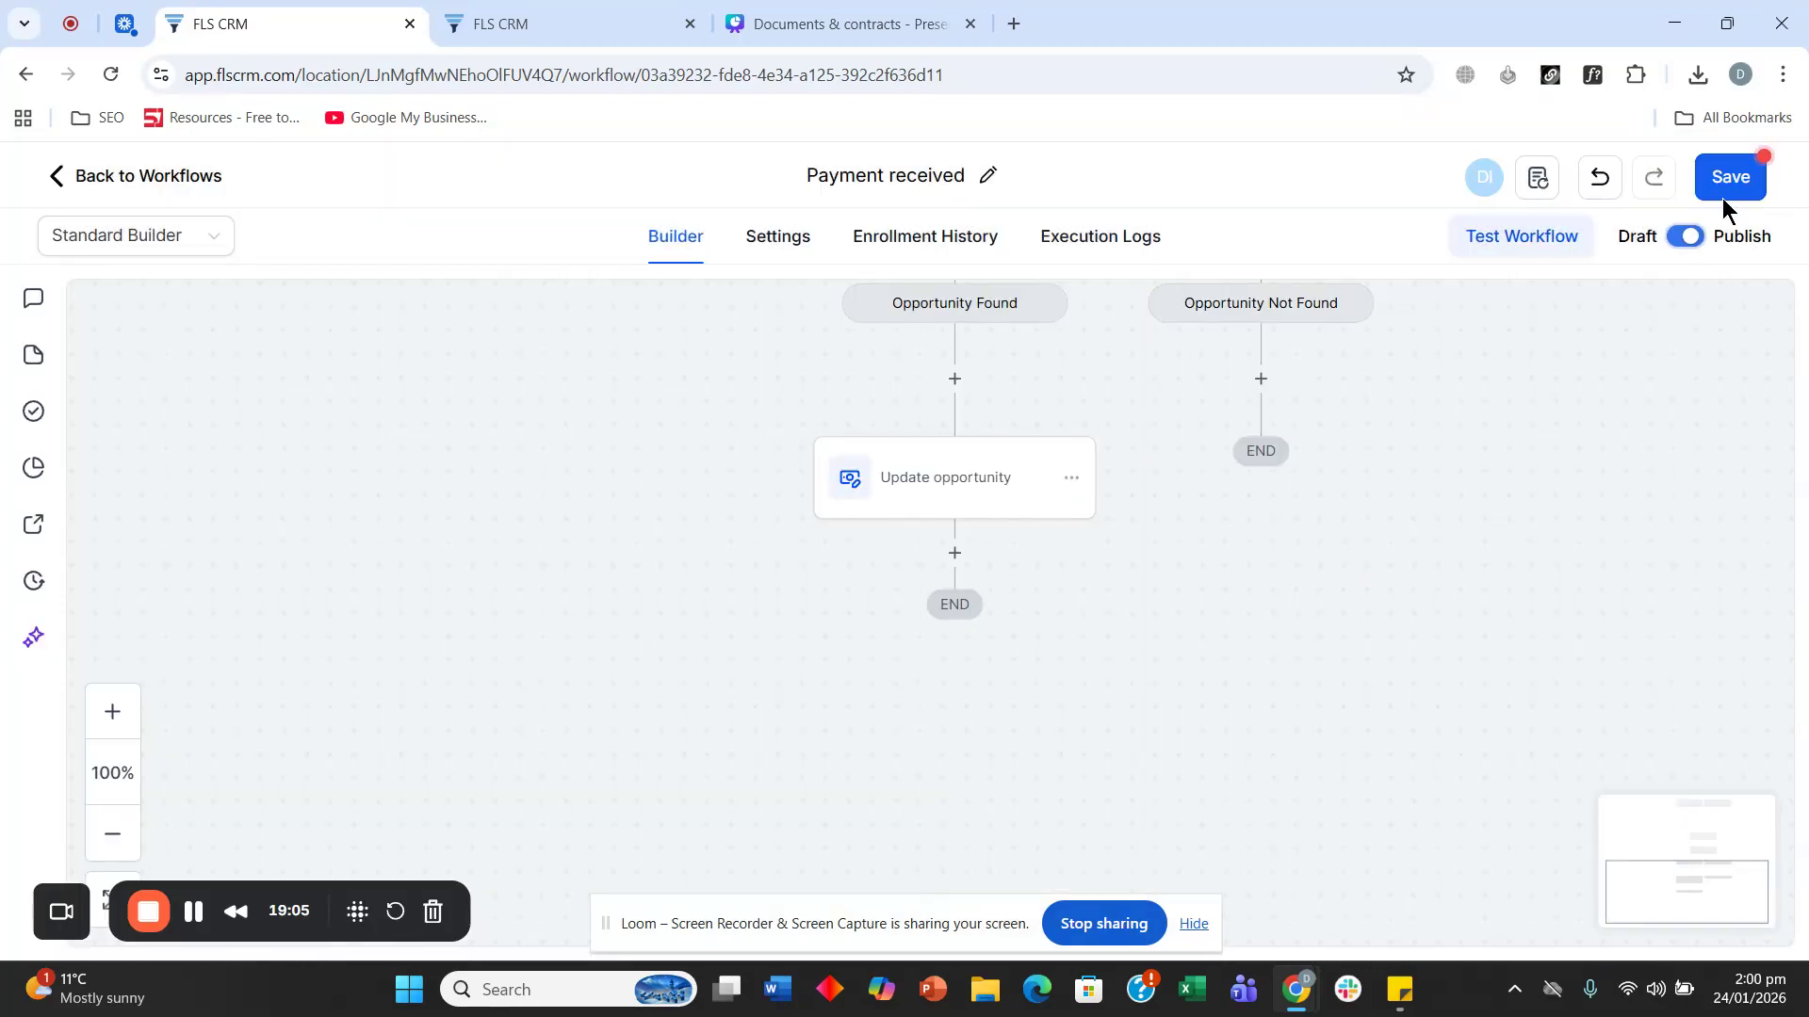
click(1724, 181)
scroll(369, 496, up, 7)
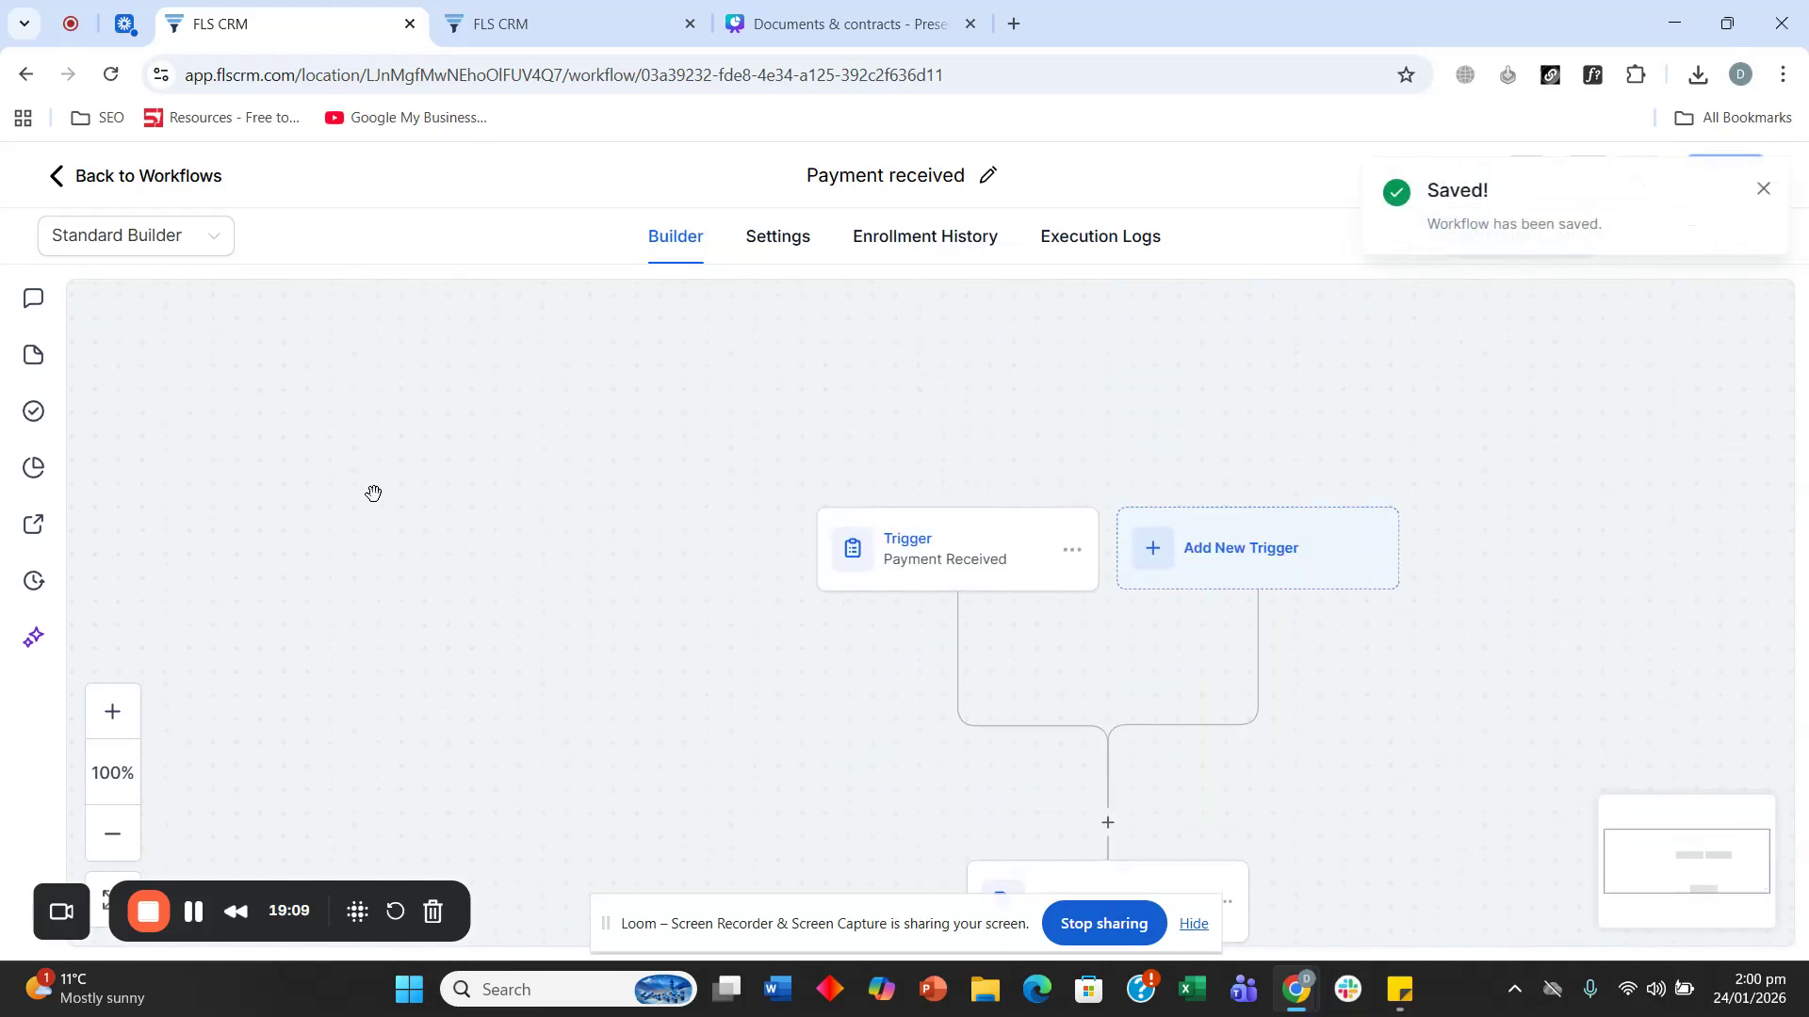
click(139, 188)
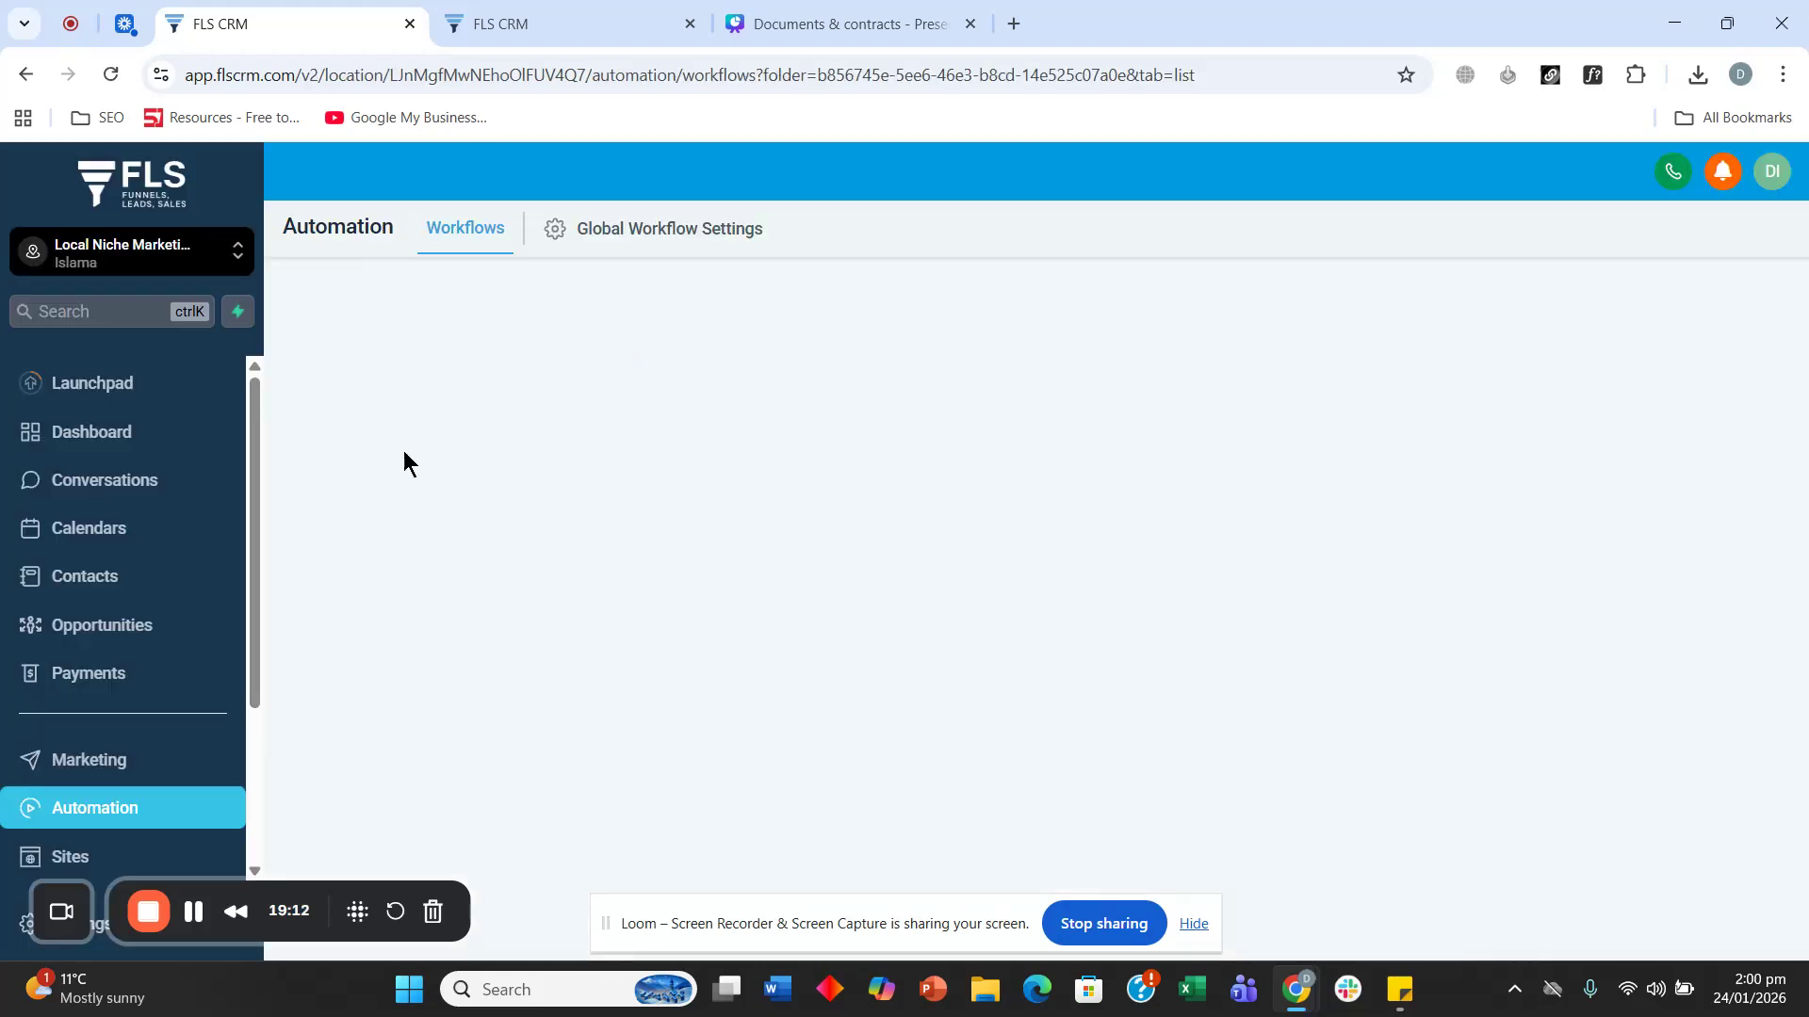